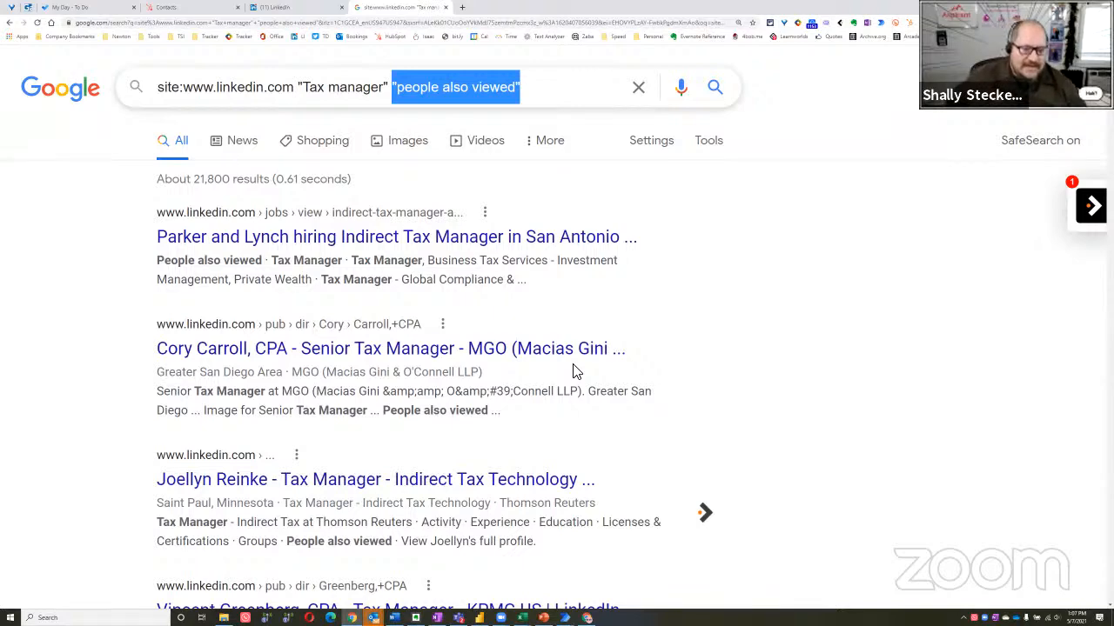
Add Minnesota to the LinkedIn "Tax manager" "people also viewed" query and run the search
{"action": "scroll", "coordinate": [493, 390], "scroll_direction": "down", "scroll_amount": 1}
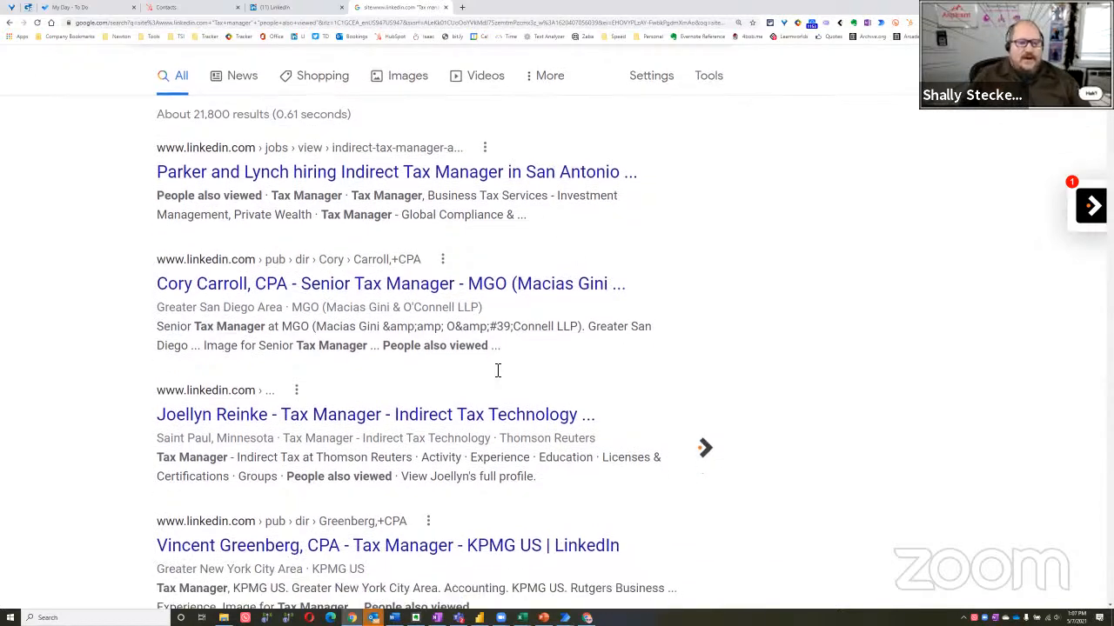
{"action": "scroll", "coordinate": [498, 371], "scroll_direction": "up", "scroll_amount": 1}
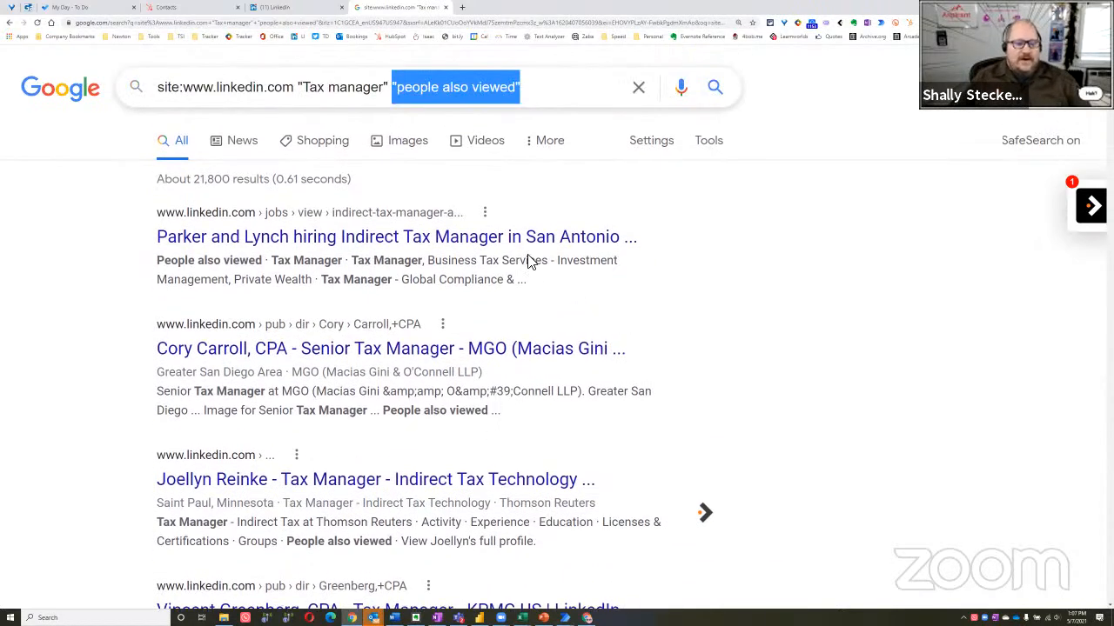
{"action": "left_click", "coordinate": [606, 98]}
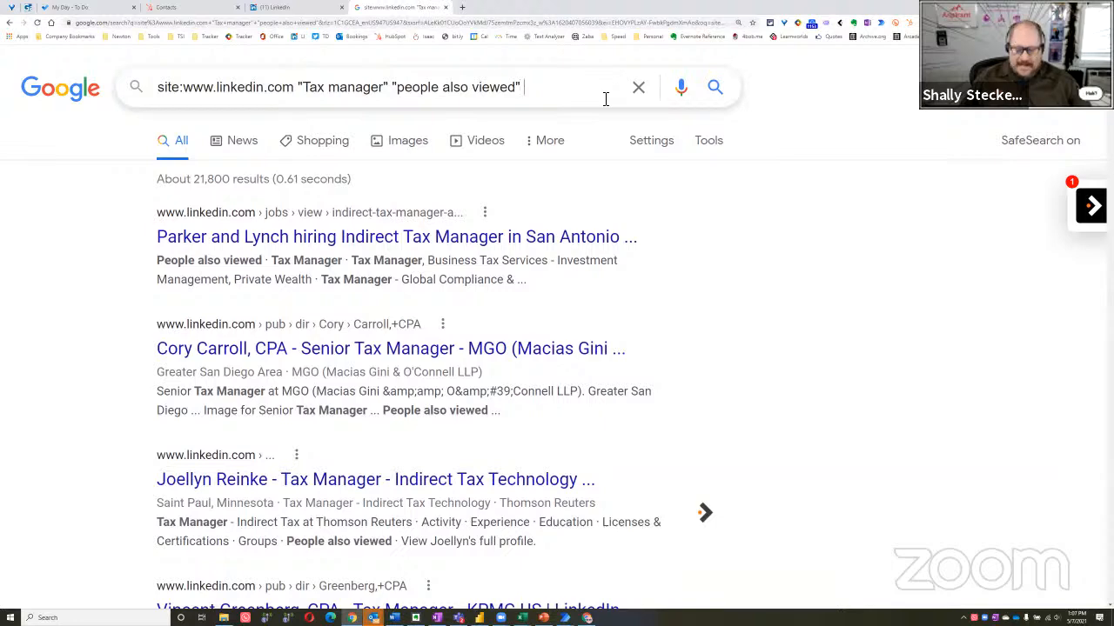
{"action": "type", "text": "Minne"}
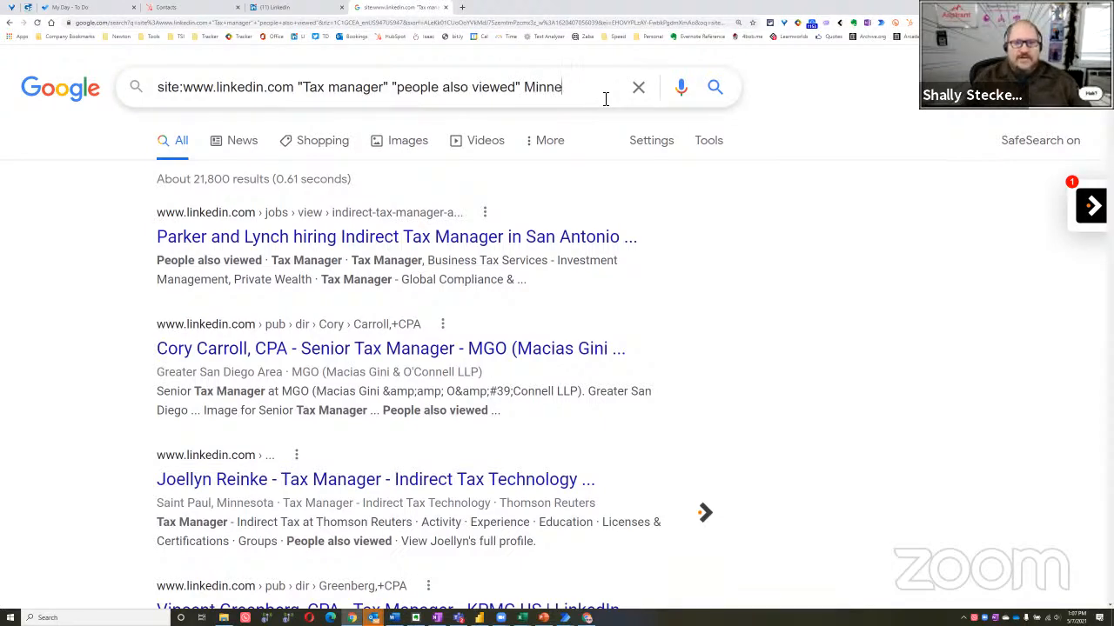
{"action": "type", "text": "sota"}
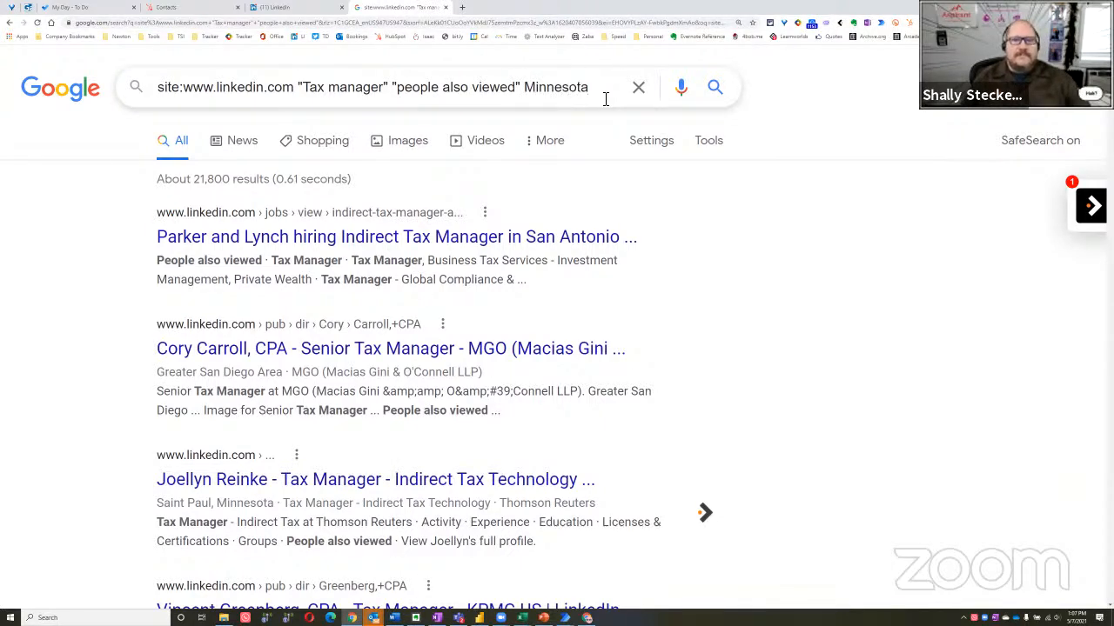
{"action": "key", "text": "Return"}
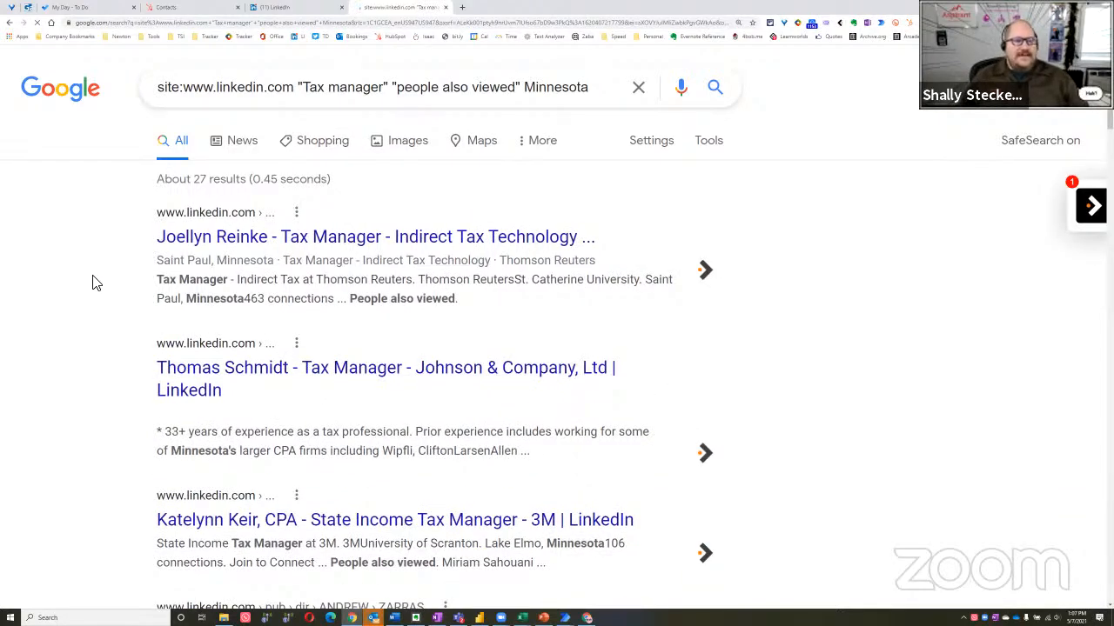
Look through the Minnesota tax manager profiles in the search results
{"action": "scroll", "coordinate": [96, 284], "scroll_direction": "down", "scroll_amount": 2}
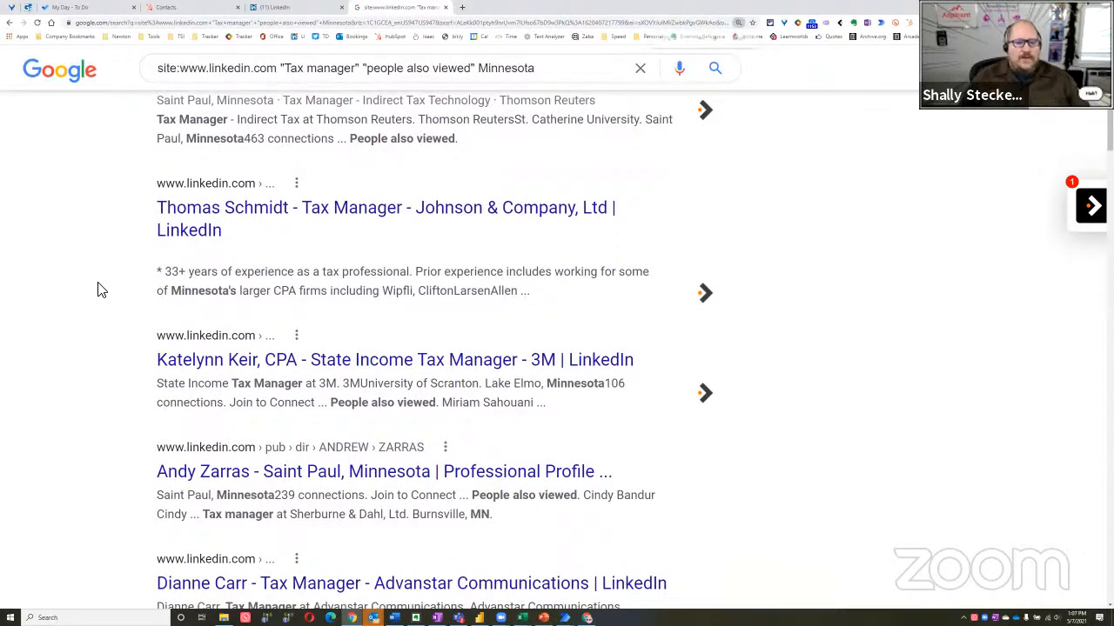
{"action": "key", "text": "ctrl+minus"}
{"action": "scroll", "coordinate": [101, 288], "scroll_direction": "up", "scroll_amount": 2}
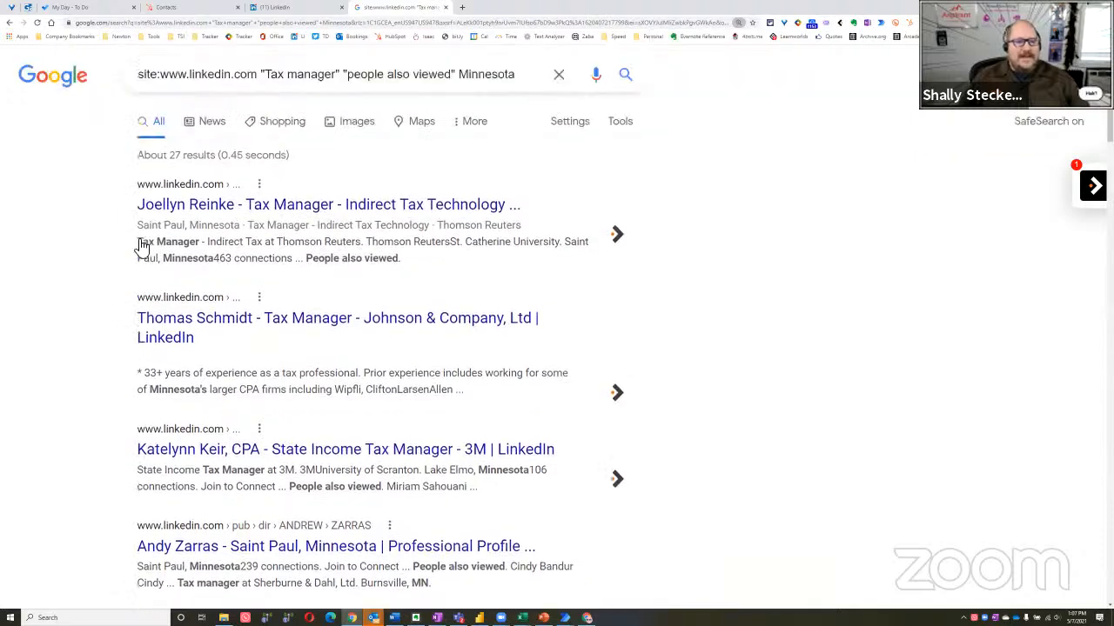
{"action": "scroll", "coordinate": [241, 339], "scroll_direction": "down", "scroll_amount": 2}
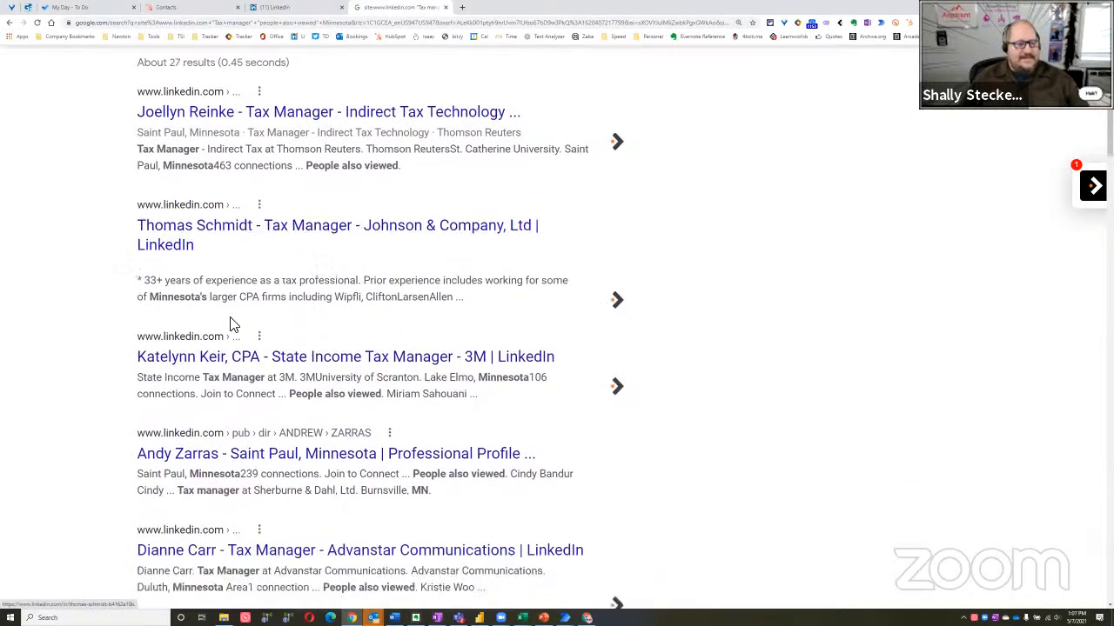
{"action": "scroll", "coordinate": [243, 322], "scroll_direction": "down", "scroll_amount": 2}
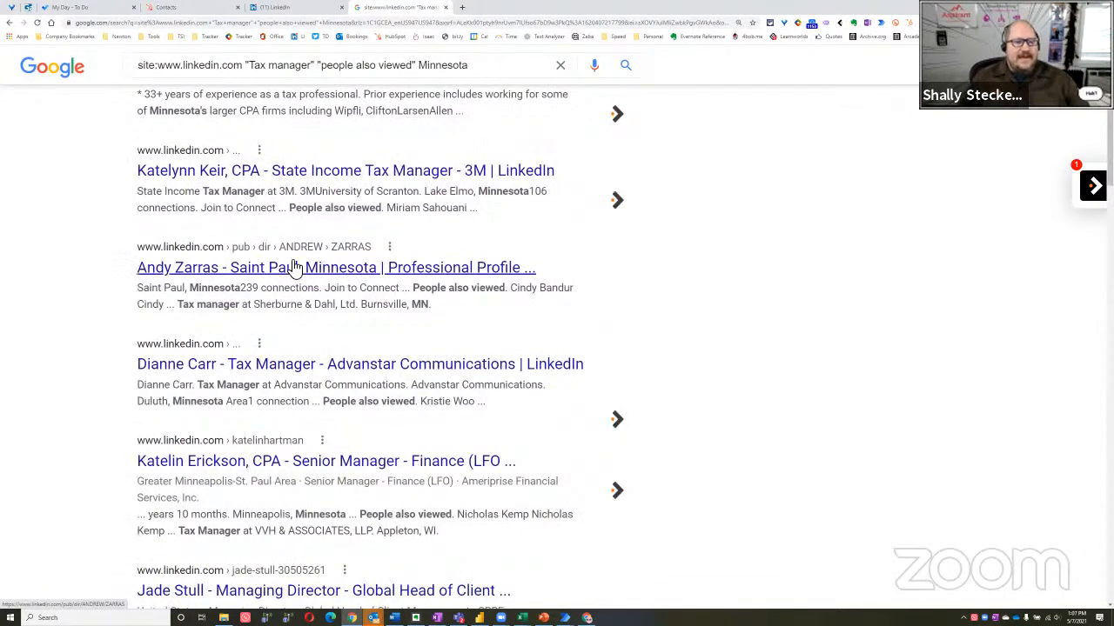
{"action": "scroll", "coordinate": [265, 374], "scroll_direction": "down", "scroll_amount": 1}
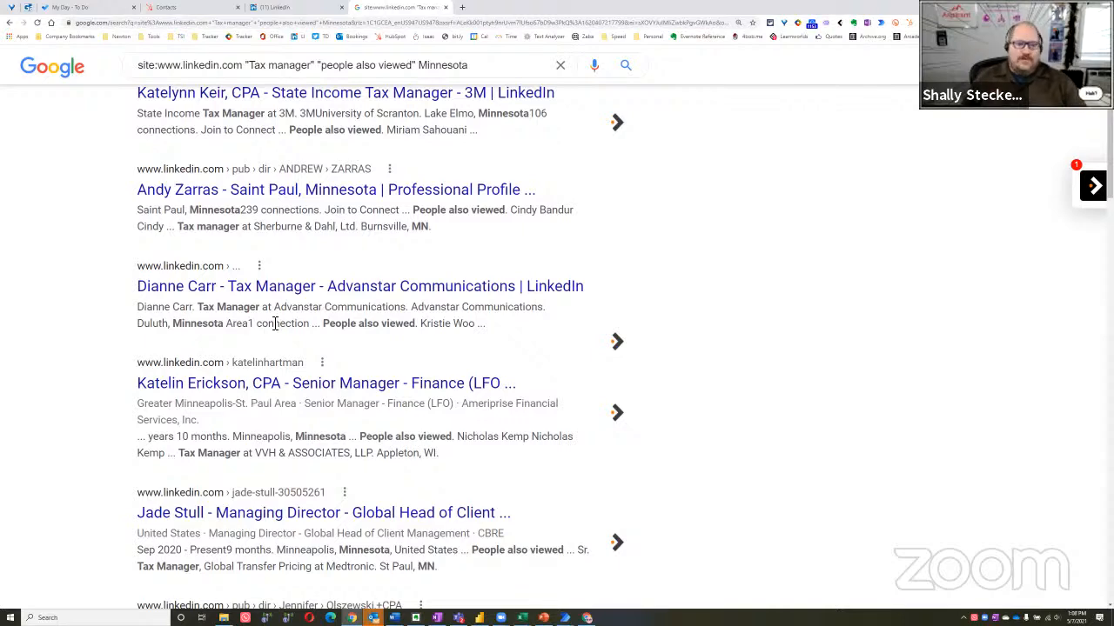
{"action": "scroll", "coordinate": [48, 402], "scroll_direction": "up", "scroll_amount": 5}
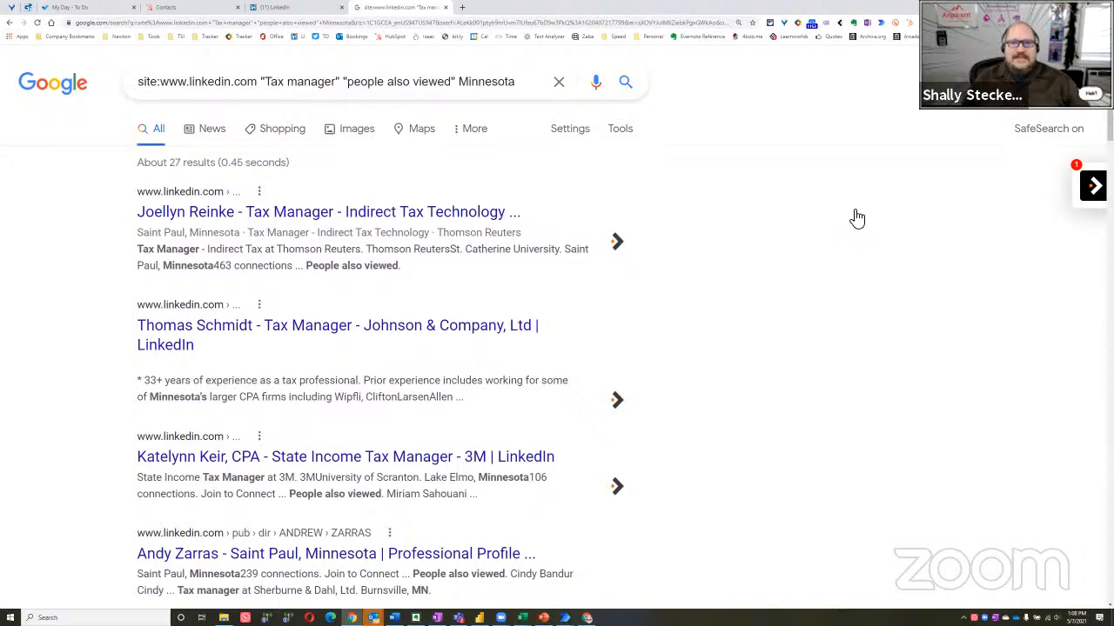
Switch to Power Automate Desktop and move the LinkedIn New Connection Message flow window below the Google search box
{"action": "key", "text": "alt+Tab"}
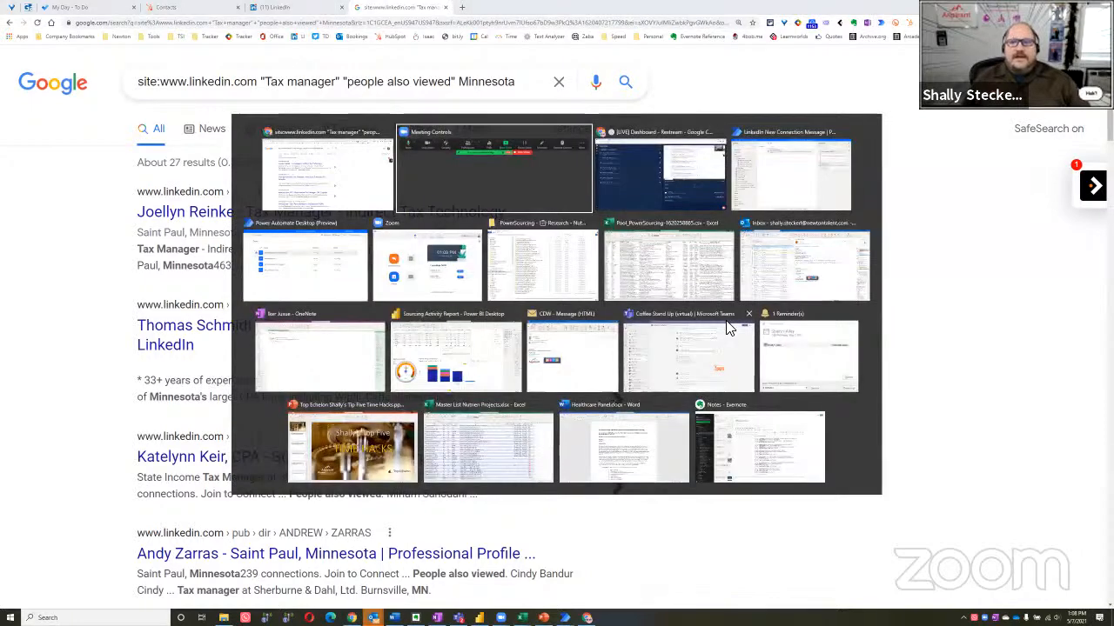
{"action": "key", "text": "alt+Tab"}
{"action": "key", "text": "alt+Tab"}
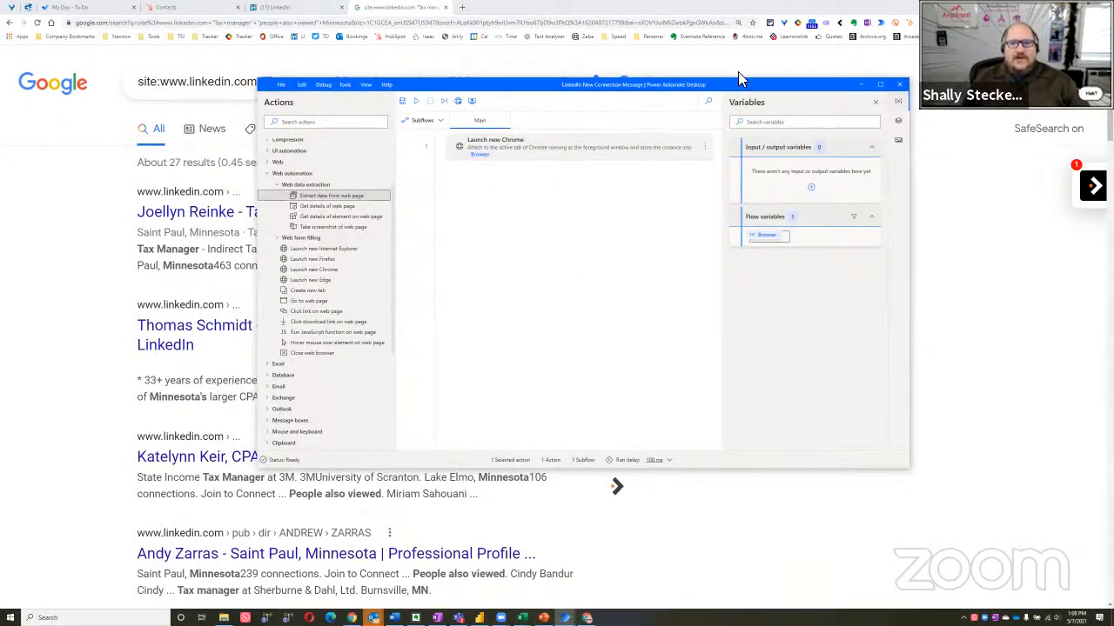
{"action": "left_click_drag", "start_coordinate": [749, 85], "coordinate": [757, 132]}
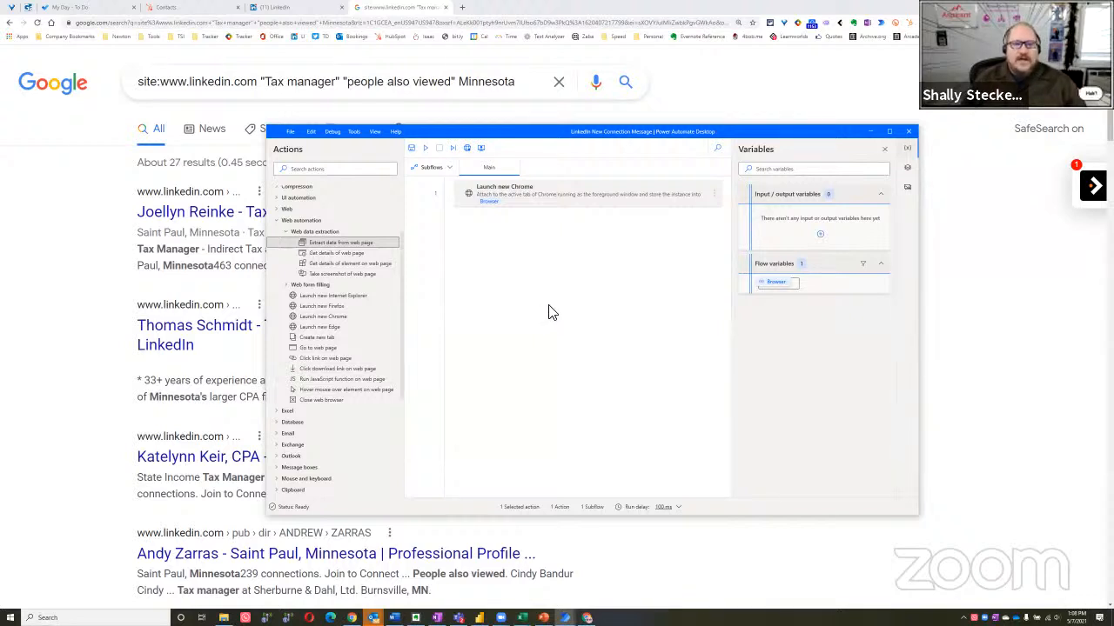
Review the launch mode and Chrome tab options of the Launch new Chrome action, and close it without saving
{"action": "double_click", "coordinate": [551, 191]}
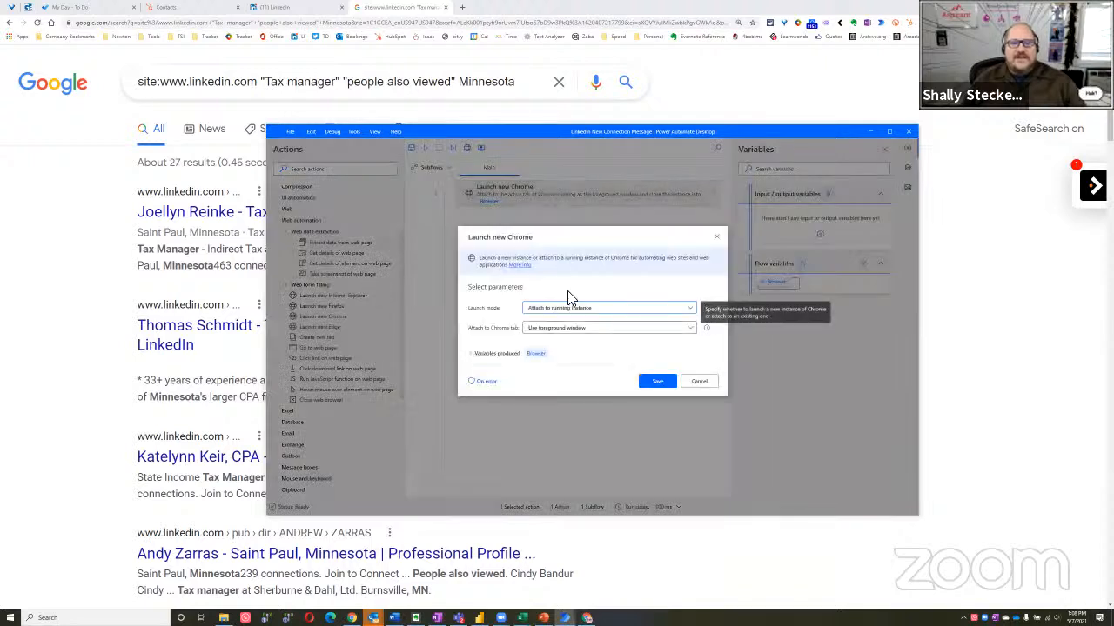
{"action": "left_click", "coordinate": [567, 309]}
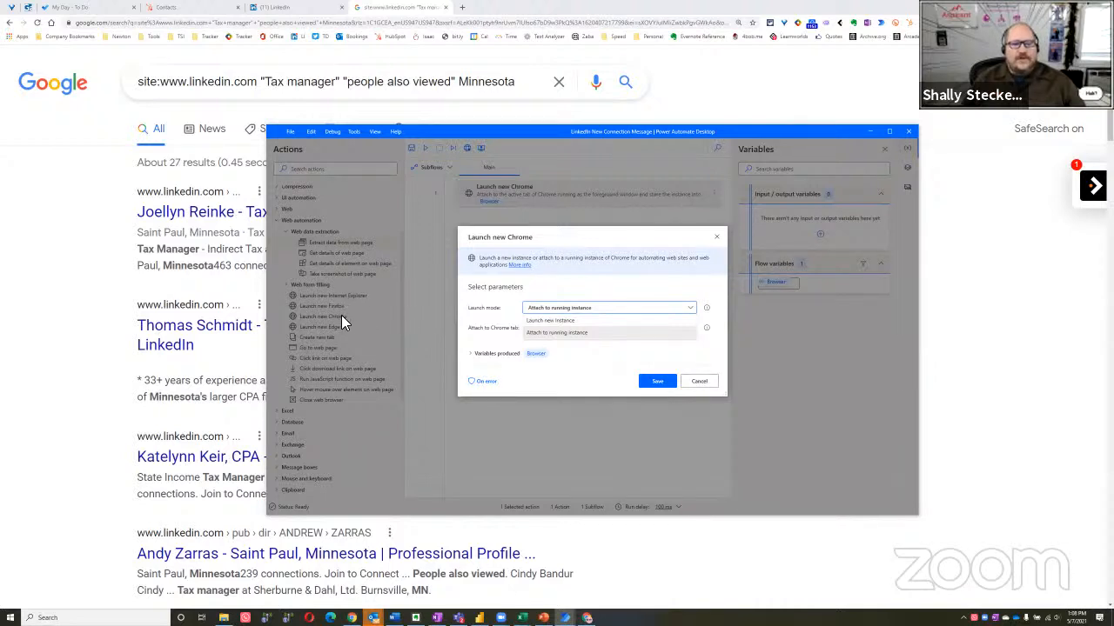
{"action": "left_click", "coordinate": [573, 313]}
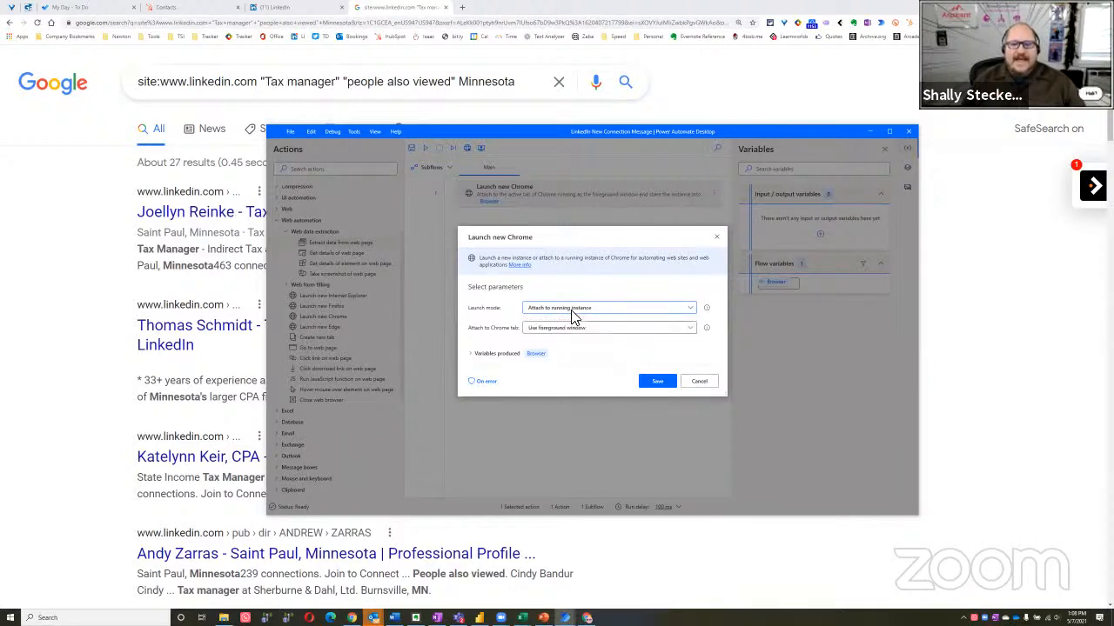
{"action": "left_click", "coordinate": [564, 311]}
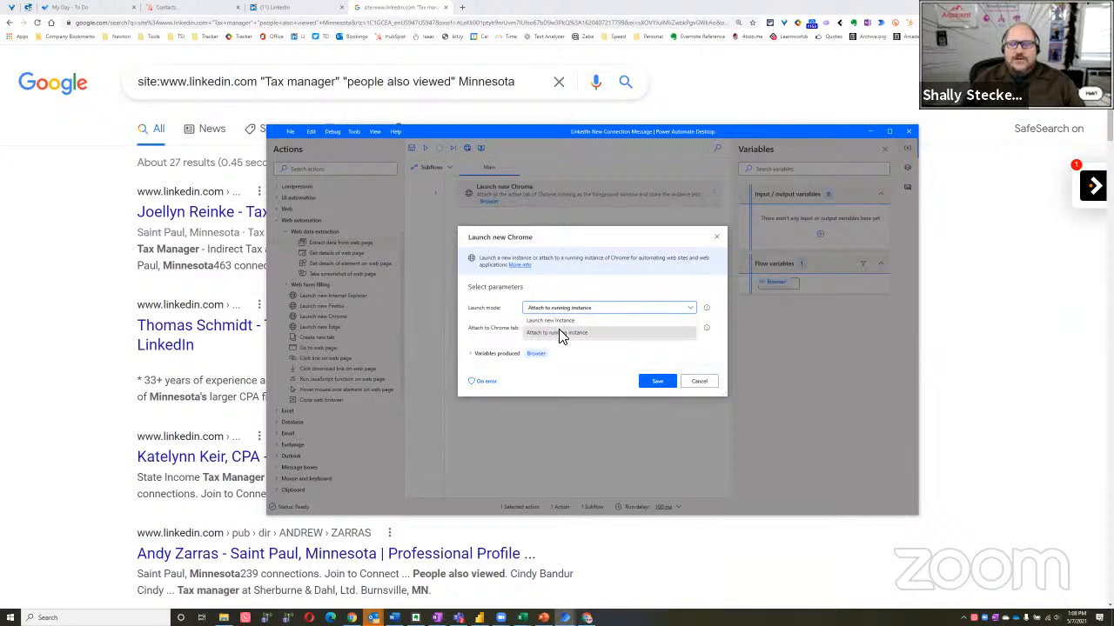
{"action": "left_click", "coordinate": [557, 331]}
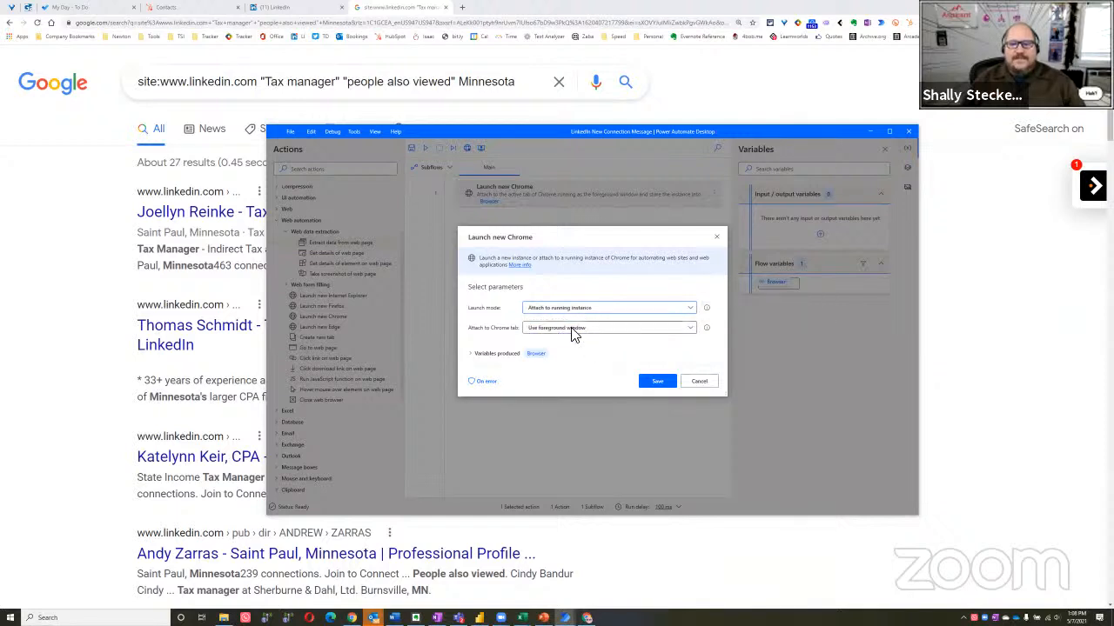
{"action": "left_click", "coordinate": [569, 330]}
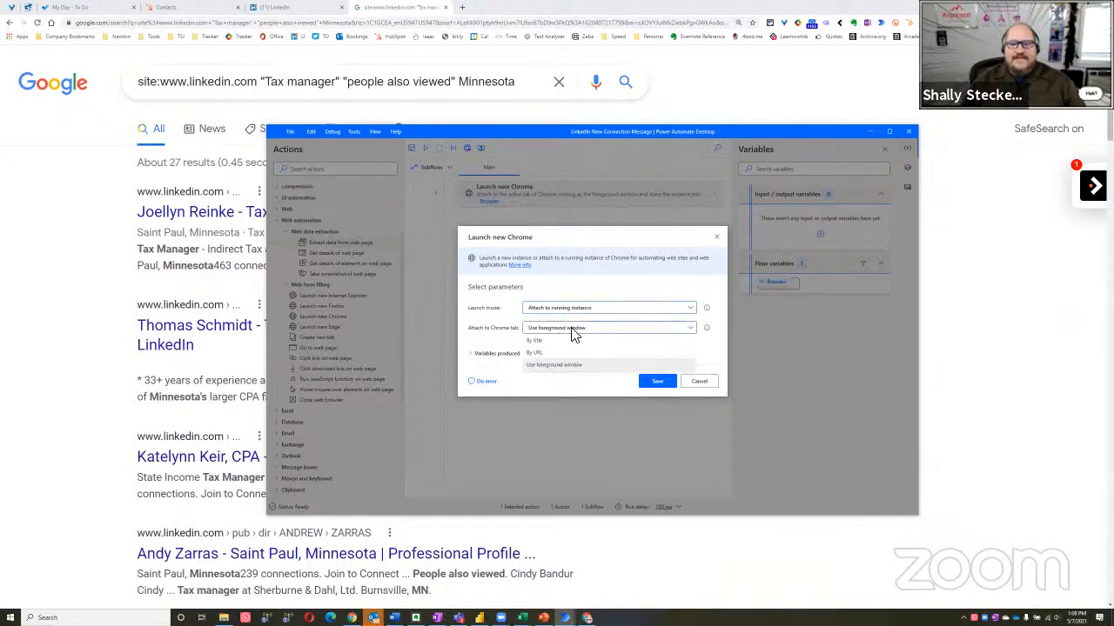
{"action": "left_click", "coordinate": [547, 367]}
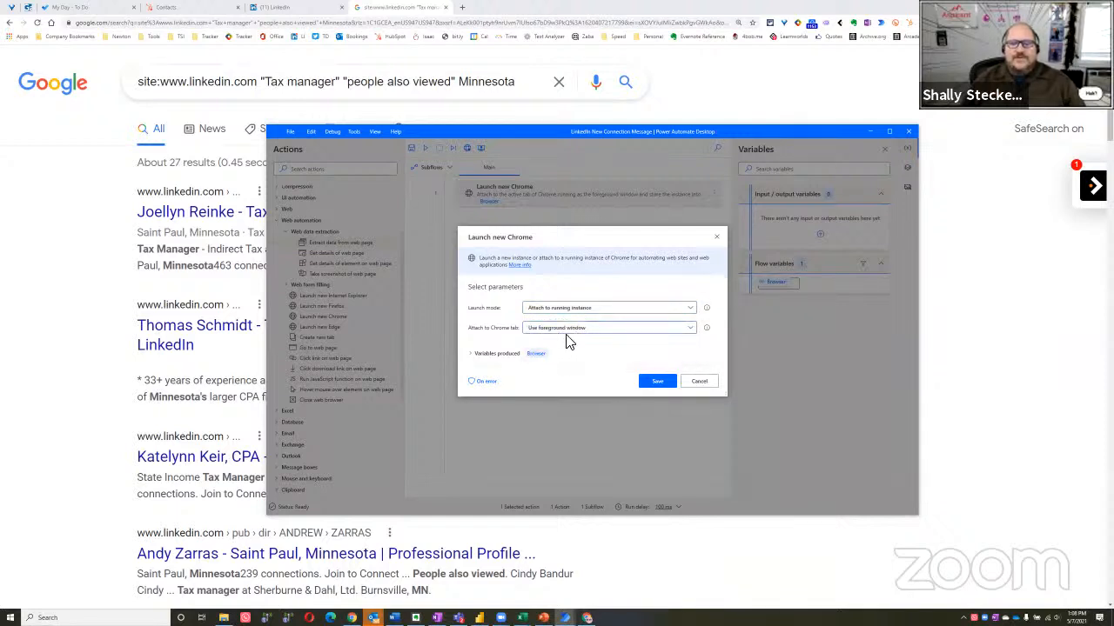
{"action": "left_click", "coordinate": [698, 383]}
Add an Extract data from web page action after Launch new Chrome, with its store data mode set to Excel spreadsheet
{"action": "left_click", "coordinate": [63, 316]}
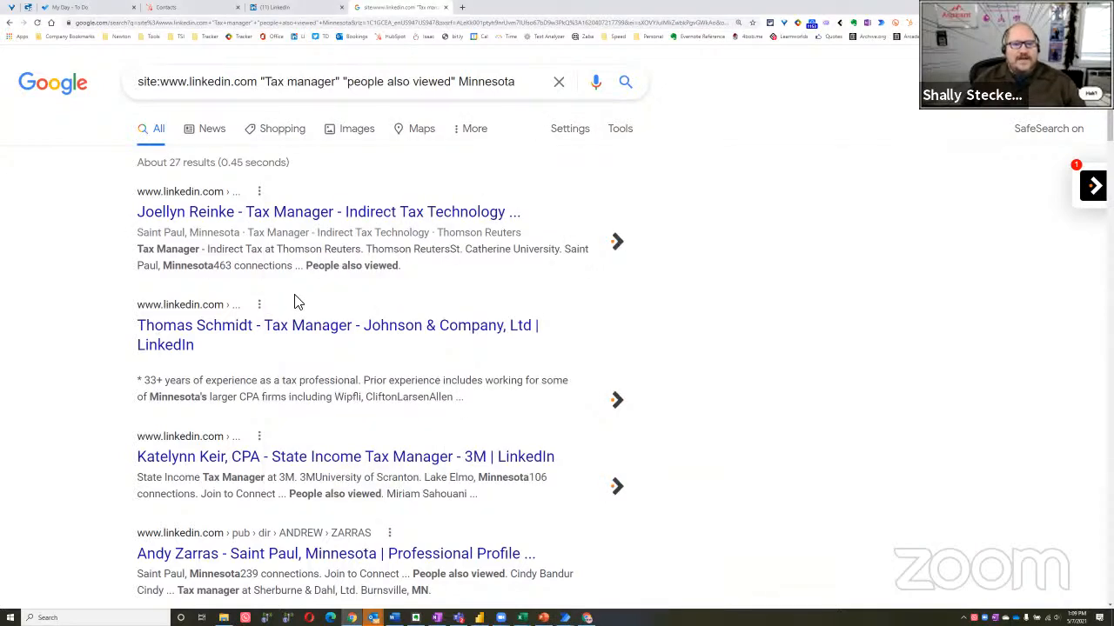
{"action": "key", "text": "ctrl+minus"}
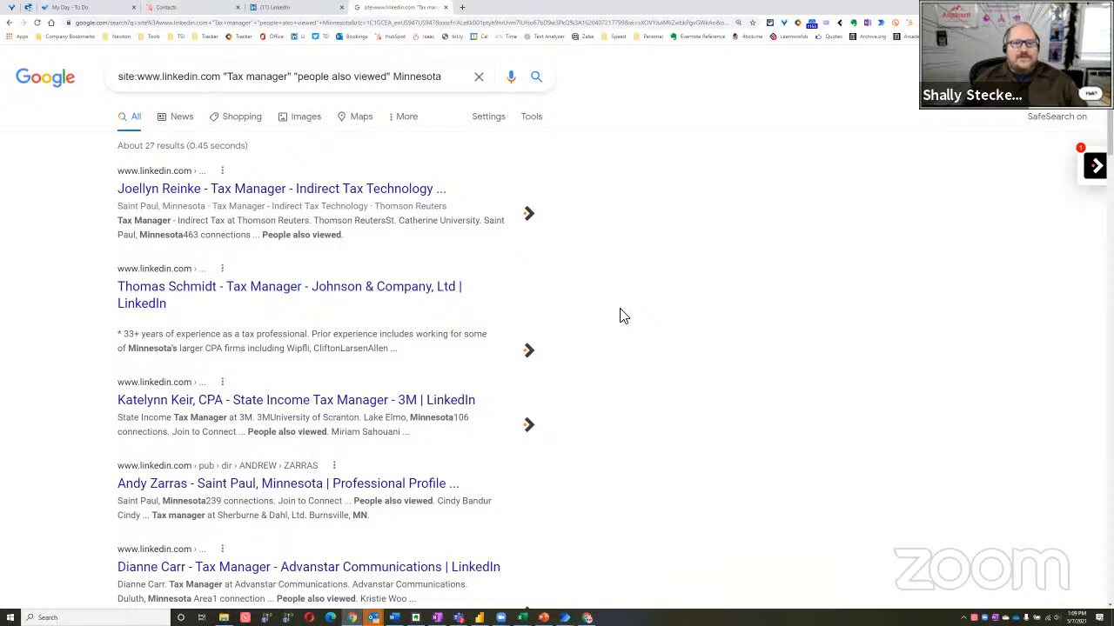
{"action": "key", "text": "alt+Tab"}
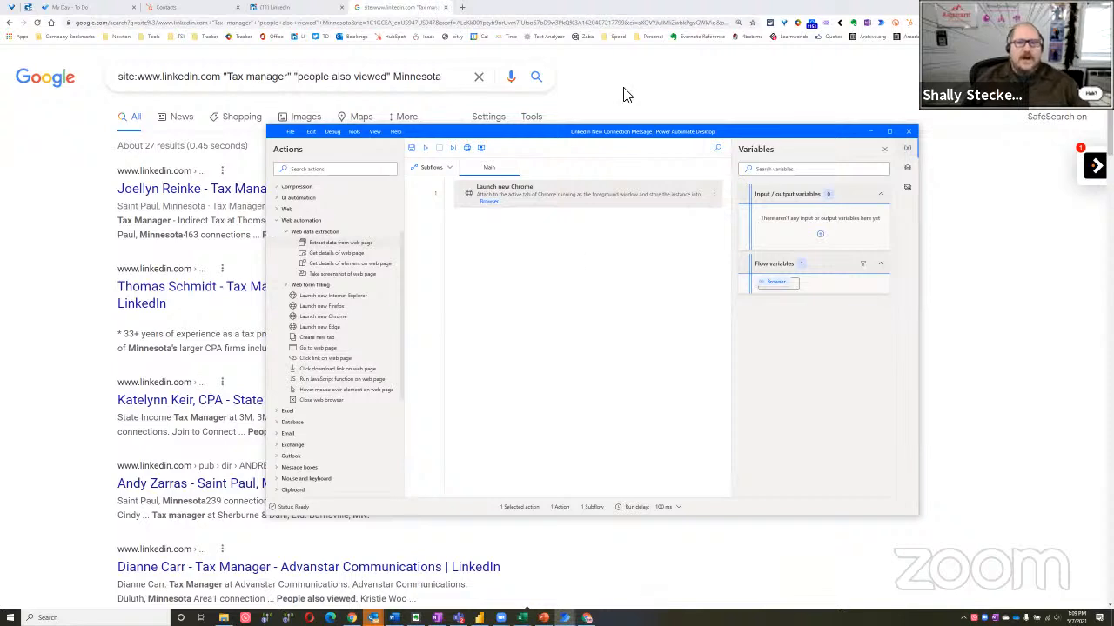
{"action": "left_click_drag", "start_coordinate": [540, 132], "coordinate": [672, 132]}
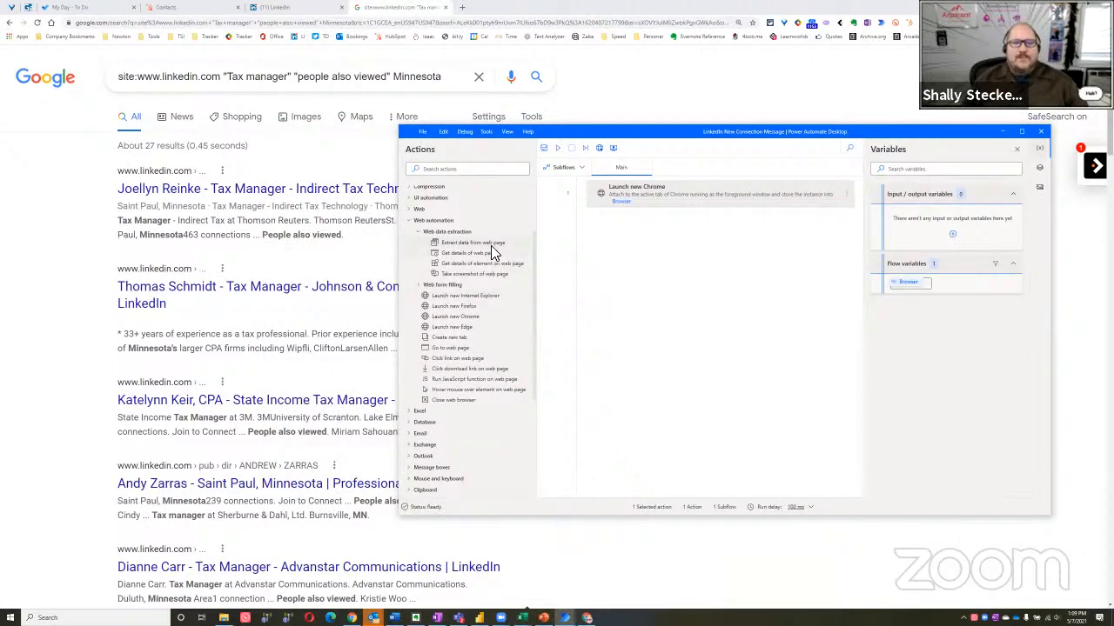
{"action": "left_click_drag", "start_coordinate": [482, 245], "coordinate": [654, 255]}
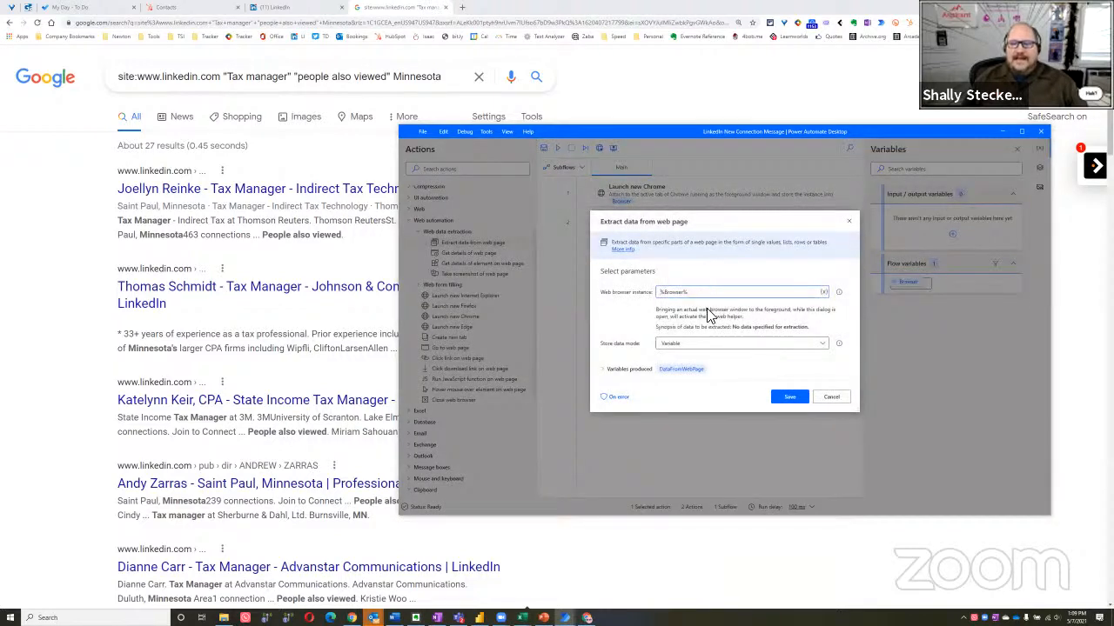
{"action": "left_click", "coordinate": [603, 371]}
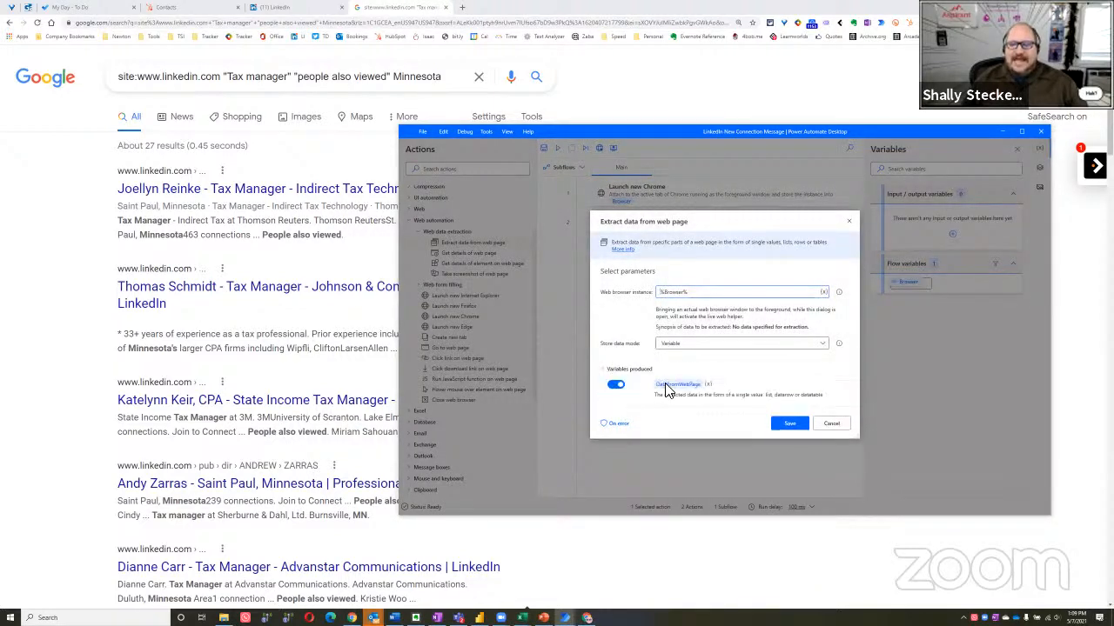
{"action": "left_click", "coordinate": [689, 345]}
{"action": "left_click", "coordinate": [682, 368]}
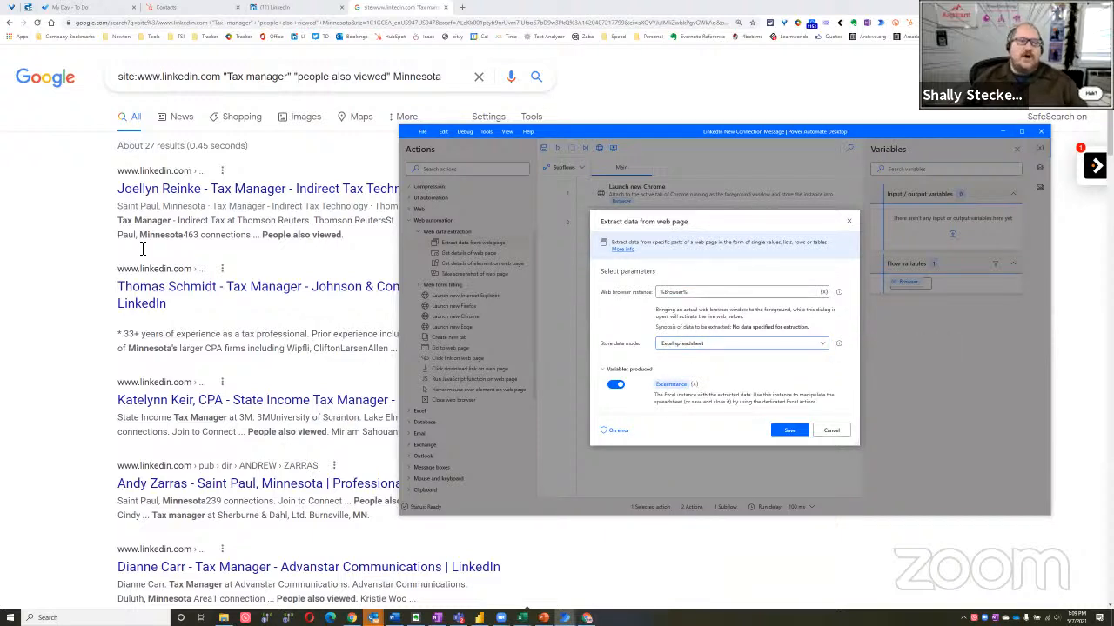
Bring the Google results to the foreground for the live web helper and extract the first result title's text
{"action": "left_click", "coordinate": [53, 286]}
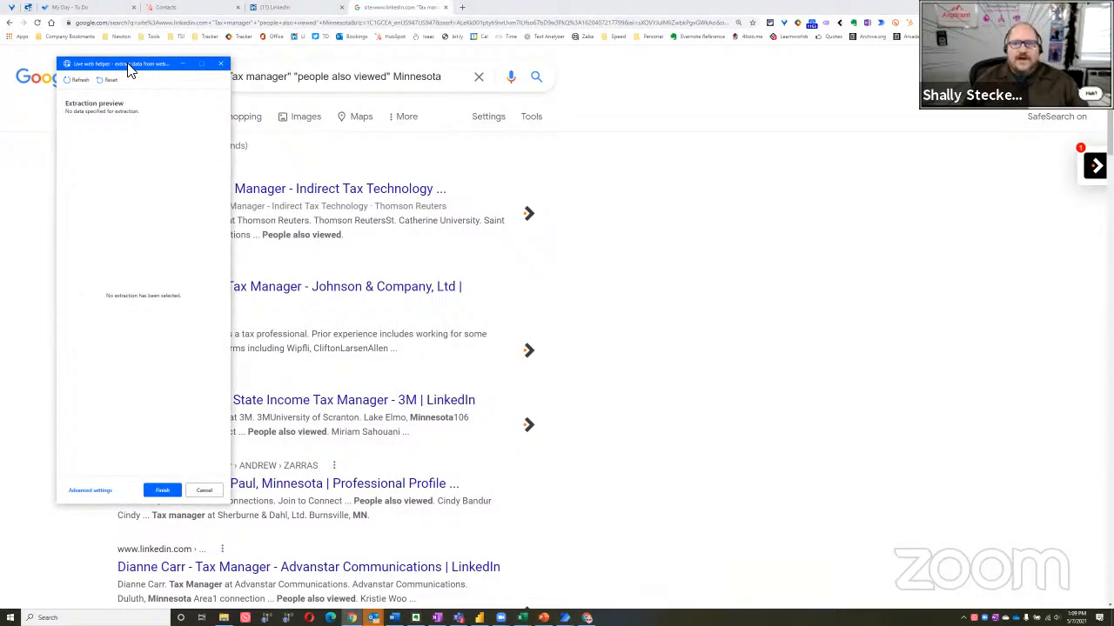
{"action": "left_click_drag", "start_coordinate": [128, 66], "coordinate": [684, 45]}
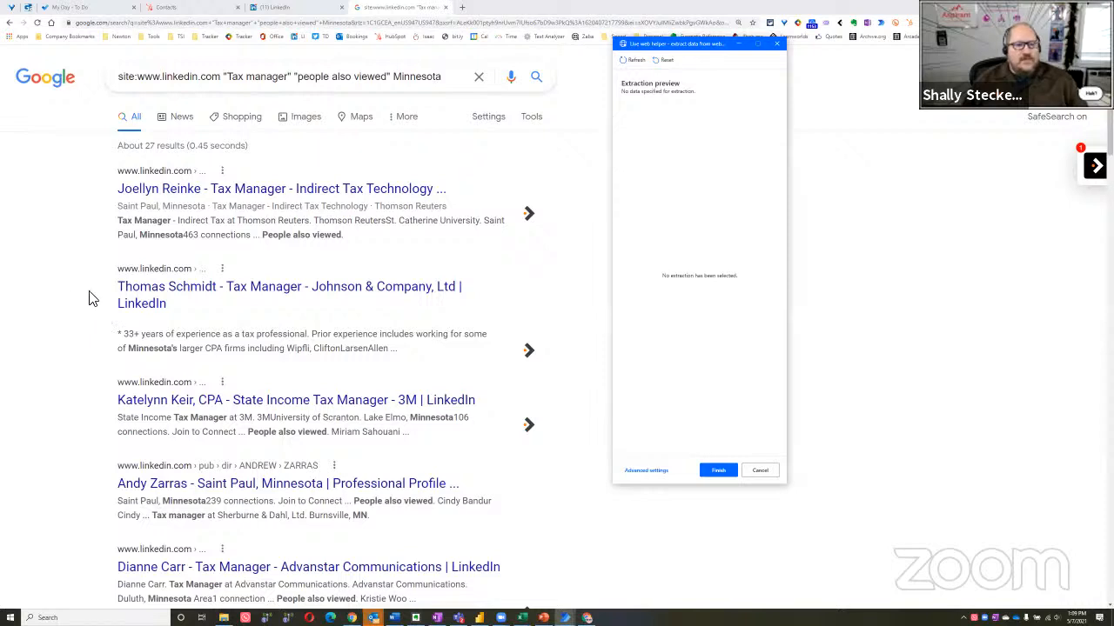
{"action": "right_click", "coordinate": [264, 198]}
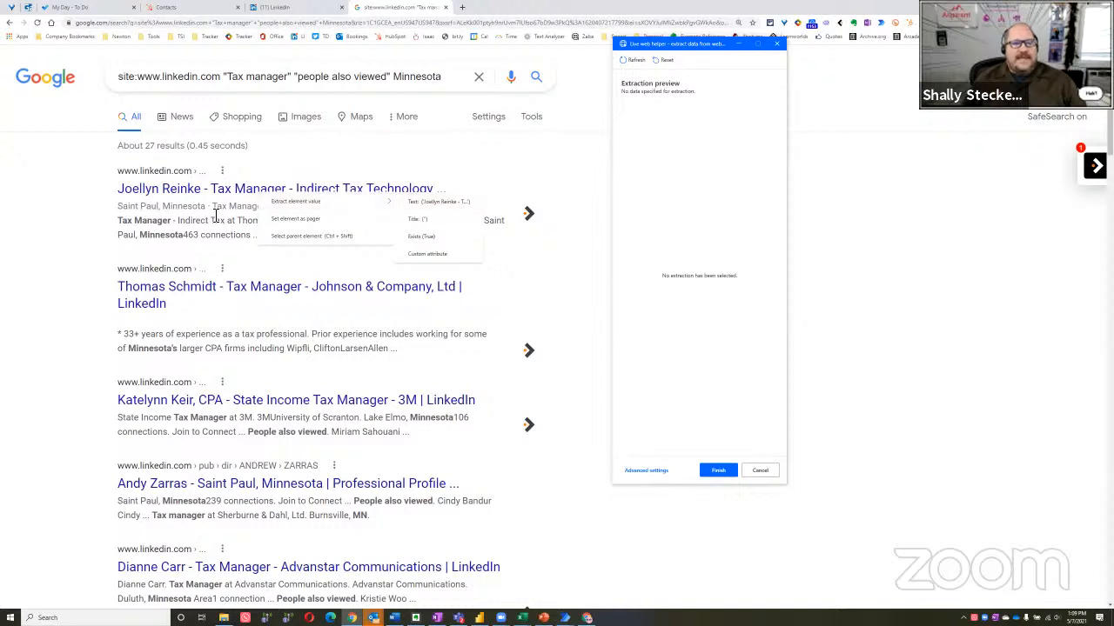
{"action": "mouse_move", "coordinate": [319, 207]}
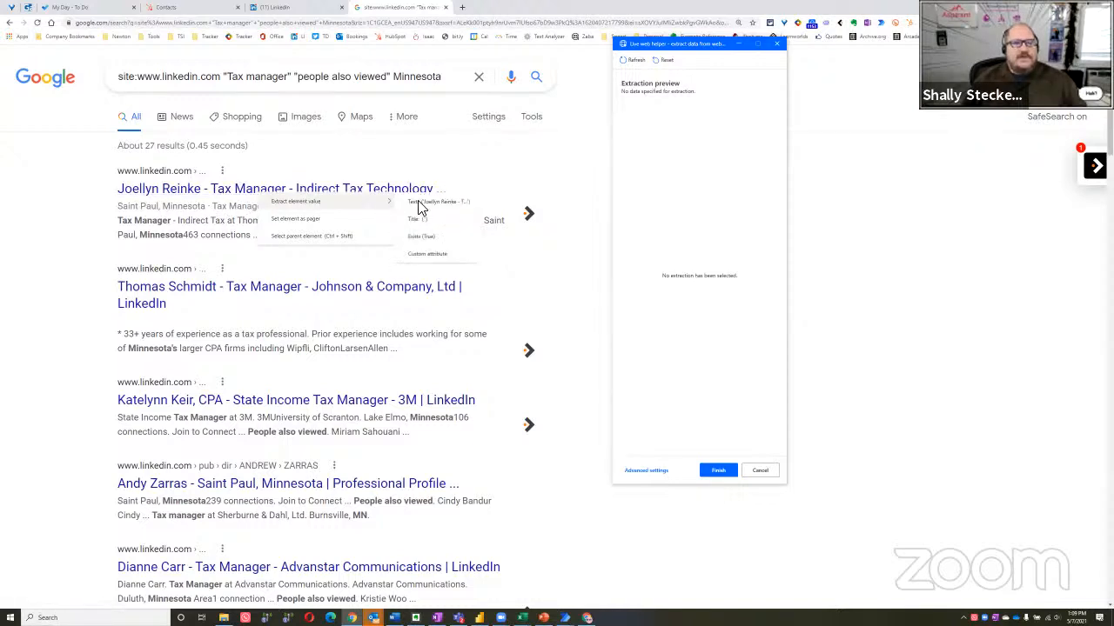
{"action": "left_click", "coordinate": [437, 203]}
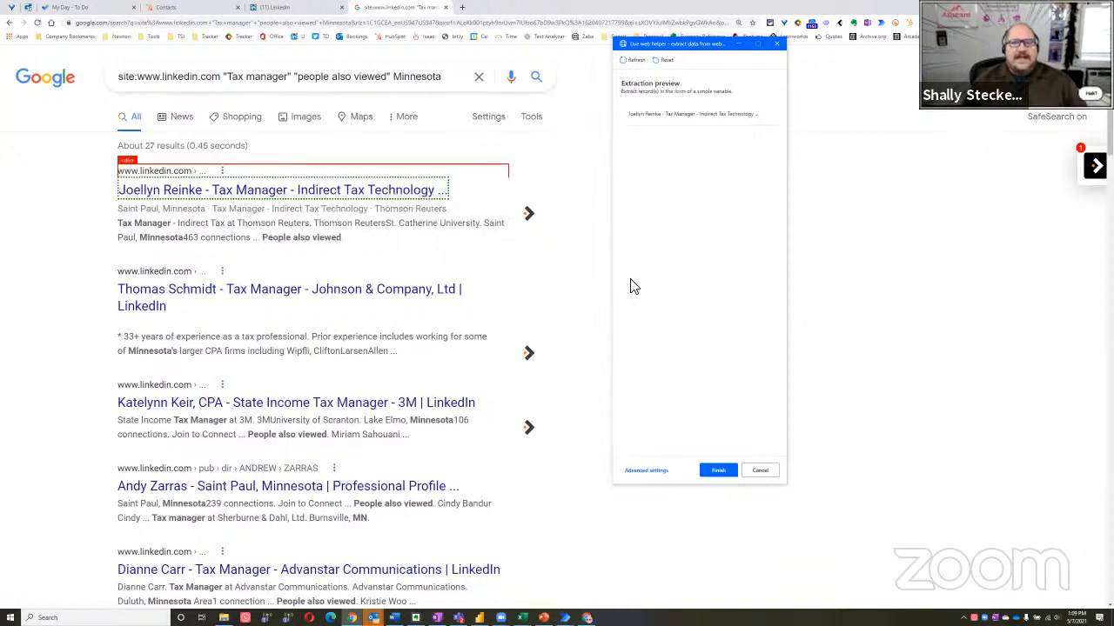
Review the element value extraction options offered for the first result's title
{"action": "right_click", "coordinate": [269, 194]}
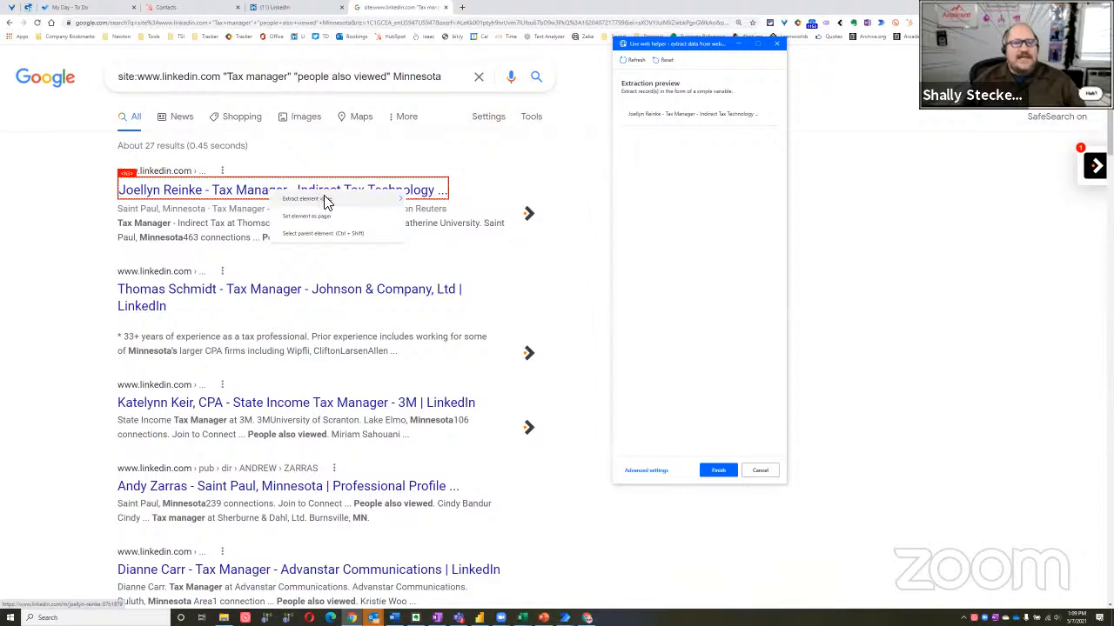
{"action": "mouse_move", "coordinate": [335, 201]}
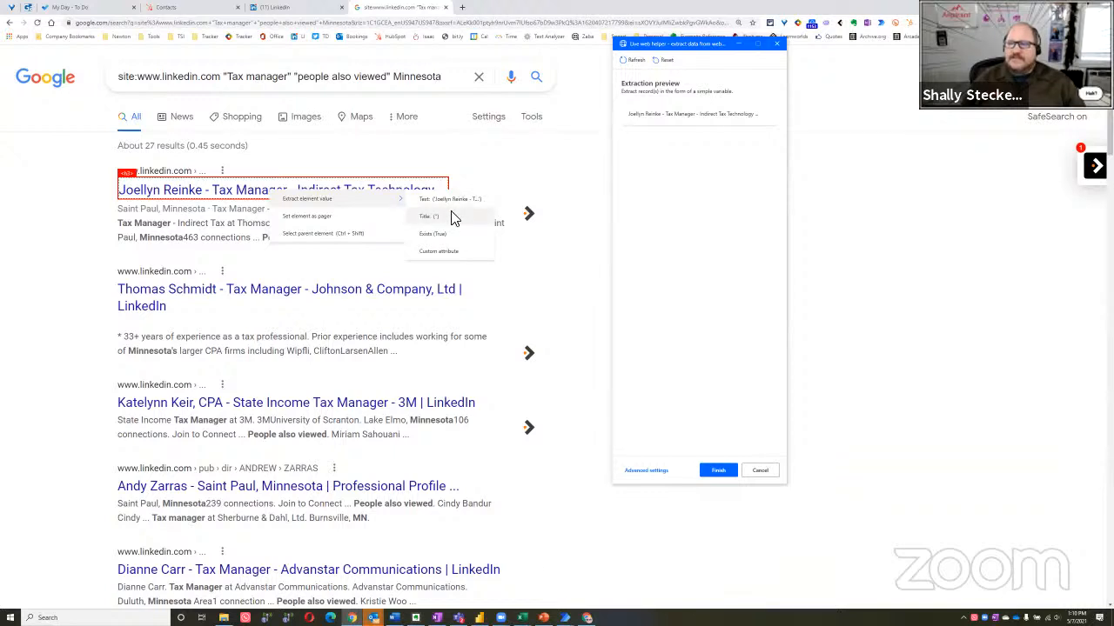
{"action": "left_click", "coordinate": [148, 218]}
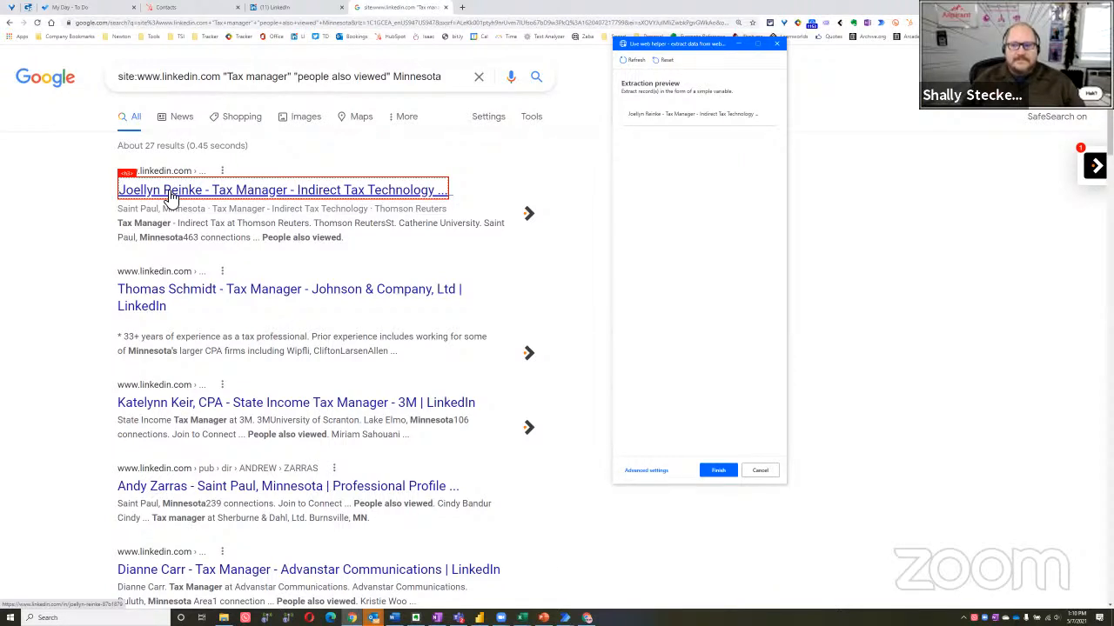
Cancel the live web helper, discard the Extract data from web page action, and reload the Google results
{"action": "left_click", "coordinate": [761, 471]}
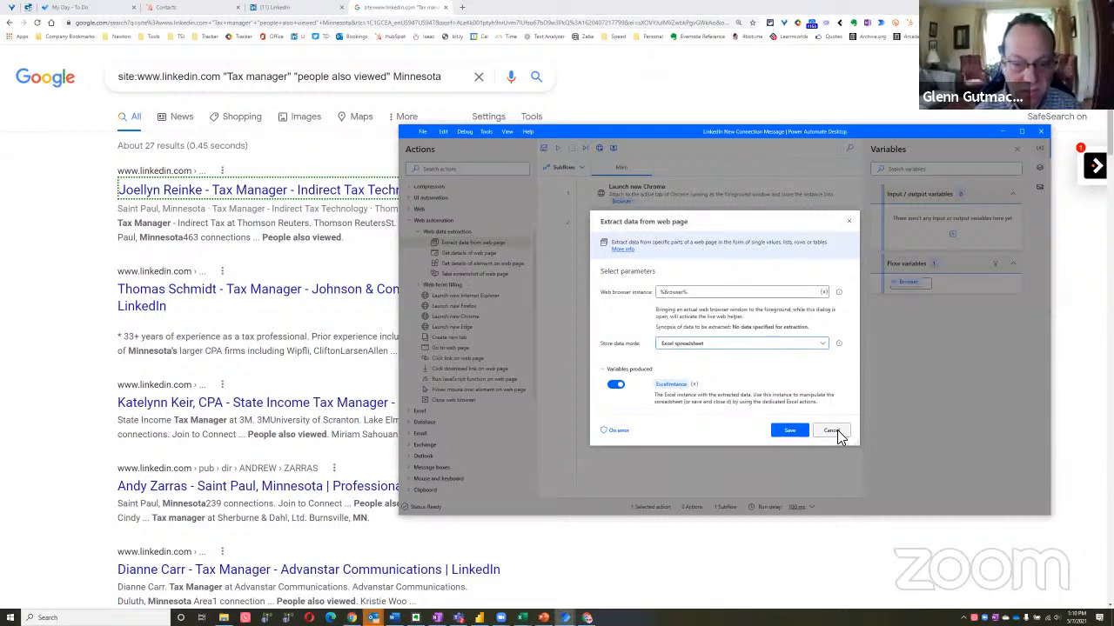
{"action": "left_click", "coordinate": [834, 431]}
{"action": "left_click", "coordinate": [85, 320]}
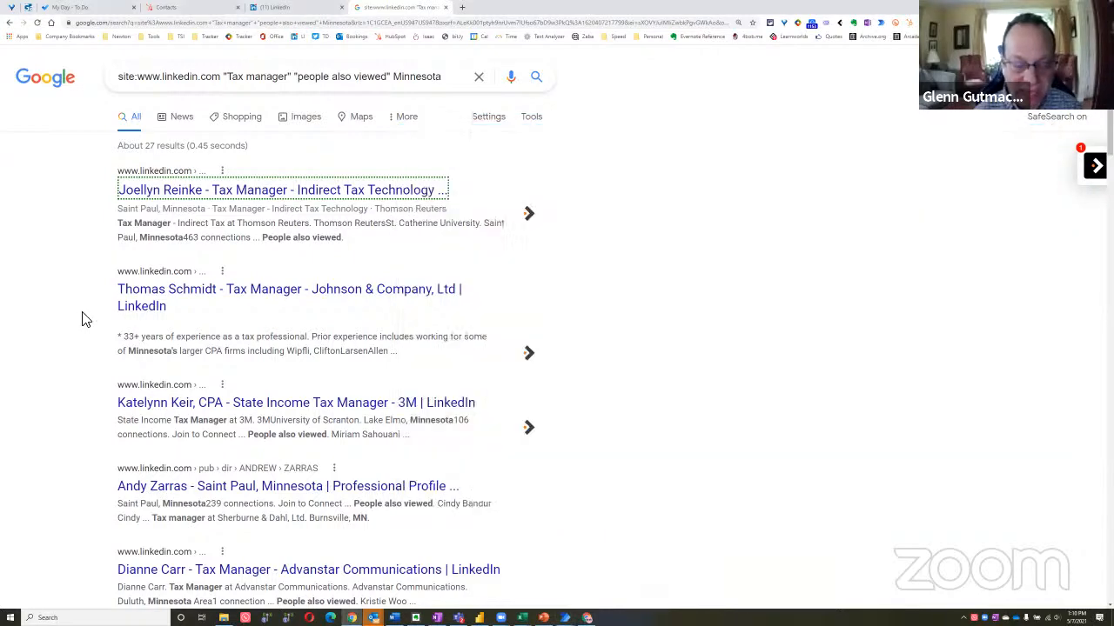
{"action": "key", "text": "F5"}
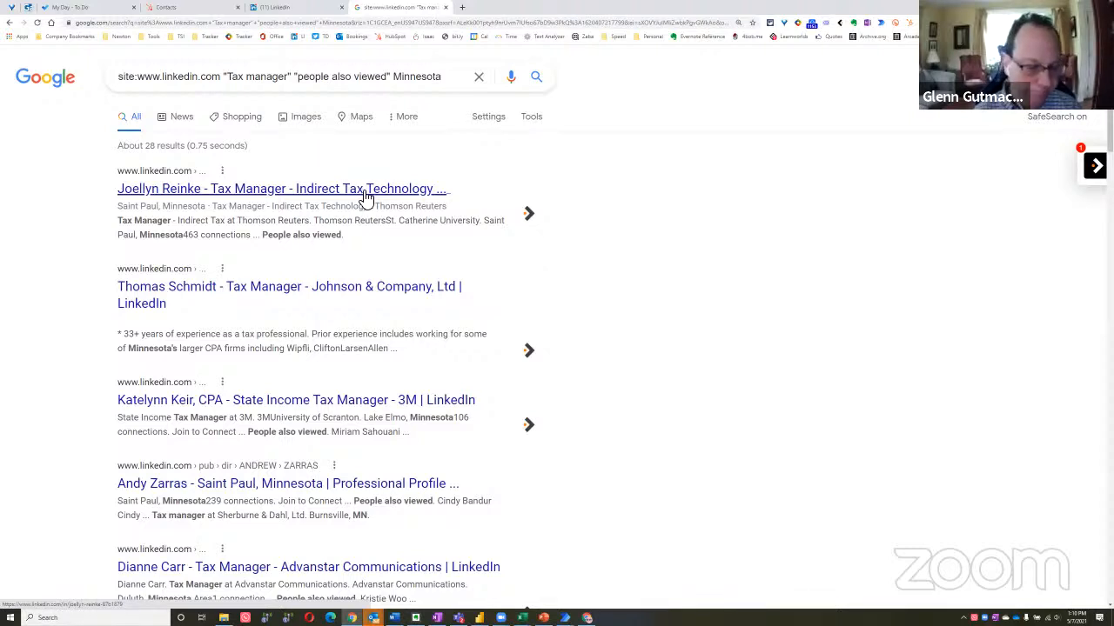
Inspect the first result's title in the developer tools and shrink the tools area to reveal more results
{"action": "right_click", "coordinate": [362, 197]}
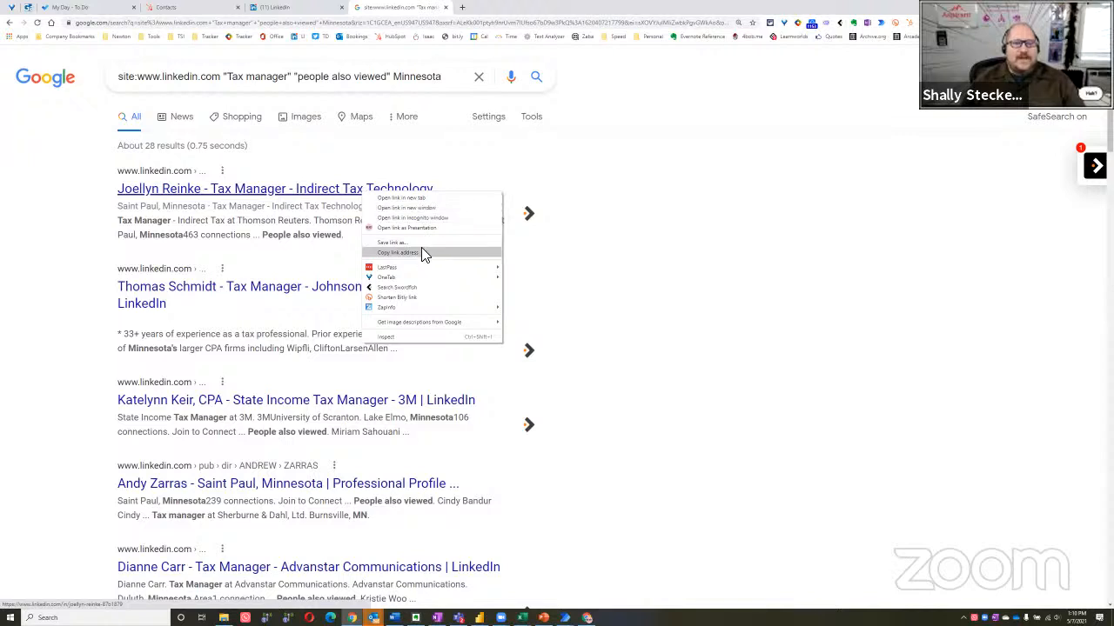
{"action": "left_click", "coordinate": [102, 165]}
{"action": "right_click", "coordinate": [327, 190]}
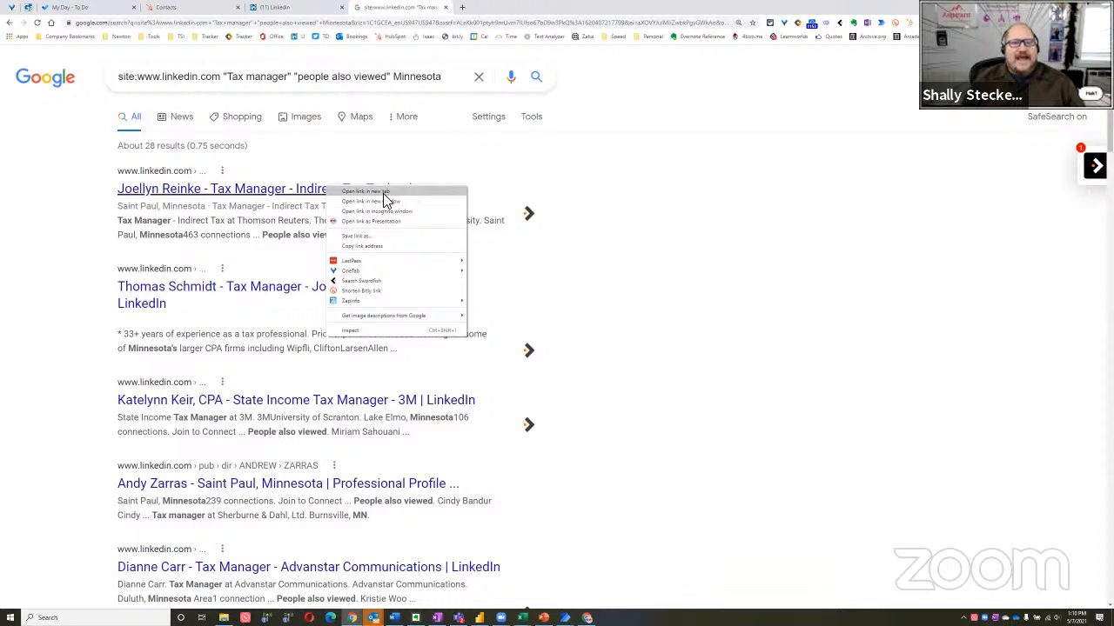
{"action": "left_click", "coordinate": [390, 330]}
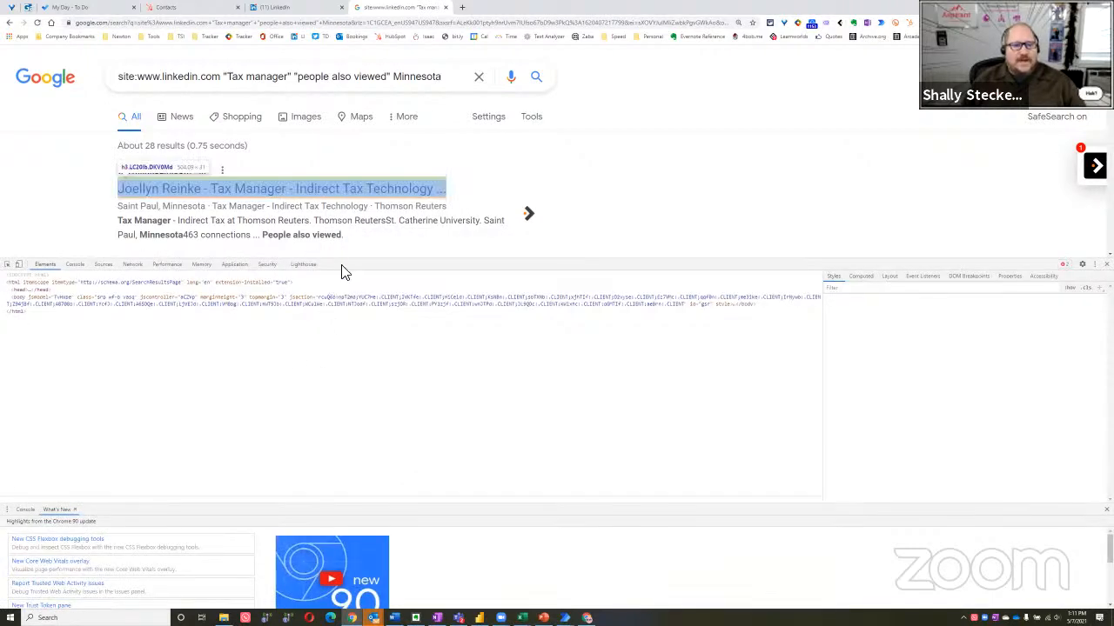
{"action": "left_click_drag", "start_coordinate": [347, 264], "coordinate": [350, 321]}
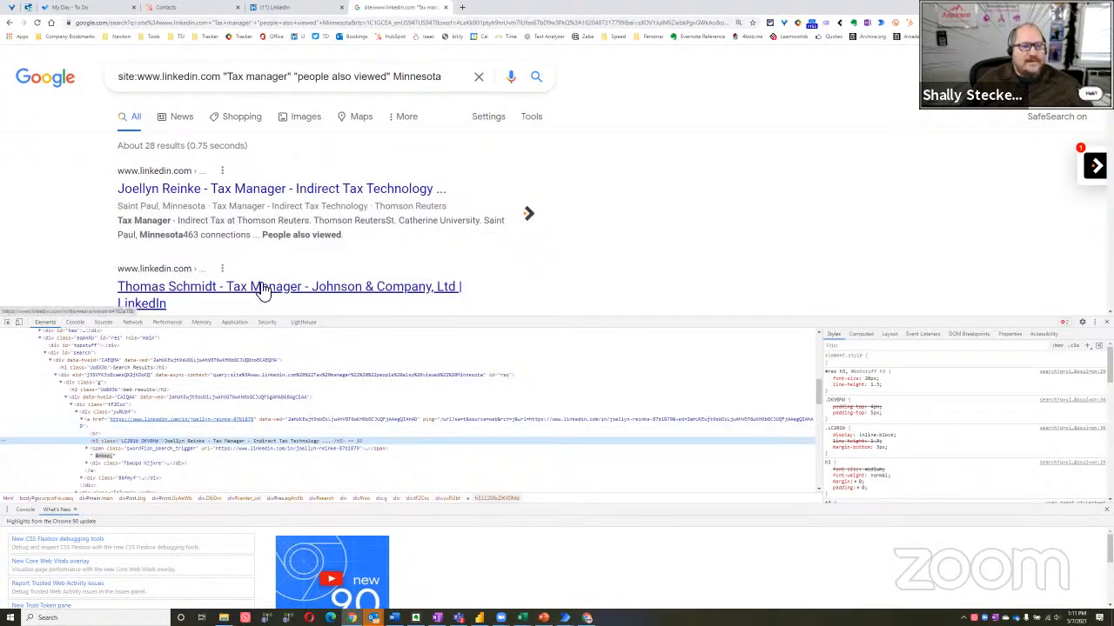
{"action": "right_click", "coordinate": [258, 290]}
{"action": "left_click", "coordinate": [196, 298]}
{"action": "left_click", "coordinate": [214, 291]}
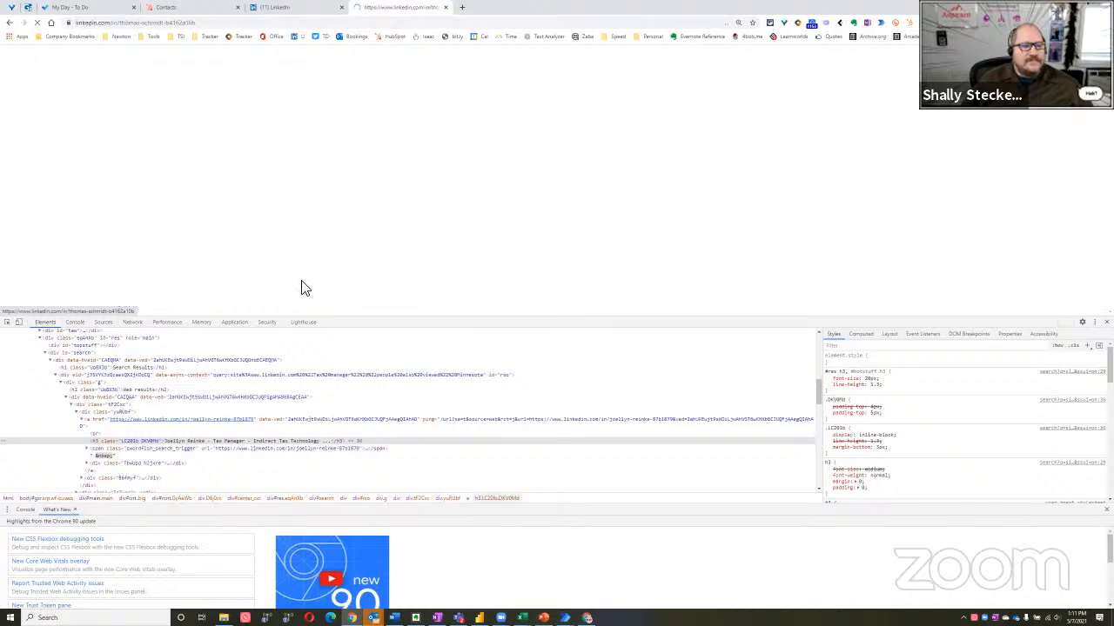
{"action": "key", "text": "alt+Left"}
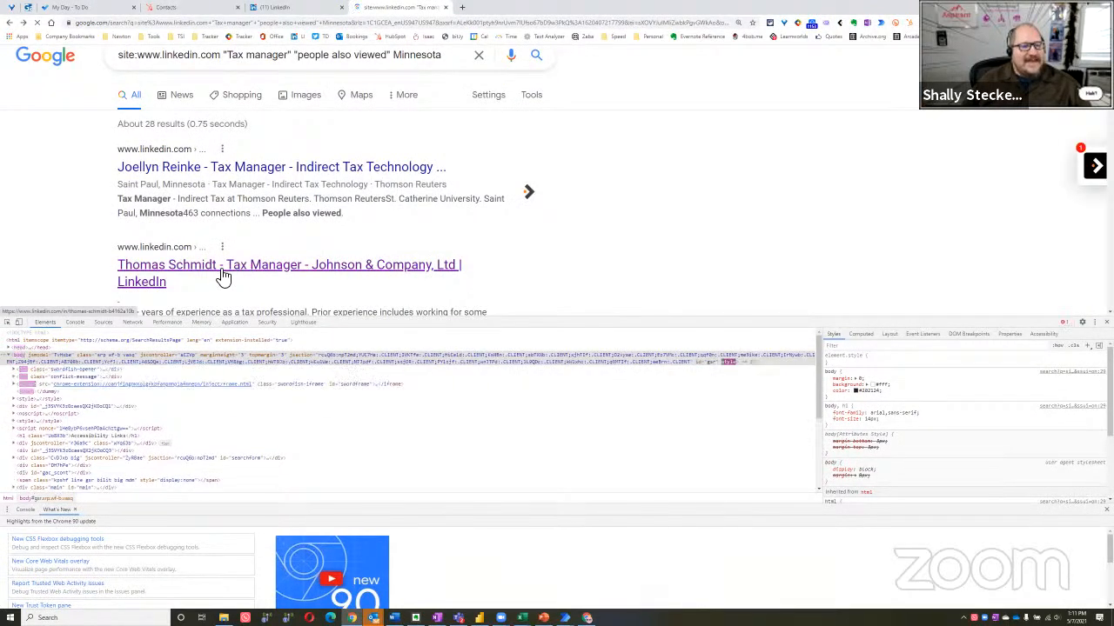
Inspect the third result's title and open the profile URL from its HTML link element in a new tab
{"action": "scroll", "coordinate": [228, 261], "scroll_direction": "down", "scroll_amount": 1}
{"action": "scroll", "coordinate": [273, 231], "scroll_direction": "down", "scroll_amount": 2}
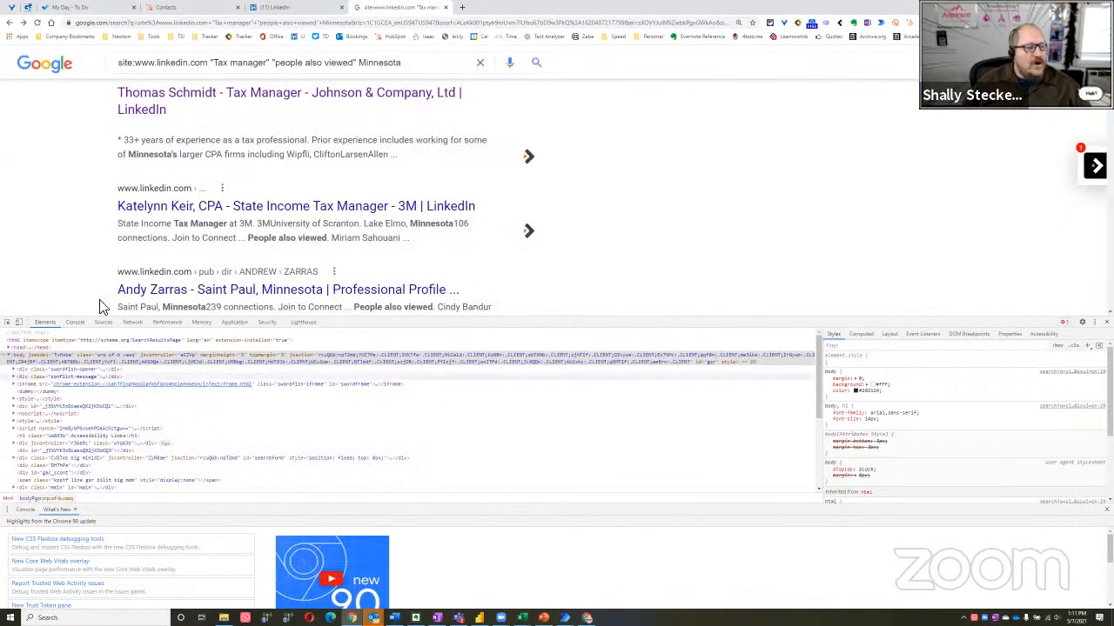
{"action": "right_click", "coordinate": [258, 209]}
{"action": "left_click", "coordinate": [287, 354]}
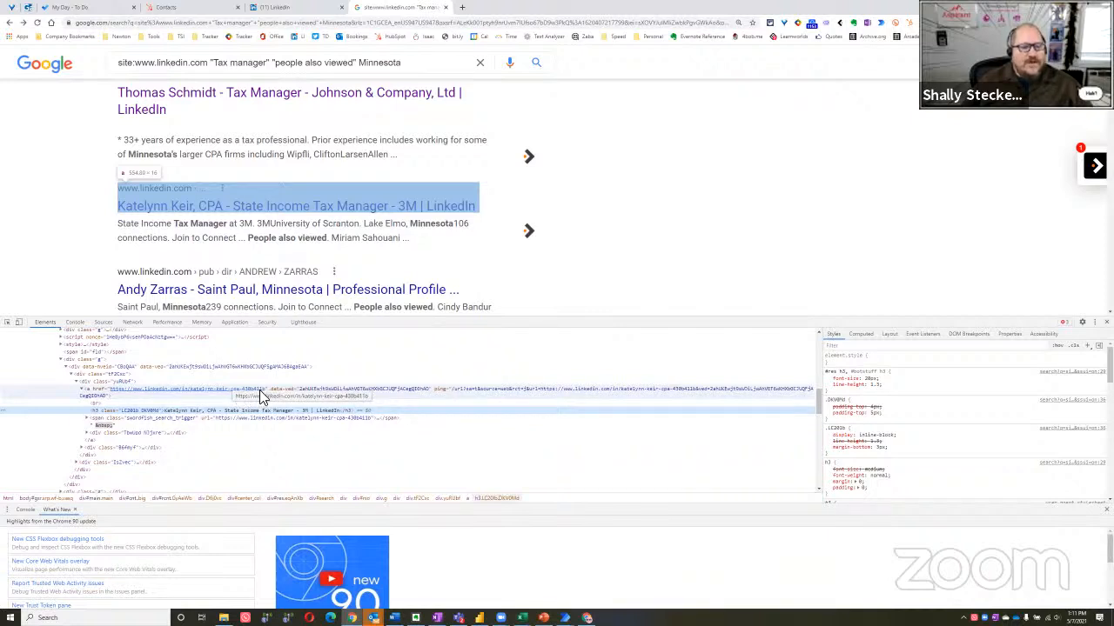
{"action": "left_click", "coordinate": [222, 396]}
{"action": "right_click", "coordinate": [222, 396]}
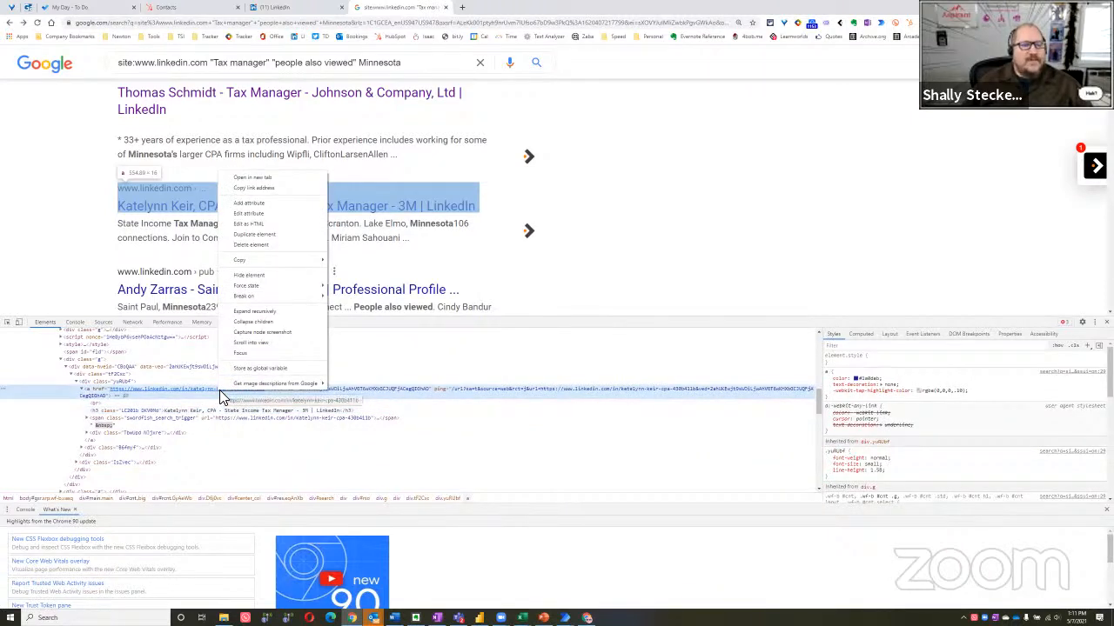
{"action": "left_click", "coordinate": [272, 180]}
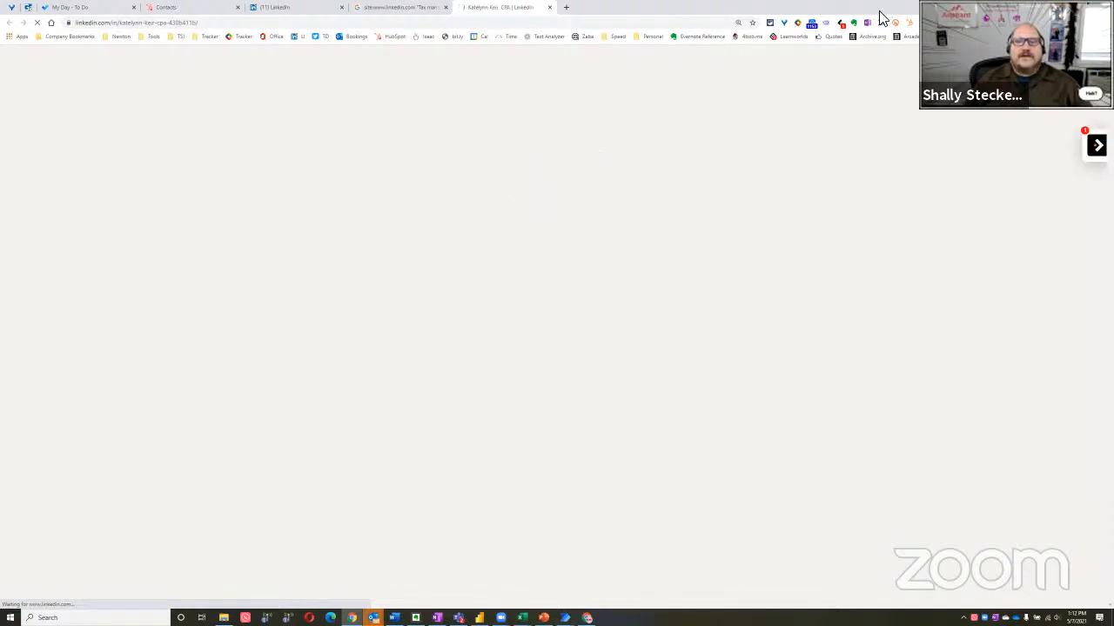
Close the third result's LinkedIn profile tab and return to the inspected Google results in a maximized window
{"action": "left_click_drag", "start_coordinate": [403, 62], "coordinate": [559, 72]}
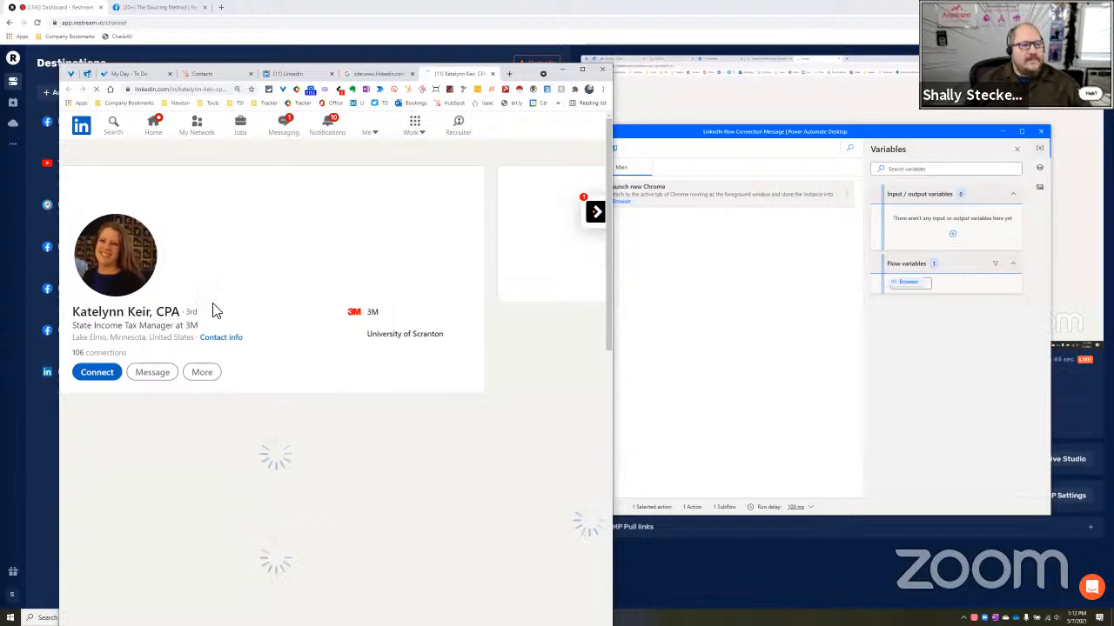
{"action": "left_click", "coordinate": [492, 75]}
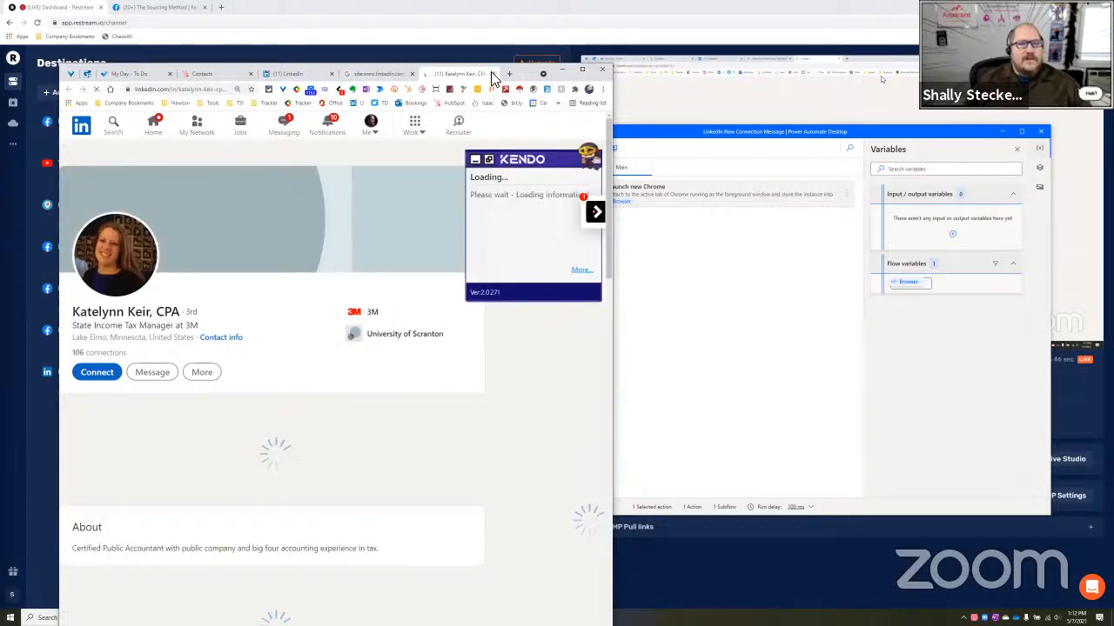
{"action": "left_click", "coordinate": [579, 70]}
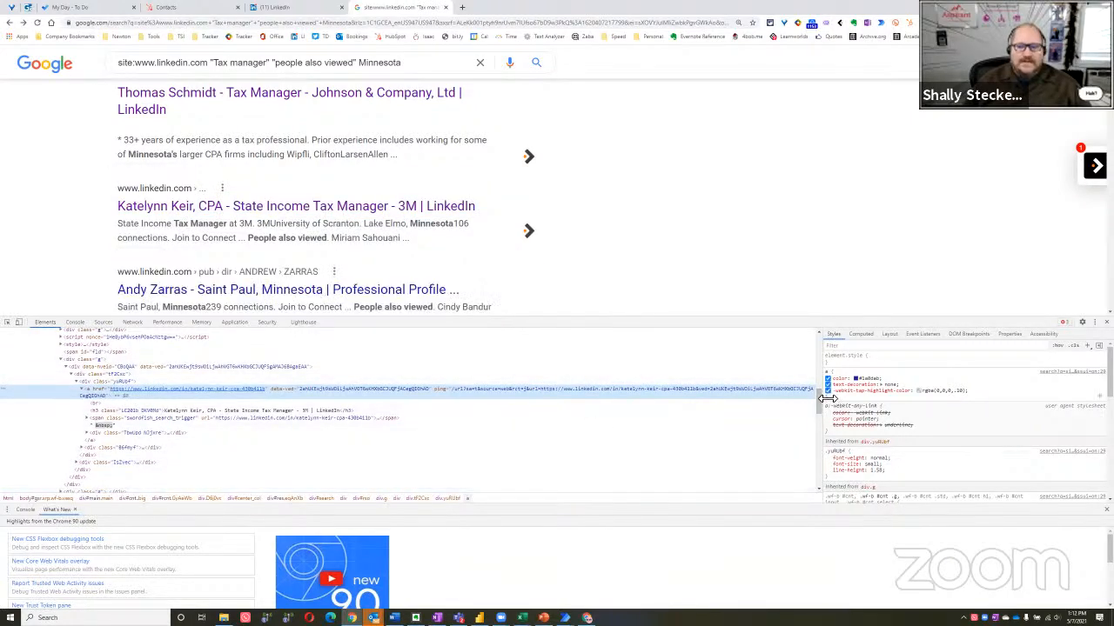
{"action": "left_click_drag", "start_coordinate": [817, 403], "coordinate": [818, 405]}
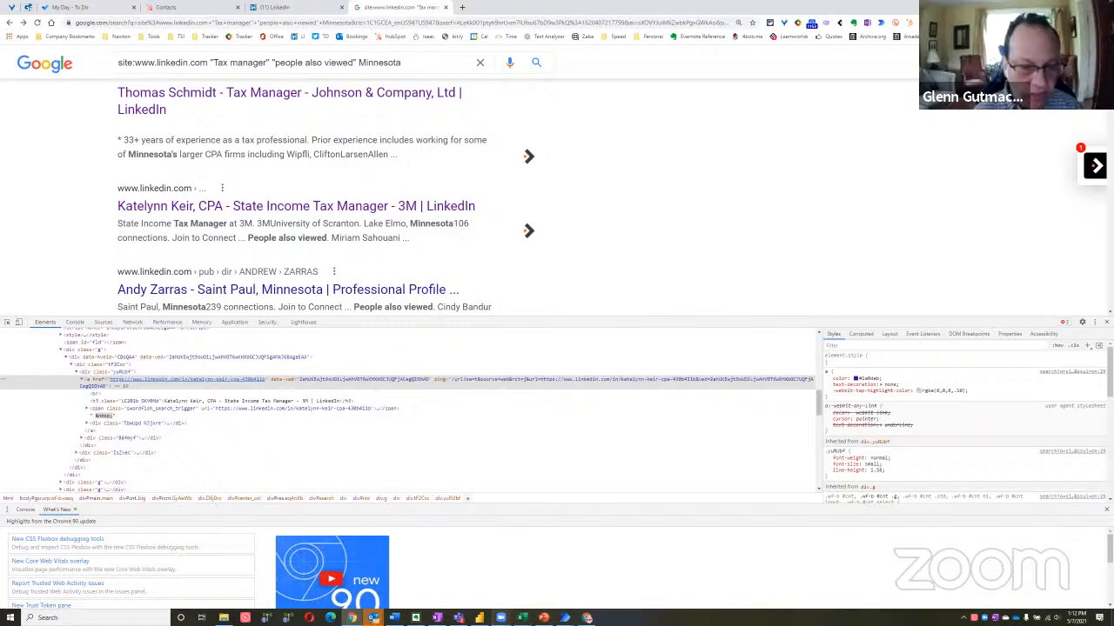
Open Notepad and paste in the line var links = document.querySelectorAll(".yuRUbf"); links.length;
{"action": "mouse_move", "coordinate": [501, 616]}
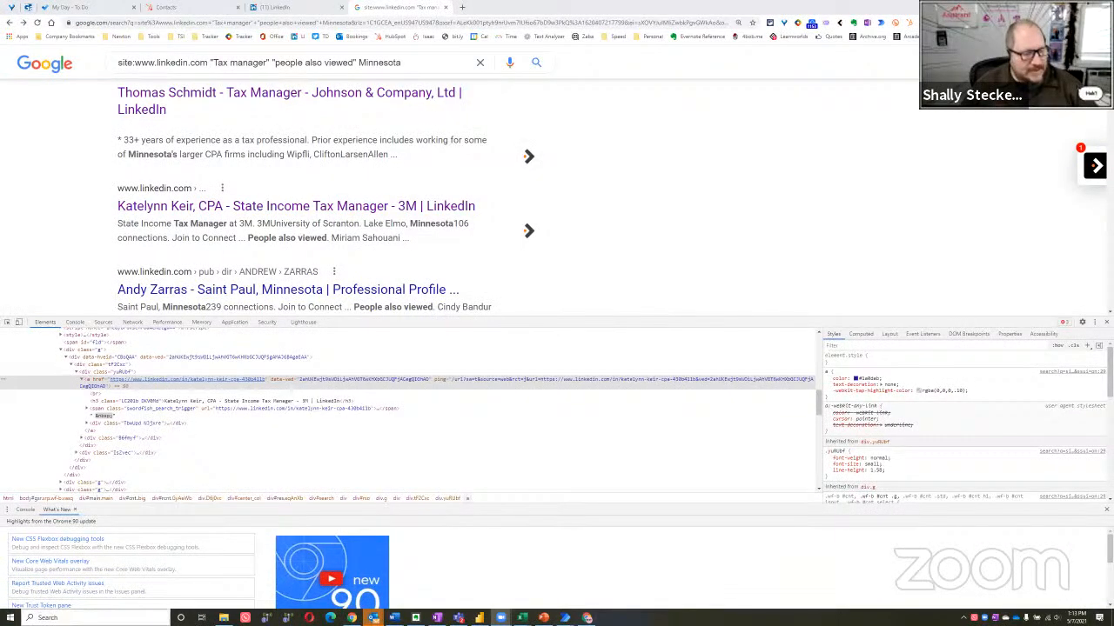
{"action": "left_click", "coordinate": [10, 617]}
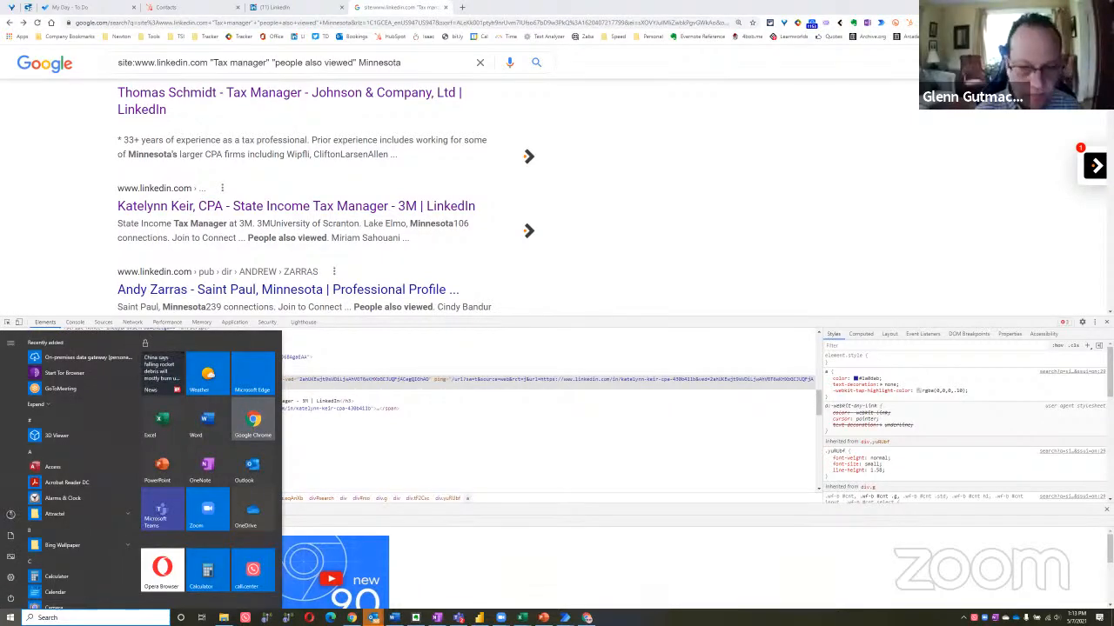
{"action": "left_click", "coordinate": [53, 617]}
{"action": "type", "text": "notepad"}
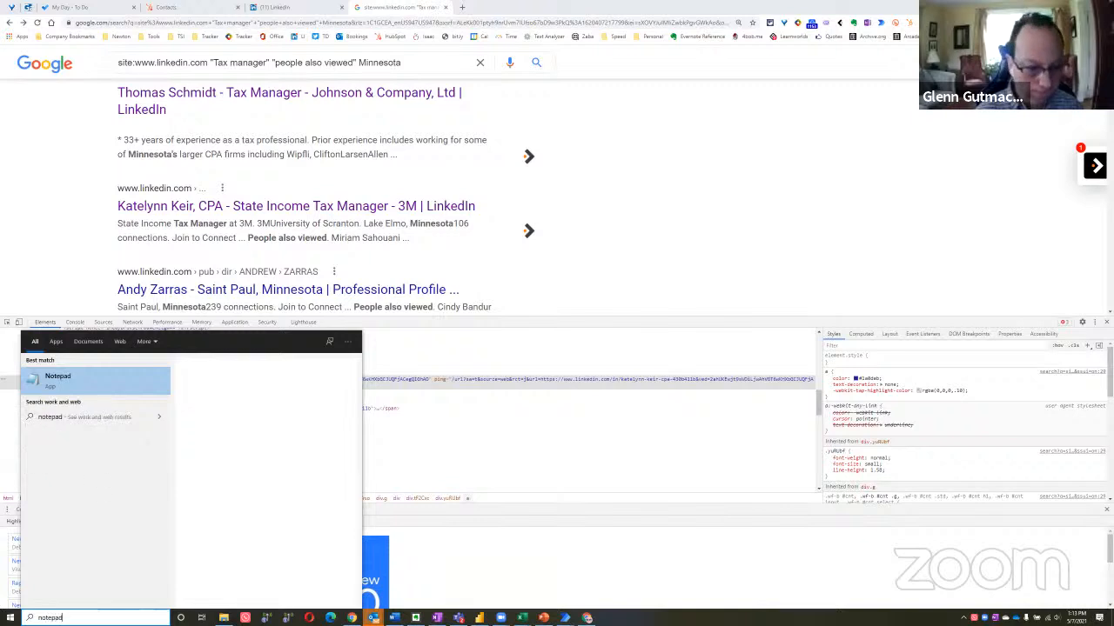
{"action": "key", "text": "Return"}
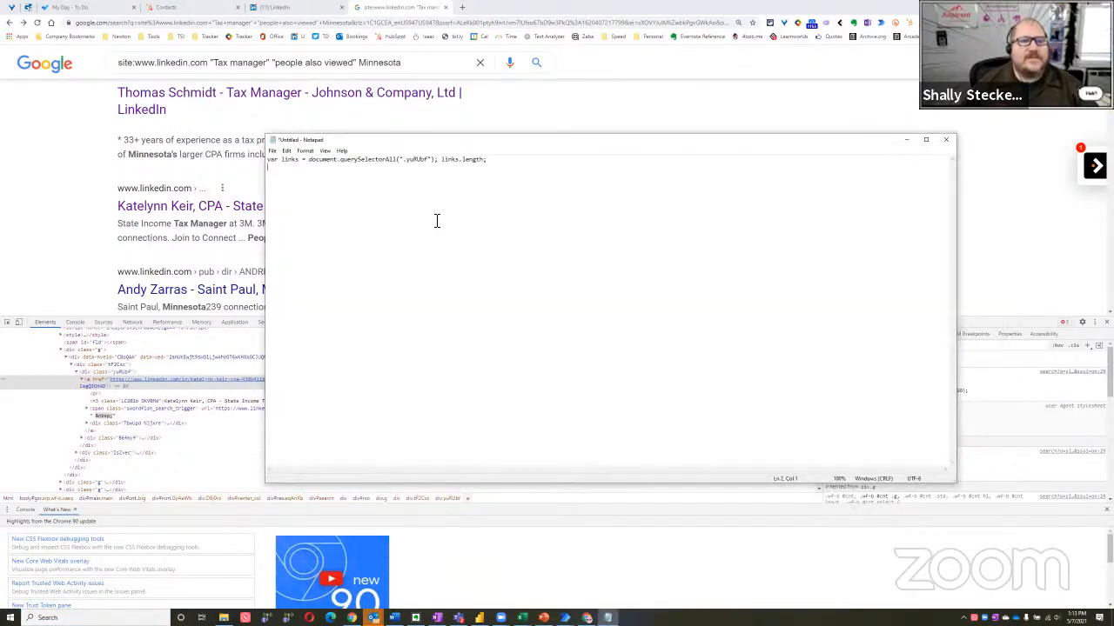
Set the Notepad font size to 22 for the JavaScript line
{"action": "left_click", "coordinate": [325, 152]}
{"action": "left_click", "coordinate": [293, 202]}
{"action": "key", "text": "ctrl+a"}
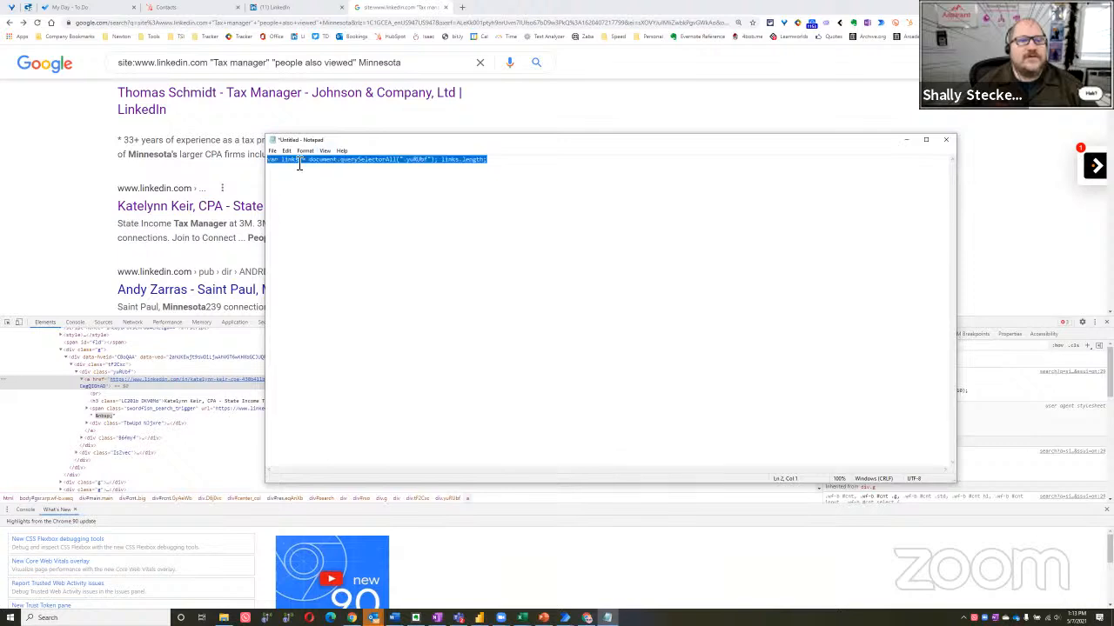
{"action": "left_click", "coordinate": [308, 152]}
{"action": "left_click", "coordinate": [344, 175]}
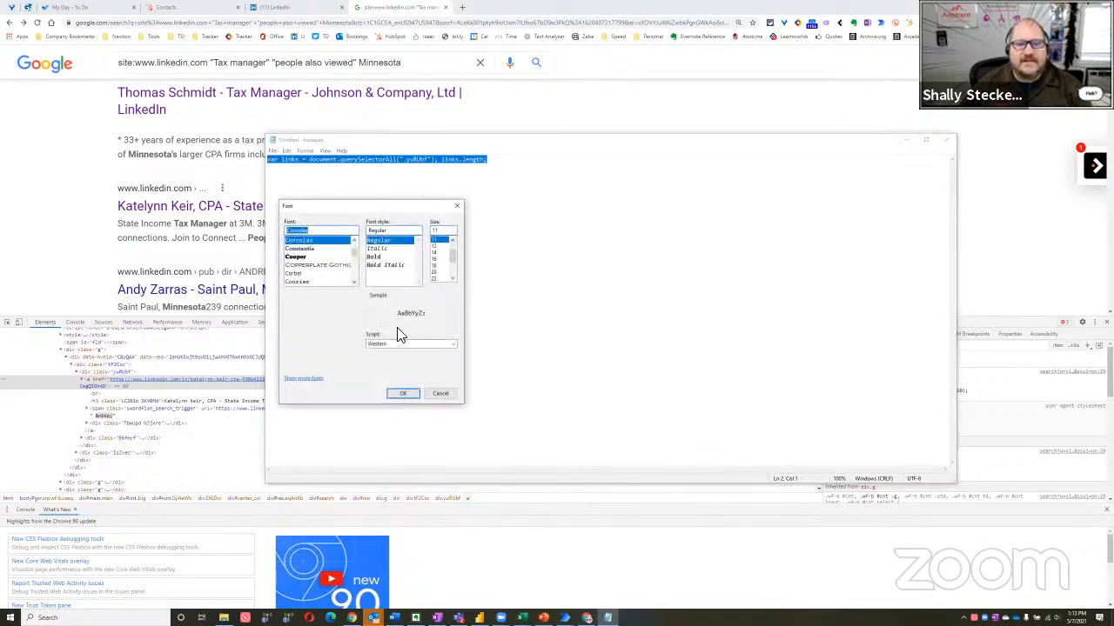
{"action": "left_click", "coordinate": [439, 279]}
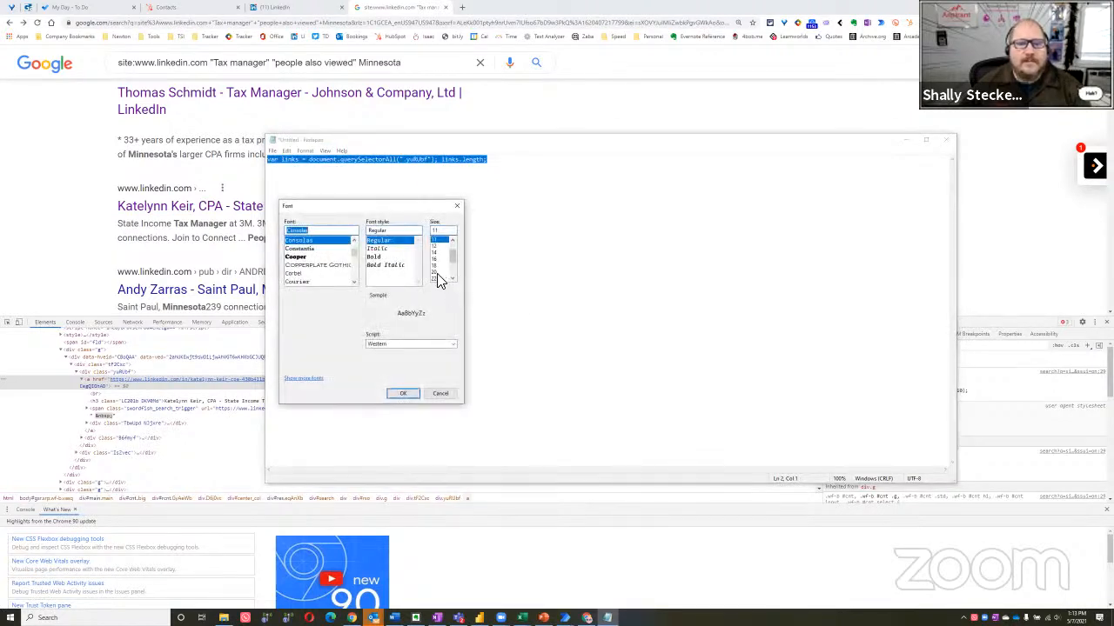
{"action": "left_click", "coordinate": [403, 393]}
{"action": "left_click", "coordinate": [723, 229]}
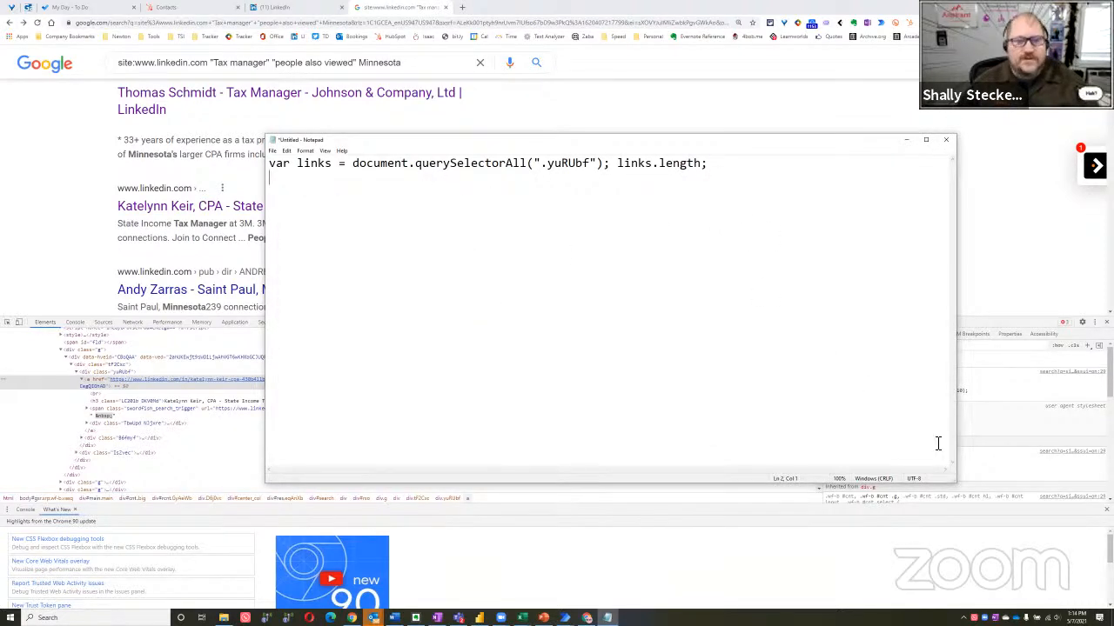
Move the Notepad window down over the results and highlight the class name yuRUbf in the script line
{"action": "left_click_drag", "start_coordinate": [461, 148], "coordinate": [419, 193]}
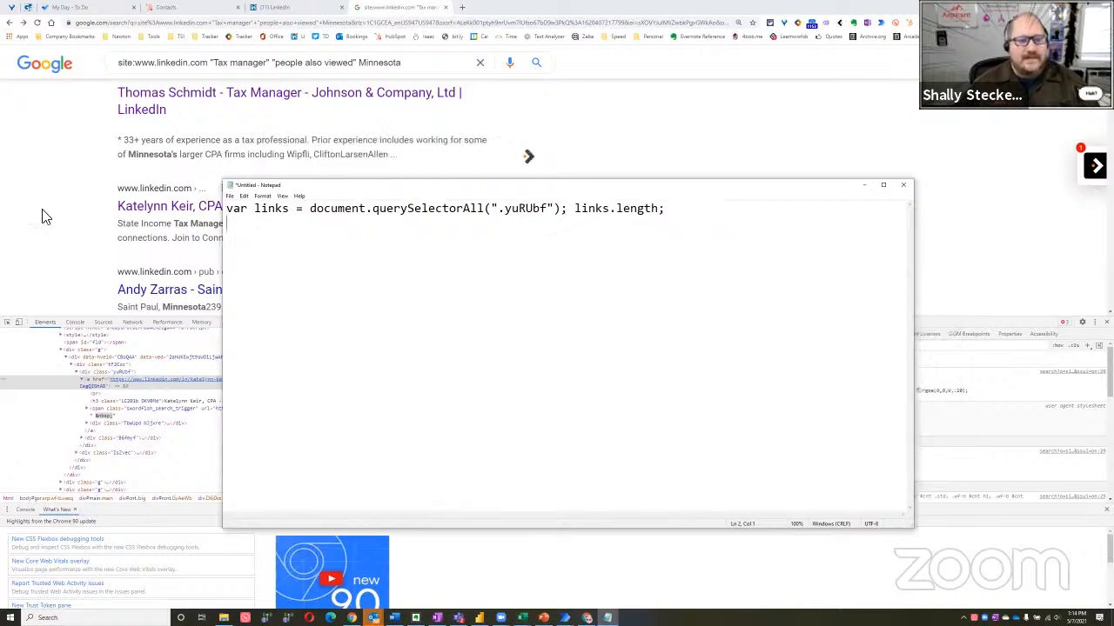
{"action": "left_click_drag", "start_coordinate": [230, 217], "coordinate": [410, 221]}
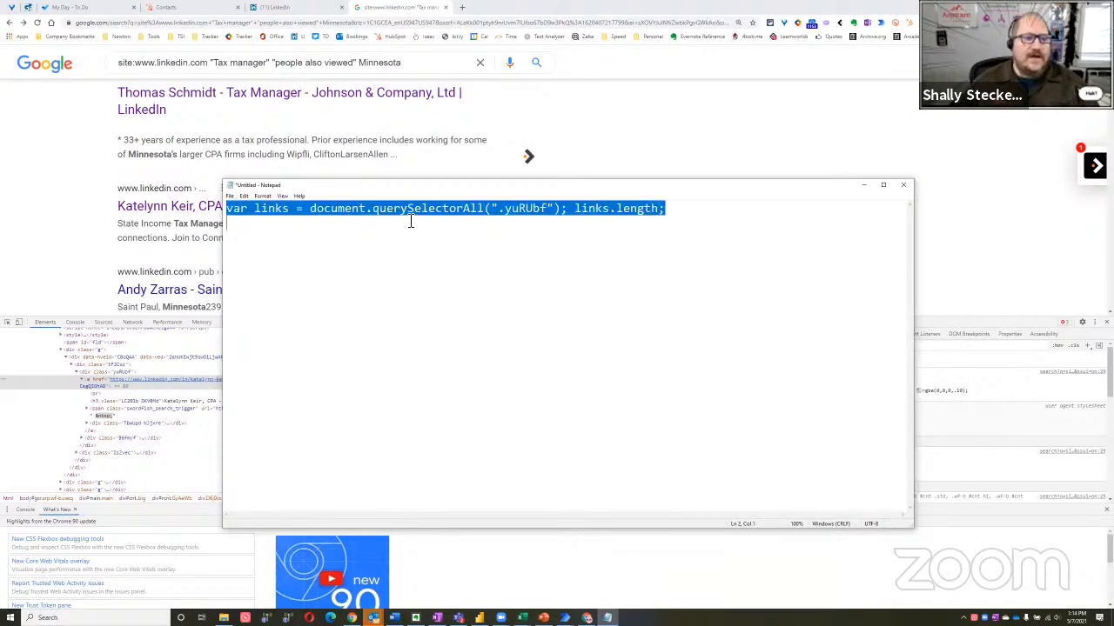
{"action": "left_click", "coordinate": [518, 212]}
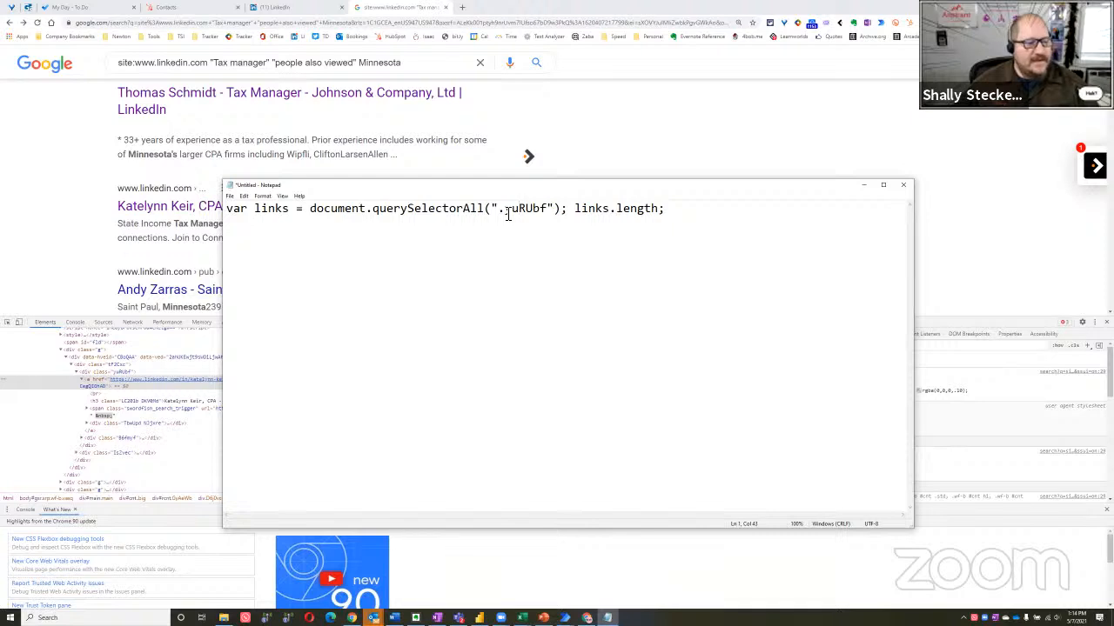
{"action": "double_click", "coordinate": [515, 211]}
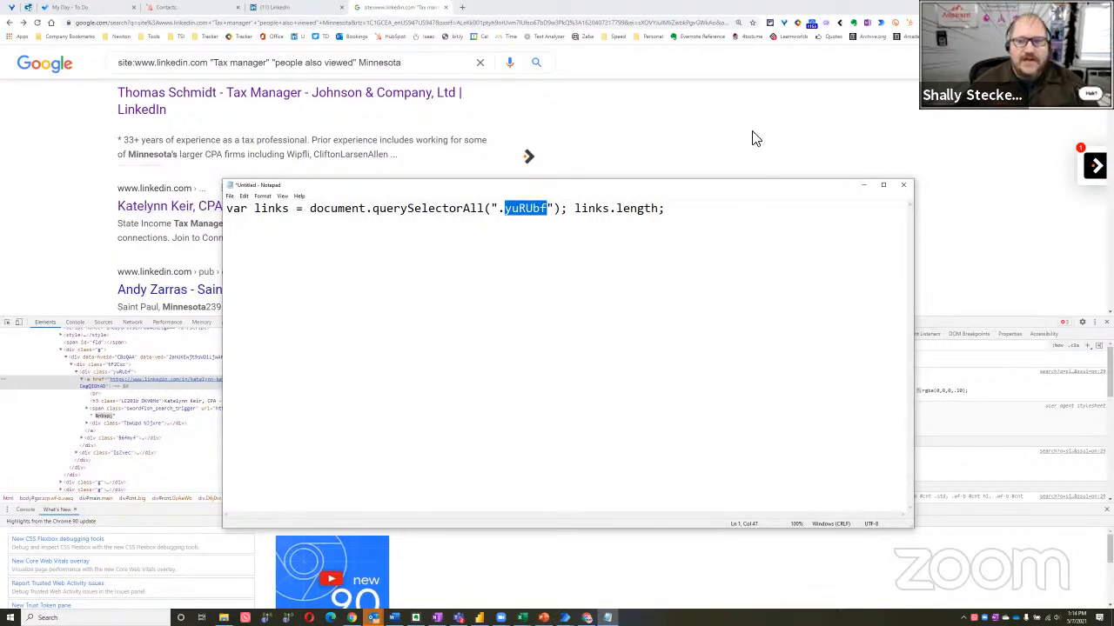
Examine the fourth result's nested HTML in the inspector down to its yuRUbf link block, closing the inspector at the end
{"action": "left_click", "coordinate": [964, 273]}
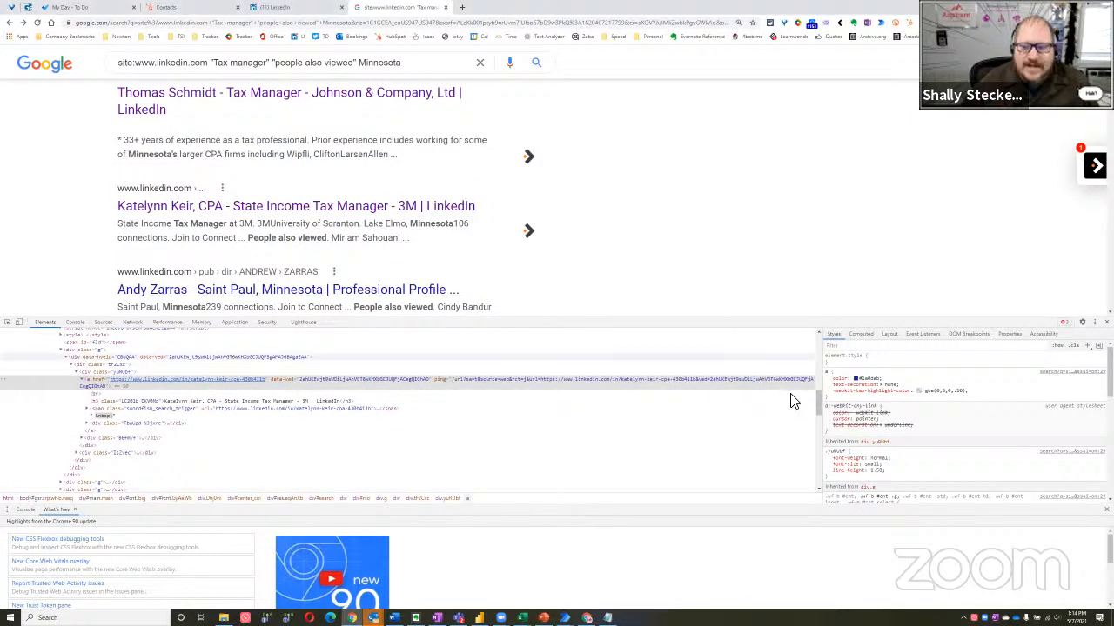
{"action": "mouse_move", "coordinate": [815, 400]}
{"action": "left_mouse_down"}
{"action": "mouse_move", "coordinate": [817, 438]}
{"action": "mouse_move", "coordinate": [816, 402]}
{"action": "left_mouse_up"}
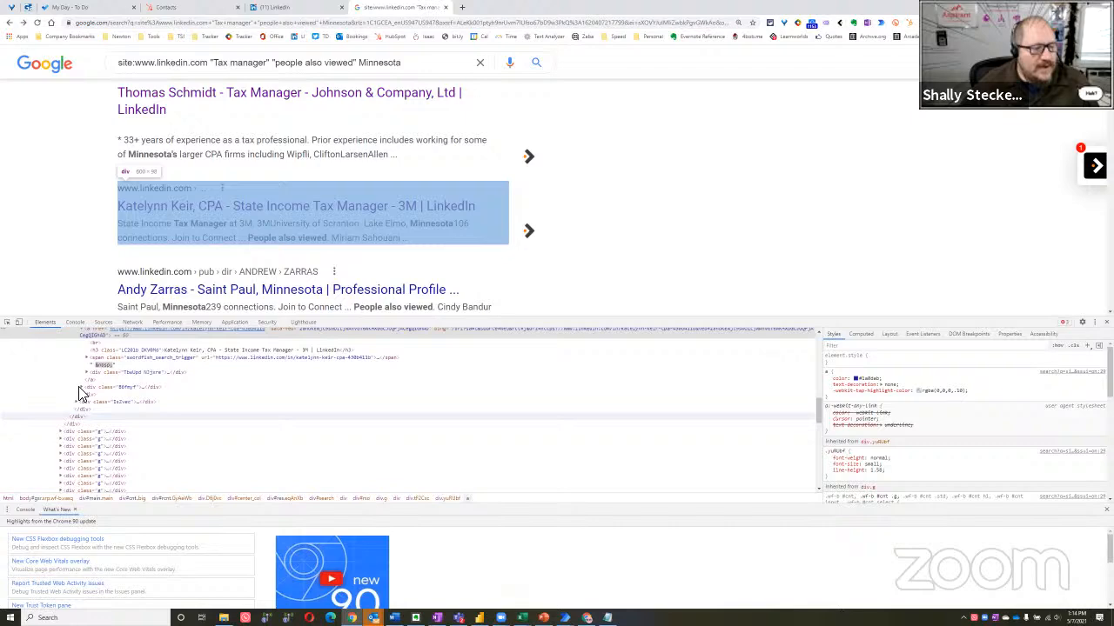
{"action": "left_click", "coordinate": [61, 432]}
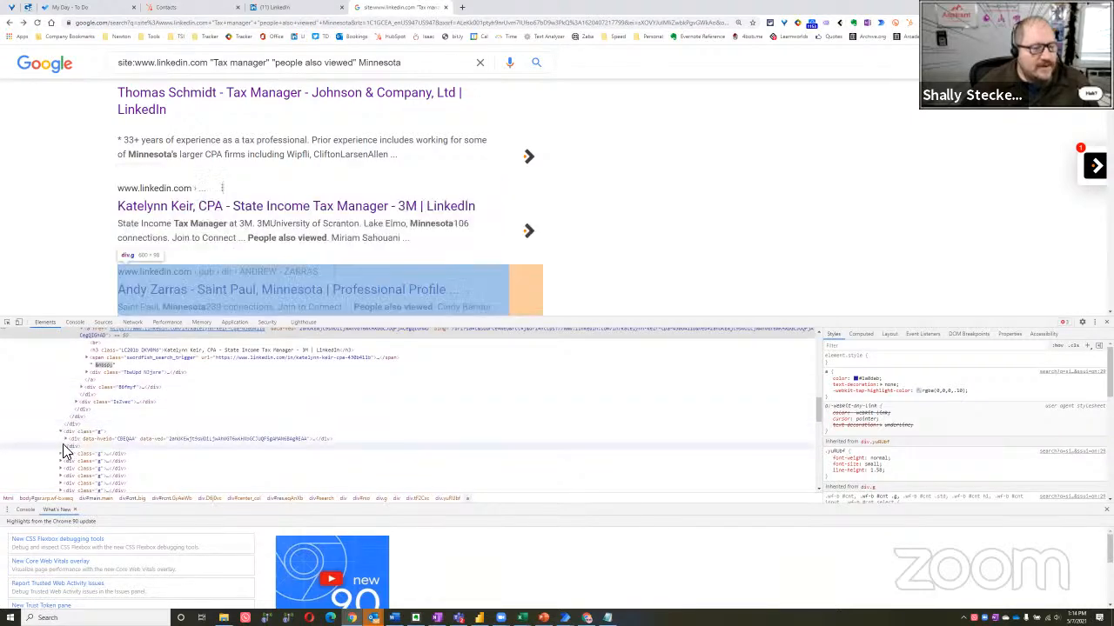
{"action": "left_click", "coordinate": [68, 439]}
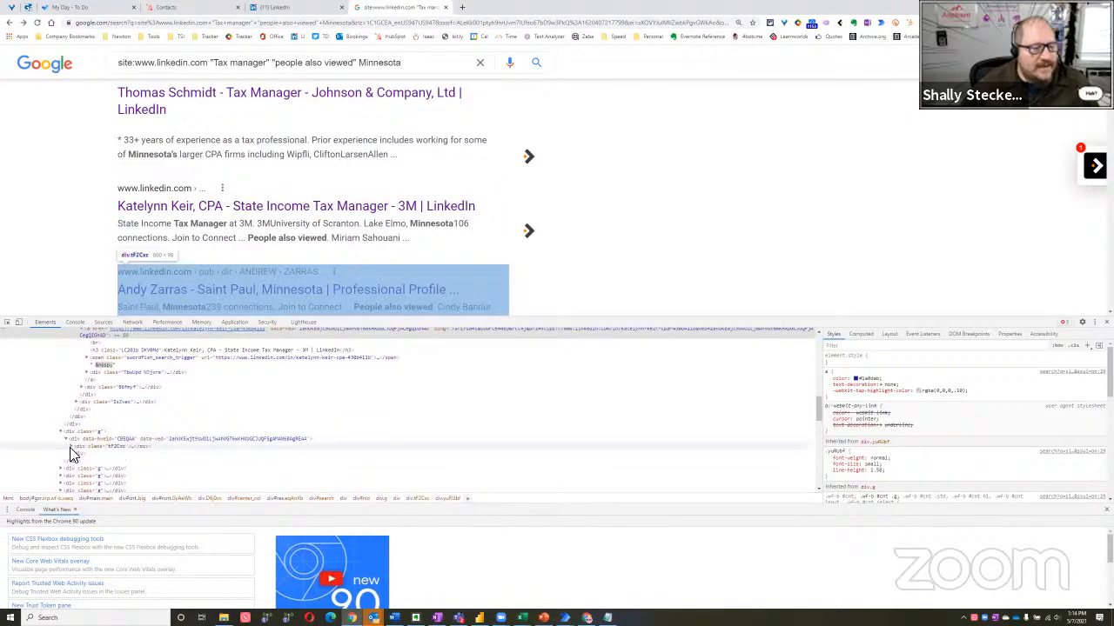
{"action": "scroll", "coordinate": [80, 435], "scroll_direction": "down", "scroll_amount": 1}
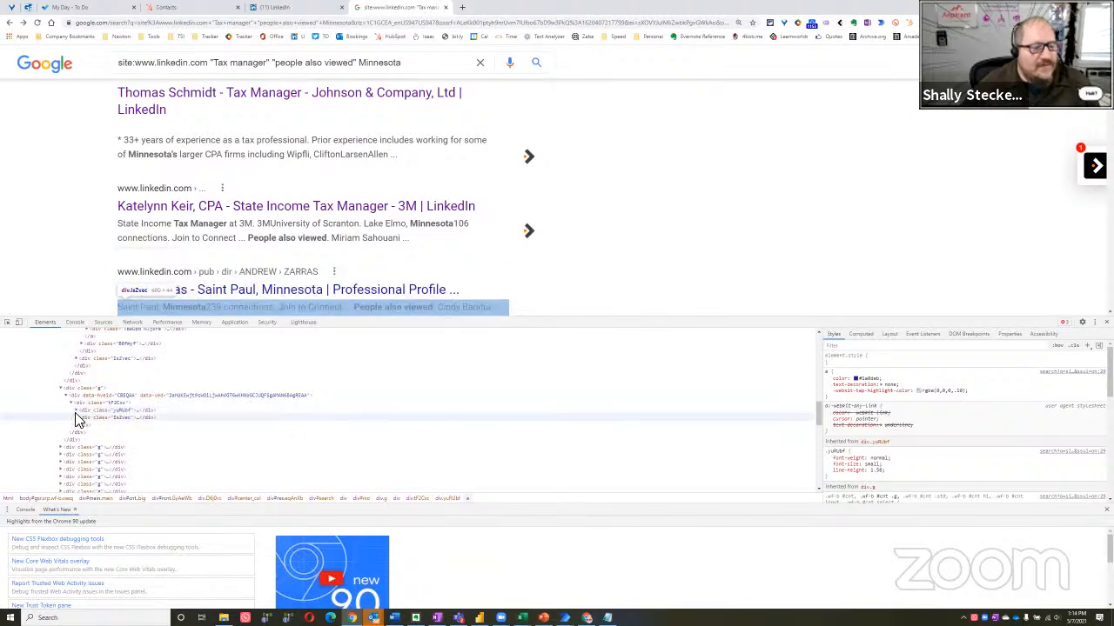
{"action": "left_click", "coordinate": [77, 411]}
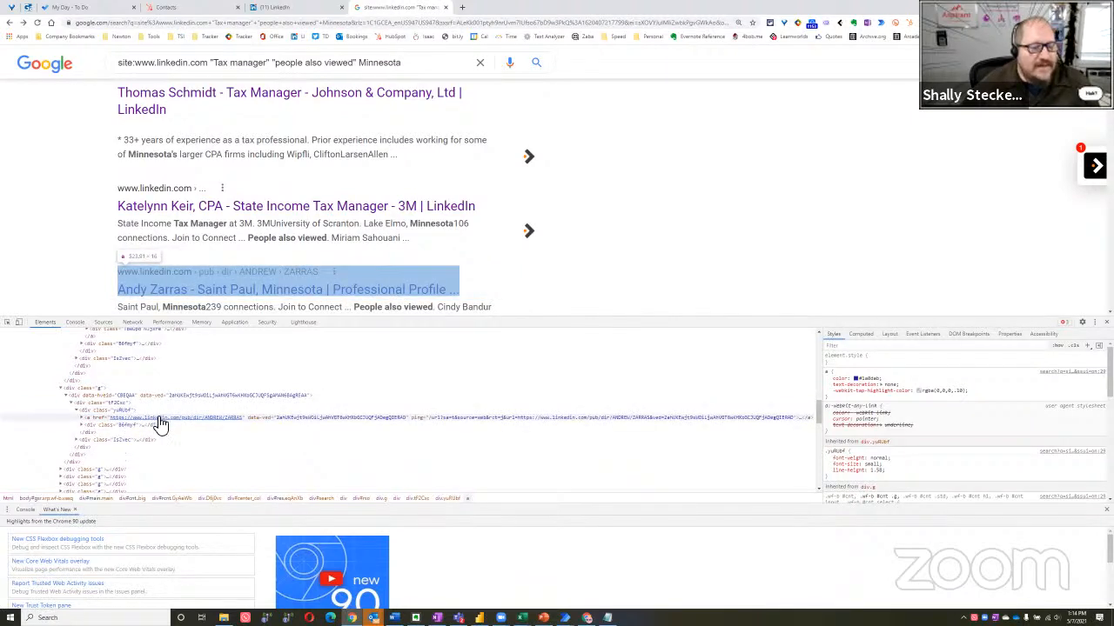
{"action": "left_click", "coordinate": [81, 426]}
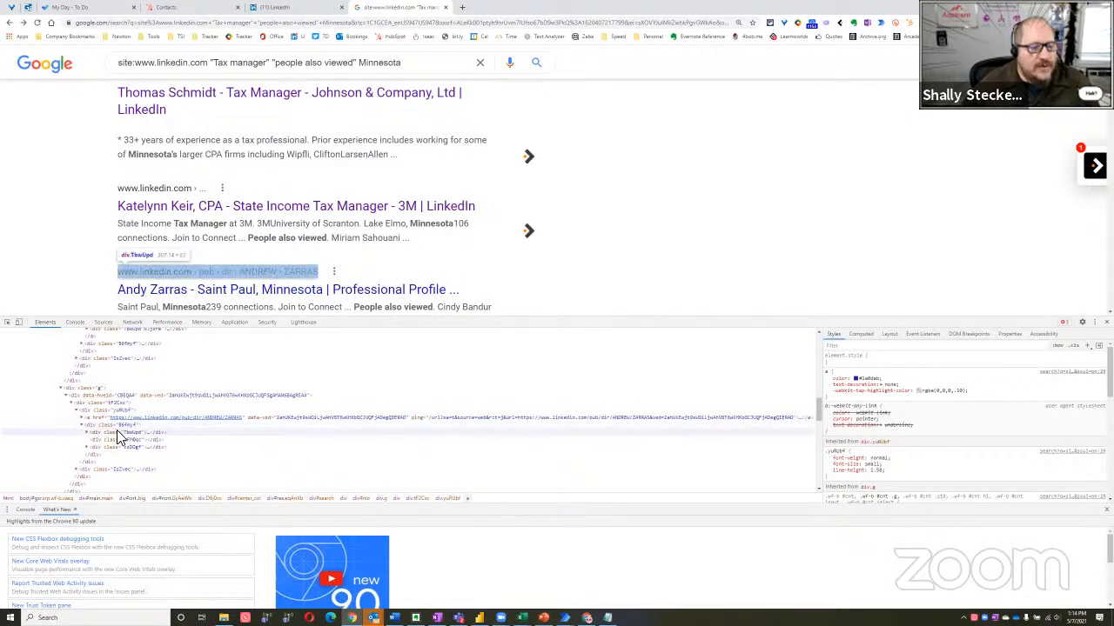
{"action": "left_click", "coordinate": [89, 433]}
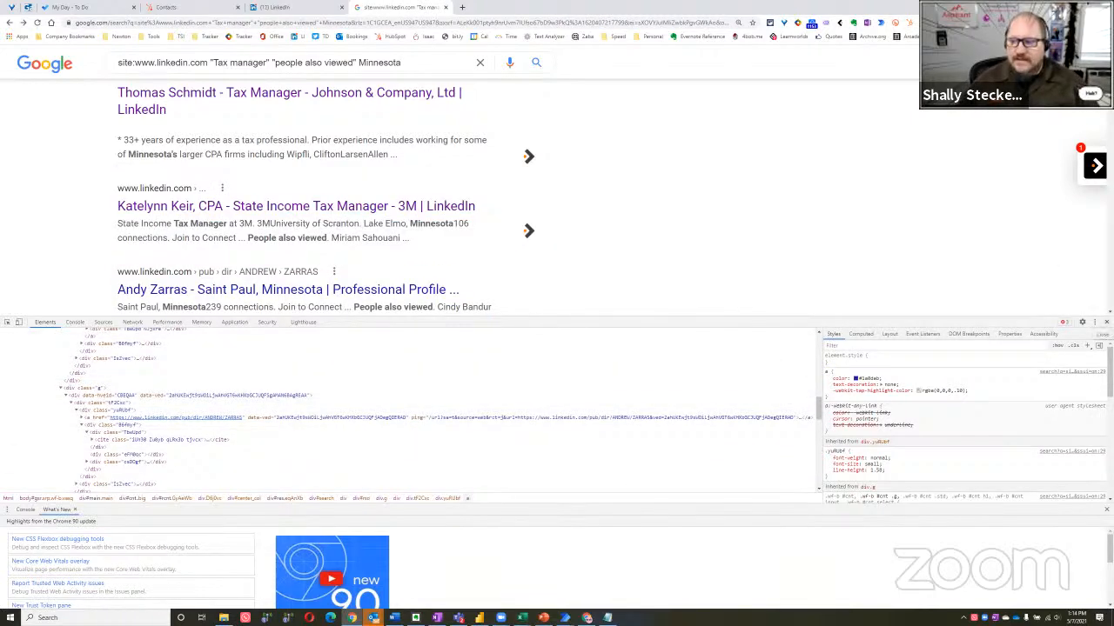
{"action": "key", "text": "F12"}
{"action": "scroll", "coordinate": [413, 368], "scroll_direction": "up", "scroll_amount": 3}
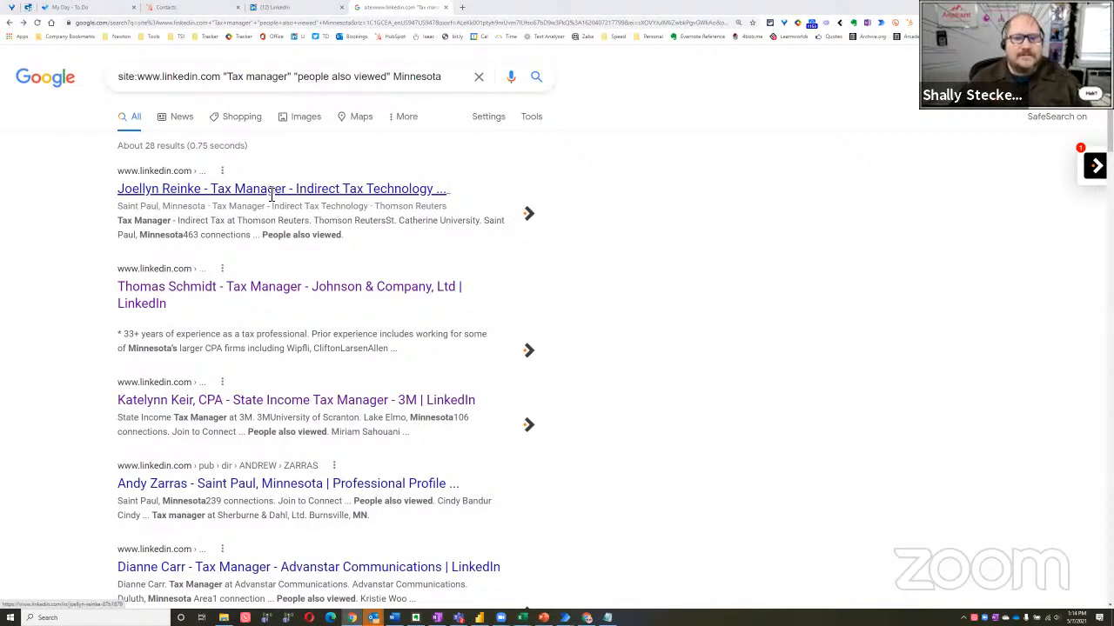
In Notepad, remove the blank line after the script and copy the whole querySelectorAll line
{"action": "key", "text": "alt+Tab"}
{"action": "key", "text": "ctrl+a"}
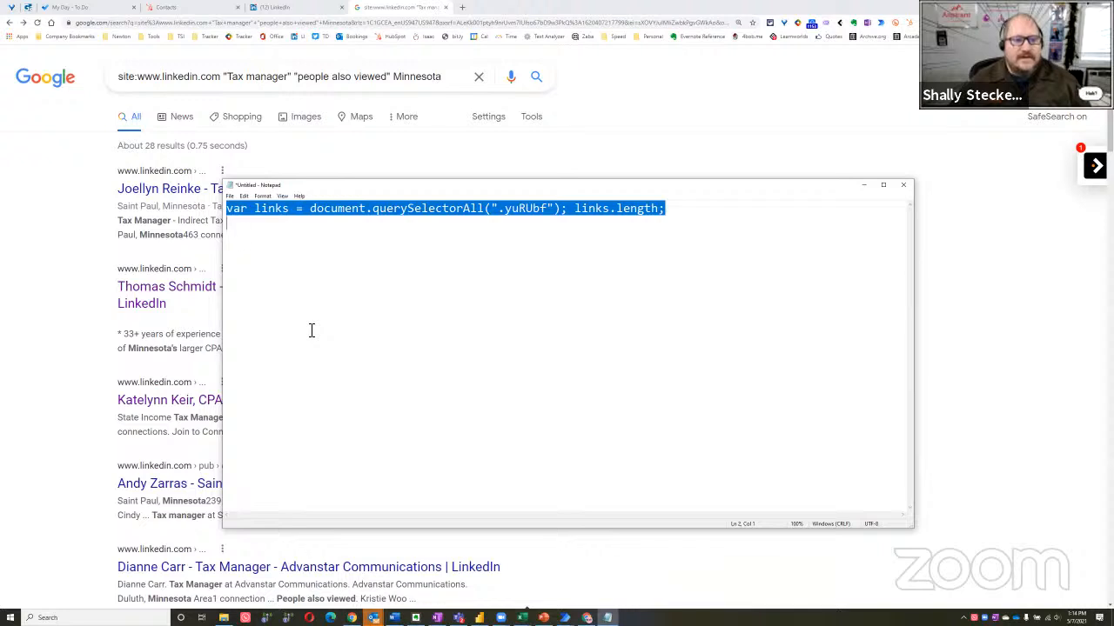
{"action": "left_click", "coordinate": [365, 332]}
{"action": "key", "text": "BackSpace"}
{"action": "key", "text": "ctrl+a"}
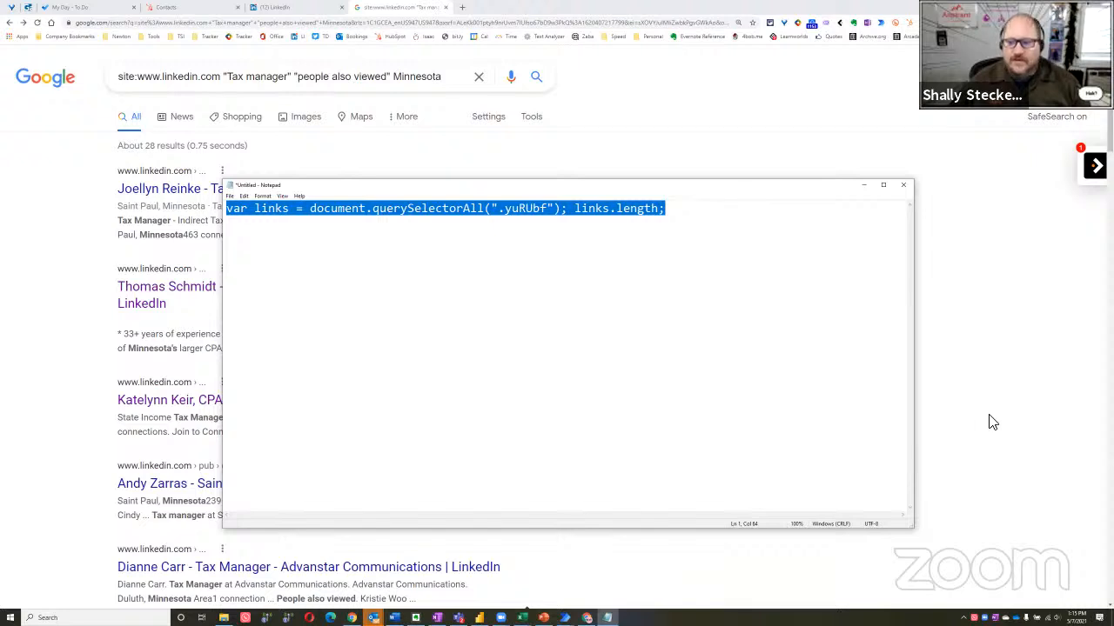
In Power Automate Desktop, add an Extract data from web page action after Launch new Chrome, storing data in an Excel spreadsheet
{"action": "key", "text": "alt+Tab"}
{"action": "key", "text": "alt+Tab"}
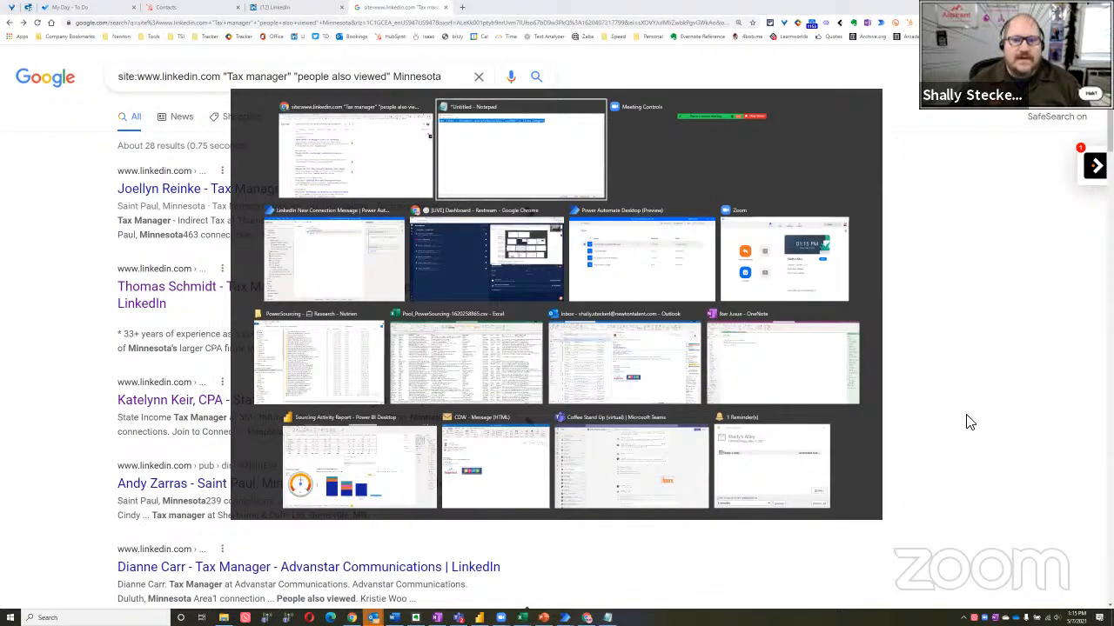
{"action": "key", "text": "alt+Tab"}
{"action": "key", "text": "alt+Tab"}
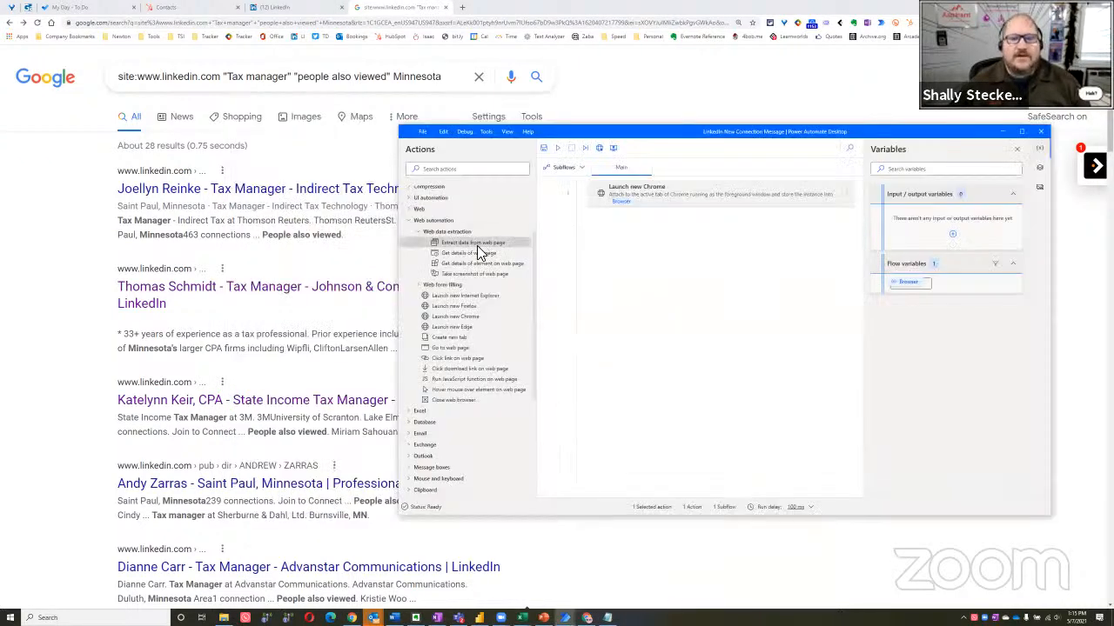
{"action": "left_click_drag", "start_coordinate": [477, 246], "coordinate": [714, 256]}
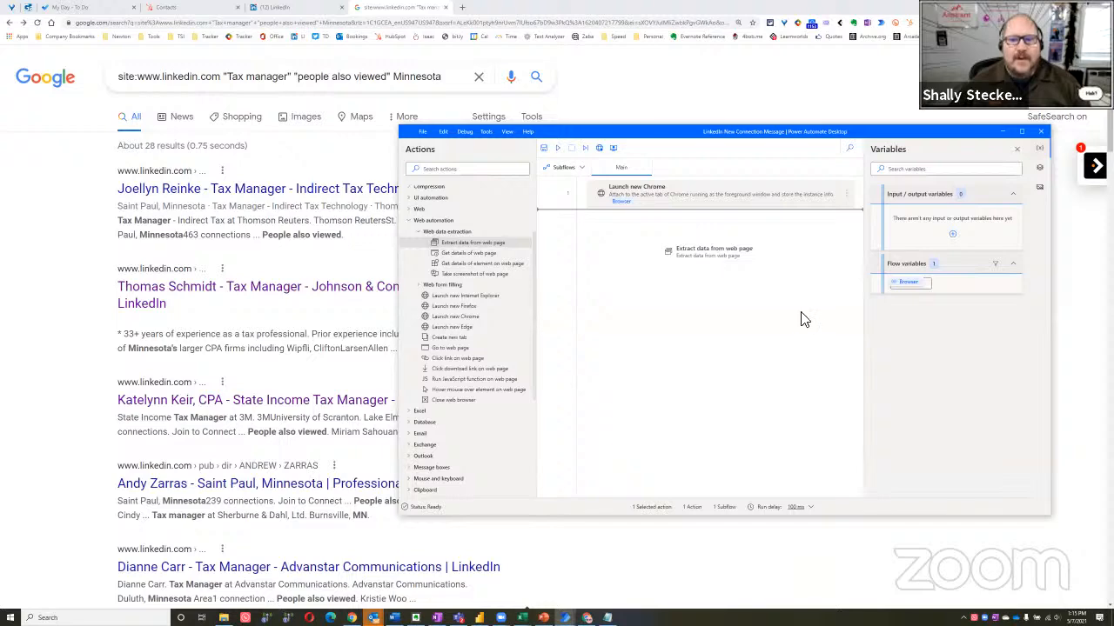
{"action": "left_click", "coordinate": [672, 344]}
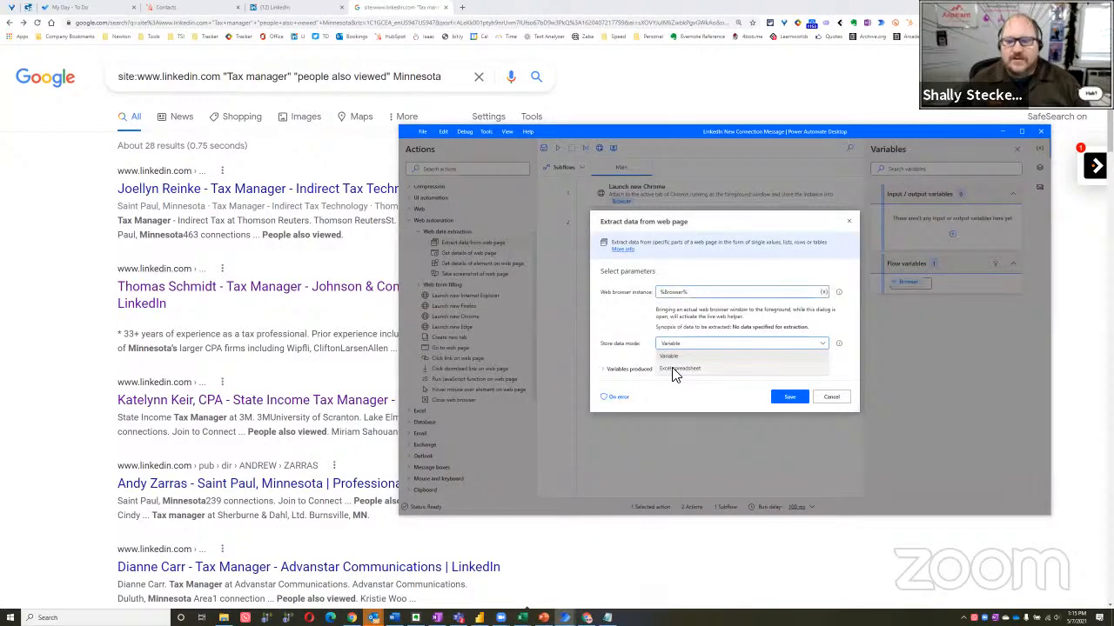
{"action": "left_click", "coordinate": [673, 368]}
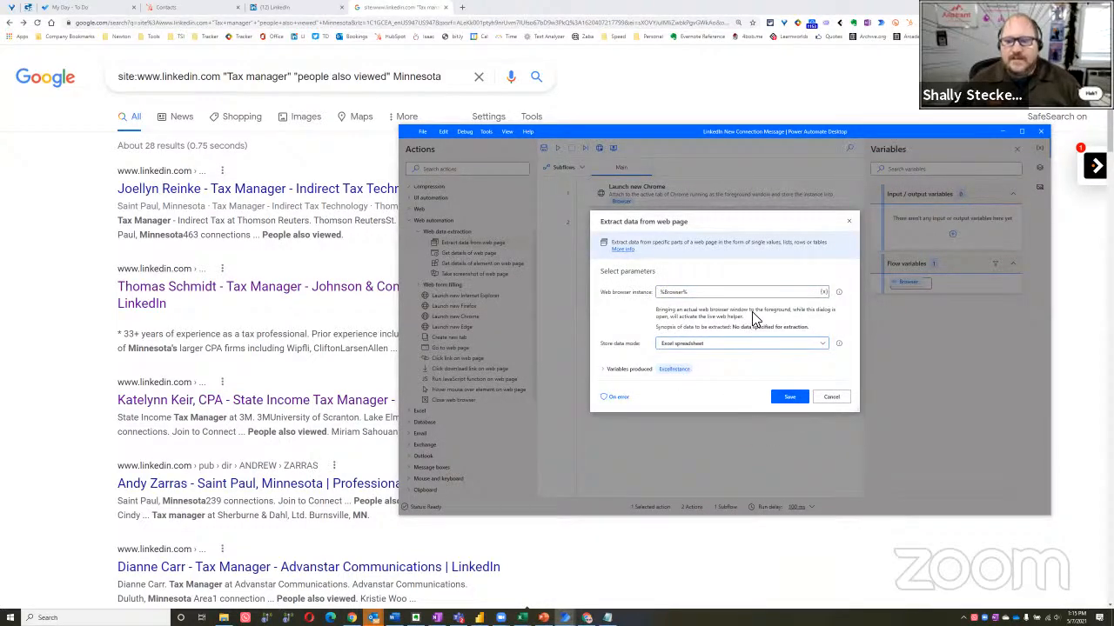
Activate the live web helper on the Google results, move it clear of them, and choose custom attribute extraction for the first result's title
{"action": "left_click", "coordinate": [58, 243]}
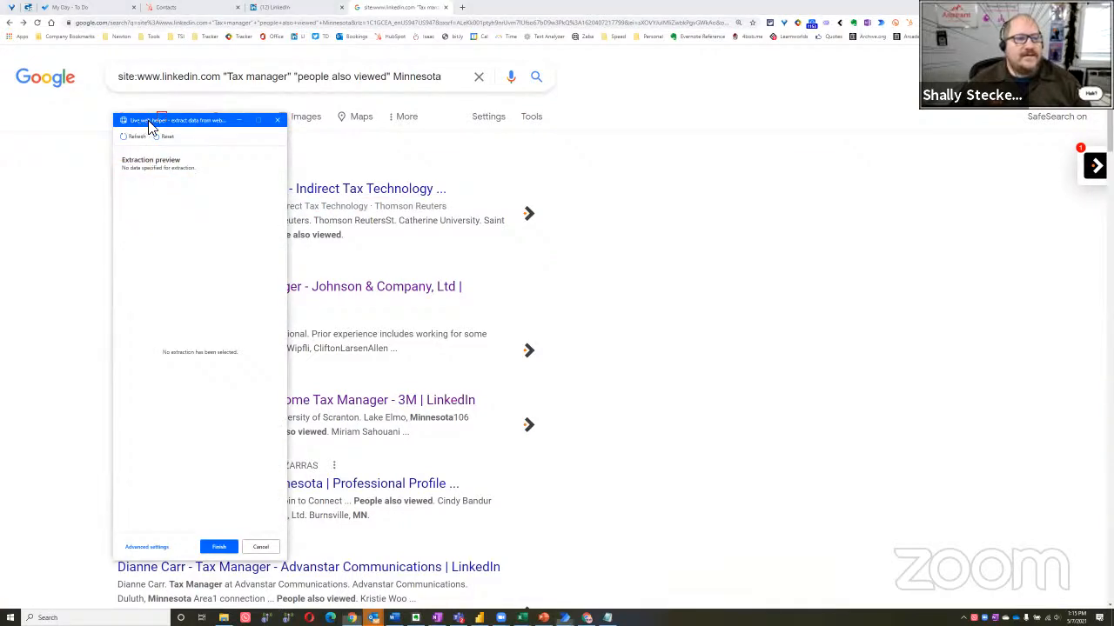
{"action": "left_click_drag", "start_coordinate": [148, 121], "coordinate": [665, 139]}
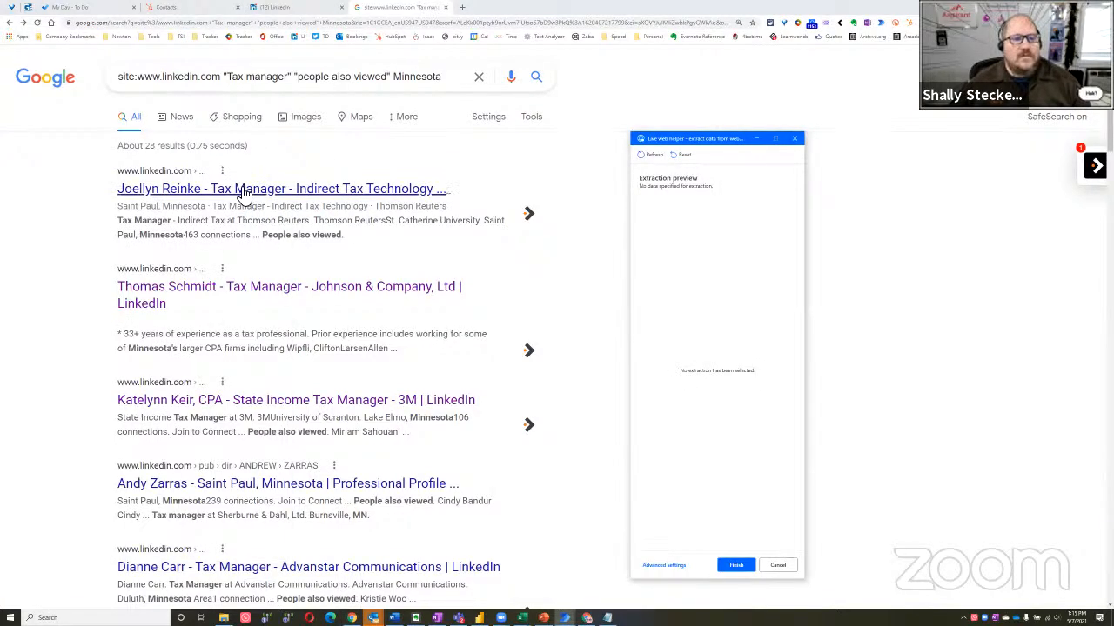
{"action": "right_click", "coordinate": [244, 195]}
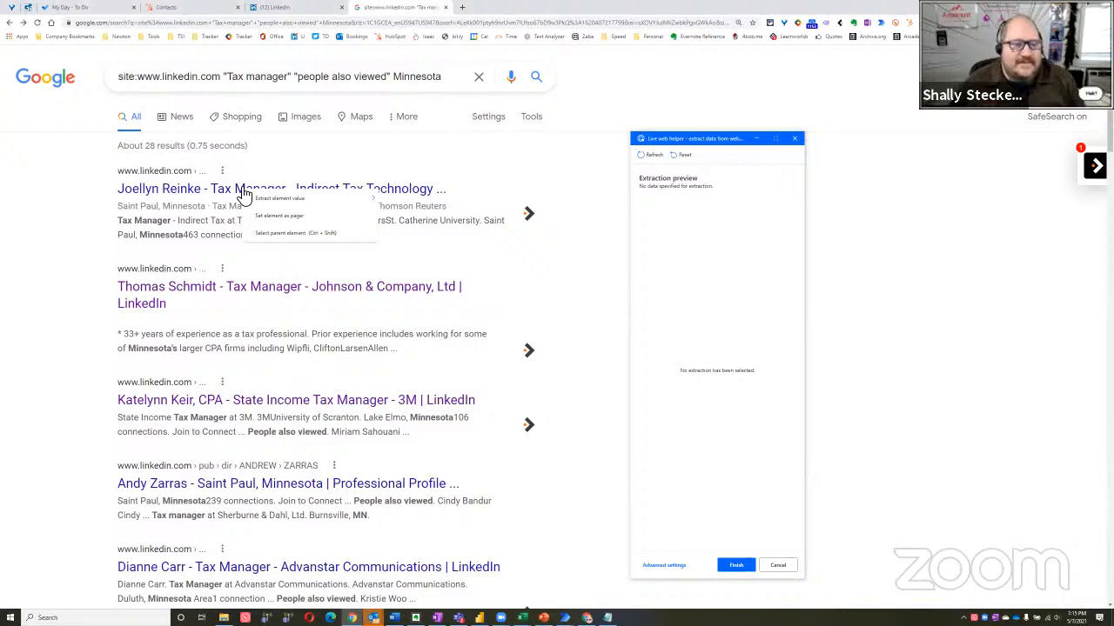
{"action": "mouse_move", "coordinate": [300, 202]}
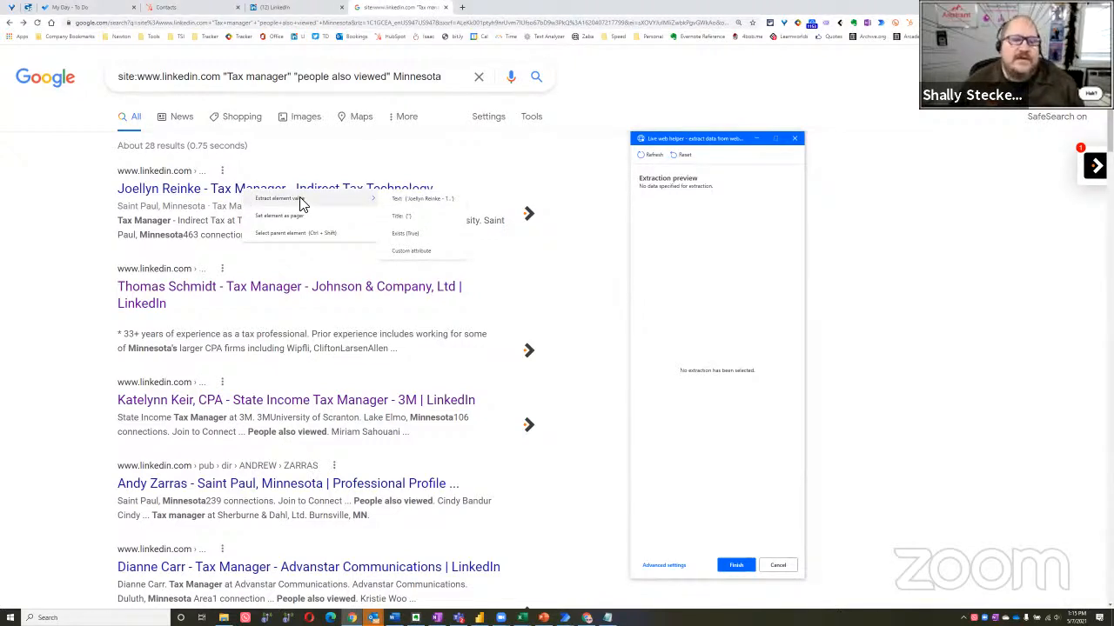
{"action": "left_click", "coordinate": [421, 253]}
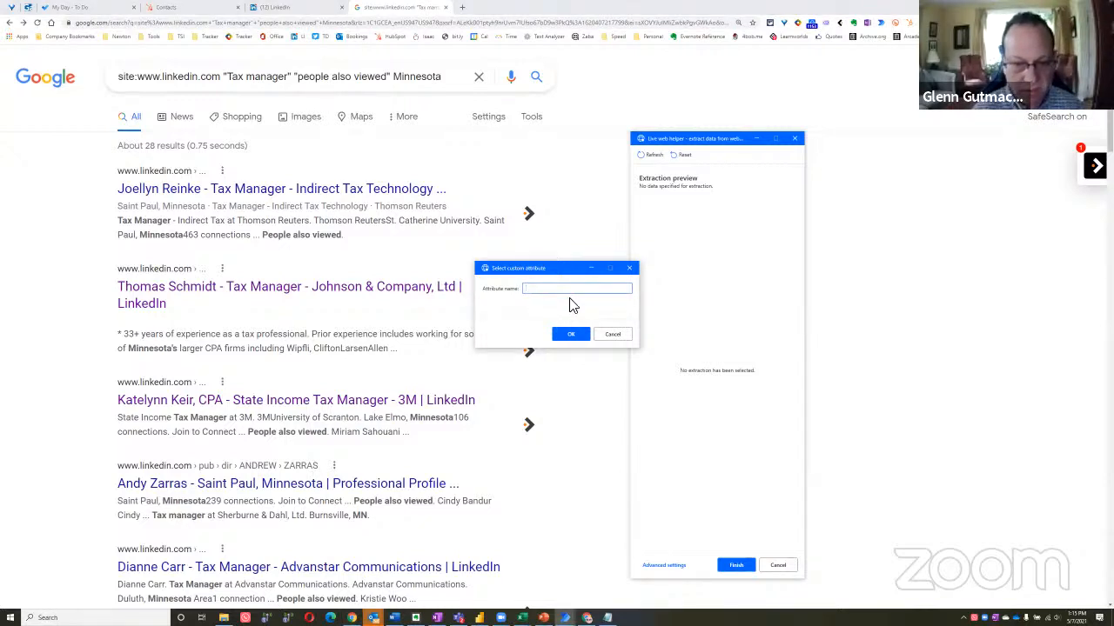
Try the pasted script line trimmed to yuRUbf as the attribute name, and cancel the extraction
{"action": "key", "text": "ctrl+v"}
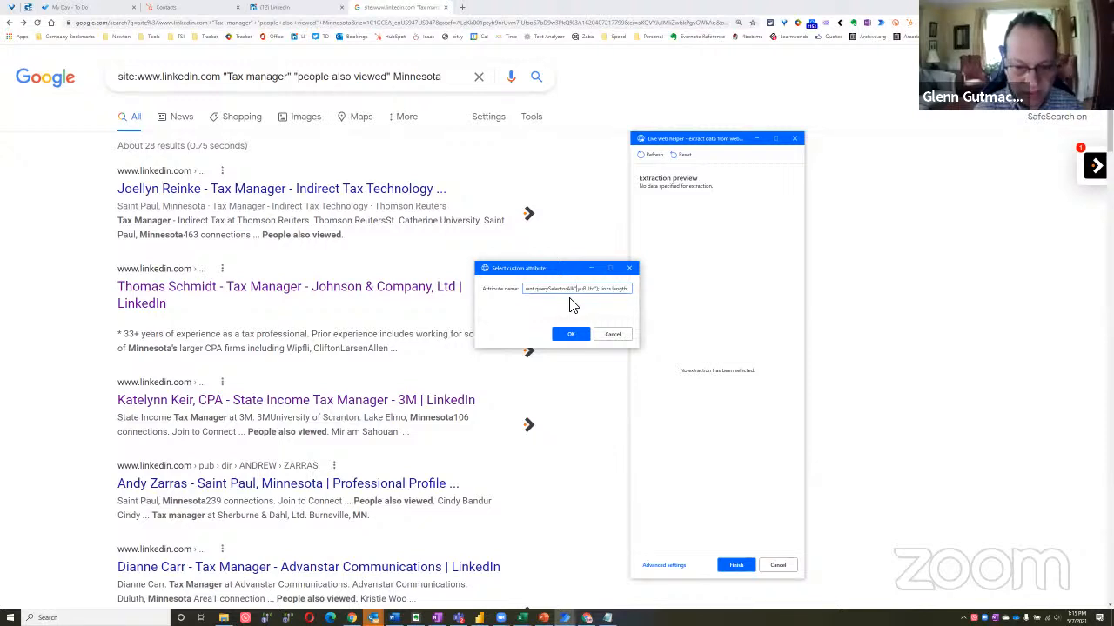
{"action": "key", "text": "ctrl+shift+Left"}
{"action": "key", "text": "ctrl+shift+Left"}
{"action": "key", "text": "ctrl+shift+Left"}
{"action": "key", "text": "ctrl+shift+Left"}
{"action": "key", "text": "ctrl+shift+Left"}
{"action": "key", "text": "ctrl+shift+Left"}
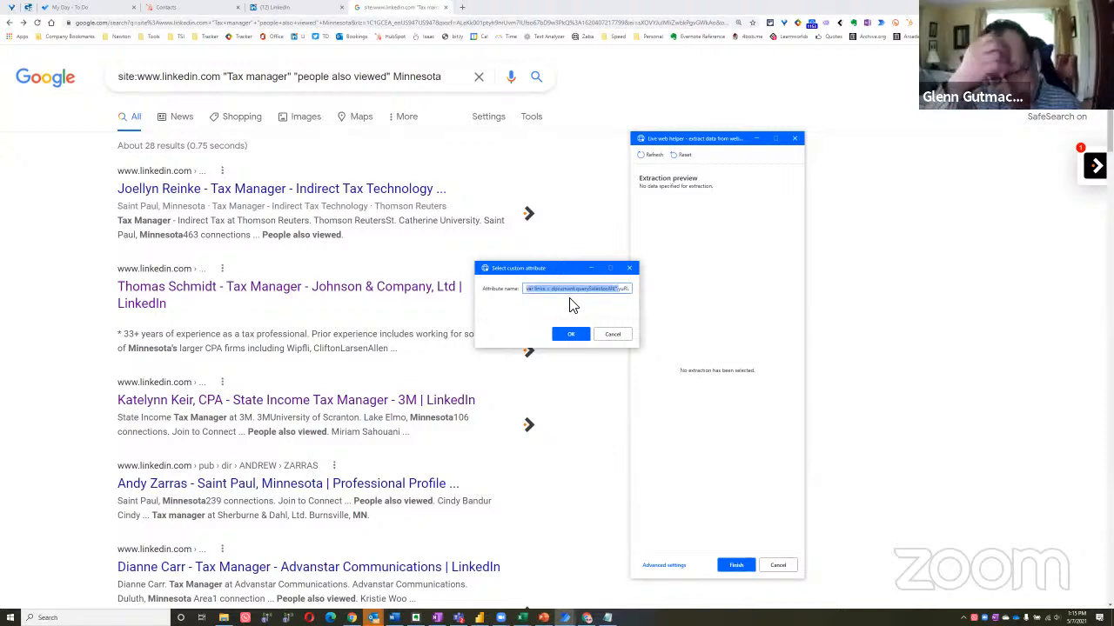
{"action": "key", "text": "BackSpace"}
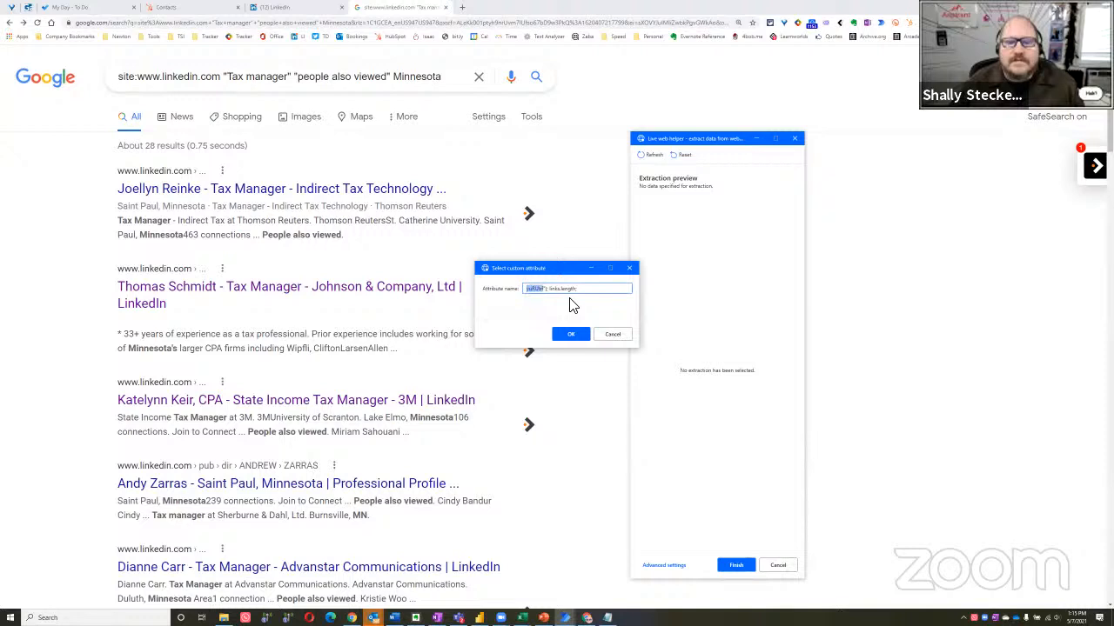
{"action": "key", "text": "shift+End"}
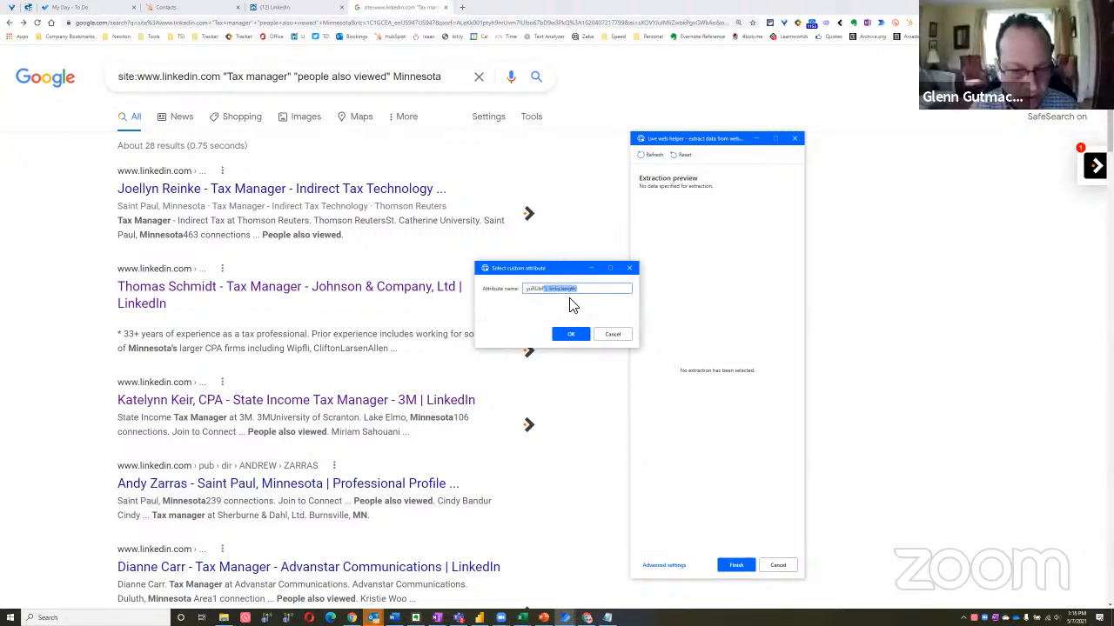
{"action": "key", "text": "BackSpace"}
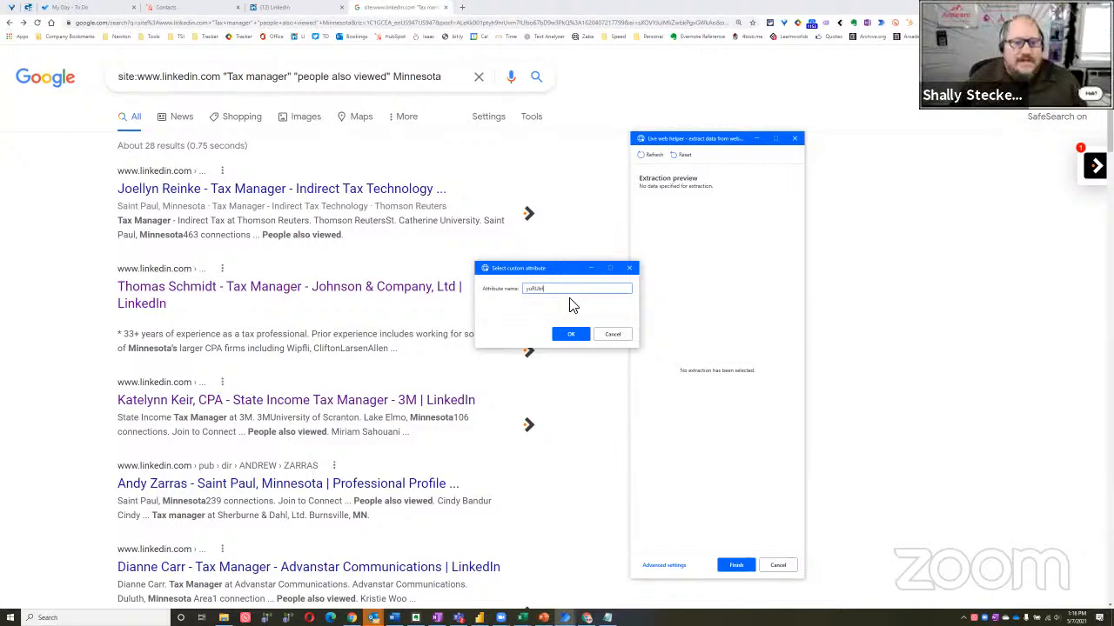
{"action": "left_click", "coordinate": [615, 338]}
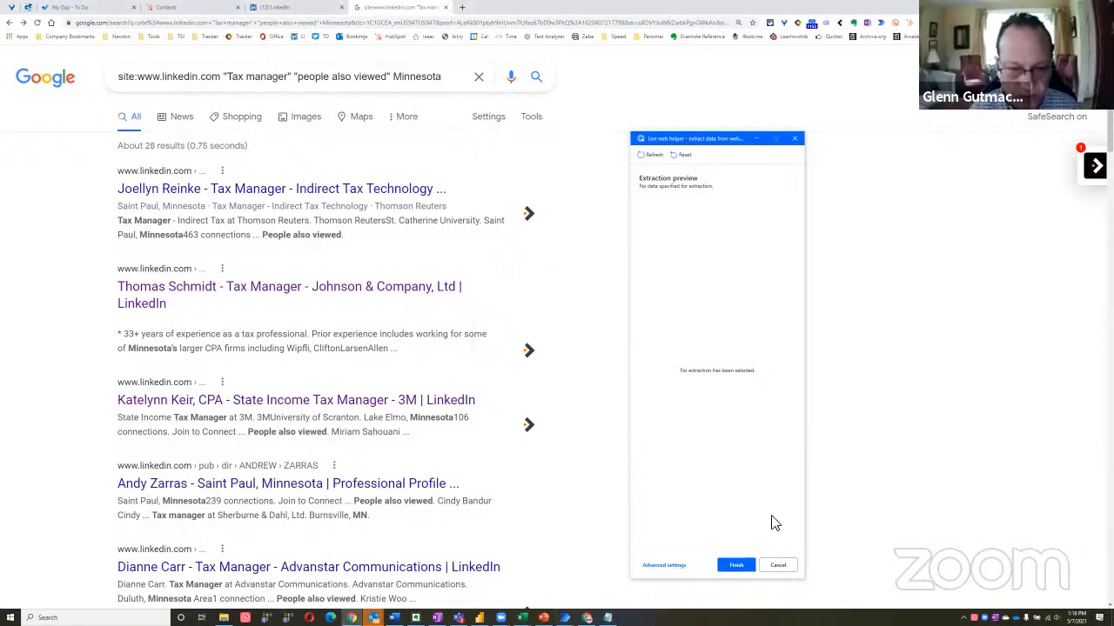
{"action": "left_click", "coordinate": [777, 565]}
Reload the Google results page and inspect the first result's title link in an enlarged inspector pane
{"action": "left_click", "coordinate": [383, 241]}
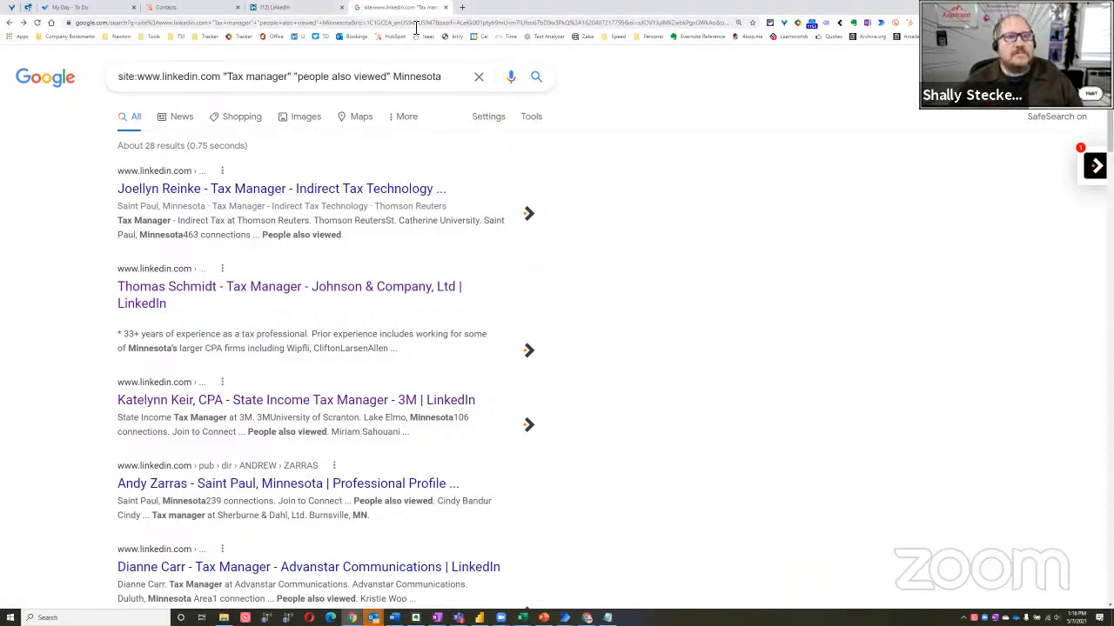
{"action": "left_click", "coordinate": [38, 23]}
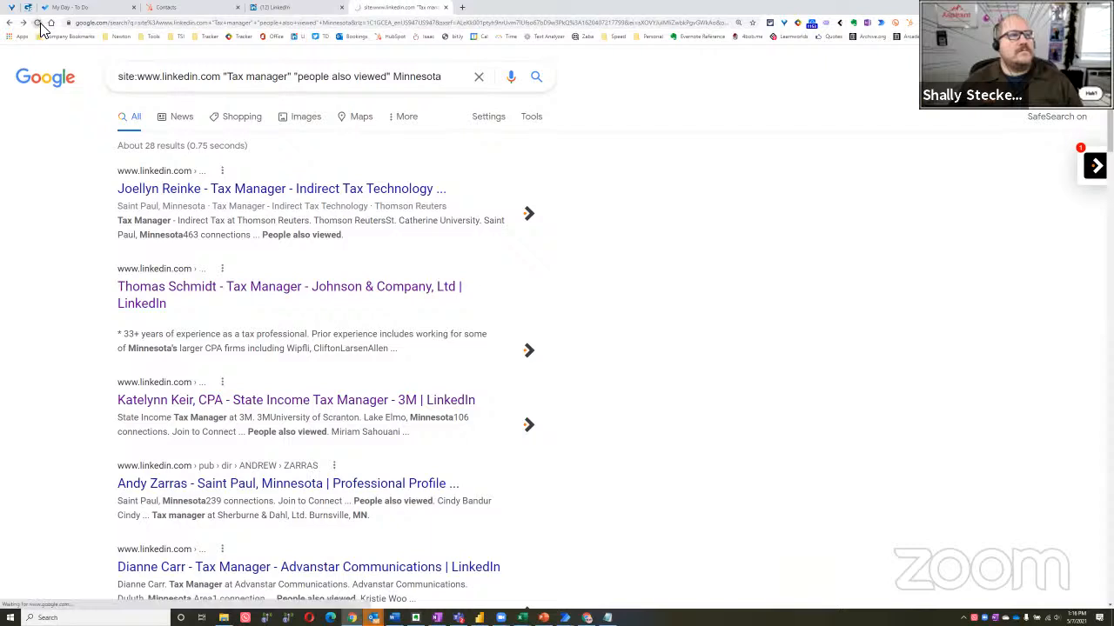
{"action": "right_click", "coordinate": [370, 190]}
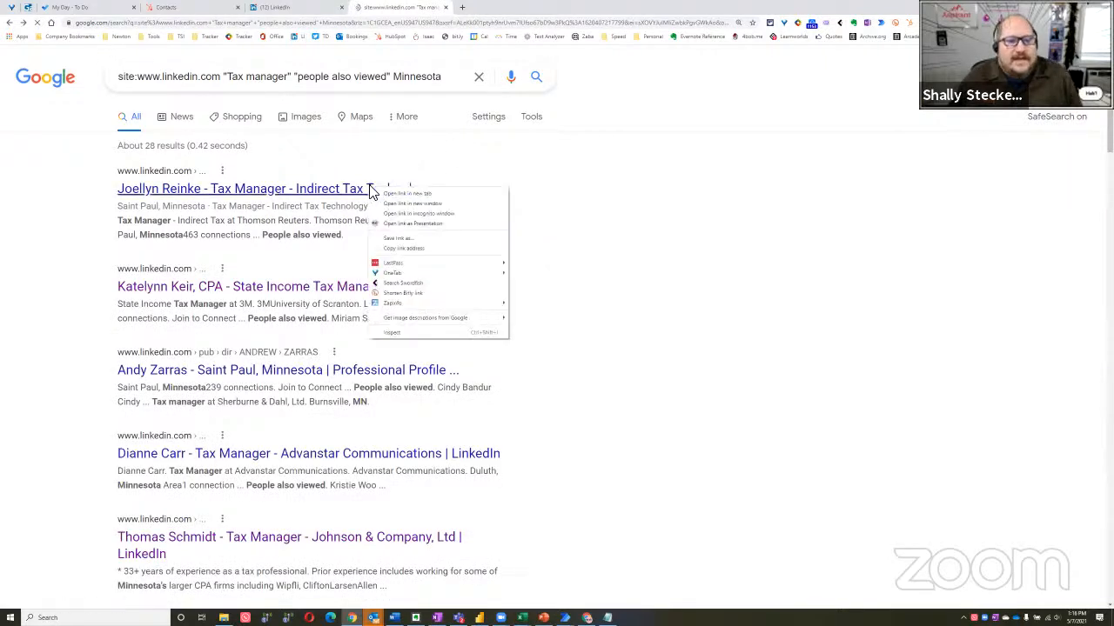
{"action": "left_click", "coordinate": [427, 327]}
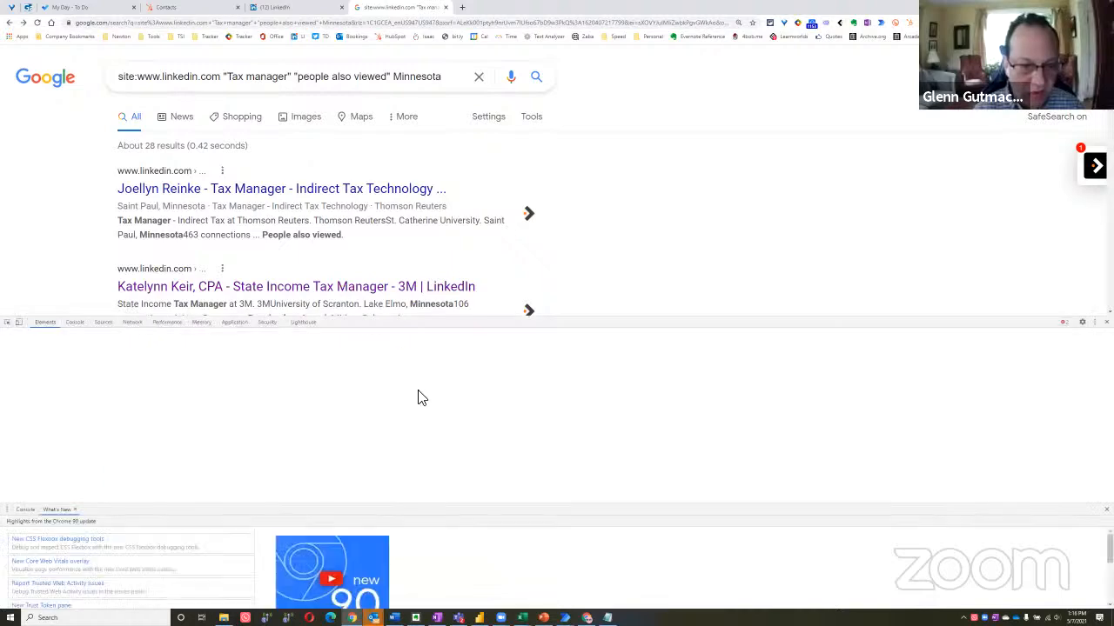
{"action": "left_click_drag", "start_coordinate": [497, 318], "coordinate": [519, 300]}
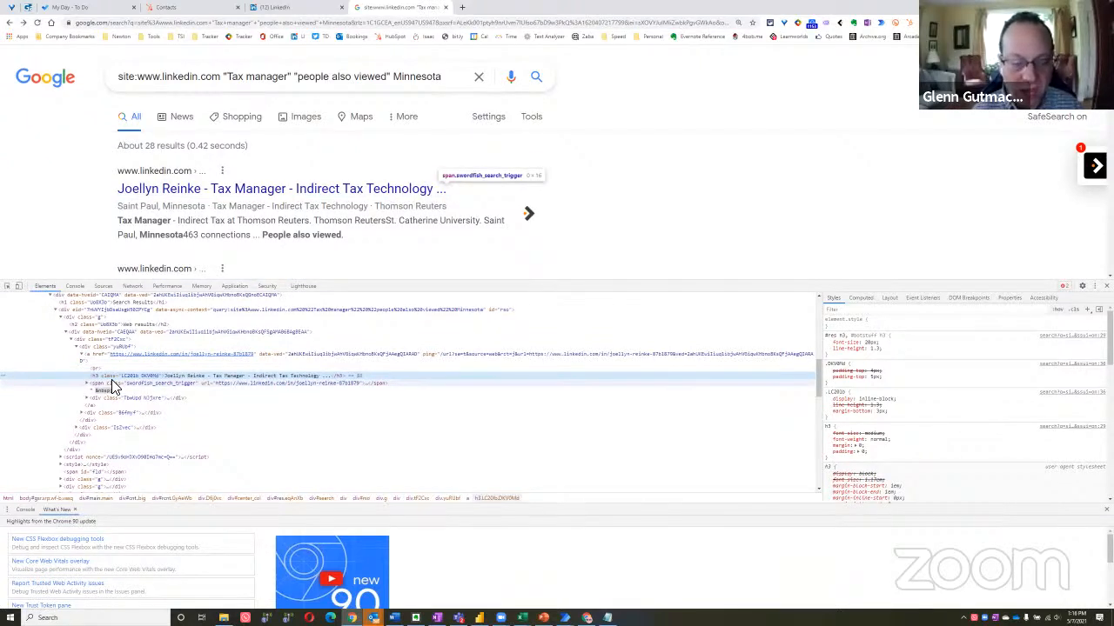
Run the Notepad script line var links = document.querySelectorAll(".yuRUbf"); links.length; in the browser console on the Google results page
{"action": "left_click", "coordinate": [76, 288]}
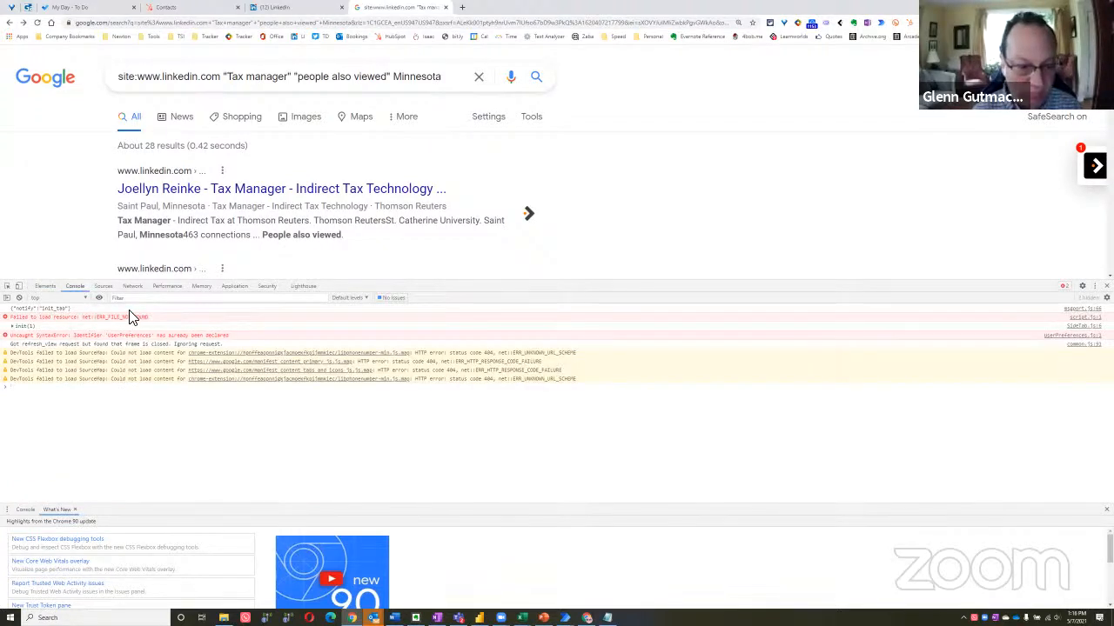
{"action": "key", "text": "alt+Tab"}
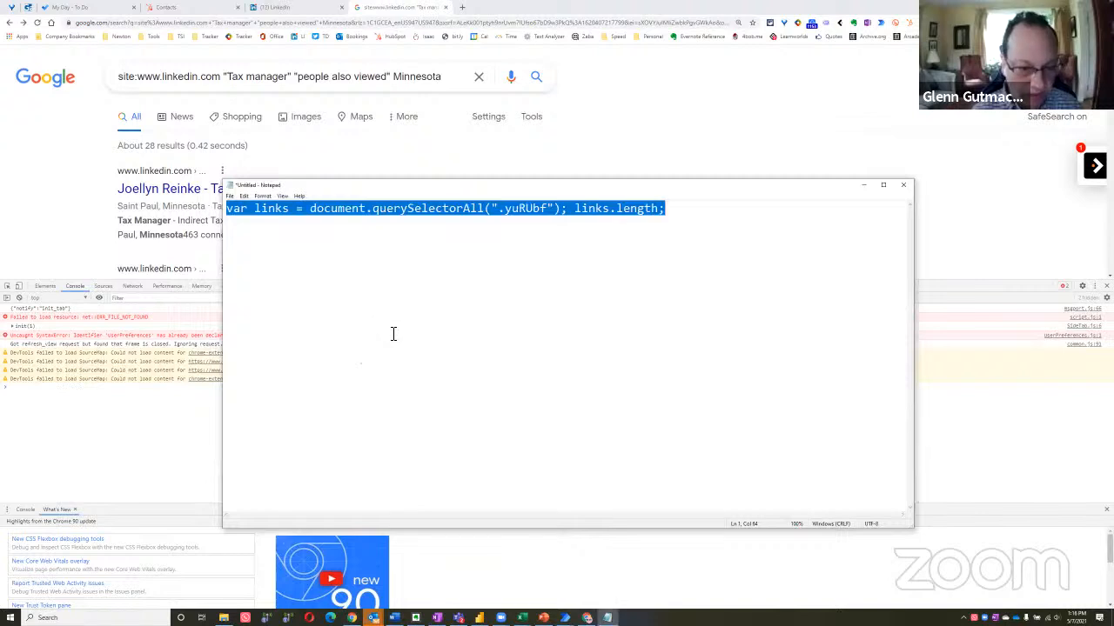
{"action": "key", "text": "alt+Tab"}
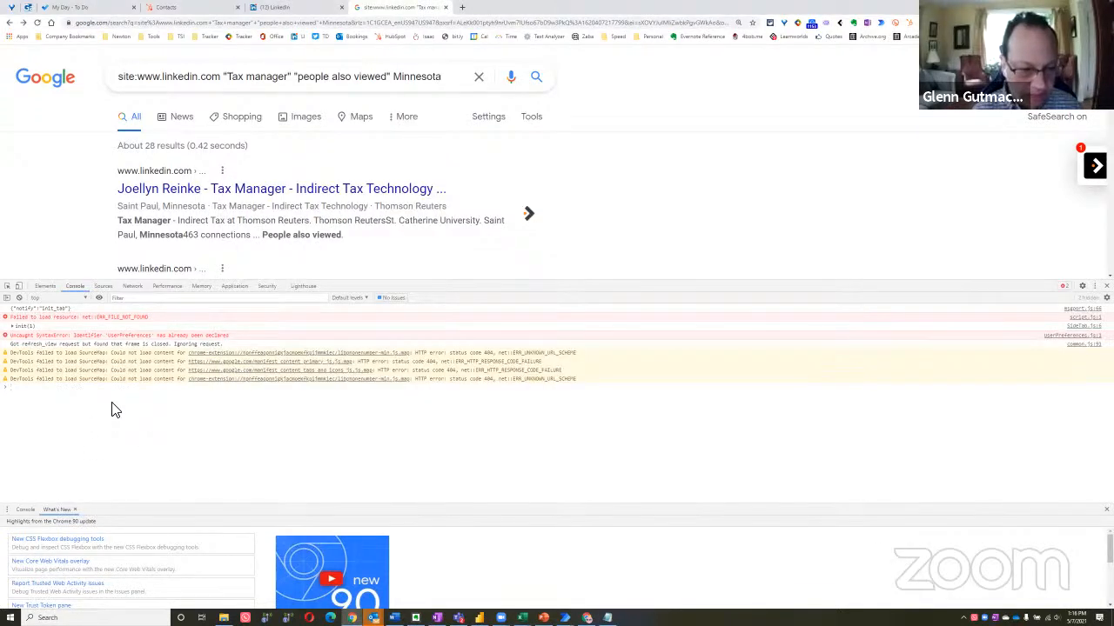
{"action": "type", "text": "var links = document.querySelectorAll(\".yuRUbf\"); links.length;"}
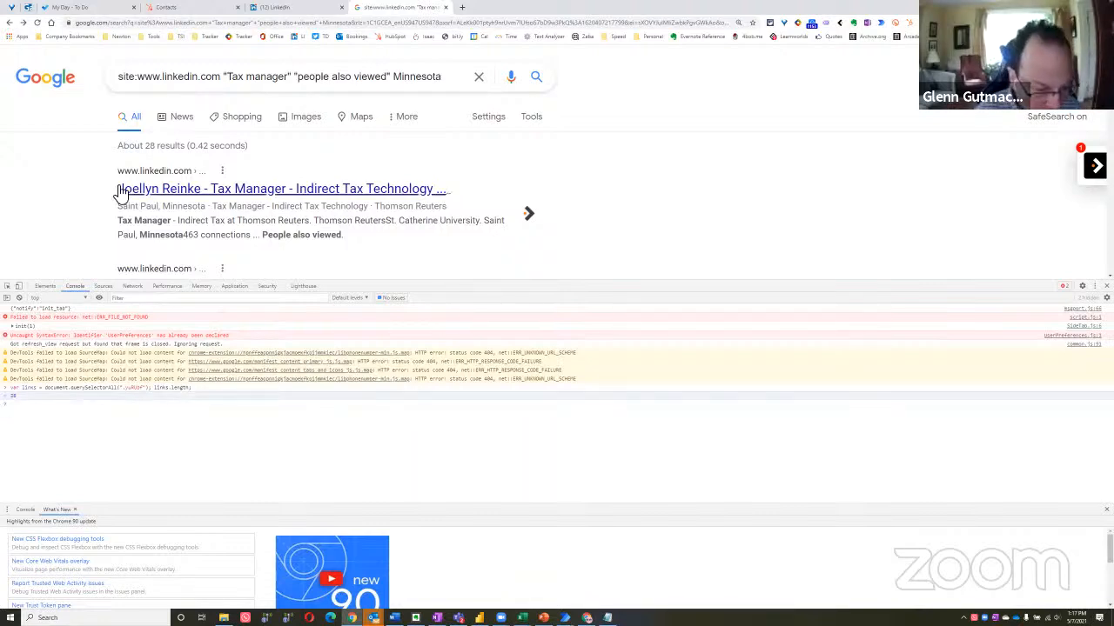
Compare the link count returned in the console with Google's stated number of results, enlarging the page text for readability
{"action": "double_click", "coordinate": [149, 145]}
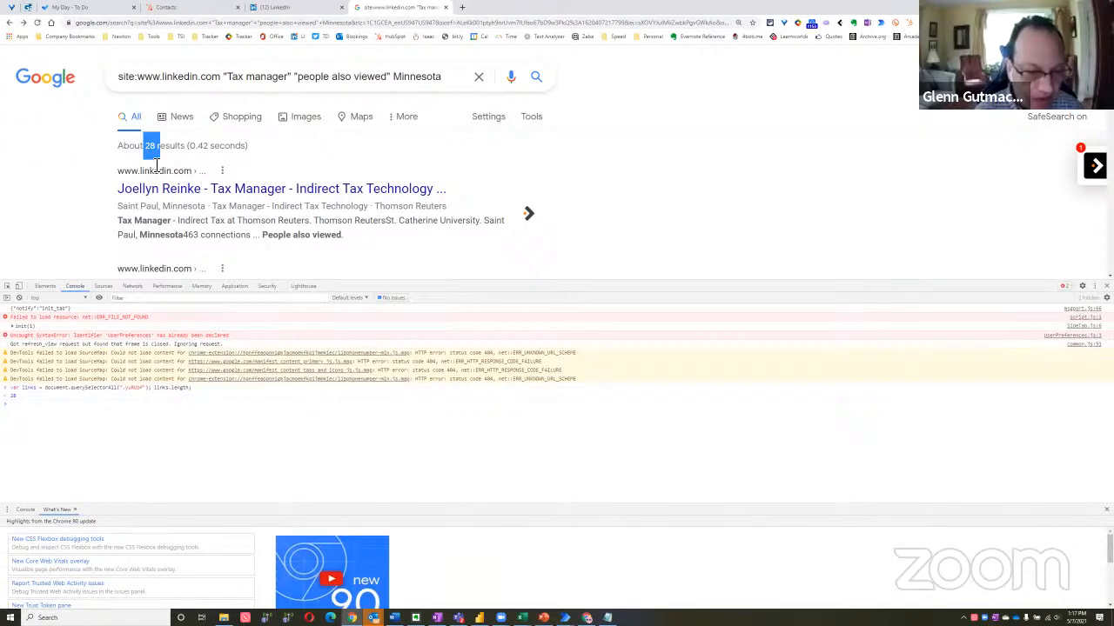
{"action": "key", "text": "ctrl+plus"}
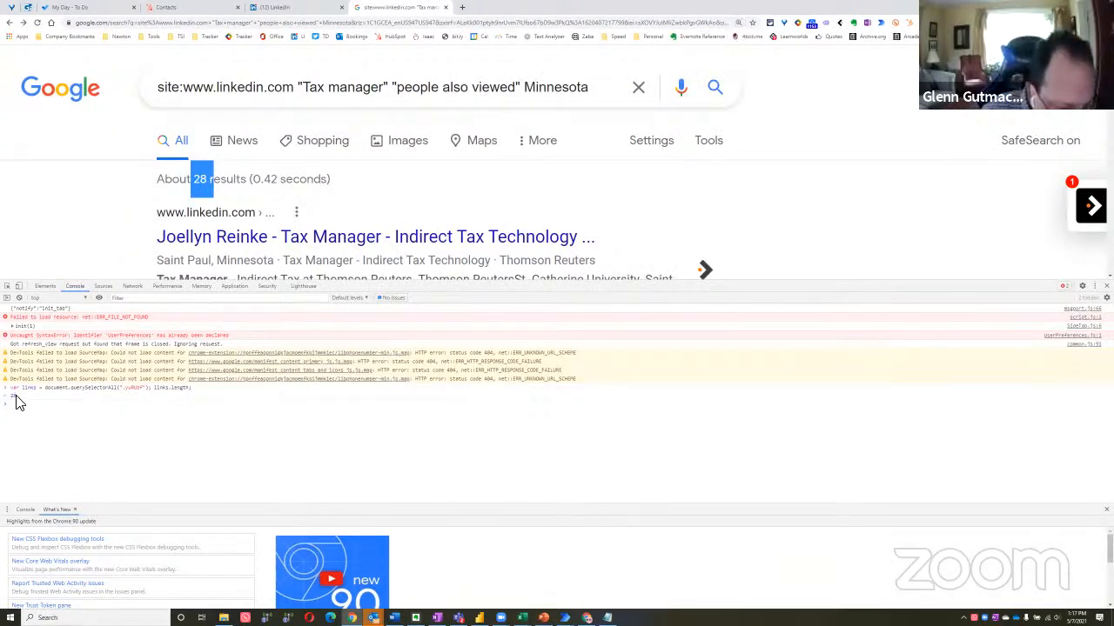
{"action": "left_click", "coordinate": [13, 400]}
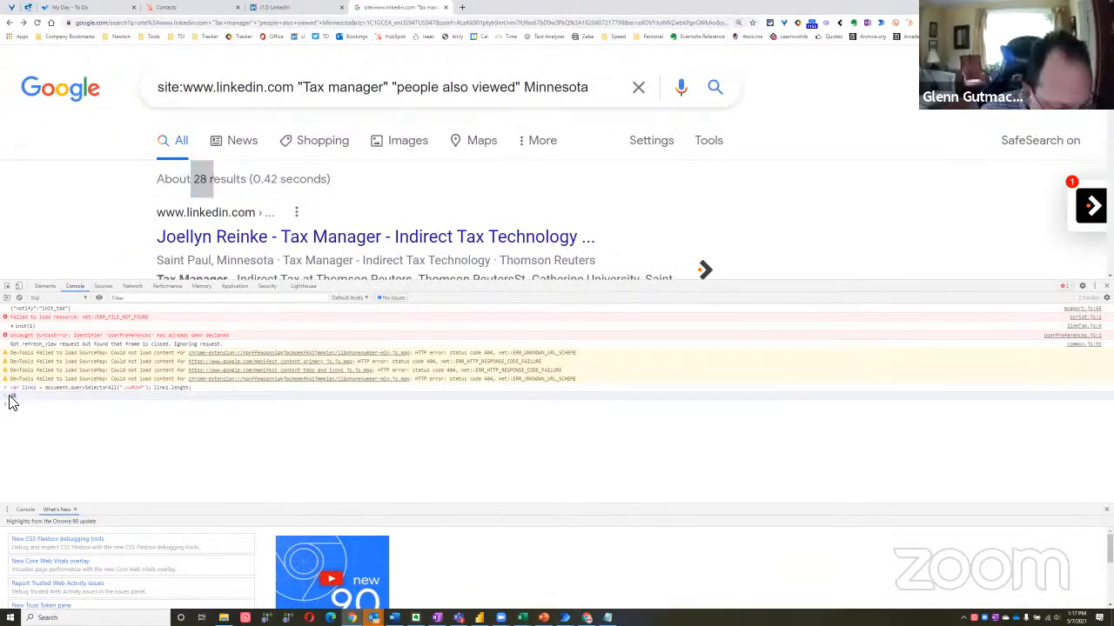
{"action": "double_click", "coordinate": [209, 183]}
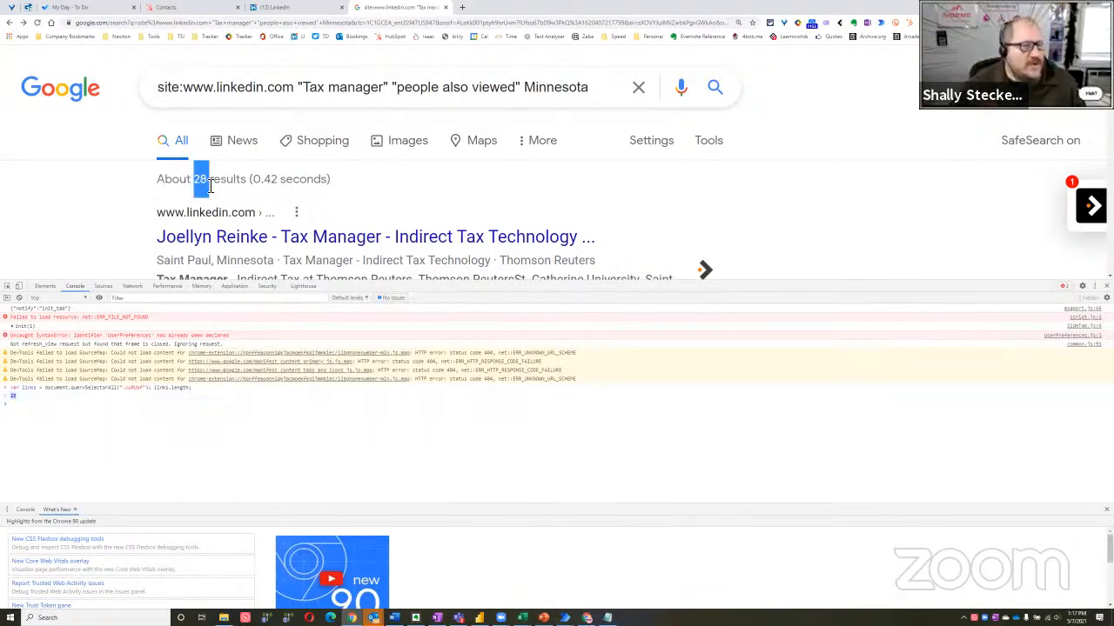
{"action": "left_click", "coordinate": [27, 403]}
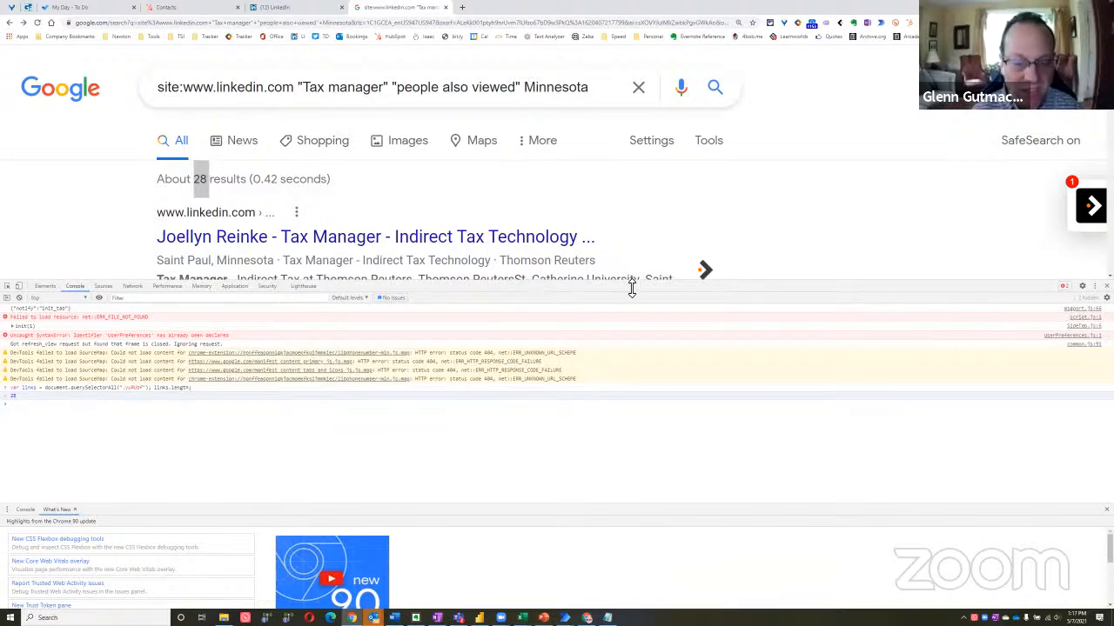
{"action": "left_click_drag", "start_coordinate": [633, 287], "coordinate": [626, 339]}
{"action": "scroll", "coordinate": [557, 266], "scroll_direction": "down", "scroll_amount": 1}
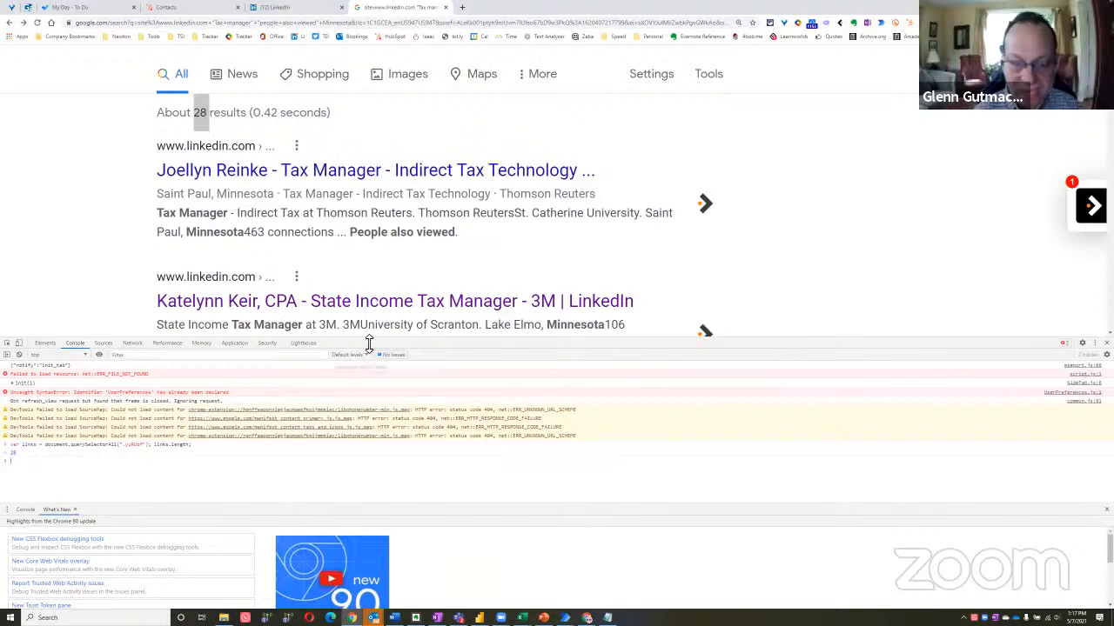
{"action": "left_click_drag", "start_coordinate": [371, 343], "coordinate": [372, 303]}
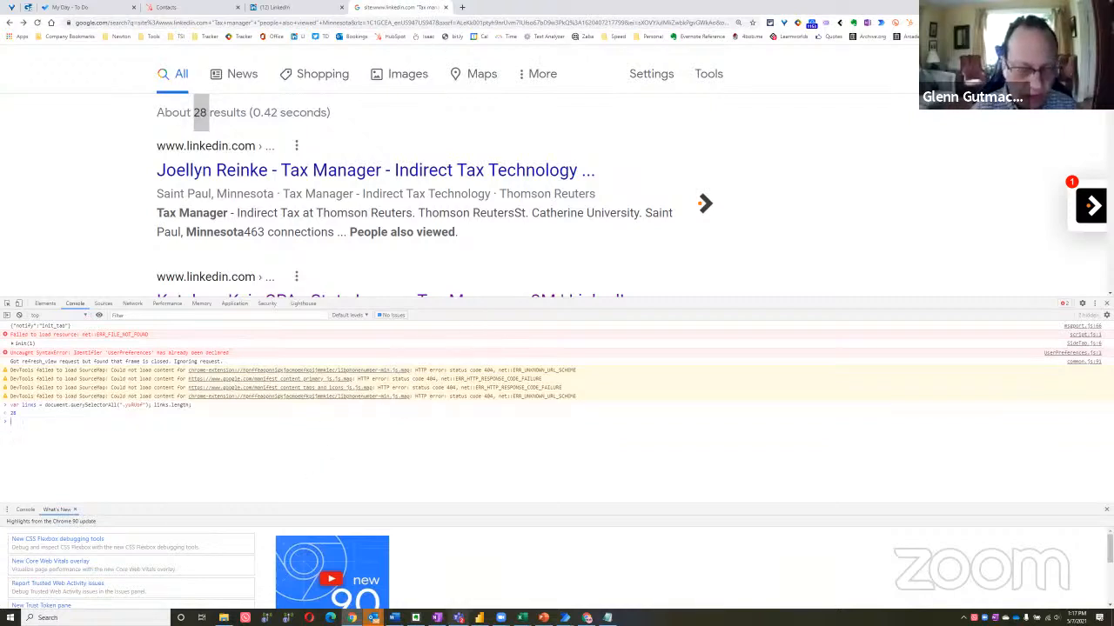
Switch to Notepad and paste the full URL-extraction script a few lines beneath the existing querySelectorAll line
{"action": "key", "text": "alt+Tab"}
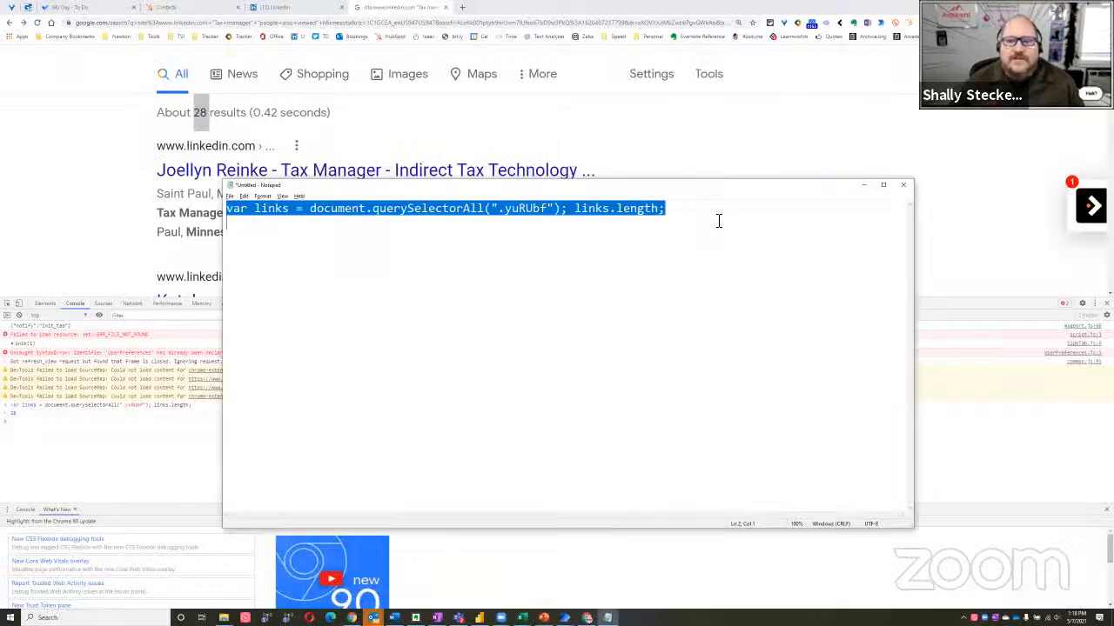
{"action": "left_click", "coordinate": [718, 221]}
{"action": "key", "text": "Return"}
{"action": "key", "text": "Return"}
{"action": "key", "text": "Return"}
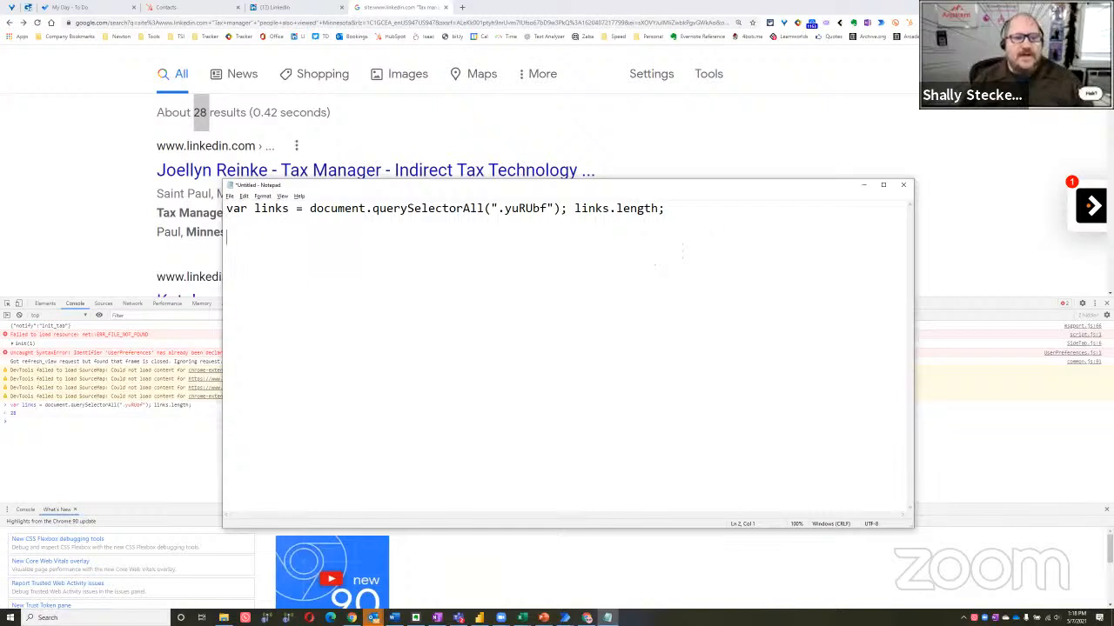
{"action": "type", "text": "var links = document.querySelectorAll(\".yuRUbf\"); links.length; var arr = new Array, strings='URL'+'\\r\\n'; for (var i=0; i < links.length; i++) { \tfullurl = links[i].querySelector('a').href; \tarr[i] = fullurl+'\\r\\n'; \tstrings += arr[i]; } console.log(strings)"}
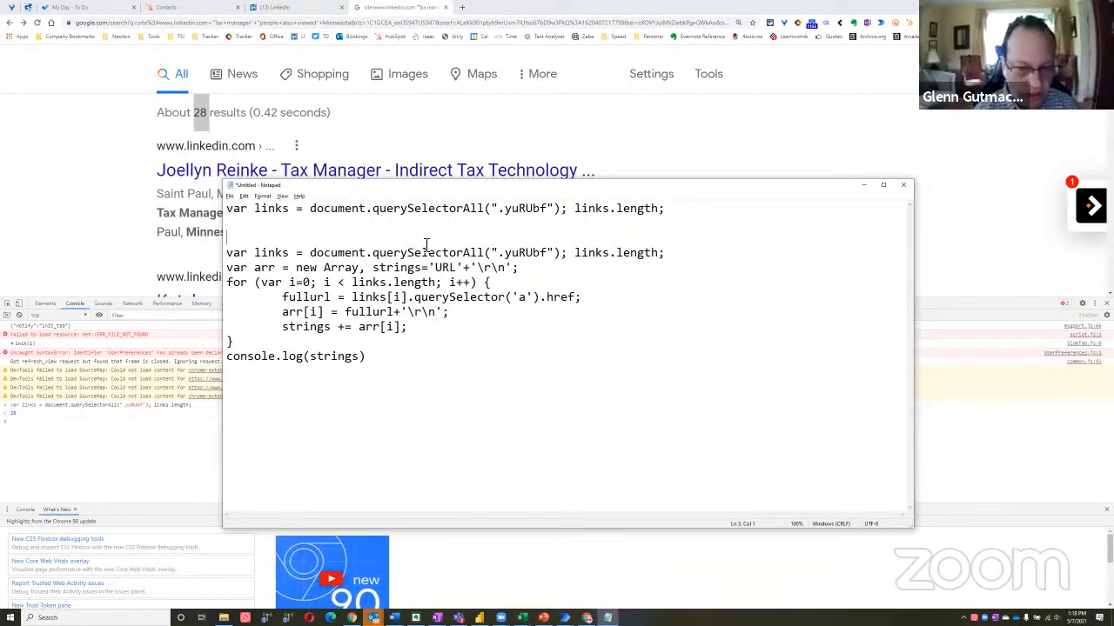
Delete the duplicate var links line at the start of the pasted script block
{"action": "left_click_drag", "start_coordinate": [227, 252], "coordinate": [668, 261]}
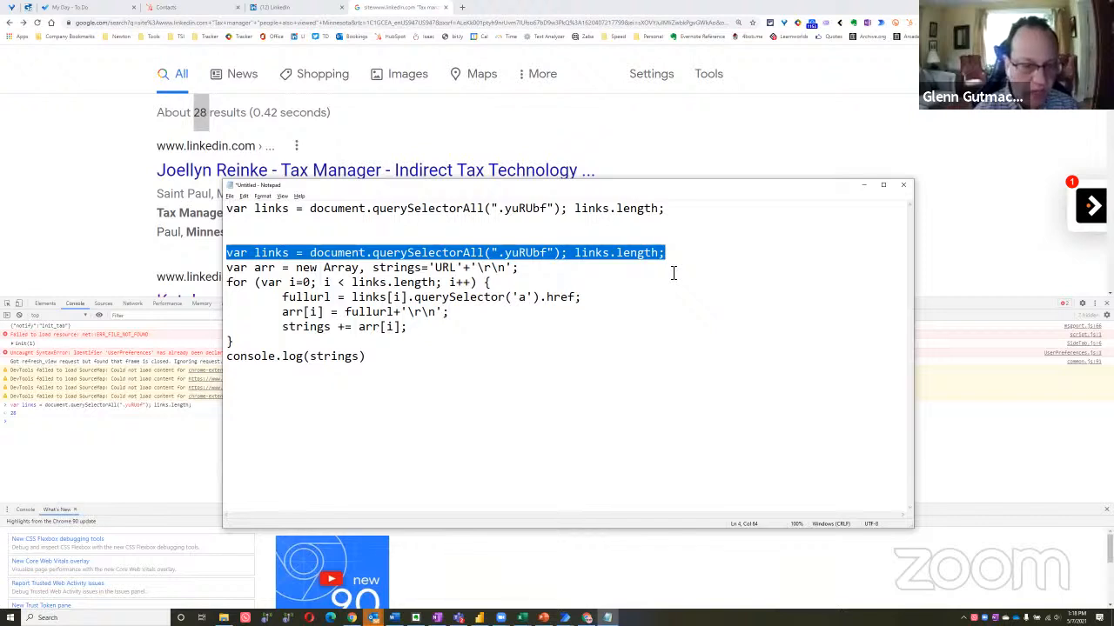
{"action": "key", "text": "BackSpace"}
{"action": "key", "text": "BackSpace"}
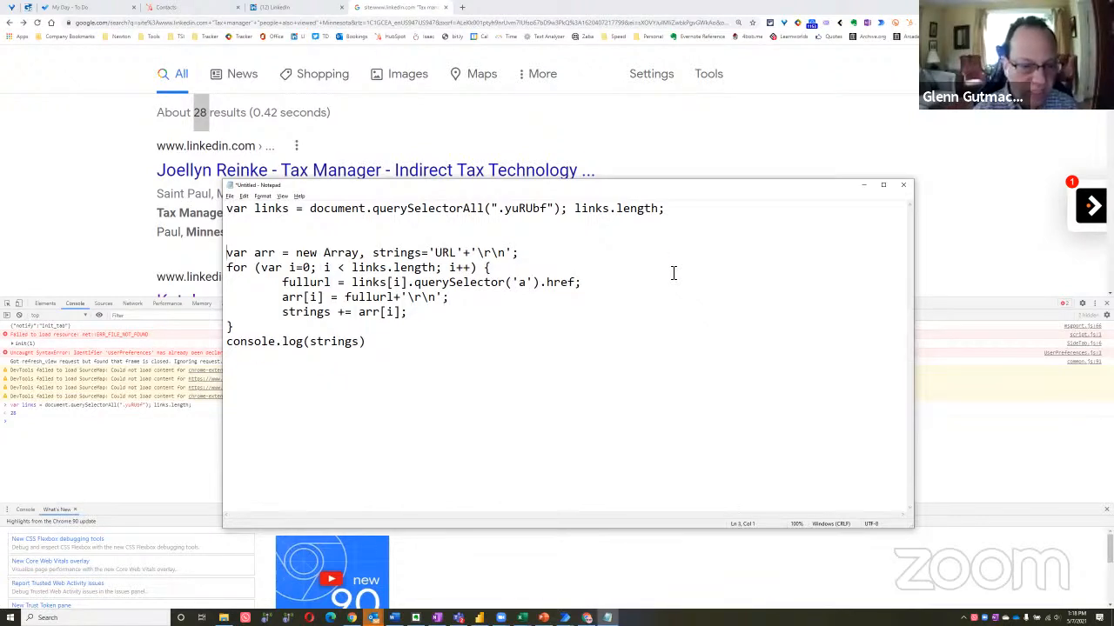
Examine the array declaration and the for loop that collects each result's URL in the pasted script
{"action": "key", "text": "shift+Down"}
{"action": "key", "text": "shift+Down"}
{"action": "key", "text": "shift+Up"}
{"action": "key", "text": "Right"}
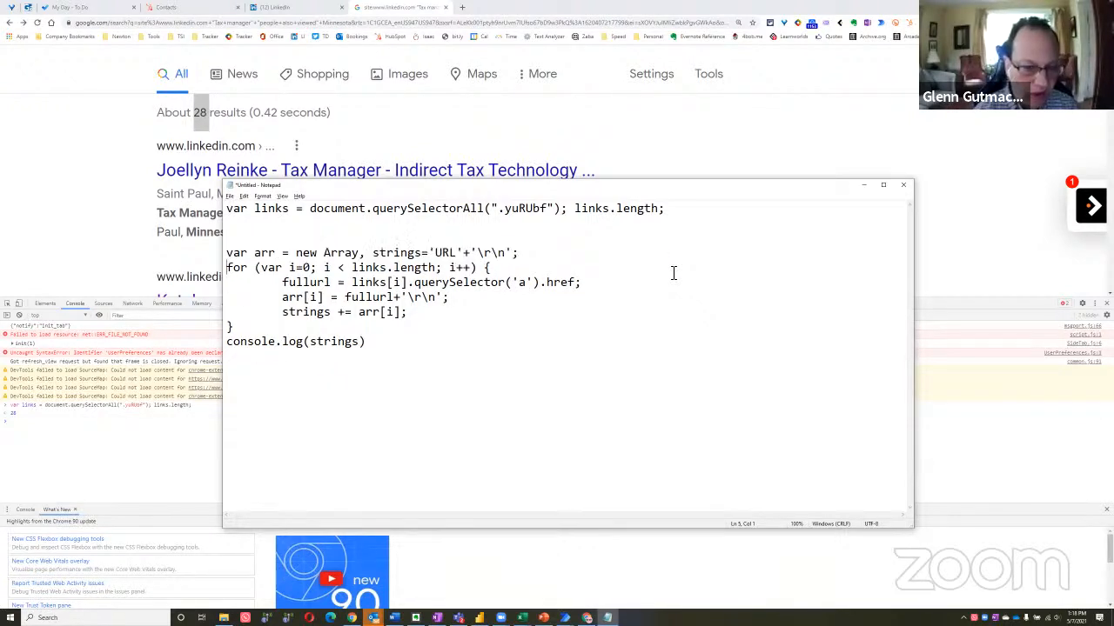
{"action": "key", "text": "ctrl+shift+Right"}
{"action": "key", "text": "ctrl+shift+Right"}
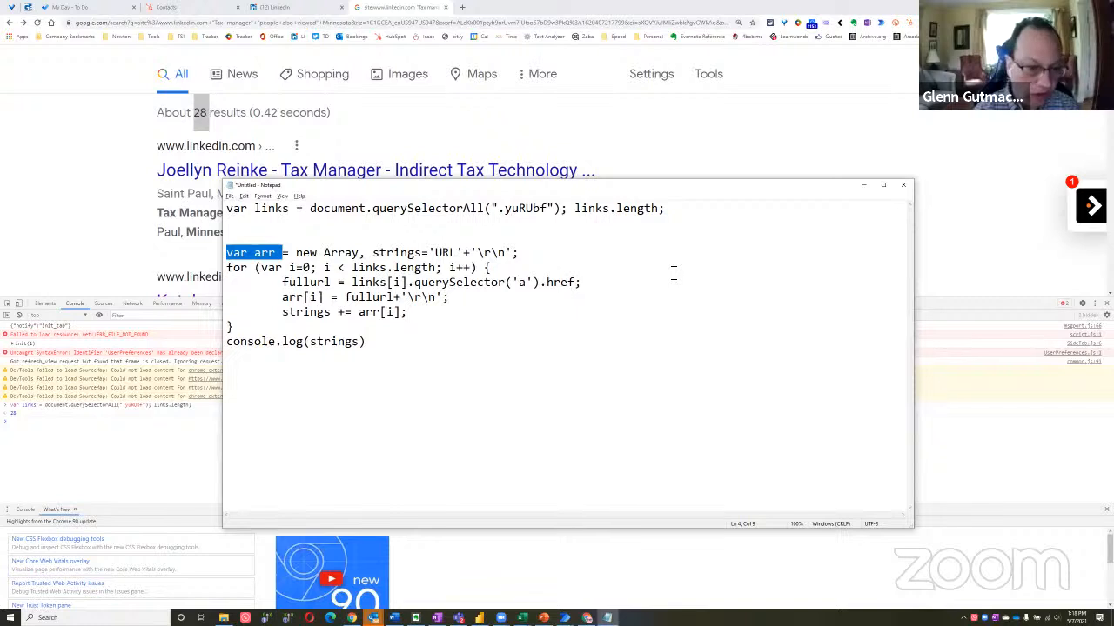
{"action": "key", "text": "Up"}
{"action": "key", "text": "Up"}
{"action": "key", "text": "shift+Down"}
{"action": "key", "text": "shift+Down"}
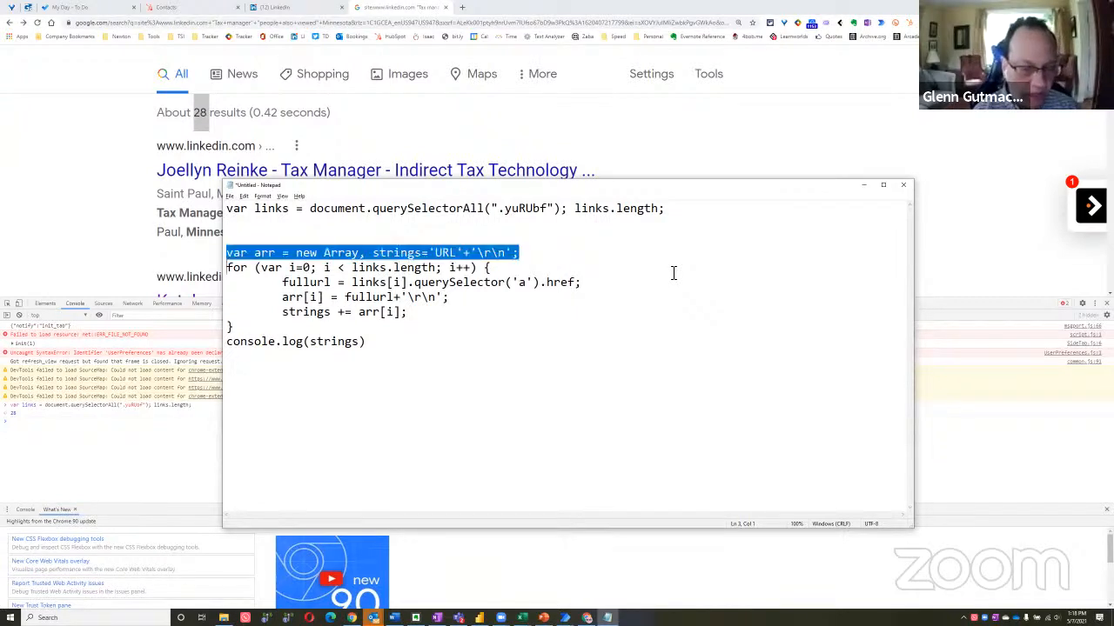
{"action": "key", "text": "shift+Down"}
{"action": "key", "text": "shift+Down"}
{"action": "key", "text": "shift+Down"}
{"action": "key", "text": "shift+Down"}
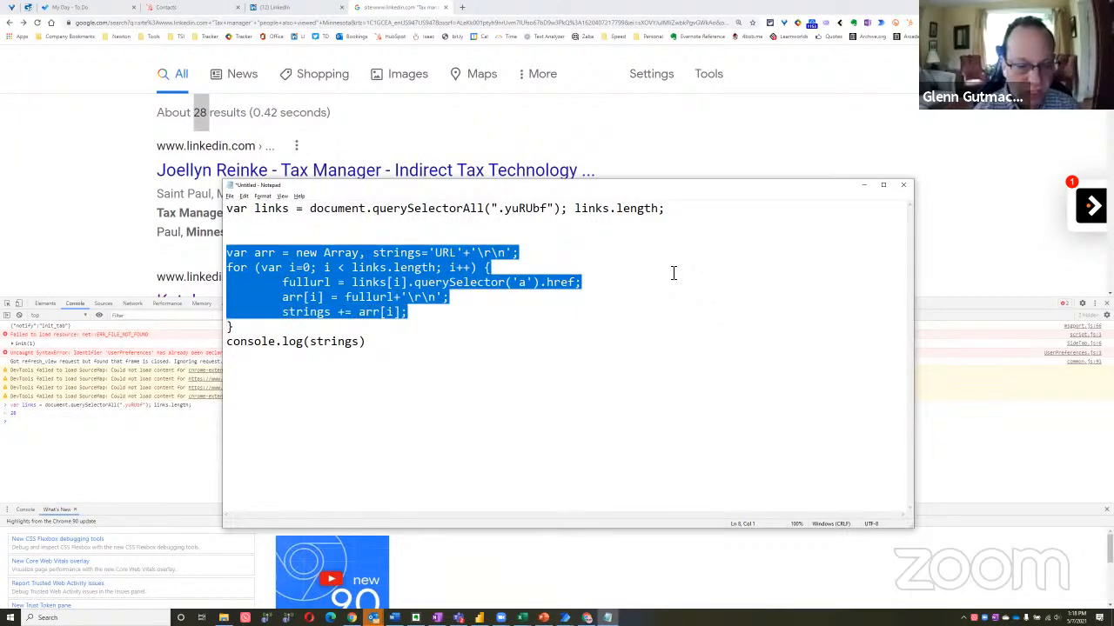
Remove the blank lines between the var links line and the array declaration to join the script into one block
{"action": "key", "text": "Up"}
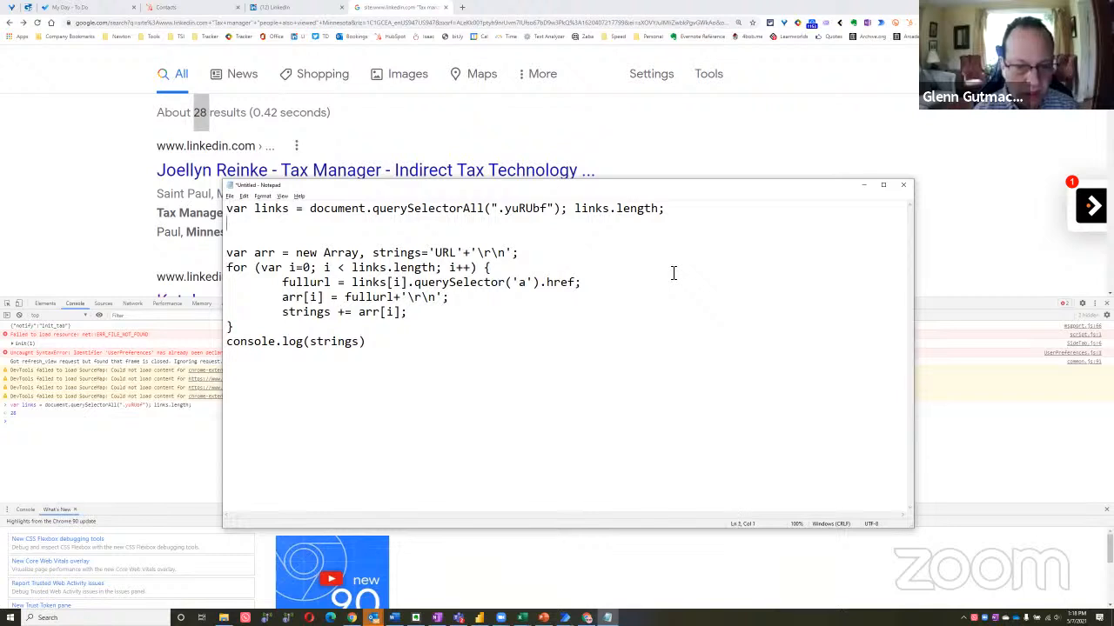
{"action": "key", "text": "Delete"}
{"action": "key", "text": "Delete"}
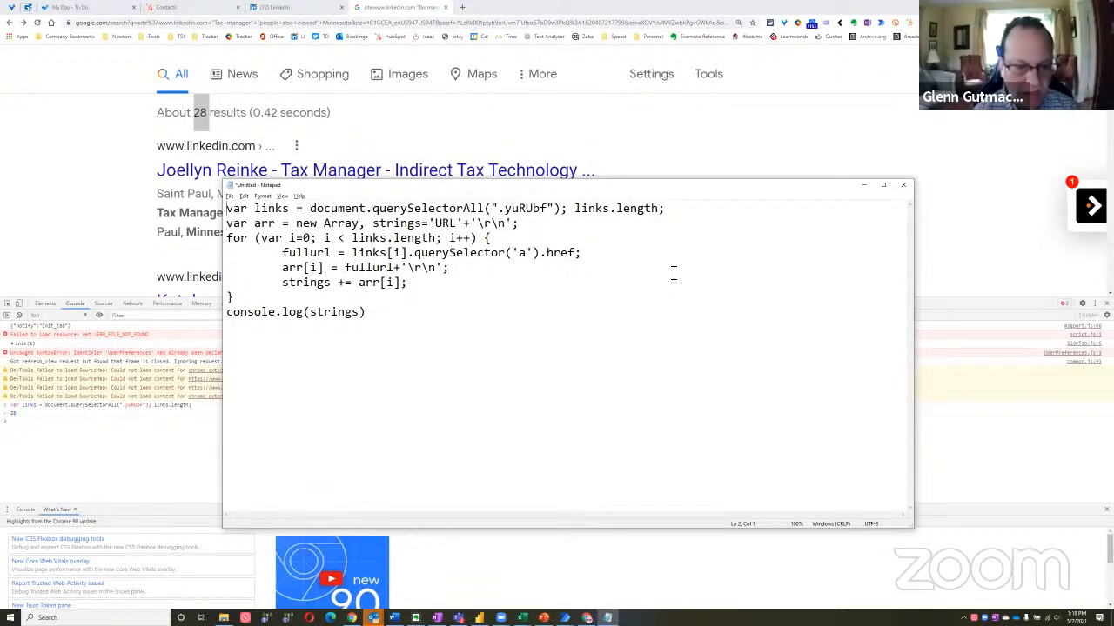
Review the script's var links line, its array declaration, and the href property read inside the loop
{"action": "key", "text": "shift+Up"}
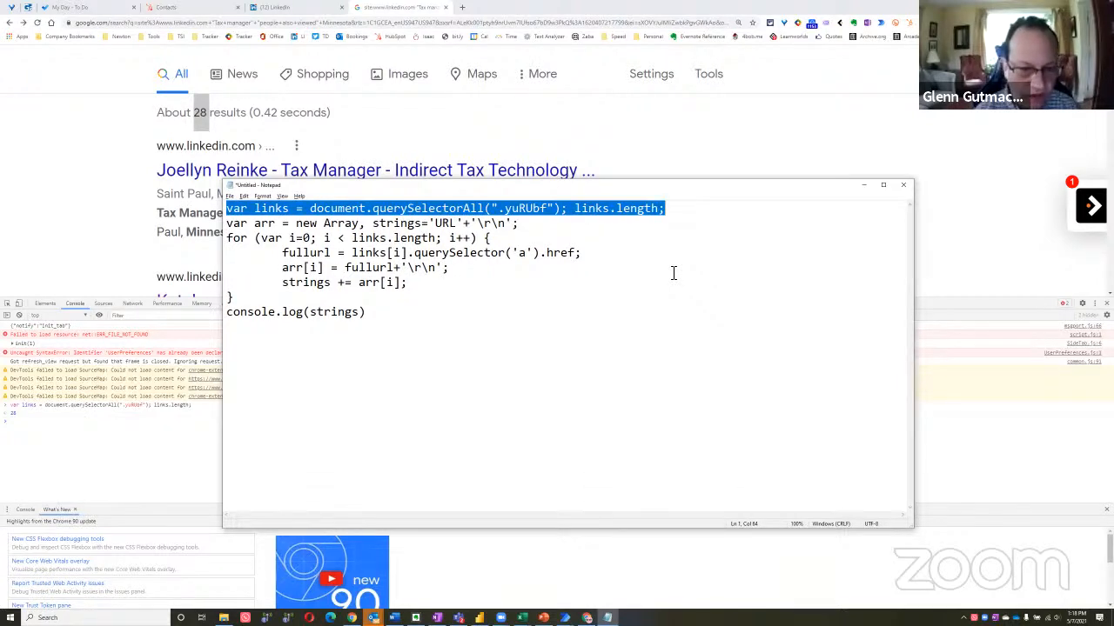
{"action": "key", "text": "Down"}
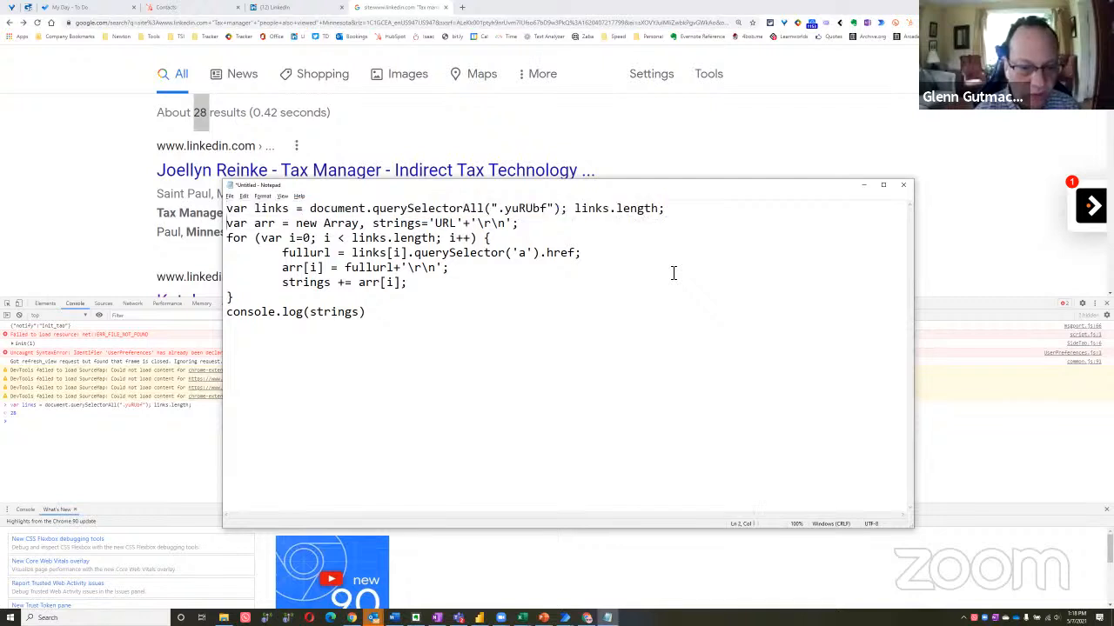
{"action": "key", "text": "shift+Down"}
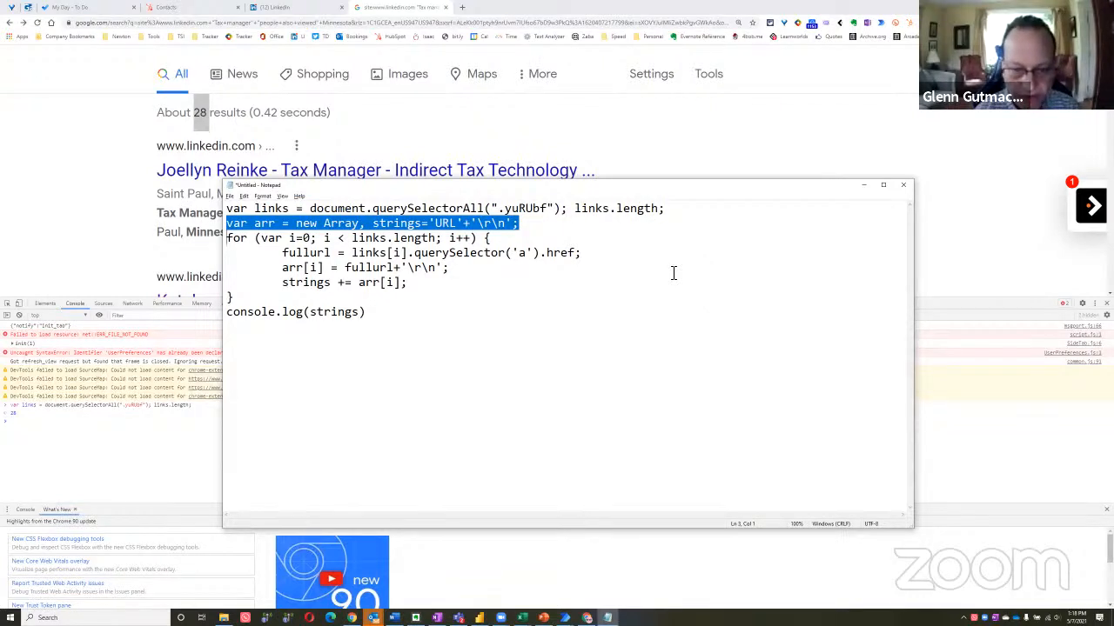
{"action": "key", "text": "Right"}
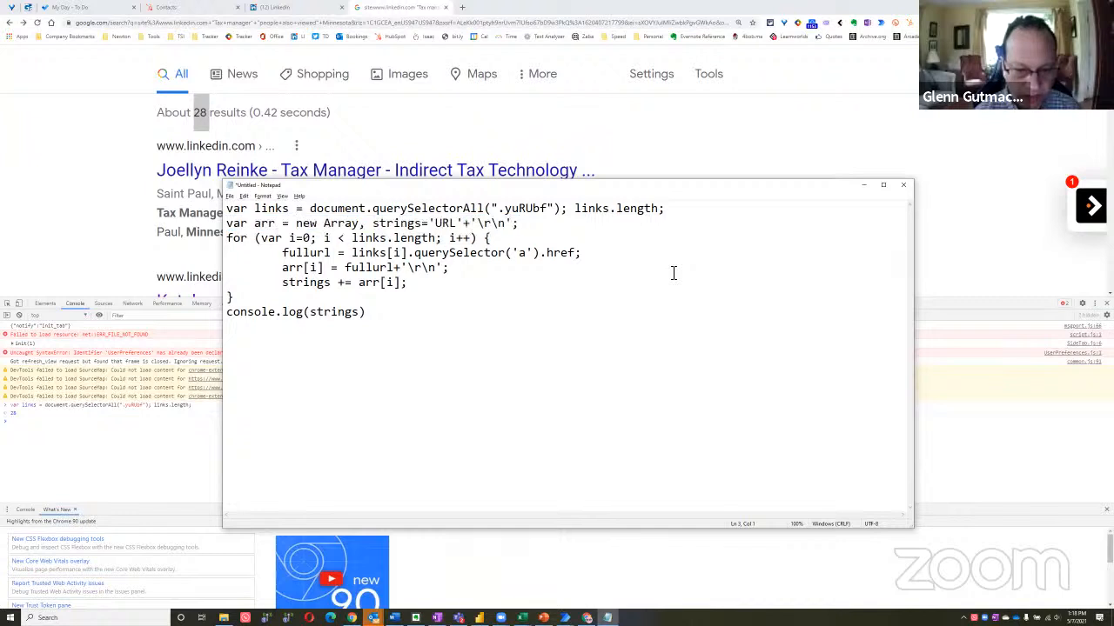
{"action": "double_click", "coordinate": [556, 254]}
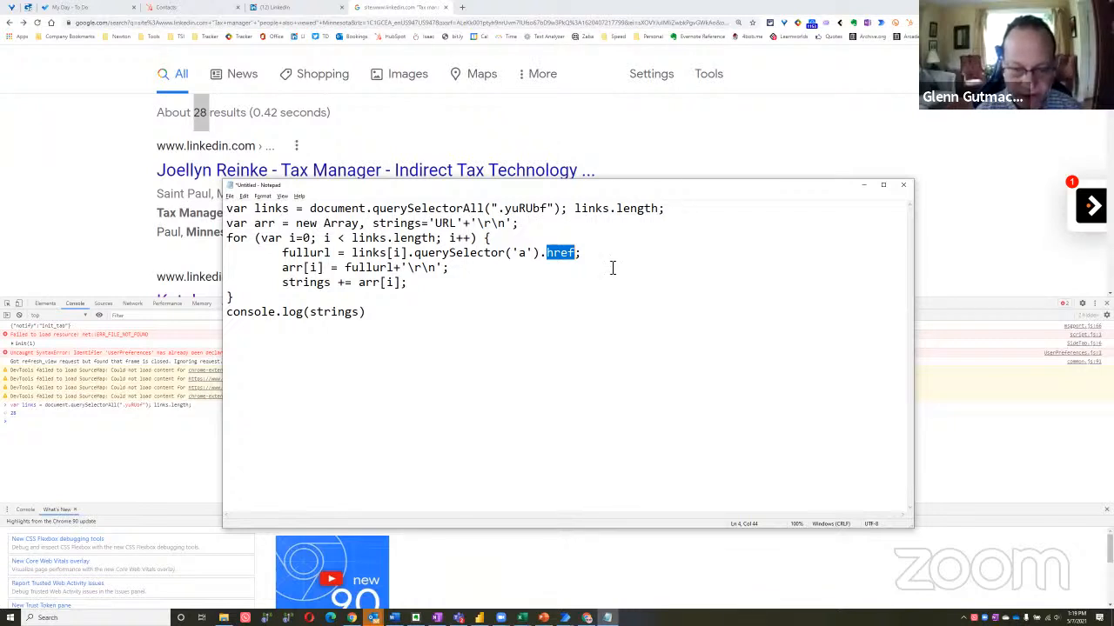
{"action": "left_click", "coordinate": [567, 253]}
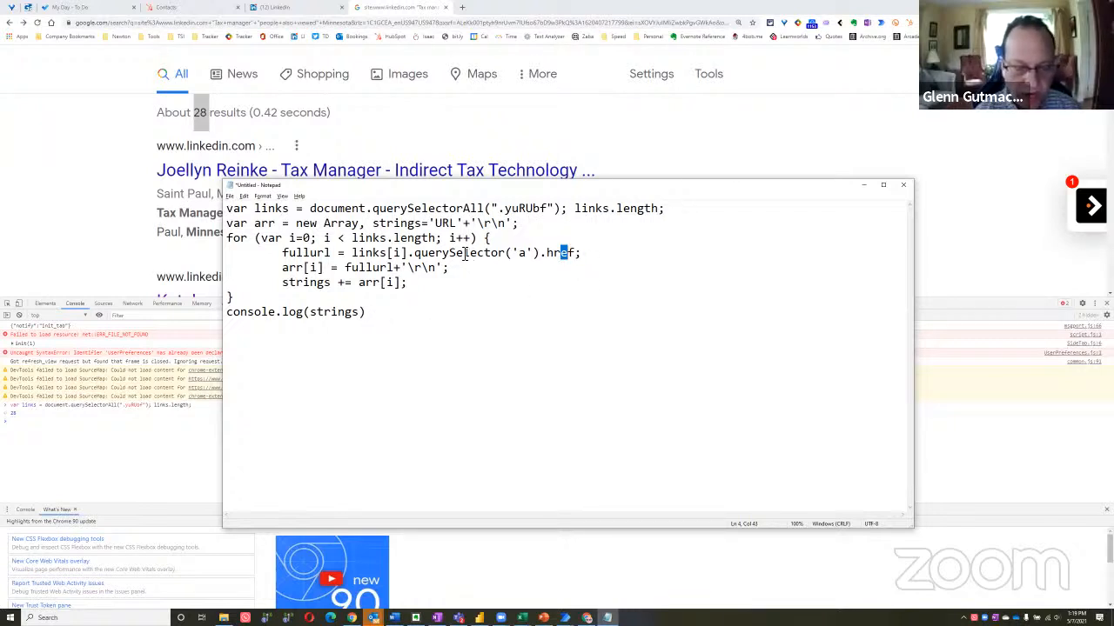
Examine how the script stores the ".yuRUbf" elements in links, sets up the strings array, and reads each link's href
{"action": "left_click_drag", "start_coordinate": [696, 213], "coordinate": [226, 210]}
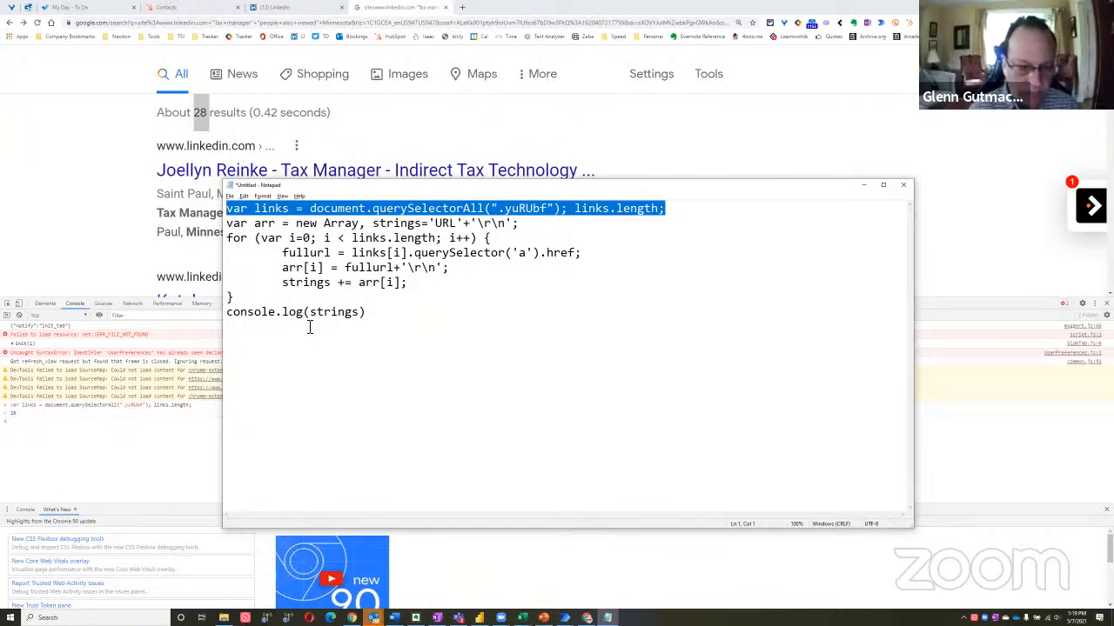
{"action": "double_click", "coordinate": [272, 211]}
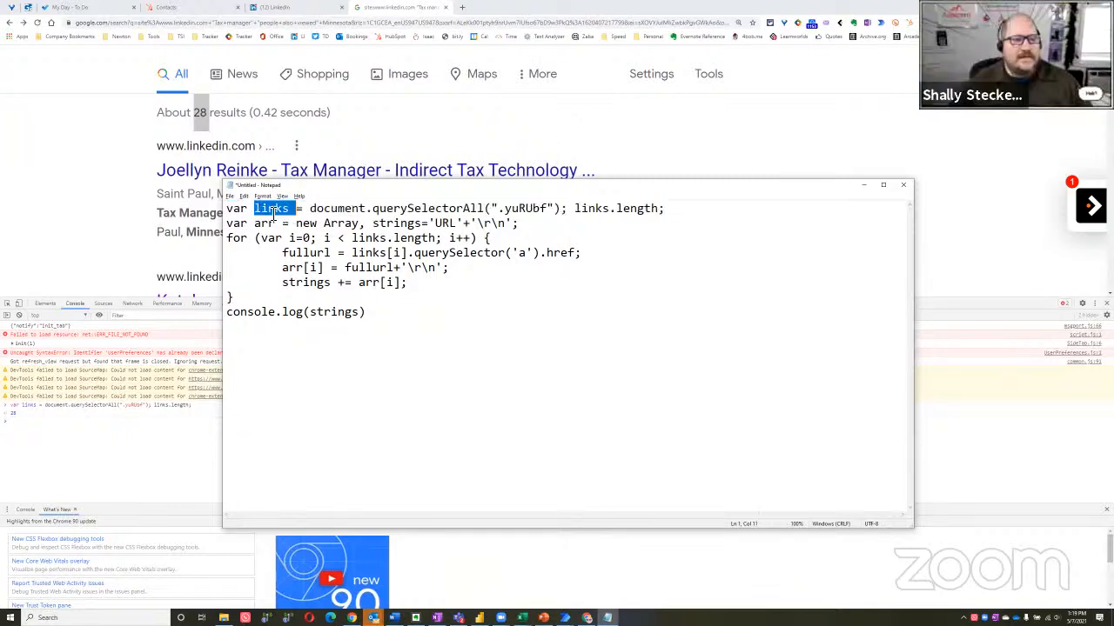
{"action": "double_click", "coordinate": [521, 211]}
{"action": "left_click", "coordinate": [520, 211]}
{"action": "double_click", "coordinate": [520, 212]}
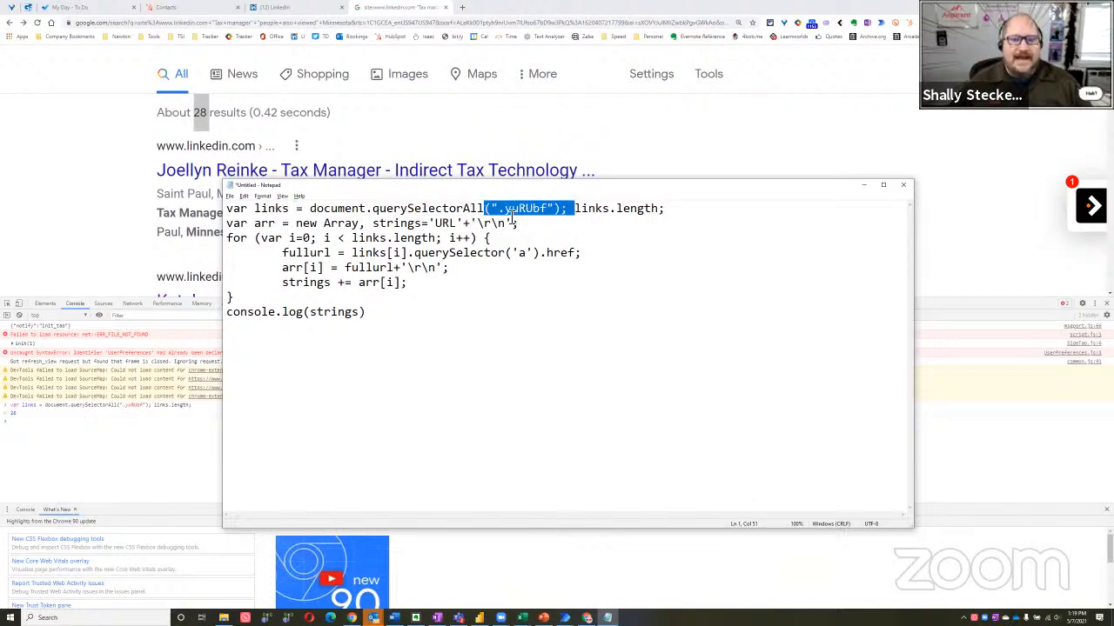
{"action": "left_click", "coordinate": [694, 211]}
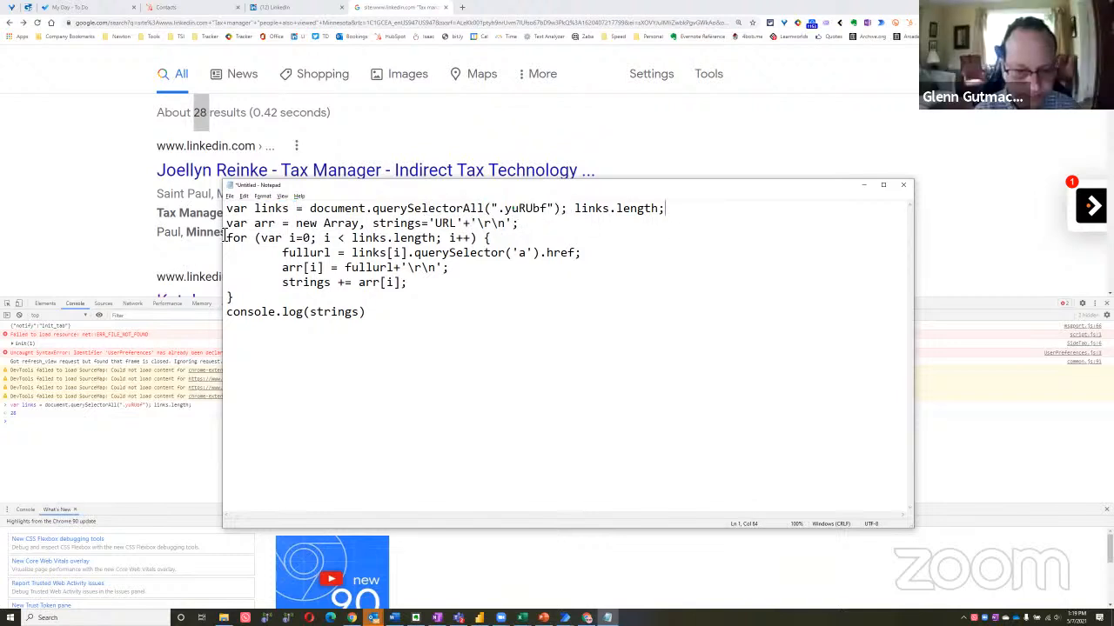
{"action": "left_click_drag", "start_coordinate": [228, 224], "coordinate": [524, 225]}
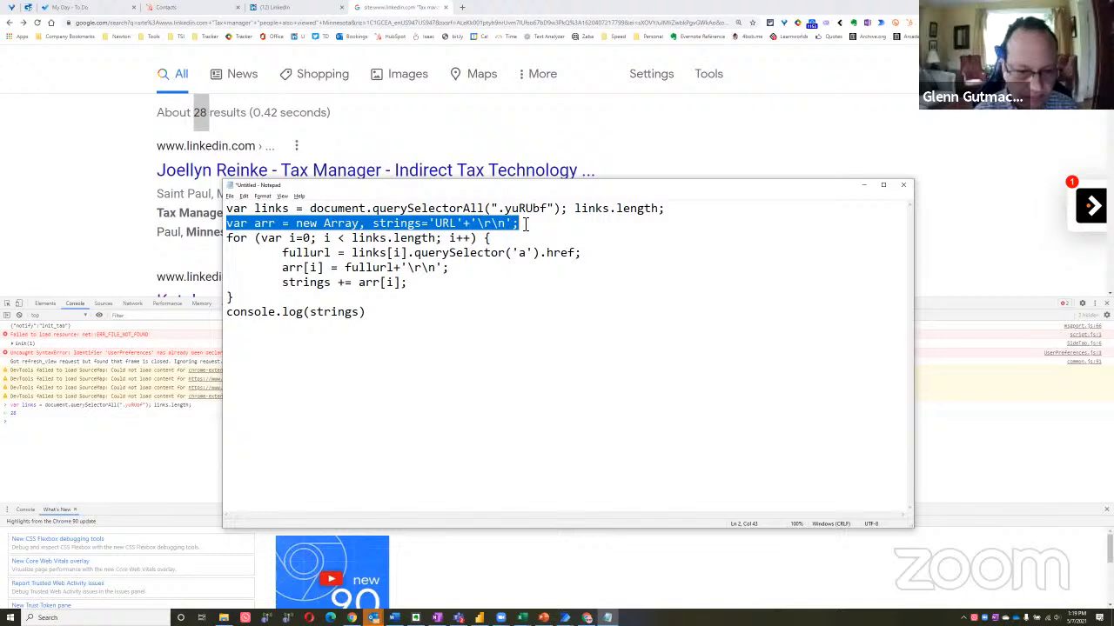
{"action": "left_click", "coordinate": [402, 252]}
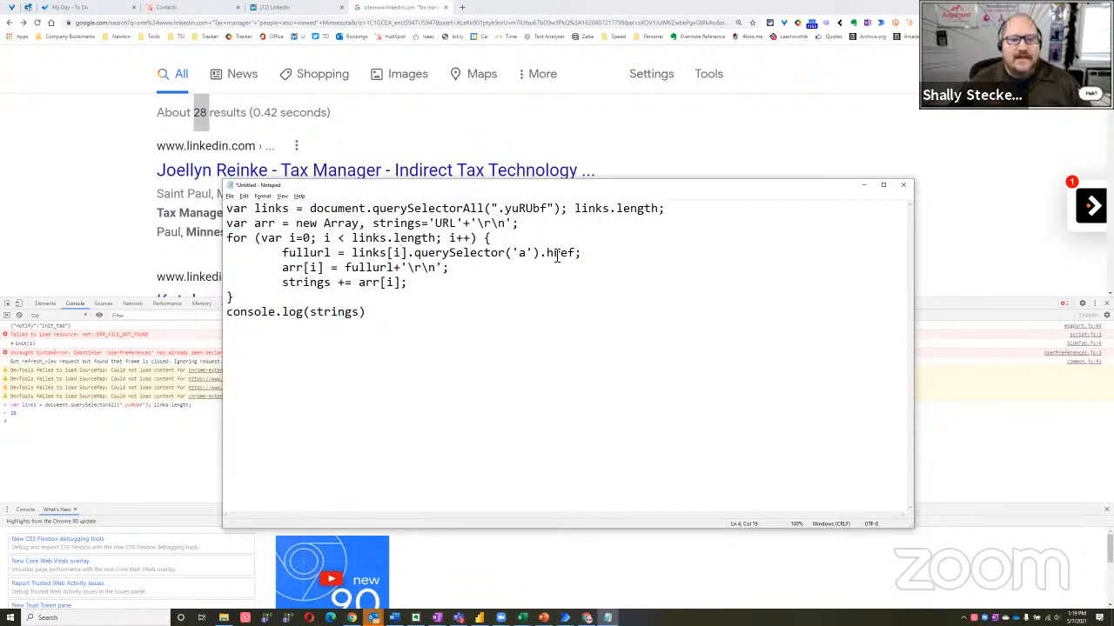
{"action": "left_click_drag", "start_coordinate": [541, 253], "coordinate": [571, 254]}
{"action": "left_click", "coordinate": [441, 270]}
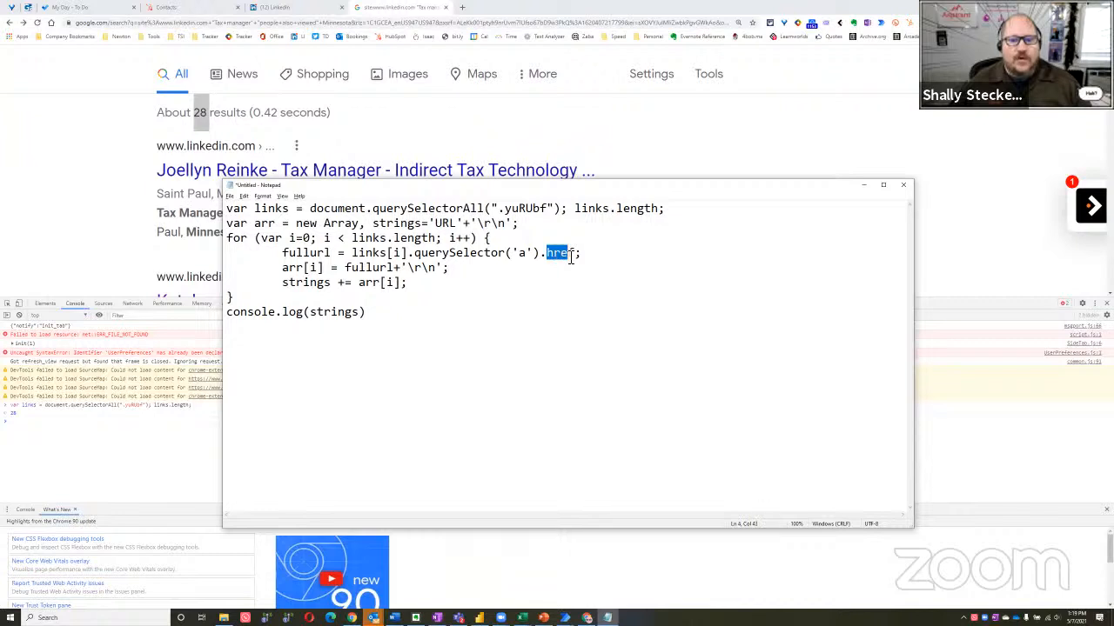
Copy the complete script from Notepad and run it in the Chrome console to print the result URLs
{"action": "double_click", "coordinate": [333, 314]}
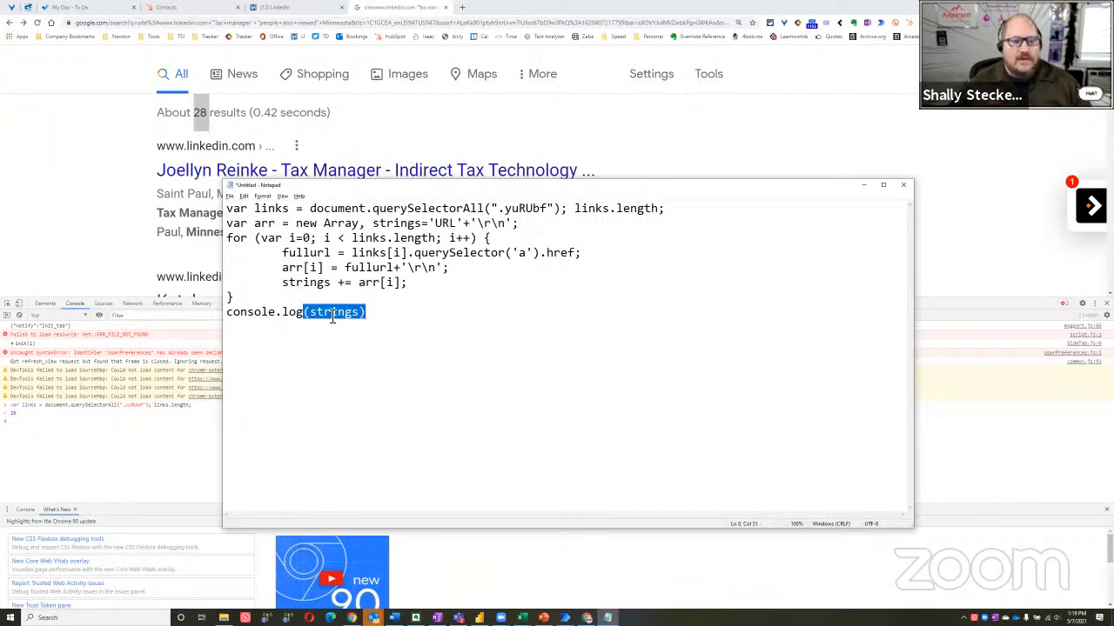
{"action": "left_click", "coordinate": [571, 253]}
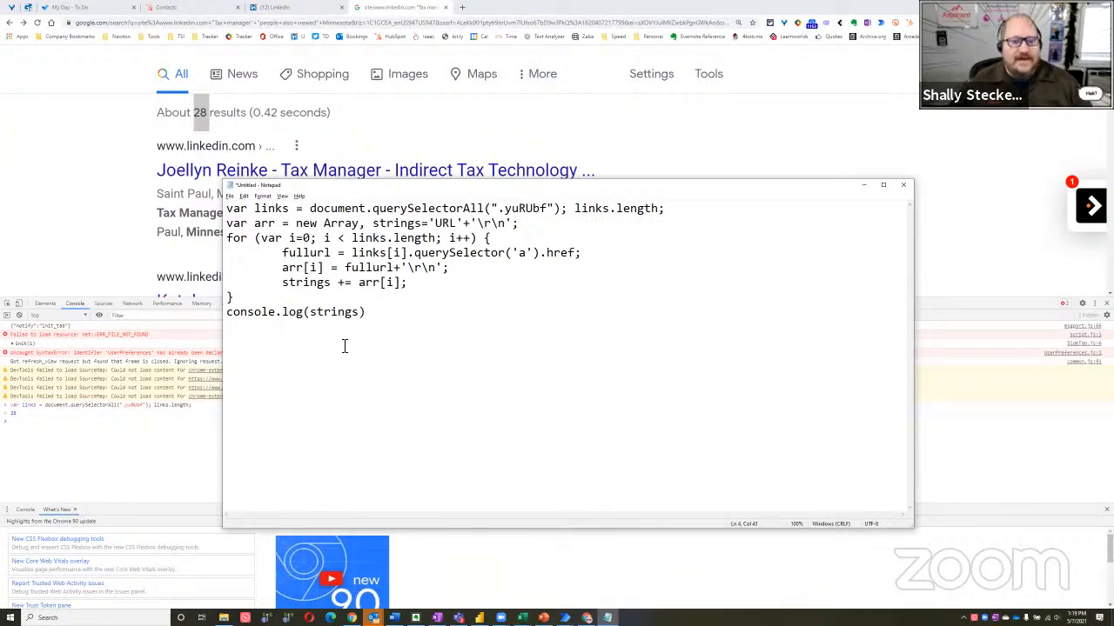
{"action": "key", "text": "ctrl+a"}
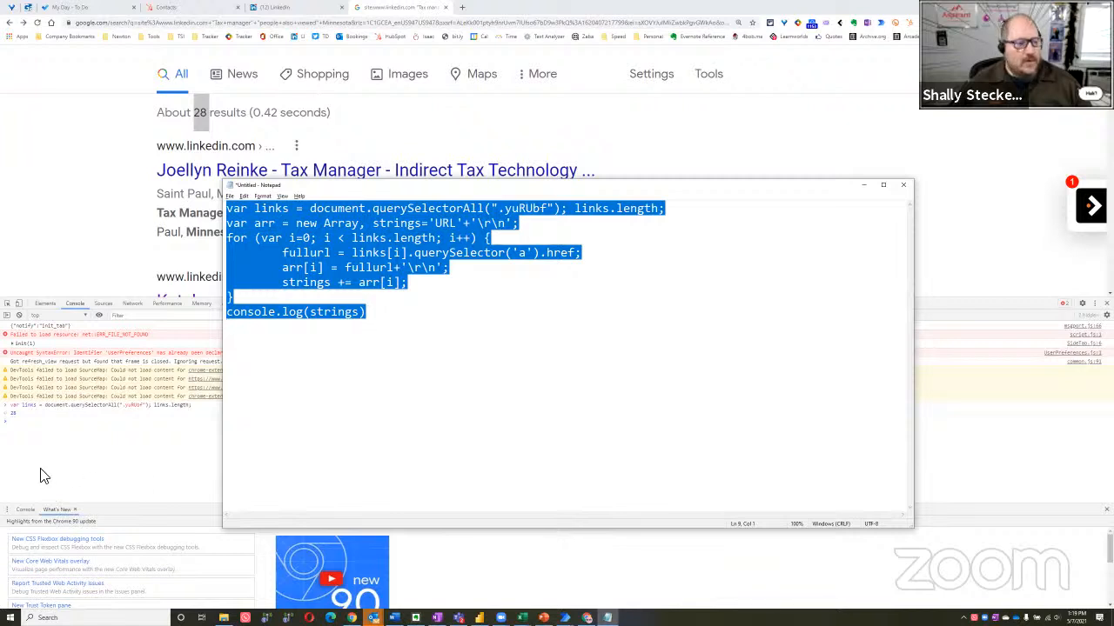
{"action": "left_click", "coordinate": [24, 423]}
{"action": "key", "text": "ctrl+v"}
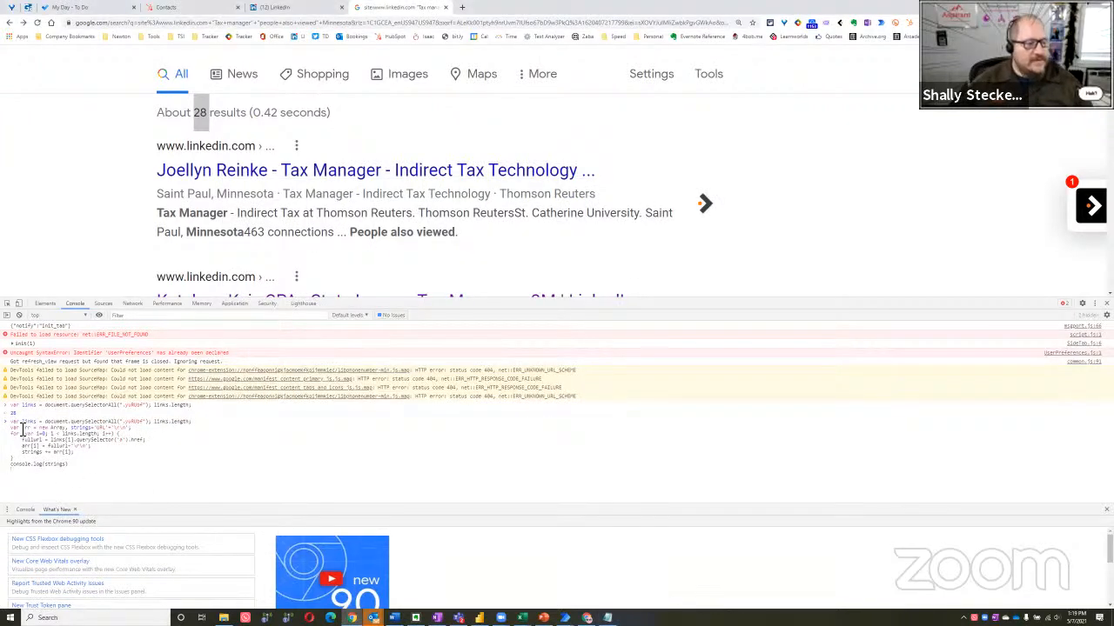
{"action": "key", "text": "Return"}
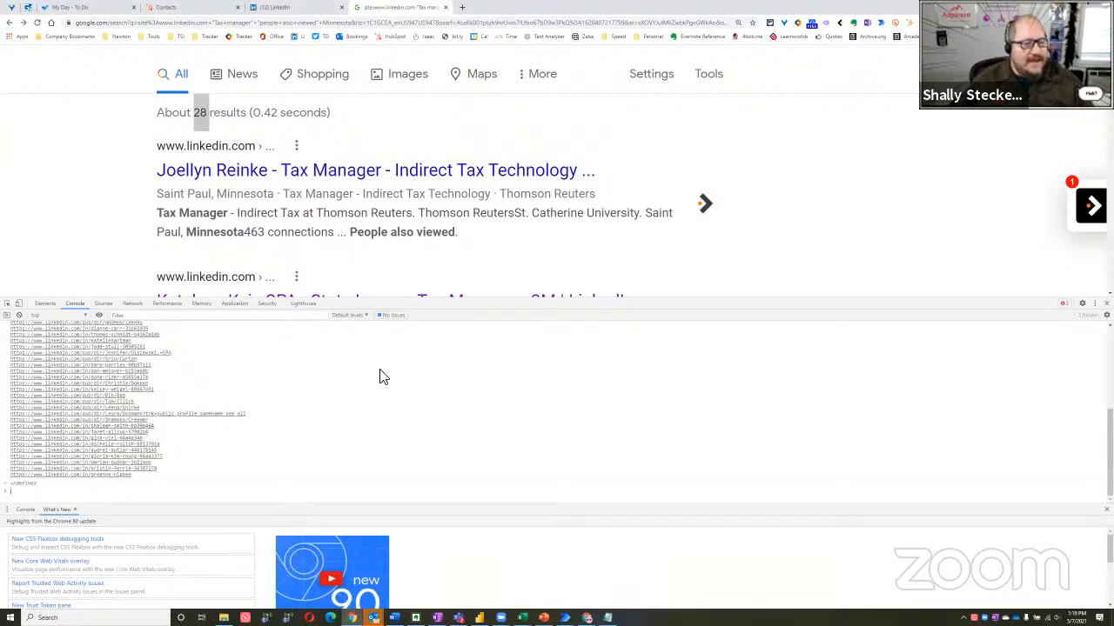
Enlarge the console area and examine the script together with the list of LinkedIn URLs it printed
{"action": "left_click_drag", "start_coordinate": [450, 301], "coordinate": [409, 247]}
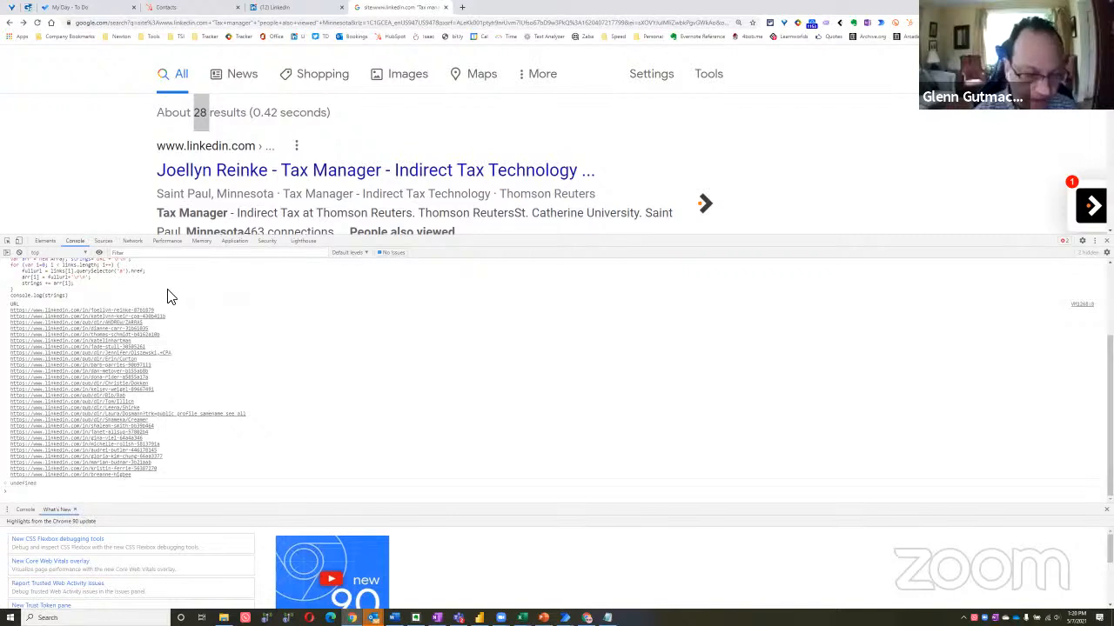
{"action": "scroll", "coordinate": [172, 299], "scroll_direction": "up", "scroll_amount": 2}
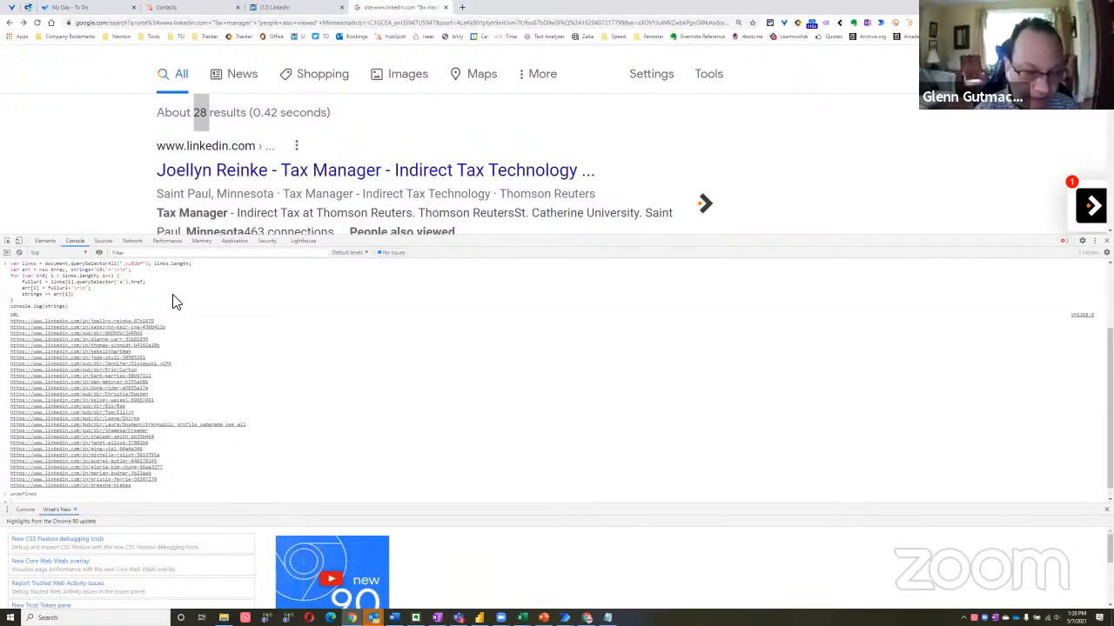
{"action": "scroll", "coordinate": [176, 301], "scroll_direction": "up", "scroll_amount": 4}
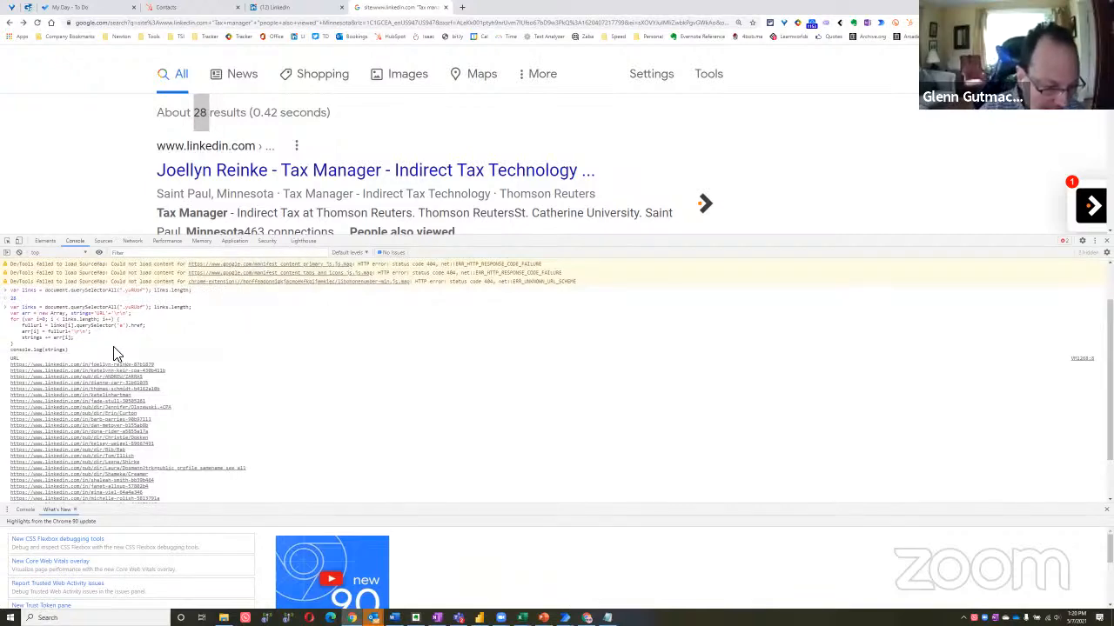
In the Notepad script, insert a blank line between the var links line and the array declaration
{"action": "key", "text": "alt+Tab"}
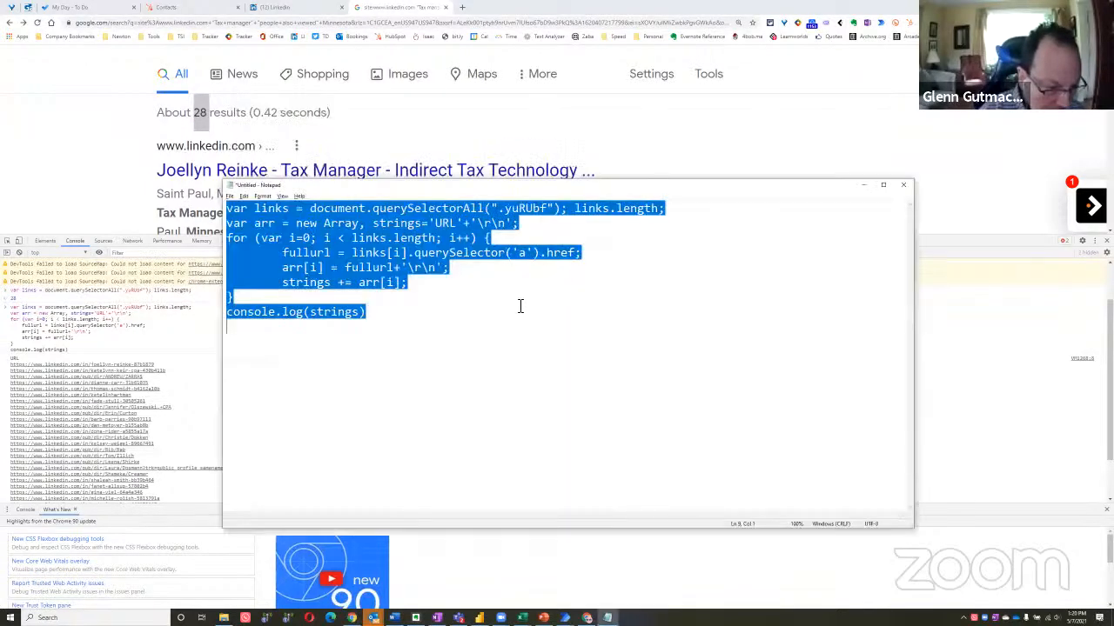
{"action": "left_click", "coordinate": [515, 330]}
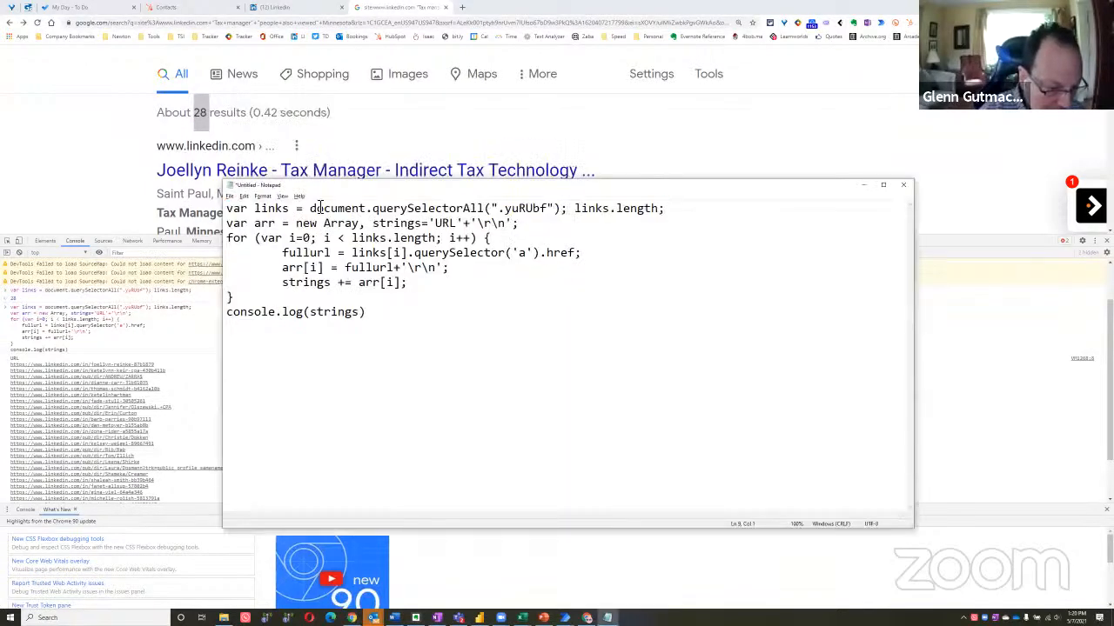
{"action": "left_click", "coordinate": [228, 228]}
{"action": "key", "text": "Return"}
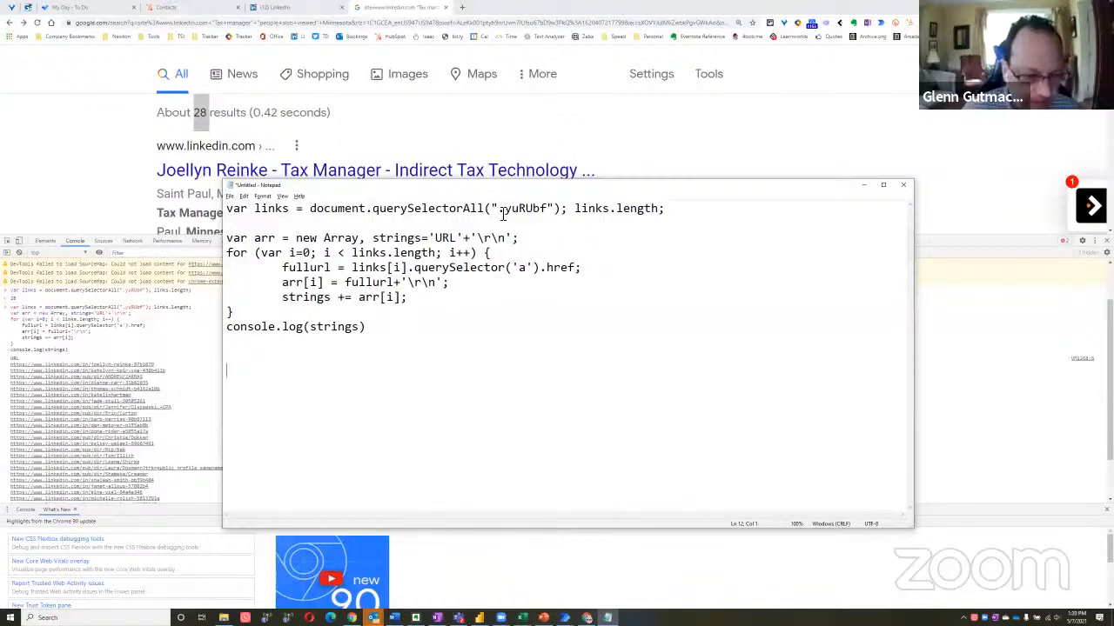
Build the attribute path .yuRUbf.a.href on its own line below the script and copy it
{"action": "left_click_drag", "start_coordinate": [501, 209], "coordinate": [550, 210]}
{"action": "key", "text": "ctrl+c"}
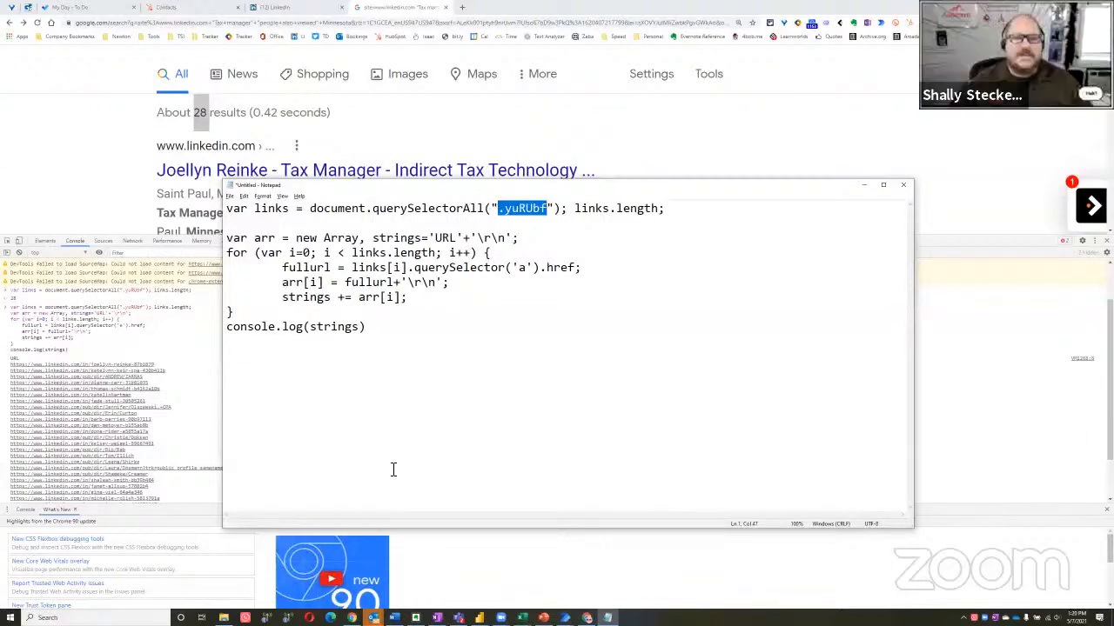
{"action": "left_click", "coordinate": [389, 442]}
{"action": "key", "text": "ctrl+v"}
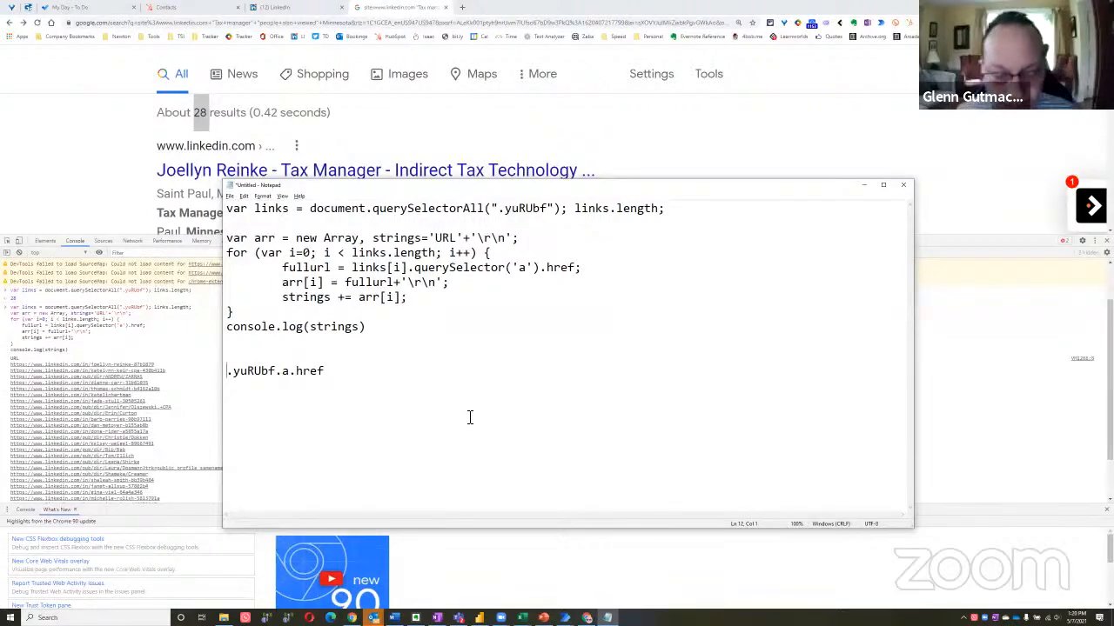
{"action": "key", "text": "shift+End"}
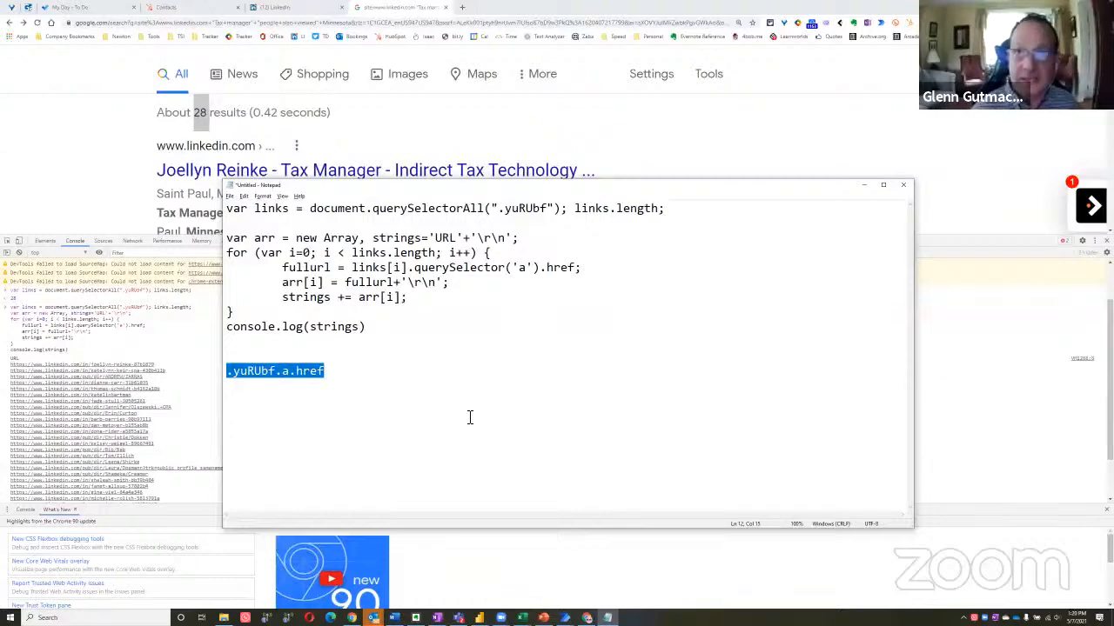
Close Chrome's developer tools on the Google results page and switch to the Power Automate Desktop flow
{"action": "left_click", "coordinate": [756, 154]}
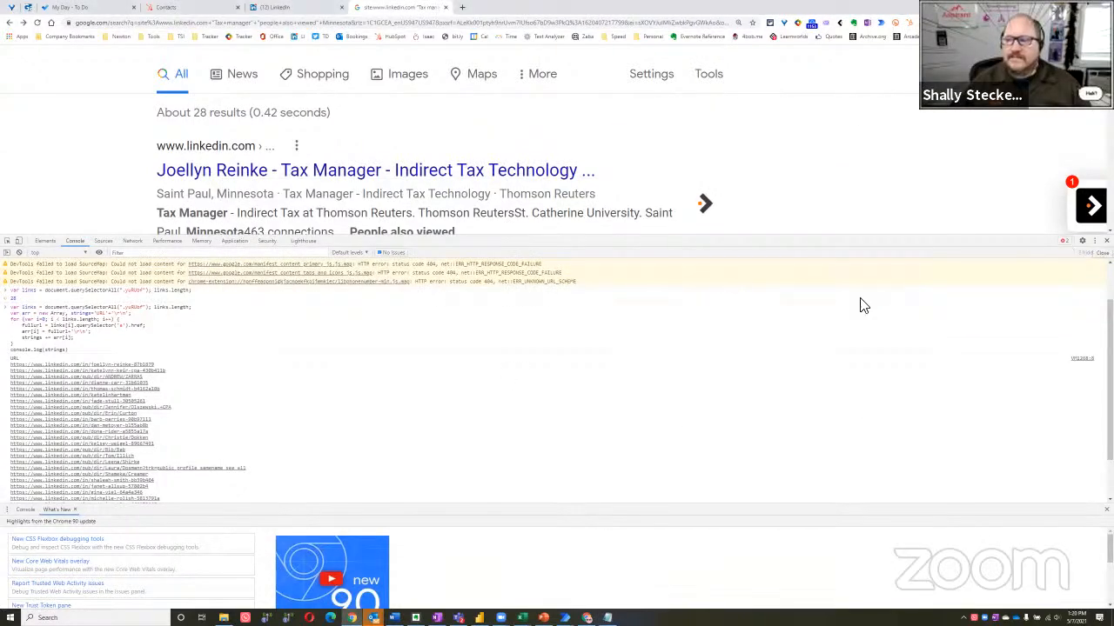
{"action": "key", "text": "F12"}
{"action": "key", "text": "alt+Tab"}
{"action": "key", "text": "alt+Tab"}
{"action": "key", "text": "alt+Tab"}
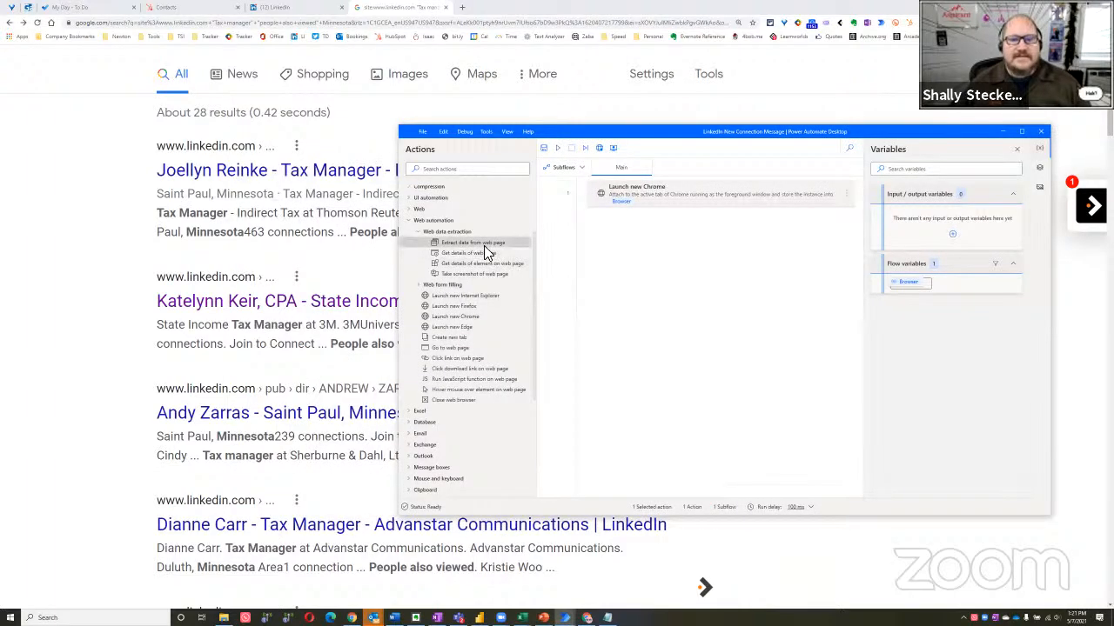
Add an Extract data from web page action for %Browser% with Excel spreadsheet as the store data mode, and expand its produced variables
{"action": "left_click_drag", "start_coordinate": [483, 246], "coordinate": [678, 316]}
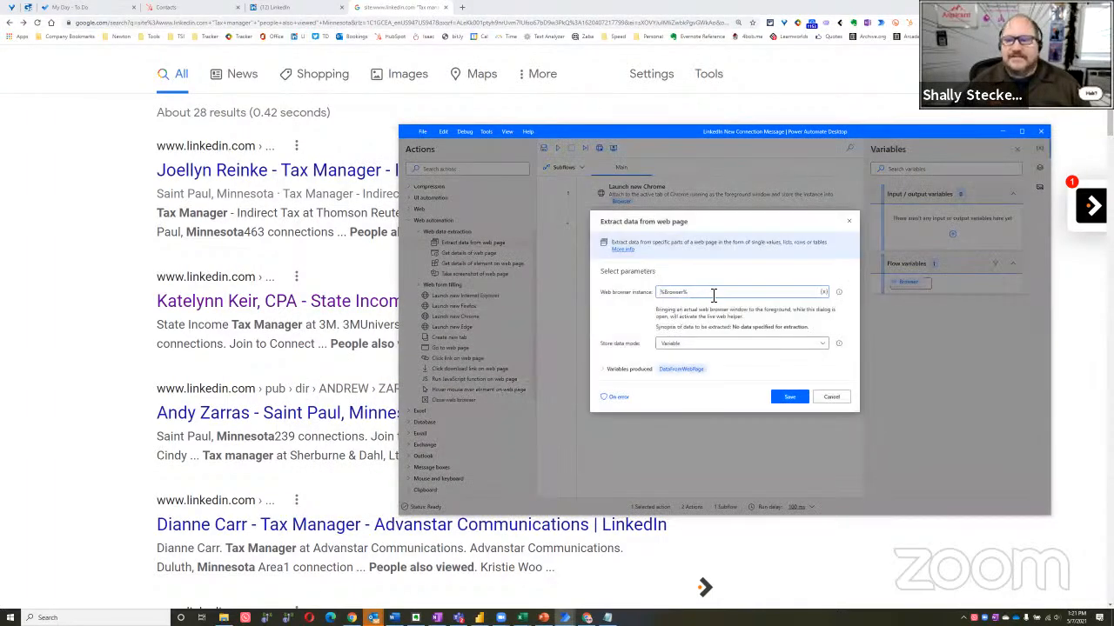
{"action": "left_click", "coordinate": [673, 346]}
{"action": "left_click", "coordinate": [686, 369]}
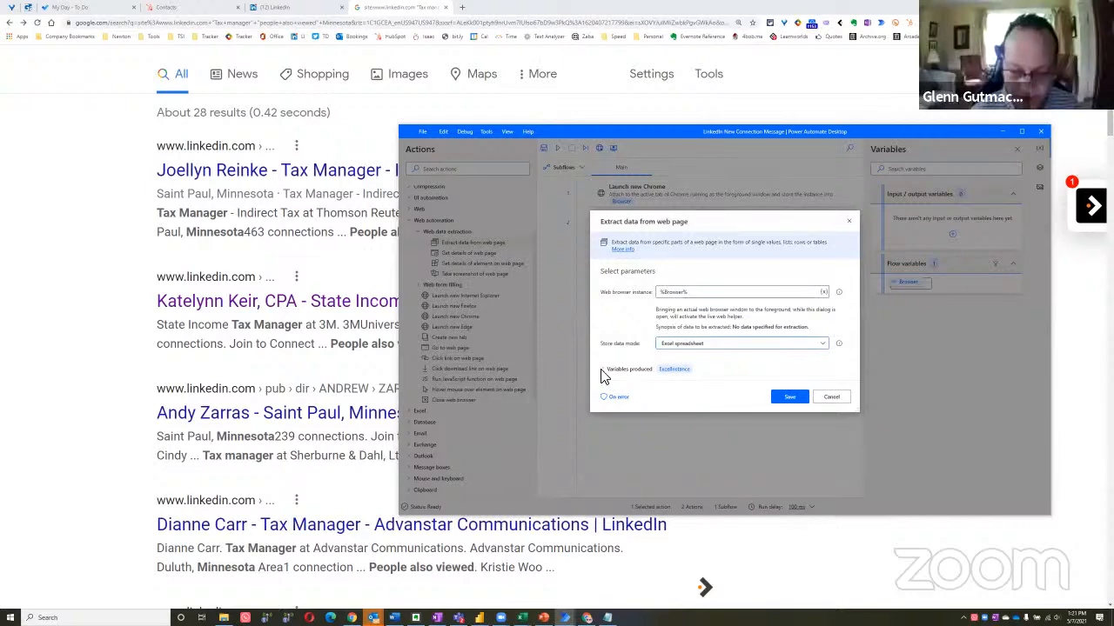
{"action": "left_click", "coordinate": [603, 370]}
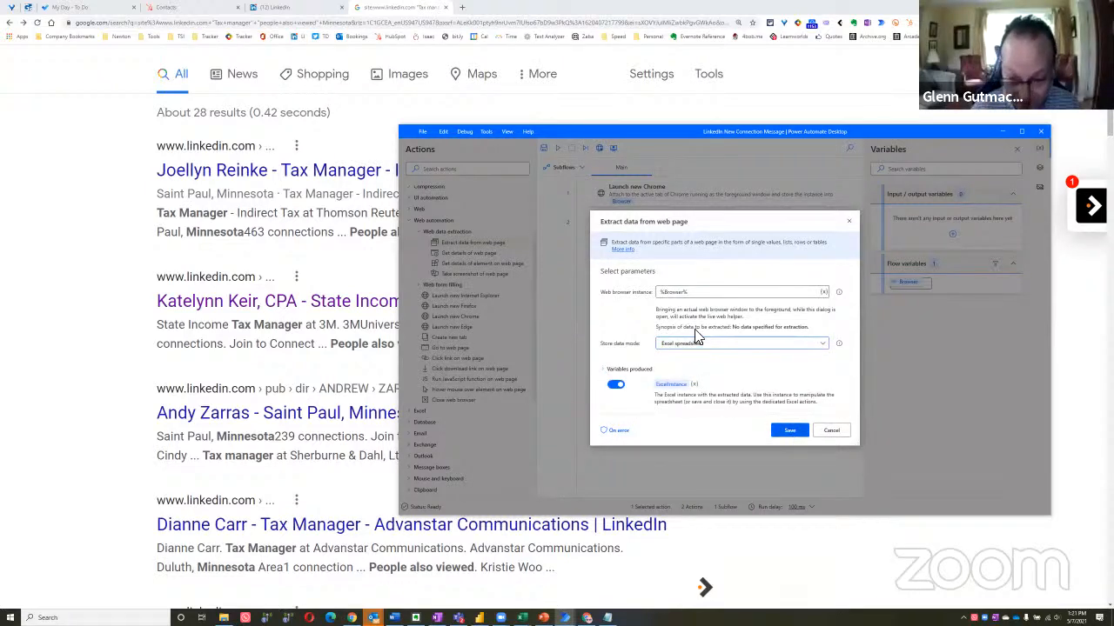
Activate the live web helper on the Google results and extract the first result title's custom attribute .yuRUbf.a.href
{"action": "left_click", "coordinate": [85, 210]}
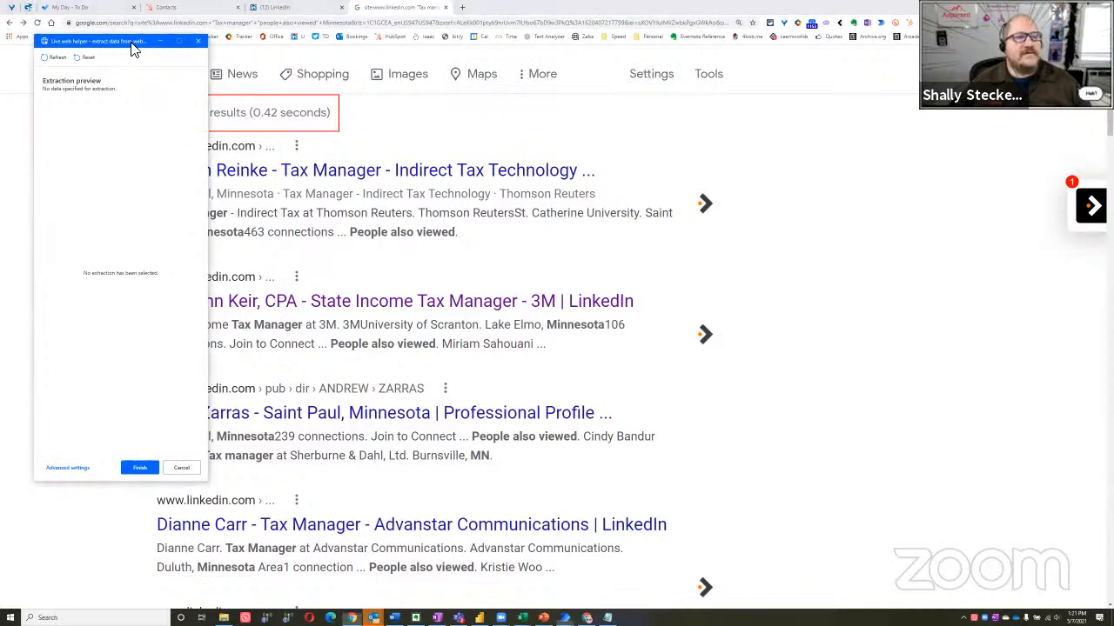
{"action": "left_click_drag", "start_coordinate": [130, 43], "coordinate": [829, 100]}
{"action": "right_click", "coordinate": [371, 176]}
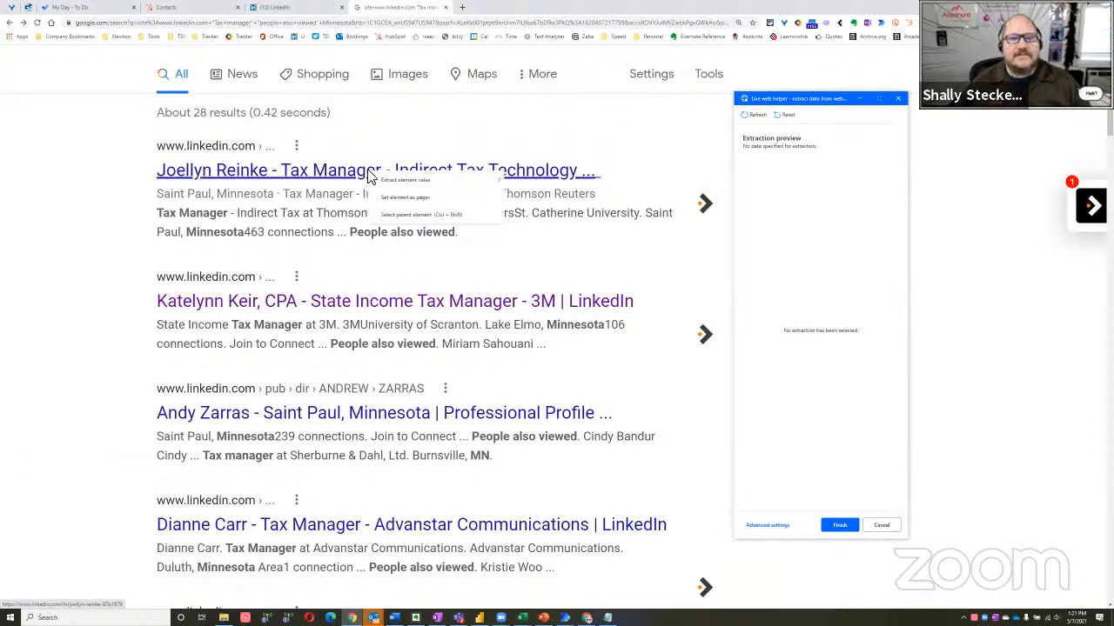
{"action": "mouse_move", "coordinate": [462, 183]}
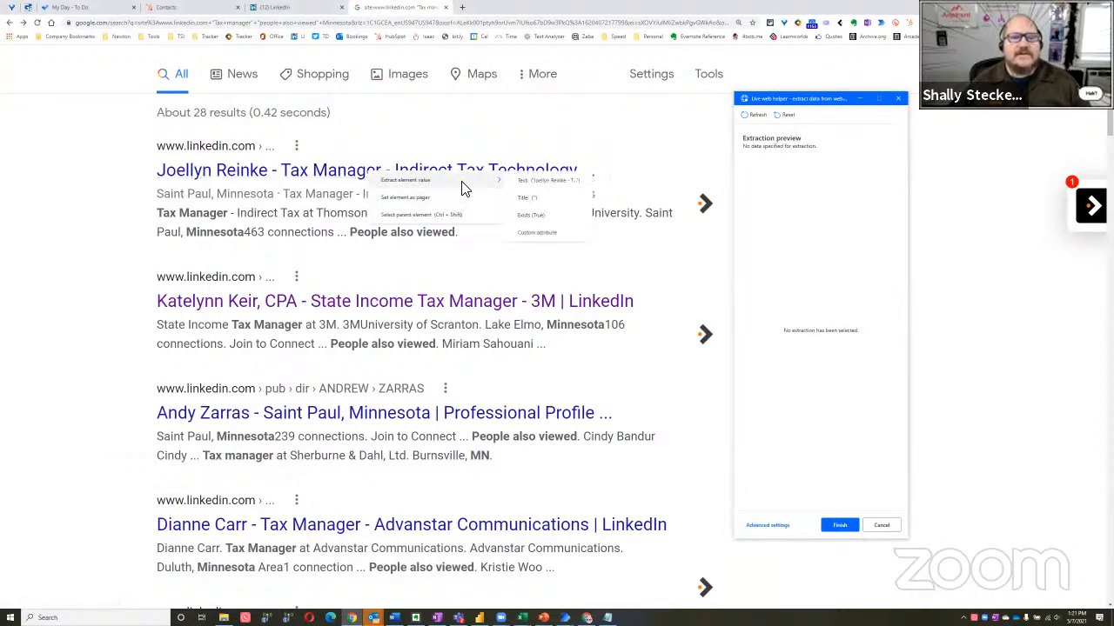
{"action": "left_click", "coordinate": [540, 235]}
{"action": "key", "text": "ctrl+v"}
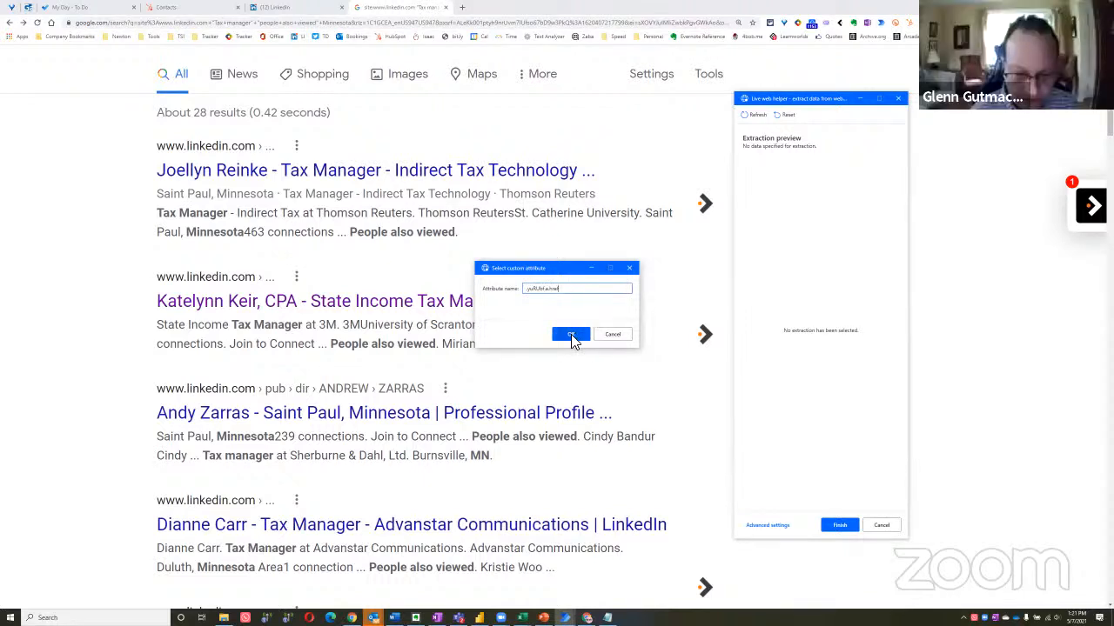
{"action": "left_click", "coordinate": [571, 336]}
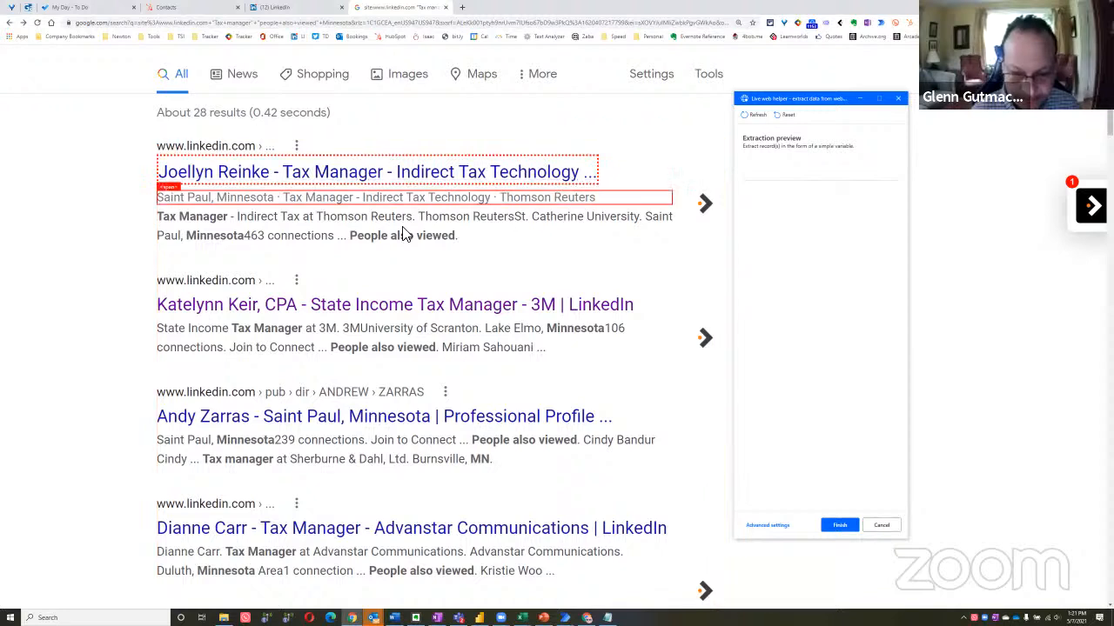
Extract the same .yuRUbf.a.href custom attribute from the second result's title to turn the extraction into a list
{"action": "right_click", "coordinate": [348, 311]}
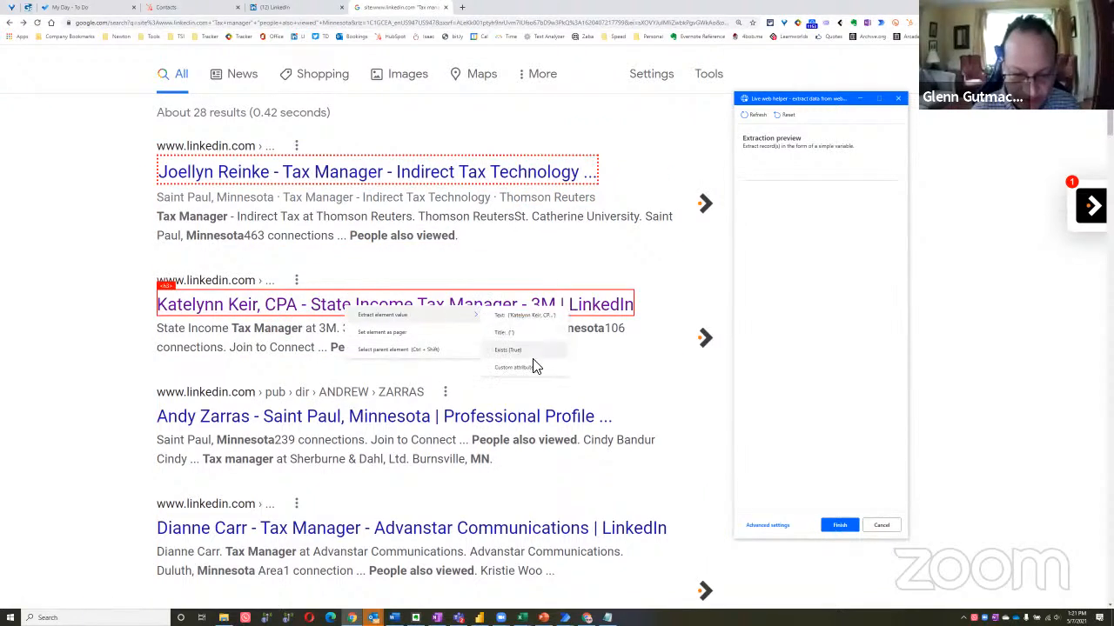
{"action": "left_click", "coordinate": [529, 372]}
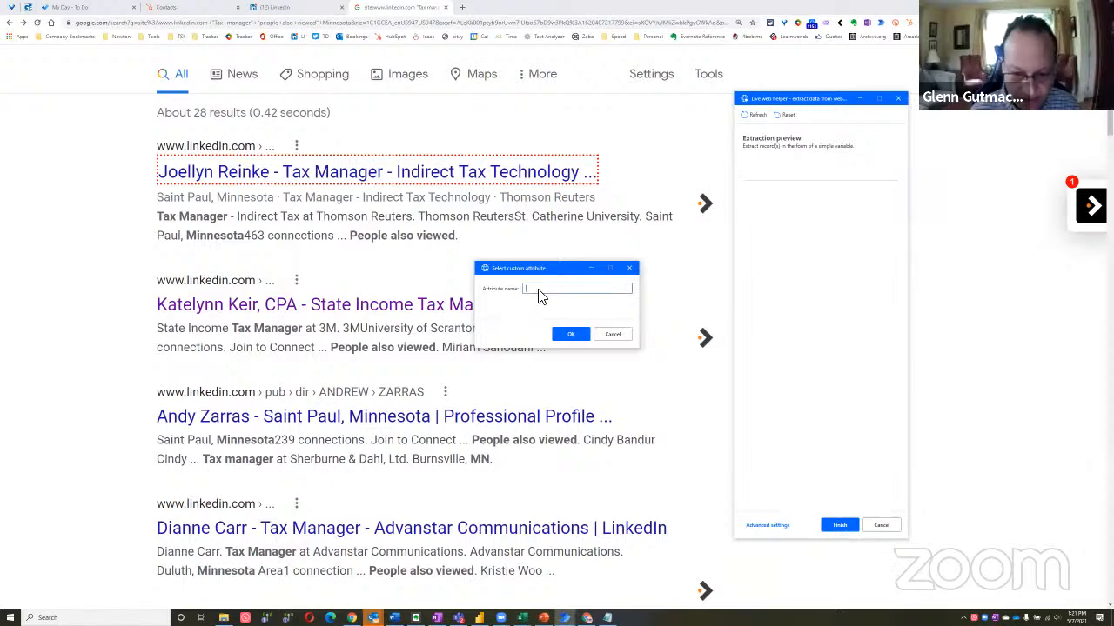
{"action": "left_click", "coordinate": [571, 335]}
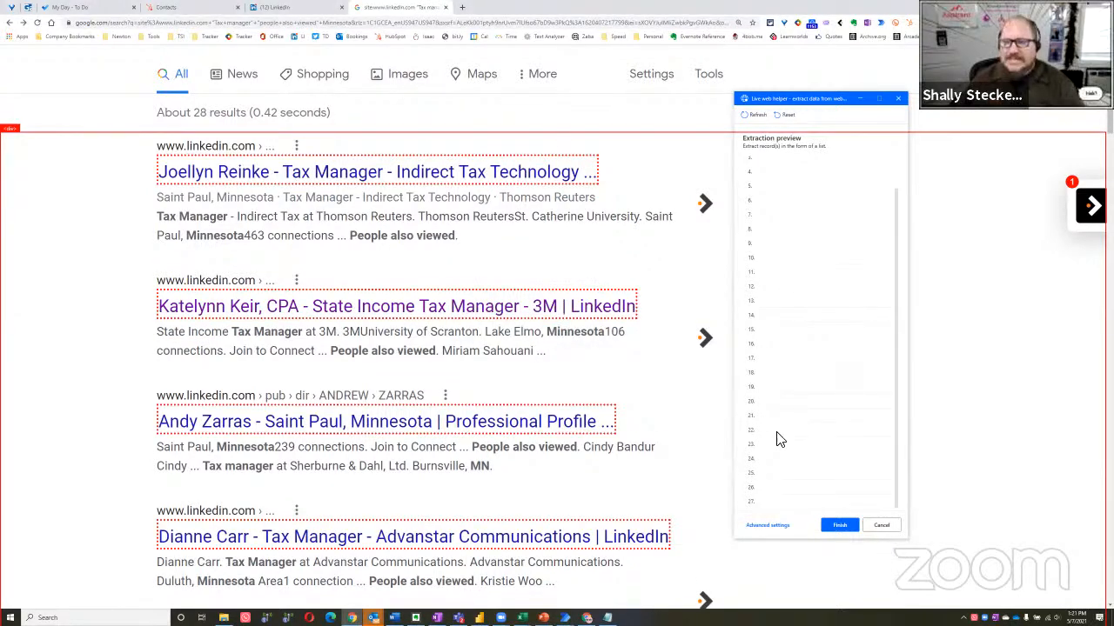
Examine the rows of the extraction preview, moving and widening the live web helper window to check for values
{"action": "scroll", "coordinate": [816, 383], "scroll_direction": "down", "scroll_amount": 1}
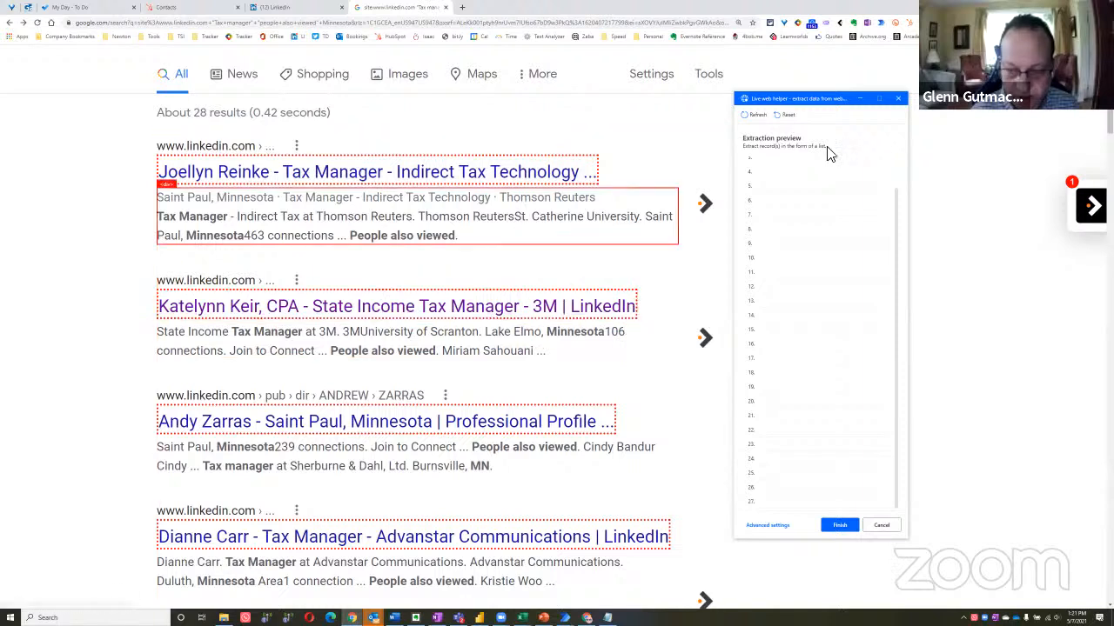
{"action": "scroll", "coordinate": [804, 215], "scroll_direction": "up", "scroll_amount": 2}
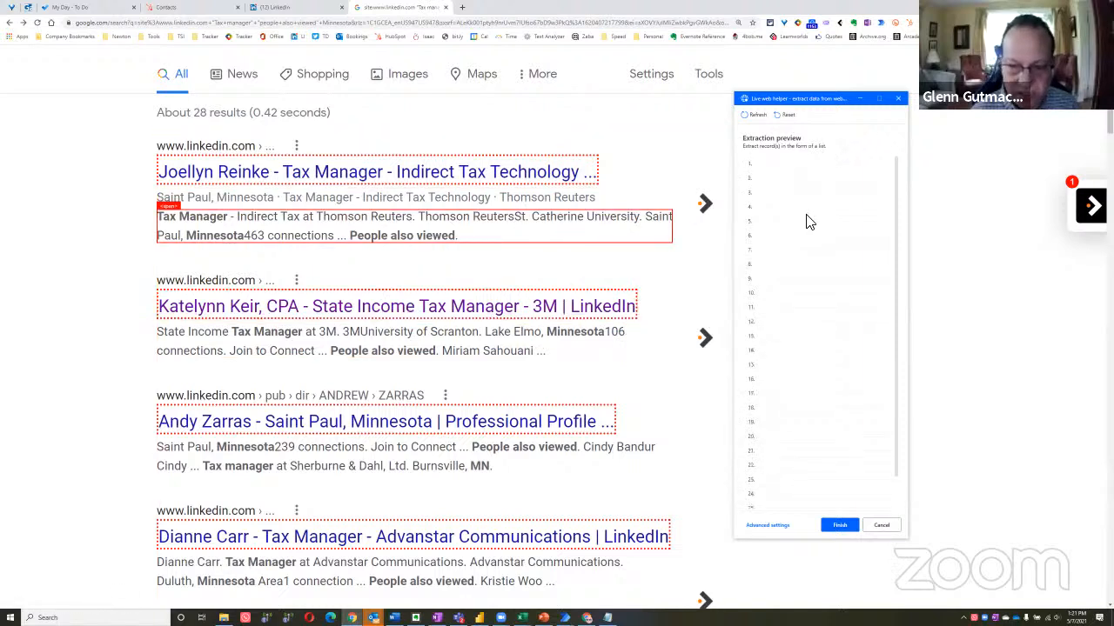
{"action": "left_click", "coordinate": [809, 99]}
{"action": "left_click_drag", "start_coordinate": [808, 99], "coordinate": [540, 53]}
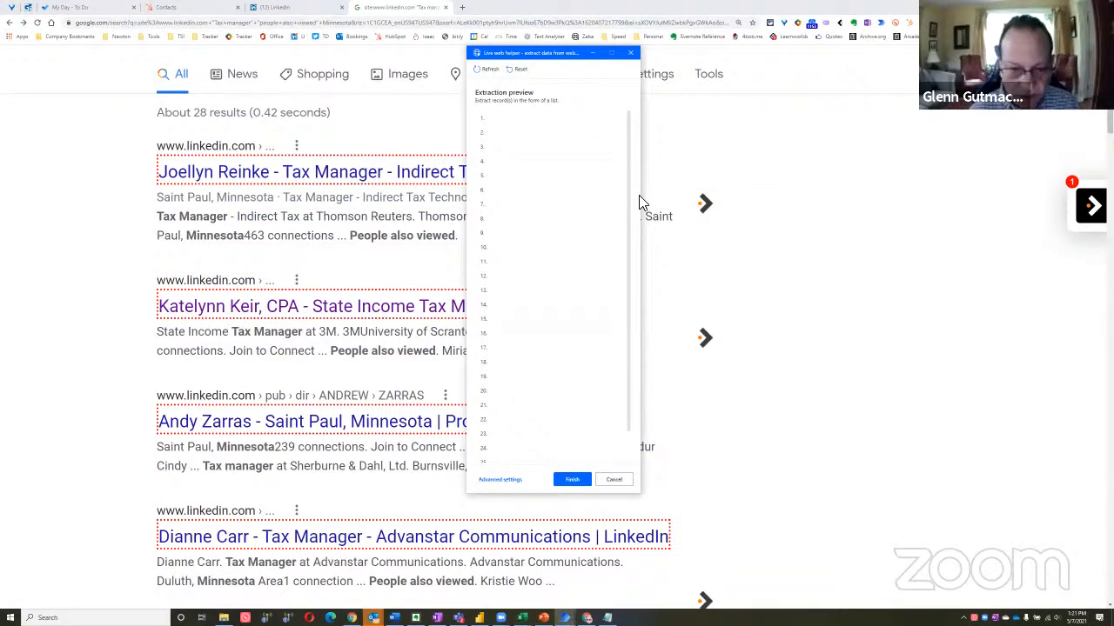
{"action": "left_click_drag", "start_coordinate": [643, 198], "coordinate": [885, 200]}
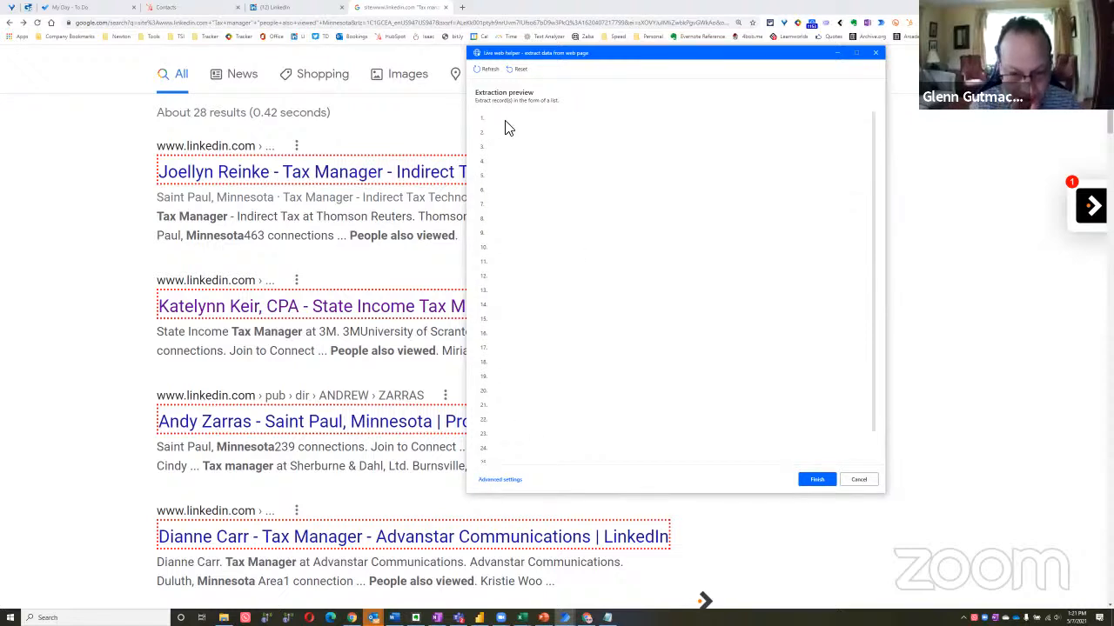
Open the extraction's advanced settings and examine the full base CSS selector path for the list
{"action": "left_click", "coordinate": [501, 480]}
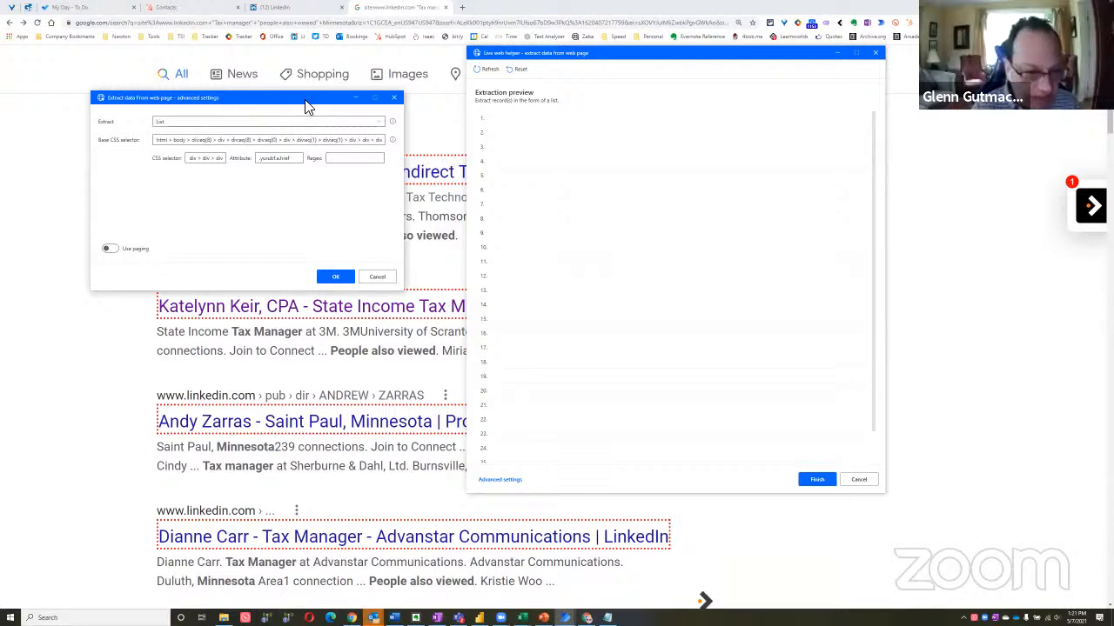
{"action": "left_click_drag", "start_coordinate": [310, 102], "coordinate": [623, 209]}
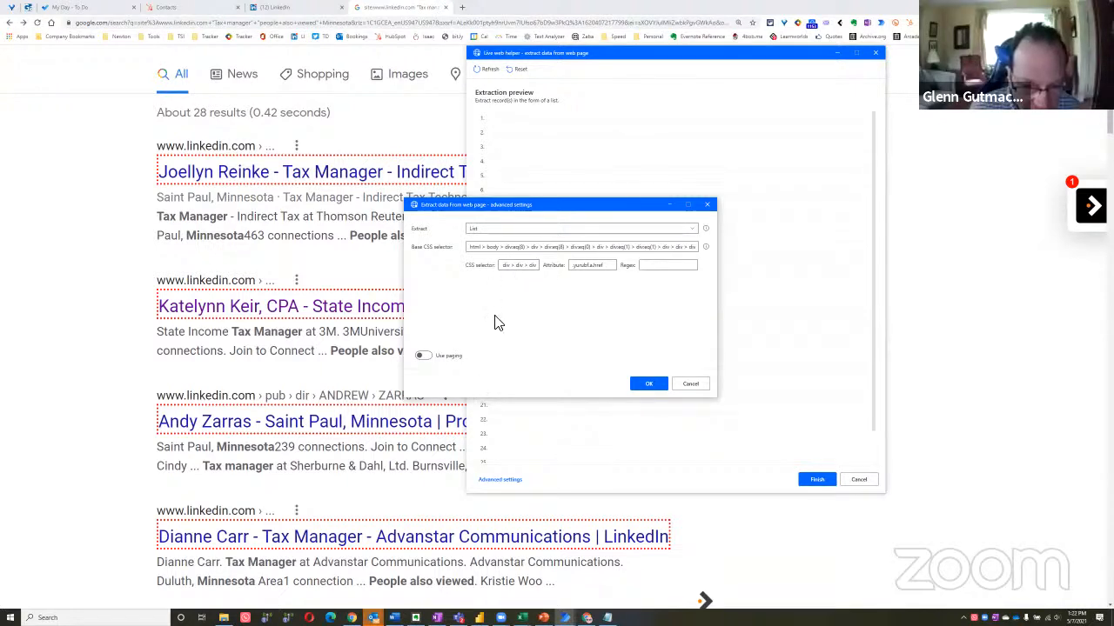
{"action": "left_click_drag", "start_coordinate": [542, 252], "coordinate": [669, 261]}
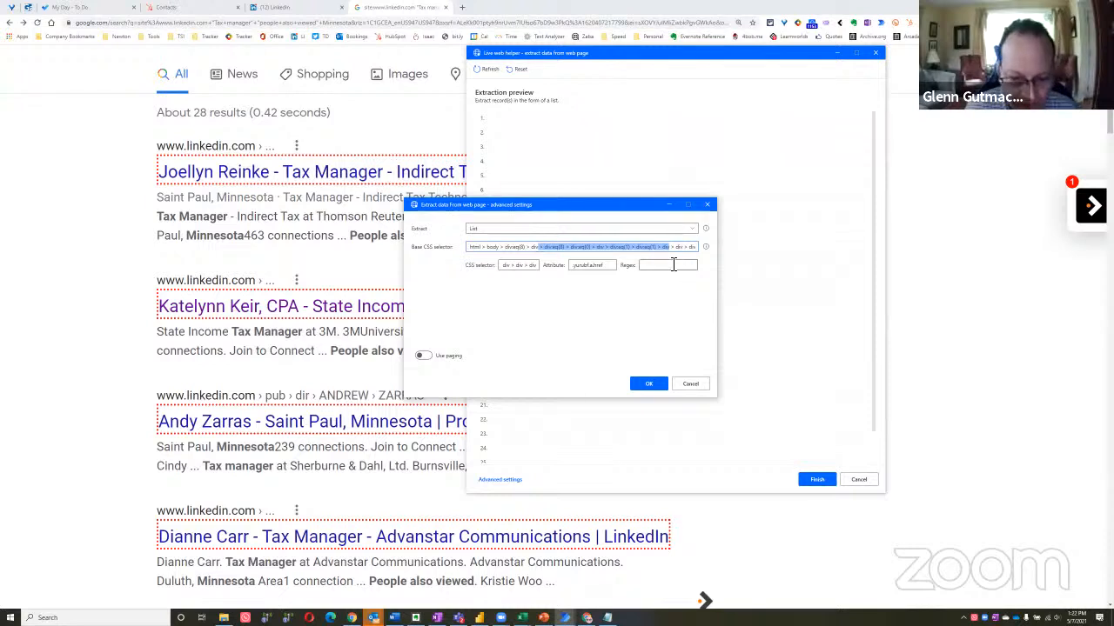
{"action": "key", "text": "Home"}
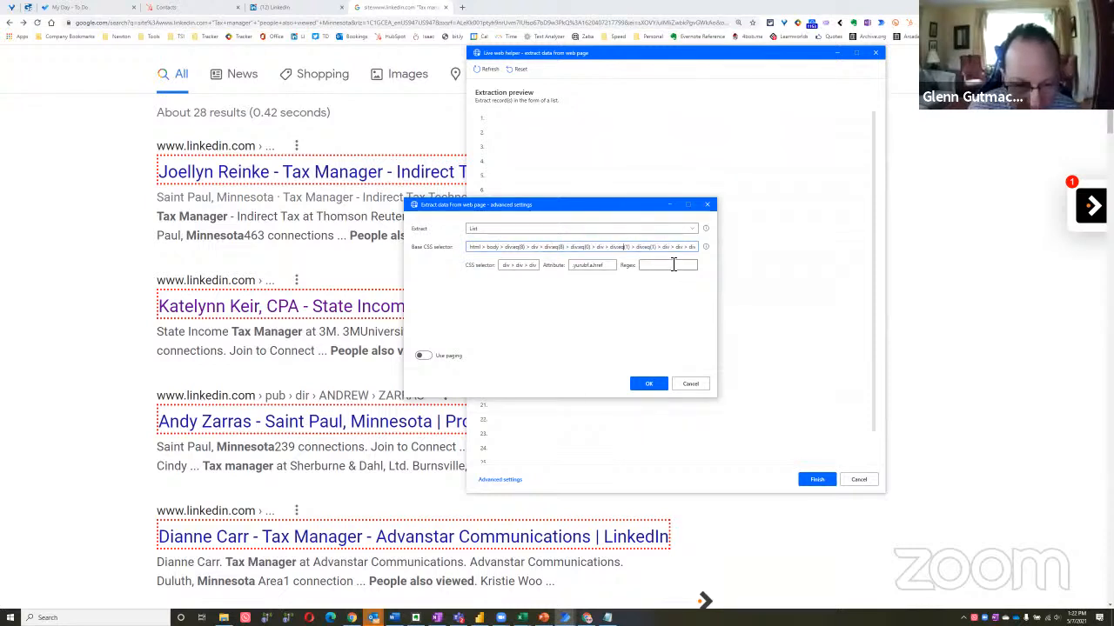
{"action": "key", "text": "Right"}
{"action": "key", "text": "Right"}
{"action": "key", "text": "Right"}
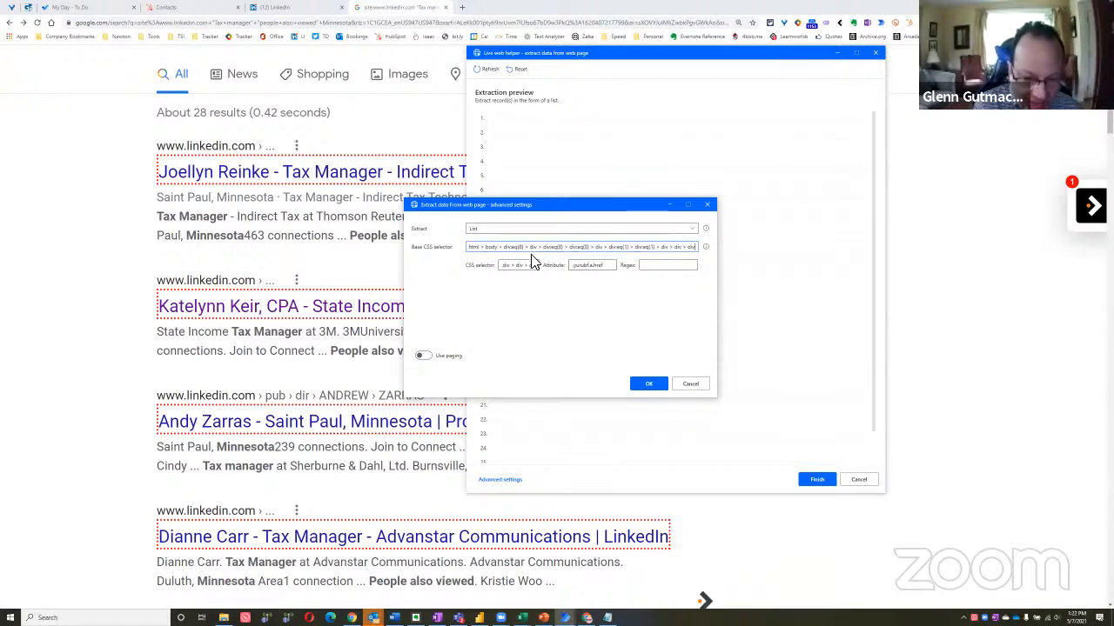
Move .yuRUbf from the attribute to the end of the CSS selector, leaving a.href as the attribute, and apply the advanced settings
{"action": "double_click", "coordinate": [586, 270]}
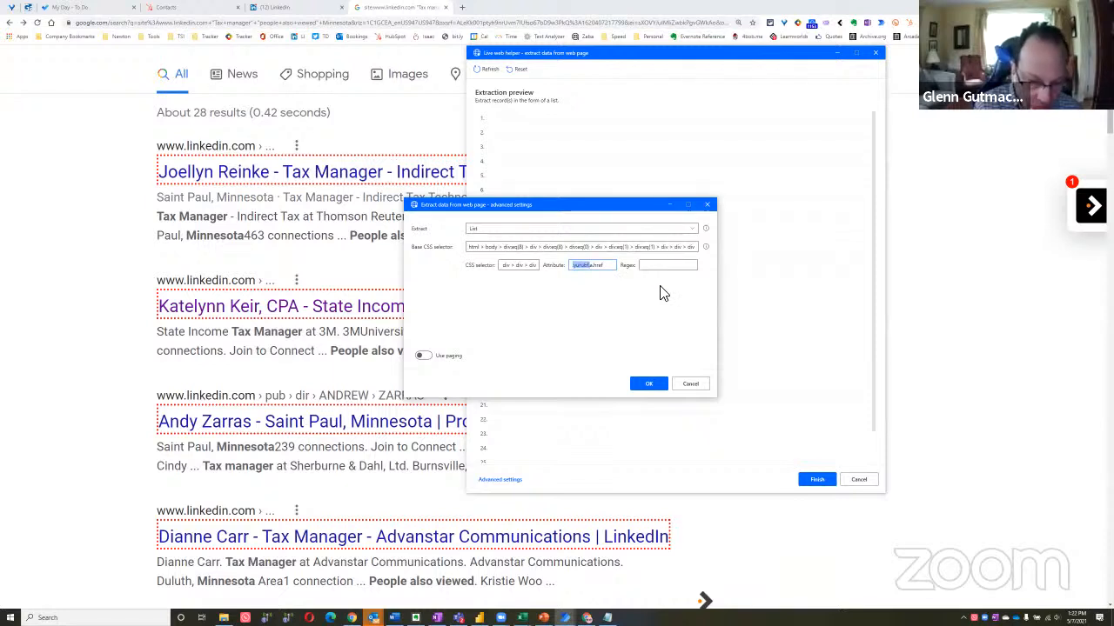
{"action": "key", "text": "BackSpace"}
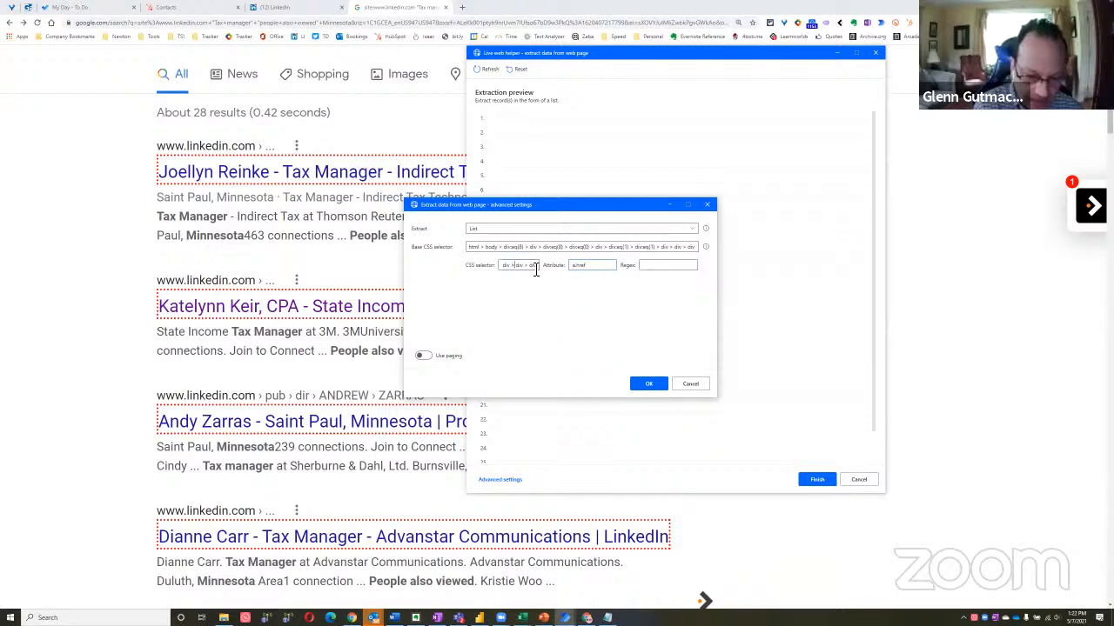
{"action": "left_click_drag", "start_coordinate": [536, 268], "coordinate": [735, 325]}
{"action": "key", "text": "Right"}
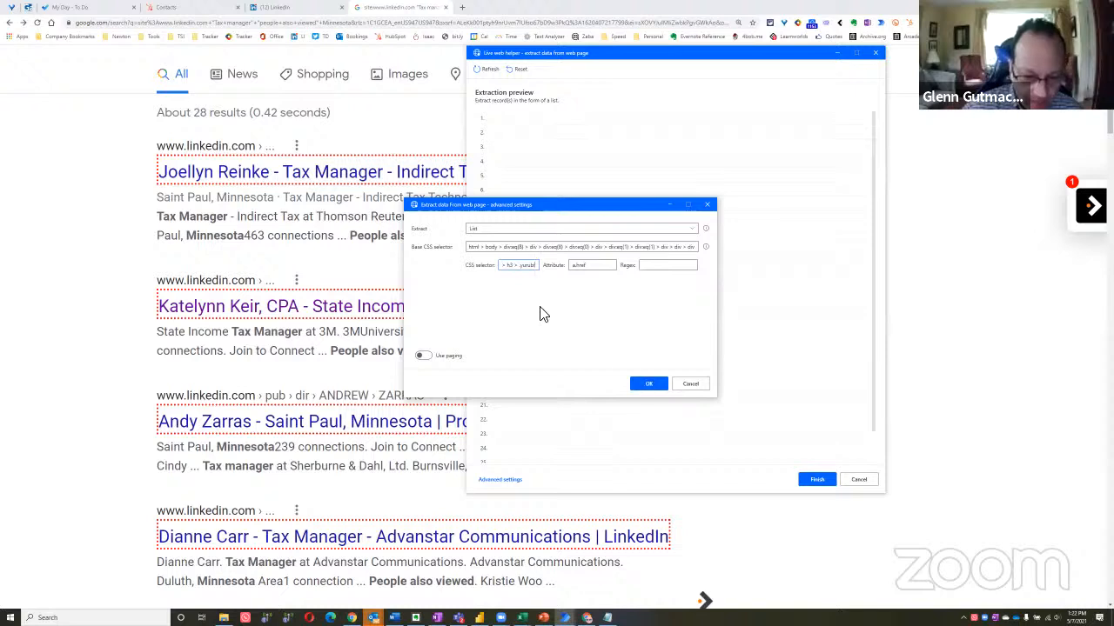
{"action": "left_click_drag", "start_coordinate": [509, 269], "coordinate": [419, 262]}
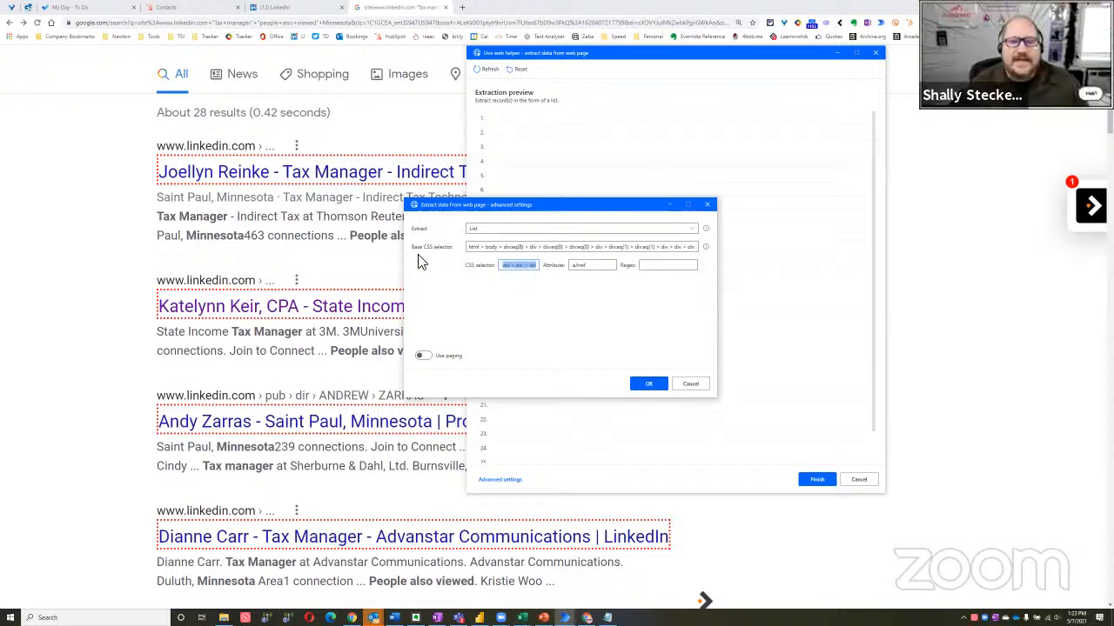
{"action": "left_click", "coordinate": [696, 251]}
{"action": "left_click", "coordinate": [648, 384]}
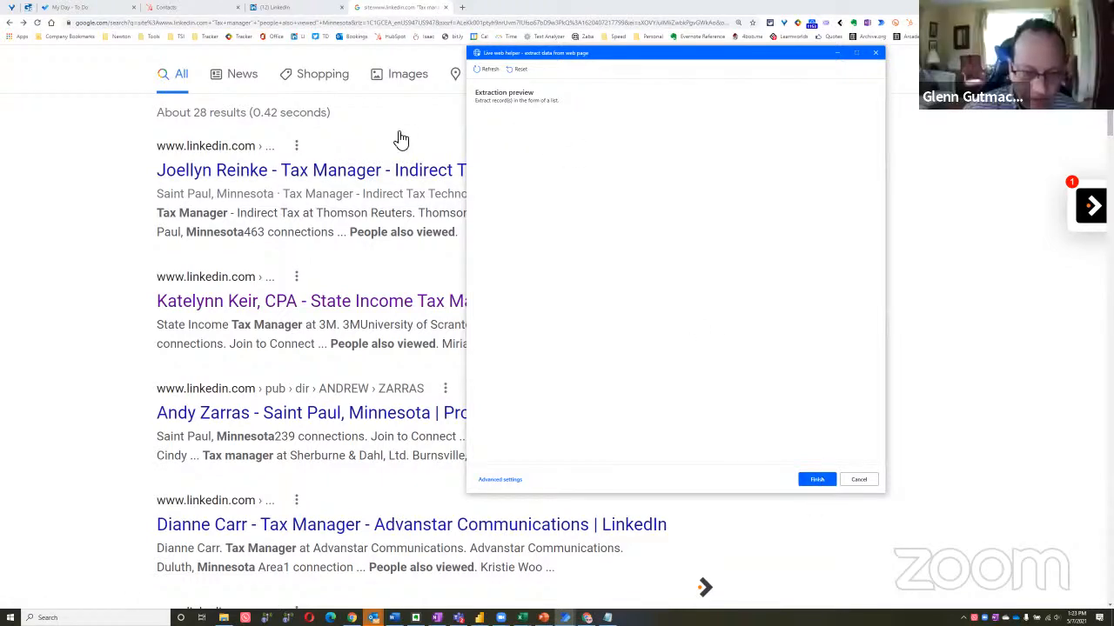
Reopen the extraction's advanced settings and clear the entire base CSS selector
{"action": "left_click", "coordinate": [487, 480]}
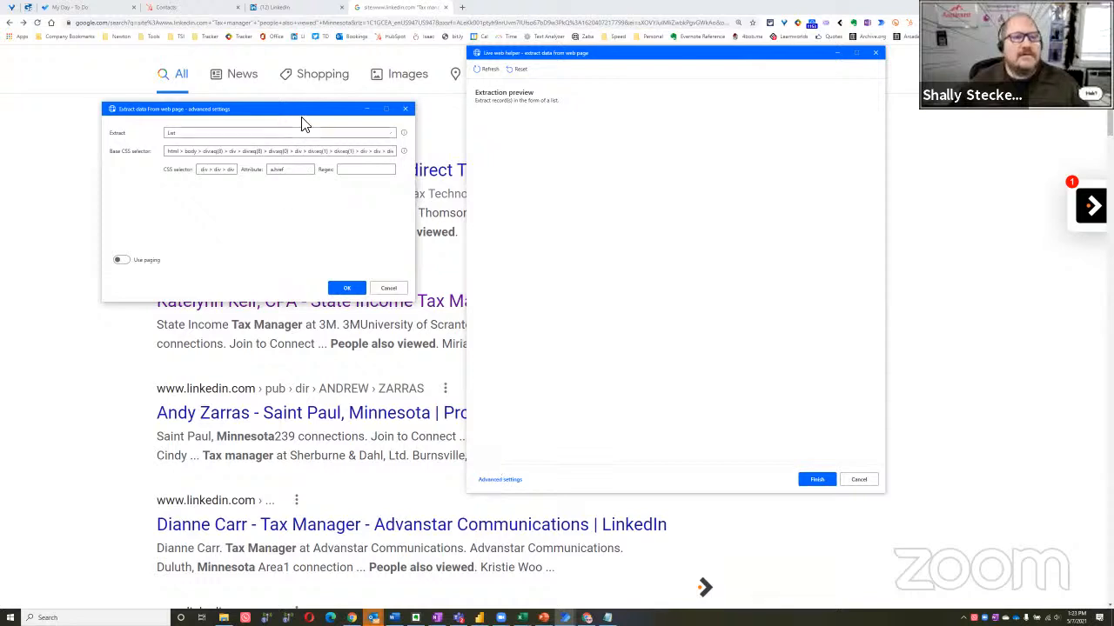
{"action": "left_click", "coordinate": [547, 297]}
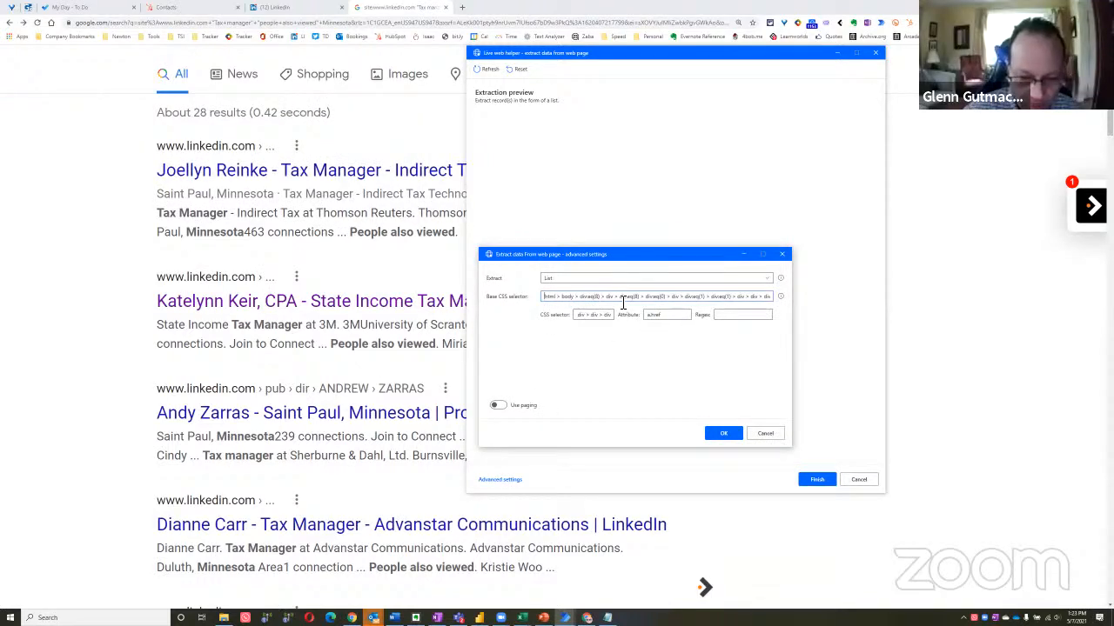
{"action": "key", "text": "shift+Right"}
{"action": "key", "text": "shift+Right"}
{"action": "key", "text": "shift+Right"}
{"action": "key", "text": "shift+Right"}
{"action": "key", "text": "shift+Right"}
{"action": "key", "text": "shift+Right"}
{"action": "key", "text": "shift+Right"}
{"action": "key", "text": "shift+Right"}
{"action": "key", "text": "shift+Right"}
{"action": "key", "text": "shift+Right"}
{"action": "key", "text": "shift+Right"}
{"action": "key", "text": "shift+Right"}
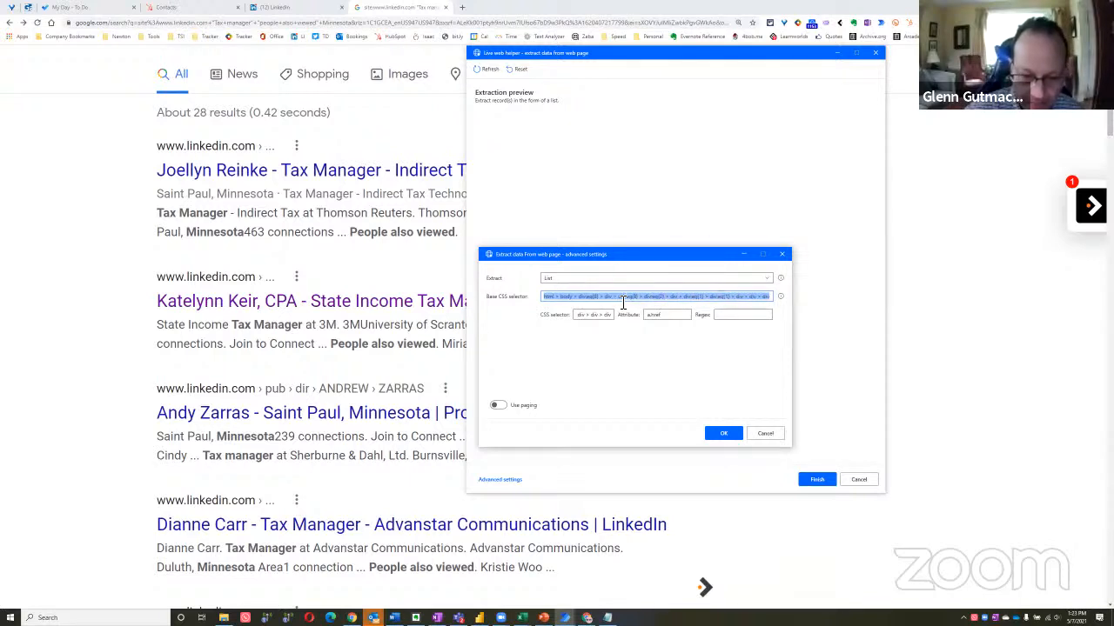
{"action": "key", "text": "Delete"}
{"action": "key", "text": "Tab"}
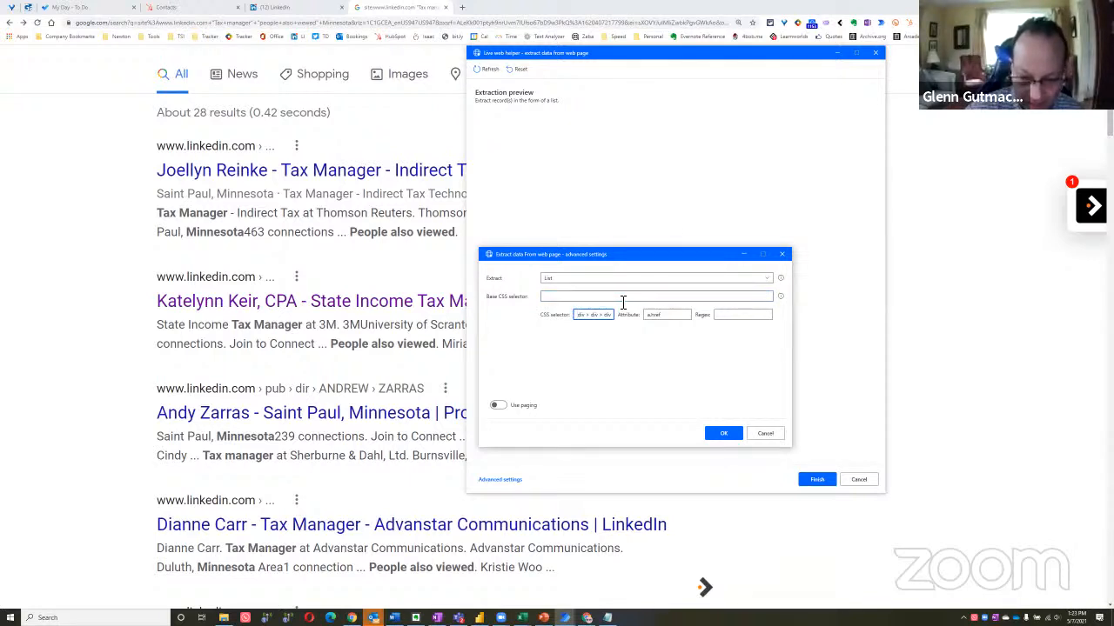
Remove the div, a and h3 parts from the CSS selector so that only .yuRUbf is left
{"action": "key", "text": "shift+Right"}
{"action": "key", "text": "shift+Right"}
{"action": "key", "text": "shift+Right"}
{"action": "key", "text": "shift+Right"}
{"action": "key", "text": "shift+Right"}
{"action": "key", "text": "shift+Right"}
{"action": "key", "text": "Delete"}
{"action": "key", "text": "shift+Right"}
{"action": "key", "text": "shift+Right"}
{"action": "key", "text": "shift+Right"}
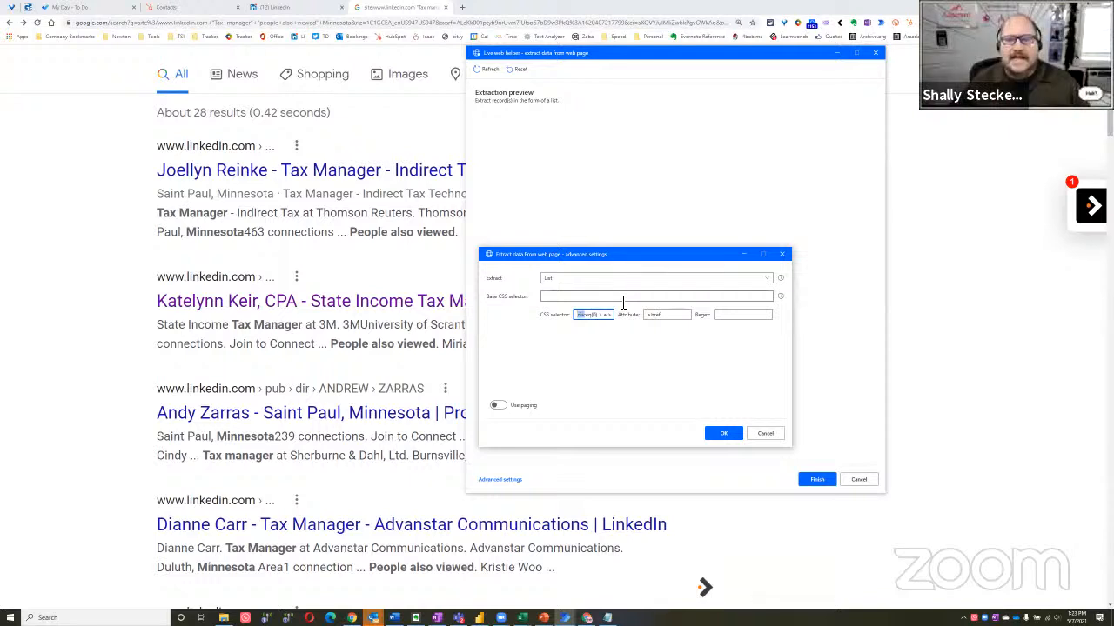
{"action": "key", "text": "Delete"}
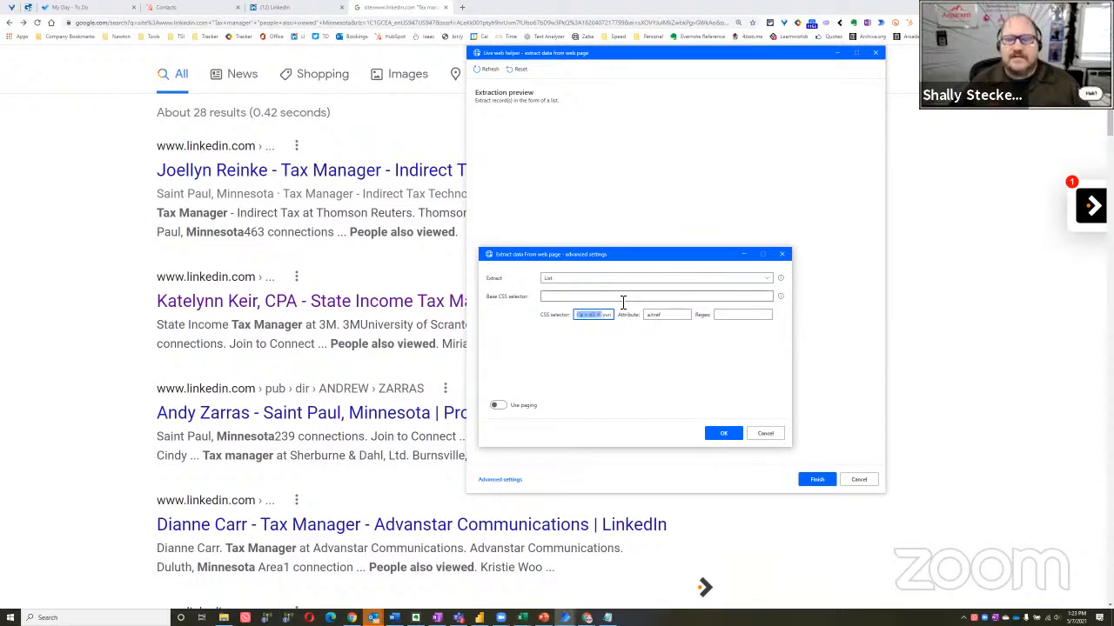
{"action": "key", "text": "Delete"}
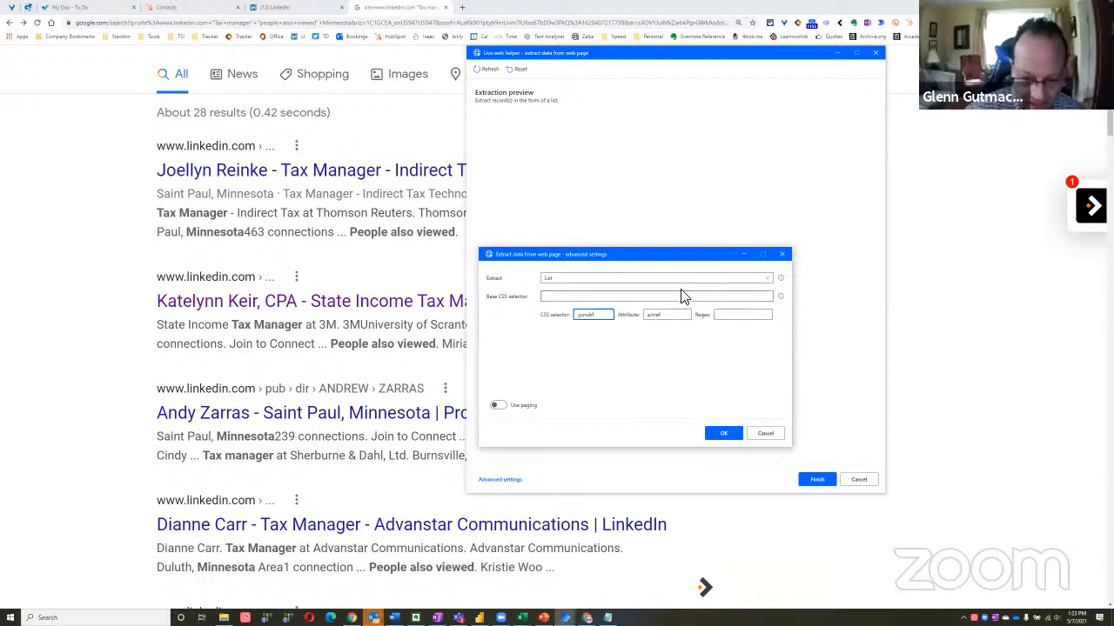
{"action": "left_click", "coordinate": [675, 319]}
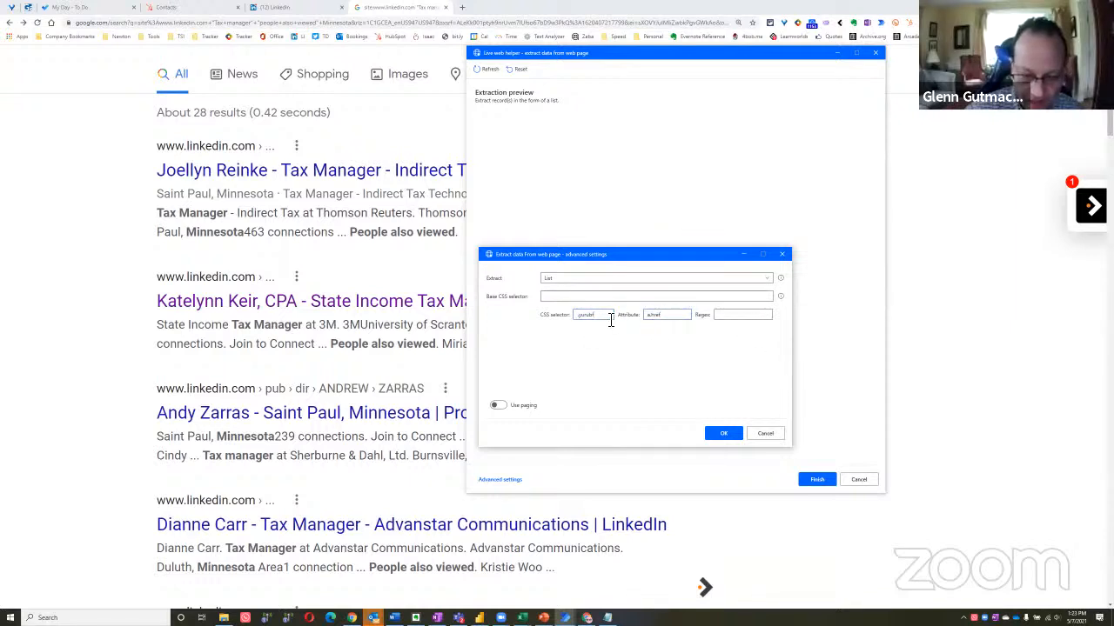
{"action": "left_click", "coordinate": [671, 315]}
Apply the advanced settings, finish the list extraction and save the Extract data from web page action
{"action": "left_click", "coordinate": [721, 434]}
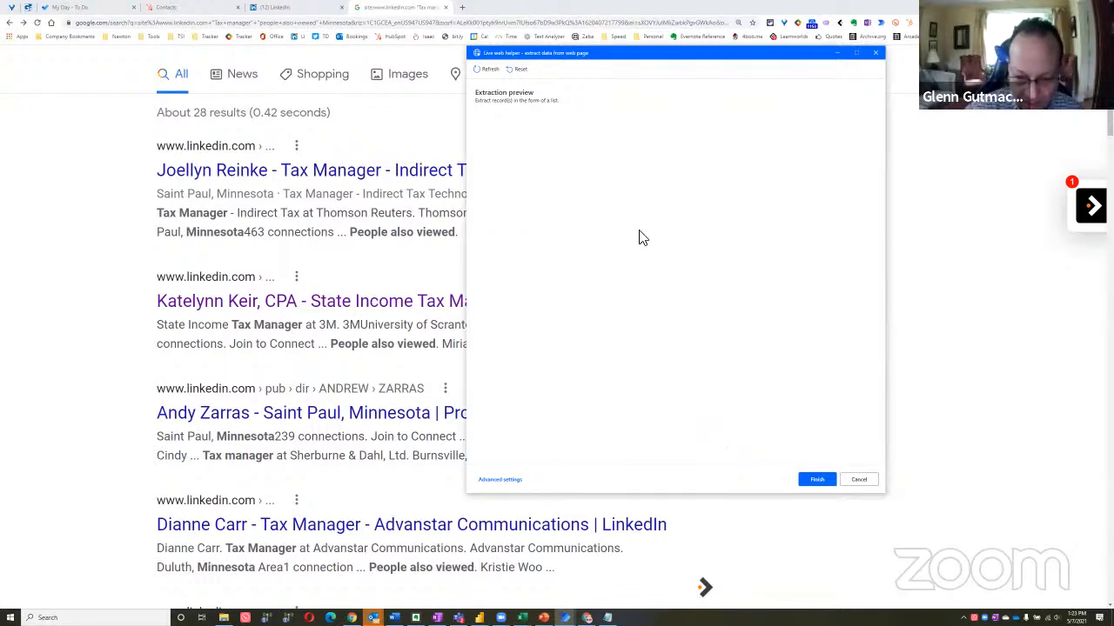
{"action": "left_click", "coordinate": [816, 482]}
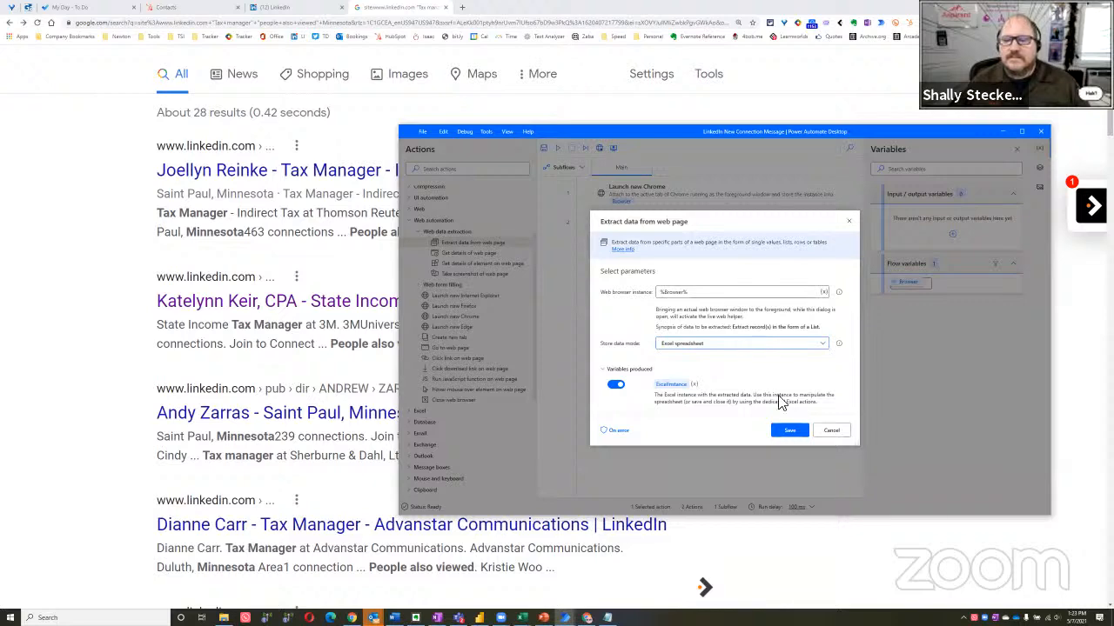
{"action": "left_click", "coordinate": [787, 432]}
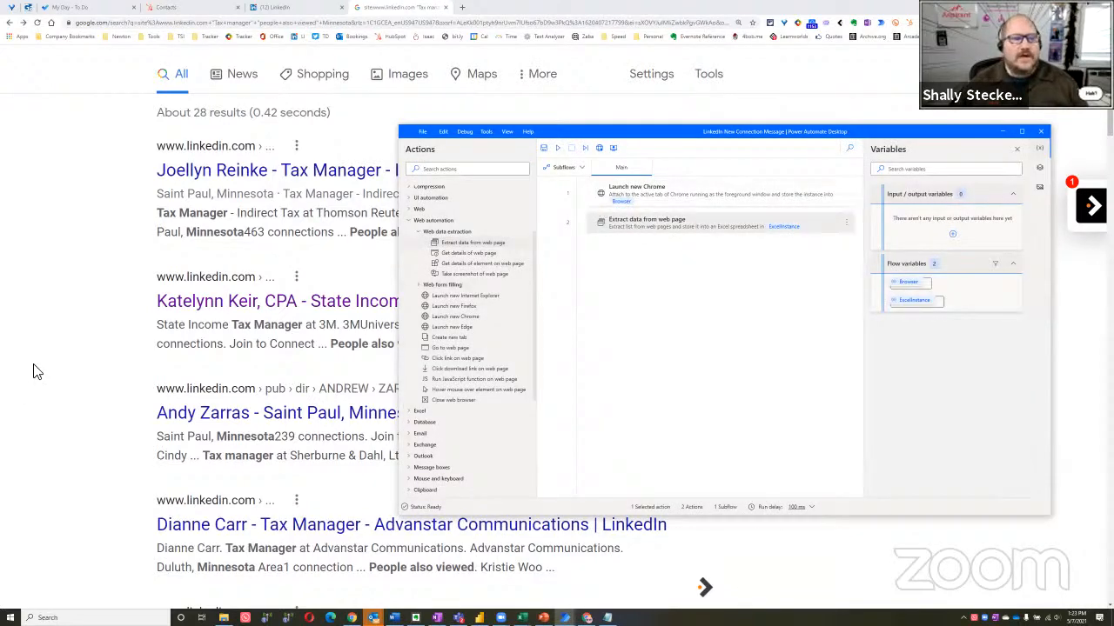
Run the flow with the Google results page in the foreground and check the outcome in the flow designer
{"action": "left_click", "coordinate": [77, 325]}
{"action": "key", "text": "alt+Tab"}
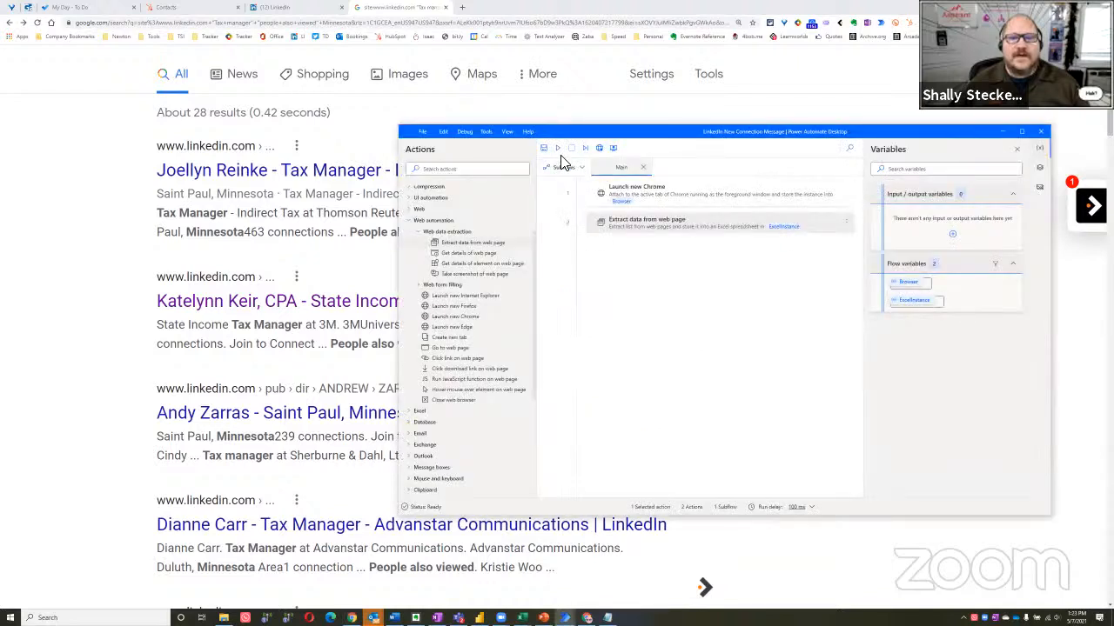
{"action": "left_click", "coordinate": [557, 148]}
{"action": "left_click", "coordinate": [48, 274]}
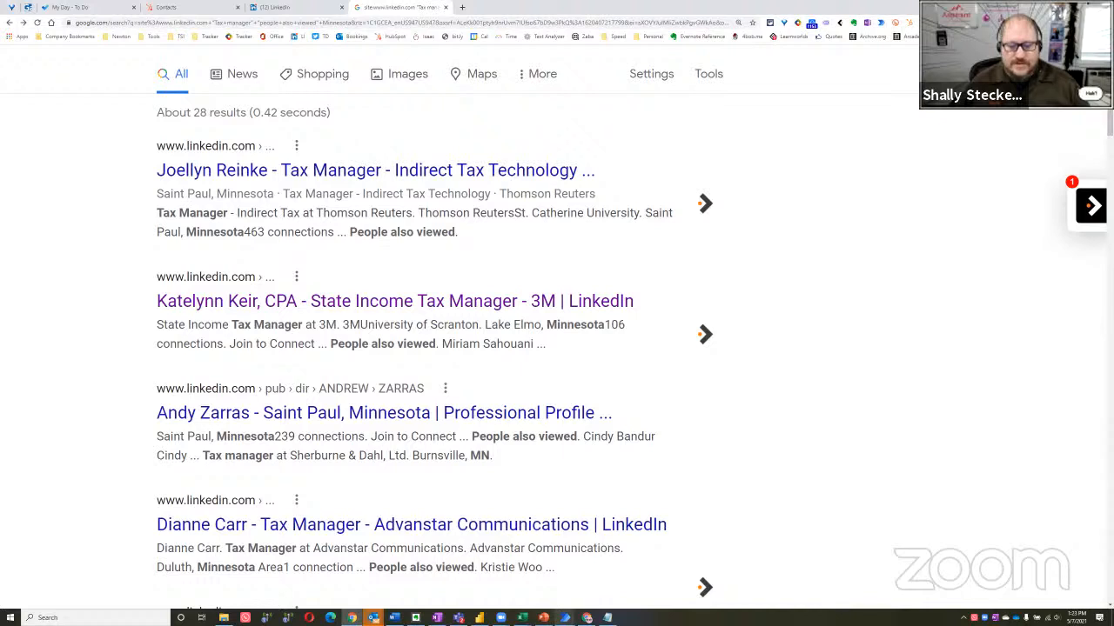
{"action": "mouse_move", "coordinate": [565, 618]}
{"action": "left_click", "coordinate": [601, 581]}
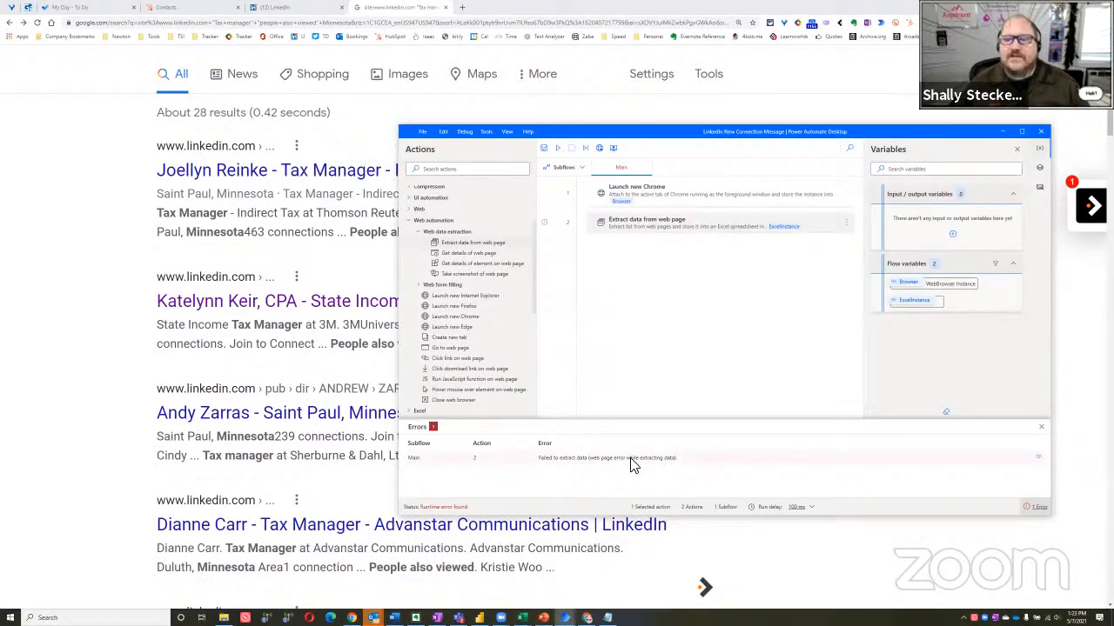
{"action": "left_click", "coordinate": [1044, 433]}
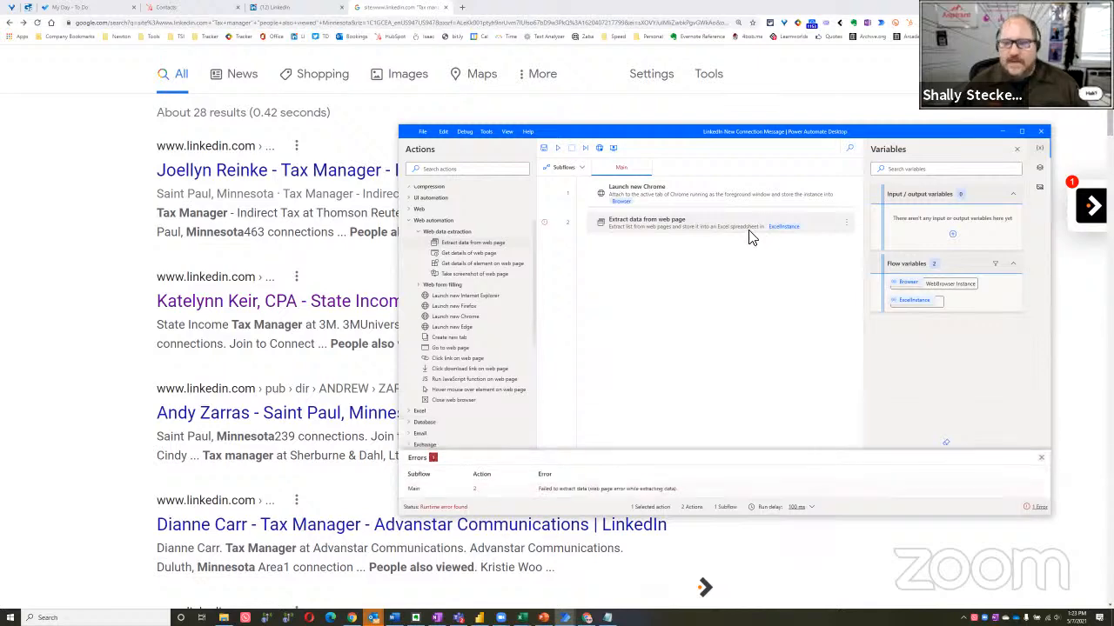
Reopen the Extract data from web page action and examine its advanced extraction settings, including the available extract types, without changing them
{"action": "double_click", "coordinate": [700, 231]}
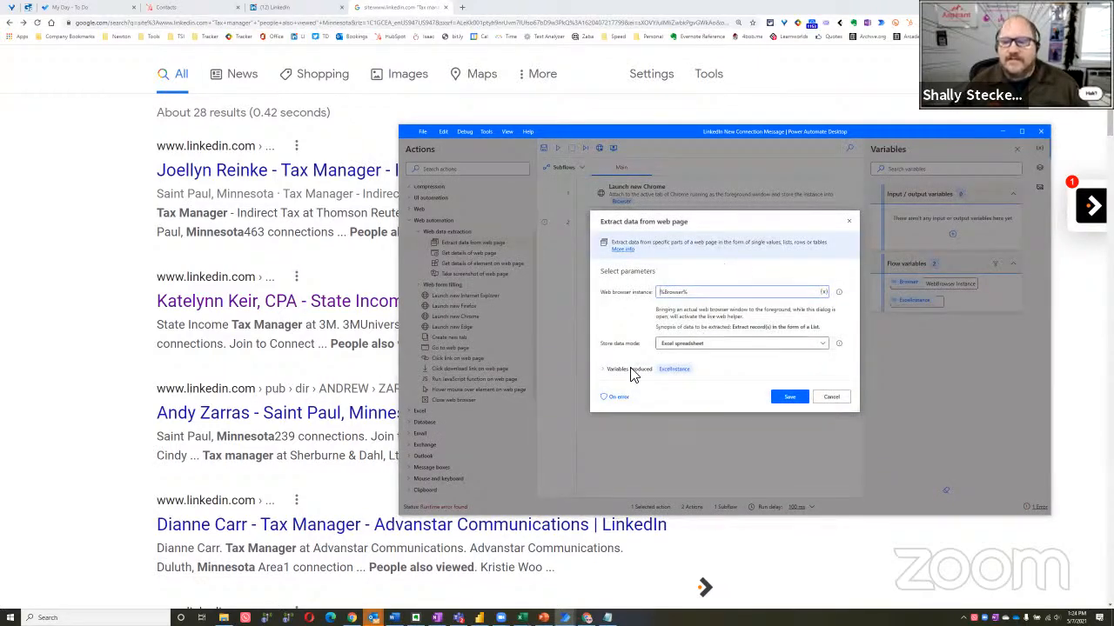
{"action": "left_click", "coordinate": [604, 378]}
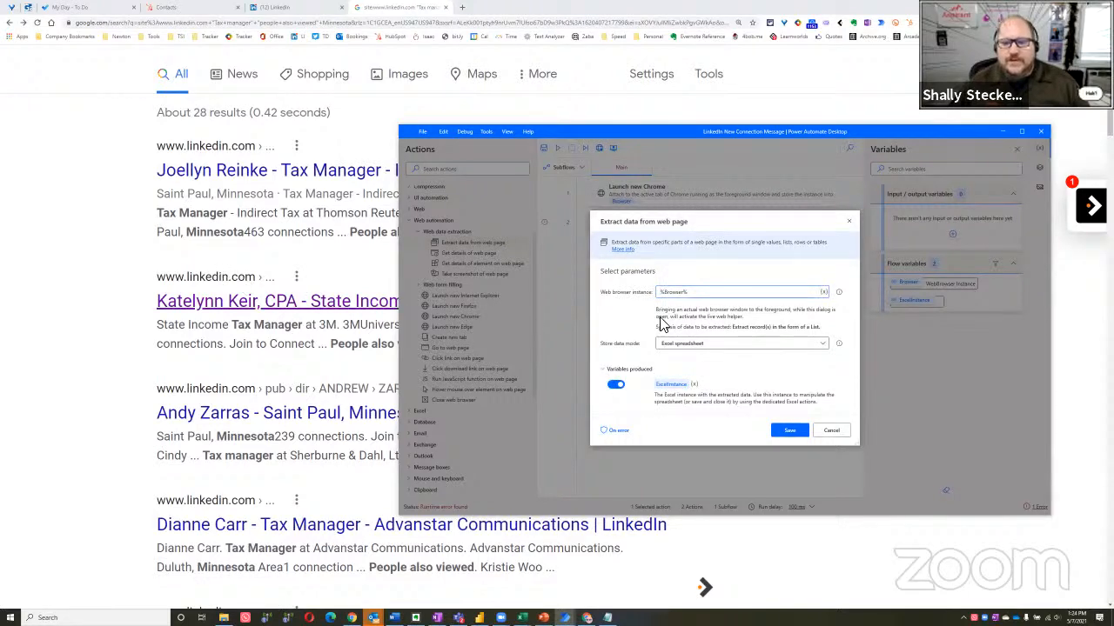
{"action": "left_click", "coordinate": [73, 275]}
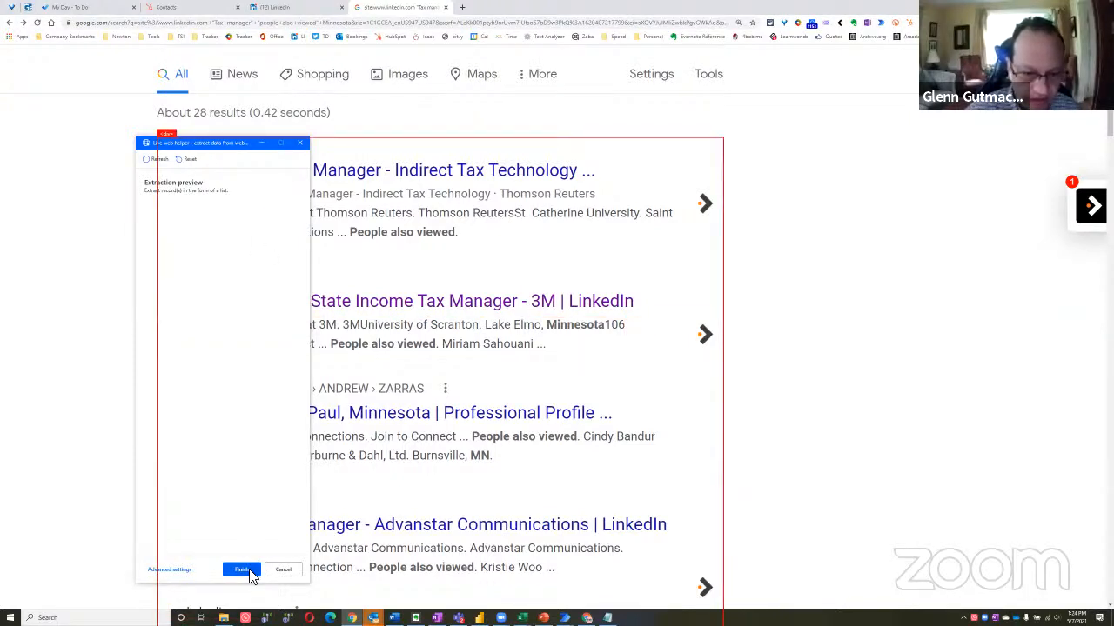
{"action": "left_click", "coordinate": [158, 570]}
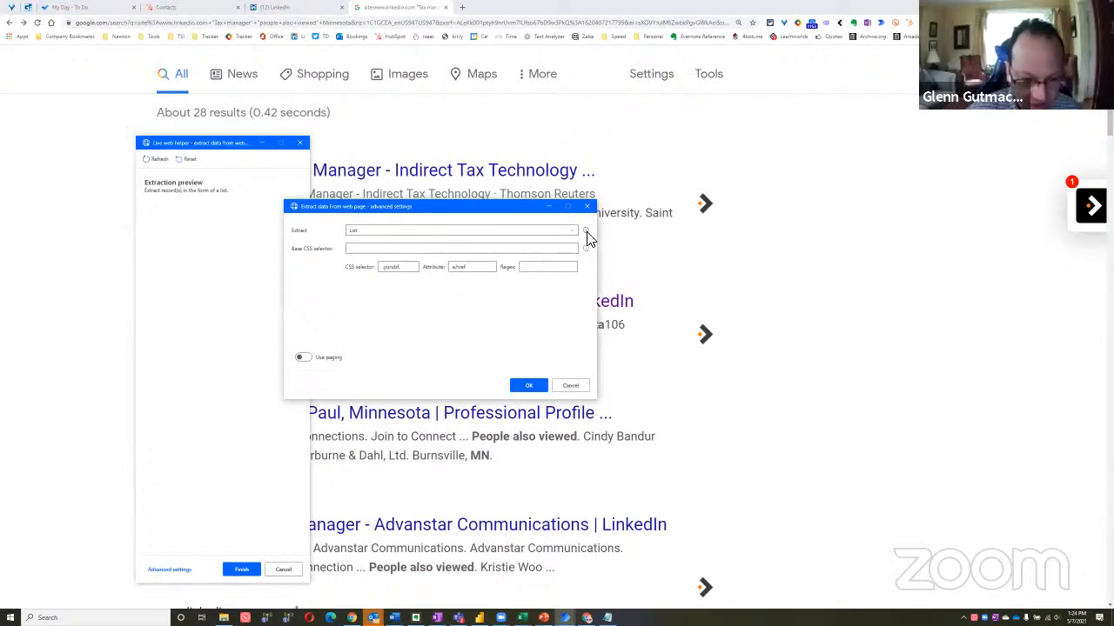
{"action": "left_click", "coordinate": [570, 235]}
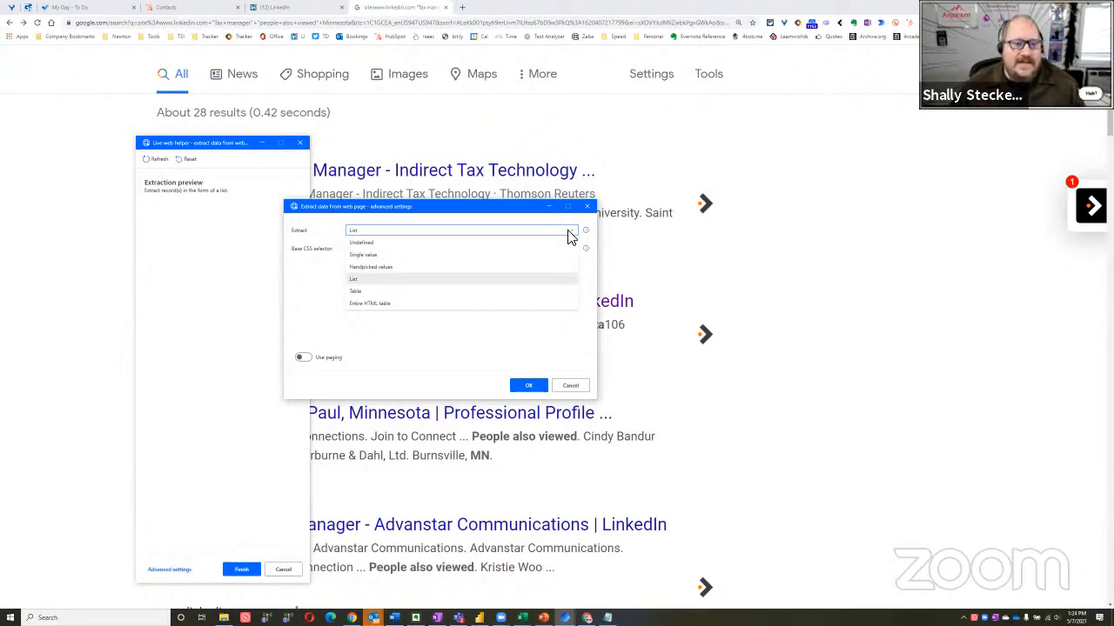
{"action": "left_click", "coordinate": [385, 281]}
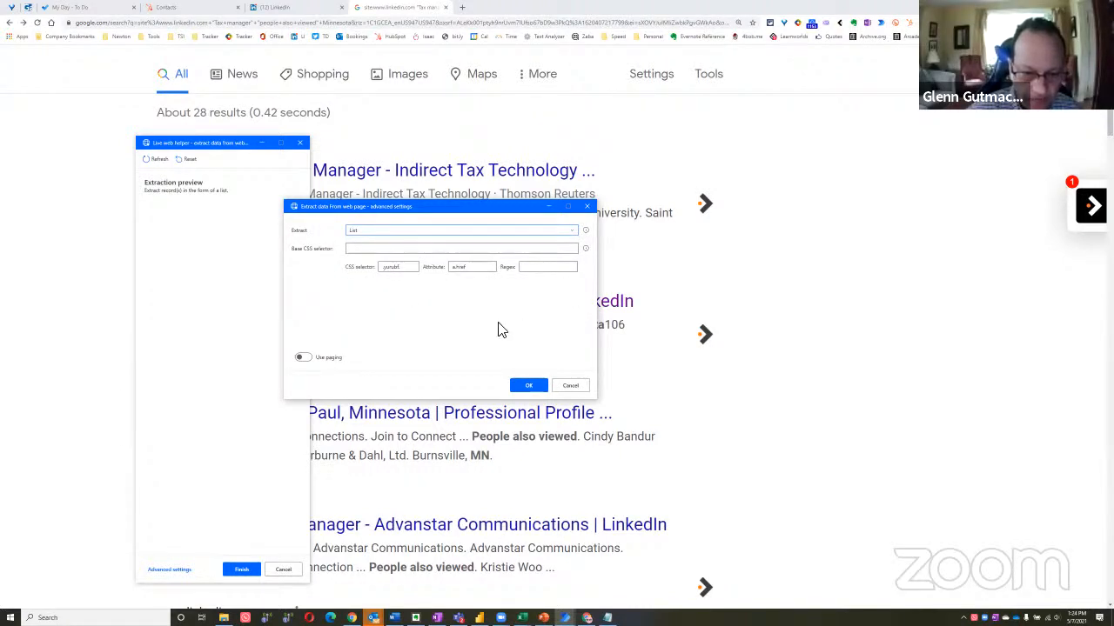
{"action": "left_click", "coordinate": [549, 250]}
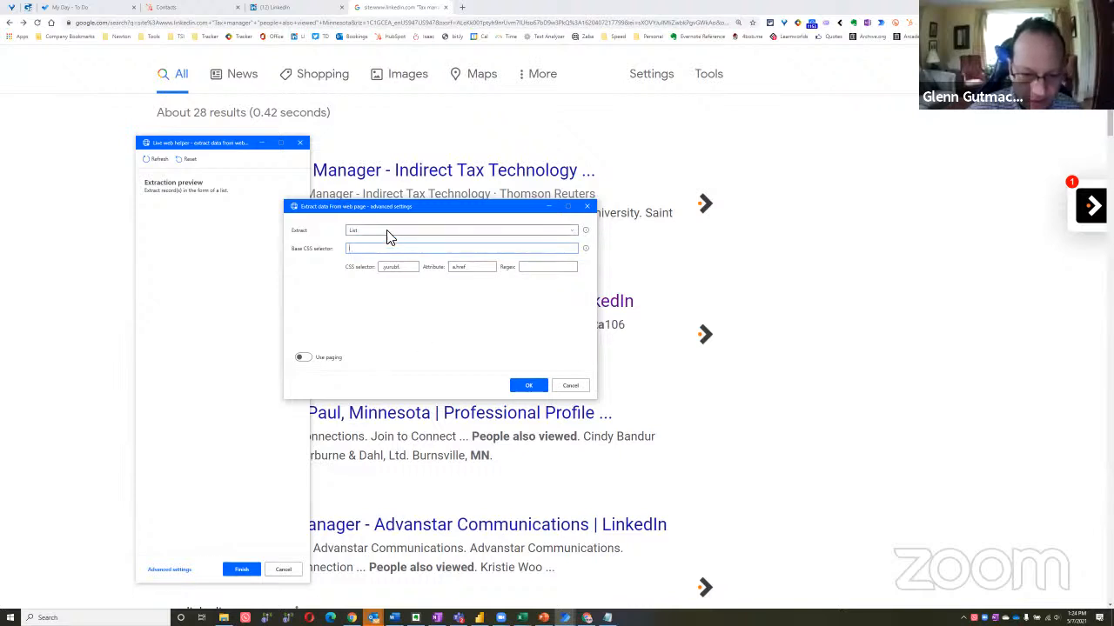
{"action": "left_click", "coordinate": [570, 387]}
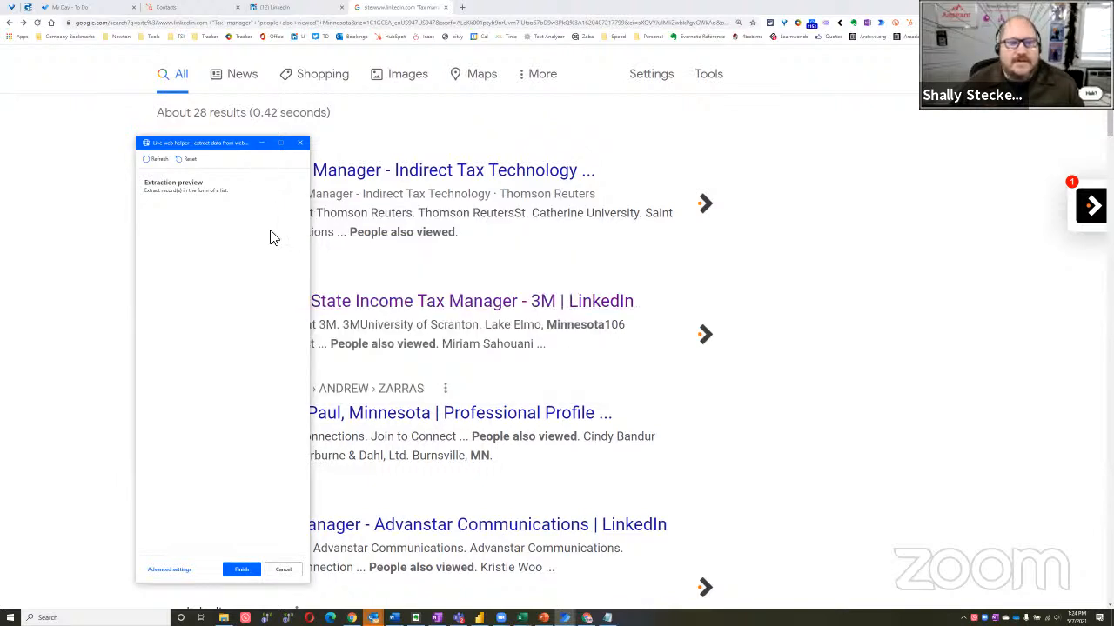
{"action": "left_click", "coordinate": [284, 570]}
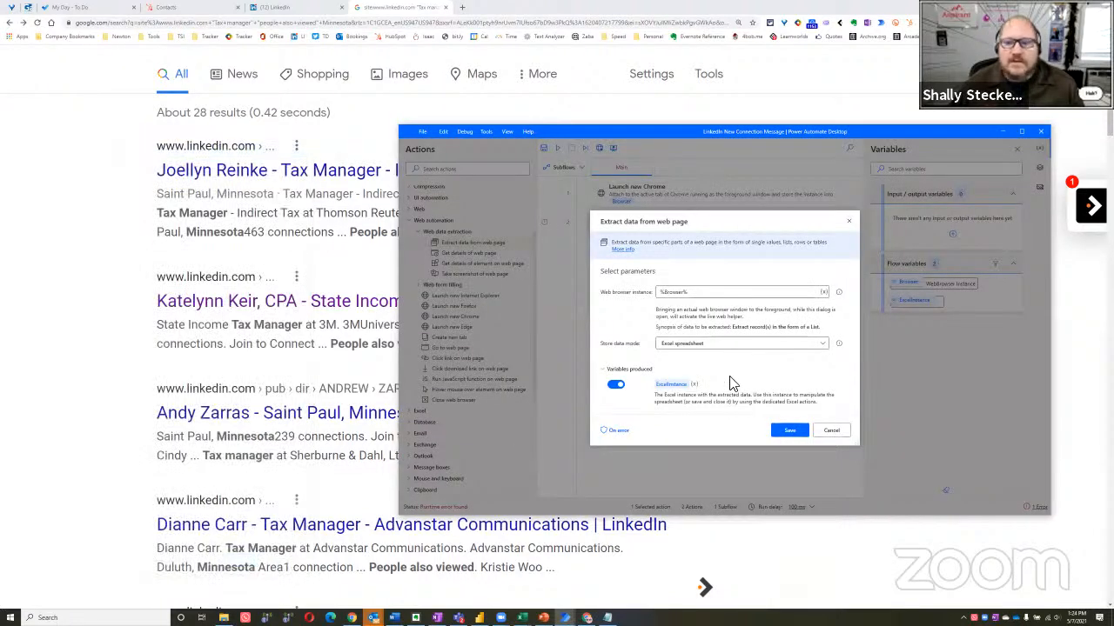
{"action": "left_click_drag", "start_coordinate": [729, 229], "coordinate": [643, 212]}
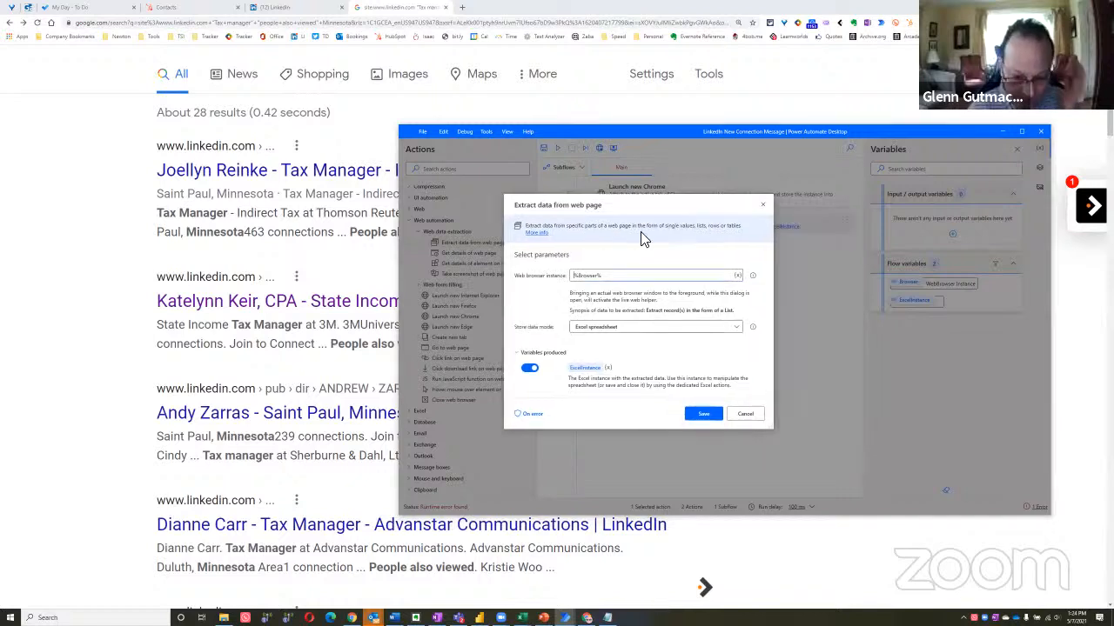
Open the online documentation for the Extract data from web page action and cancel the action's settings dialog
{"action": "left_click", "coordinate": [536, 232]}
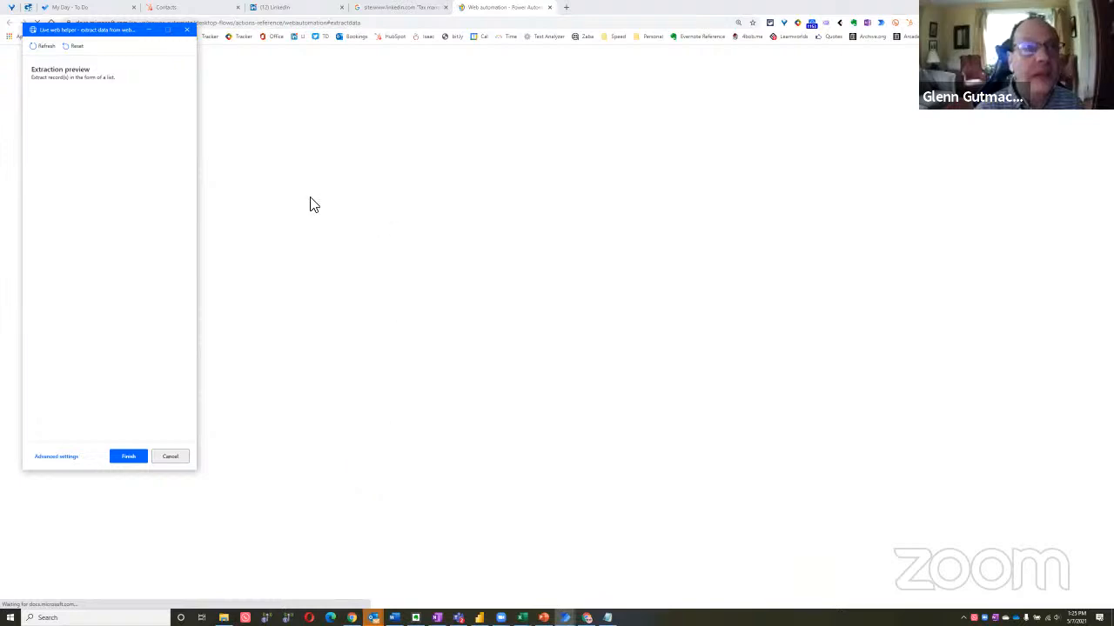
{"action": "key", "text": "alt+Tab"}
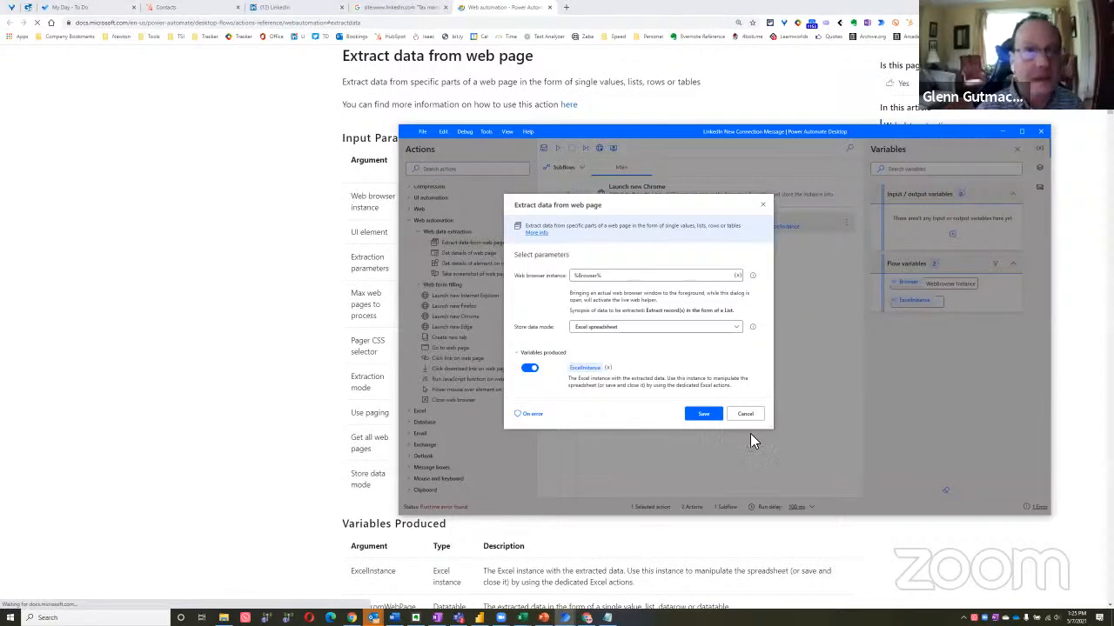
{"action": "left_click", "coordinate": [747, 414]}
{"action": "left_click", "coordinate": [174, 299]}
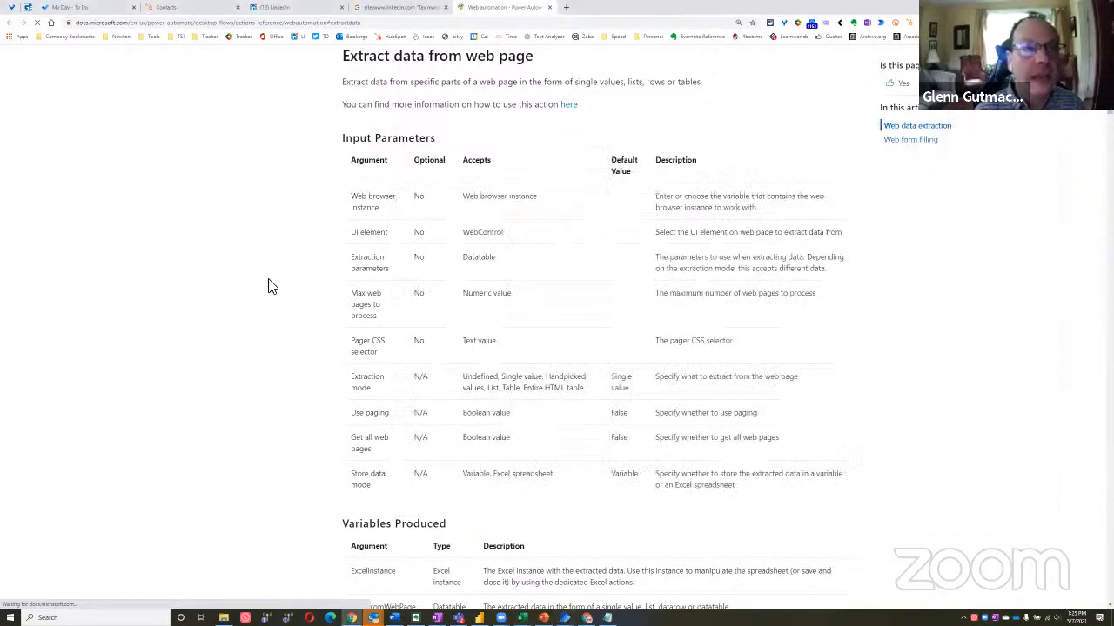
Examine the web automation reference page, covering the data extraction actions, their parameters and exceptions, down to the Web form filling section
{"action": "key", "text": "ctrl+plus"}
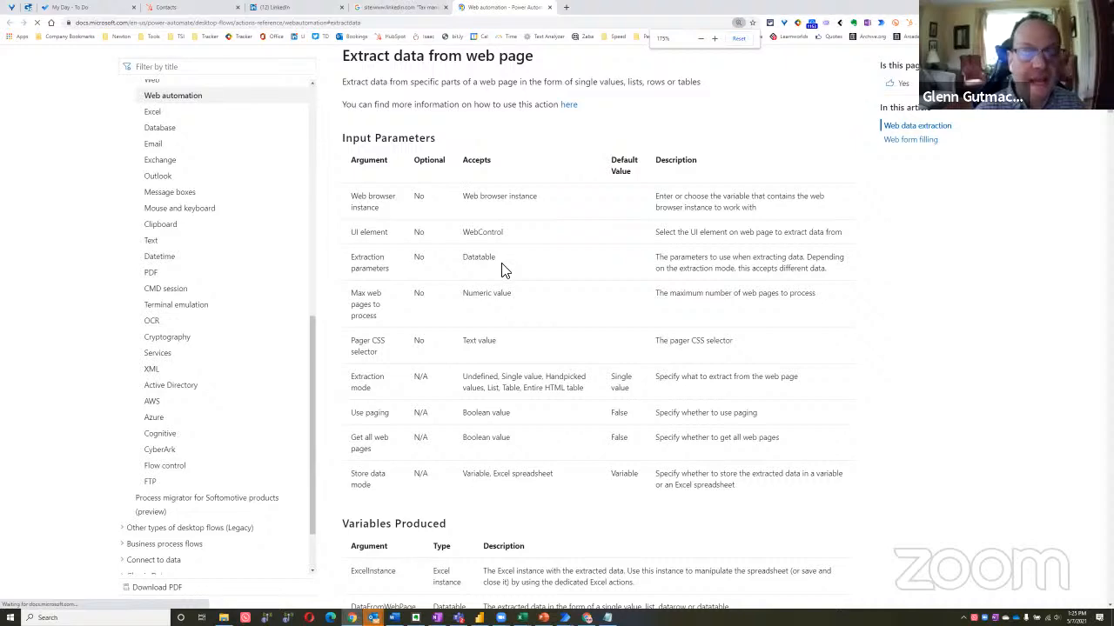
{"action": "key", "text": "ctrl+minus"}
{"action": "scroll", "coordinate": [461, 237], "scroll_direction": "down", "scroll_amount": 3}
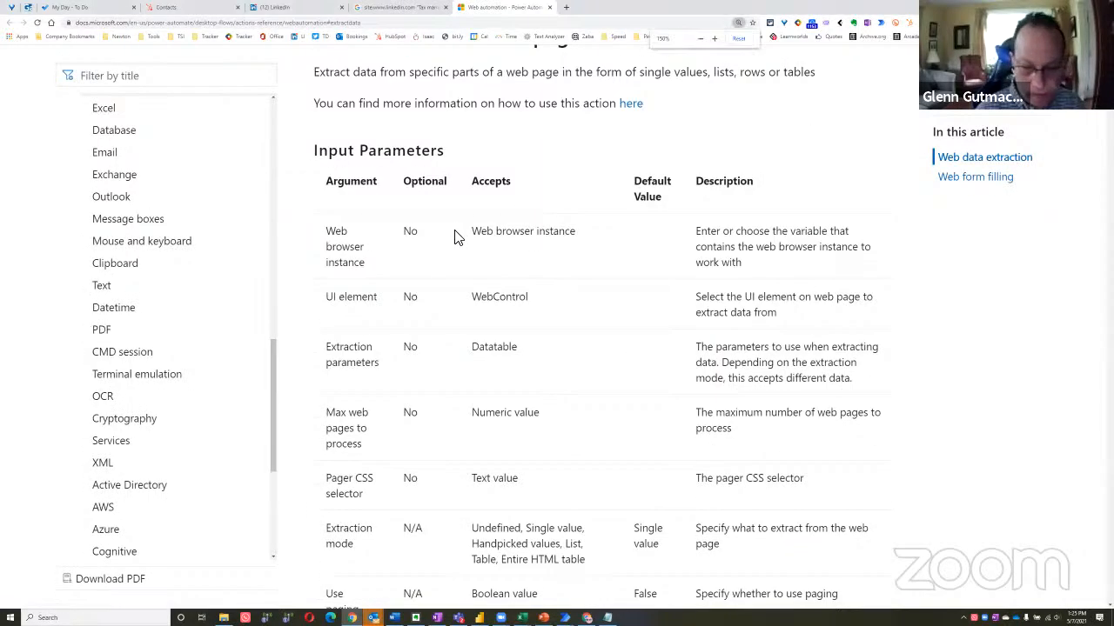
{"action": "key", "text": "ctrl+minus"}
{"action": "scroll", "coordinate": [455, 323], "scroll_direction": "down", "scroll_amount": 3}
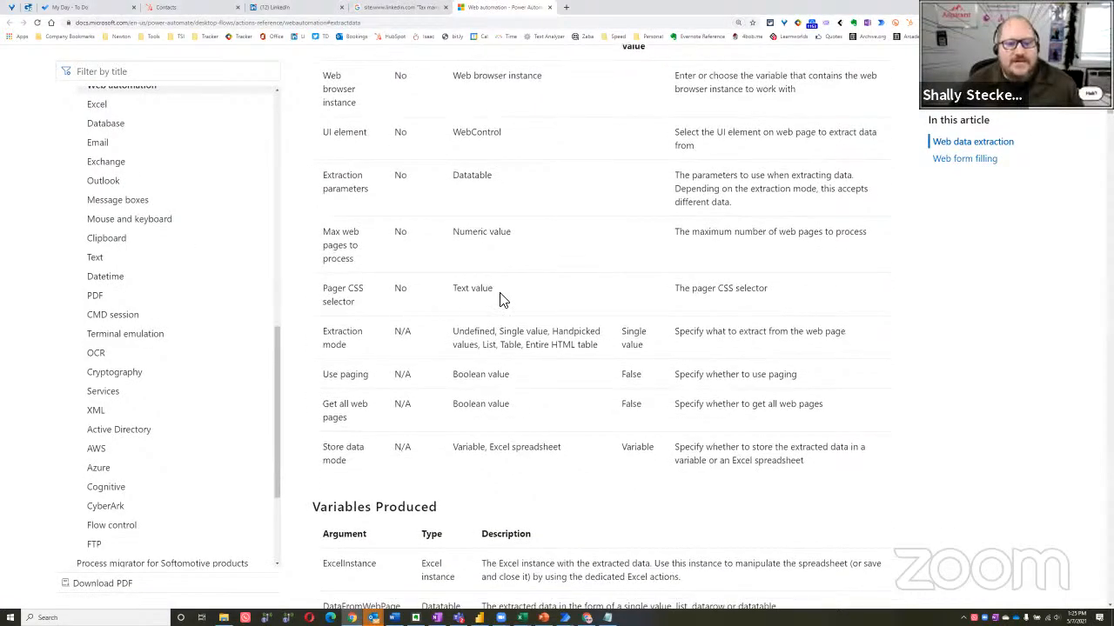
{"action": "scroll", "coordinate": [574, 287], "scroll_direction": "down", "scroll_amount": 1}
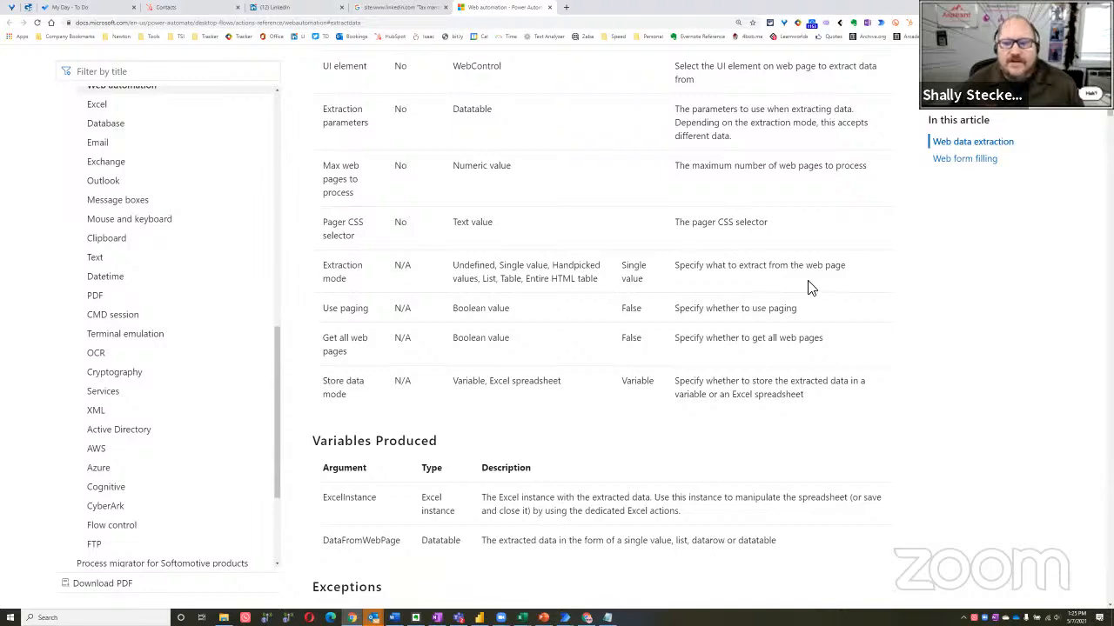
{"action": "scroll", "coordinate": [537, 315], "scroll_direction": "down", "scroll_amount": 6}
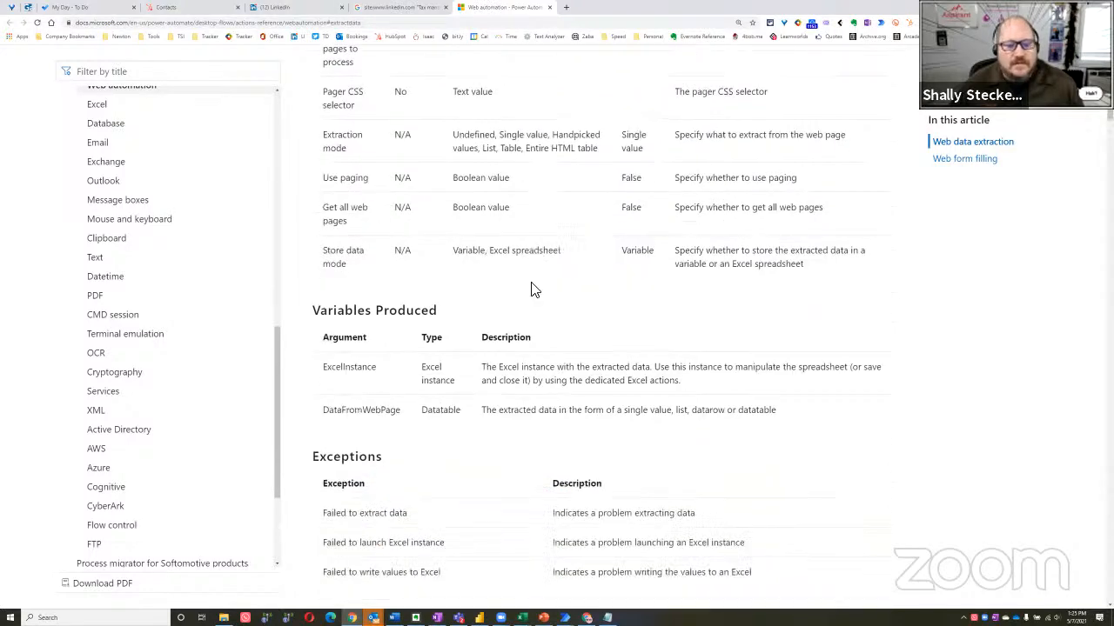
{"action": "scroll", "coordinate": [537, 280], "scroll_direction": "down", "scroll_amount": 15}
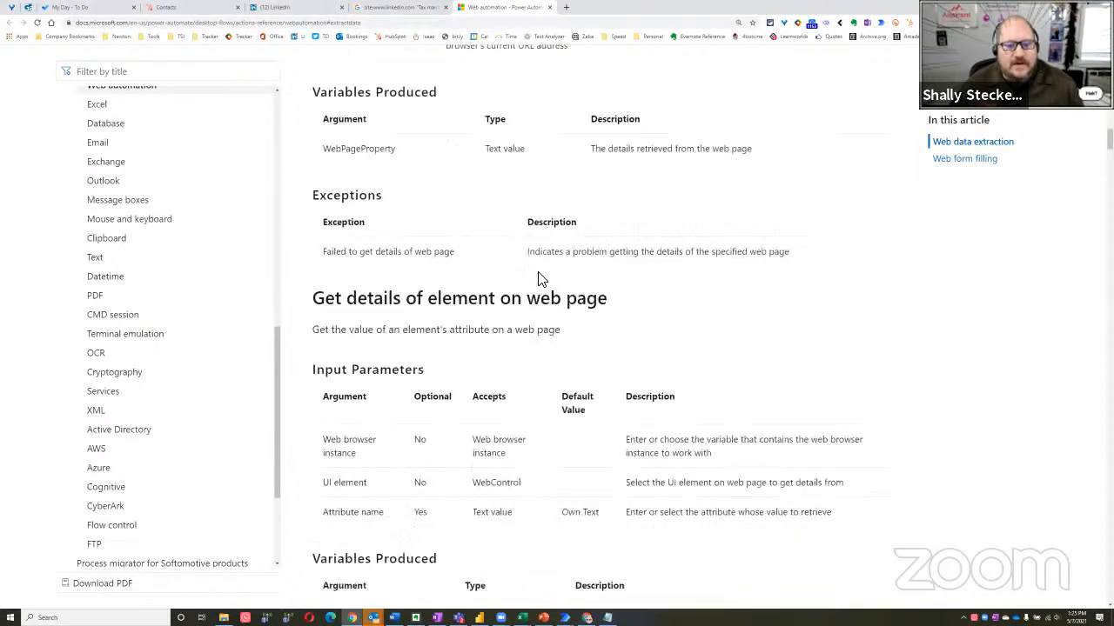
{"action": "scroll", "coordinate": [537, 277], "scroll_direction": "down", "scroll_amount": 2}
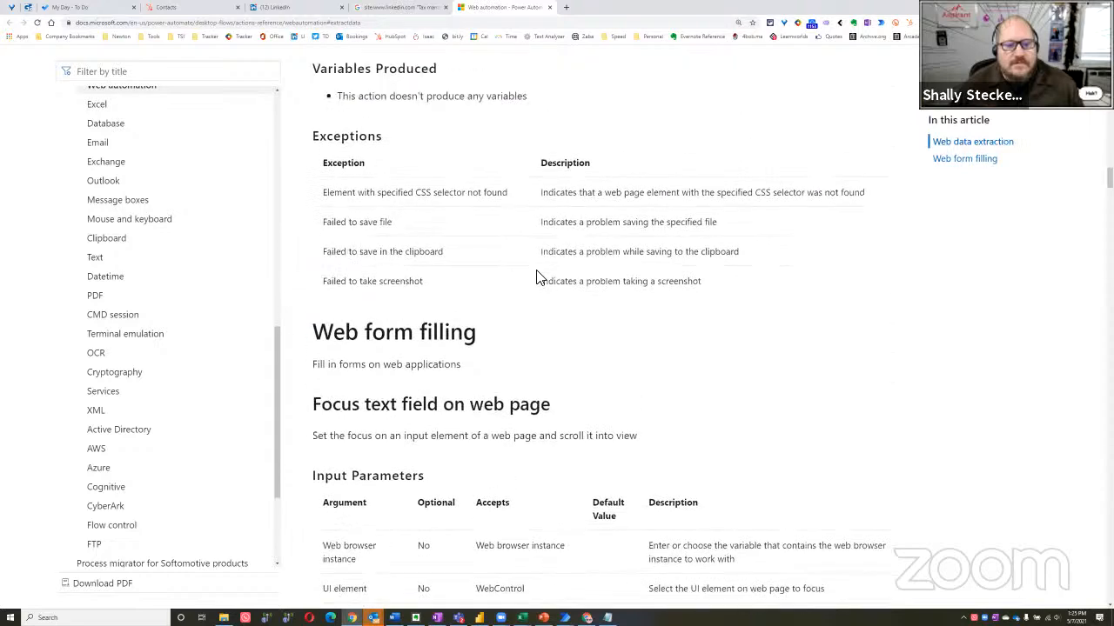
{"action": "scroll", "coordinate": [517, 281], "scroll_direction": "up", "scroll_amount": 12}
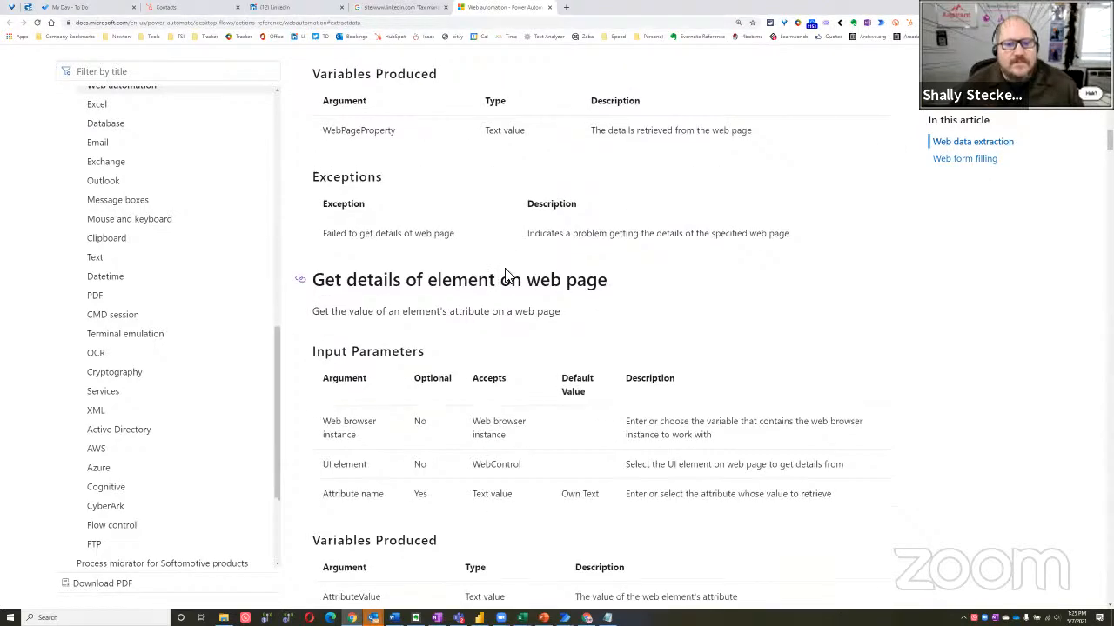
{"action": "scroll", "coordinate": [510, 280], "scroll_direction": "up", "scroll_amount": 11}
{"action": "scroll", "coordinate": [517, 278], "scroll_direction": "up", "scroll_amount": 3}
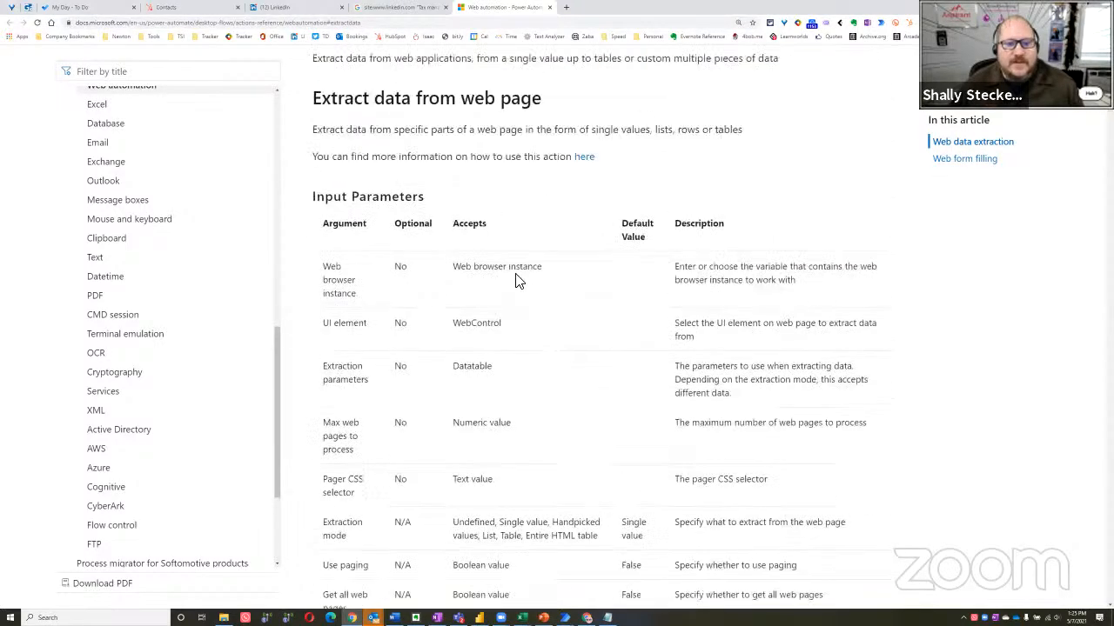
Review the Input Parameters of Extract data from web page, especially the accepted extraction modes, and close the documentation page
{"action": "scroll", "coordinate": [331, 170], "scroll_direction": "down", "scroll_amount": 1}
{"action": "left_click_drag", "start_coordinate": [324, 177], "coordinate": [497, 290]}
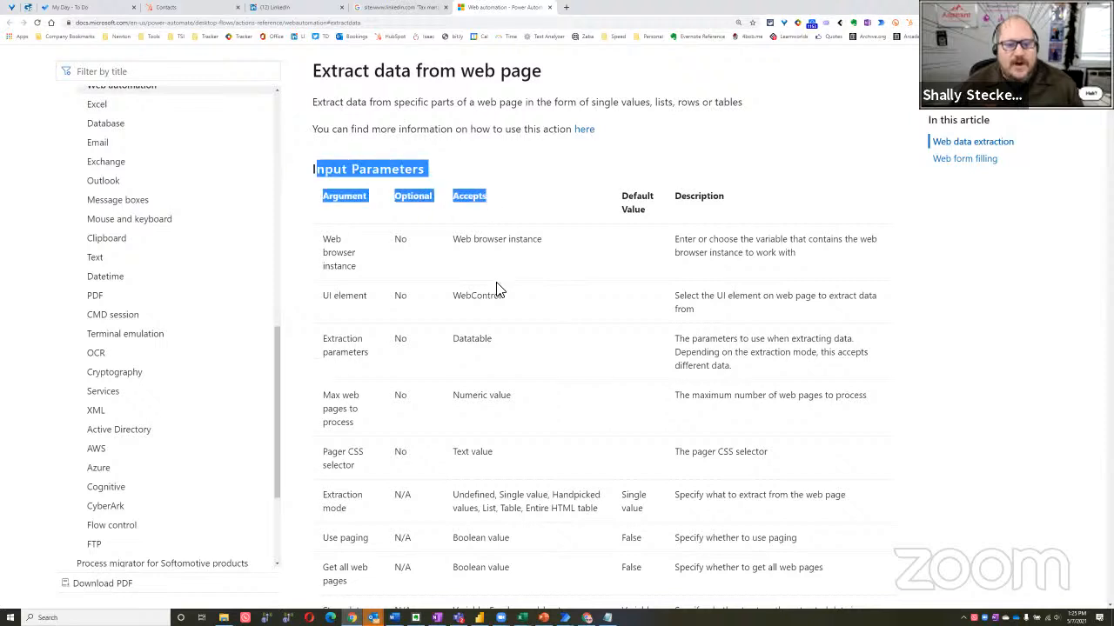
{"action": "scroll", "coordinate": [487, 283], "scroll_direction": "down", "scroll_amount": 1}
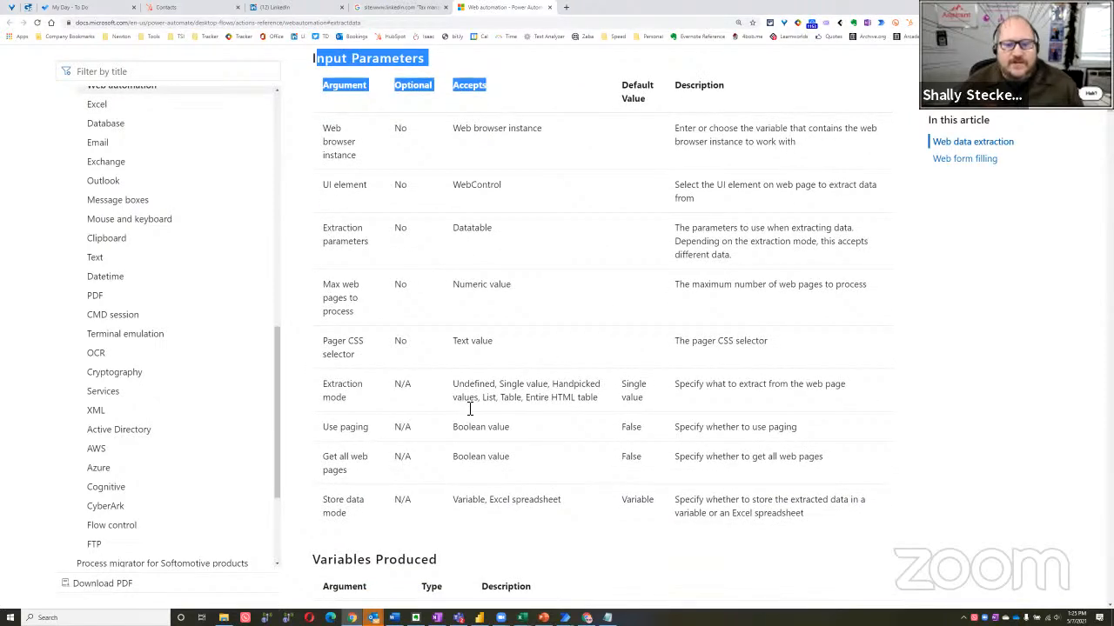
{"action": "left_click_drag", "start_coordinate": [469, 397], "coordinate": [597, 406]}
{"action": "scroll", "coordinate": [411, 439], "scroll_direction": "down", "scroll_amount": 1}
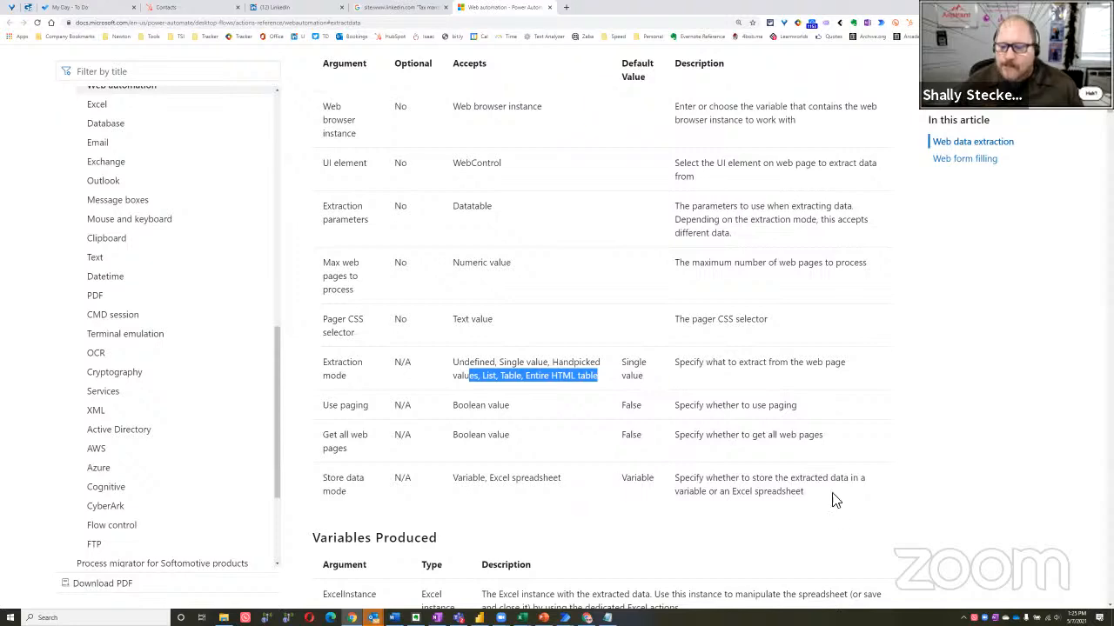
{"action": "scroll", "coordinate": [729, 316], "scroll_direction": "up", "scroll_amount": 1}
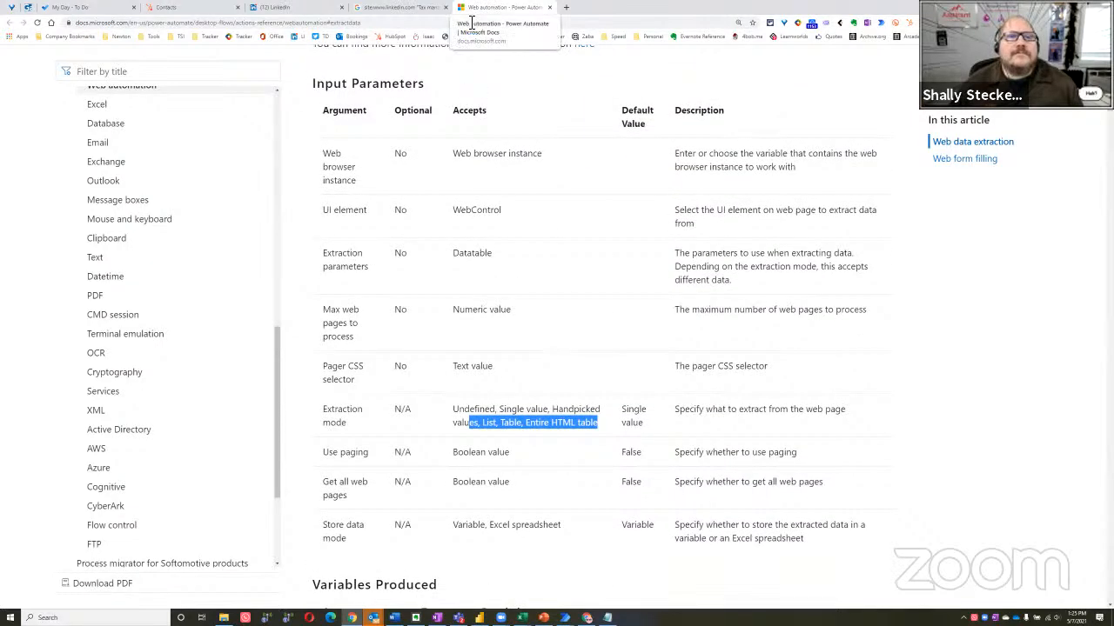
{"action": "left_click_drag", "start_coordinate": [469, 11], "coordinate": [461, 13]}
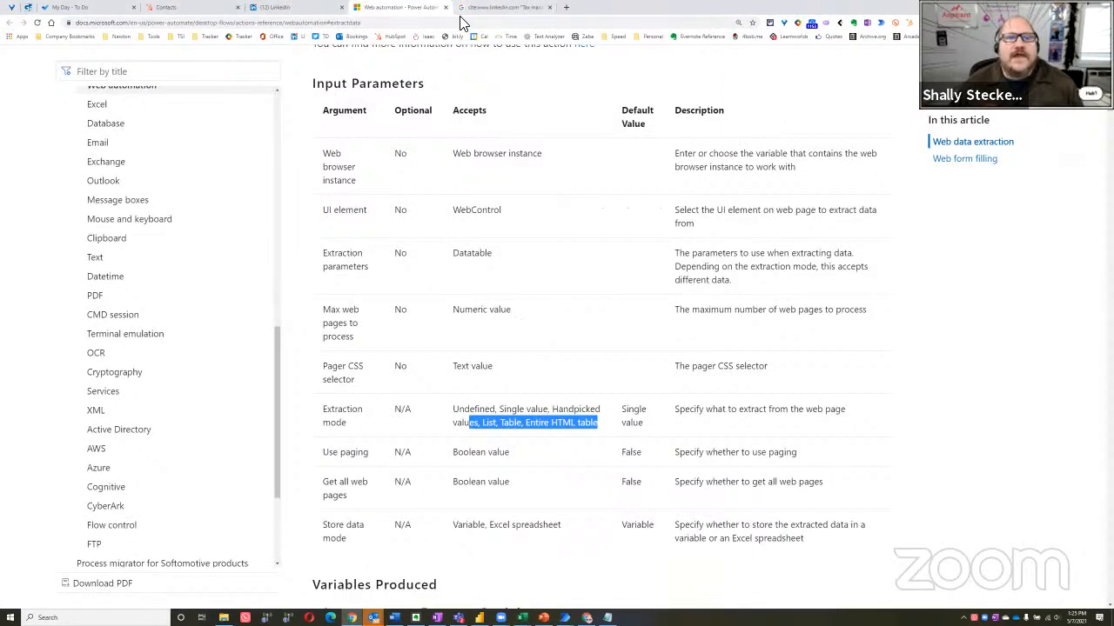
{"action": "key", "text": "ctrl+w"}
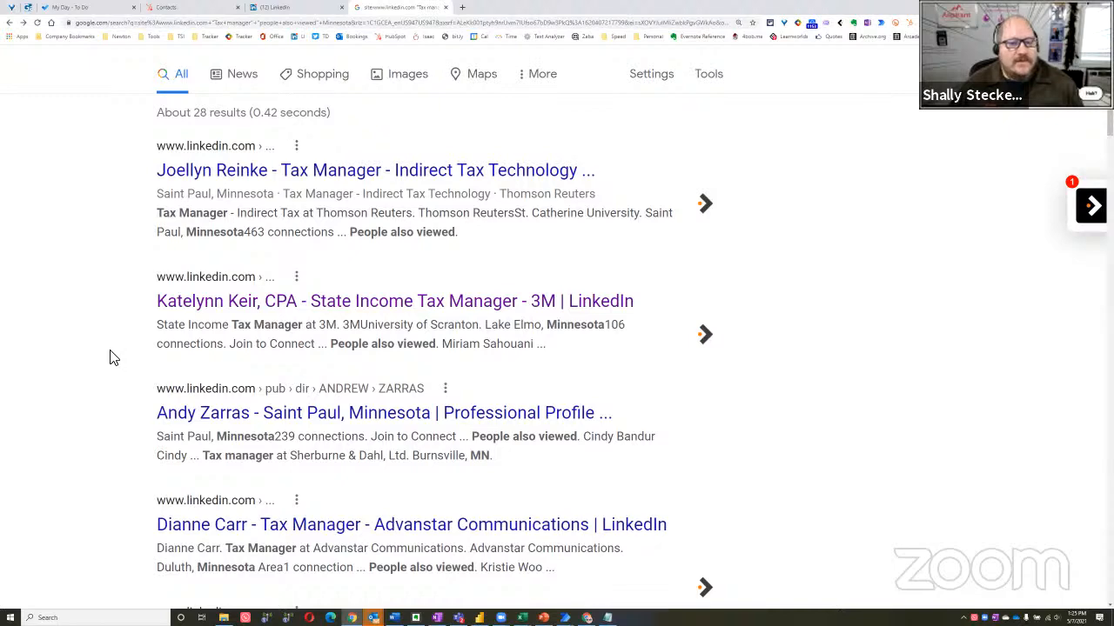
Check the flow in the Power Automate Desktop designer, return to Chrome and reload the Google results page
{"action": "key", "text": "ctrl+minus"}
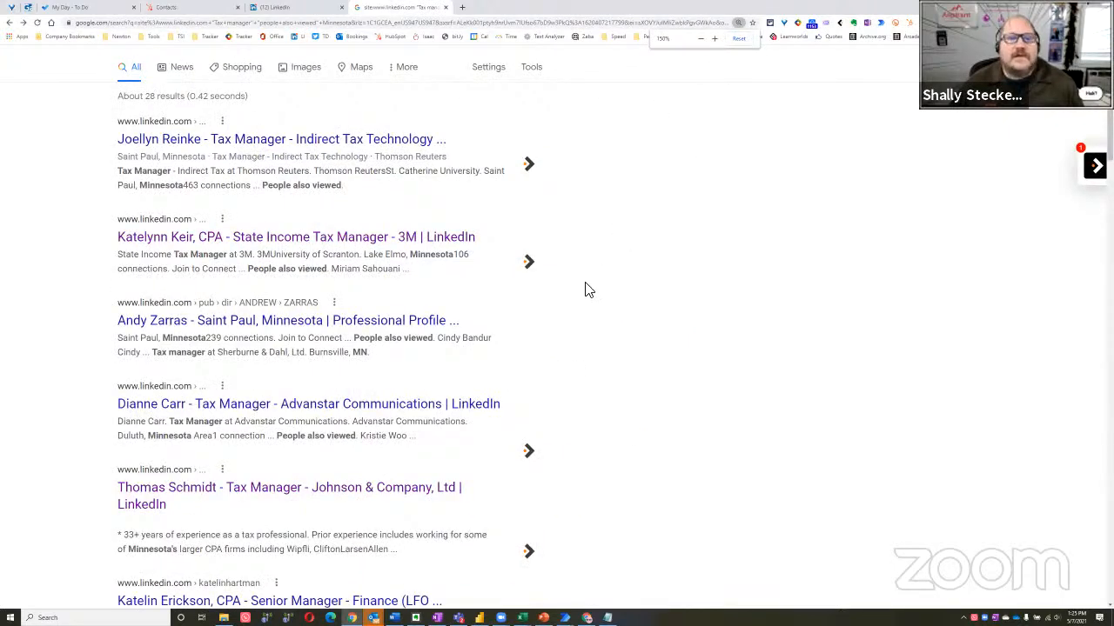
{"action": "mouse_move", "coordinate": [565, 618]}
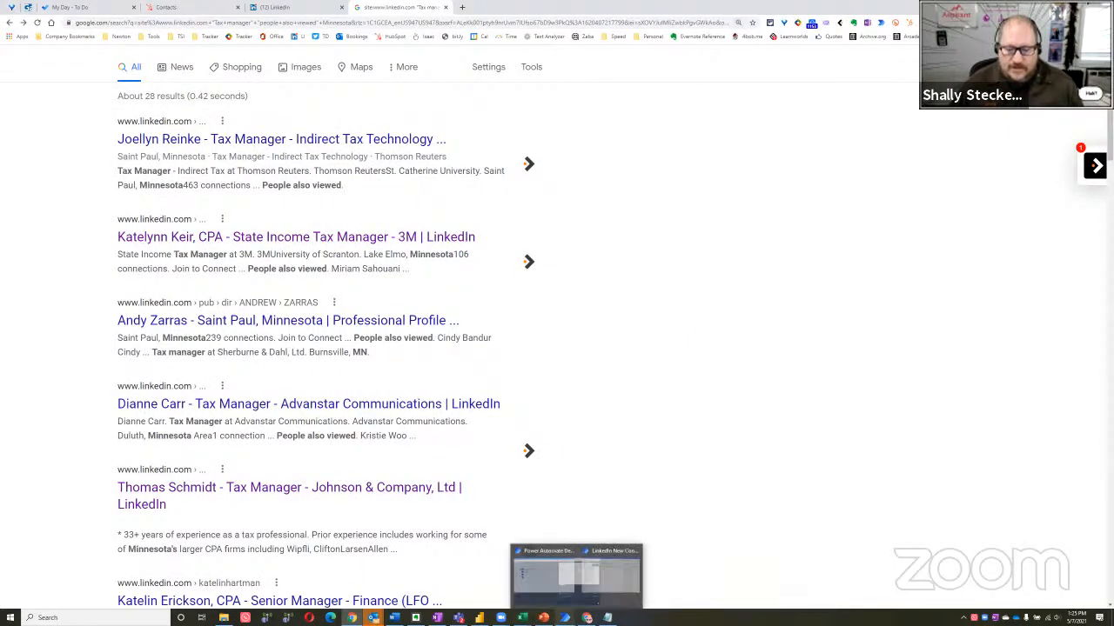
{"action": "left_click", "coordinate": [592, 598]}
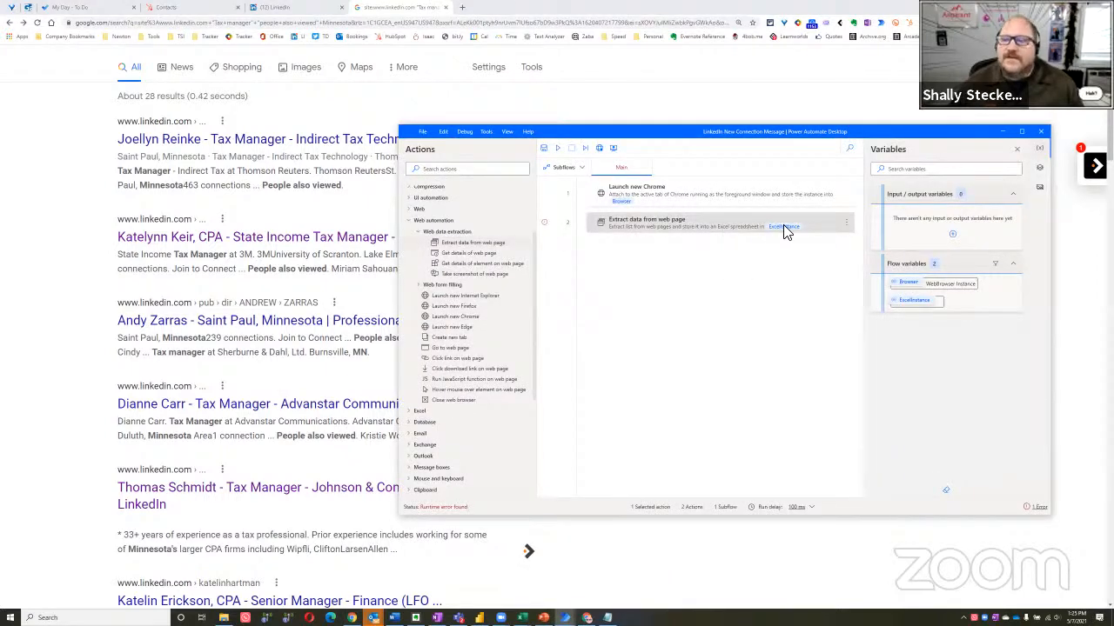
{"action": "left_click", "coordinate": [87, 174]}
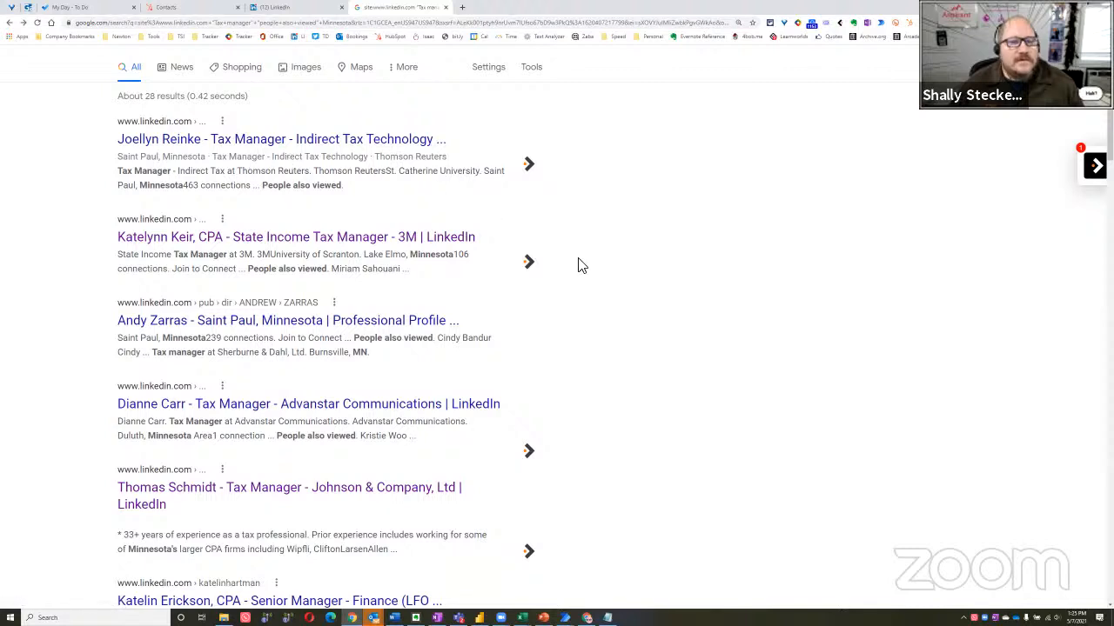
{"action": "key", "text": "F5"}
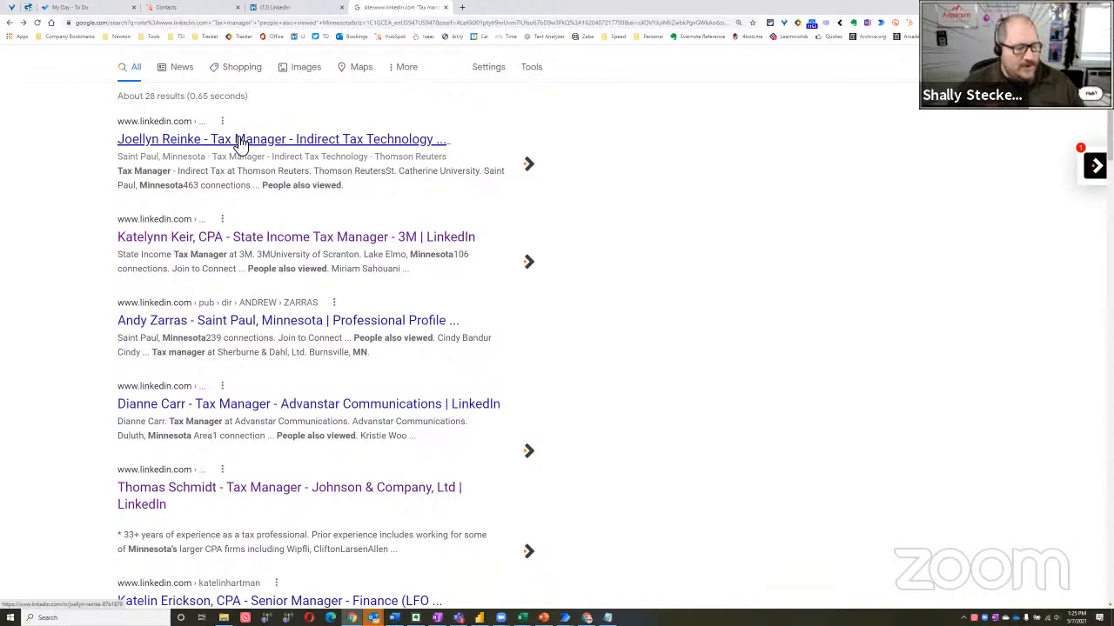
Inspect the title link of the first search result in the developer tools and enlarge the inspector area
{"action": "right_click", "coordinate": [235, 144]}
{"action": "left_click", "coordinate": [283, 286]}
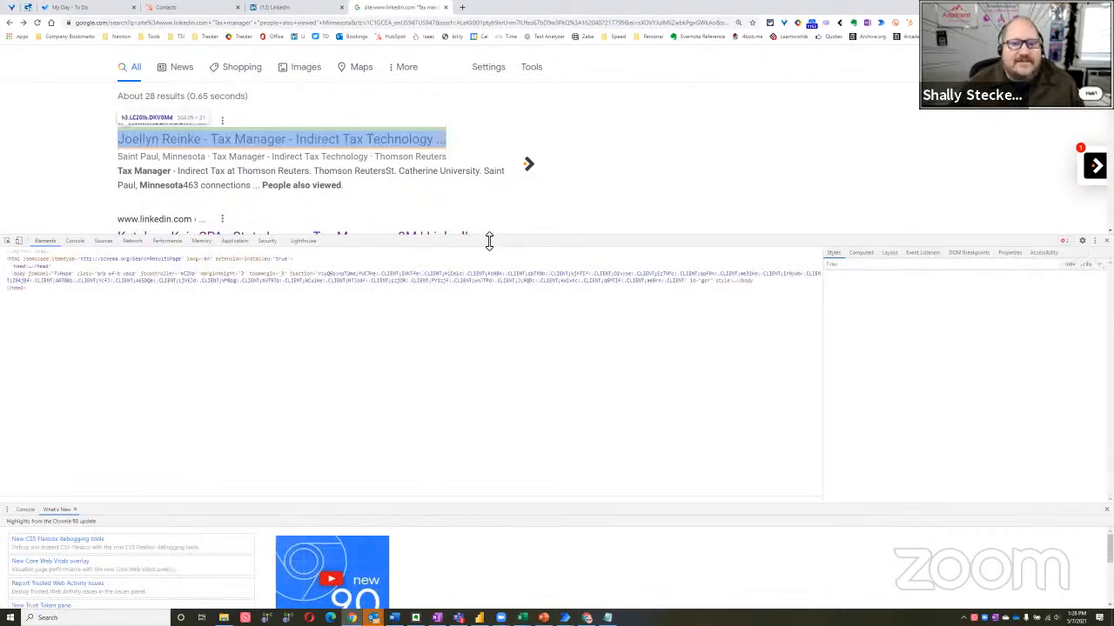
{"action": "left_click_drag", "start_coordinate": [515, 174], "coordinate": [527, 163]}
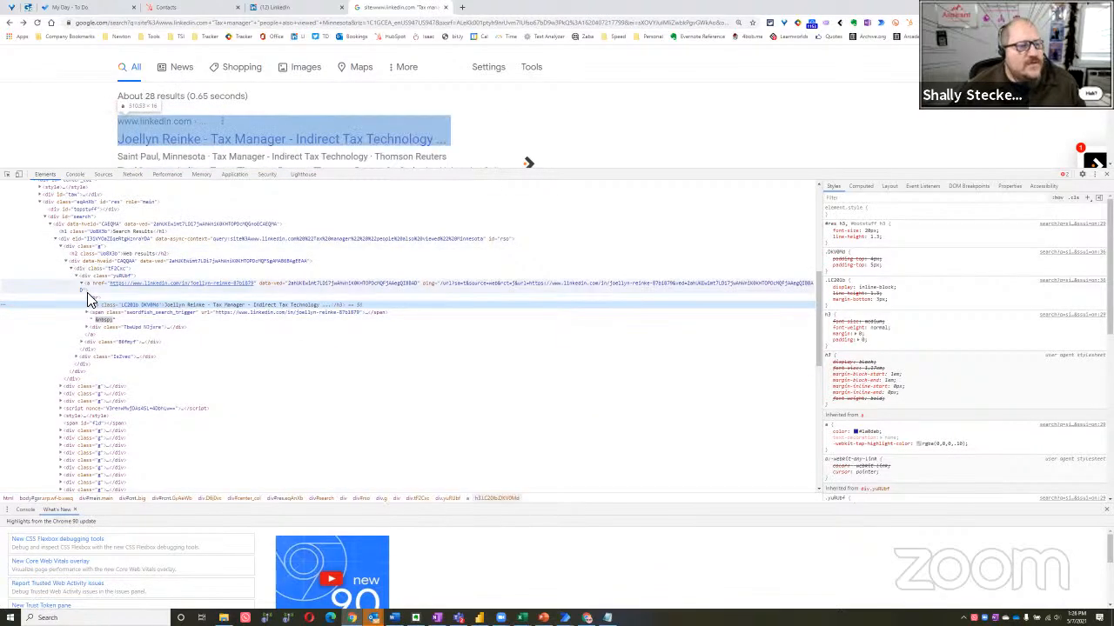
Examine the element tree around the first search result and select its div with class yuRUbf
{"action": "scroll", "coordinate": [68, 278], "scroll_direction": "up", "scroll_amount": 1}
{"action": "scroll", "coordinate": [52, 257], "scroll_direction": "up", "scroll_amount": 5}
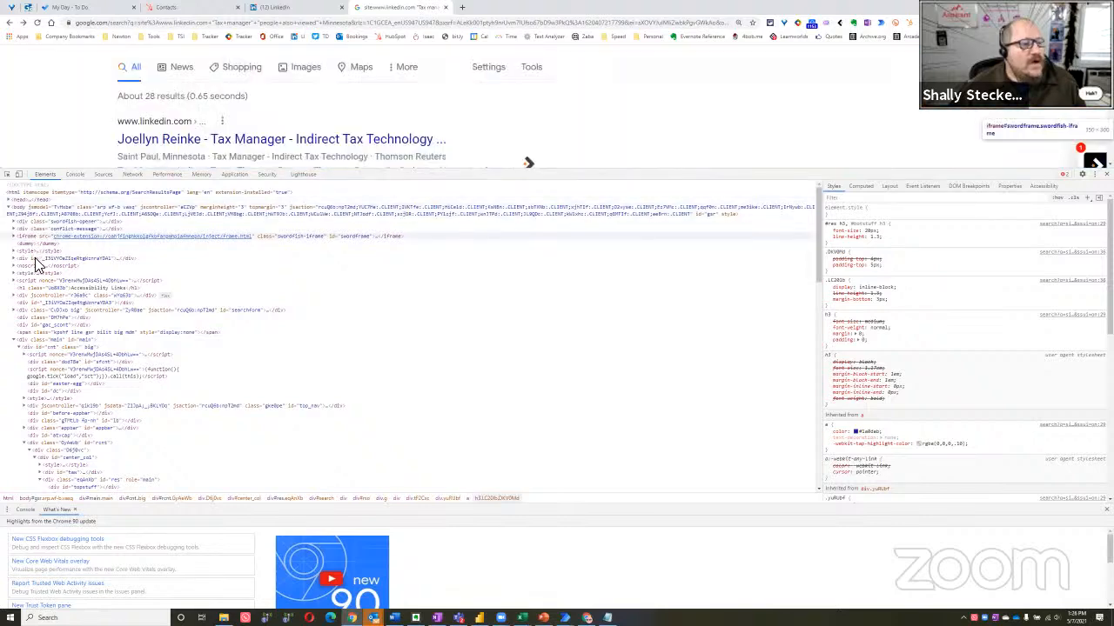
{"action": "scroll", "coordinate": [38, 285], "scroll_direction": "down", "scroll_amount": 3}
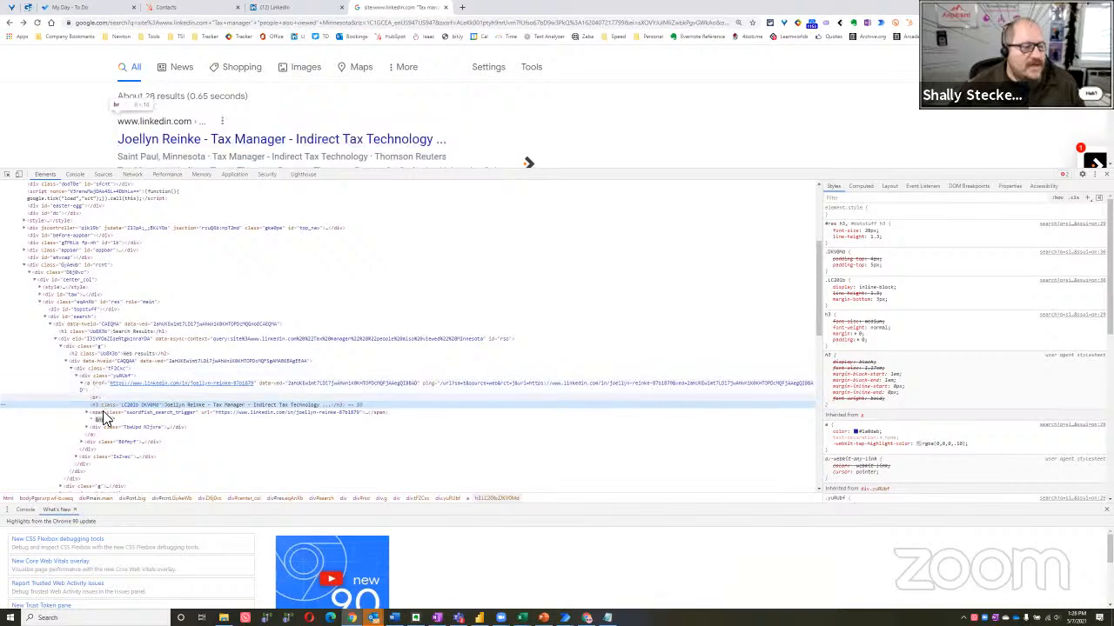
{"action": "scroll", "coordinate": [104, 408], "scroll_direction": "down", "scroll_amount": 1}
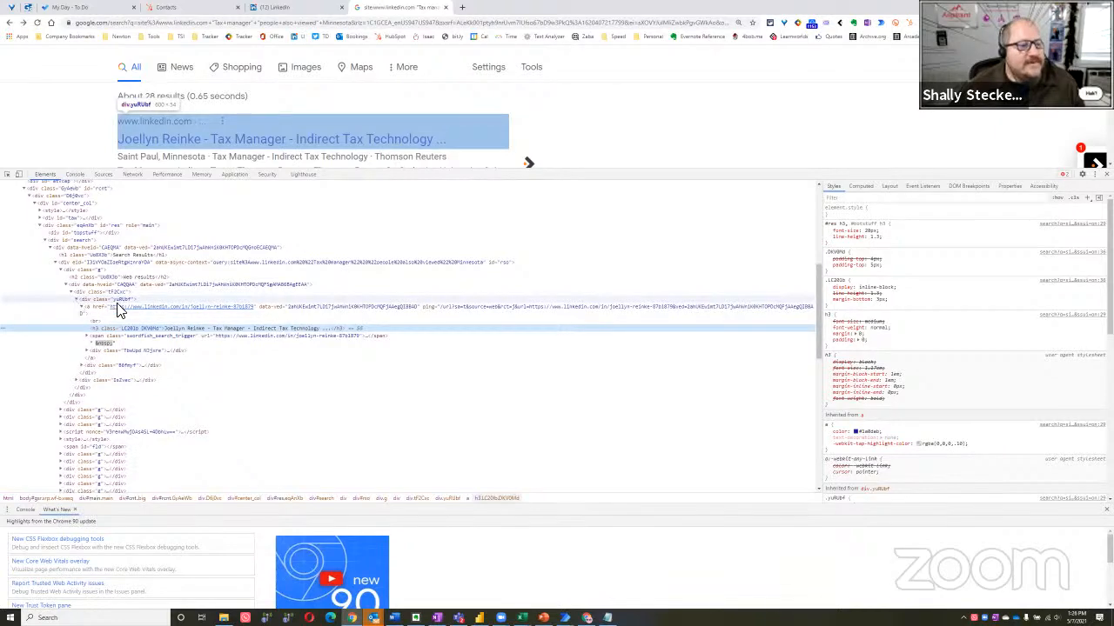
{"action": "left_click", "coordinate": [122, 300]}
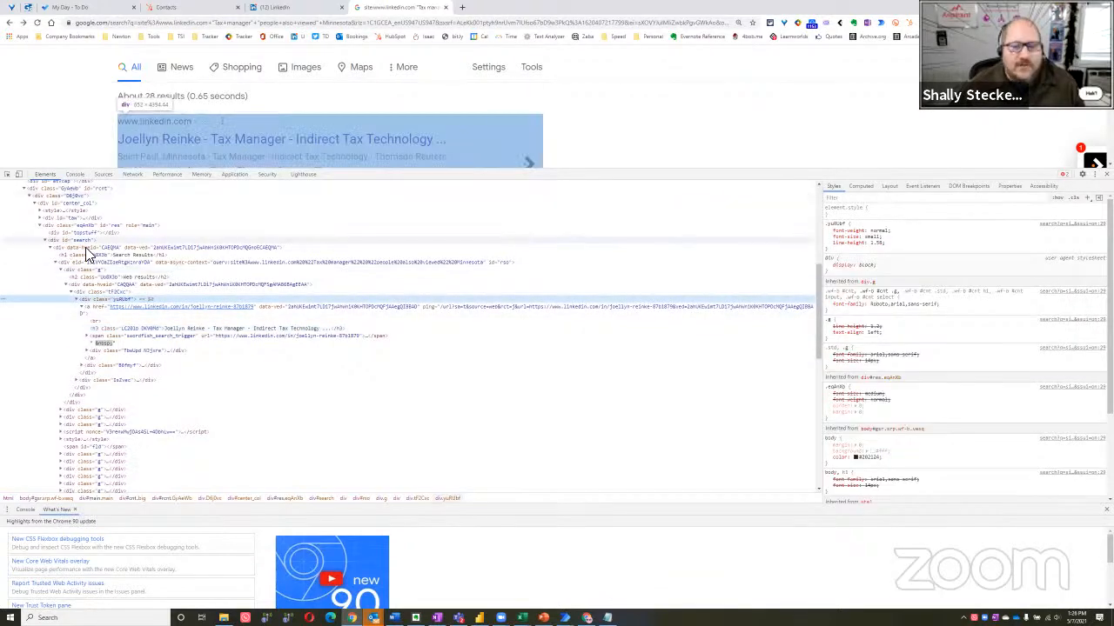
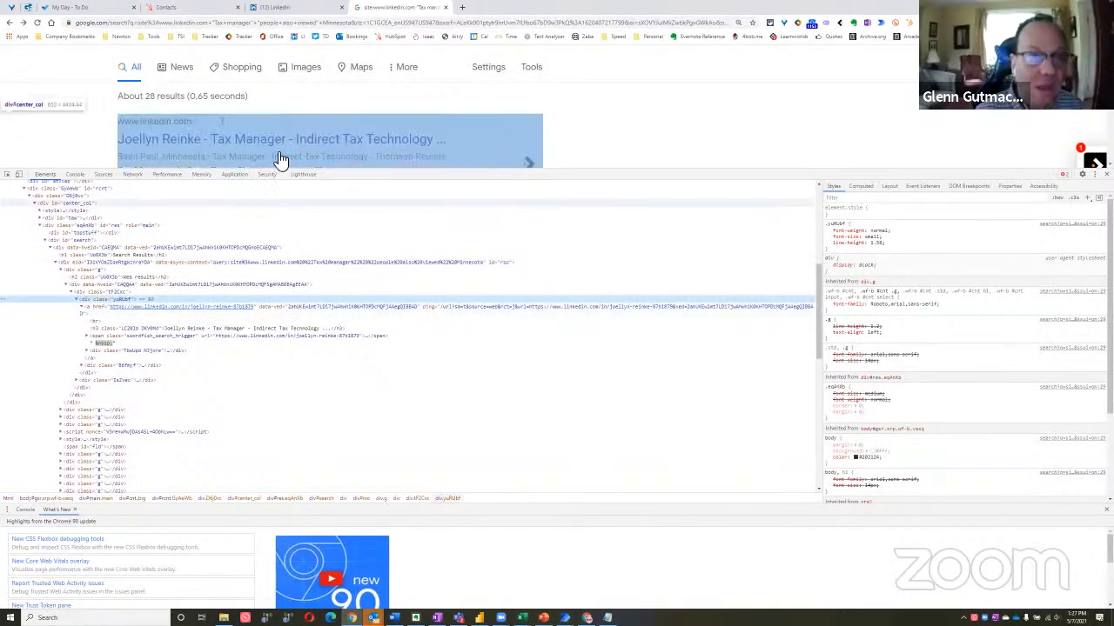
Copy the entire link-extraction script from Notepad and paste it into the Chrome developer console of the Google results page
{"action": "left_click", "coordinate": [76, 174]}
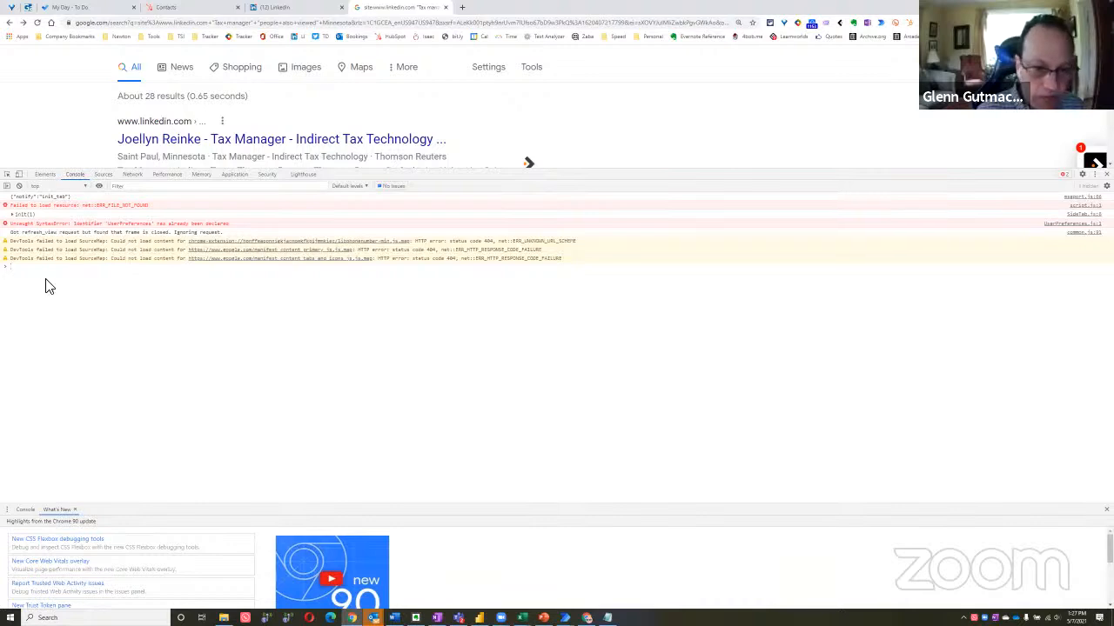
{"action": "key", "text": "alt+Tab"}
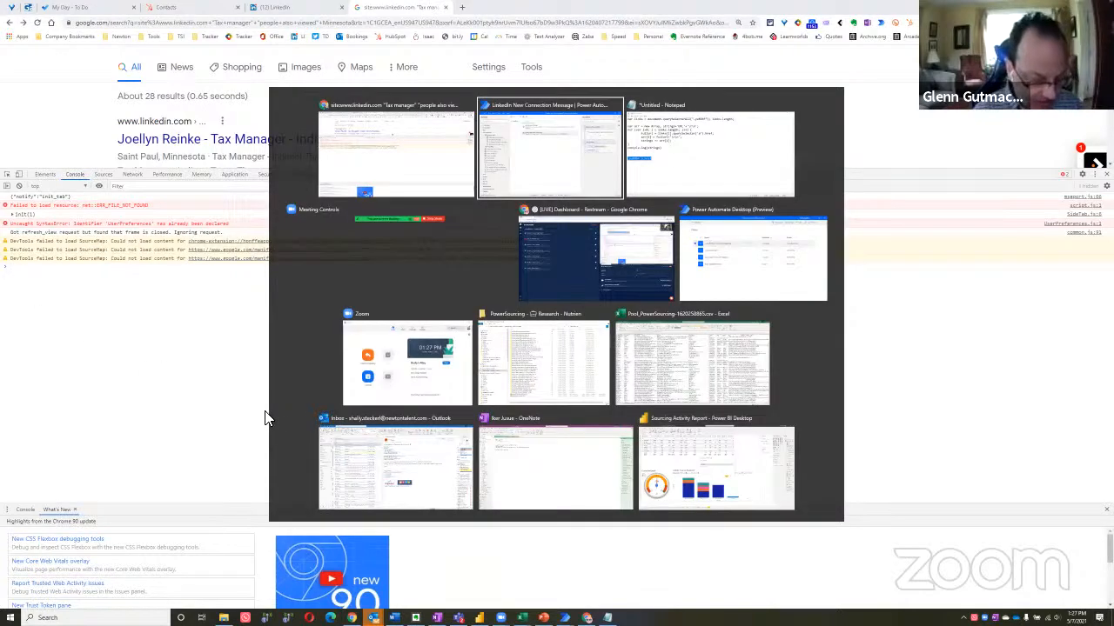
{"action": "key", "text": "alt+Tab"}
{"action": "key", "text": "ctrl+a"}
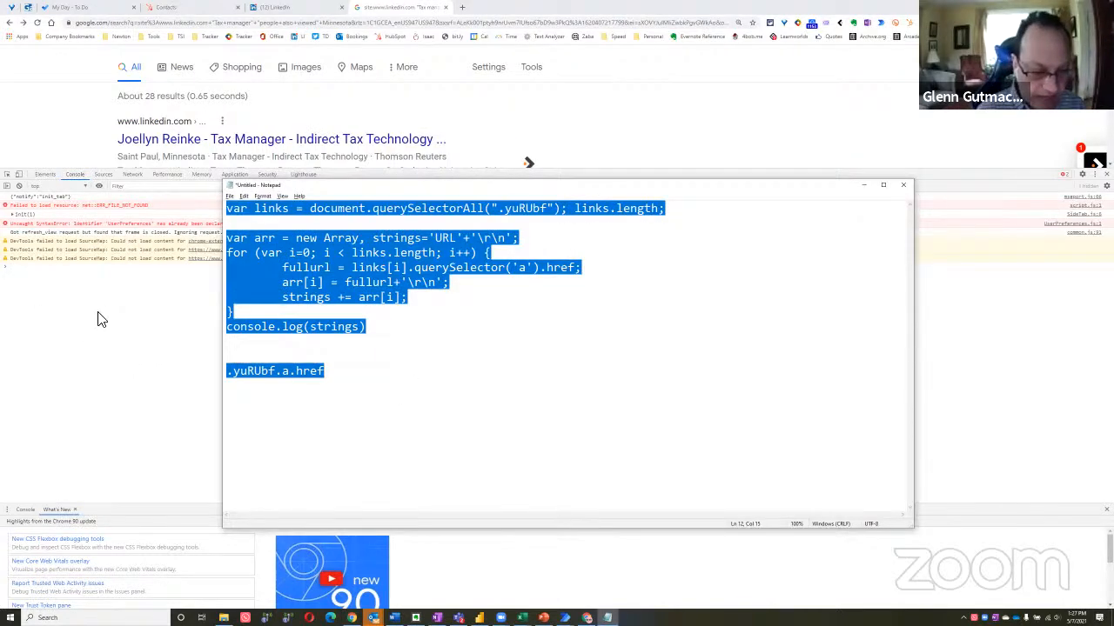
{"action": "key", "text": "ctrl+c"}
{"action": "key", "text": "alt+Tab"}
{"action": "key", "text": "ctrl+v"}
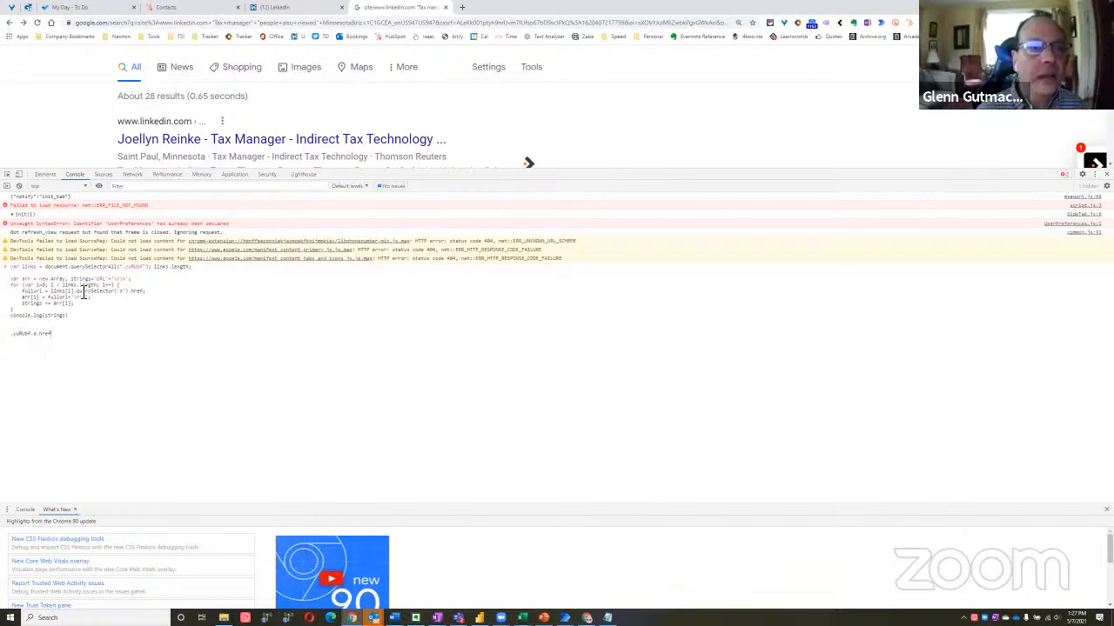
Check the loop in the pasted script and run the code in the console
{"action": "left_click_drag", "start_coordinate": [63, 288], "coordinate": [113, 286]}
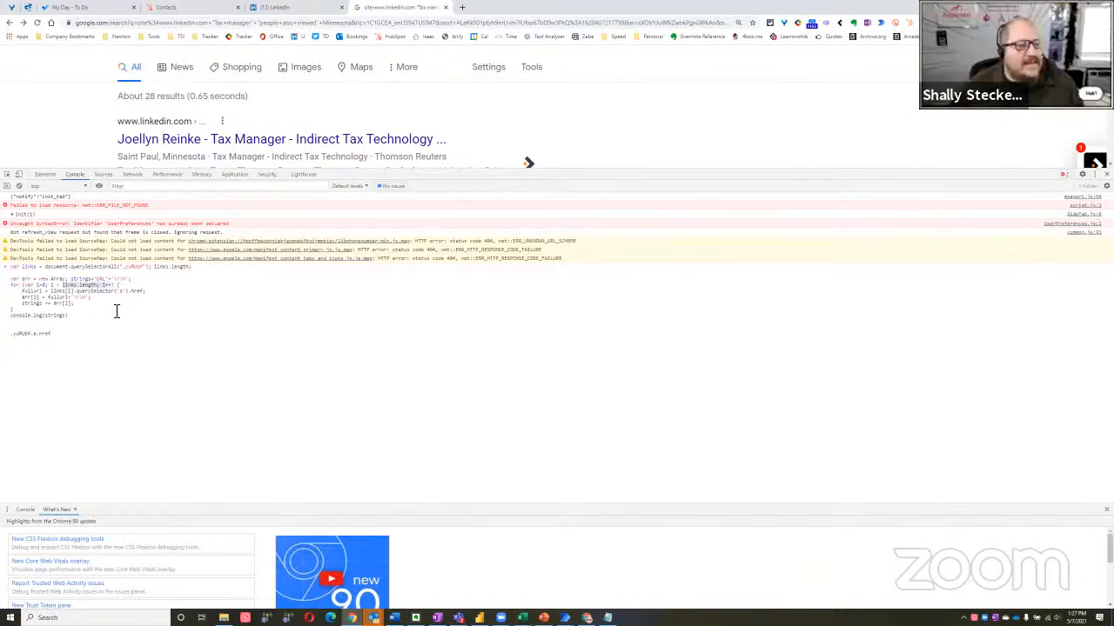
{"action": "left_click", "coordinate": [102, 305]}
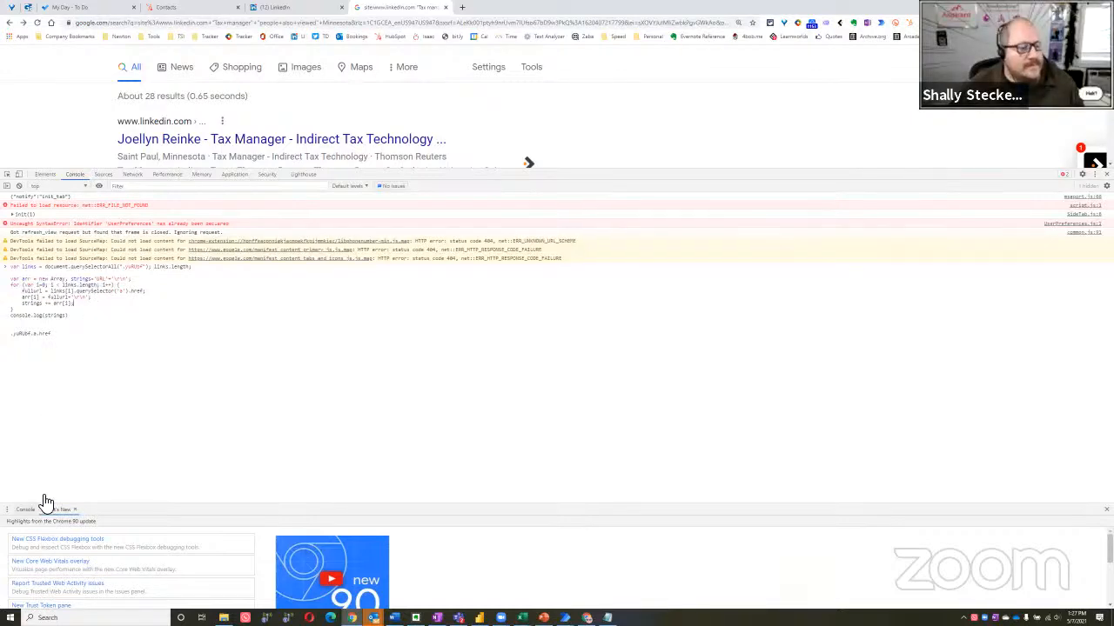
{"action": "left_click", "coordinate": [87, 341]}
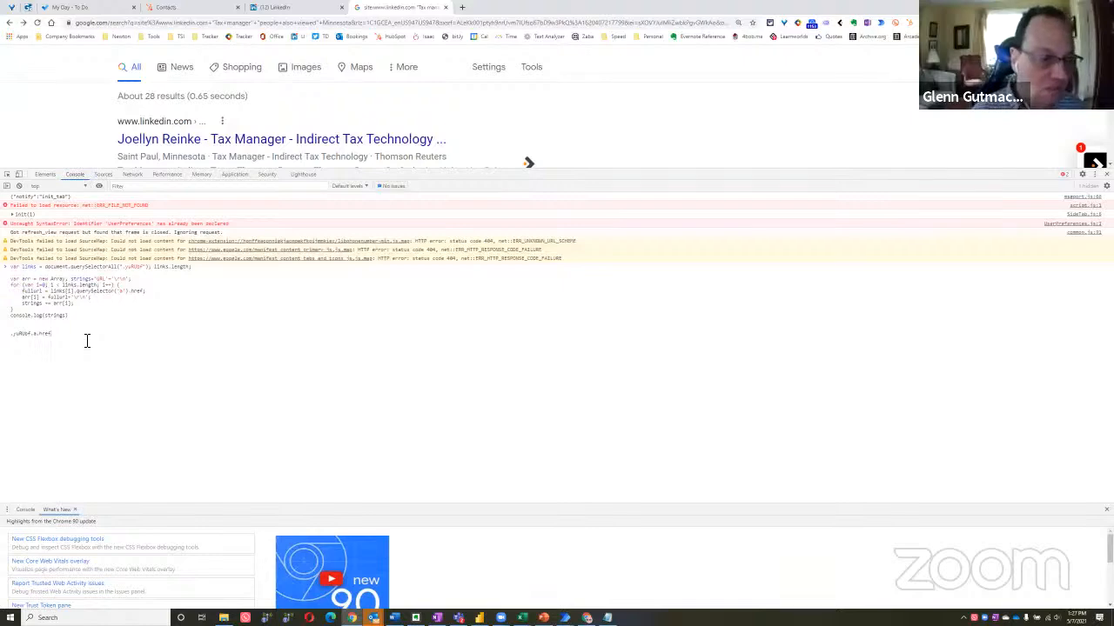
{"action": "key", "text": "Return"}
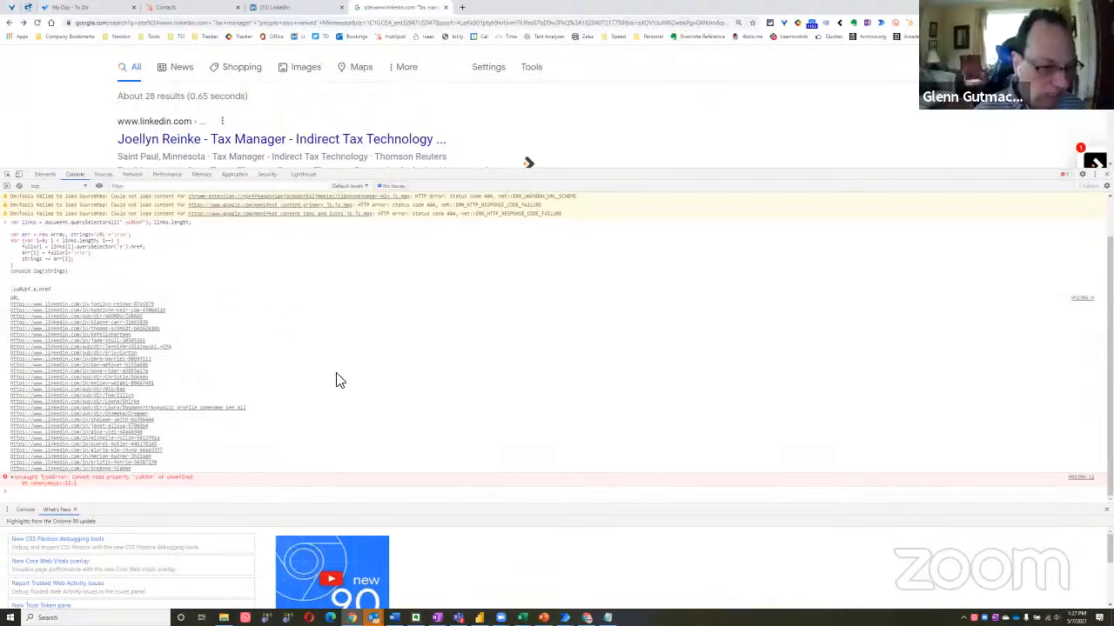
Examine the console output of the script, expanding the details of the uncaught TypeError about yuRUbf
{"action": "left_click", "coordinate": [357, 383]}
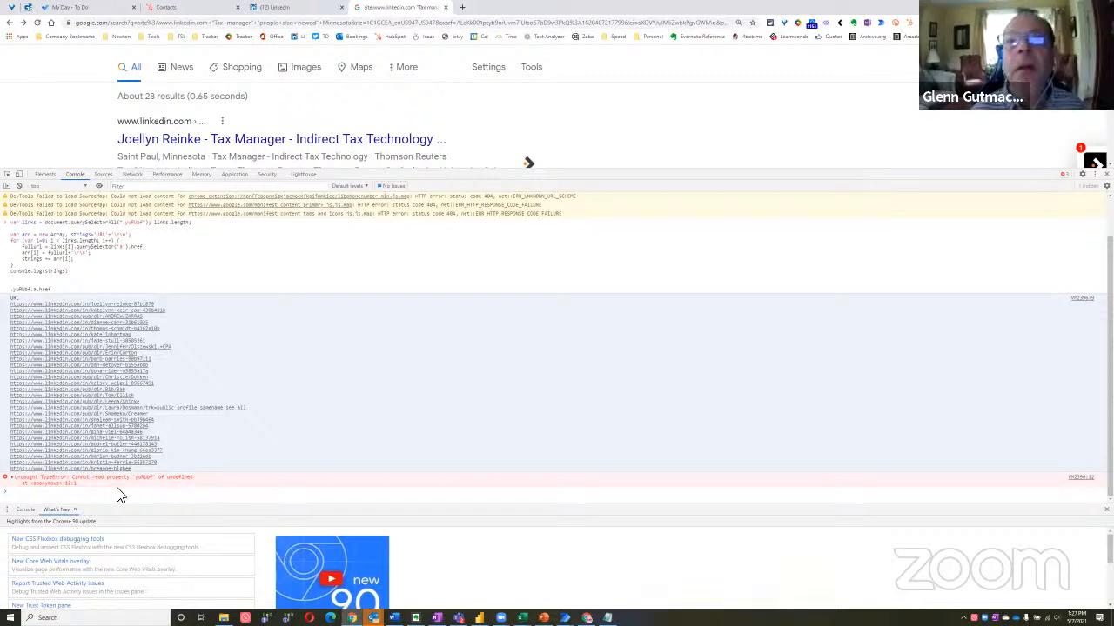
{"action": "left_click", "coordinate": [12, 485]}
{"action": "scroll", "coordinate": [111, 487], "scroll_direction": "down", "scroll_amount": 1}
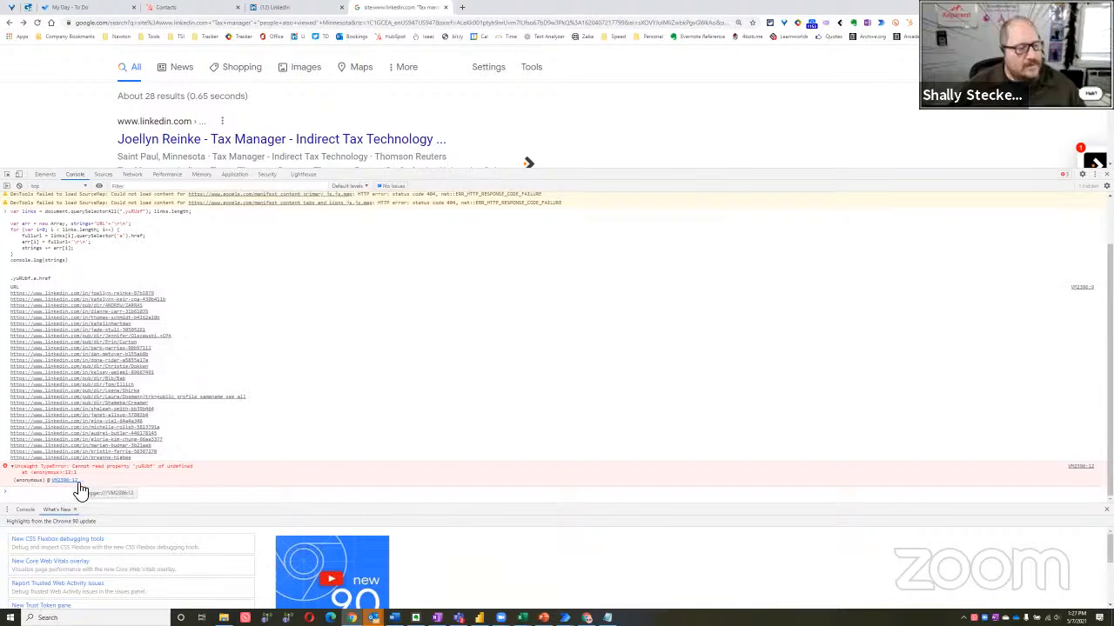
{"action": "double_click", "coordinate": [188, 468]}
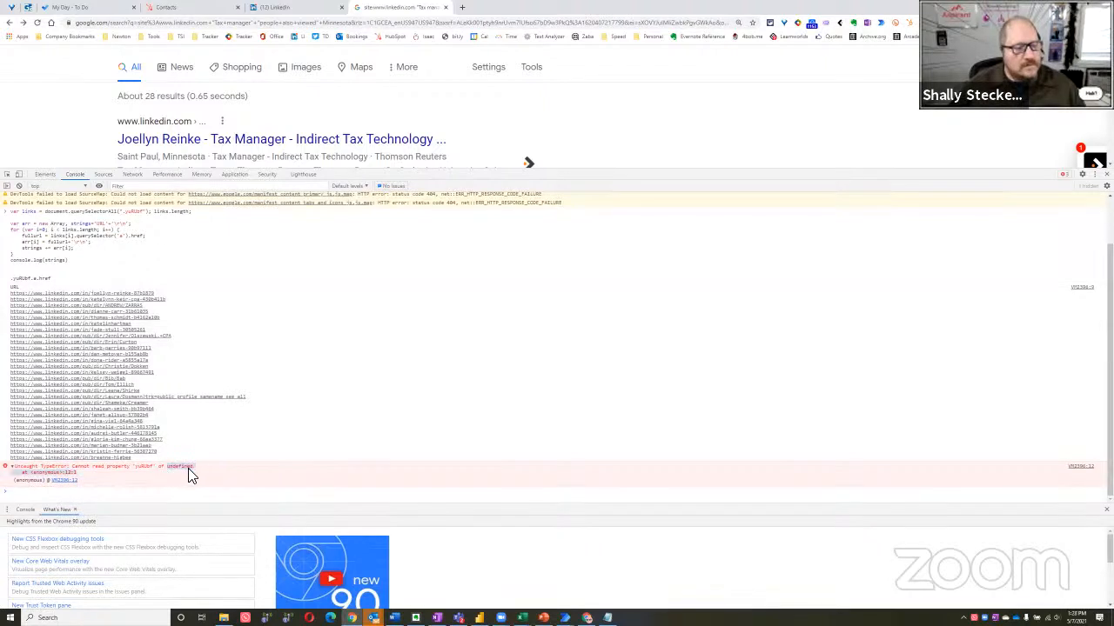
{"action": "left_click", "coordinate": [250, 441]}
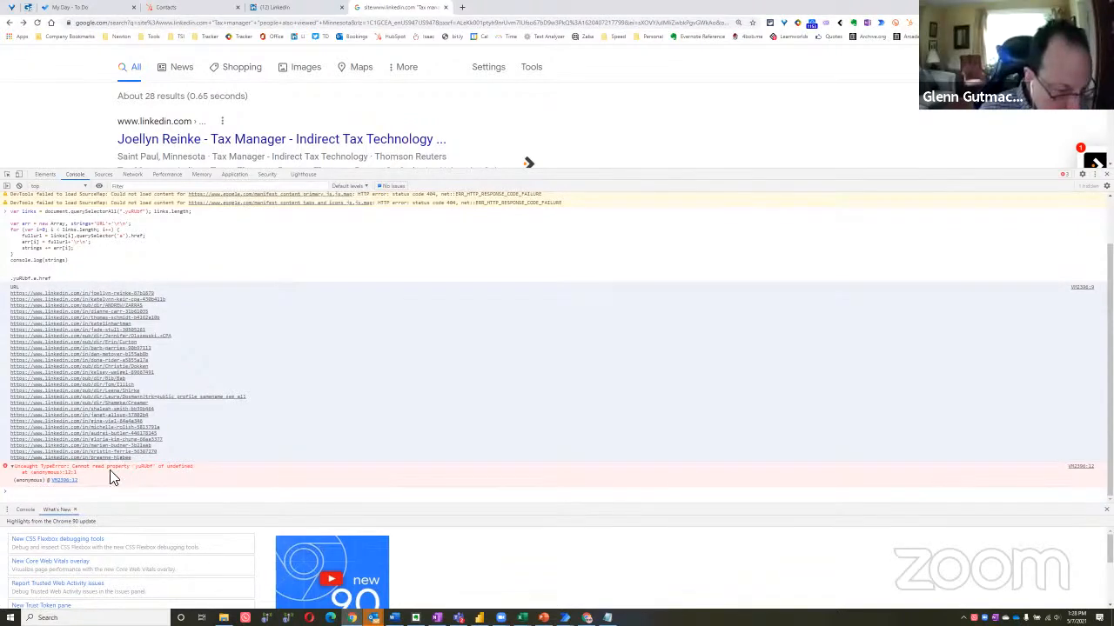
Search the page's element tree for "anonymous" and select the matching crossorigin attribute
{"action": "left_click", "coordinate": [45, 174]}
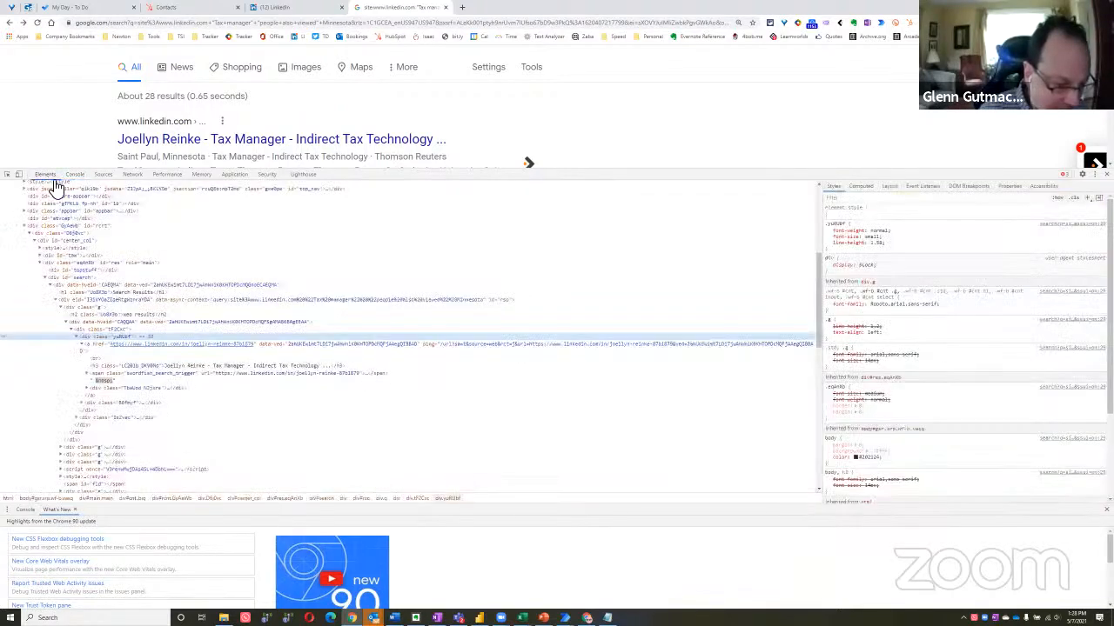
{"action": "scroll", "coordinate": [365, 429], "scroll_direction": "down", "scroll_amount": 5}
{"action": "scroll", "coordinate": [376, 433], "scroll_direction": "down", "scroll_amount": 3}
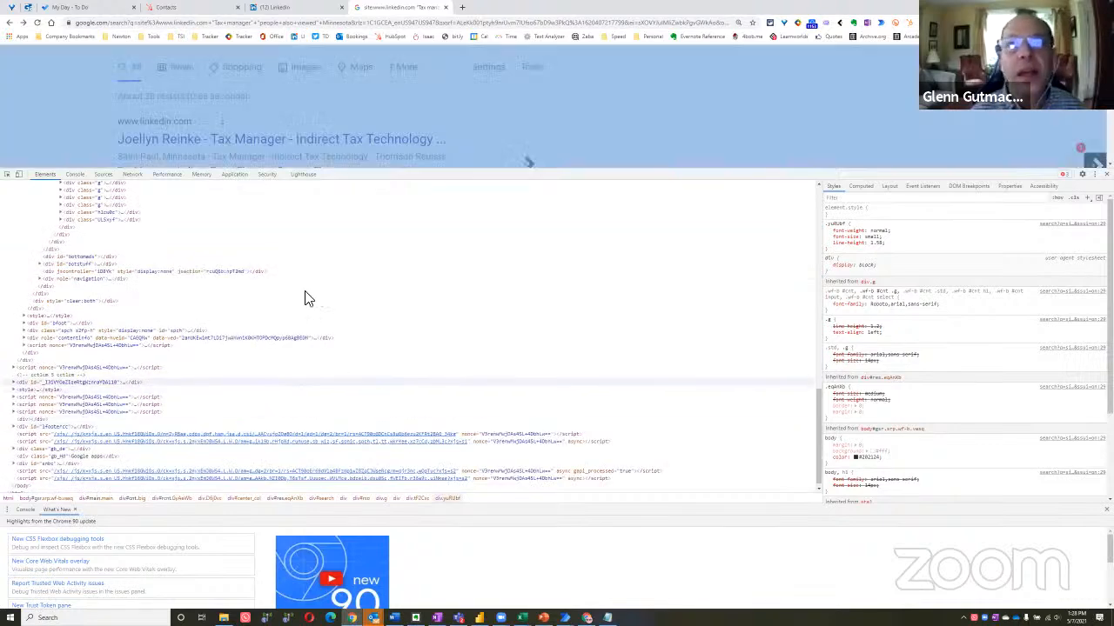
{"action": "key", "text": "ctrl+d"}
{"action": "left_click", "coordinate": [522, 264]}
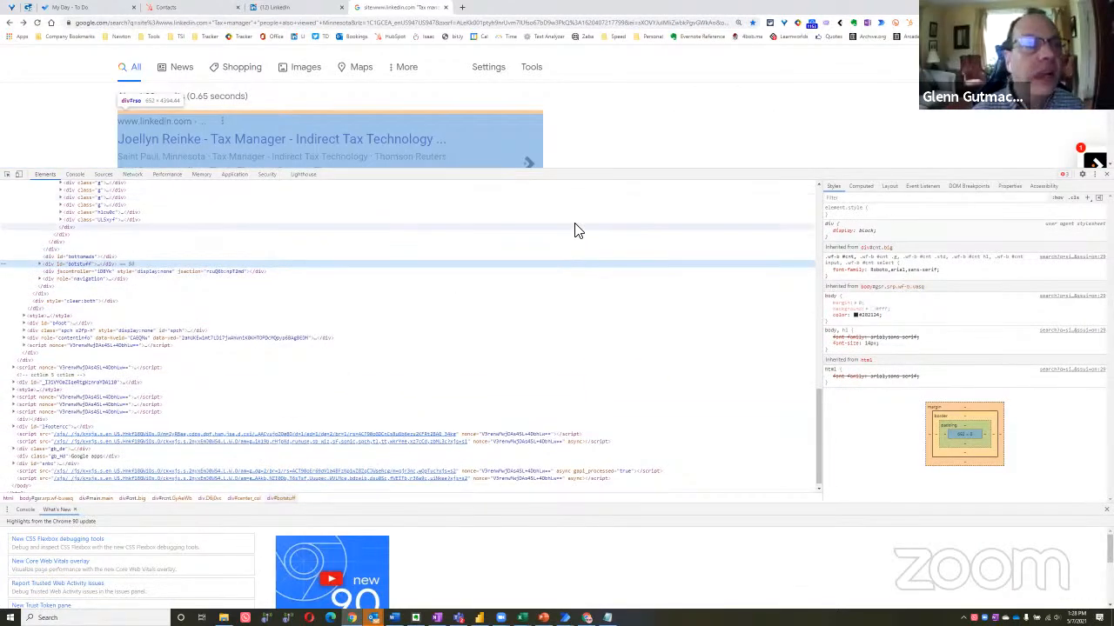
{"action": "key", "text": "ctrl+f"}
{"action": "type", "text": "anonym"}
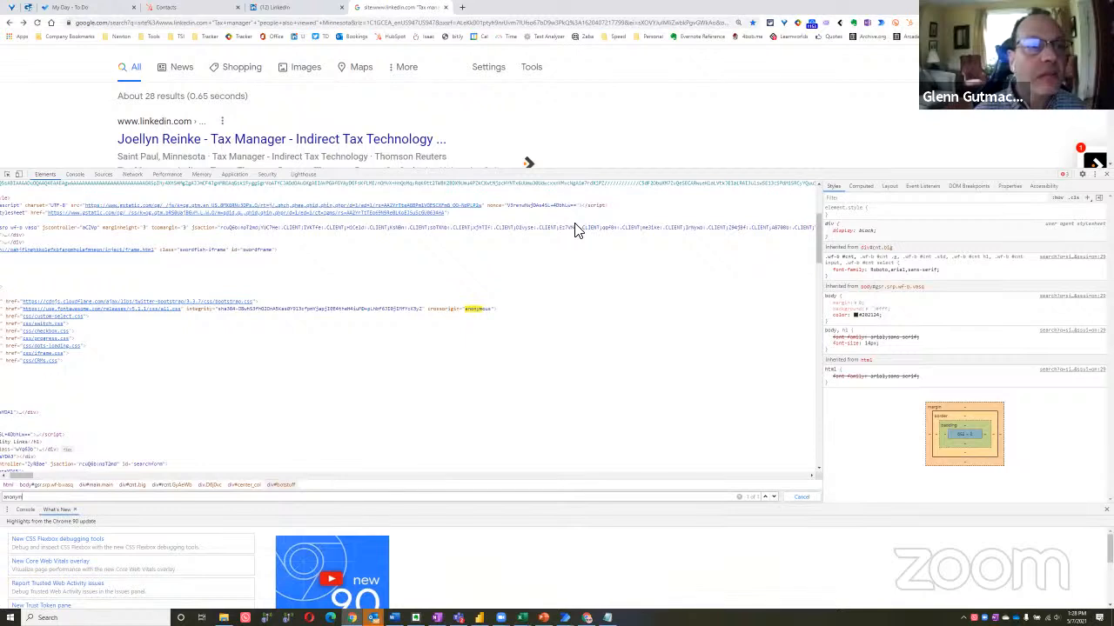
{"action": "type", "text": "ous"}
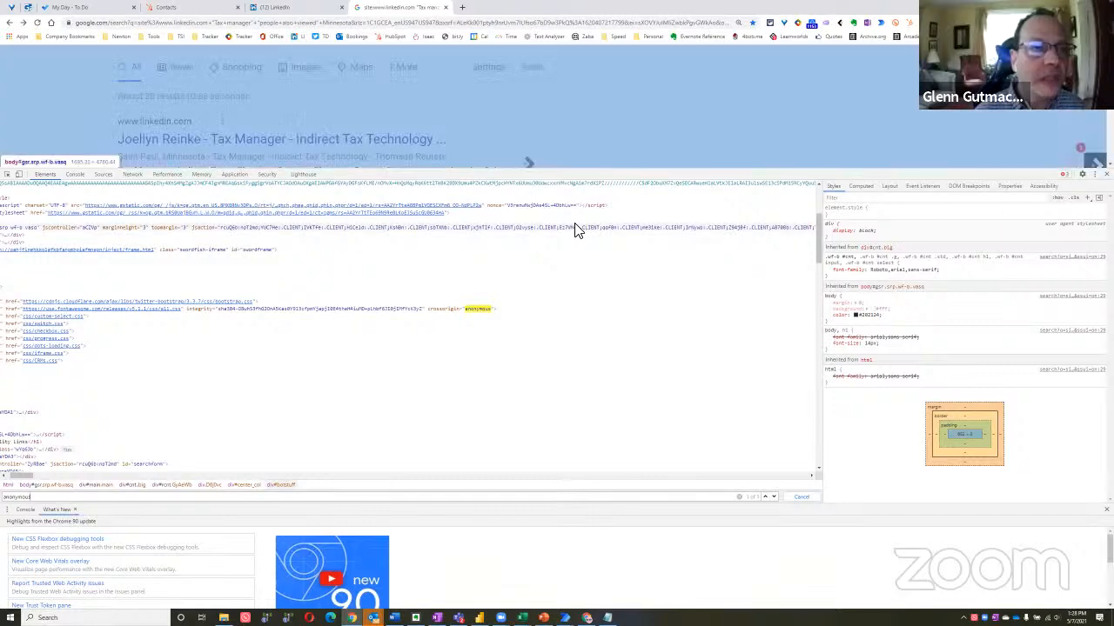
{"action": "scroll", "coordinate": [513, 283], "scroll_direction": "up", "scroll_amount": 1}
{"action": "scroll", "coordinate": [505, 269], "scroll_direction": "up", "scroll_amount": 2}
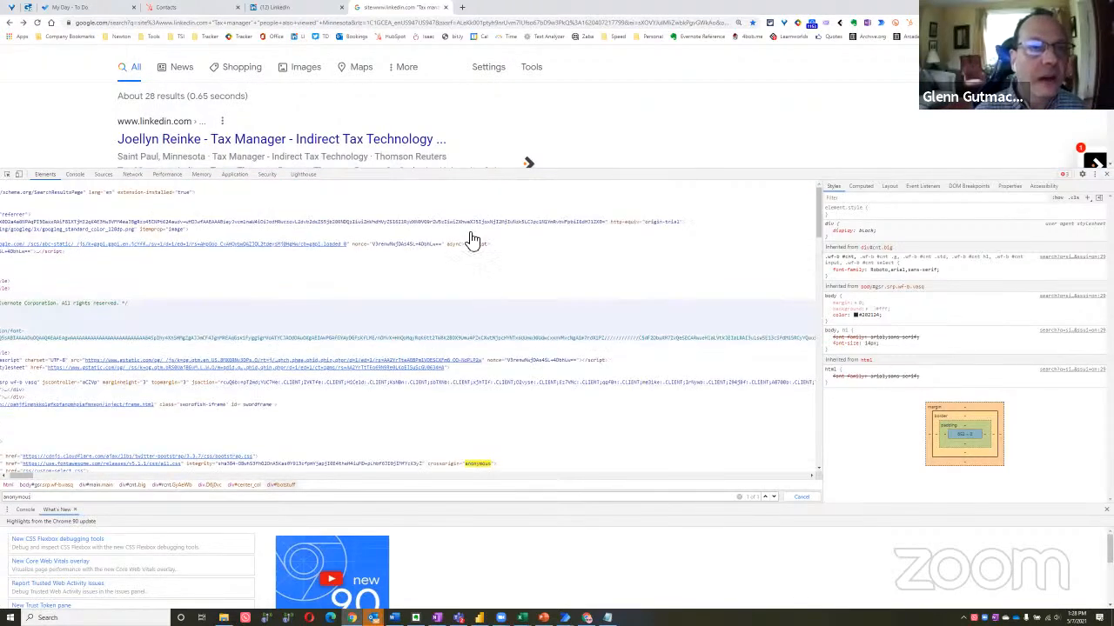
{"action": "left_click", "coordinate": [476, 465]}
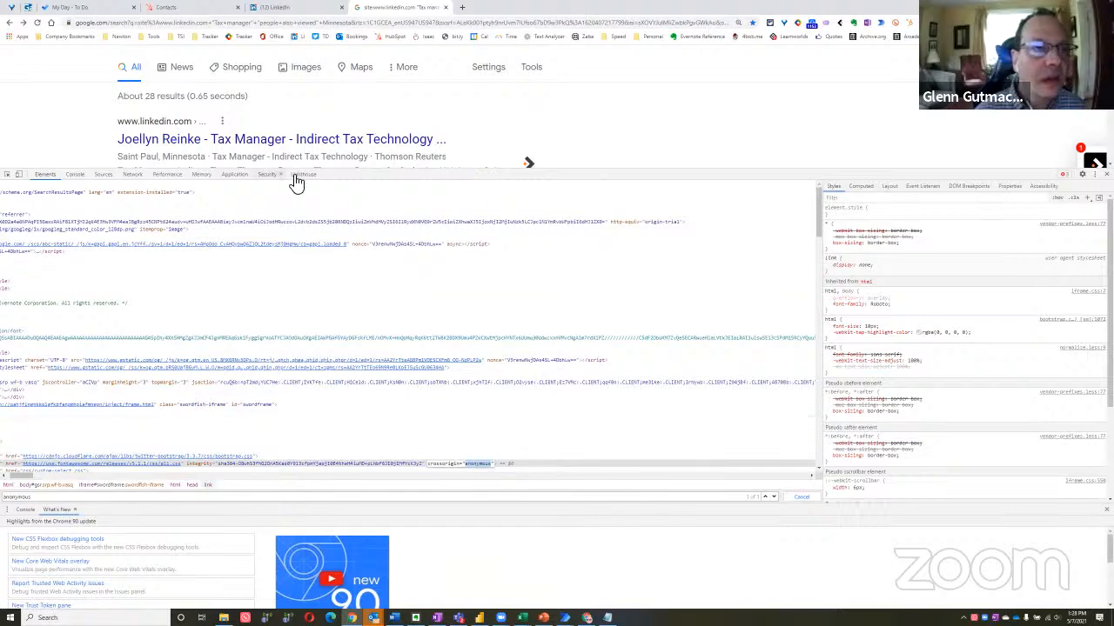
Reload the Google results page with the developer tools closed, and switch back to the script in Notepad
{"action": "left_click_drag", "start_coordinate": [642, 180], "coordinate": [624, 336]}
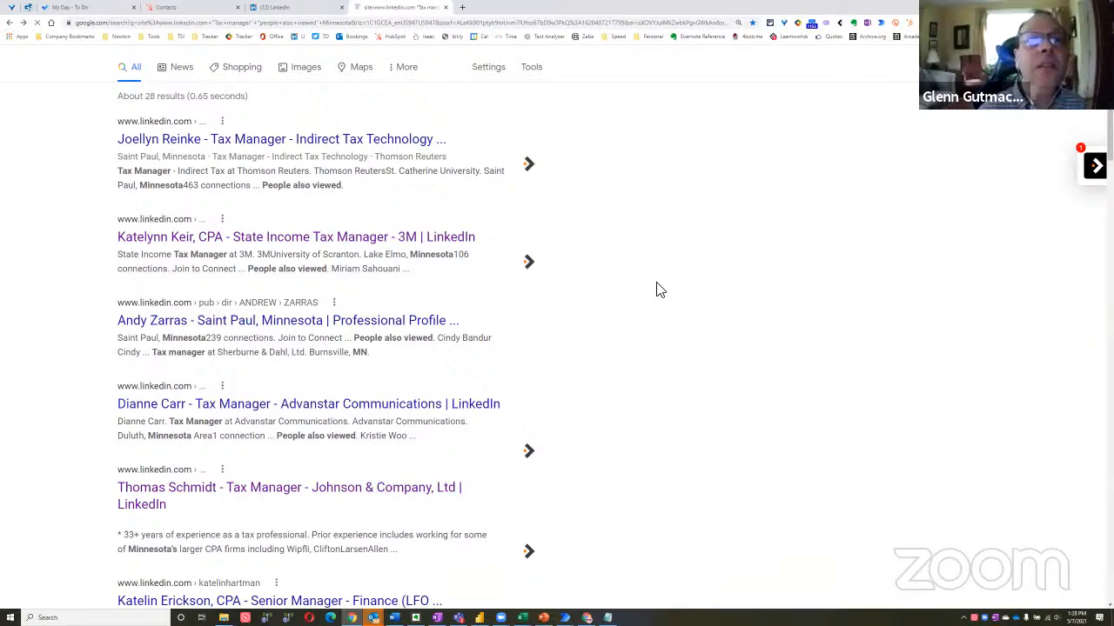
{"action": "key", "text": "F5"}
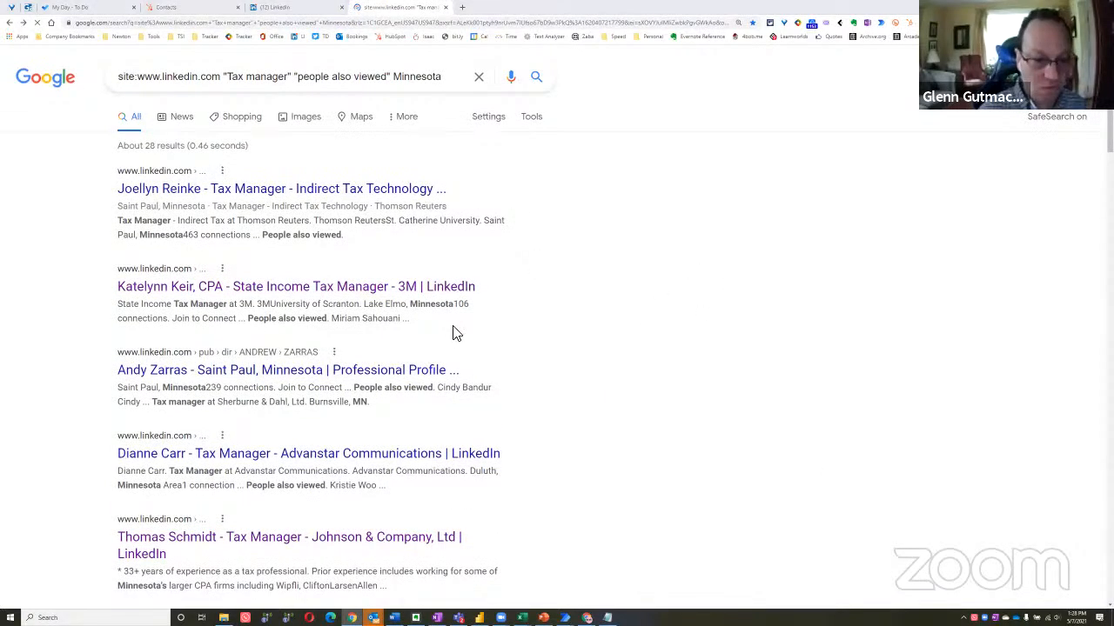
{"action": "key", "text": "alt+Tab"}
{"action": "left_click", "coordinate": [454, 330]}
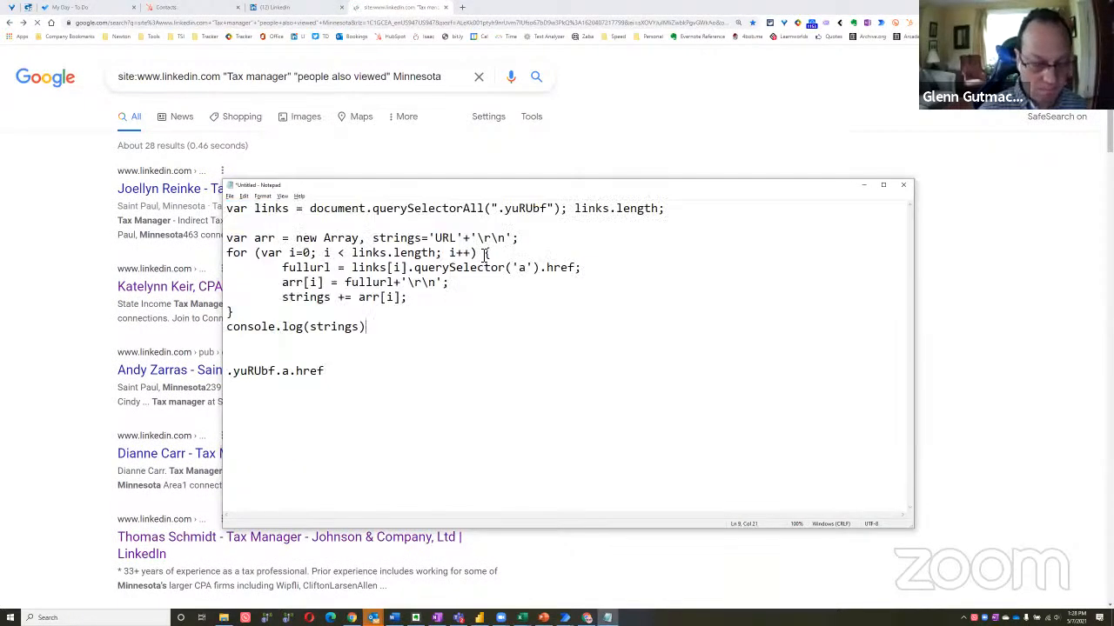
Review the Notepad script, especially the querySelector('a').href call and the .yuRUbf class selector
{"action": "left_click_drag", "start_coordinate": [365, 254], "coordinate": [452, 268]}
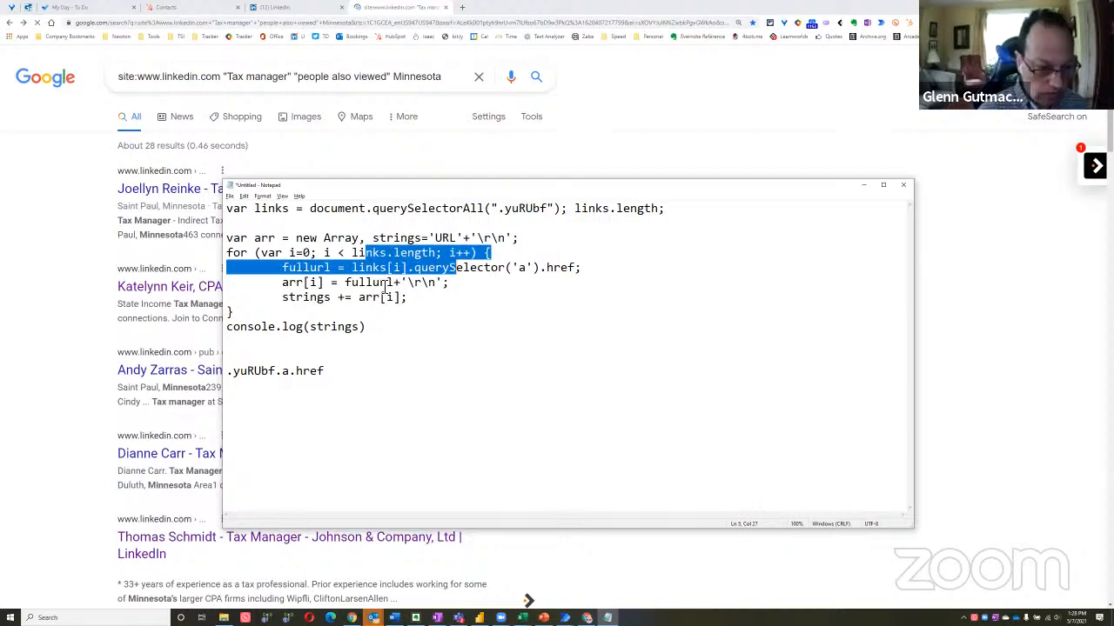
{"action": "left_click", "coordinate": [381, 287]}
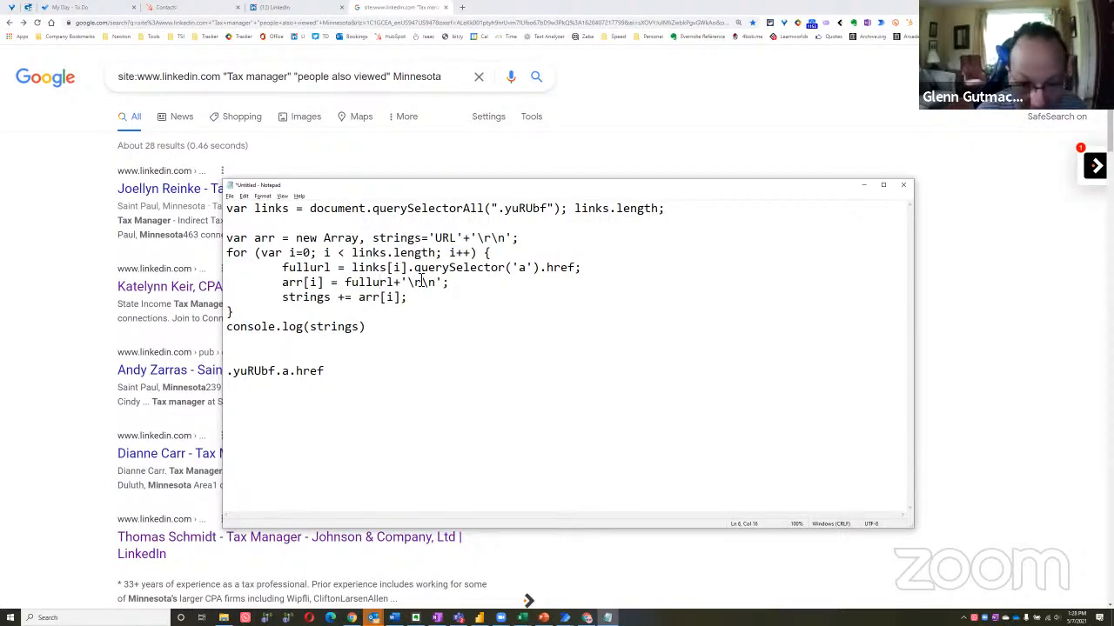
{"action": "left_click_drag", "start_coordinate": [416, 271], "coordinate": [576, 272]}
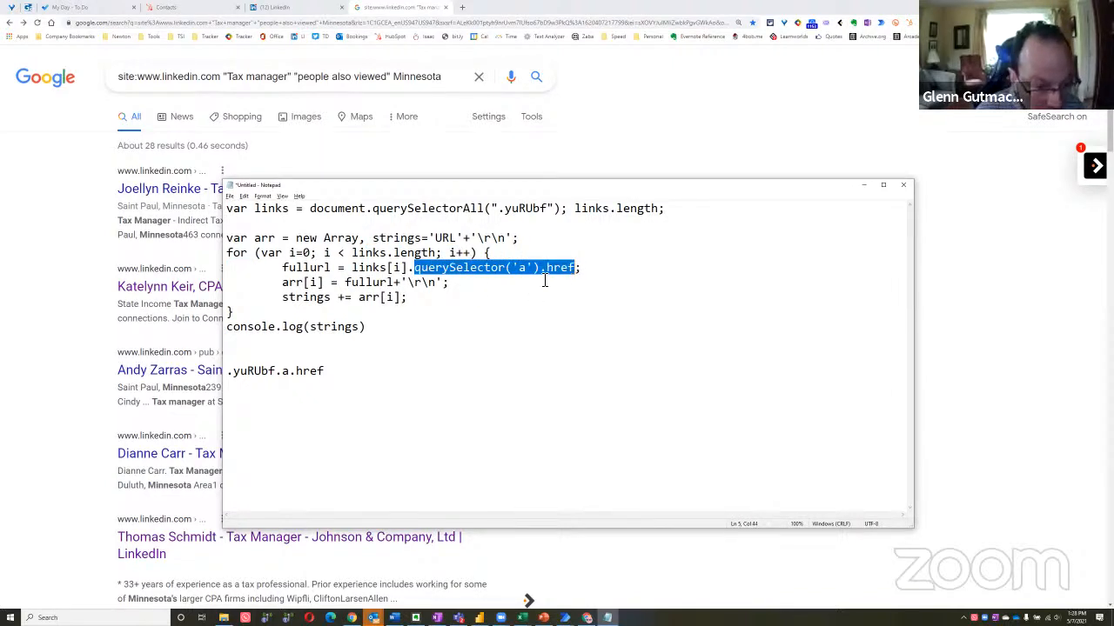
{"action": "left_click", "coordinate": [549, 277]}
{"action": "left_click", "coordinate": [574, 274], "text": "shift"}
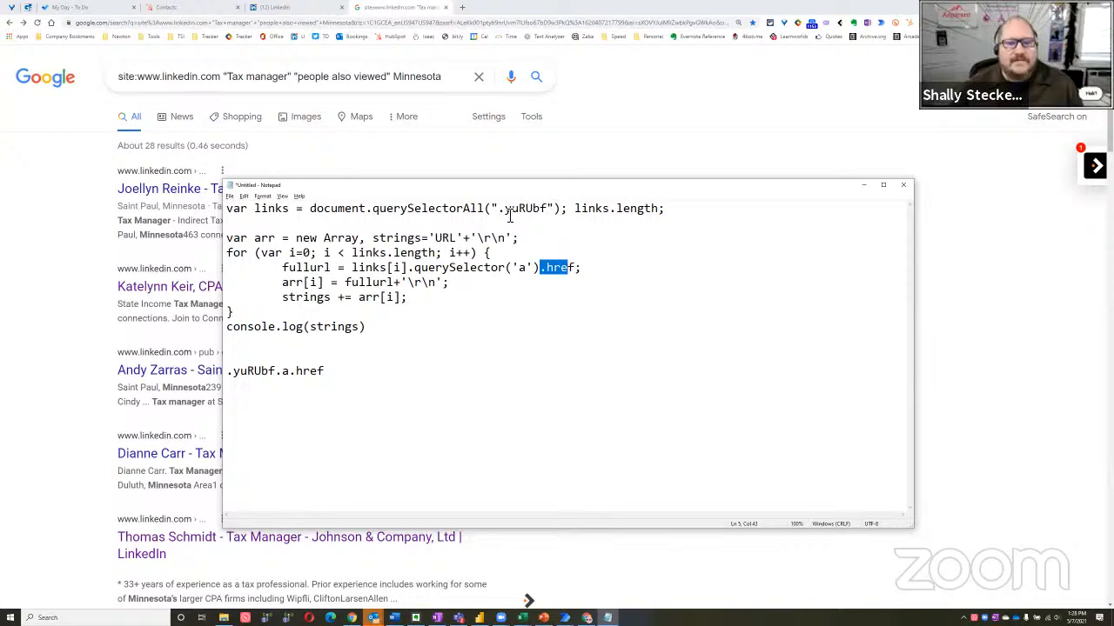
{"action": "left_click_drag", "start_coordinate": [498, 210], "coordinate": [543, 210]}
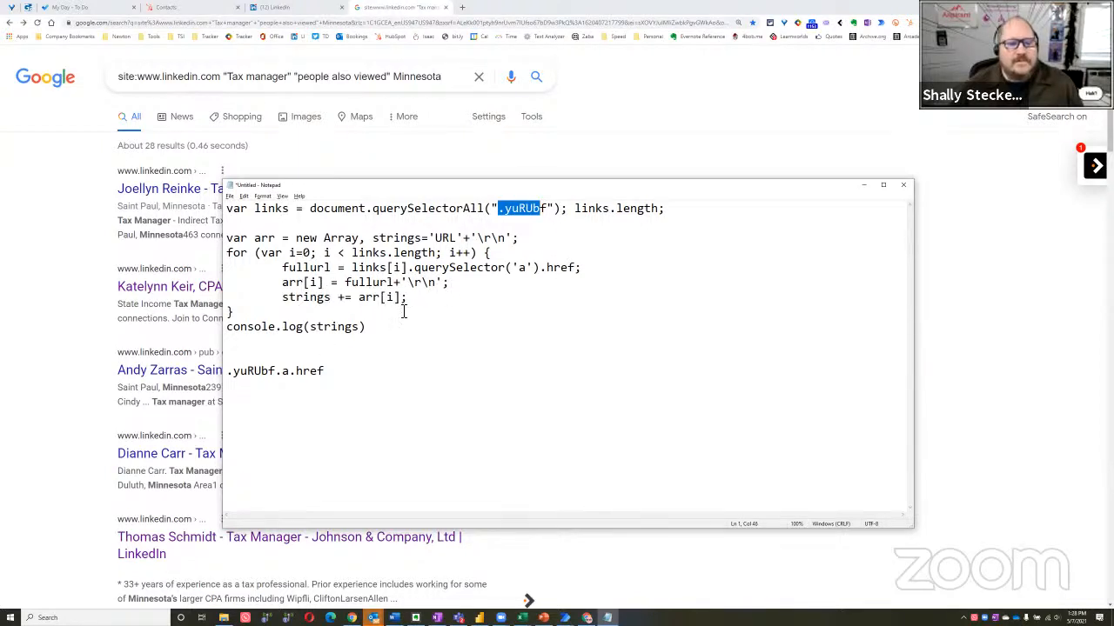
Insert three blank lines above the .yuRUbf.a.href line in Notepad
{"action": "left_click", "coordinate": [368, 385]}
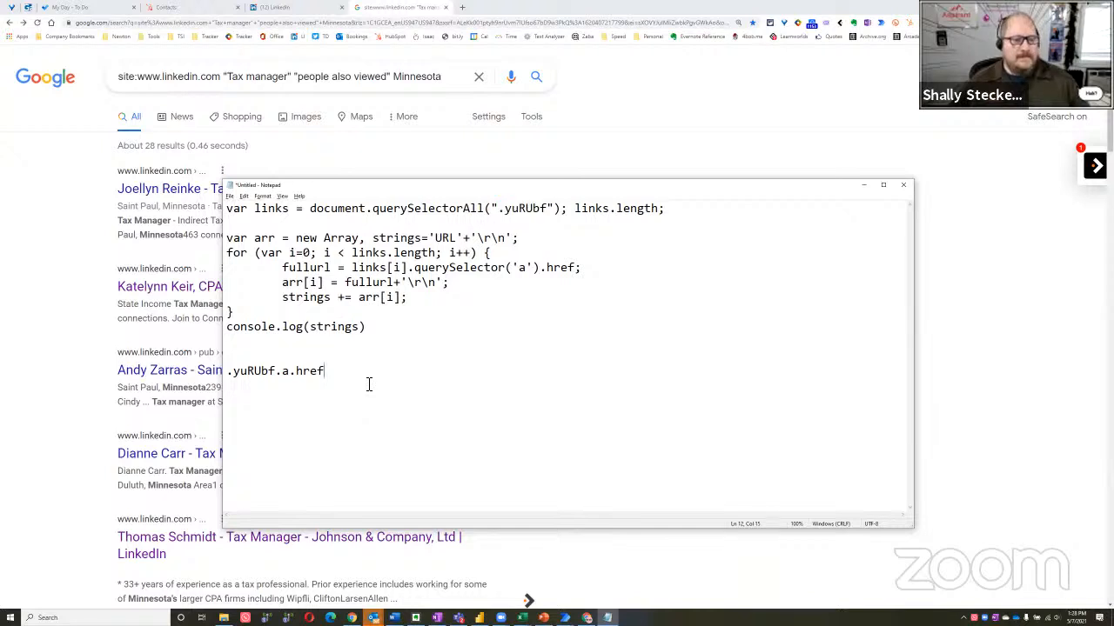
{"action": "key", "text": "Home"}
{"action": "key", "text": "Return"}
{"action": "key", "text": "Return"}
{"action": "key", "text": "Return"}
{"action": "key", "text": "Up"}
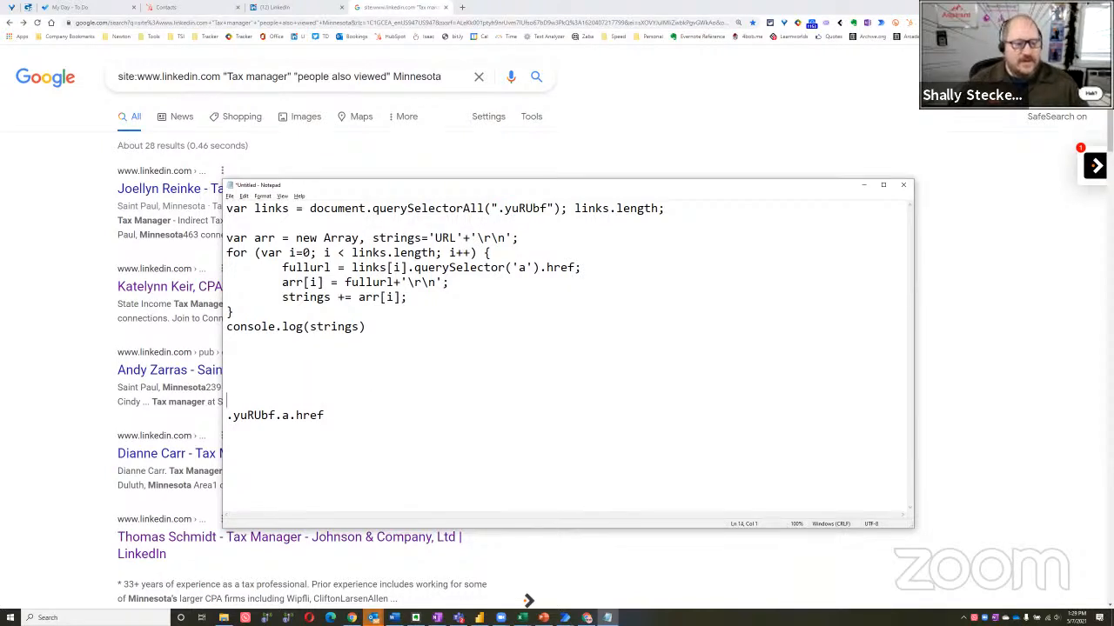
Switch to Power Automate Desktop, open the Extract data from web page action for editing, and bring up its live web helper beside the Google results
{"action": "key", "text": "alt+Tab"}
{"action": "key", "text": "Tab"}
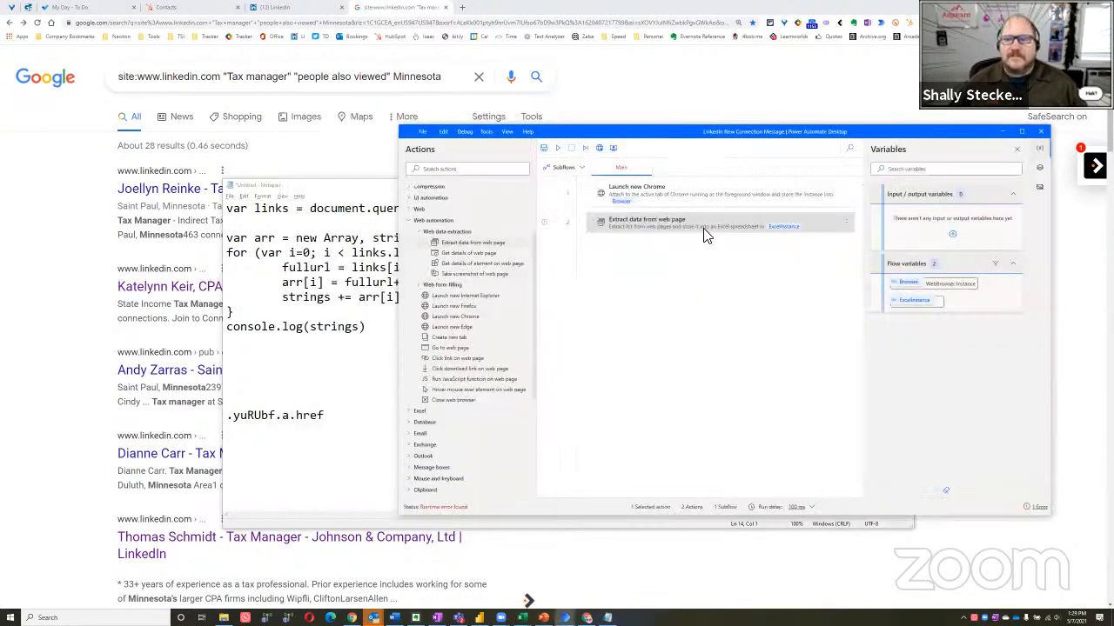
{"action": "right_click", "coordinate": [706, 230]}
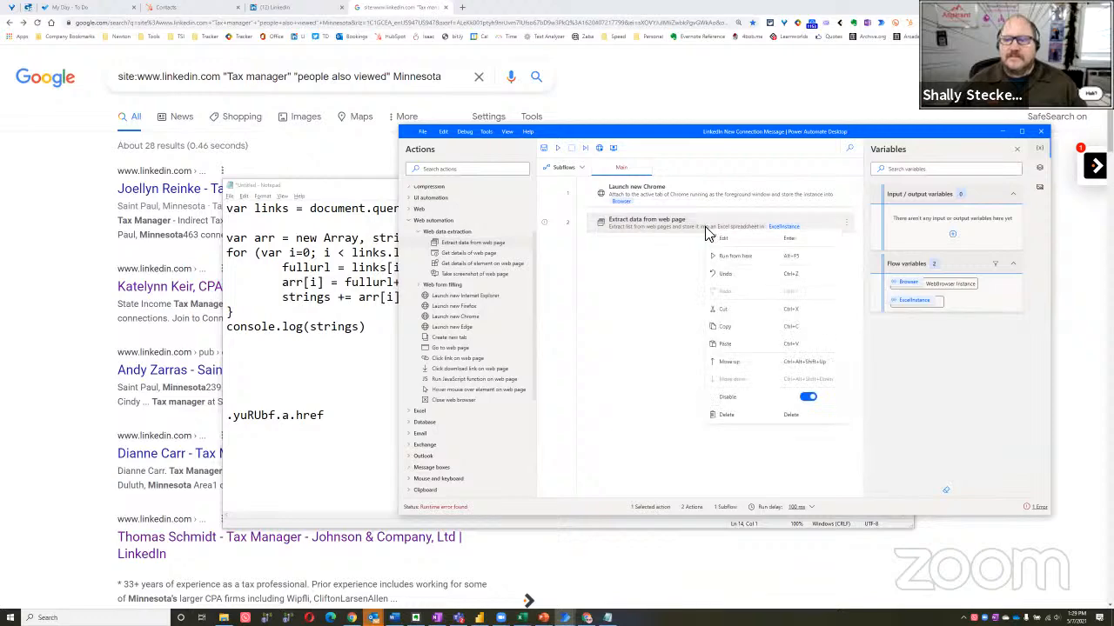
{"action": "left_click", "coordinate": [733, 238]}
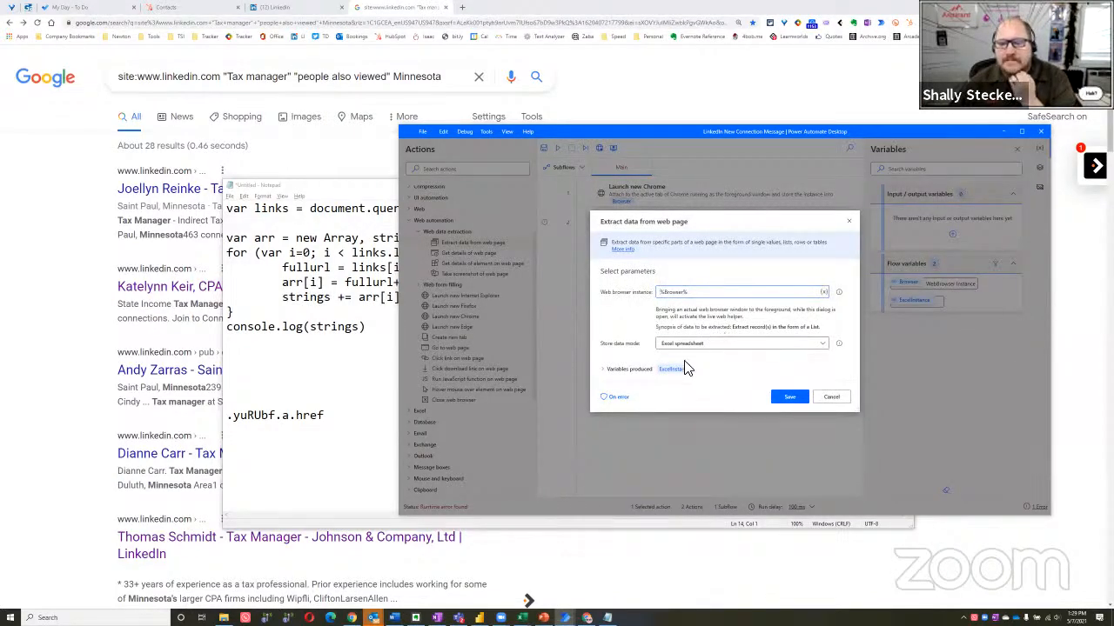
{"action": "left_click", "coordinate": [607, 370]}
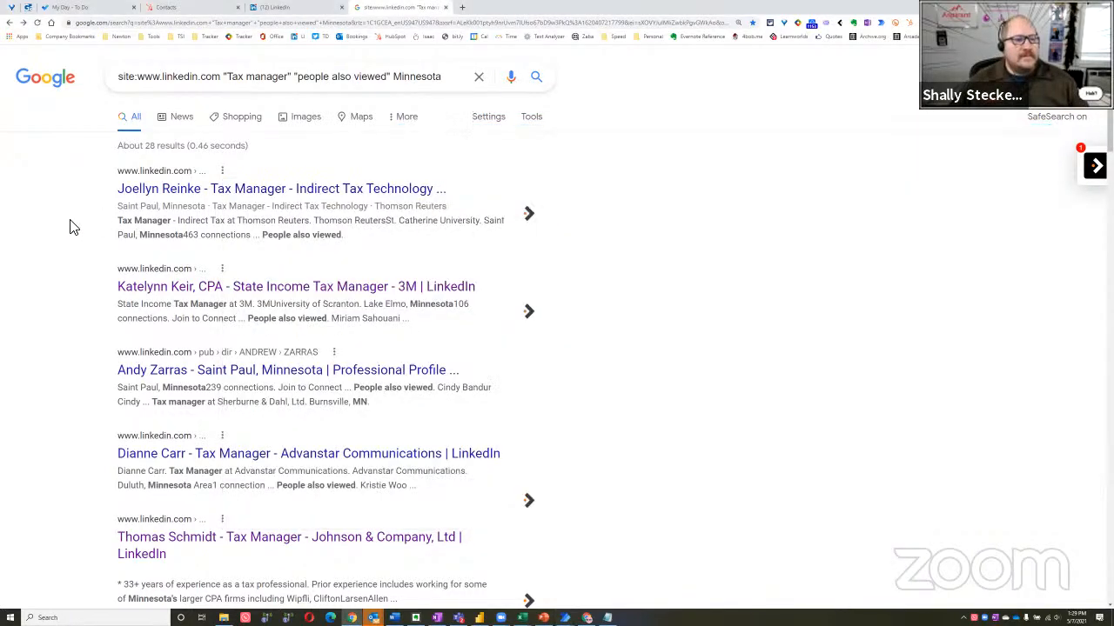
{"action": "left_click", "coordinate": [73, 223]}
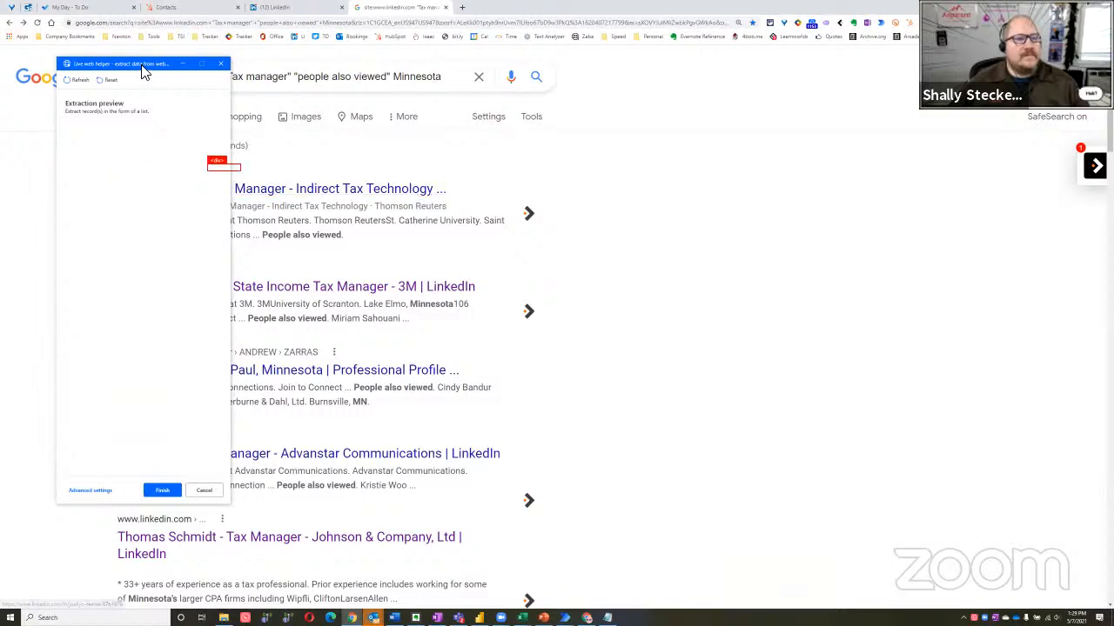
{"action": "left_click_drag", "start_coordinate": [141, 64], "coordinate": [665, 93]}
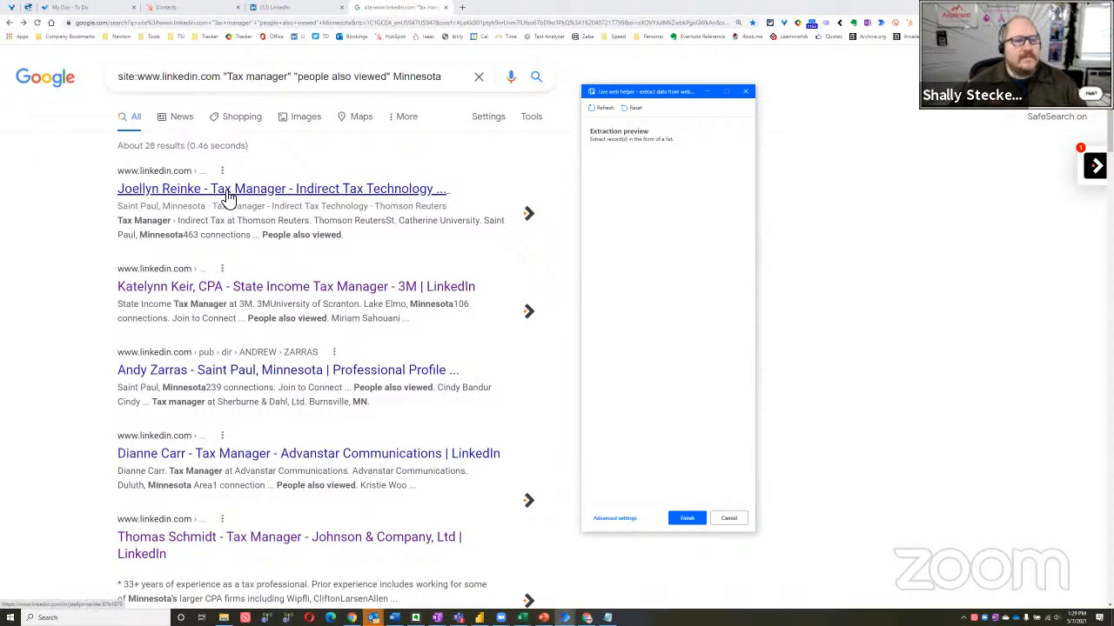
Set the first Google result's title link as the pager and open its LinkedIn profile
{"action": "right_click", "coordinate": [228, 198]}
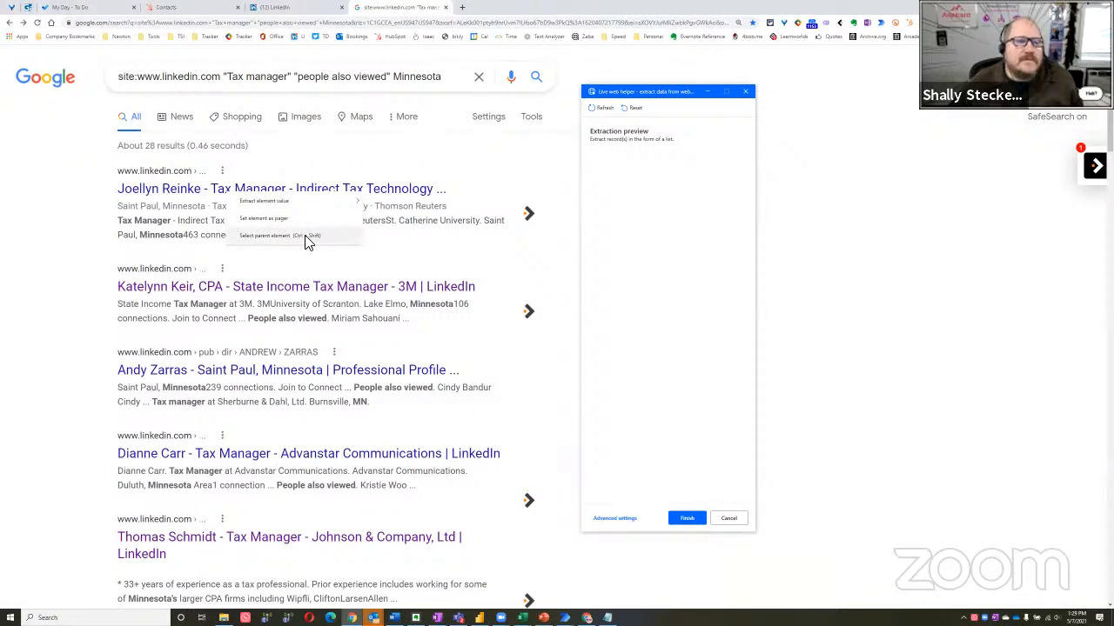
{"action": "left_click", "coordinate": [288, 220]}
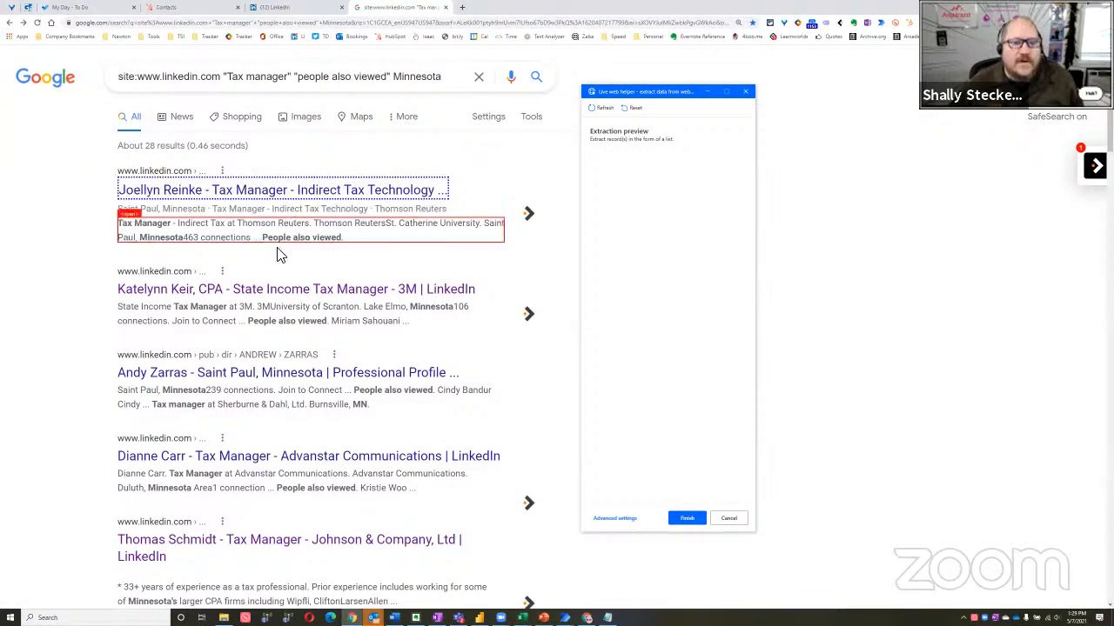
{"action": "left_click", "coordinate": [306, 192]}
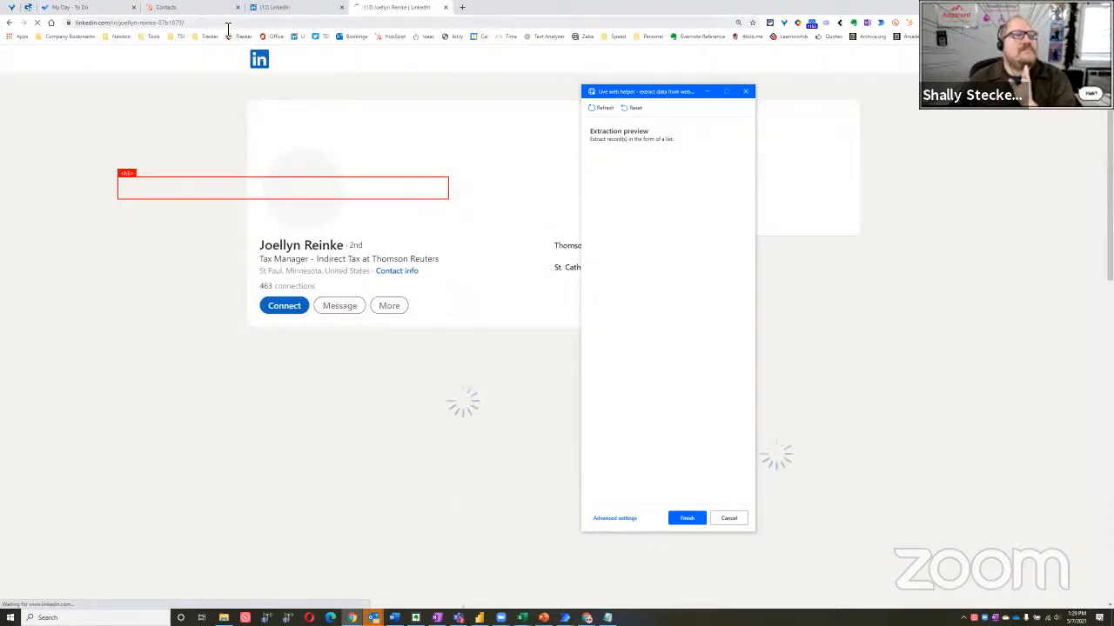
Examine the extraction options for the profile's More control and check the profile URL in the browser's address
{"action": "left_click", "coordinate": [228, 26]}
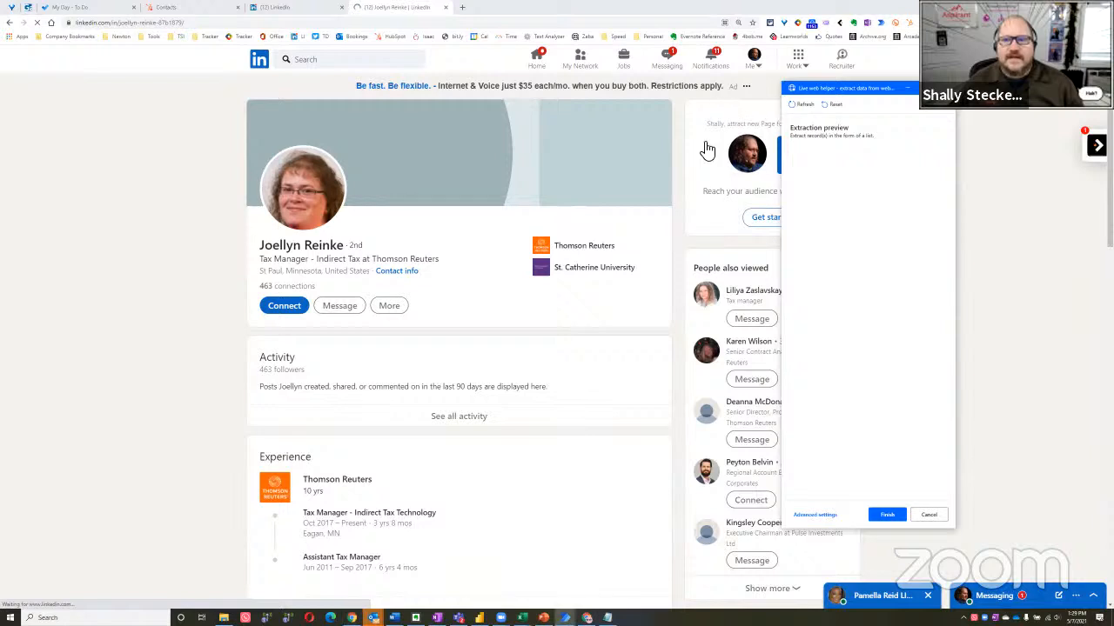
{"action": "left_click", "coordinate": [393, 309]}
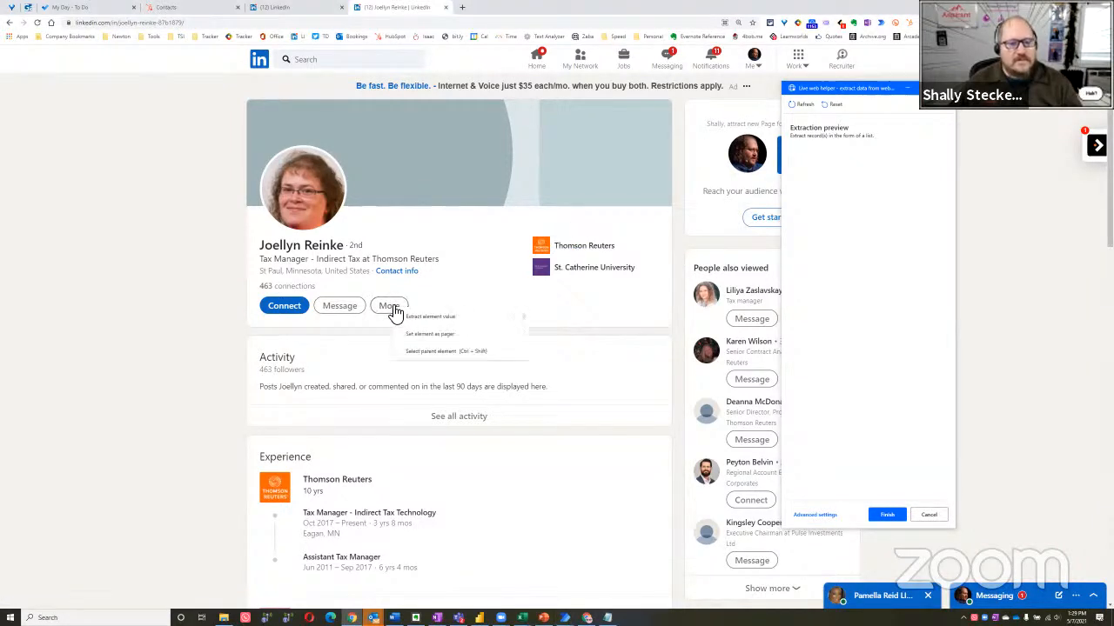
{"action": "mouse_move", "coordinate": [424, 323]}
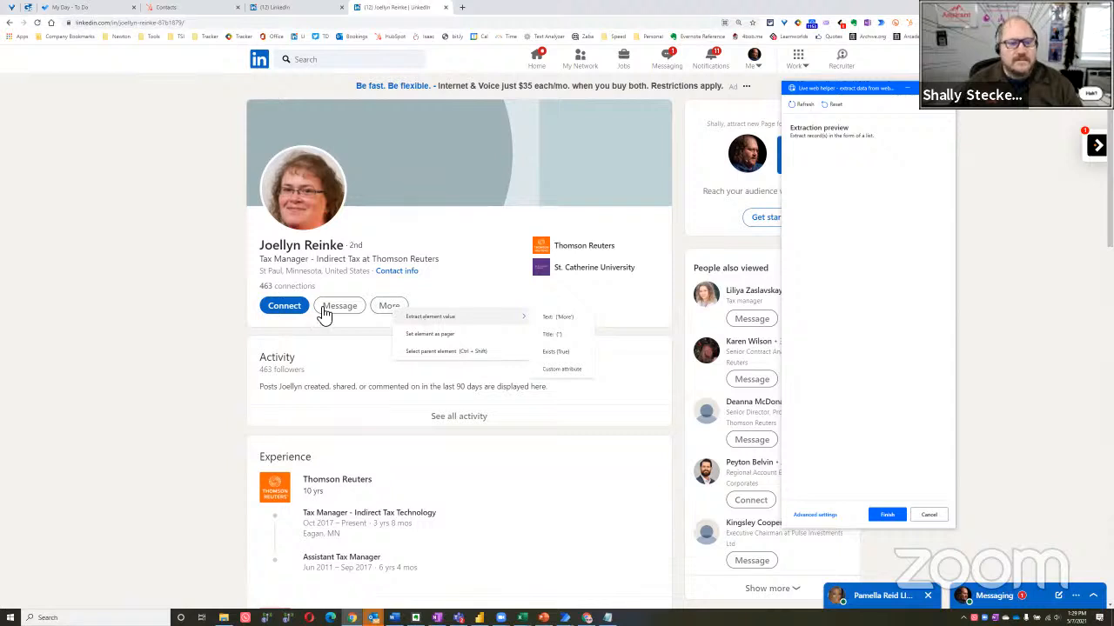
{"action": "left_click", "coordinate": [148, 264]}
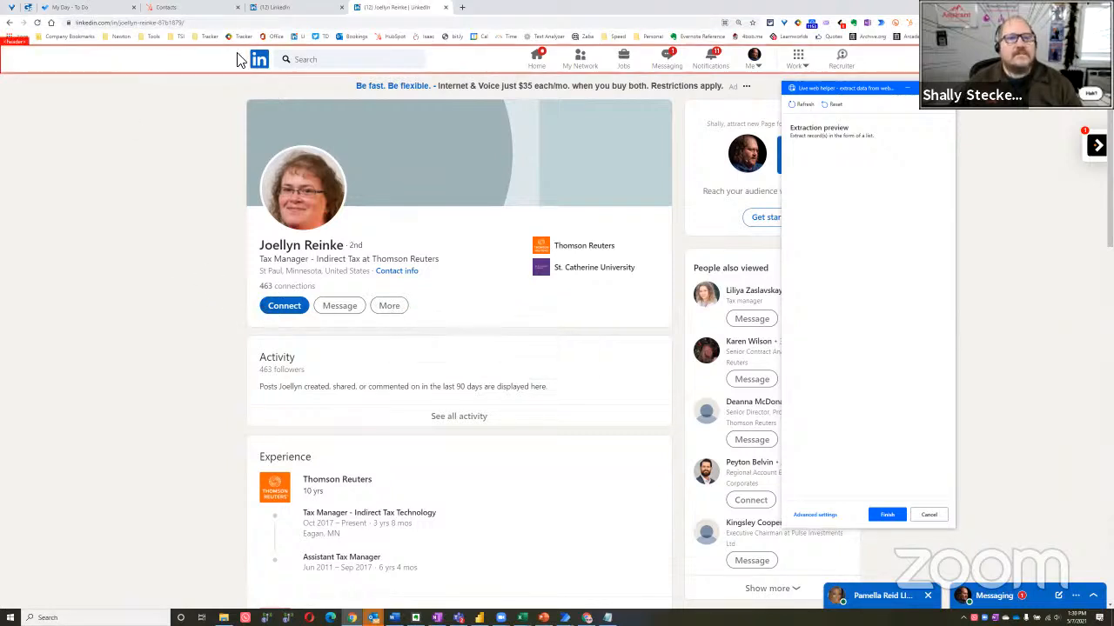
{"action": "left_click", "coordinate": [198, 22]}
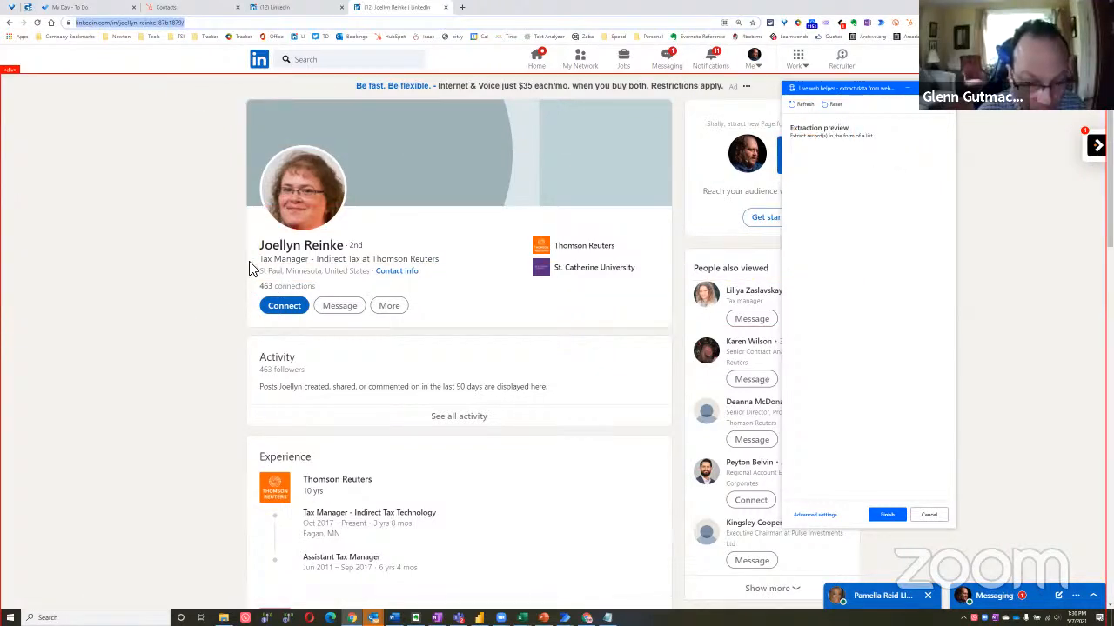
Extract the text of the profile's name, headline and location as three values
{"action": "right_click", "coordinate": [280, 248]}
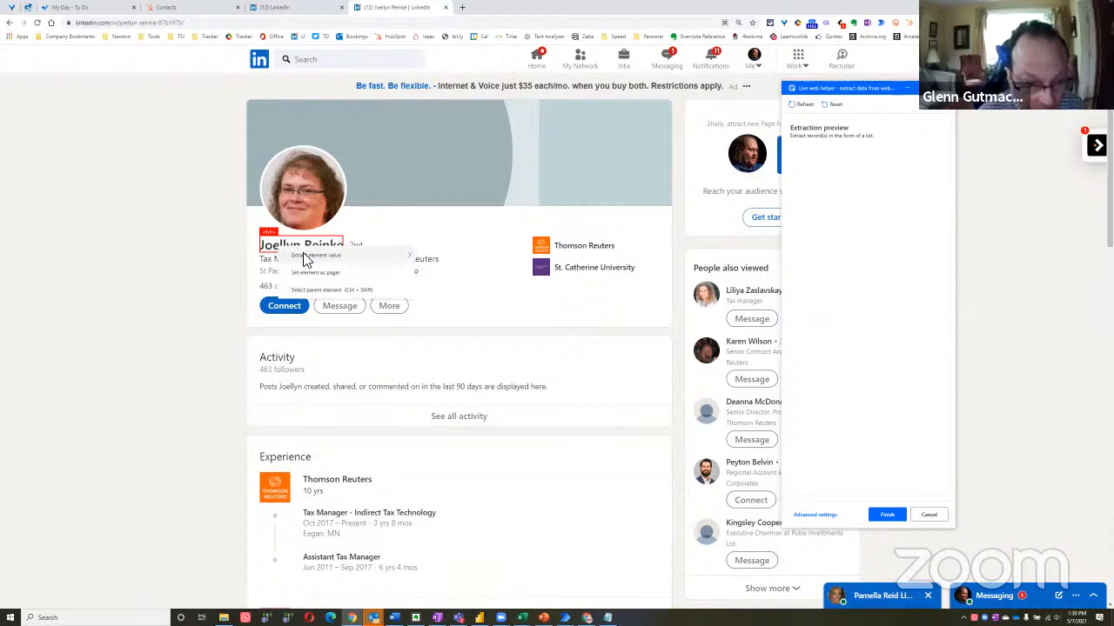
{"action": "mouse_move", "coordinate": [324, 256]}
{"action": "left_click", "coordinate": [448, 257]}
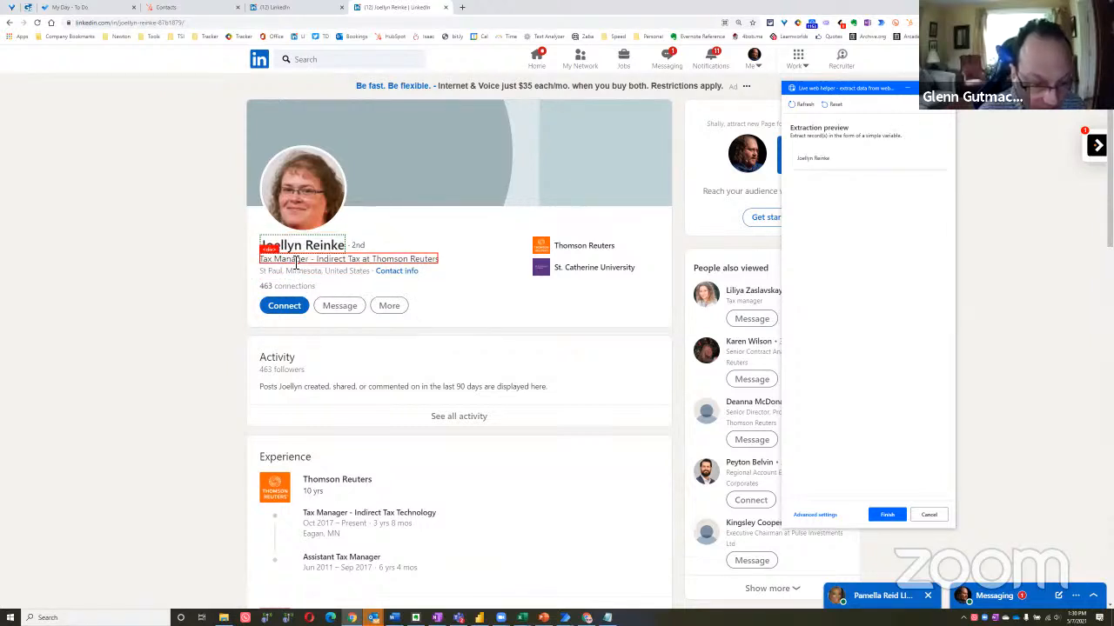
{"action": "right_click", "coordinate": [296, 261]}
{"action": "mouse_move", "coordinate": [348, 271]}
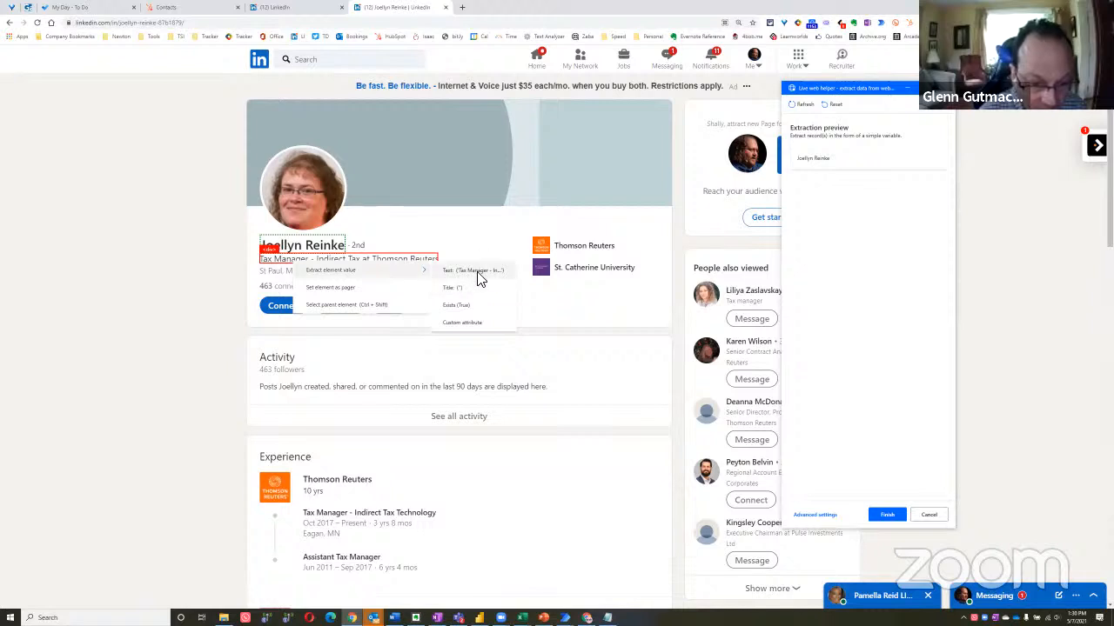
{"action": "left_click", "coordinate": [477, 271]}
{"action": "right_click", "coordinate": [293, 277]}
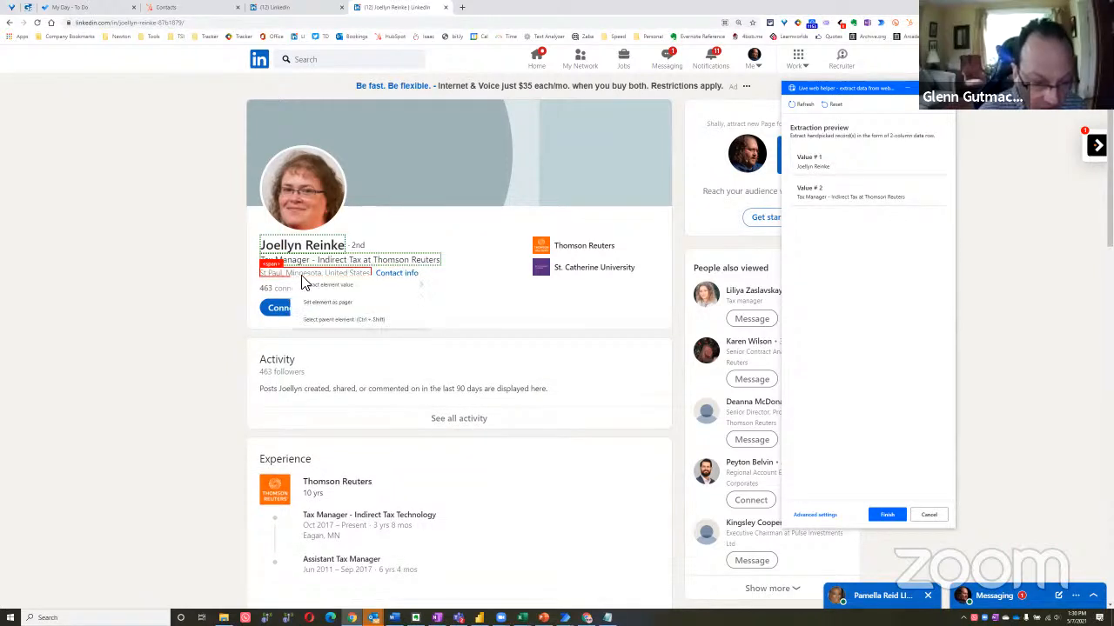
{"action": "mouse_move", "coordinate": [365, 291]}
{"action": "left_click", "coordinate": [458, 292]}
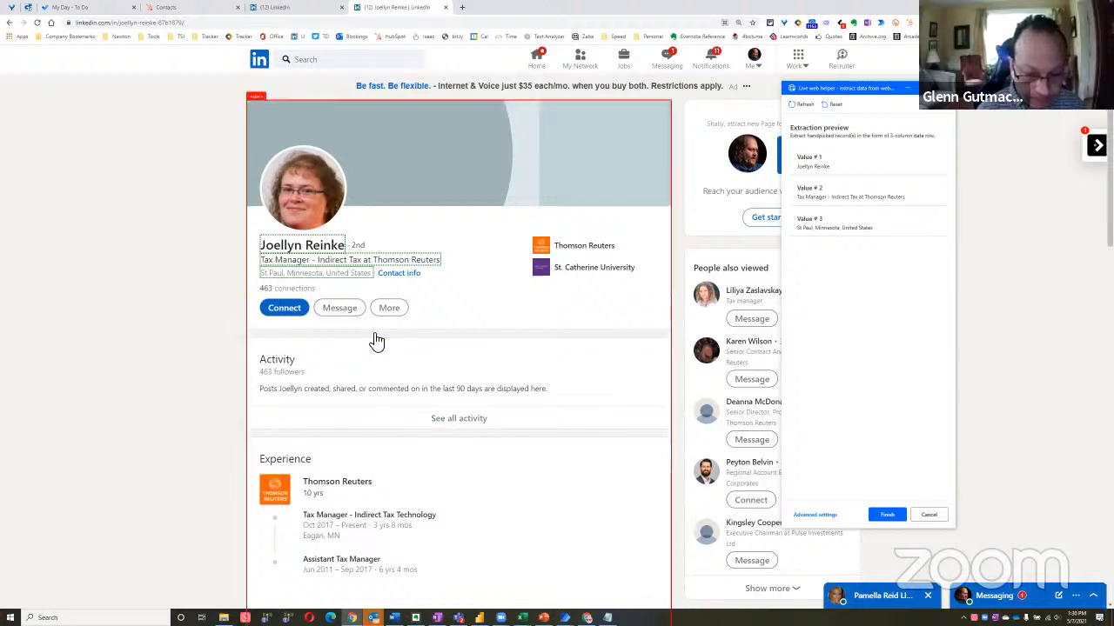
Go back to the Google results, open the second result's profile, and extract its name, headline and location text
{"action": "left_click", "coordinate": [9, 24]}
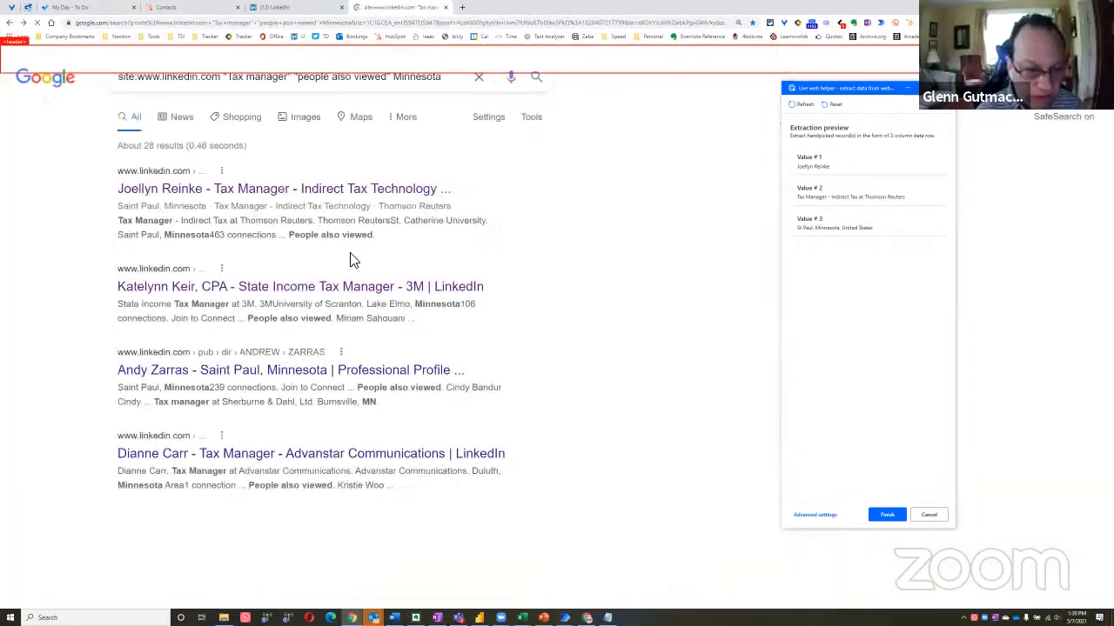
{"action": "left_click", "coordinate": [302, 287]}
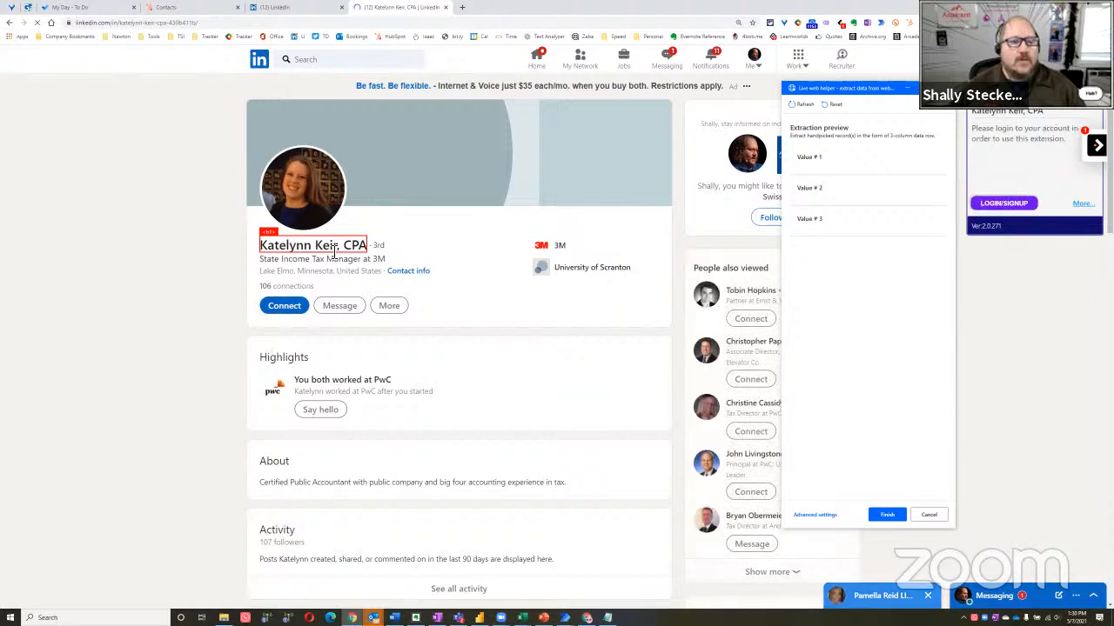
{"action": "left_click", "coordinate": [327, 248]}
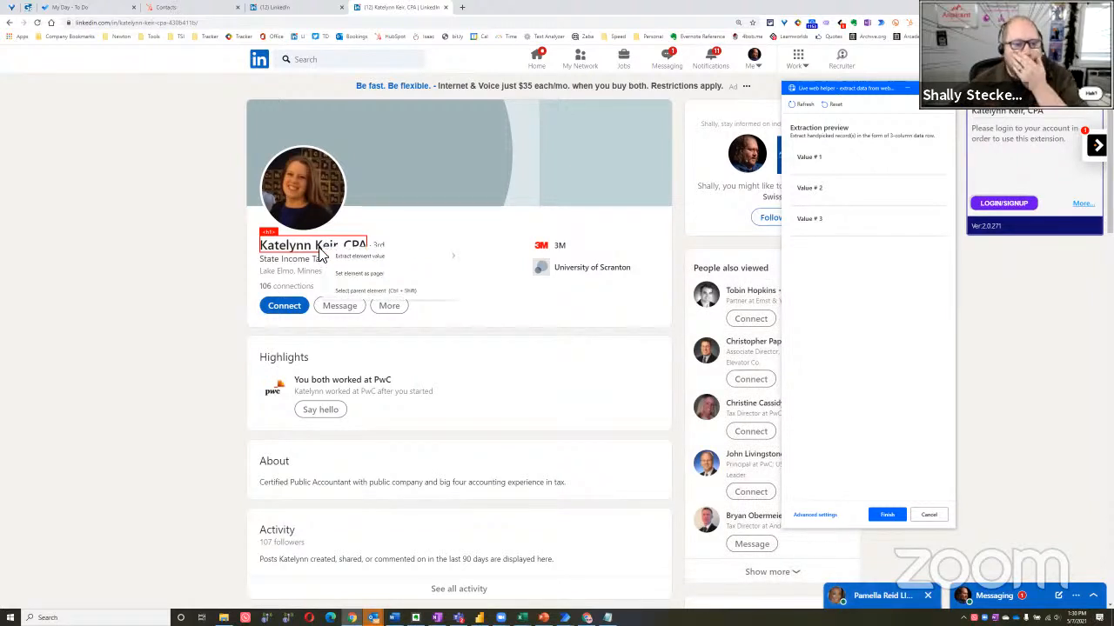
{"action": "mouse_move", "coordinate": [439, 256]}
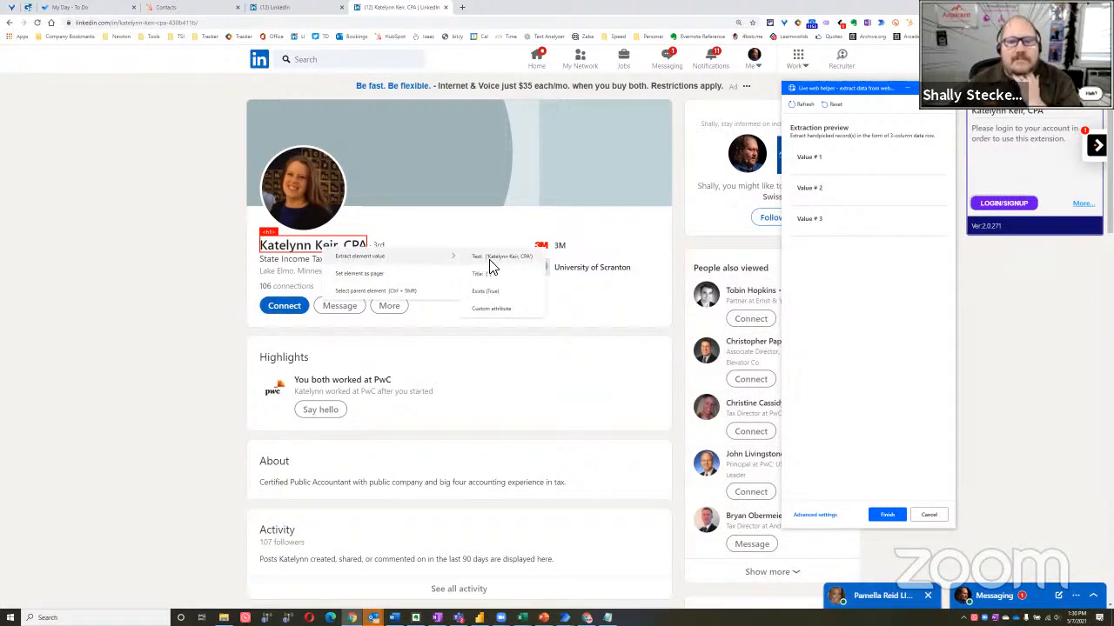
{"action": "left_click", "coordinate": [478, 258]}
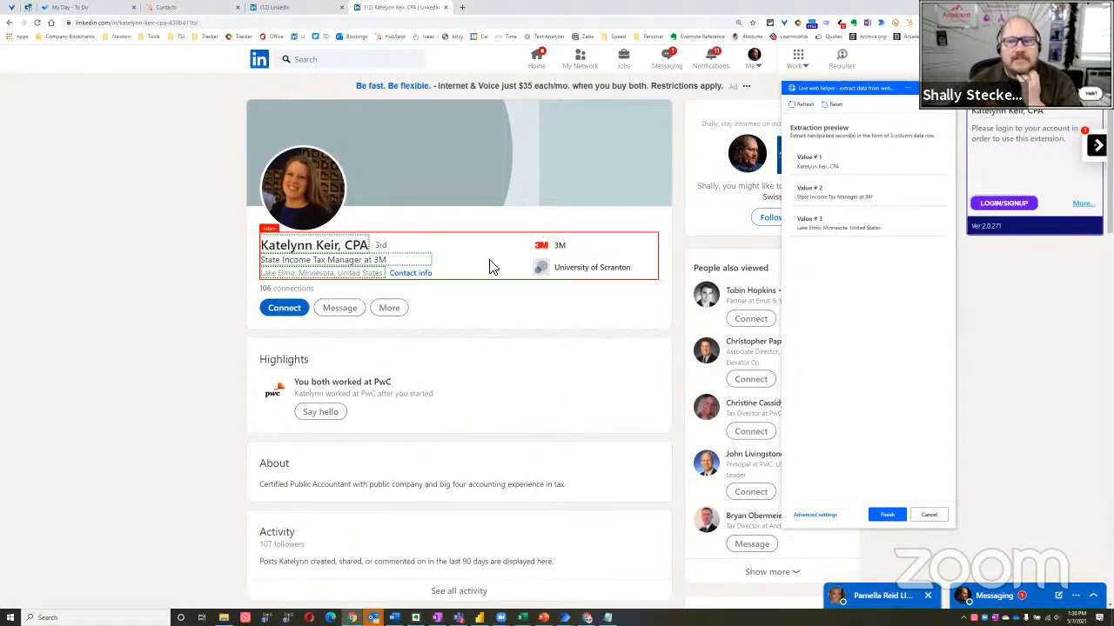
{"action": "left_click", "coordinate": [328, 264]}
{"action": "mouse_move", "coordinate": [426, 272]}
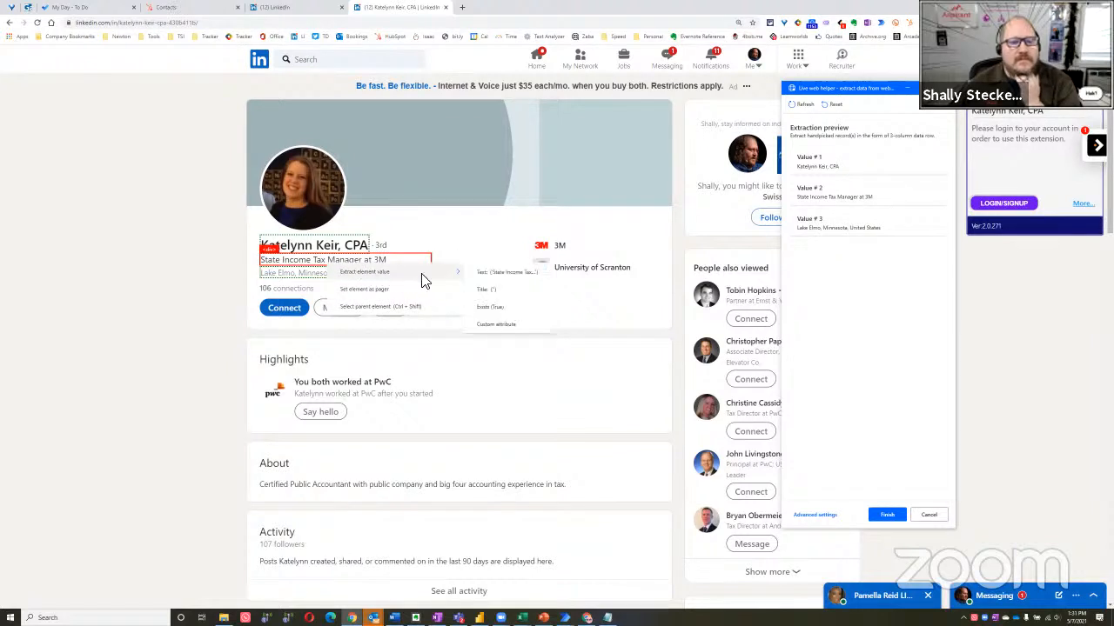
{"action": "left_click", "coordinate": [493, 273]}
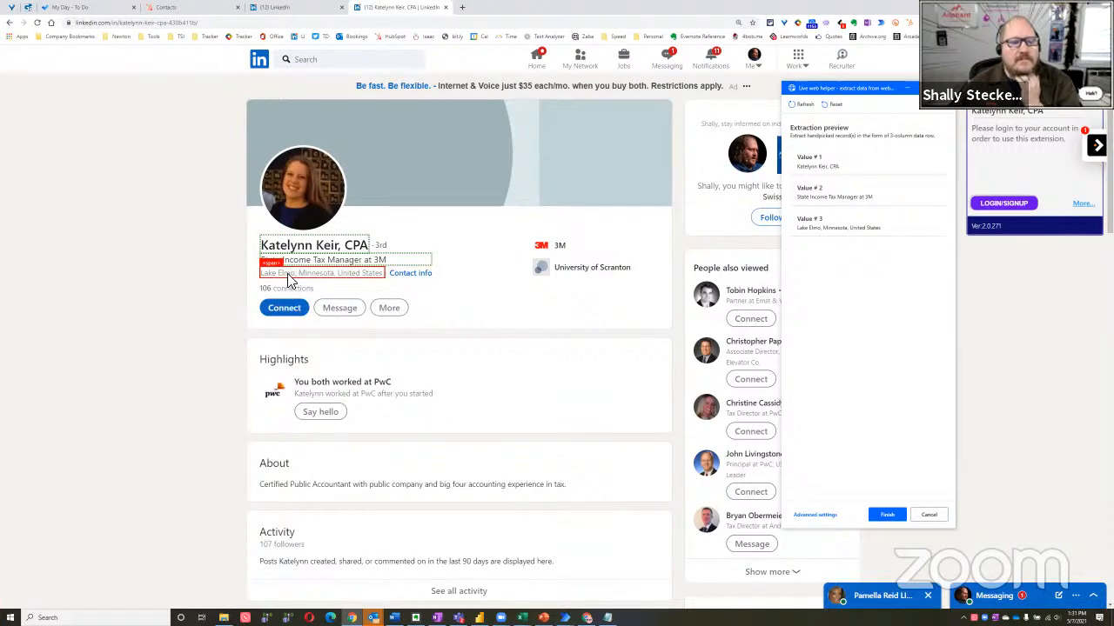
{"action": "right_click", "coordinate": [292, 279]}
{"action": "left_click", "coordinate": [458, 288]}
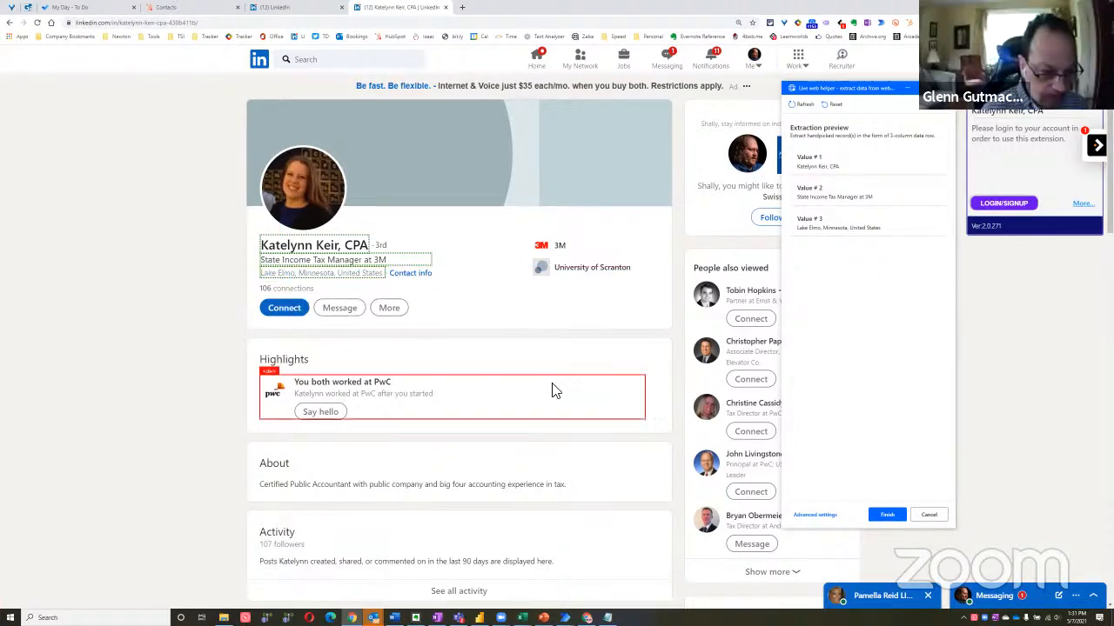
Finish the extraction, limit it to only the first 5 web pages with Excel spreadsheet output, and save the action
{"action": "left_click", "coordinate": [887, 515]}
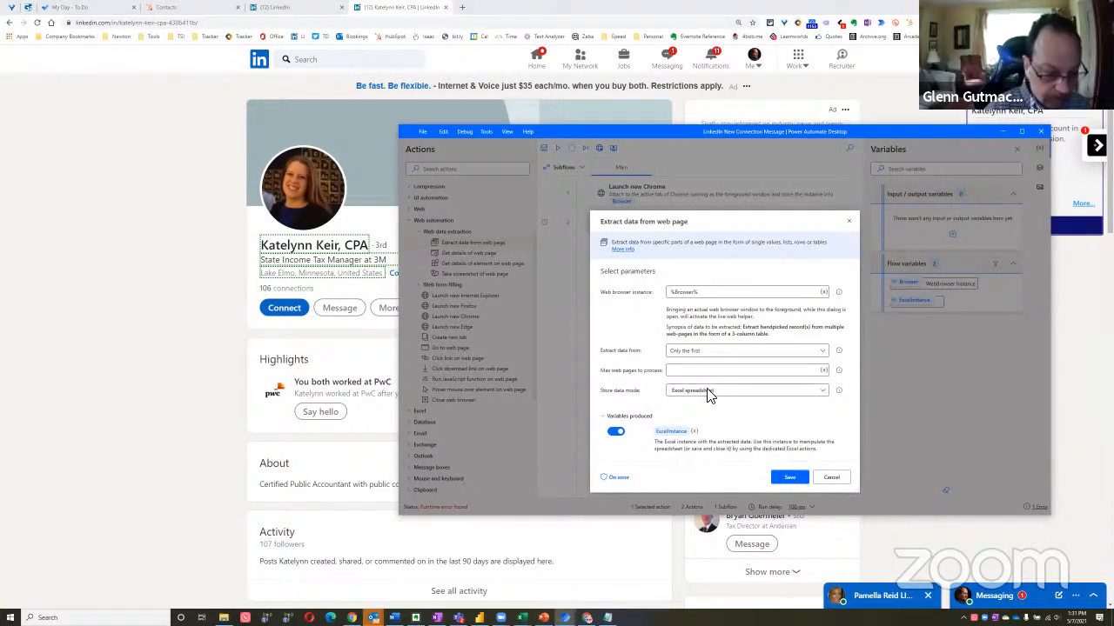
{"action": "left_click", "coordinate": [713, 353]}
{"action": "left_click", "coordinate": [706, 365]}
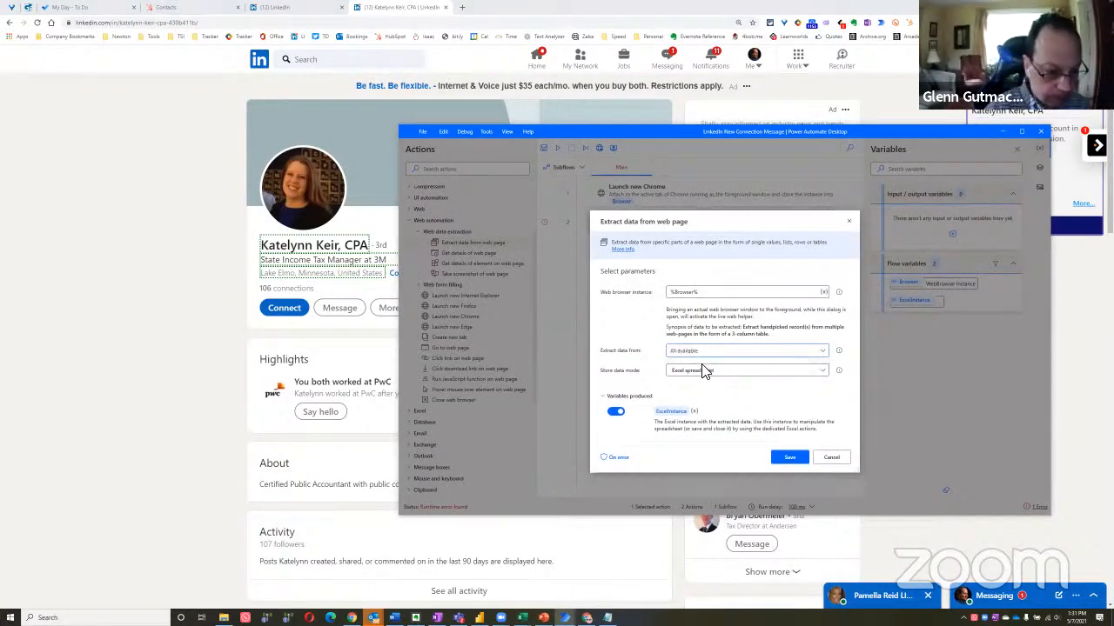
{"action": "left_click", "coordinate": [712, 353]}
{"action": "left_click", "coordinate": [703, 380]}
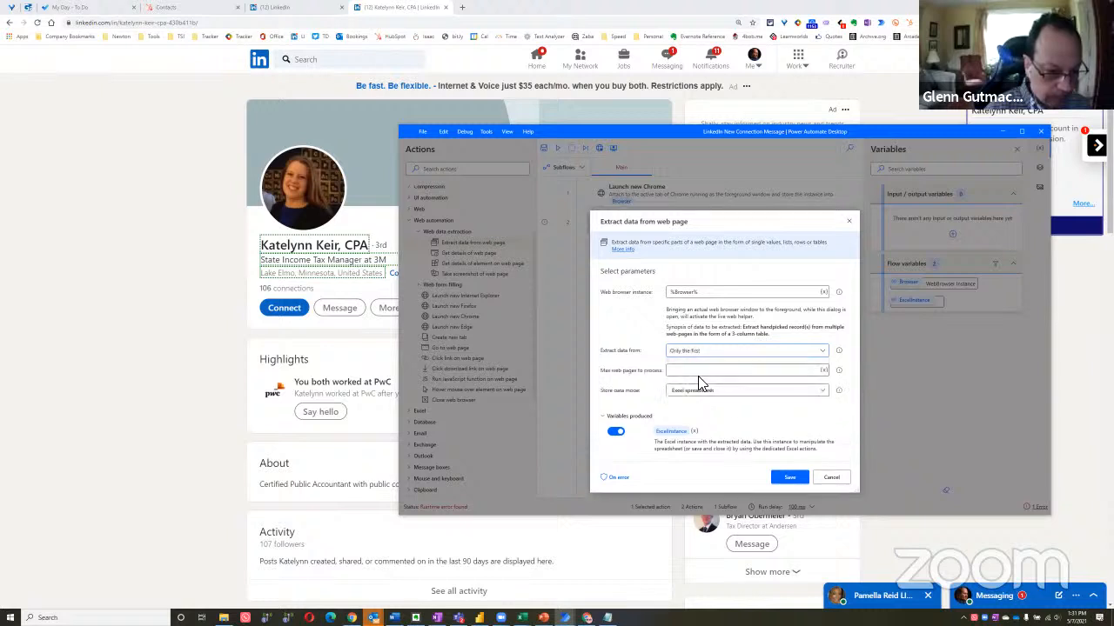
{"action": "left_click", "coordinate": [697, 372]}
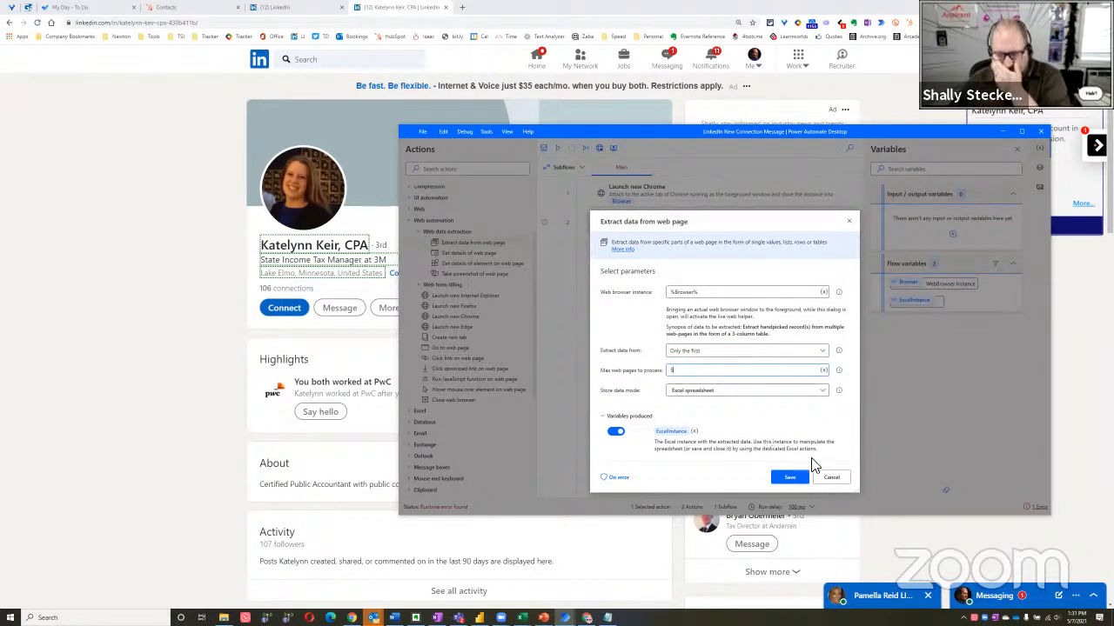
{"action": "left_click", "coordinate": [792, 480]}
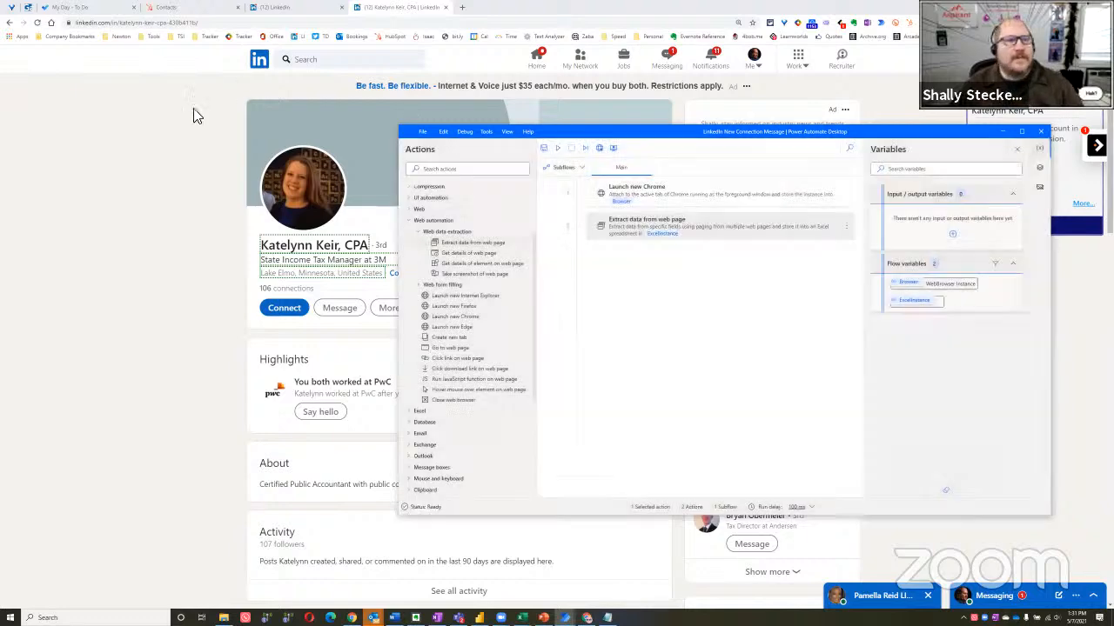
Return the browser to the Google results page and run the flow from Power Automate Desktop
{"action": "left_click", "coordinate": [194, 114]}
{"action": "key", "text": "alt+Left"}
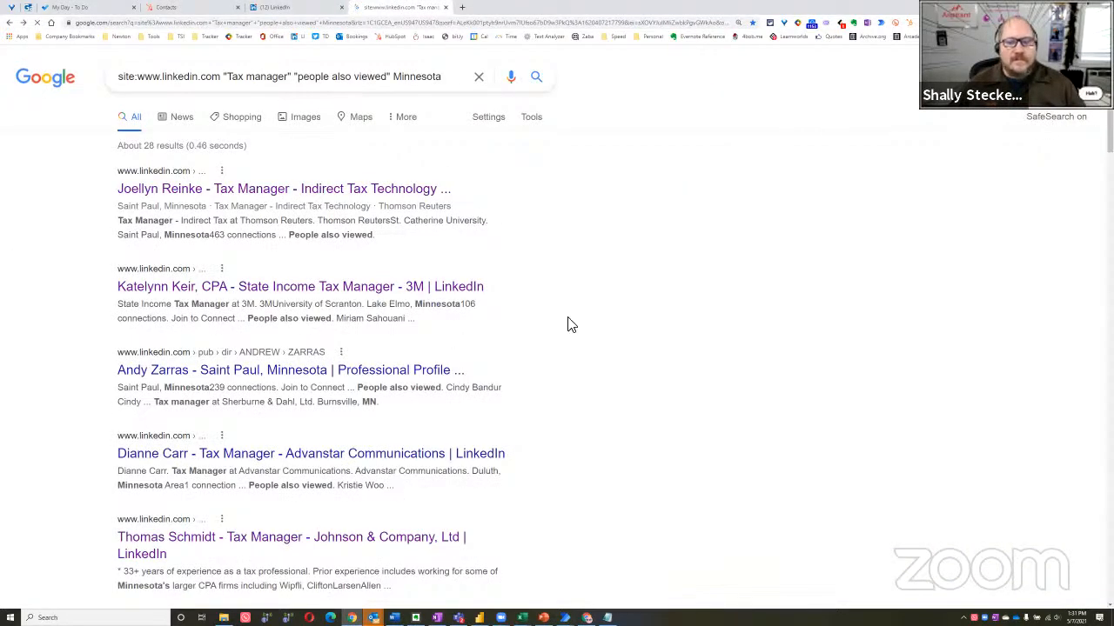
{"action": "key", "text": "alt+Tab"}
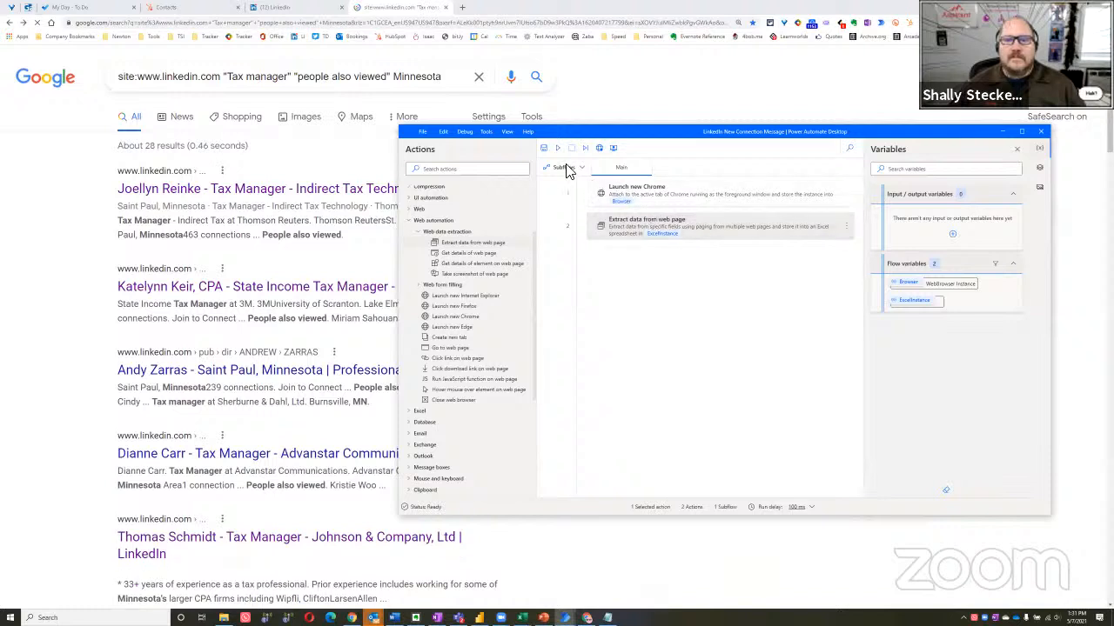
{"action": "left_click", "coordinate": [77, 276]}
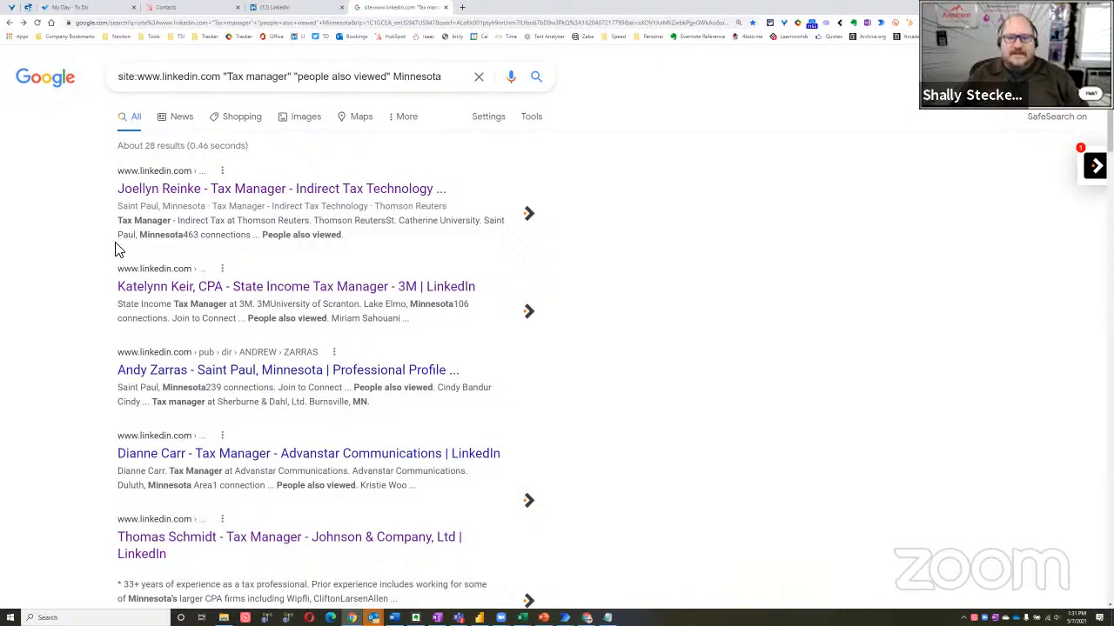
{"action": "key", "text": "alt+Tab"}
{"action": "left_click", "coordinate": [644, 285]}
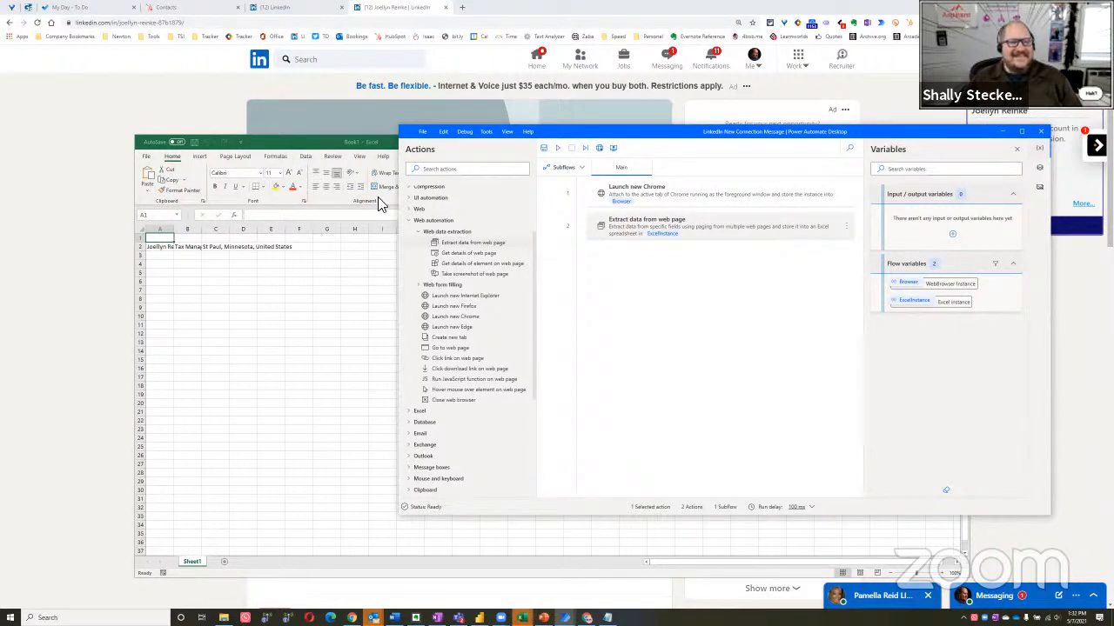
Widen columns A, B and C in the Excel output to fit the extracted name, headline and location
{"action": "left_click_drag", "start_coordinate": [174, 230], "coordinate": [323, 232]}
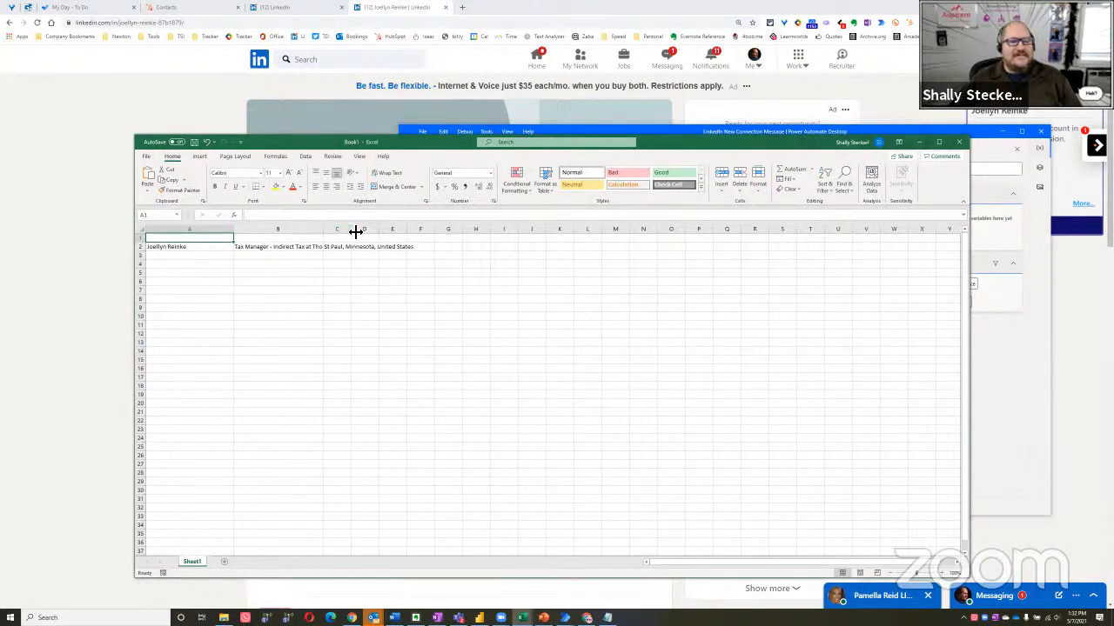
{"action": "mouse_move", "coordinate": [405, 235]}
{"action": "left_mouse_down"}
{"action": "mouse_move", "coordinate": [440, 235]}
{"action": "mouse_move", "coordinate": [383, 237]}
{"action": "left_mouse_up"}
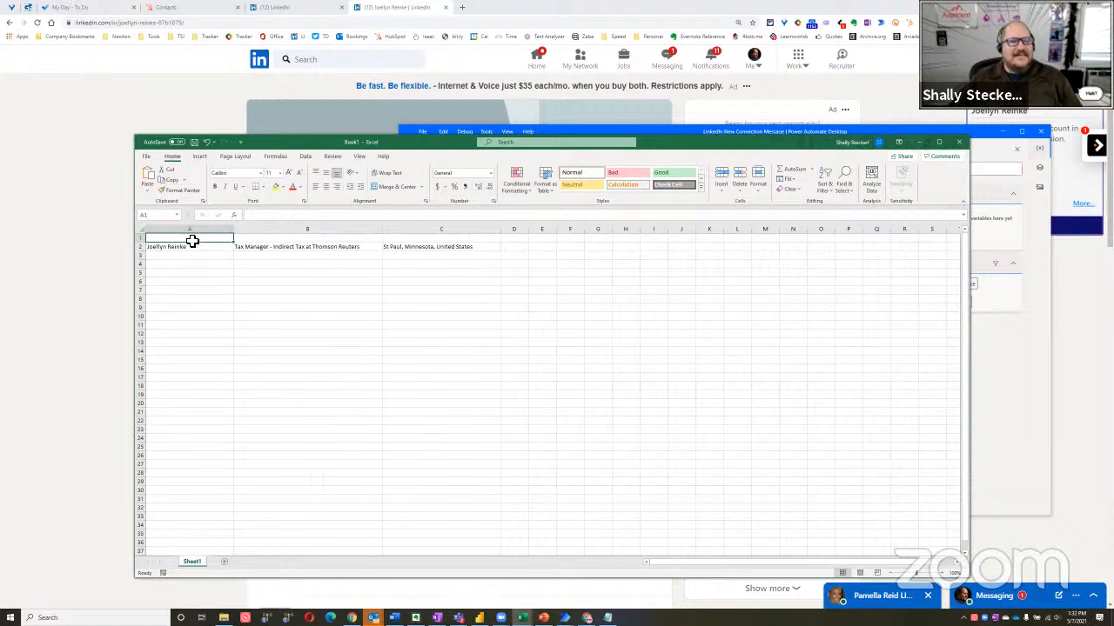
Switch to Chrome, view the LinkedIn connections page, and return to the first result's profile
{"action": "left_click", "coordinate": [985, 113]}
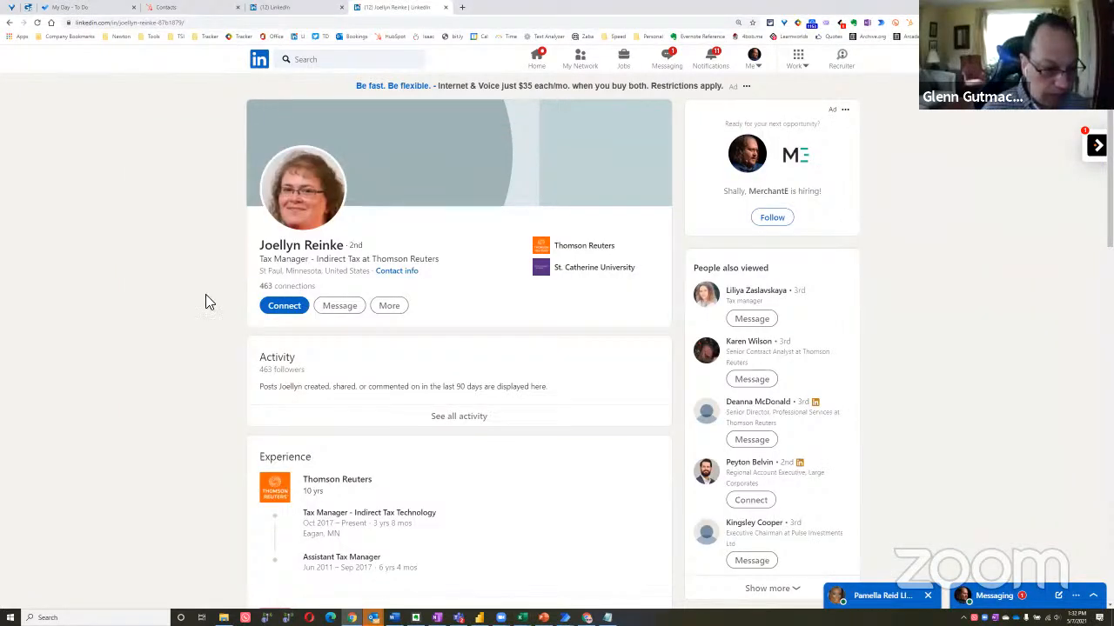
{"action": "left_click", "coordinate": [301, 12]}
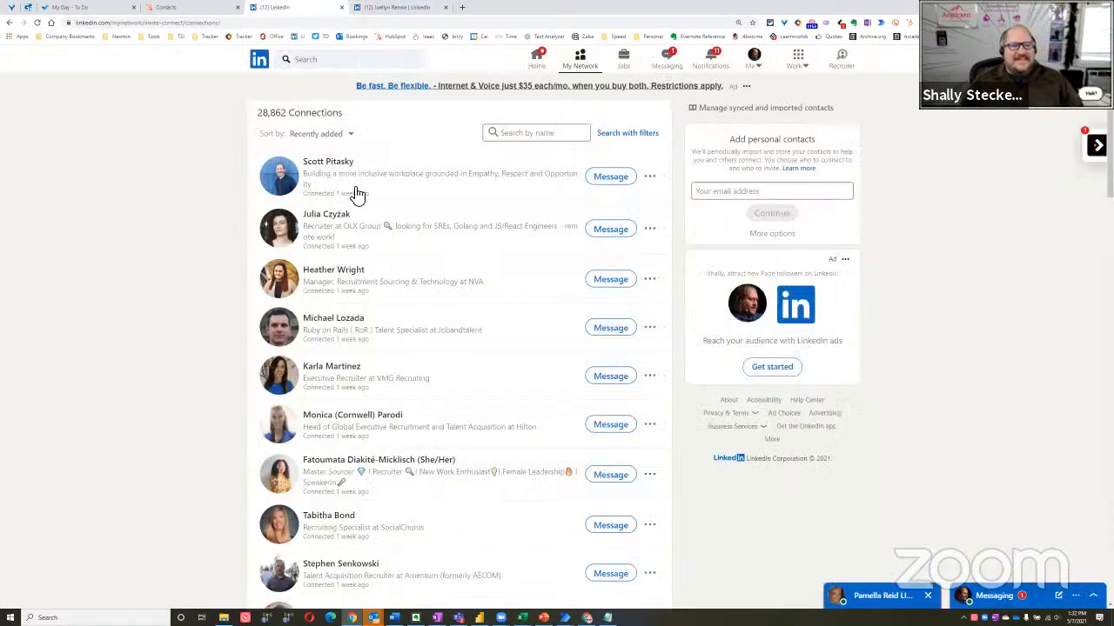
{"action": "left_click", "coordinate": [383, 7]}
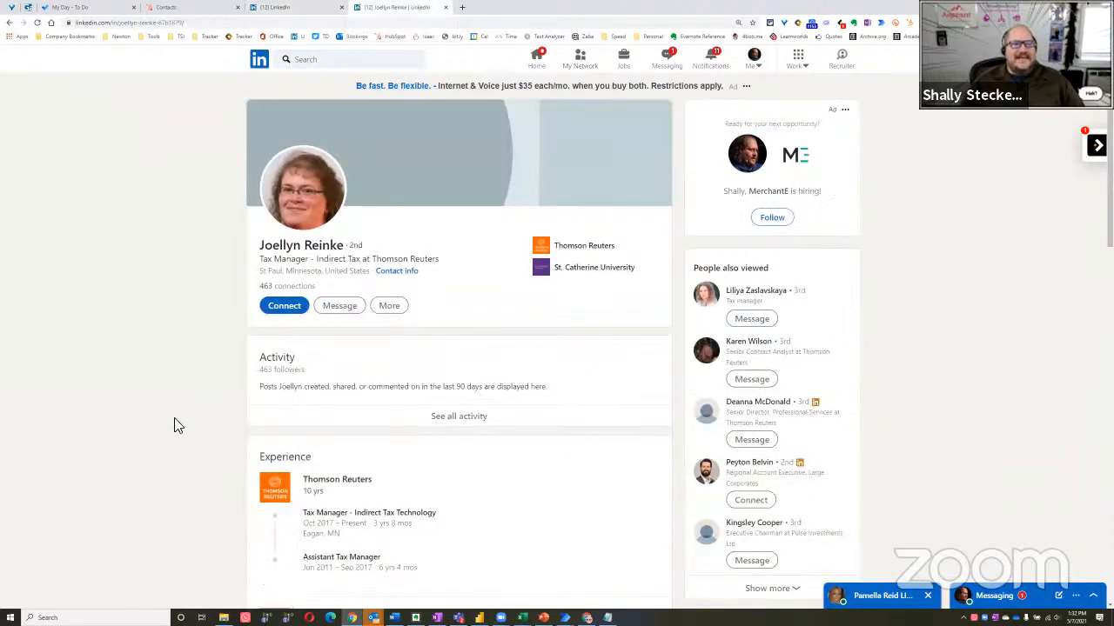
Return to the Google results and close the Excel output workbook without saving it
{"action": "key", "text": "alt+Left"}
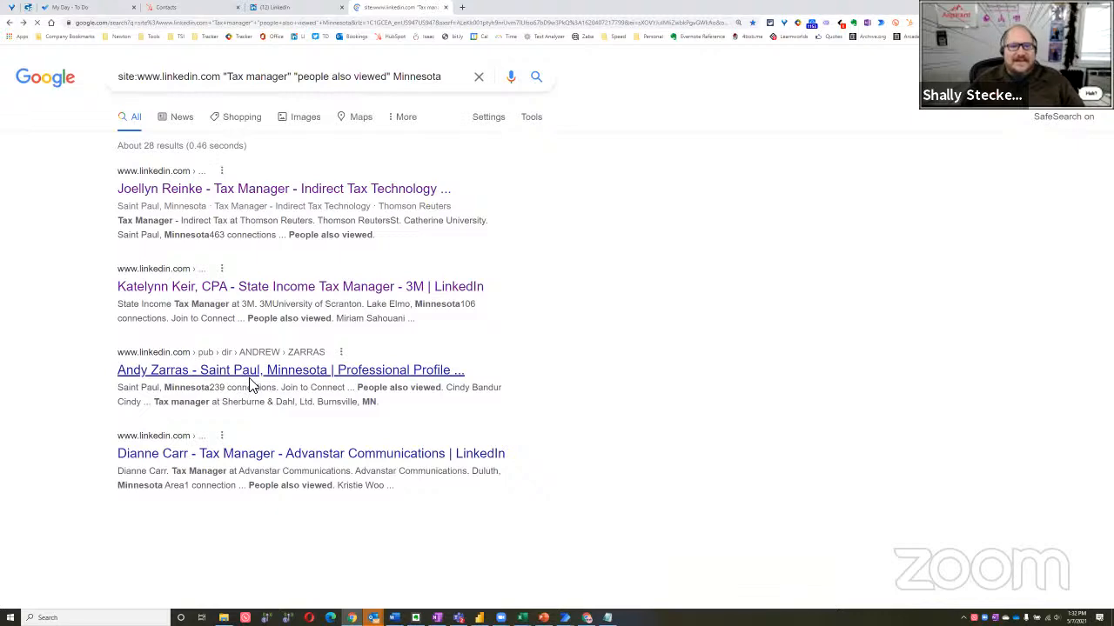
{"action": "key", "text": "alt+Tab"}
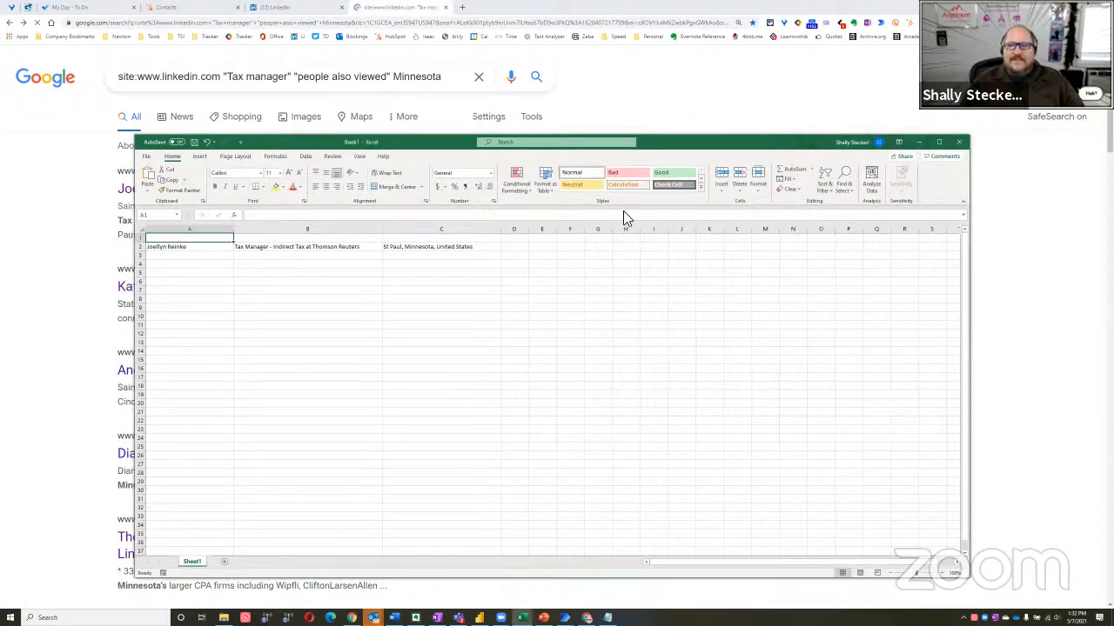
{"action": "left_click_drag", "start_coordinate": [738, 144], "coordinate": [537, 234]}
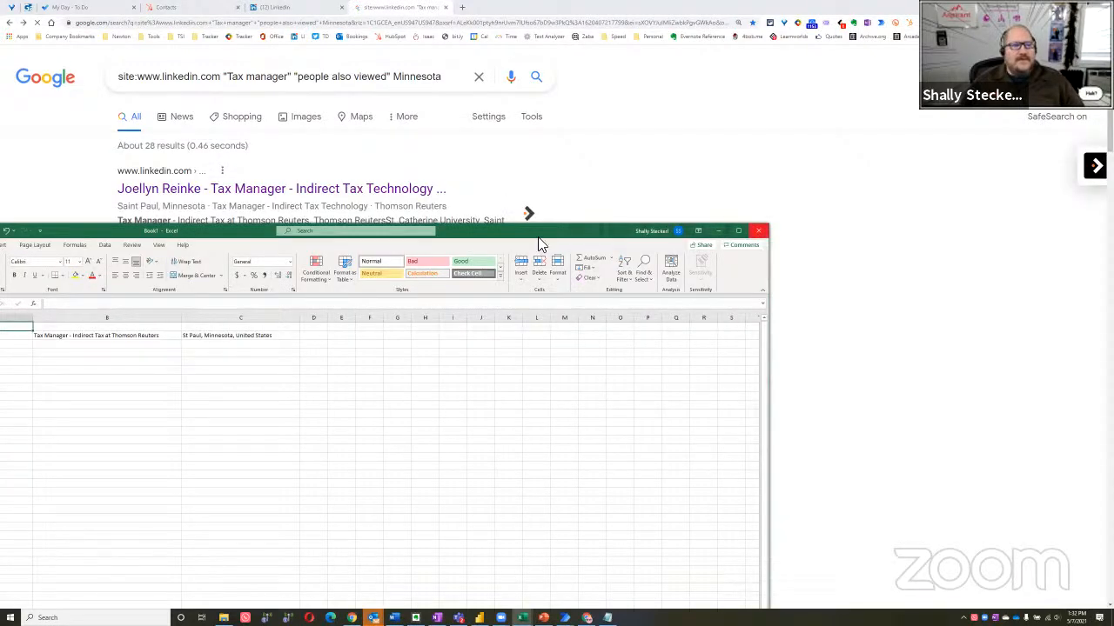
{"action": "left_click", "coordinate": [759, 231]}
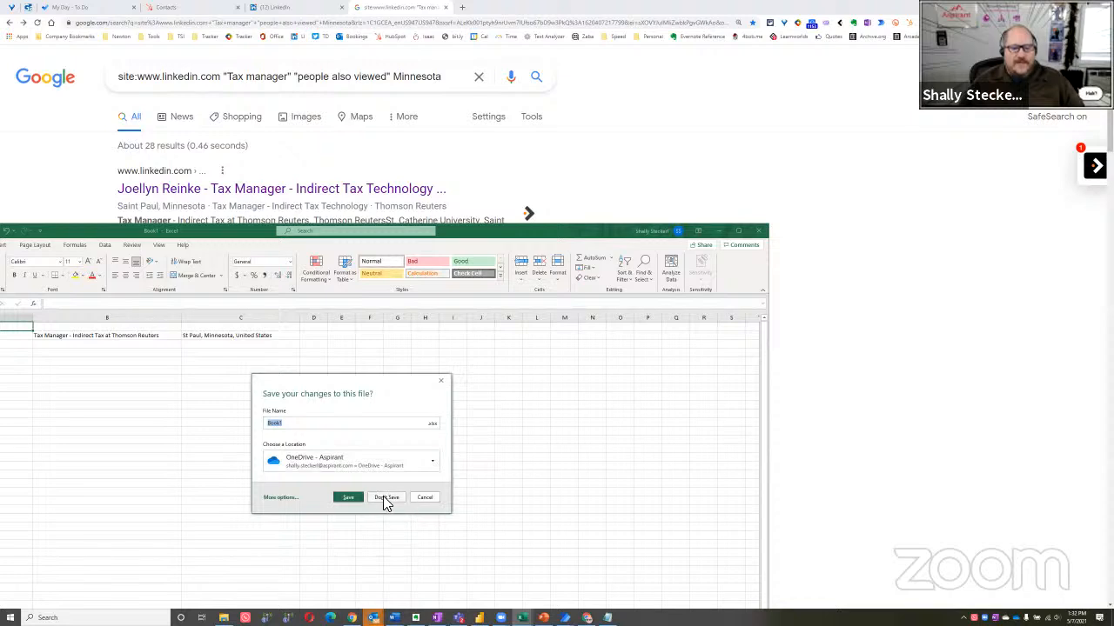
{"action": "left_click", "coordinate": [386, 498]}
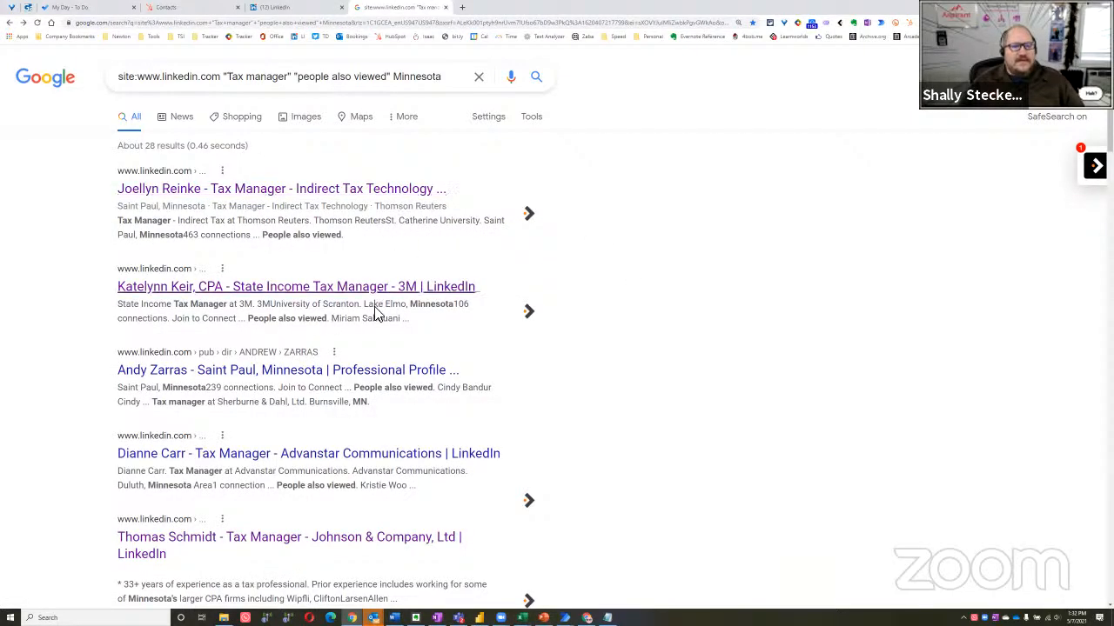
Look through the Google results to compare which profile details each listing shows
{"action": "scroll", "coordinate": [359, 391], "scroll_direction": "down", "scroll_amount": 10}
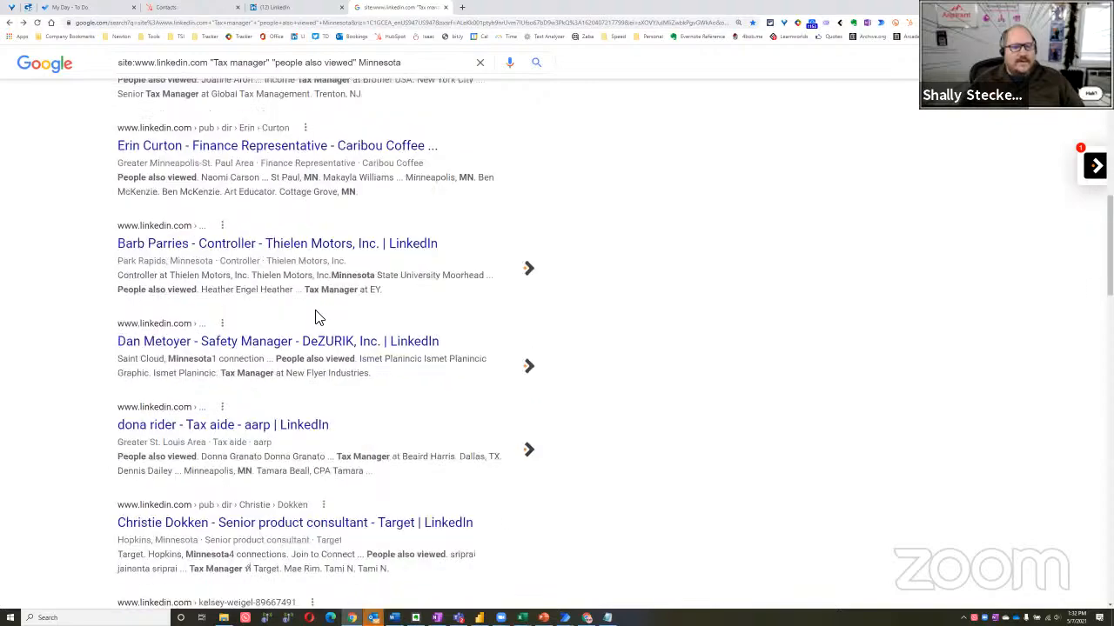
{"action": "scroll", "coordinate": [314, 313], "scroll_direction": "up", "scroll_amount": 4}
{"action": "scroll", "coordinate": [317, 217], "scroll_direction": "up", "scroll_amount": 7}
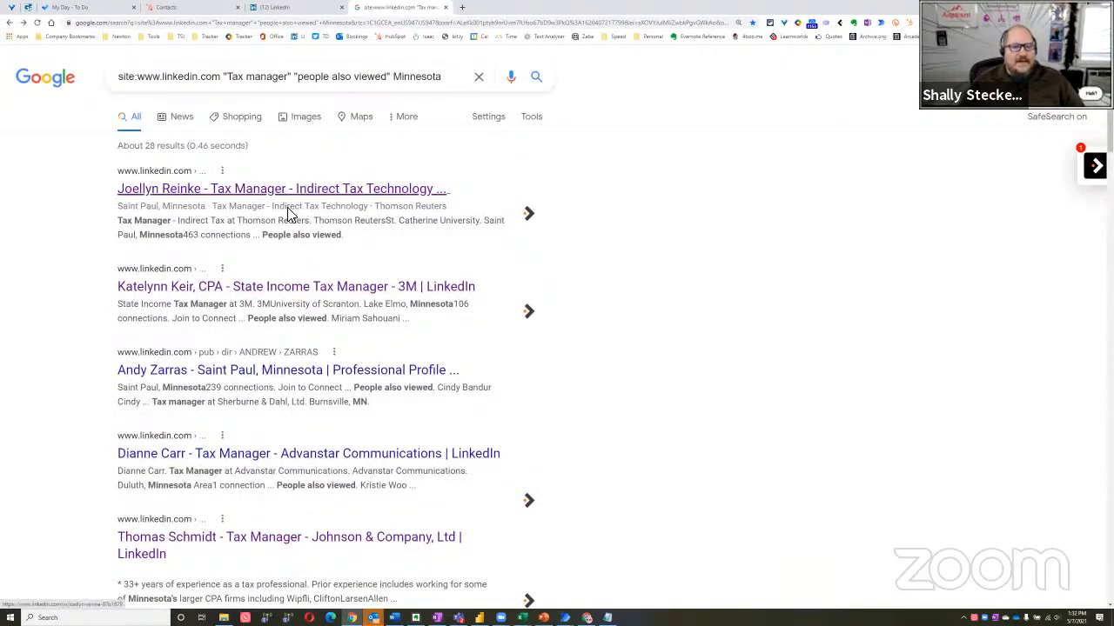
{"action": "scroll", "coordinate": [309, 211], "scroll_direction": "down", "scroll_amount": 3}
{"action": "scroll", "coordinate": [309, 211], "scroll_direction": "down", "scroll_amount": 15}
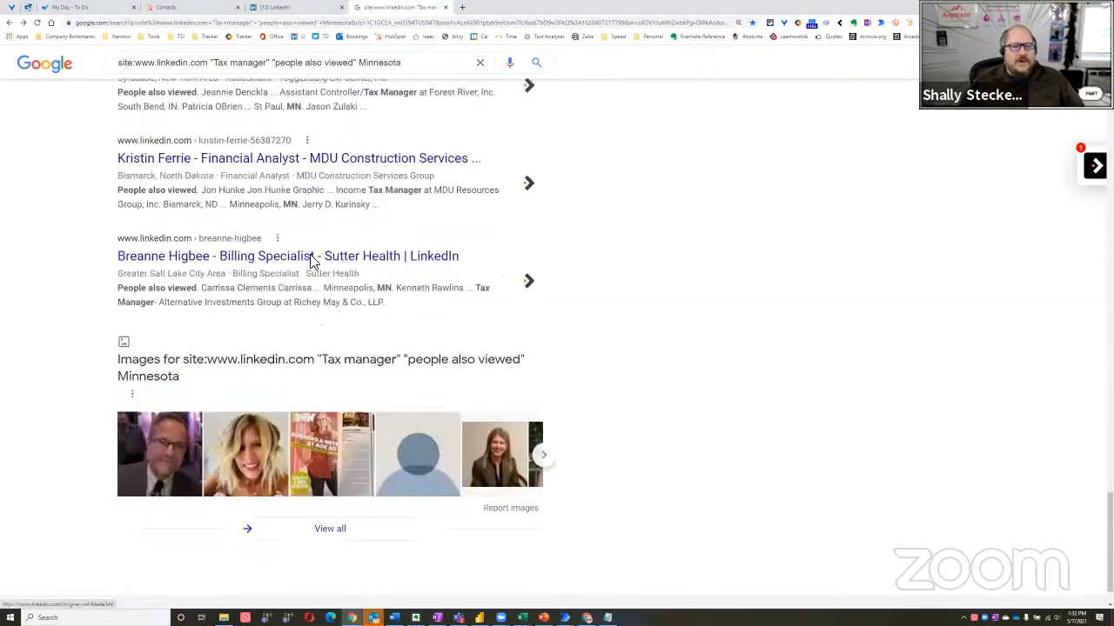
{"action": "scroll", "coordinate": [423, 482], "scroll_direction": "up", "scroll_amount": 12}
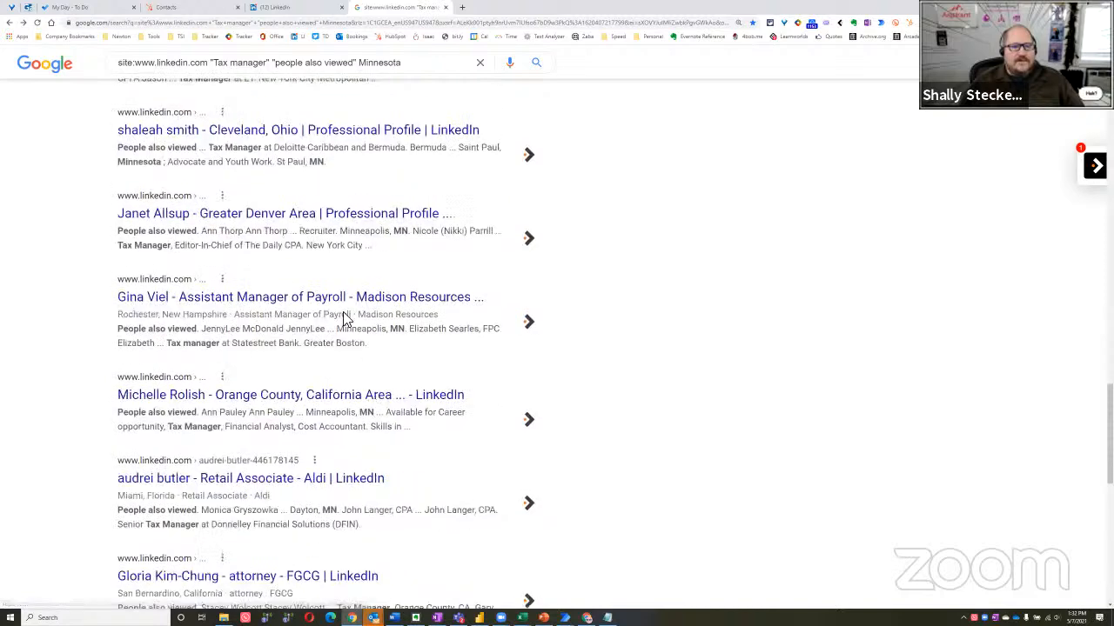
{"action": "scroll", "coordinate": [368, 287], "scroll_direction": "up", "scroll_amount": 10}
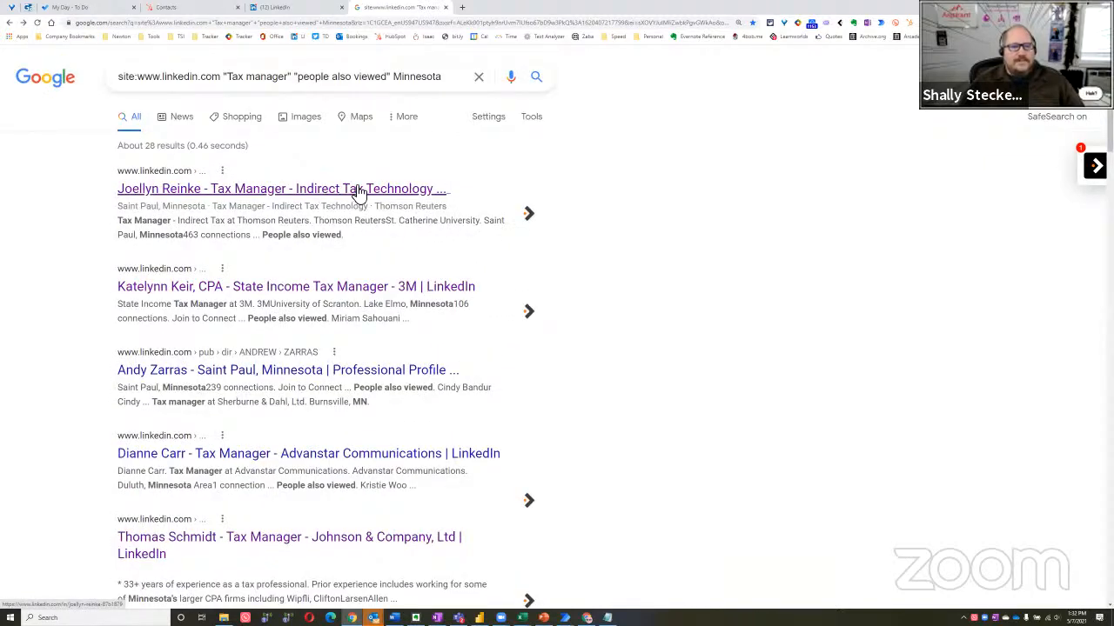
Reopen the Extract data from web page action in Power Automate Desktop and reset its extraction on the Google results page
{"action": "key", "text": "alt+Tab"}
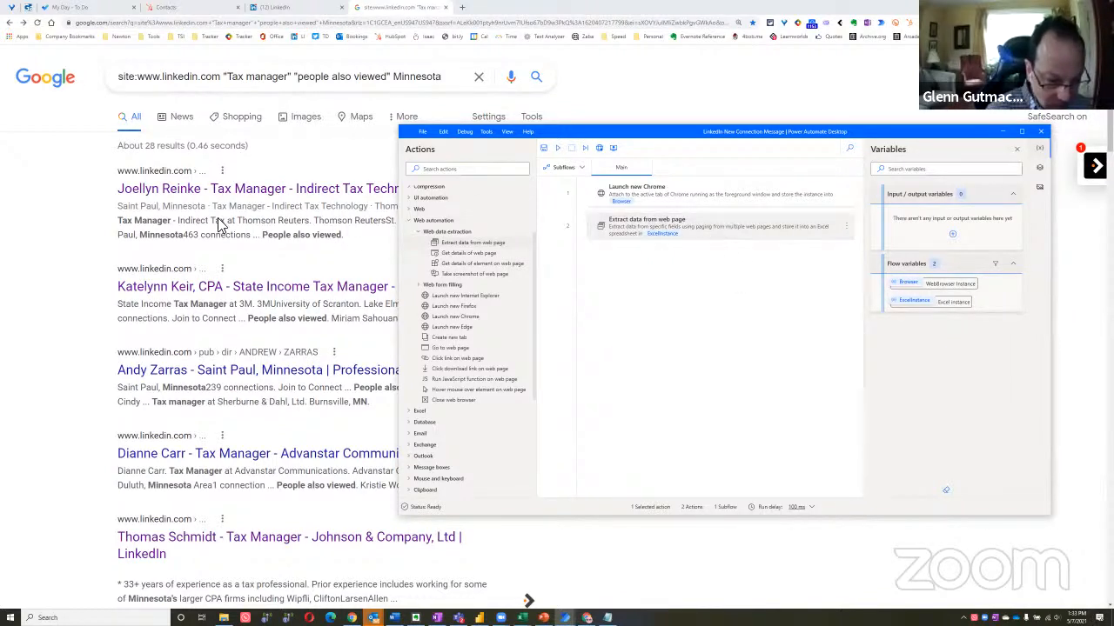
{"action": "double_click", "coordinate": [698, 232]}
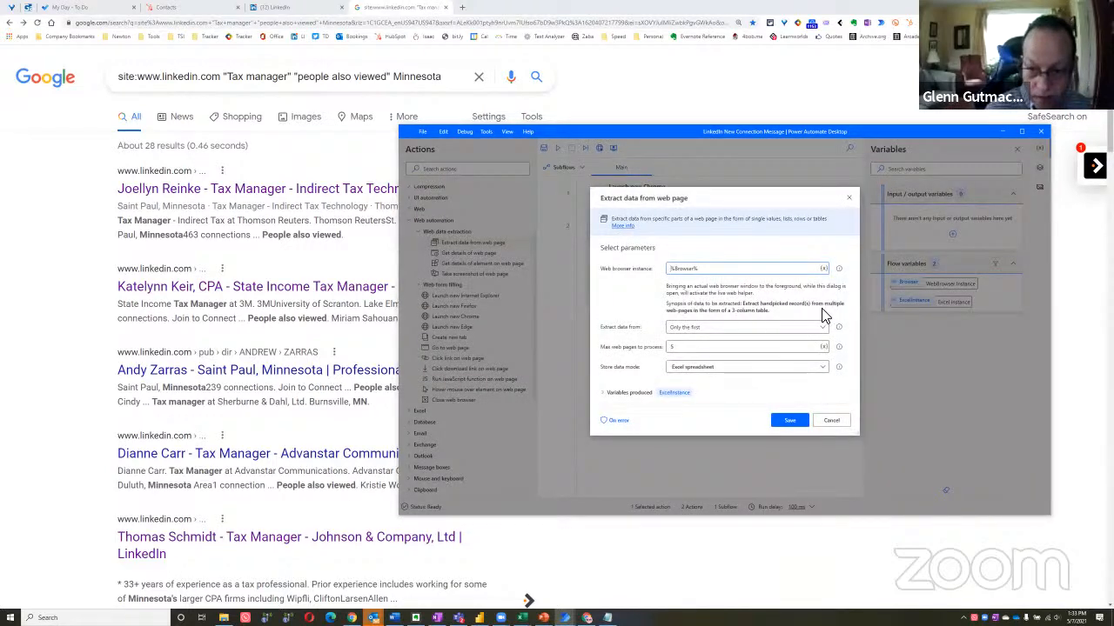
{"action": "left_click", "coordinate": [79, 287]}
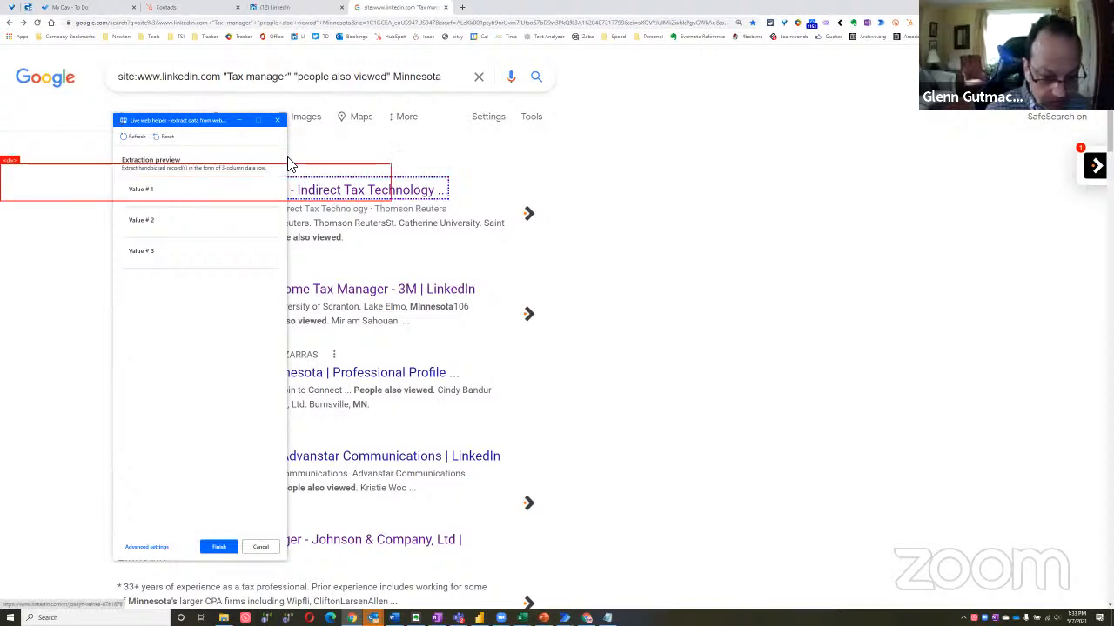
{"action": "left_click_drag", "start_coordinate": [214, 124], "coordinate": [716, 126]}
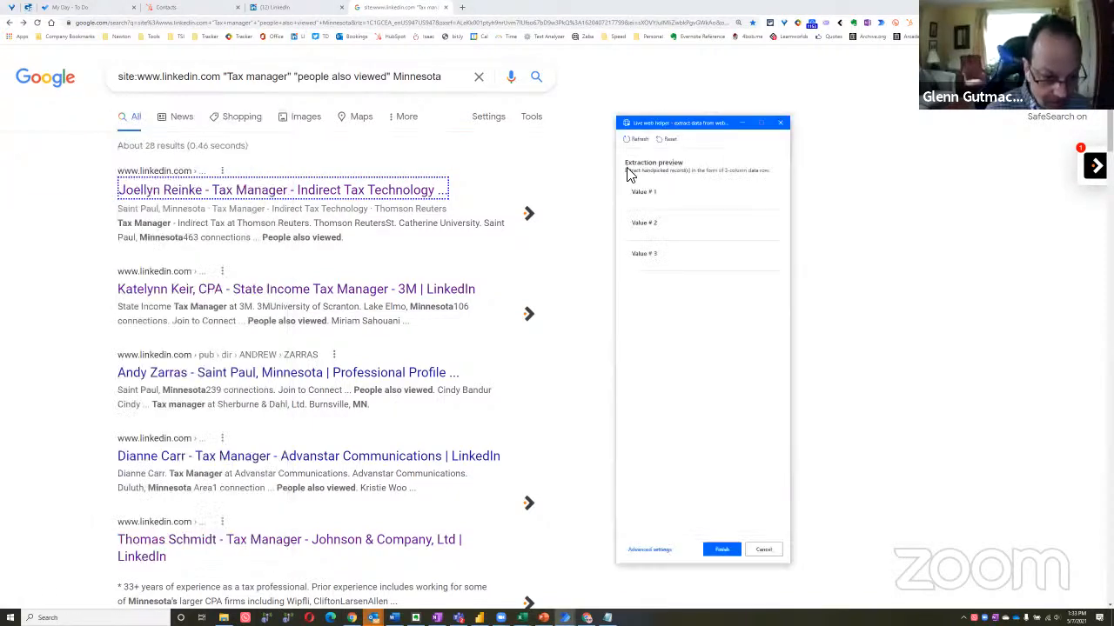
{"action": "left_click", "coordinate": [666, 141]}
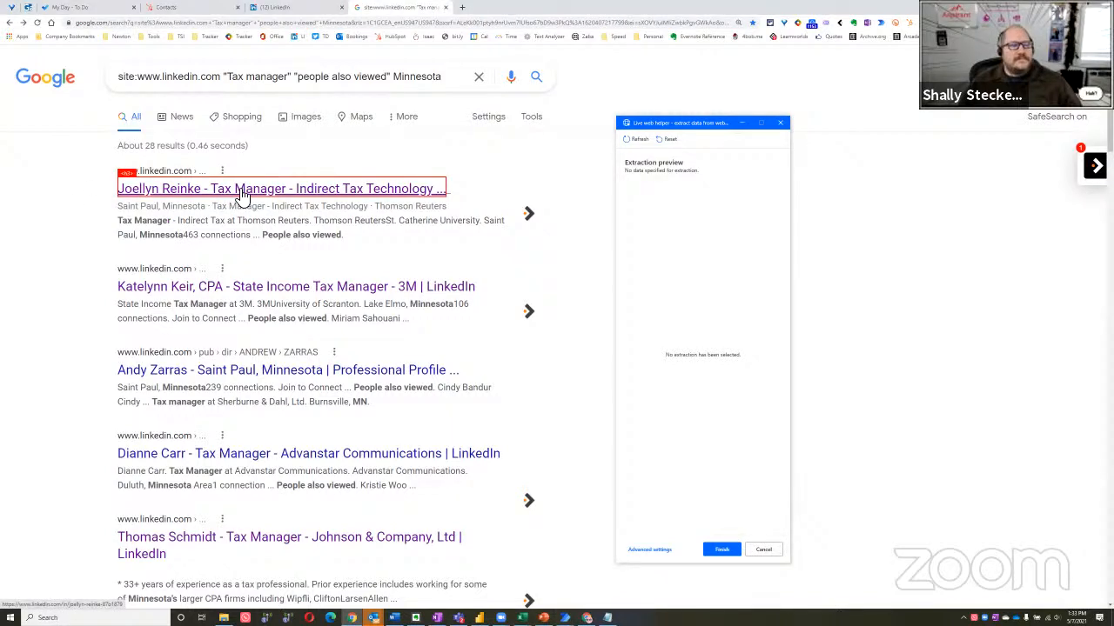
Extract the title text of the first Google result as the first value
{"action": "right_click", "coordinate": [325, 189]}
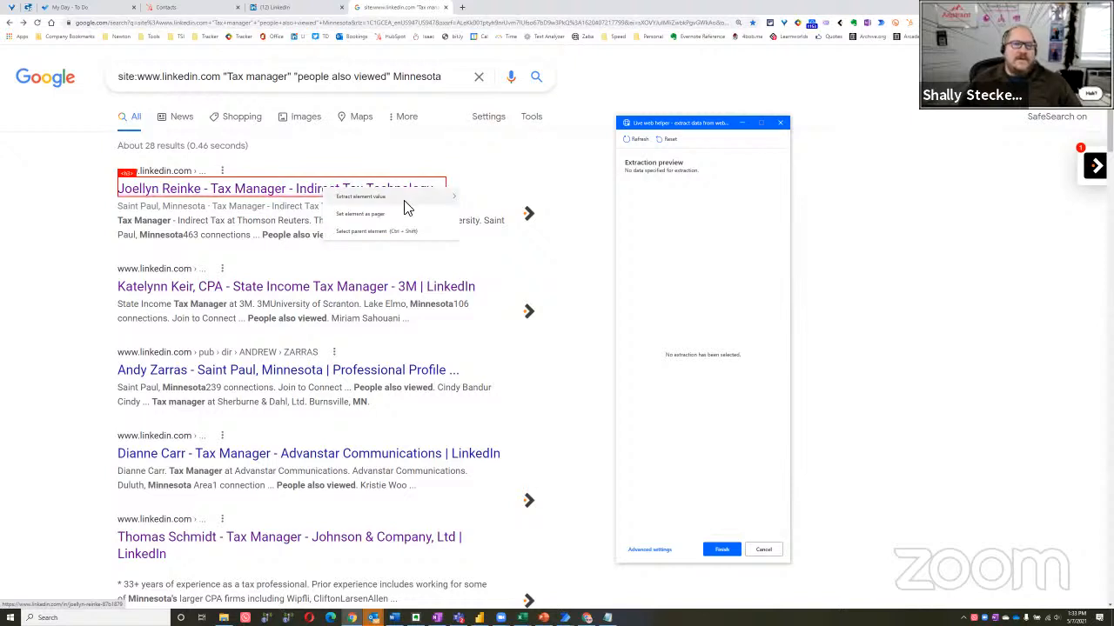
{"action": "mouse_move", "coordinate": [406, 200]}
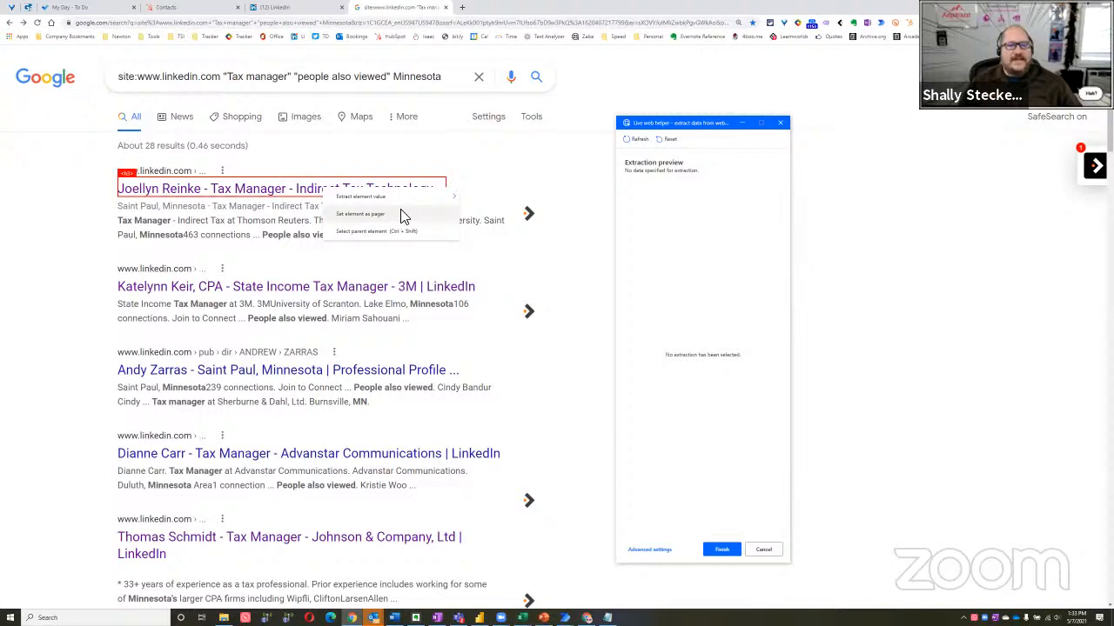
{"action": "left_click", "coordinate": [509, 197]}
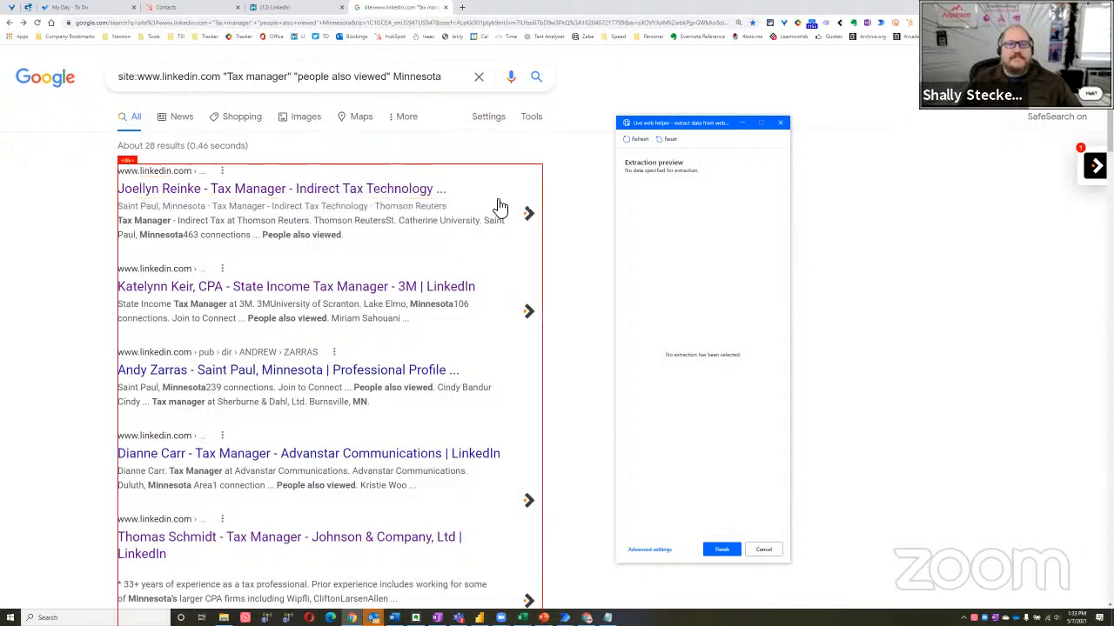
{"action": "right_click", "coordinate": [401, 201]}
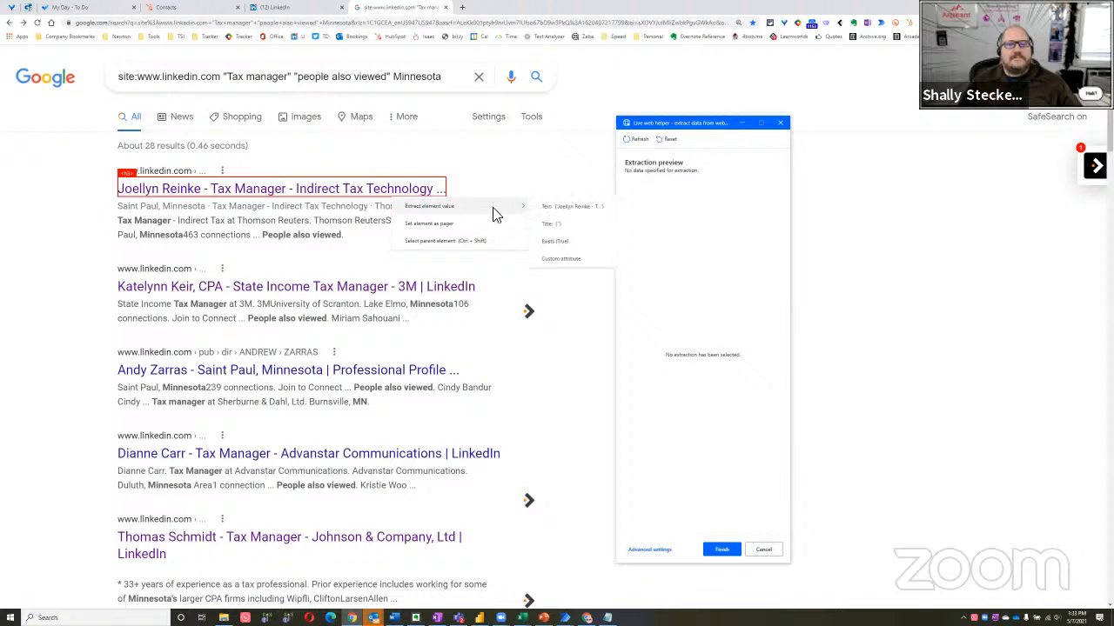
{"action": "mouse_move", "coordinate": [495, 214]}
{"action": "left_click", "coordinate": [563, 212]}
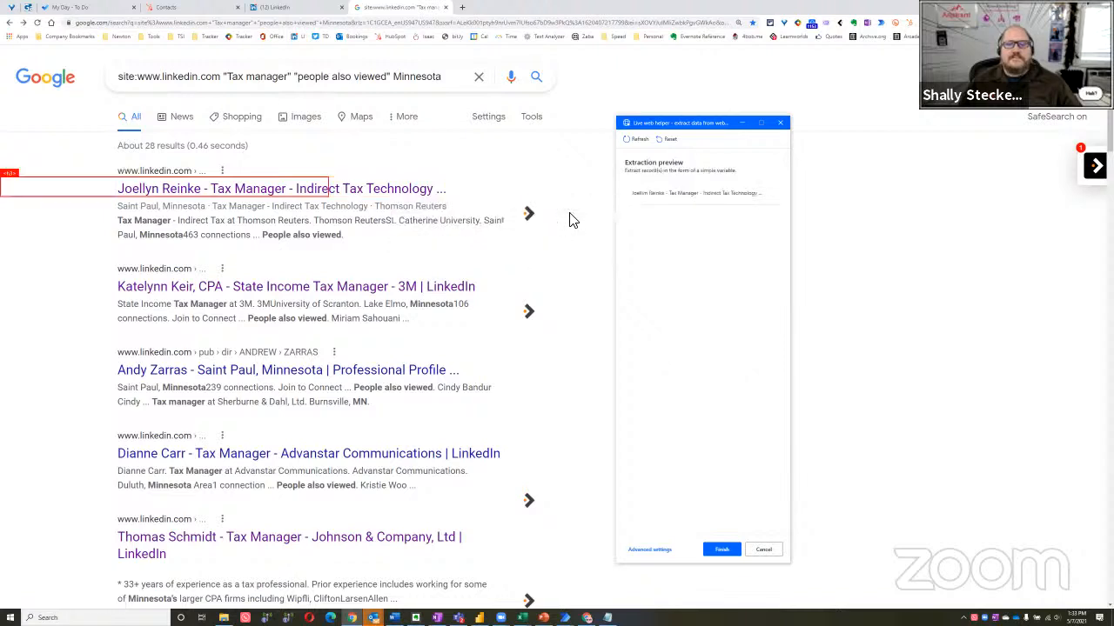
Add the first result's location, job title and company texts as separate extraction values
{"action": "right_click", "coordinate": [153, 216]}
{"action": "left_click", "coordinate": [323, 229]}
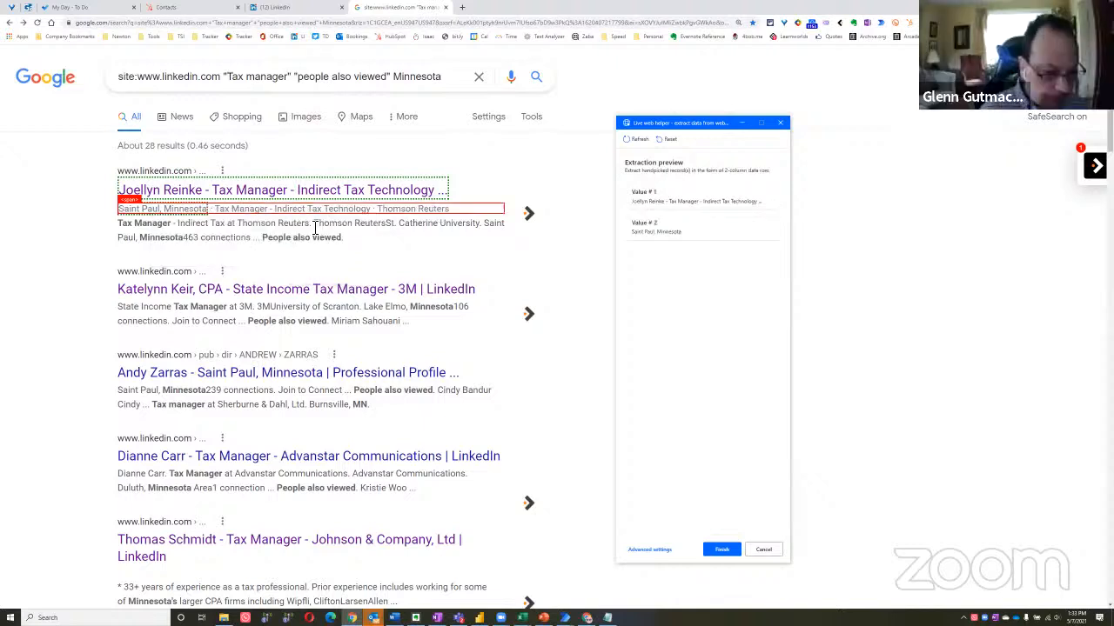
{"action": "right_click", "coordinate": [242, 212]}
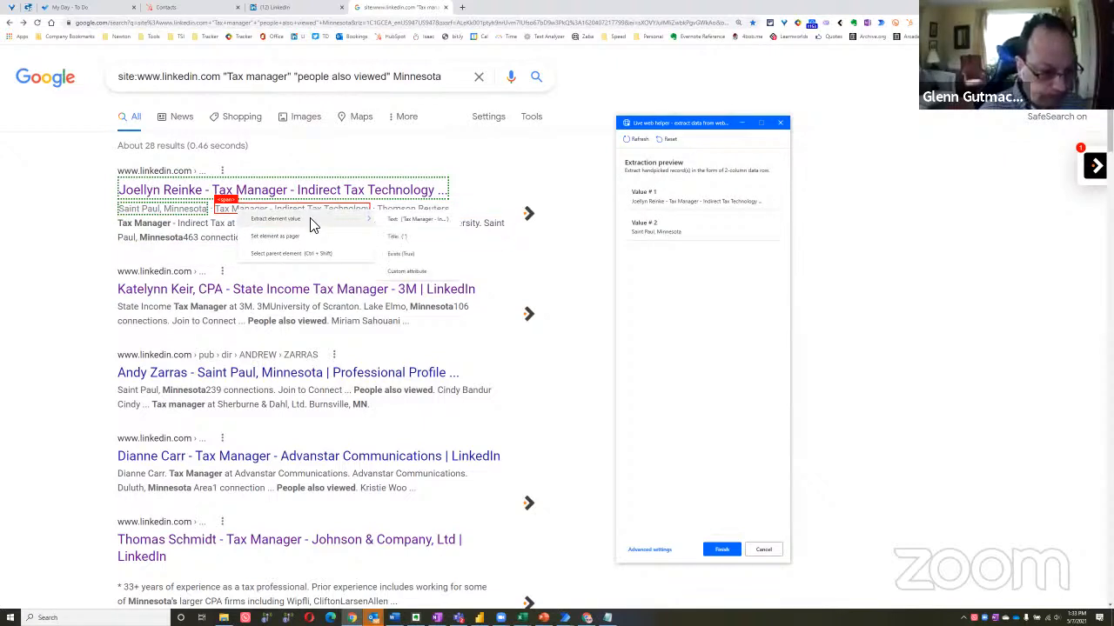
{"action": "left_click", "coordinate": [420, 223]}
{"action": "right_click", "coordinate": [409, 210]}
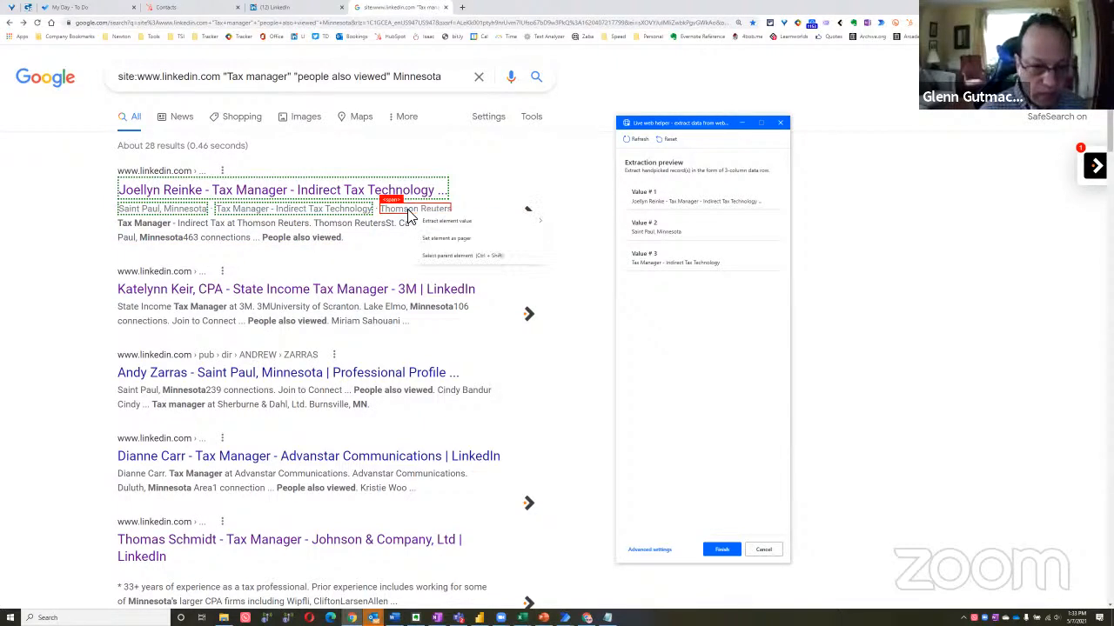
{"action": "mouse_move", "coordinate": [461, 222]}
{"action": "left_click", "coordinate": [572, 222]}
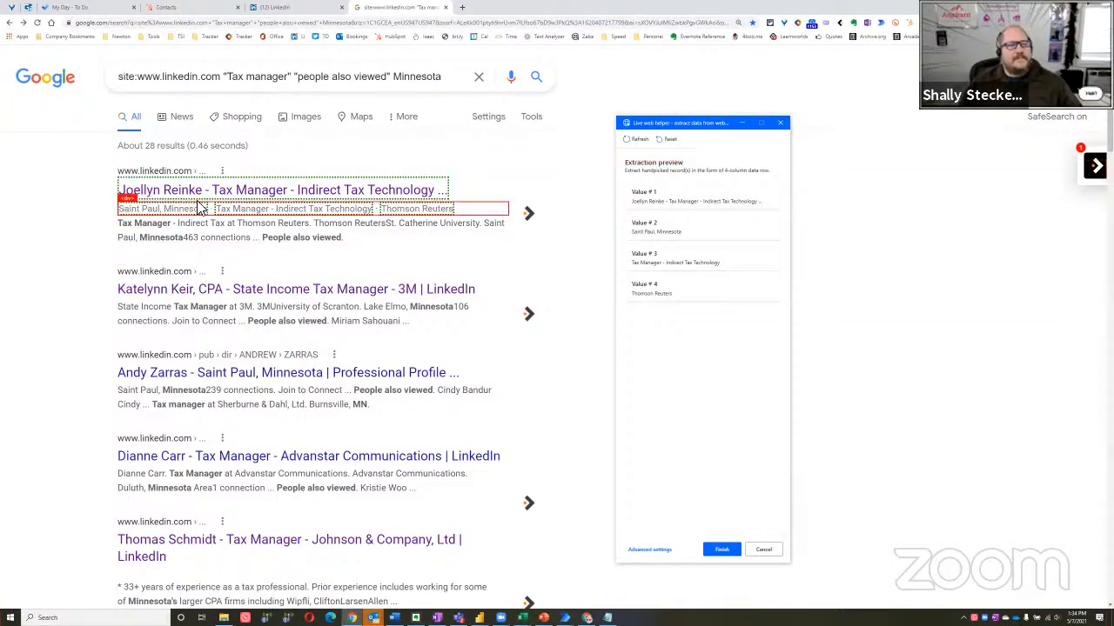
Extract the second result's title text to extend the extraction to all listings, check the preview, and finish the extraction
{"action": "right_click", "coordinate": [178, 296]}
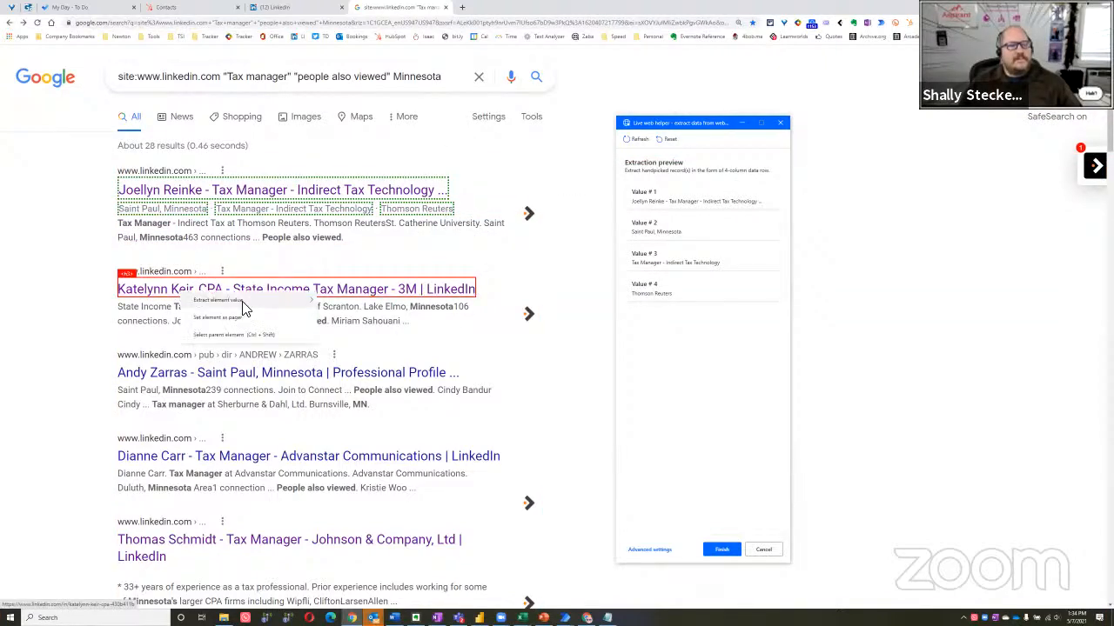
{"action": "mouse_move", "coordinate": [290, 305]}
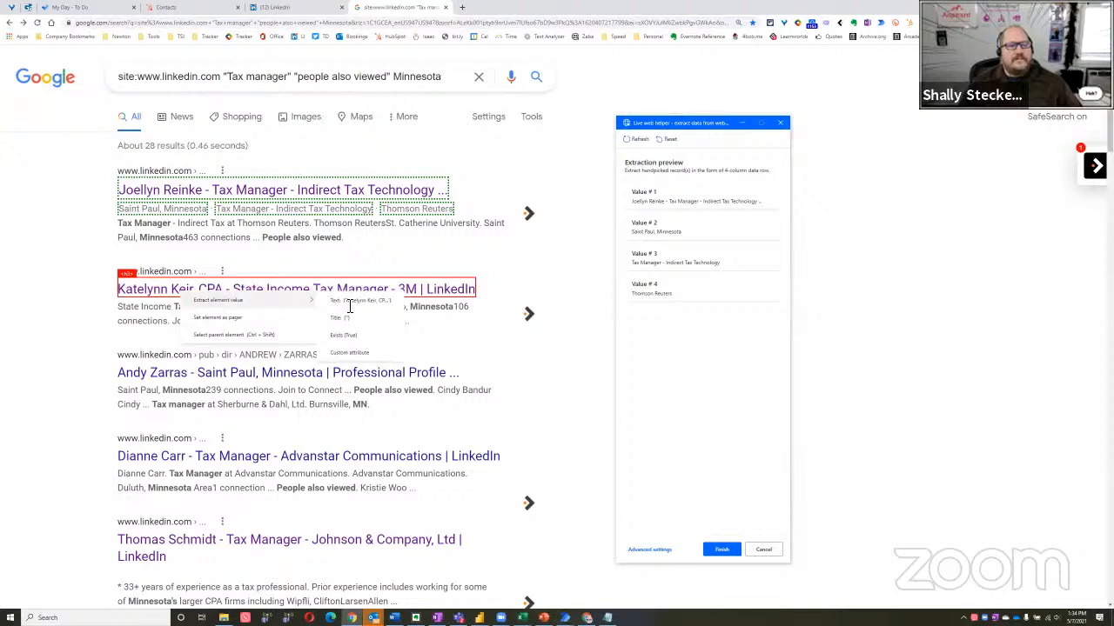
{"action": "left_click", "coordinate": [361, 301]}
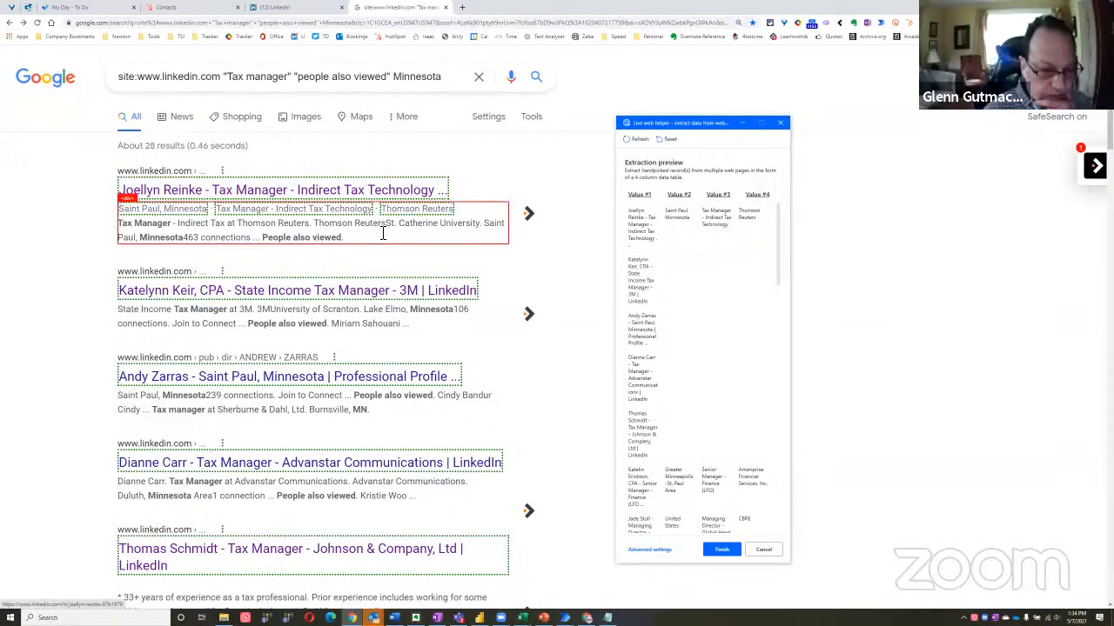
{"action": "scroll", "coordinate": [705, 348], "scroll_direction": "down", "scroll_amount": 5}
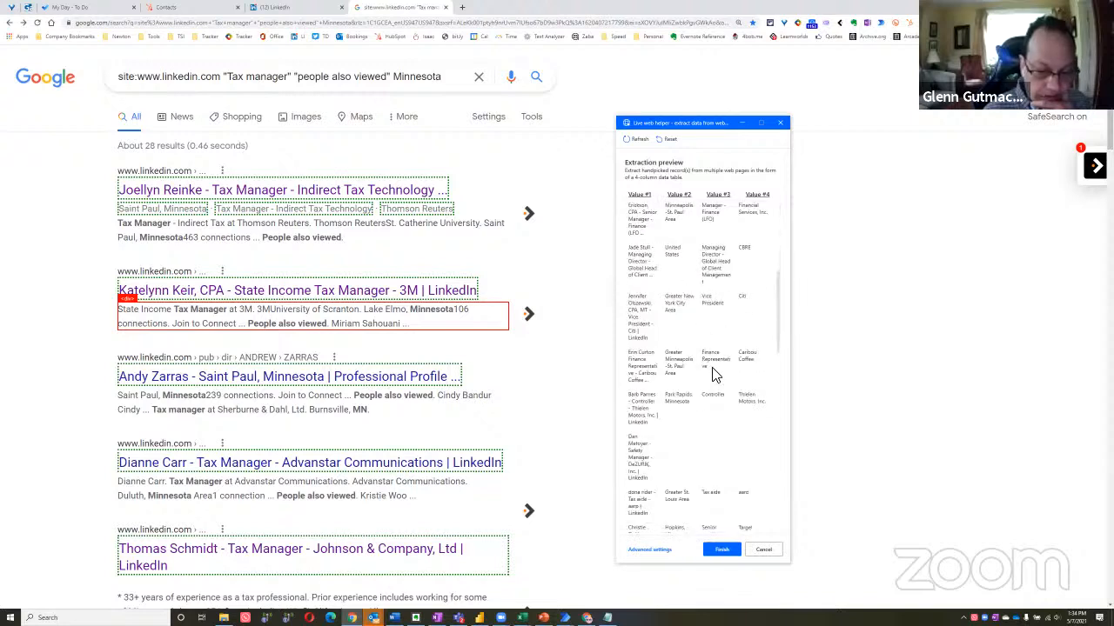
{"action": "scroll", "coordinate": [704, 370], "scroll_direction": "down", "scroll_amount": 5}
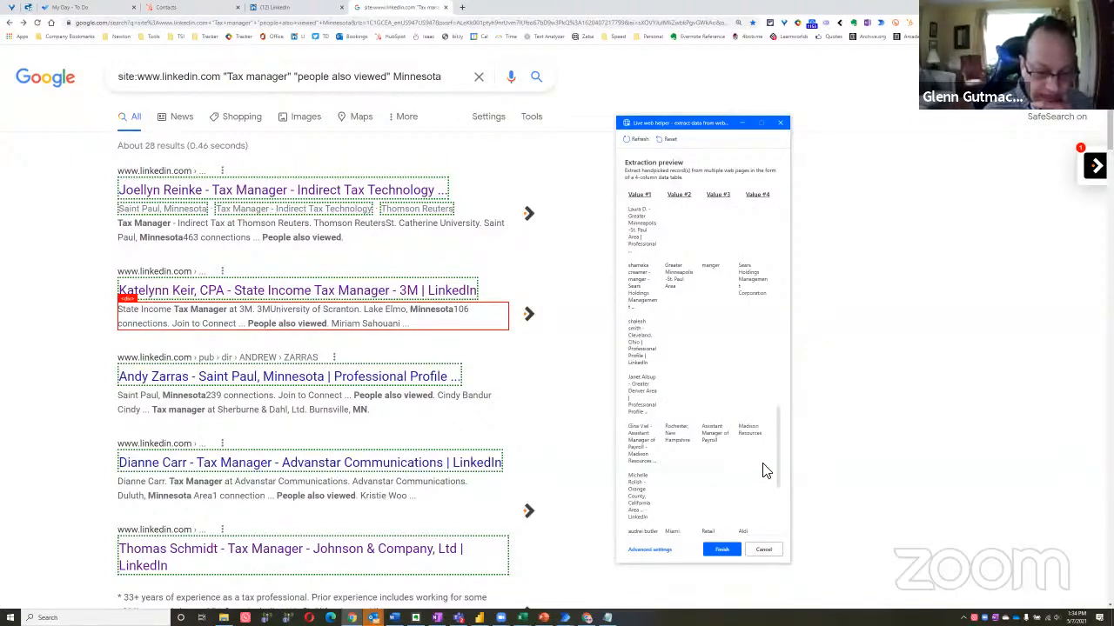
{"action": "left_click", "coordinate": [764, 551]}
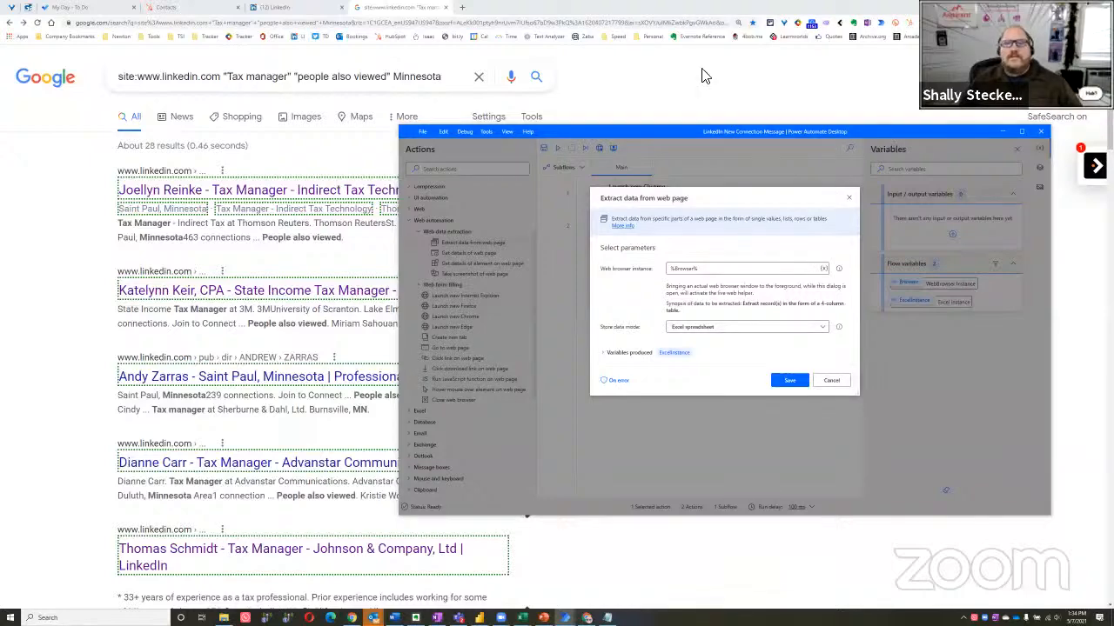
Switch to the Notepad script and delete the blank line below the querySelectorAll line
{"action": "key", "text": "alt+Tab"}
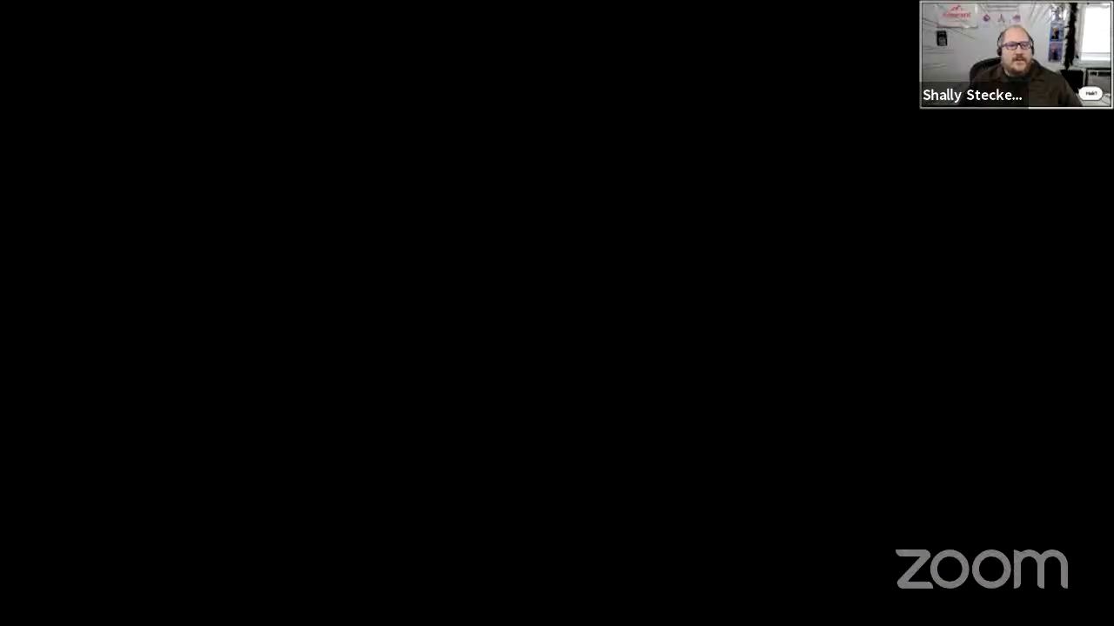
{"action": "key", "text": "alt+Tab"}
{"action": "key", "text": "alt+shift+Tab"}
{"action": "left_click_drag", "start_coordinate": [384, 359], "coordinate": [220, 131]}
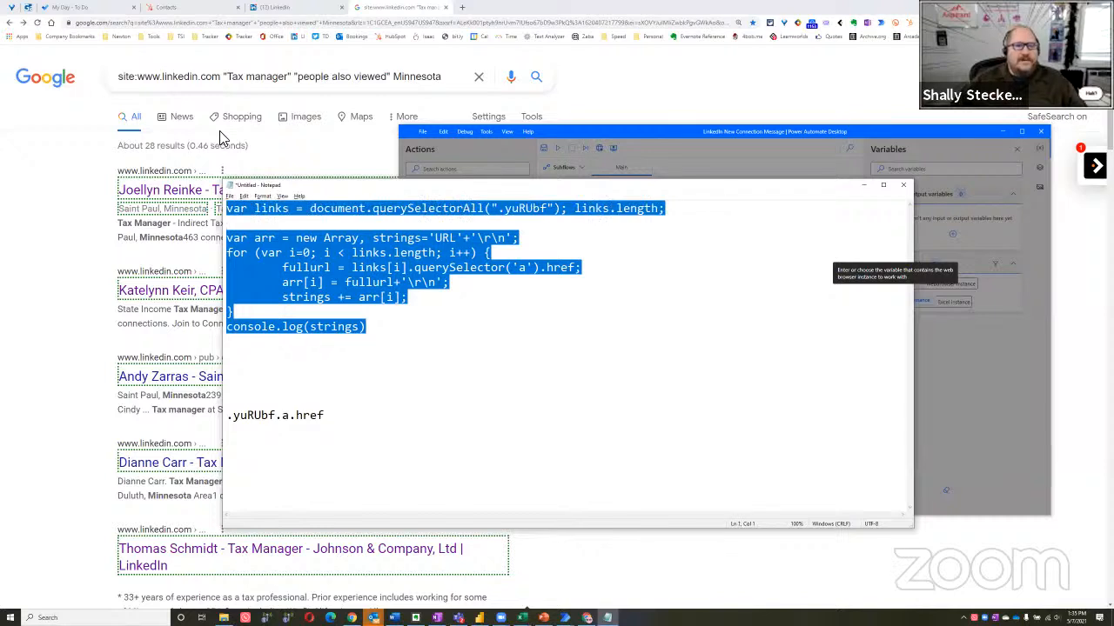
{"action": "key", "text": "Down"}
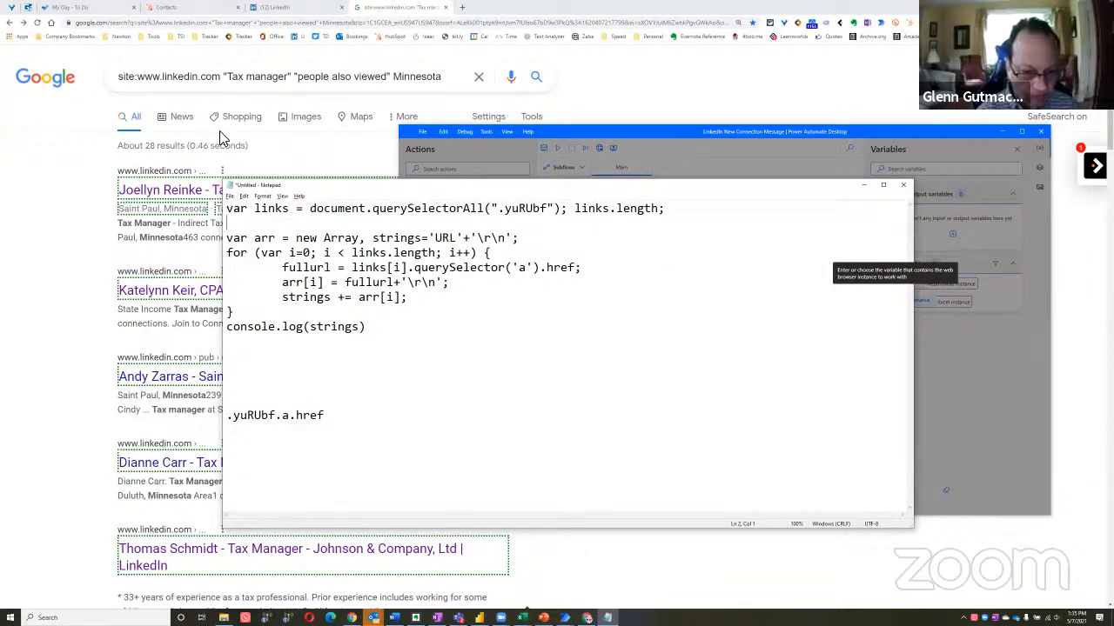
{"action": "key", "text": "Delete"}
Paste the selector div.yuRUbf.a[href^="http"] on its own line below .yuRUbf.a.href
{"action": "key", "text": "Down"}
{"action": "key", "text": "Down"}
{"action": "key", "text": "Down"}
{"action": "key", "text": "Down"}
{"action": "key", "text": "Down"}
{"action": "key", "text": "Down"}
{"action": "key", "text": "Down"}
{"action": "key", "text": "Down"}
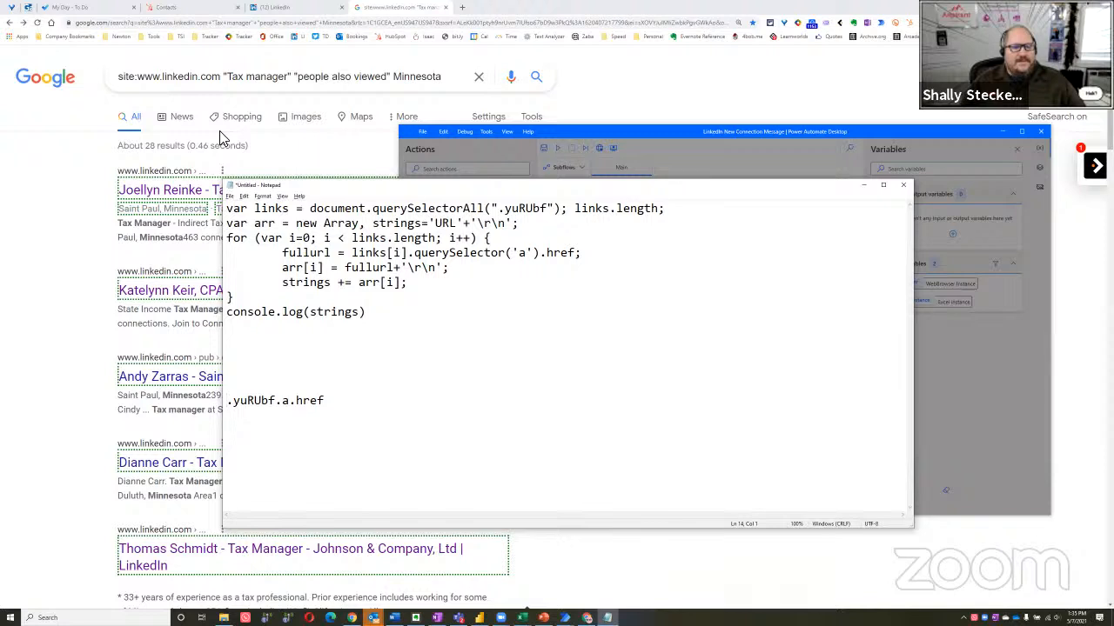
{"action": "key", "text": "Return"}
{"action": "type", "text": "div.yuRUbf.a[href^=\"http\"]"}
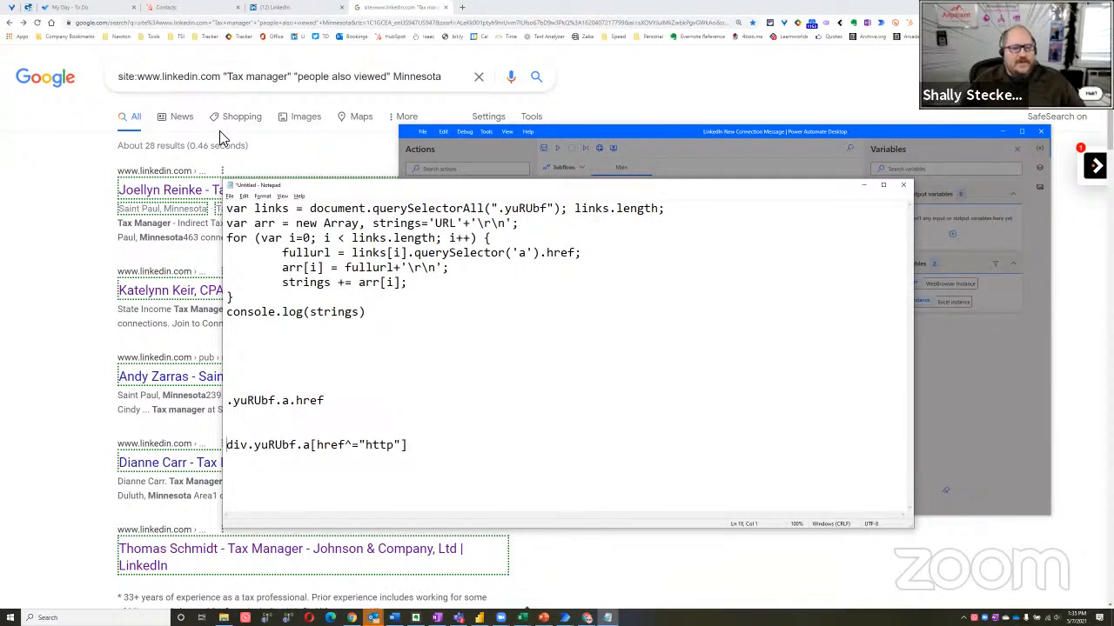
Add a blank line above the selector div.yuRUbf.a[href^="http"] in the Notepad script and select the whole selector line
{"action": "key", "text": "Return"}
{"action": "key", "text": "Down"}
{"action": "key", "text": "shift+End"}
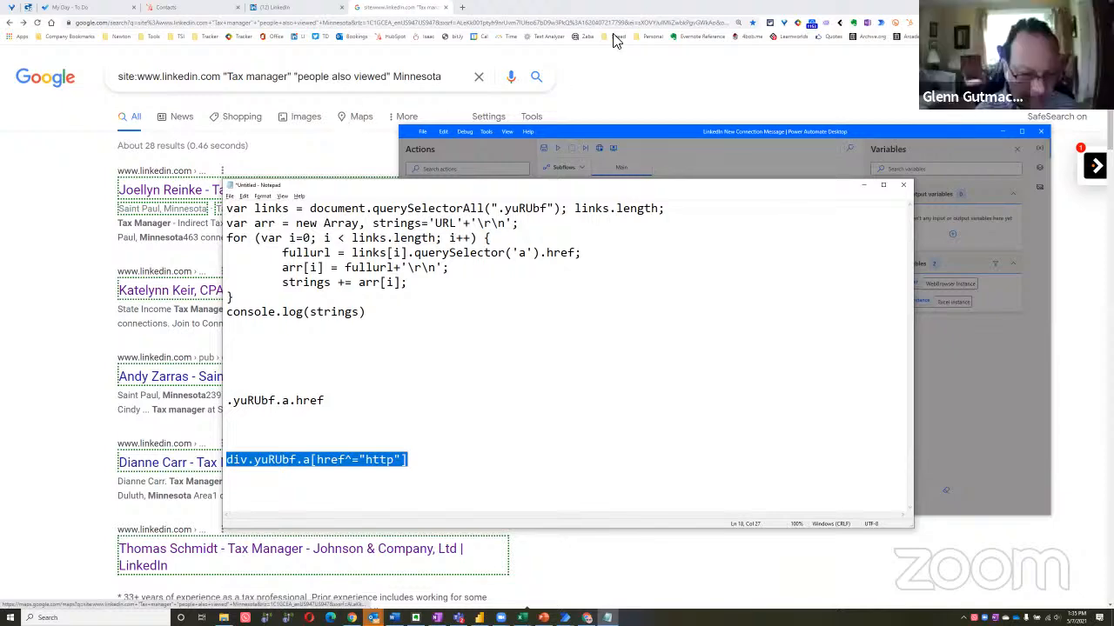
Return to the live web helper, finish the four-column extraction, and save the Extract data from web page action
{"action": "left_click", "coordinate": [648, 96]}
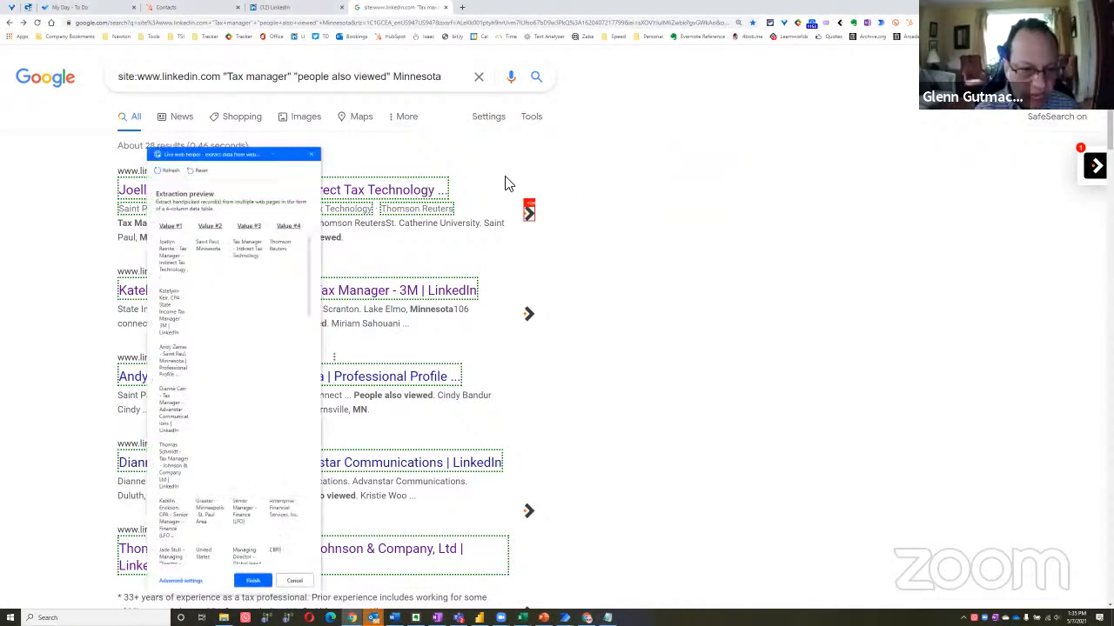
{"action": "left_click", "coordinate": [261, 584]}
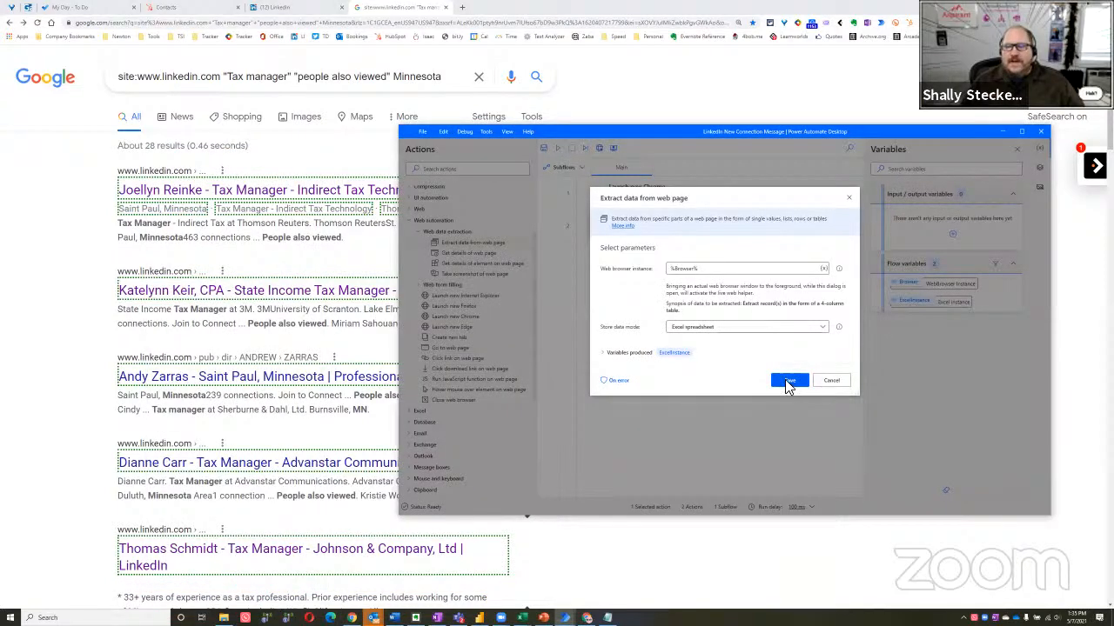
{"action": "left_click", "coordinate": [785, 380]}
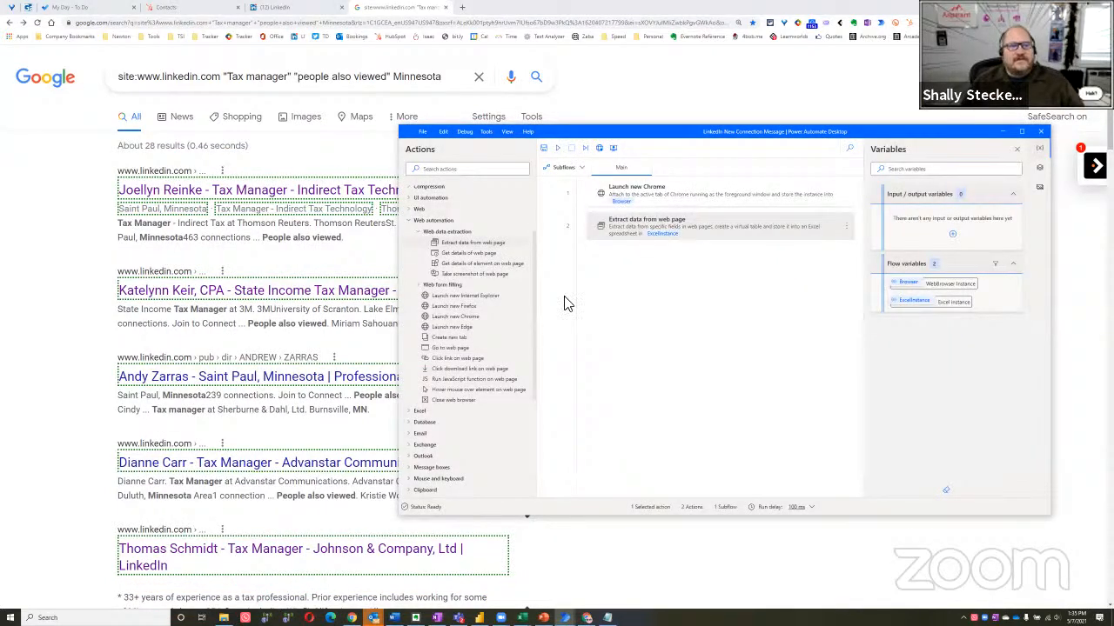
Make the Google results page the active Chrome tab and run the flow to extract the listings into Excel
{"action": "left_click", "coordinate": [44, 235]}
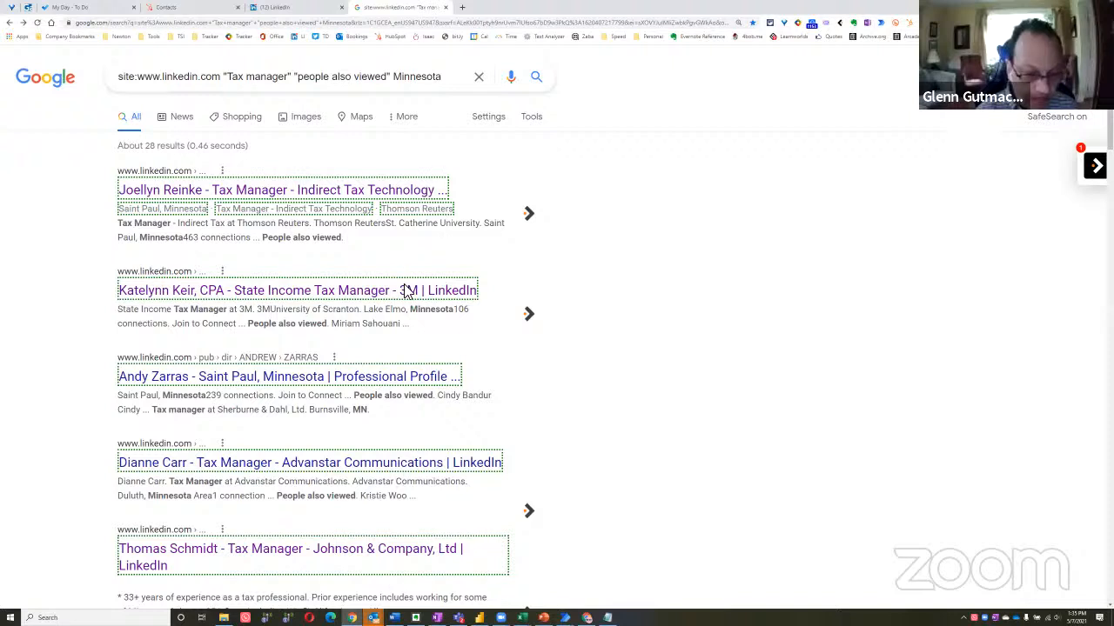
{"action": "key", "text": "alt+Tab"}
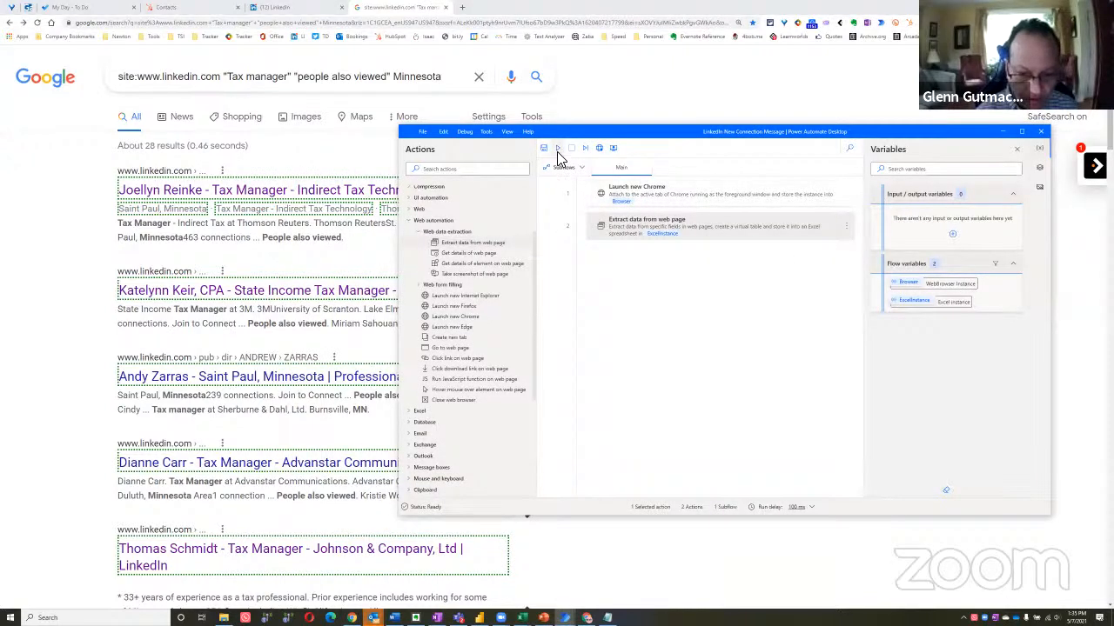
{"action": "left_click", "coordinate": [32, 278]}
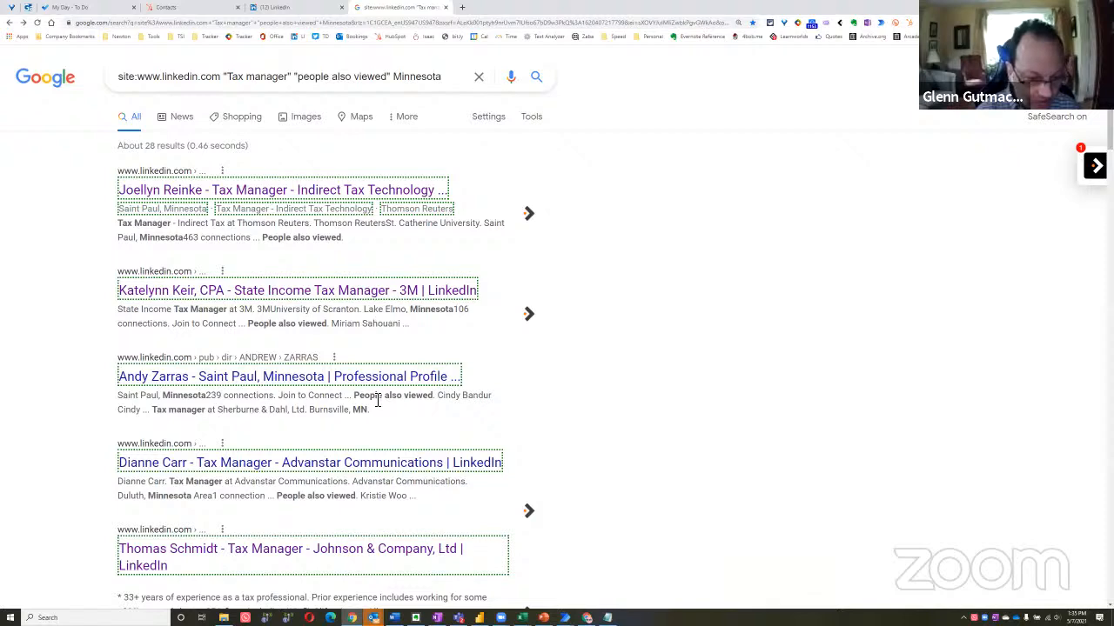
{"action": "key", "text": "alt+Tab"}
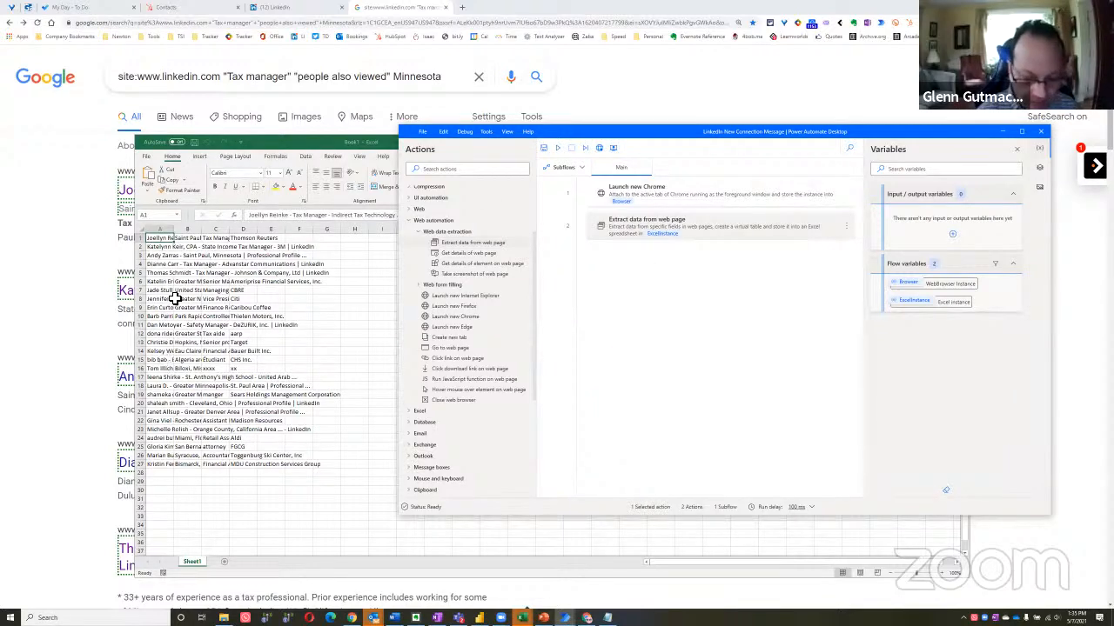
Widen columns A, B and C of the extracted Excel sheet to show the full titles, locations and job titles
{"action": "left_click", "coordinate": [163, 273]}
{"action": "left_click_drag", "start_coordinate": [176, 232], "coordinate": [348, 255]}
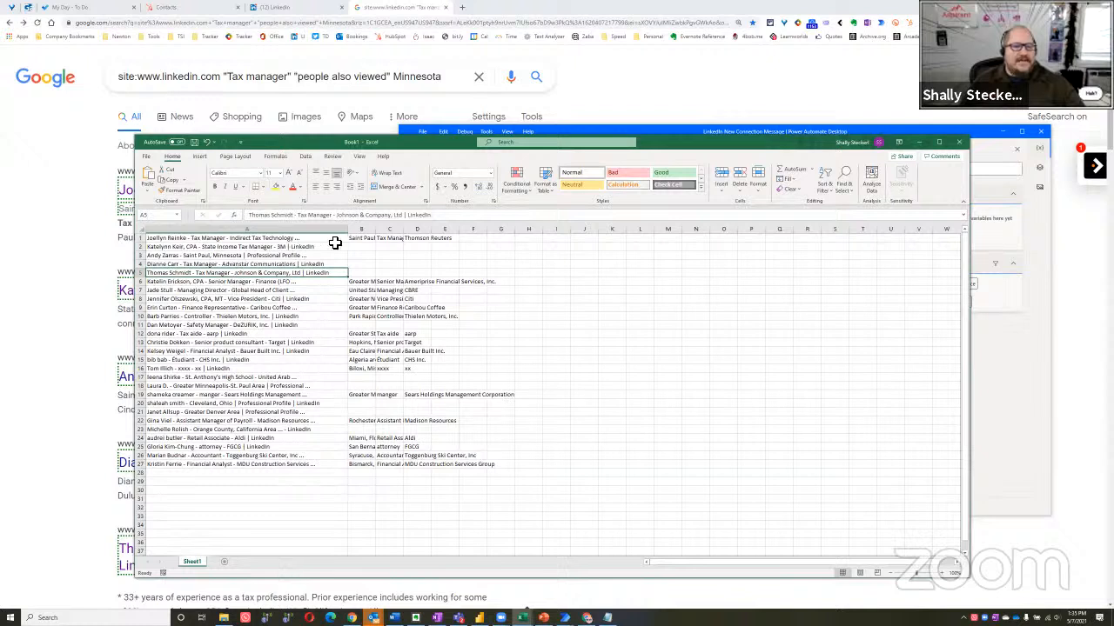
{"action": "left_click_drag", "start_coordinate": [376, 233], "coordinate": [604, 243]}
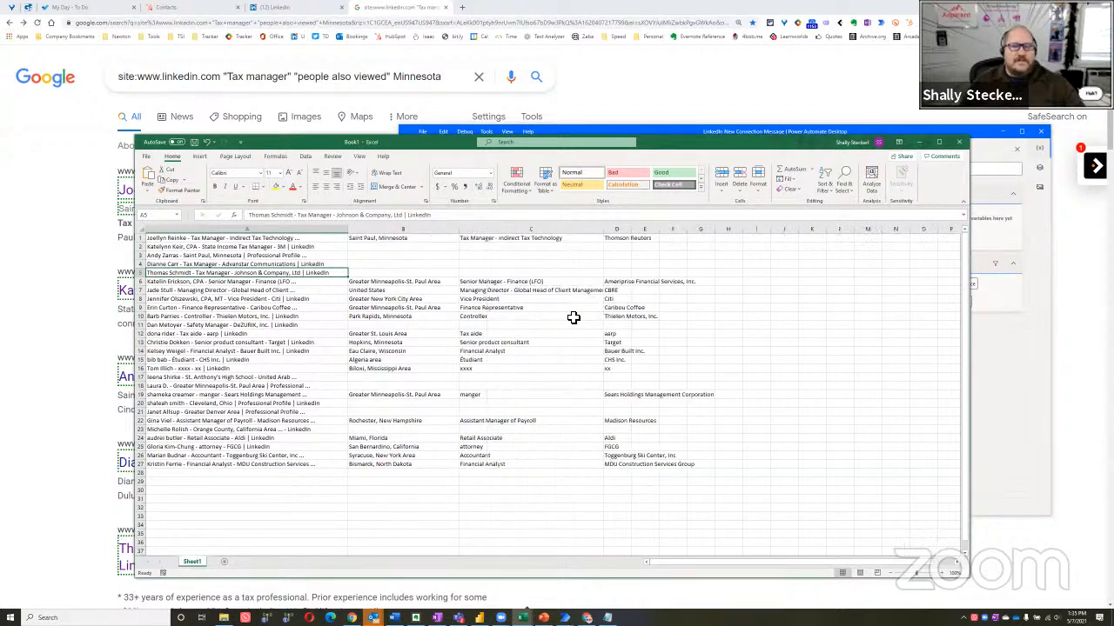
Review the extracted rows for location, job title and company values, and close the workbook without saving
{"action": "left_click_drag", "start_coordinate": [302, 249], "coordinate": [342, 274]}
{"action": "left_click", "coordinate": [277, 248]}
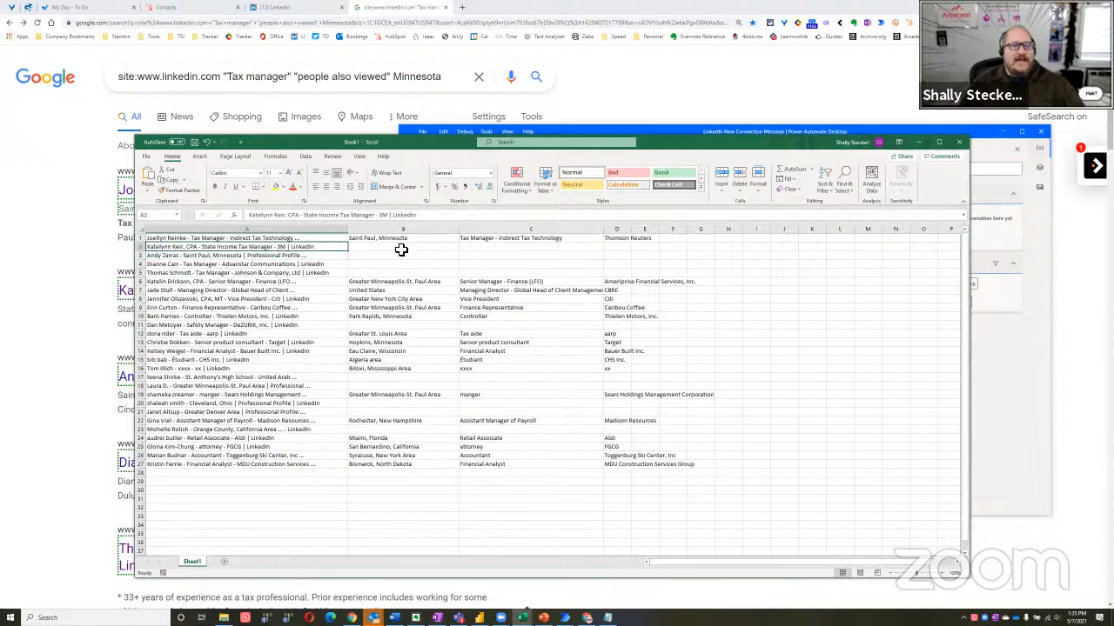
{"action": "key", "text": "Up"}
{"action": "left_click", "coordinate": [300, 250]}
{"action": "left_click", "coordinate": [309, 273]}
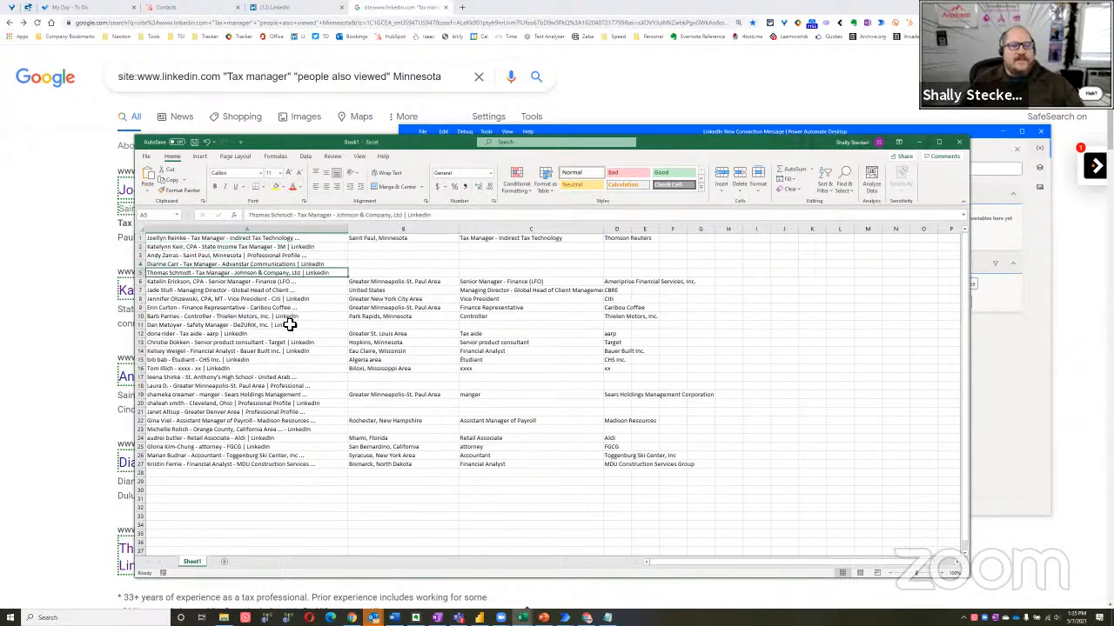
{"action": "left_click", "coordinate": [291, 320]}
{"action": "left_click", "coordinate": [251, 334]}
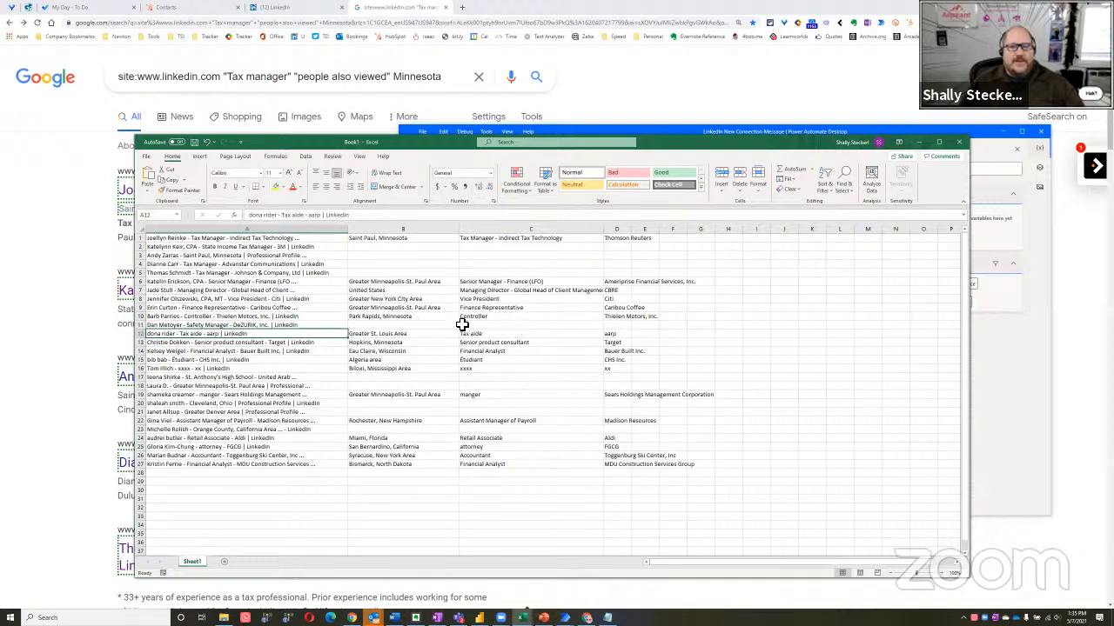
{"action": "left_click_drag", "start_coordinate": [795, 142], "coordinate": [512, 197]}
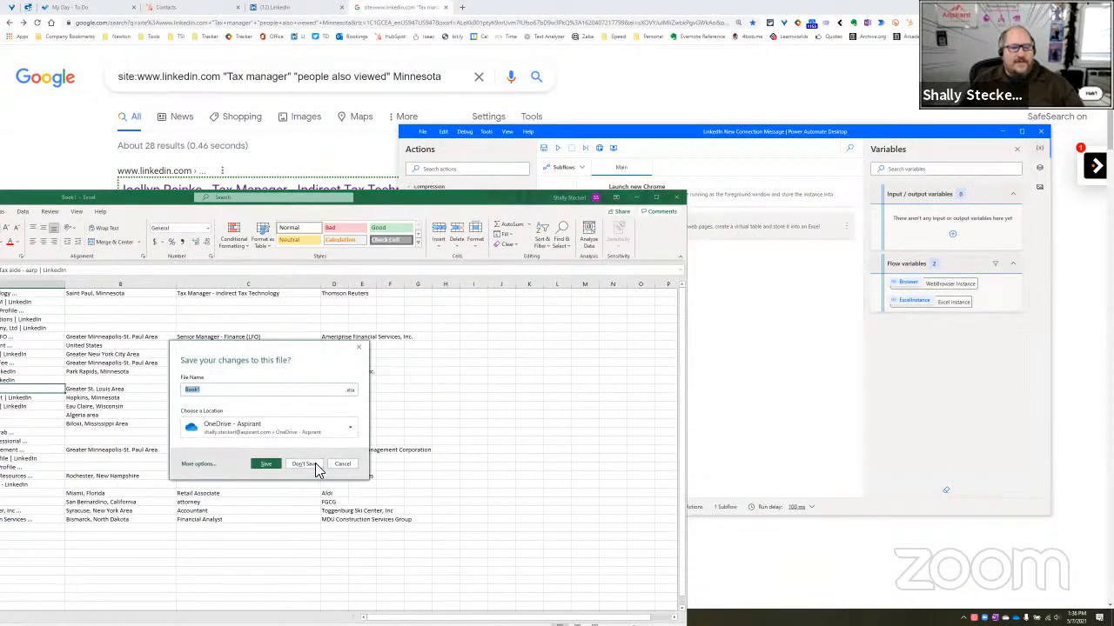
{"action": "left_click", "coordinate": [339, 467]}
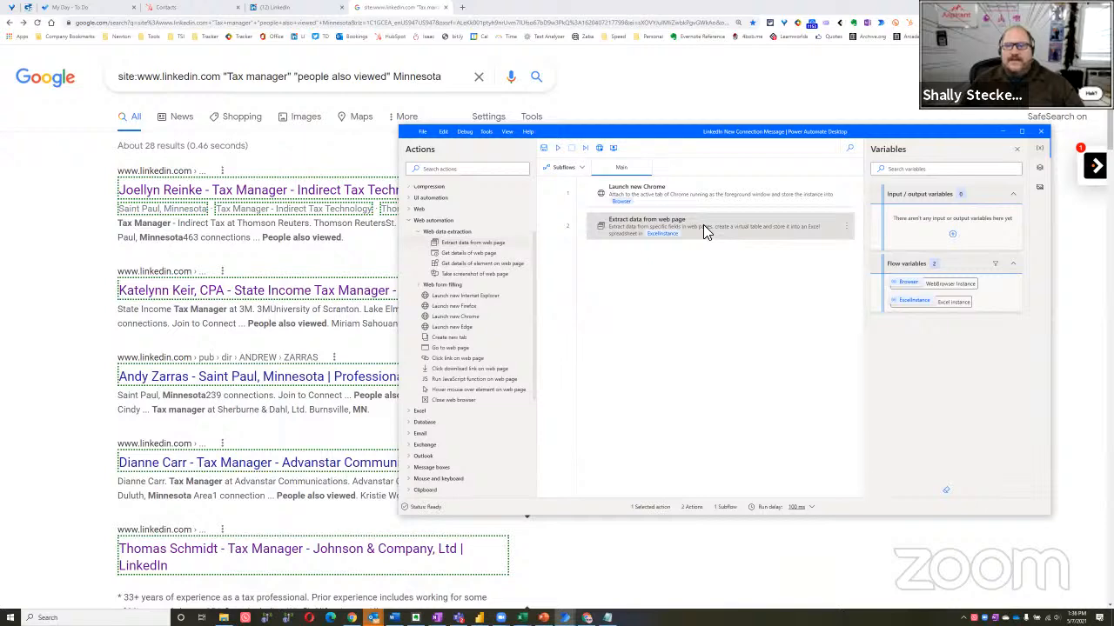
Edit the Extract data from web page action, reset its existing extraction on the Google results page, and move the helper off the results
{"action": "right_click", "coordinate": [703, 224]}
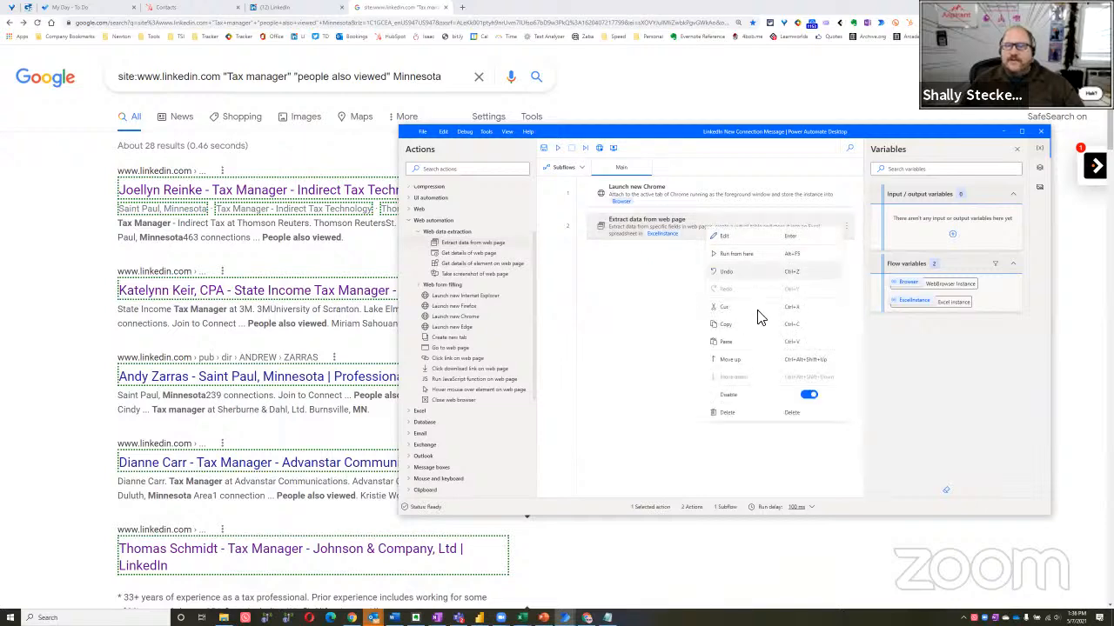
{"action": "left_click", "coordinate": [731, 237]}
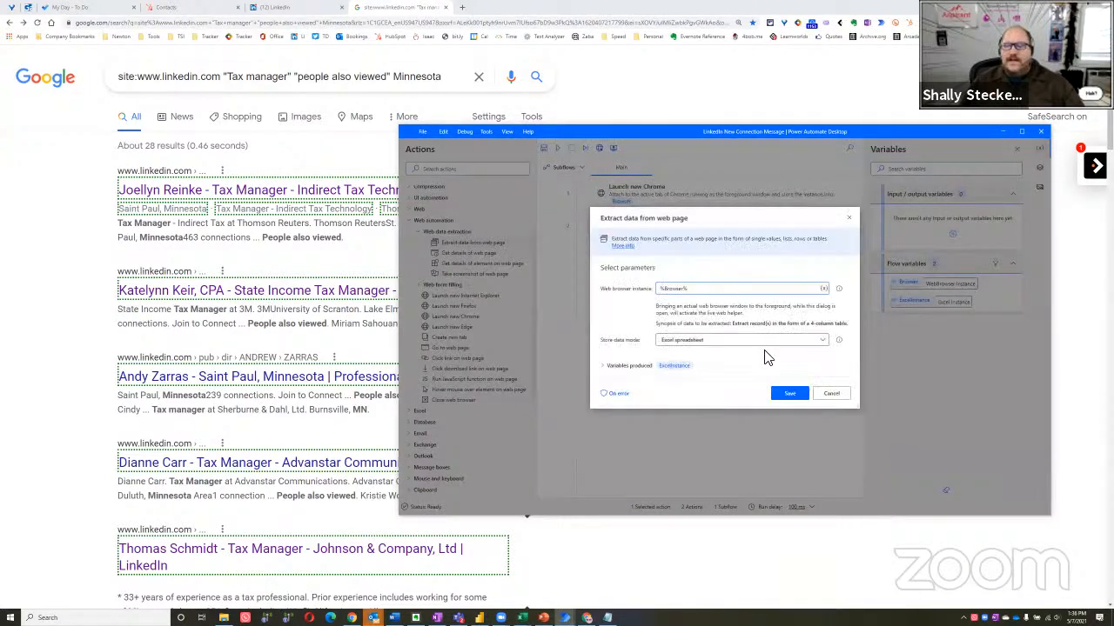
{"action": "left_click", "coordinate": [62, 254]}
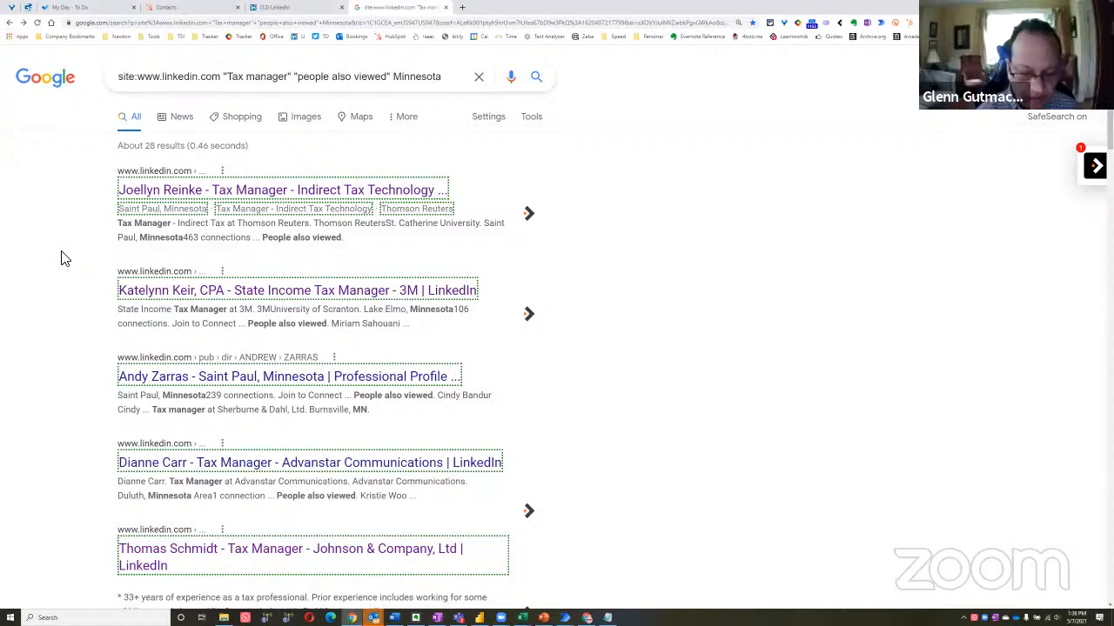
{"action": "left_click", "coordinate": [100, 70]}
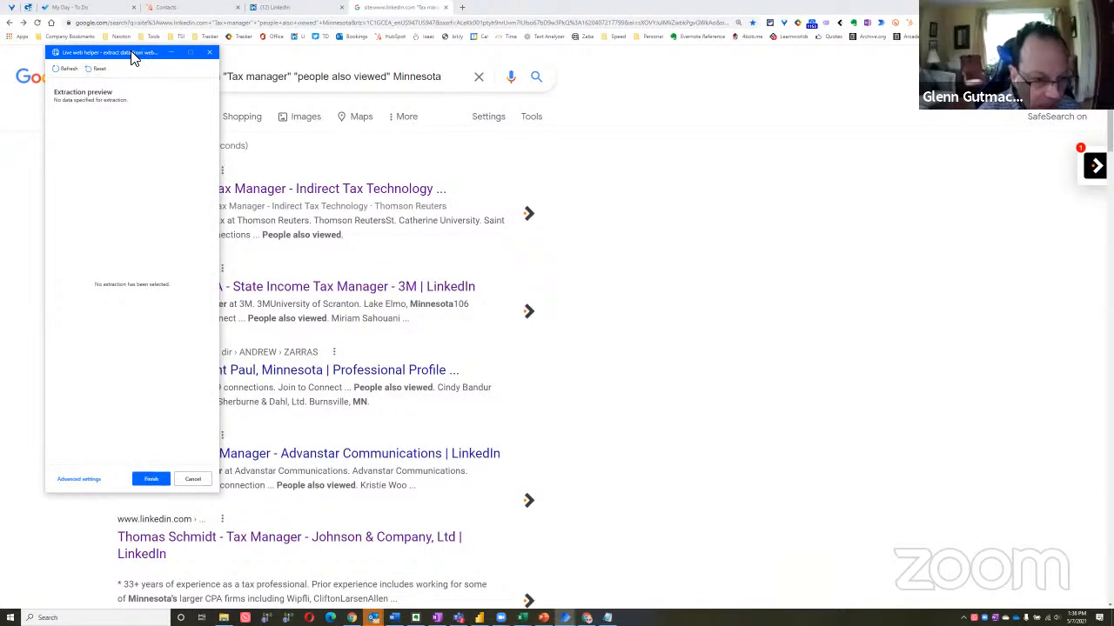
{"action": "left_click_drag", "start_coordinate": [133, 55], "coordinate": [392, 79]}
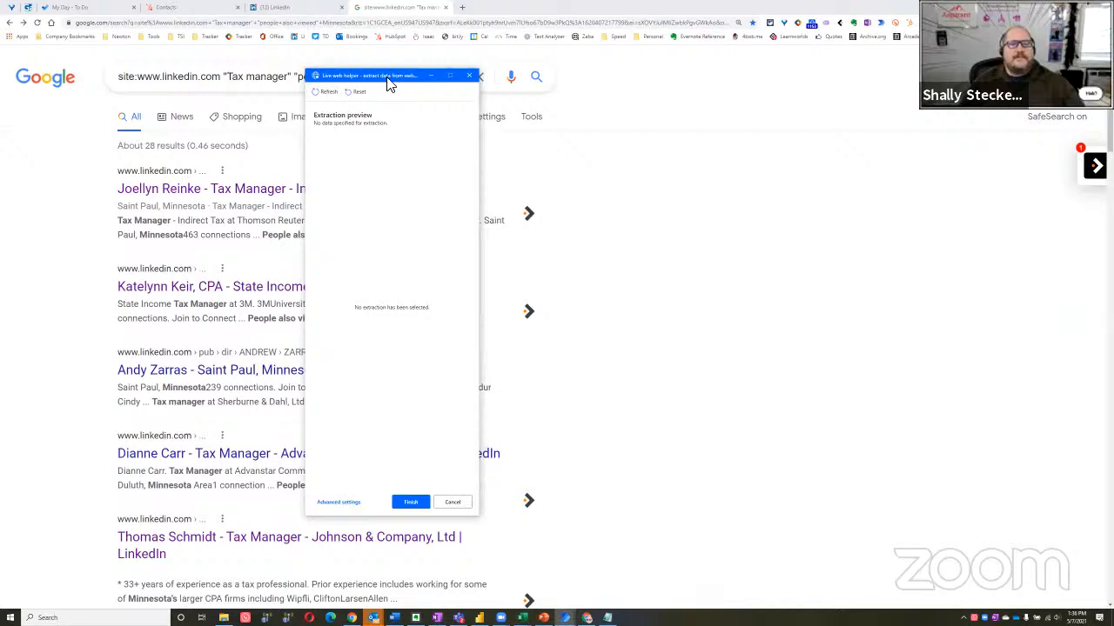
Extract the first result's title link using the custom attribute div.yuRUbf.a[href^="http"]
{"action": "right_click", "coordinate": [257, 193]}
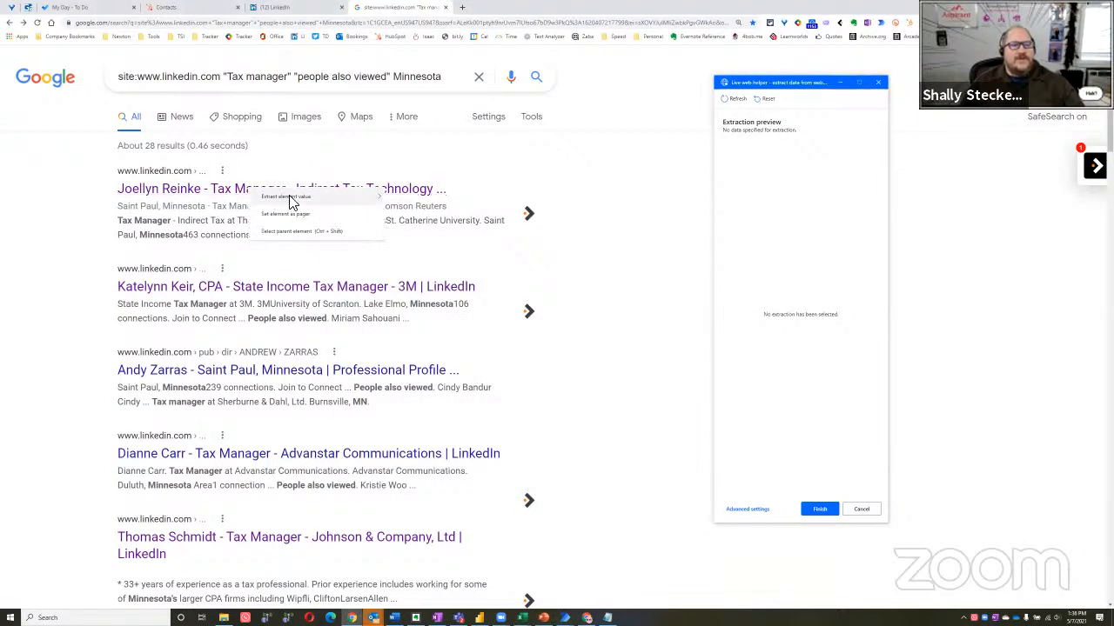
{"action": "mouse_move", "coordinate": [318, 199]}
{"action": "left_click", "coordinate": [426, 252]}
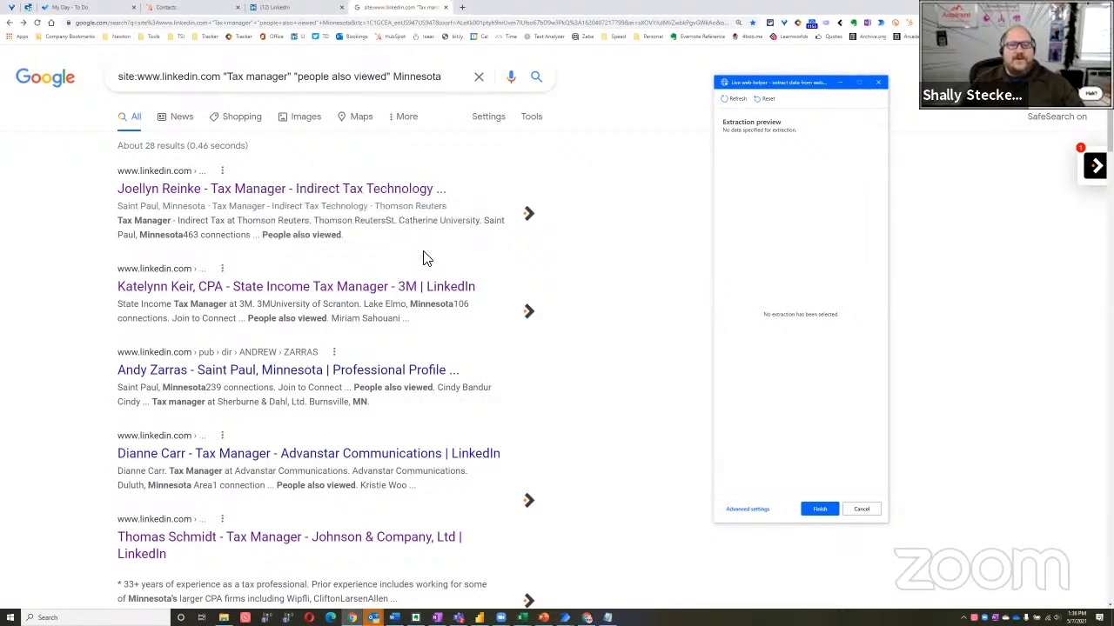
{"action": "type", "text": "div.yuRUbf a[href^=\"http\"]"}
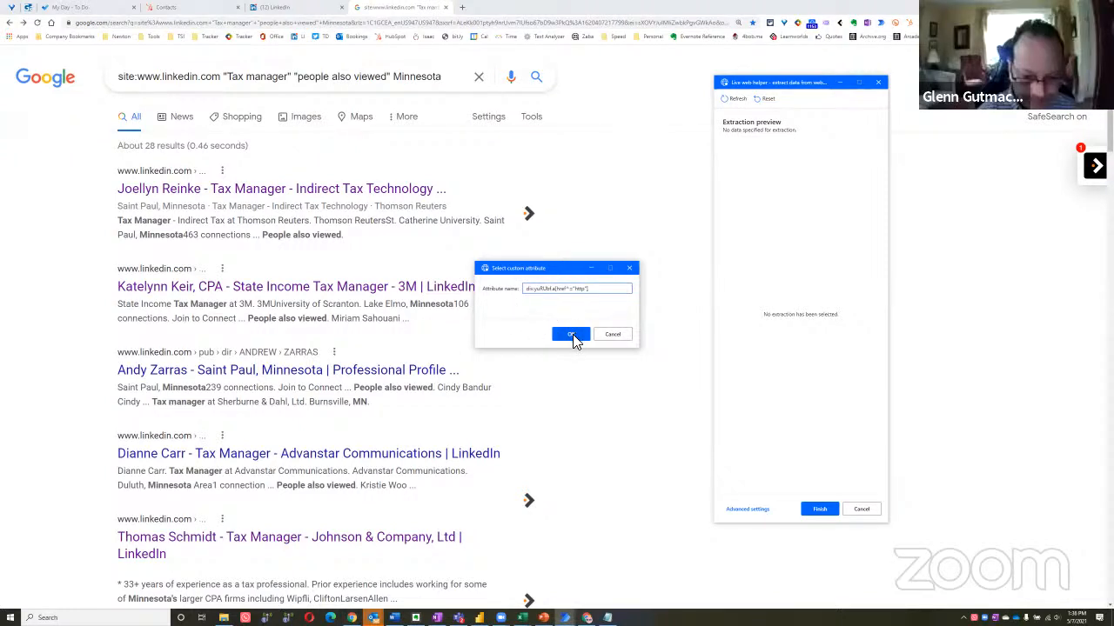
{"action": "left_click", "coordinate": [568, 334]}
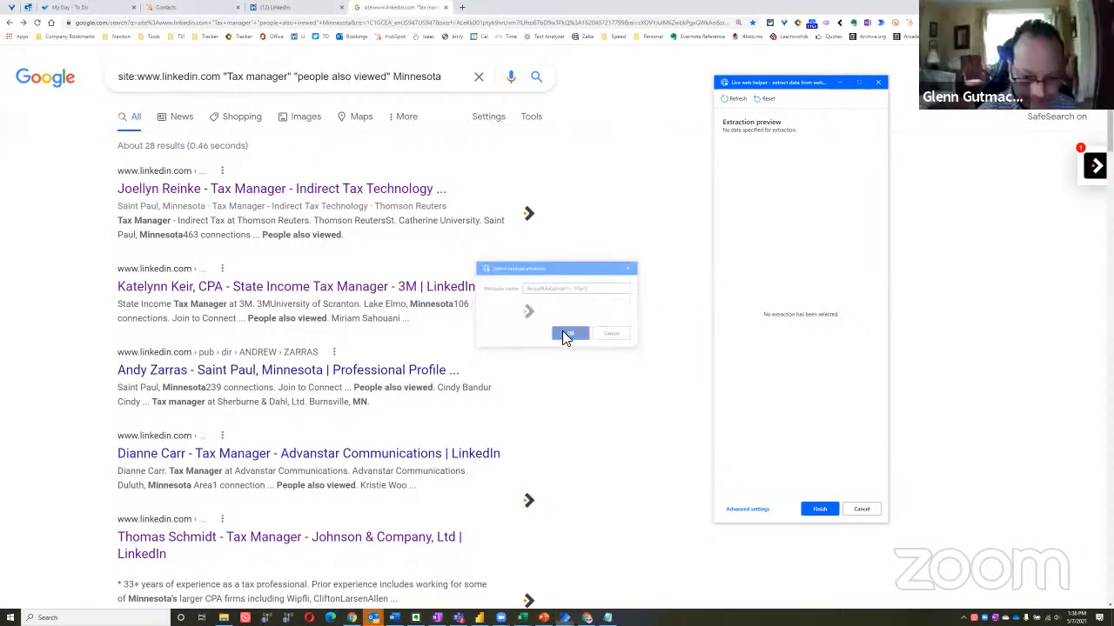
Extract a custom attribute from the second result's title to form a list, check the preview, and save the extraction action
{"action": "right_click", "coordinate": [357, 295]}
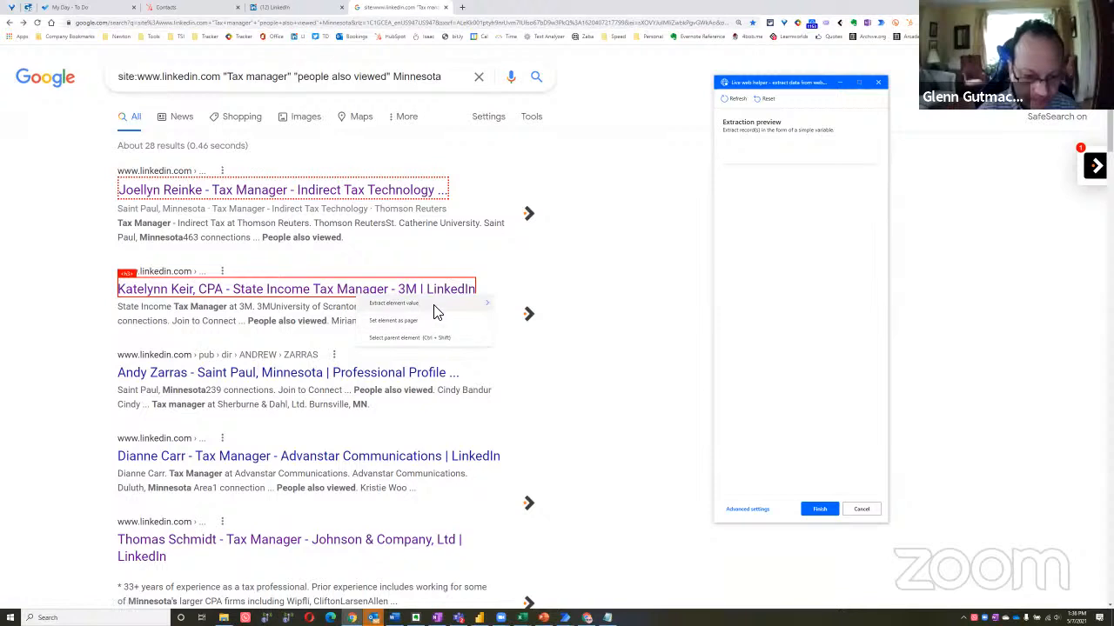
{"action": "mouse_move", "coordinate": [435, 304]}
{"action": "left_click", "coordinate": [526, 358]}
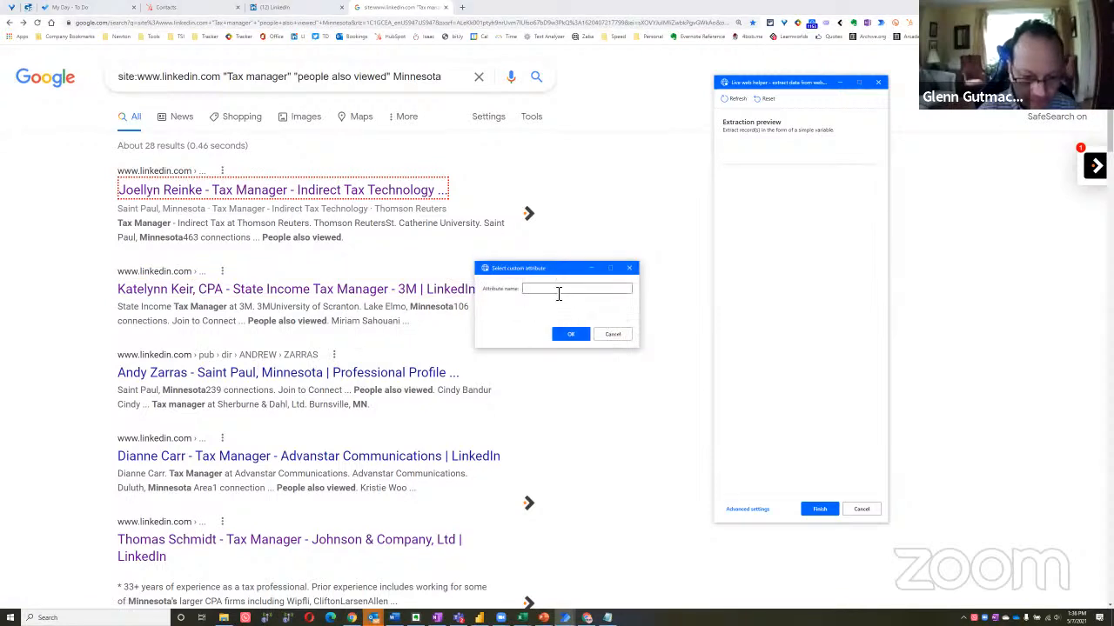
{"action": "left_click", "coordinate": [569, 335]}
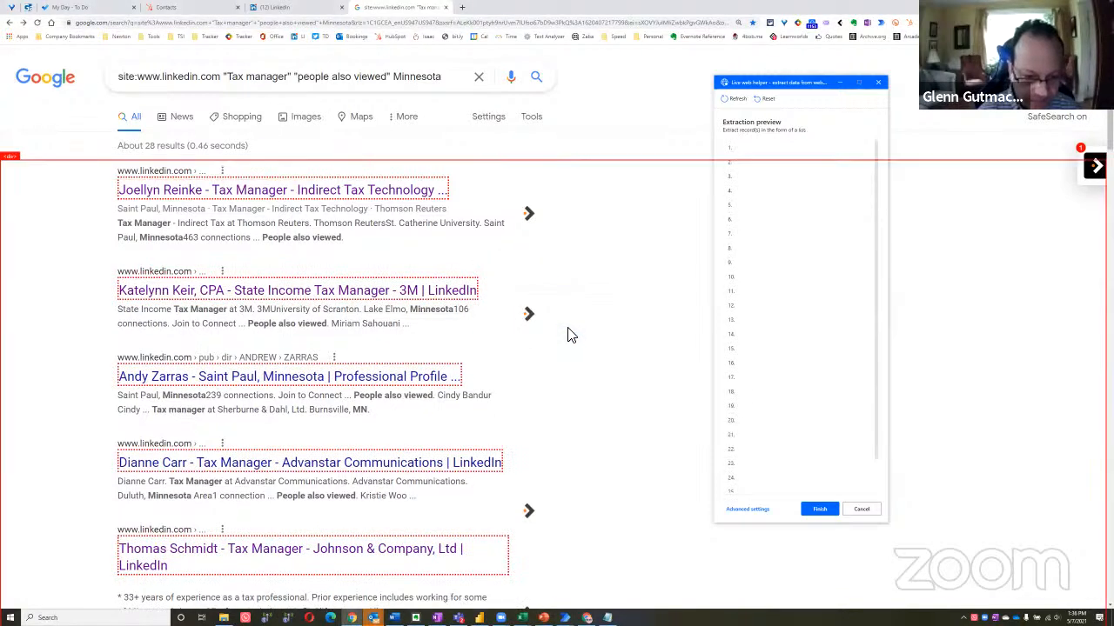
{"action": "scroll", "coordinate": [814, 313], "scroll_direction": "down", "scroll_amount": 1}
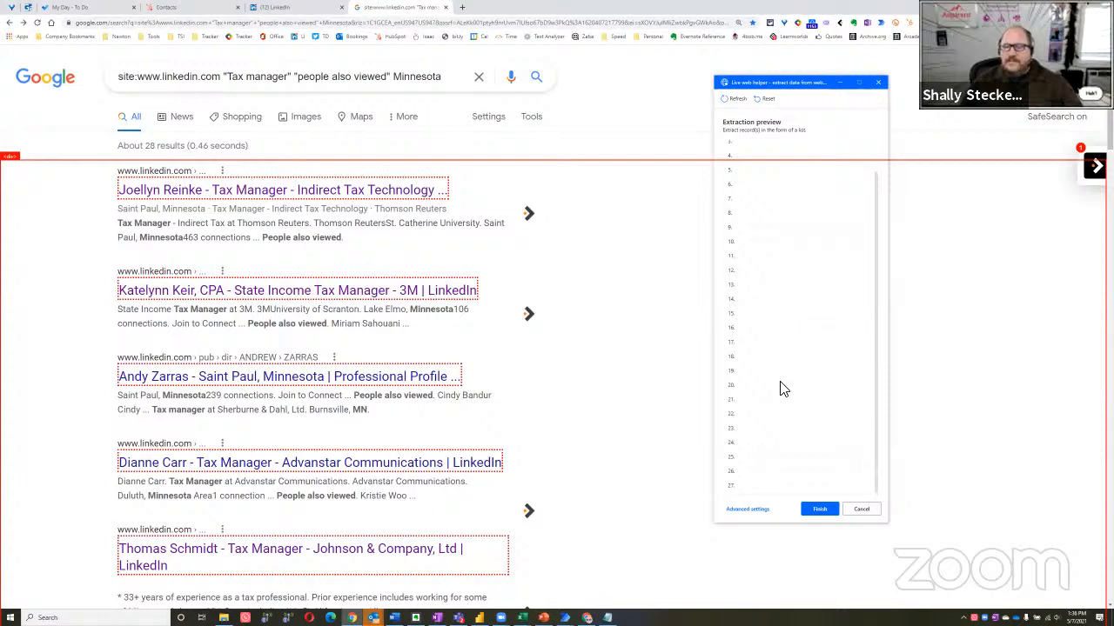
{"action": "left_click", "coordinate": [818, 510]}
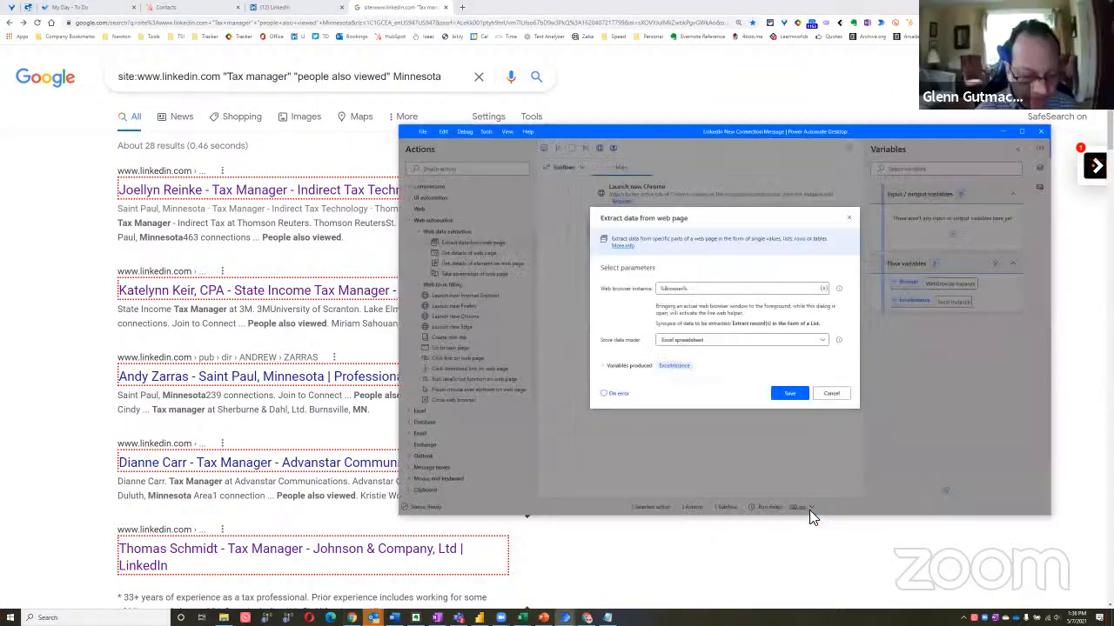
{"action": "left_click", "coordinate": [786, 395]}
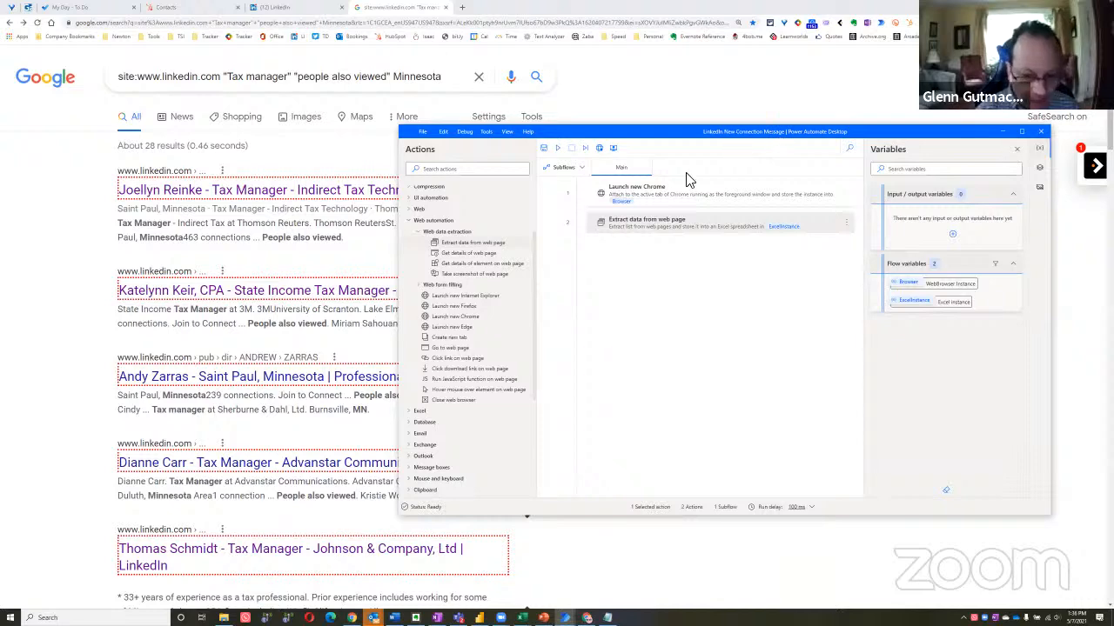
Run the updated flow on the Google results page, check the new Excel workbook for the URLs, and move its window aside
{"action": "left_click", "coordinate": [68, 272]}
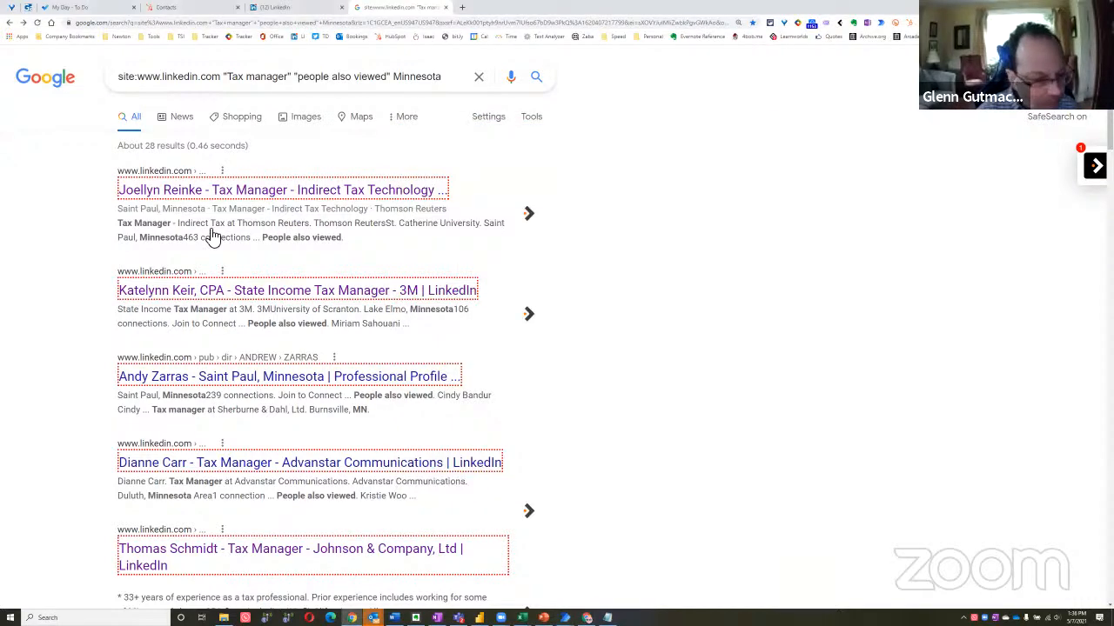
{"action": "key", "text": "alt+Tab"}
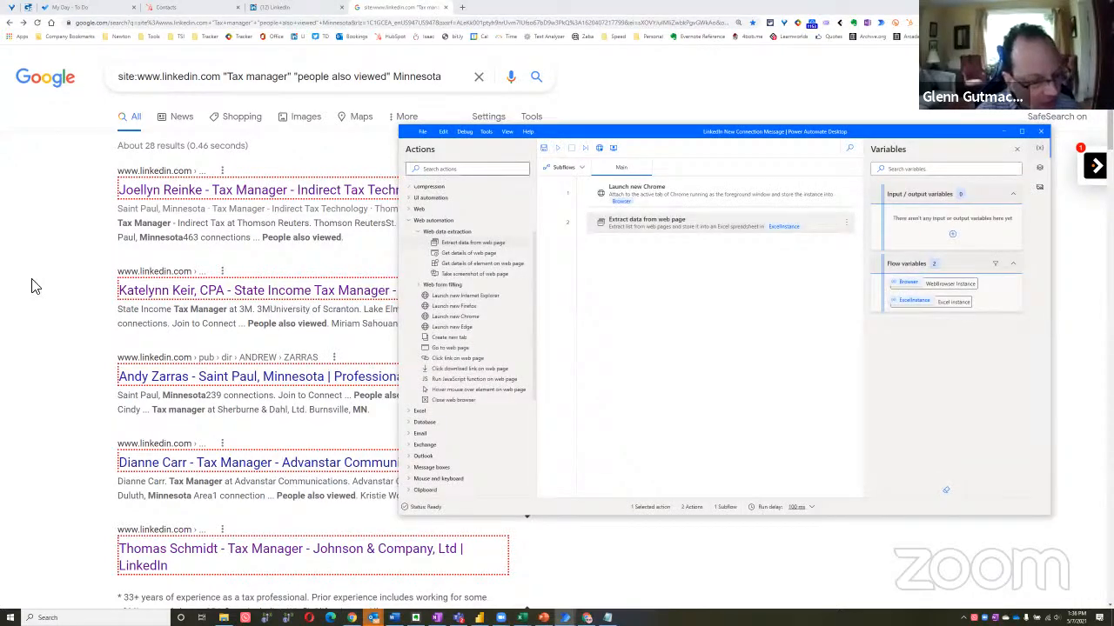
{"action": "left_click", "coordinate": [60, 291]}
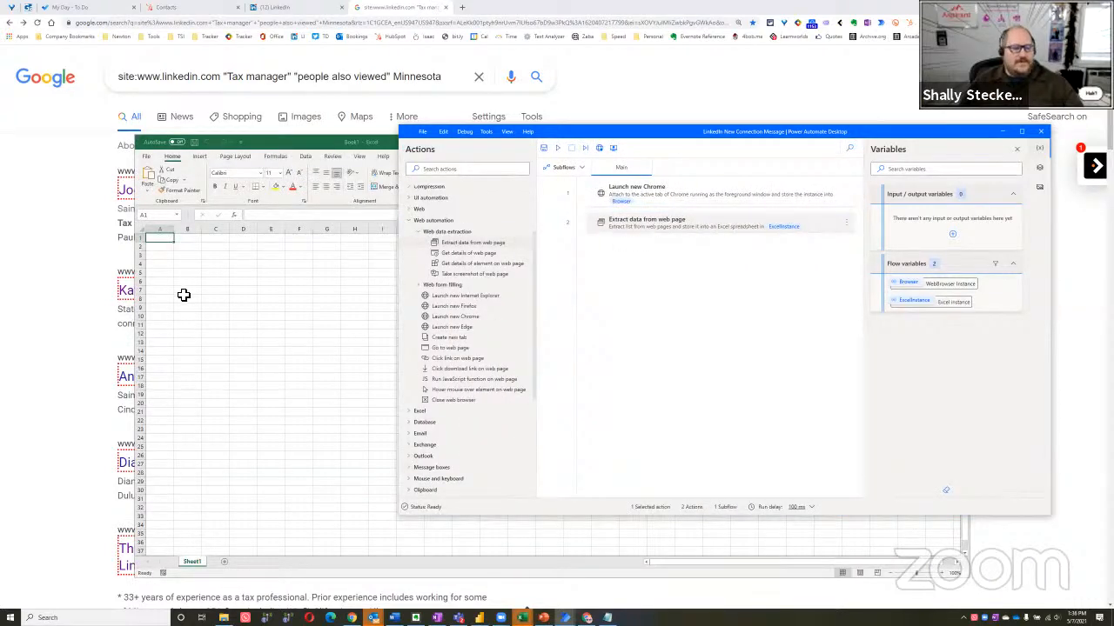
{"action": "left_click", "coordinate": [171, 245]}
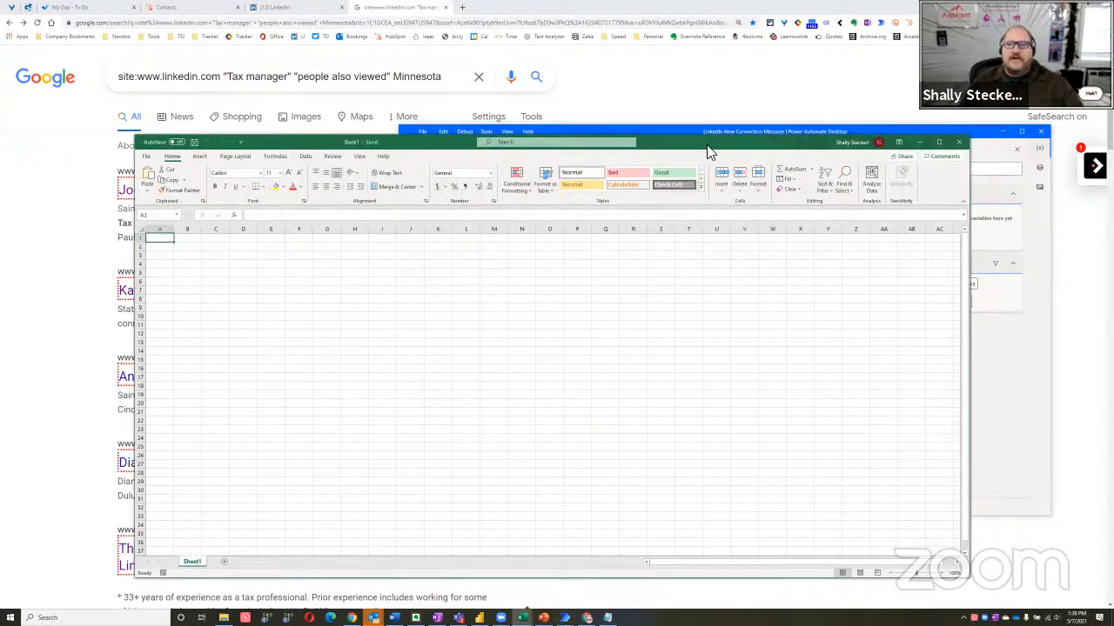
{"action": "left_click_drag", "start_coordinate": [800, 142], "coordinate": [589, 102]}
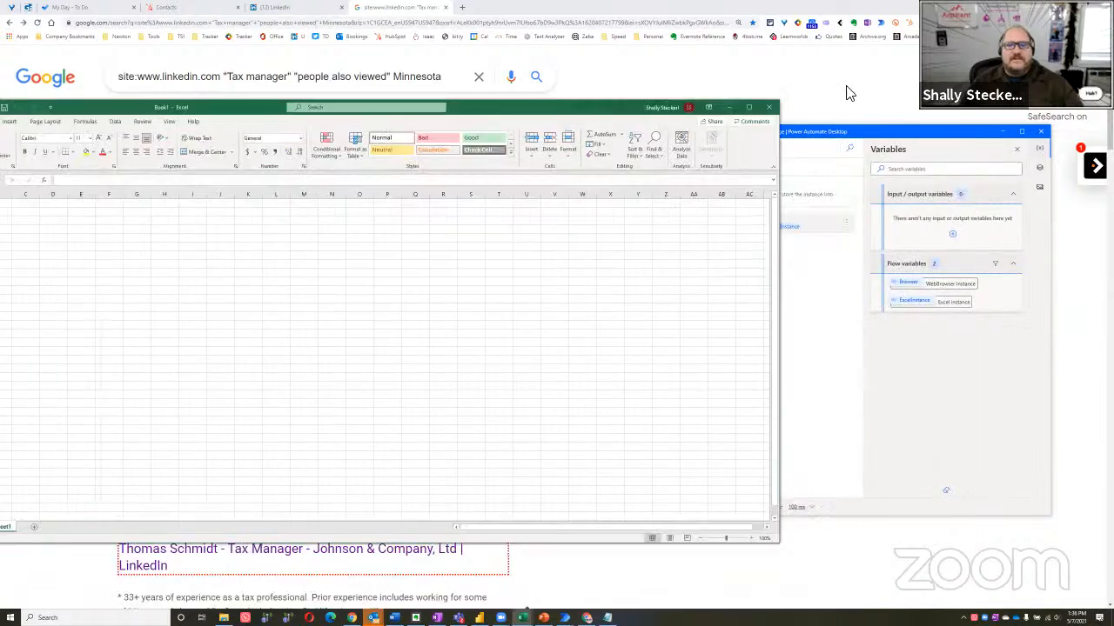
Close the Excel workbook without saving and delete the Extract data from web page action from the flow
{"action": "left_click", "coordinate": [770, 112]}
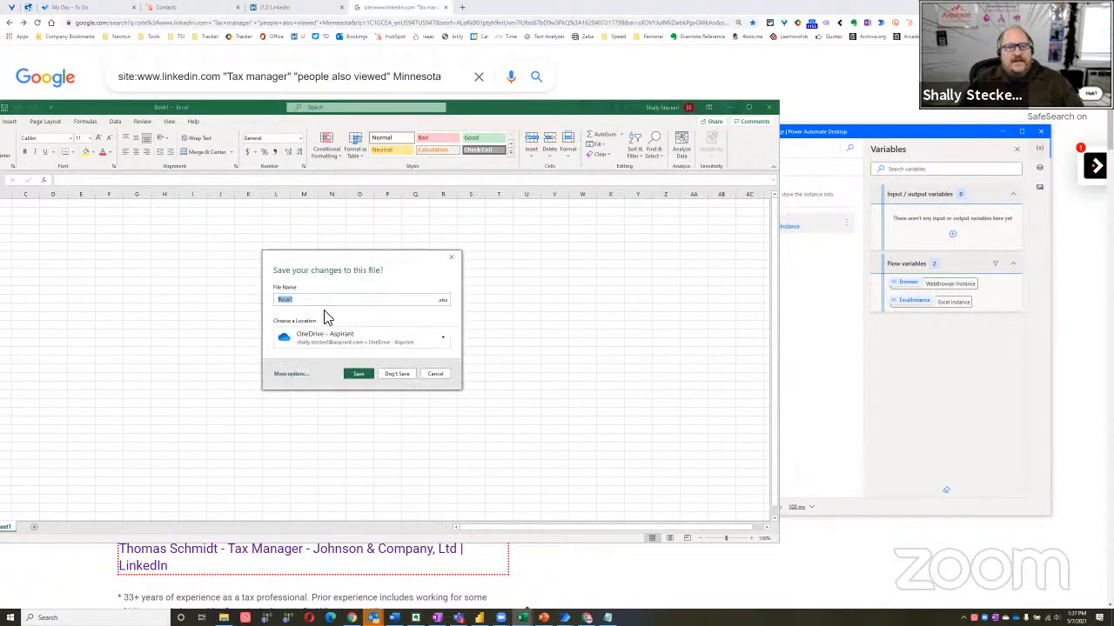
{"action": "left_click", "coordinate": [408, 374]}
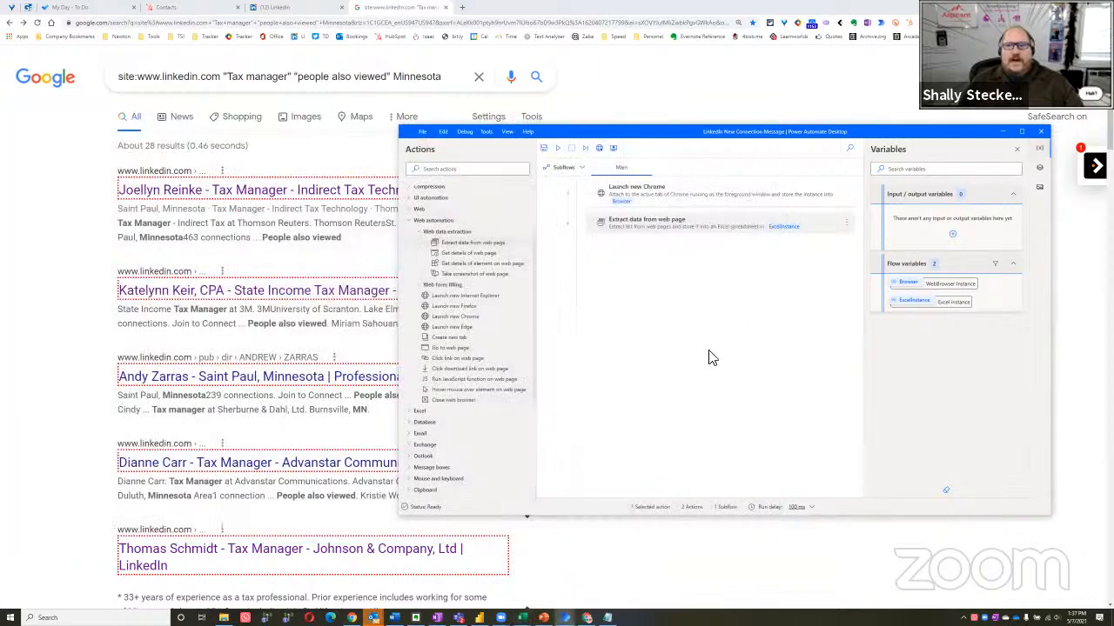
{"action": "right_click", "coordinate": [711, 227]}
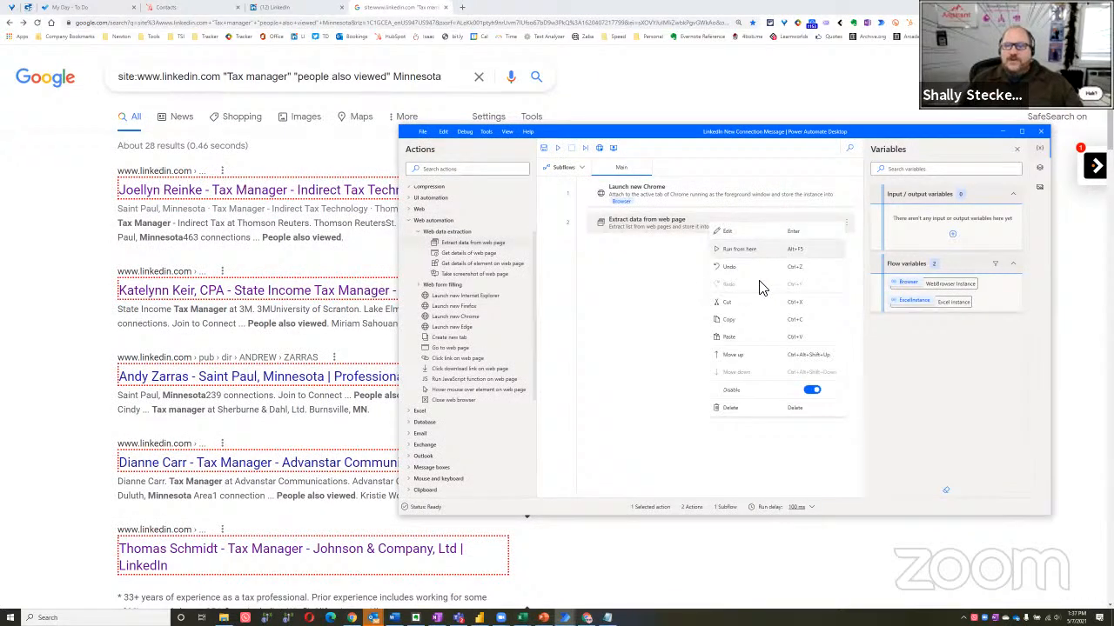
{"action": "left_click", "coordinate": [750, 420]}
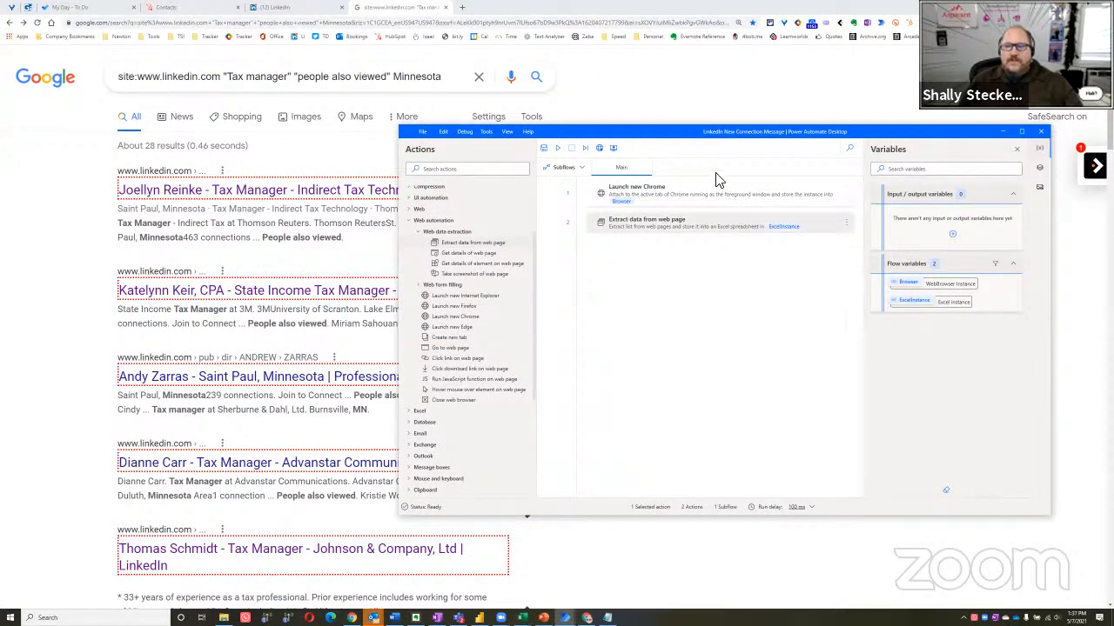
{"action": "key", "text": "Delete"}
{"action": "left_click", "coordinate": [84, 209]}
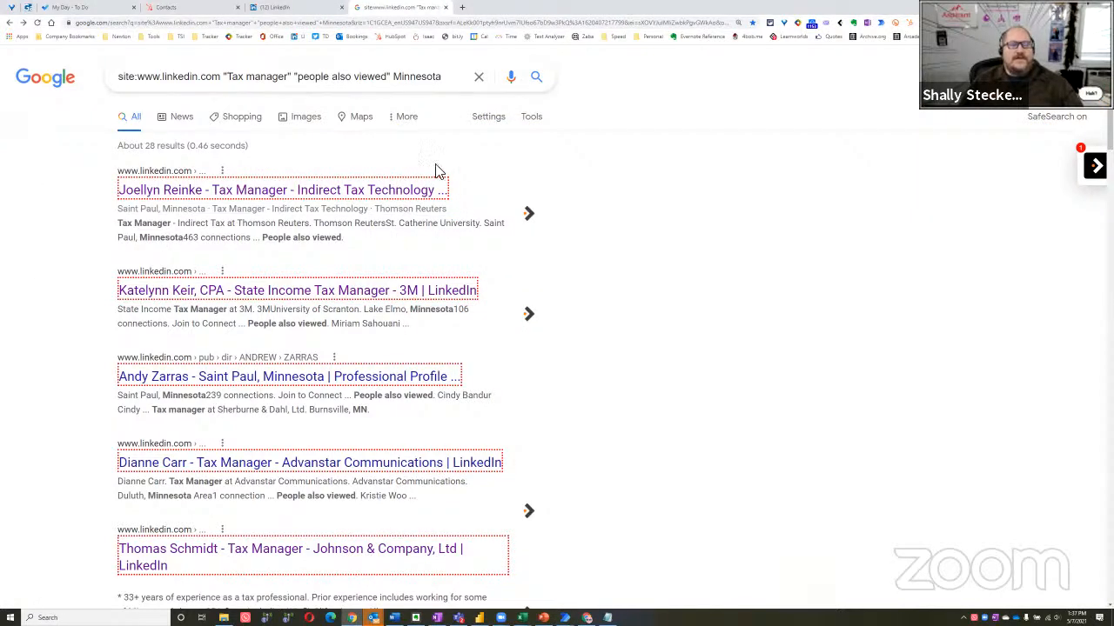
{"action": "key", "text": "alt+Tab"}
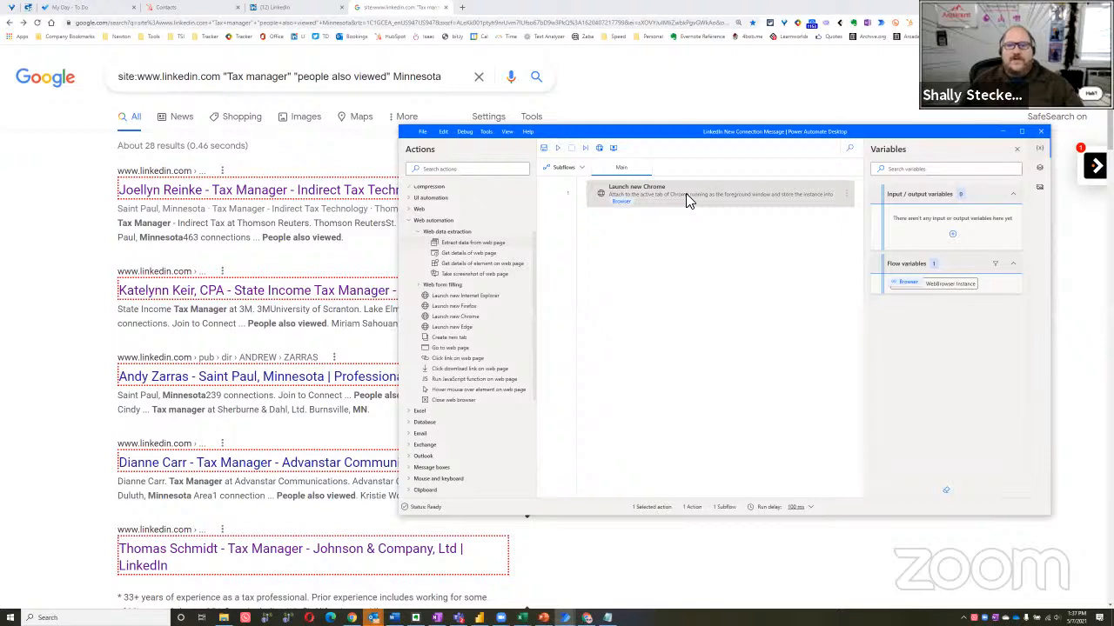
Review the Launch new Chrome action's launch mode and tab settings, leaving them as they are
{"action": "right_click", "coordinate": [685, 197]}
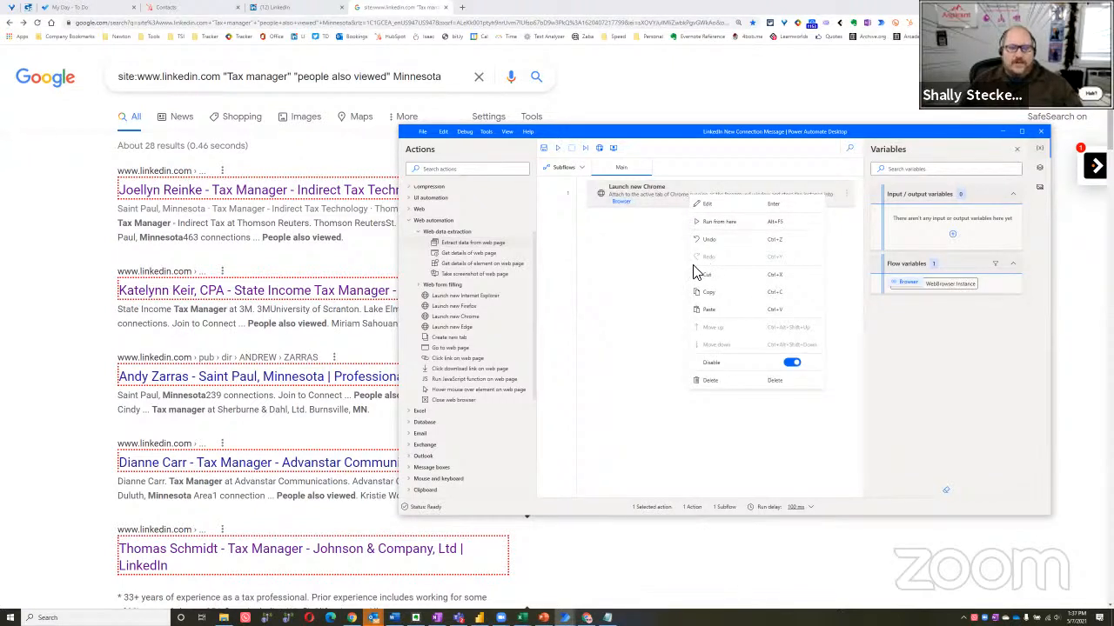
{"action": "left_click", "coordinate": [661, 196]}
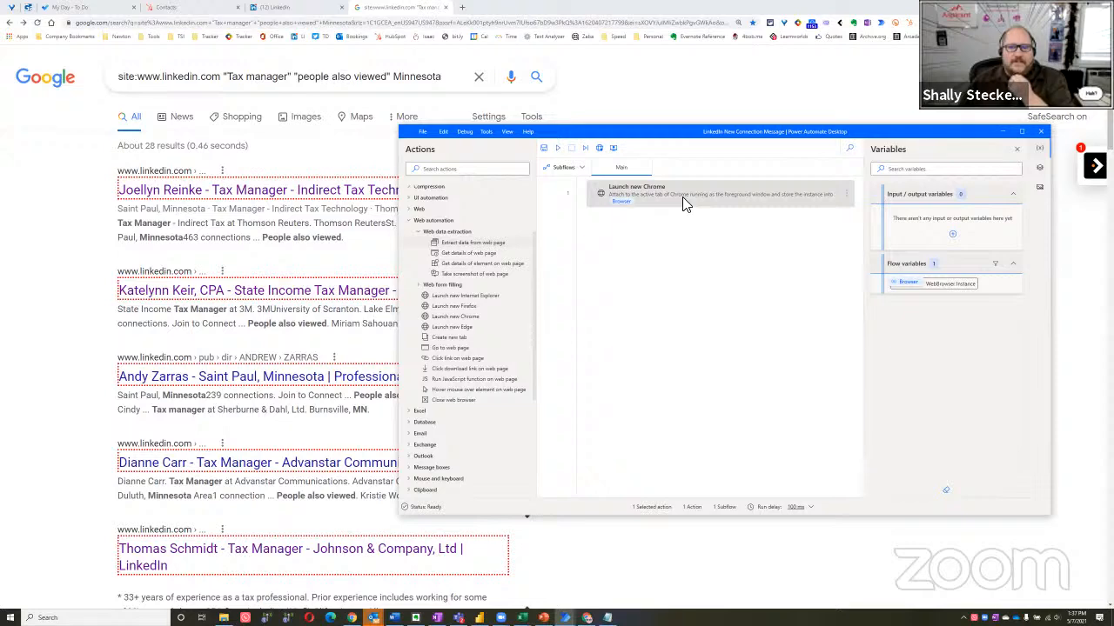
{"action": "double_click", "coordinate": [682, 198]}
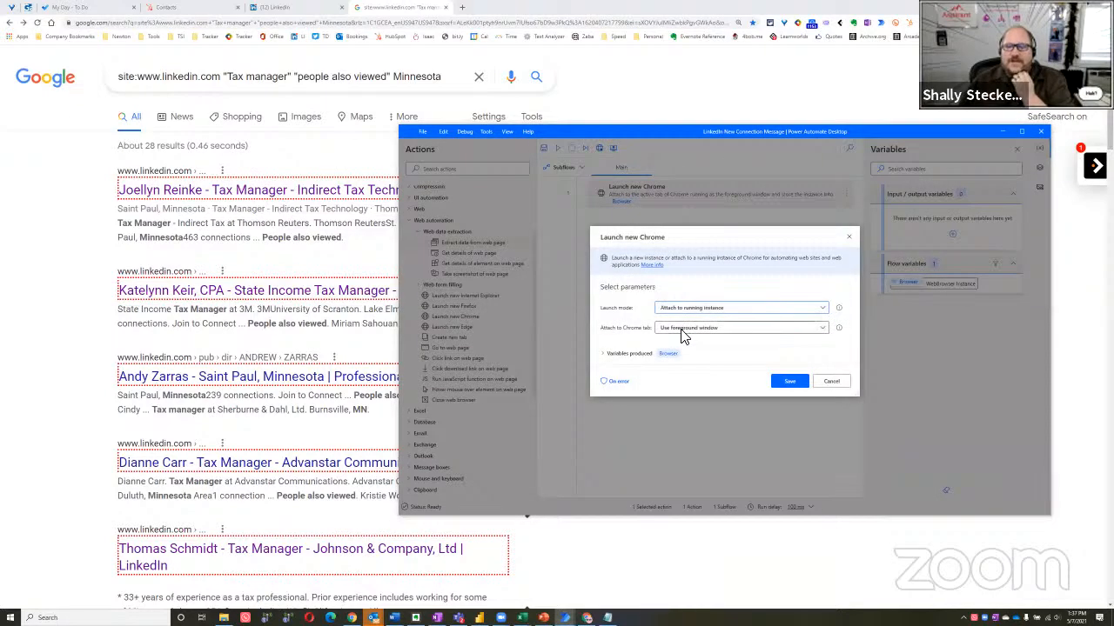
{"action": "left_click", "coordinate": [838, 381]}
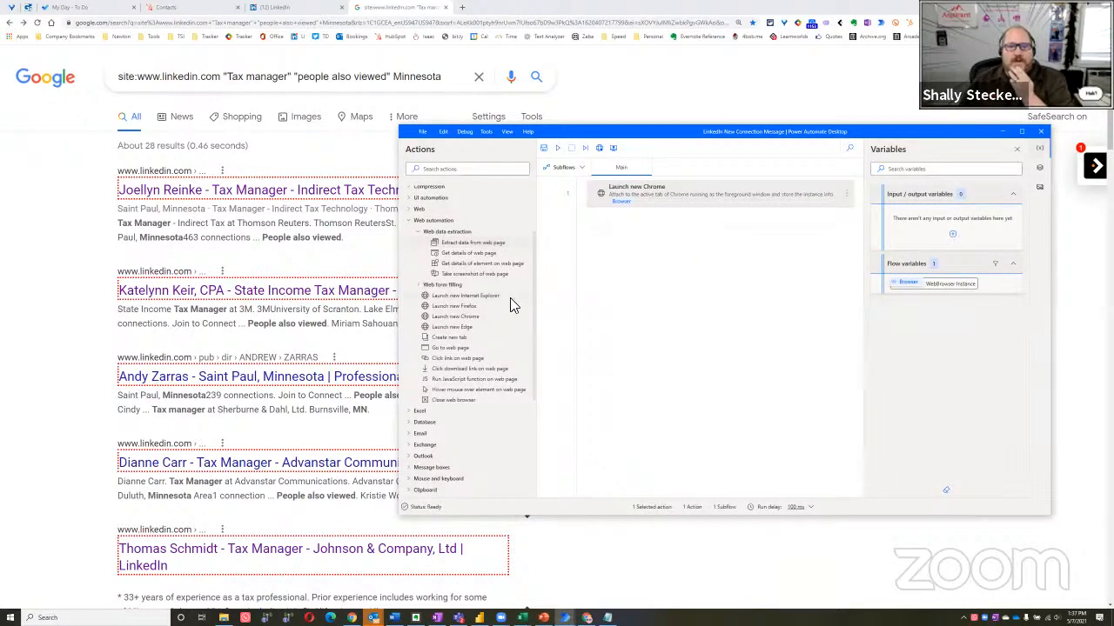
Add a new Extract data from web page action after the Chrome launch, storing the data in an Excel spreadsheet
{"action": "left_click_drag", "start_coordinate": [468, 243], "coordinate": [661, 240]}
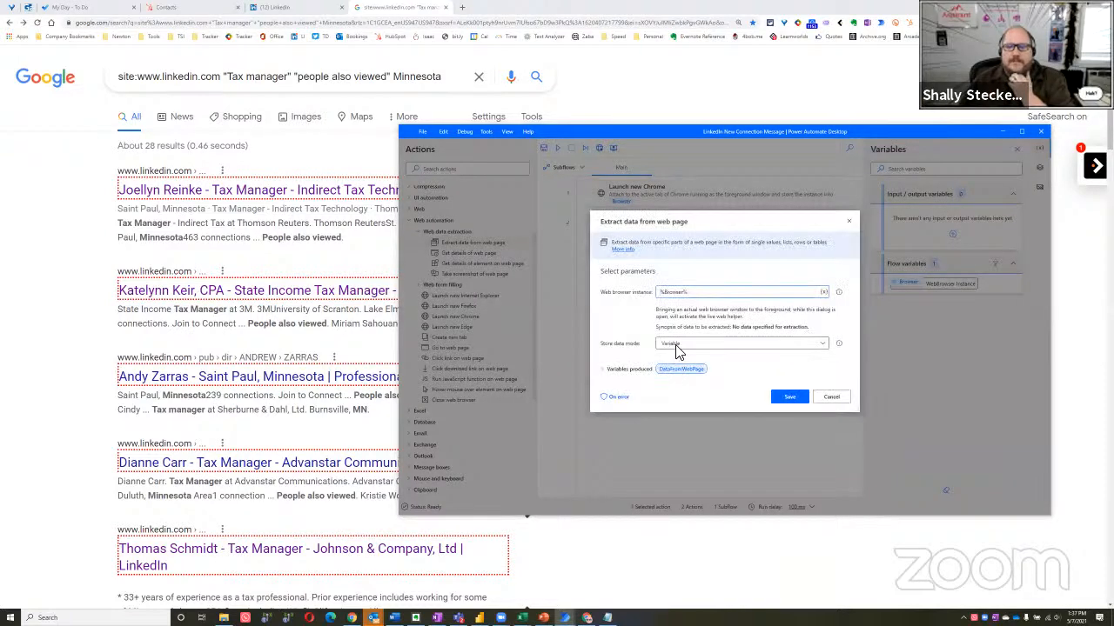
{"action": "left_click", "coordinate": [676, 345]}
{"action": "left_click", "coordinate": [681, 369]}
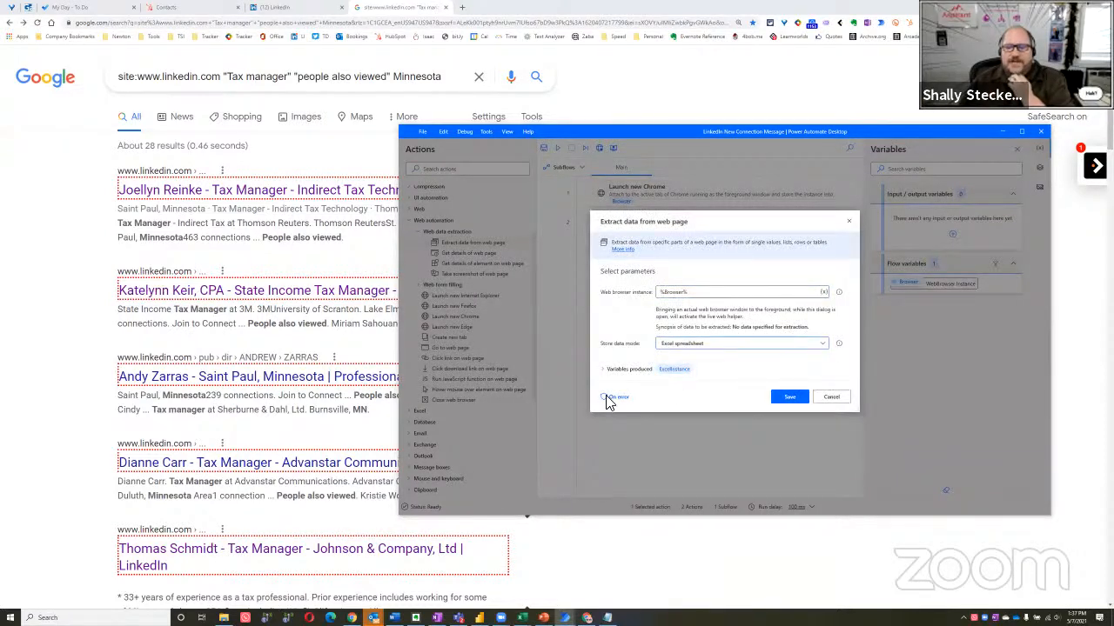
{"action": "left_click", "coordinate": [782, 399]}
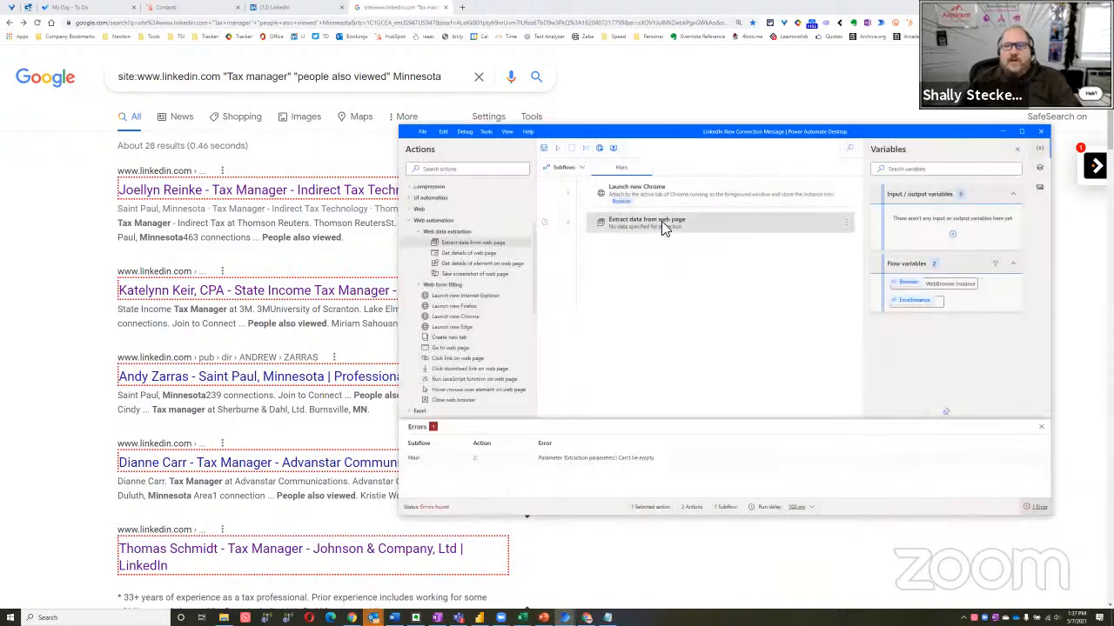
{"action": "left_click", "coordinate": [1040, 429]}
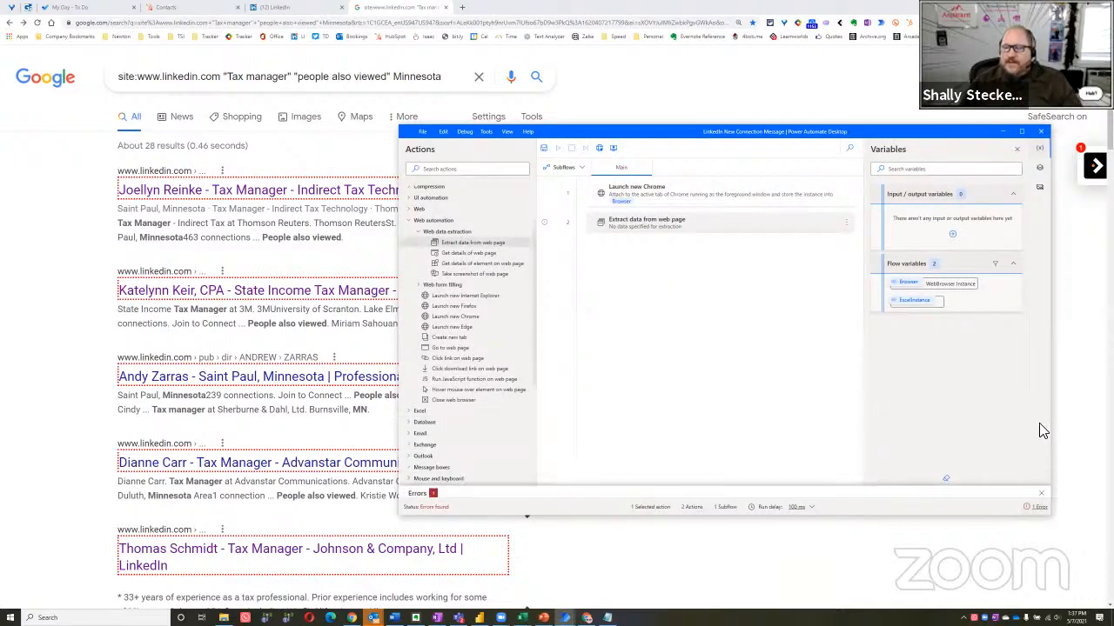
Edit the new extraction action and extract the text of the first Google result's title and its location, Saint Paul, Minnesota
{"action": "double_click", "coordinate": [698, 232]}
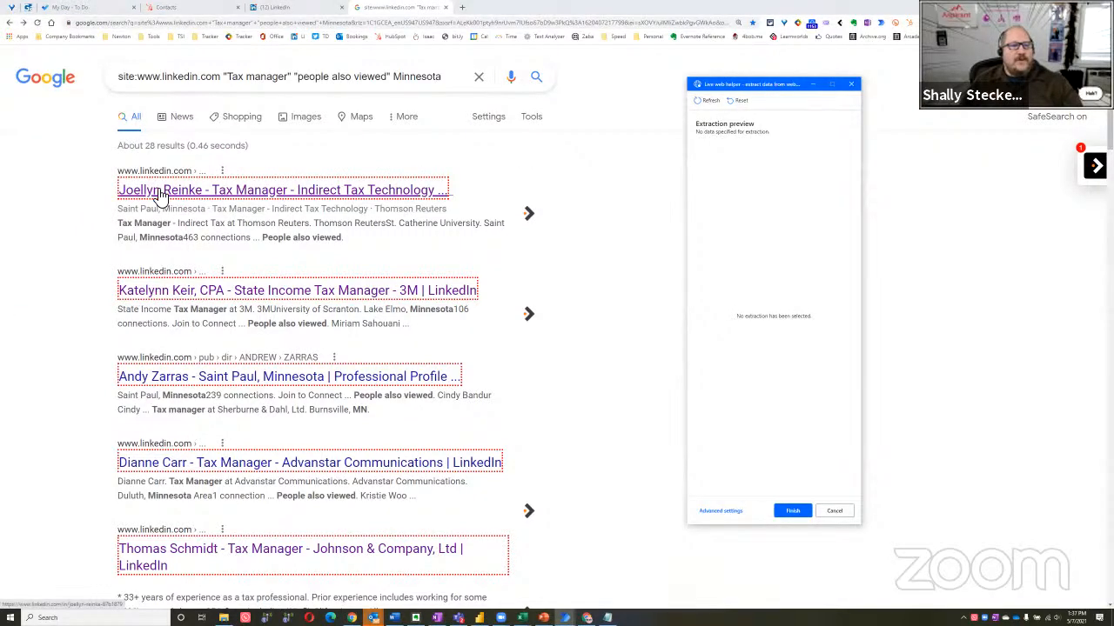
{"action": "right_click", "coordinate": [162, 195]}
{"action": "mouse_move", "coordinate": [217, 201]}
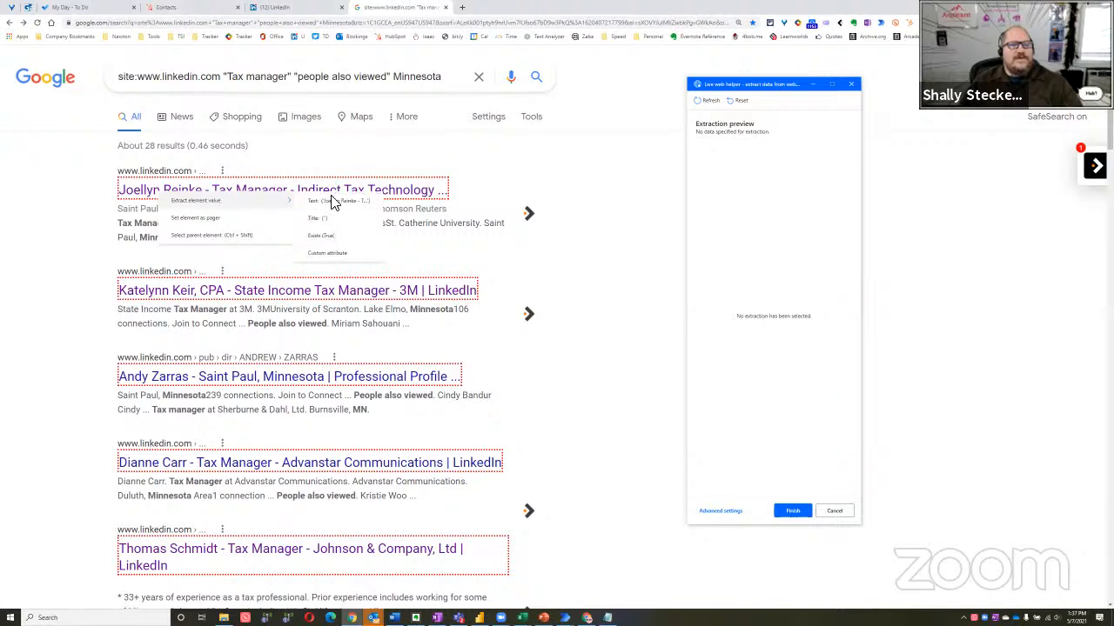
{"action": "left_click", "coordinate": [346, 202]}
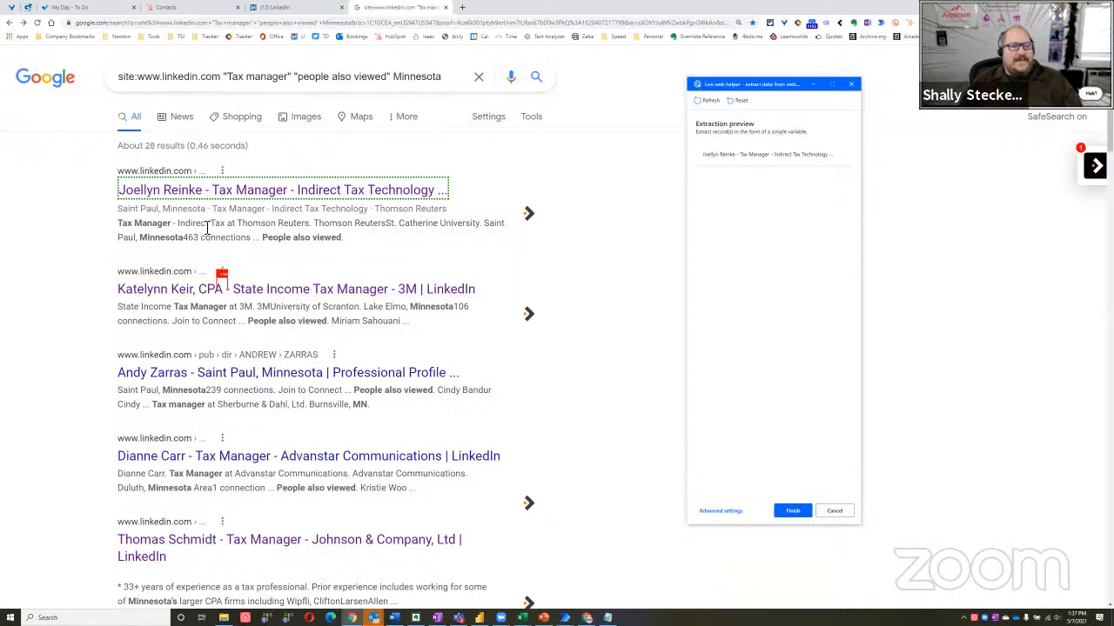
{"action": "right_click", "coordinate": [151, 214]}
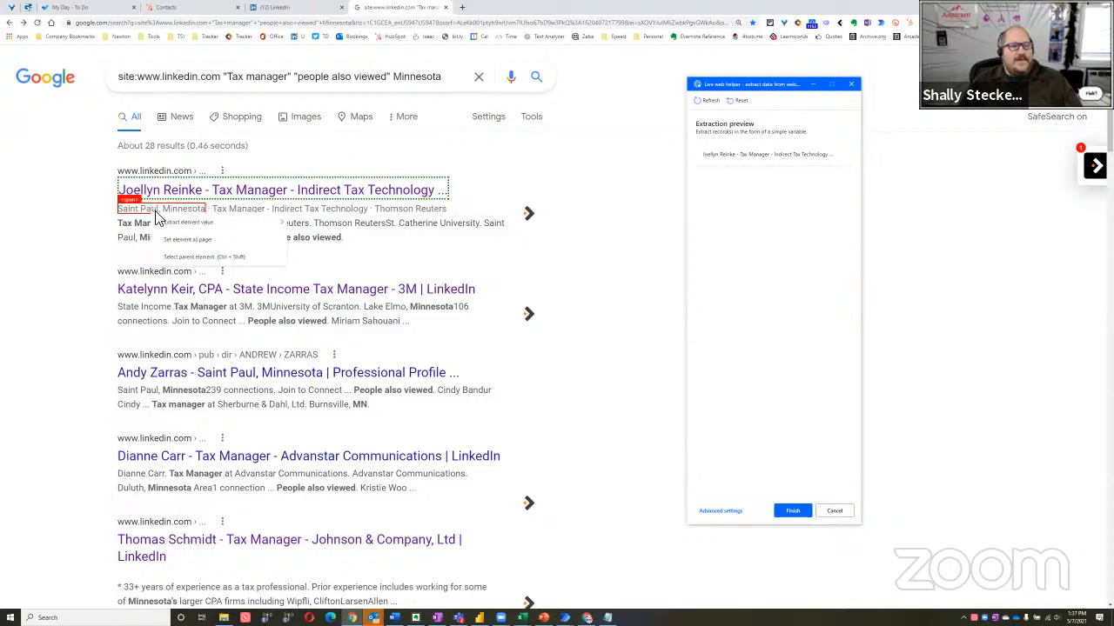
{"action": "mouse_move", "coordinate": [187, 223]}
{"action": "left_click", "coordinate": [326, 223]}
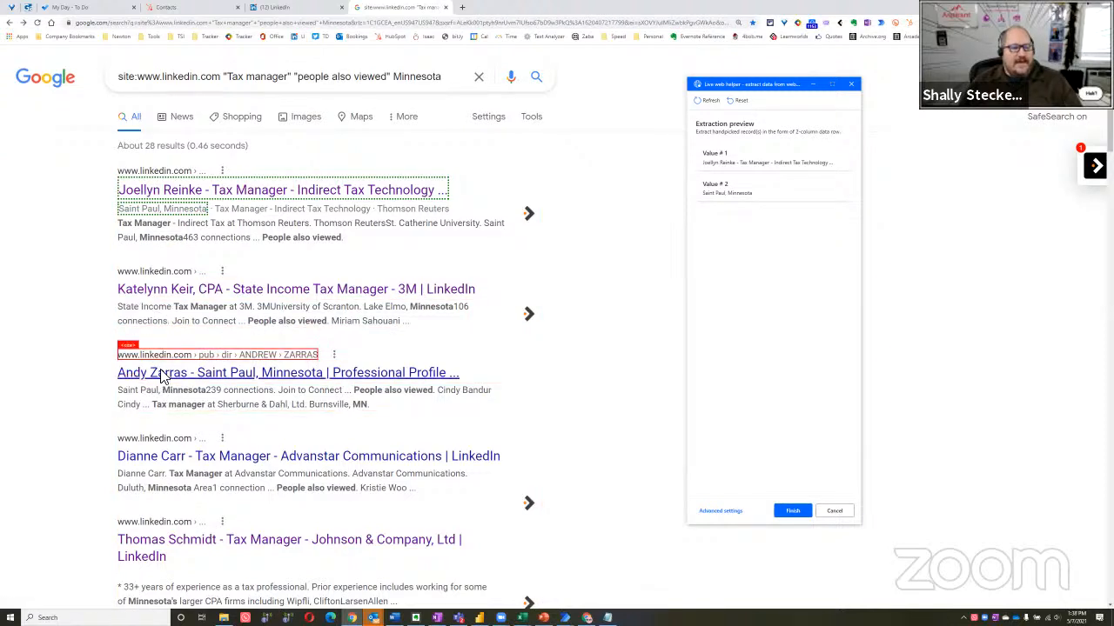
Extract the text of the first result's job title, Tax Manager - Indirect Tax Technology, and its company, Thomson Reuters
{"action": "right_click", "coordinate": [249, 214]}
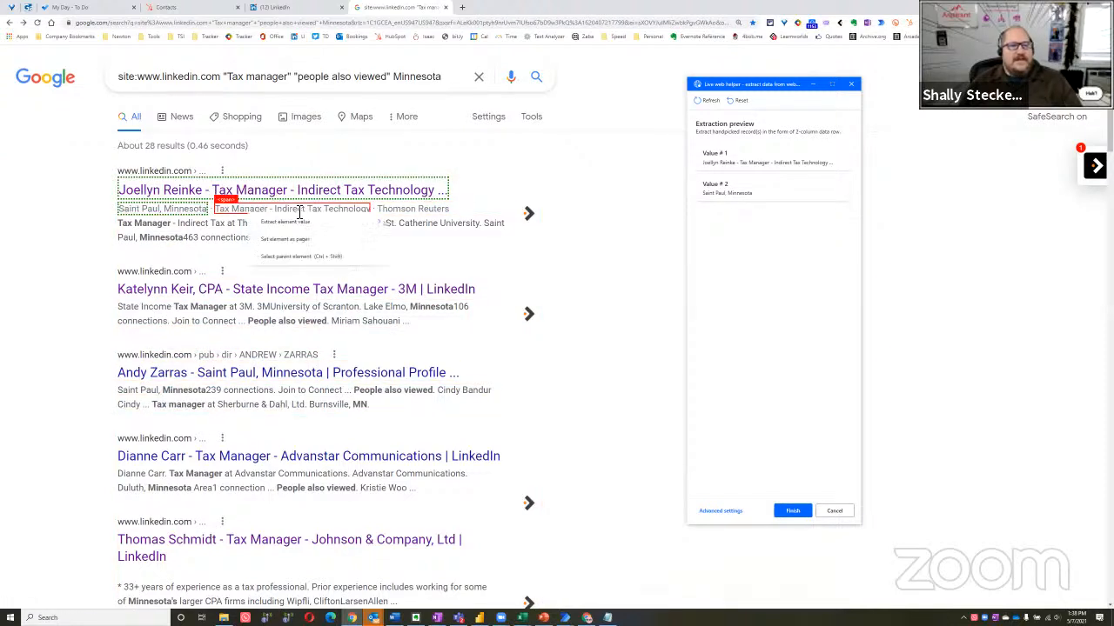
{"action": "left_click", "coordinate": [339, 223]}
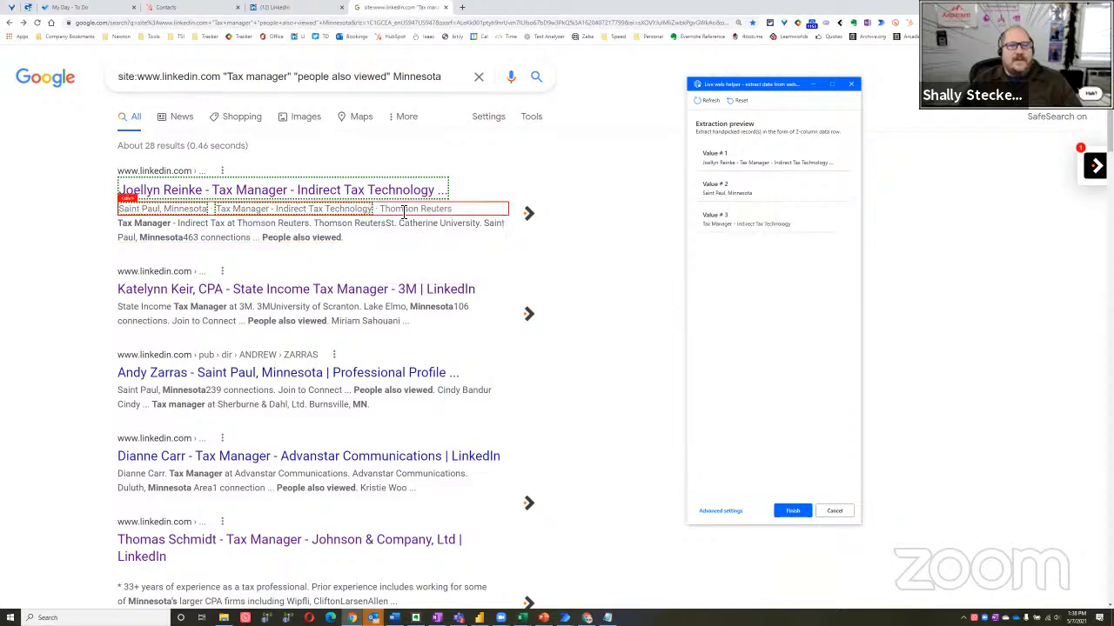
{"action": "right_click", "coordinate": [402, 211]}
{"action": "mouse_move", "coordinate": [470, 218]}
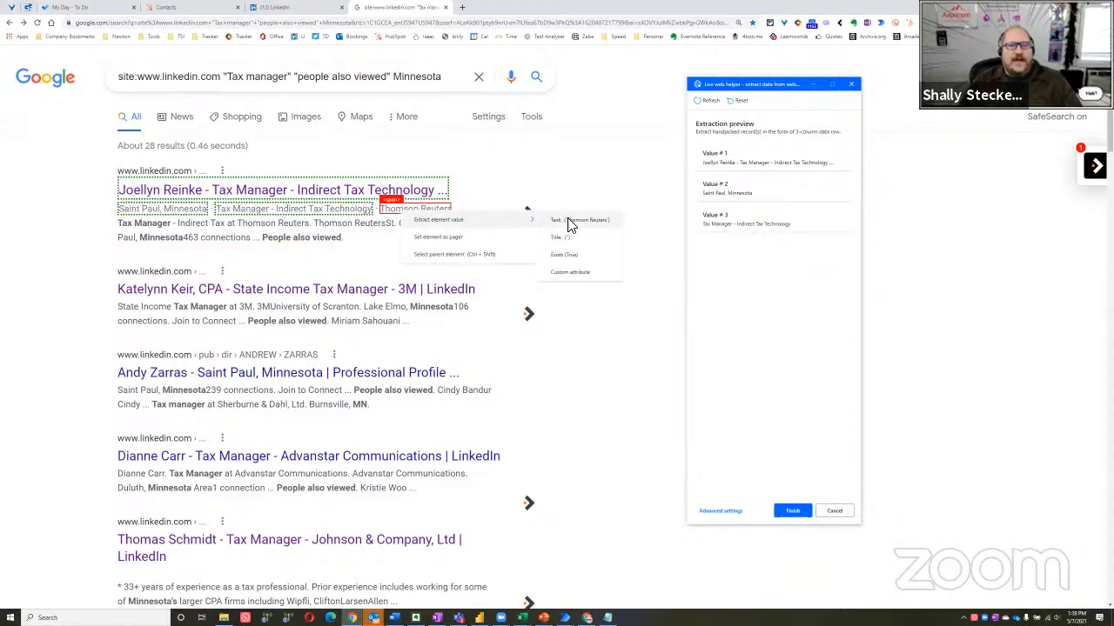
{"action": "left_click", "coordinate": [567, 221]}
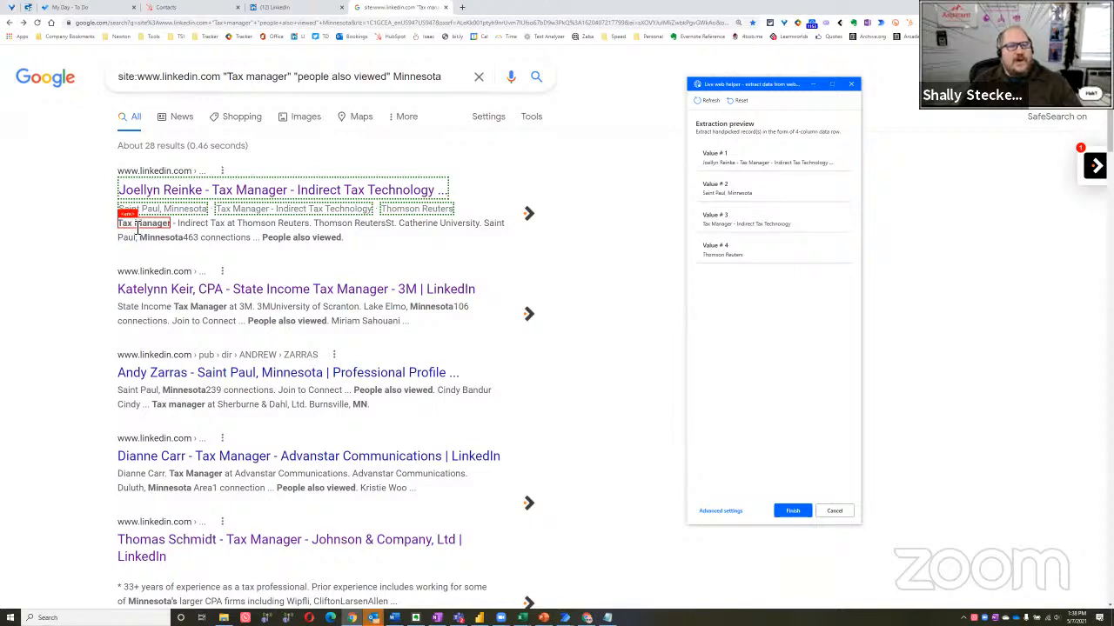
Extract the text of the bold "Tax Manager" in the first result's snippet and of the whole snippet
{"action": "right_click", "coordinate": [137, 228]}
{"action": "mouse_move", "coordinate": [218, 228]}
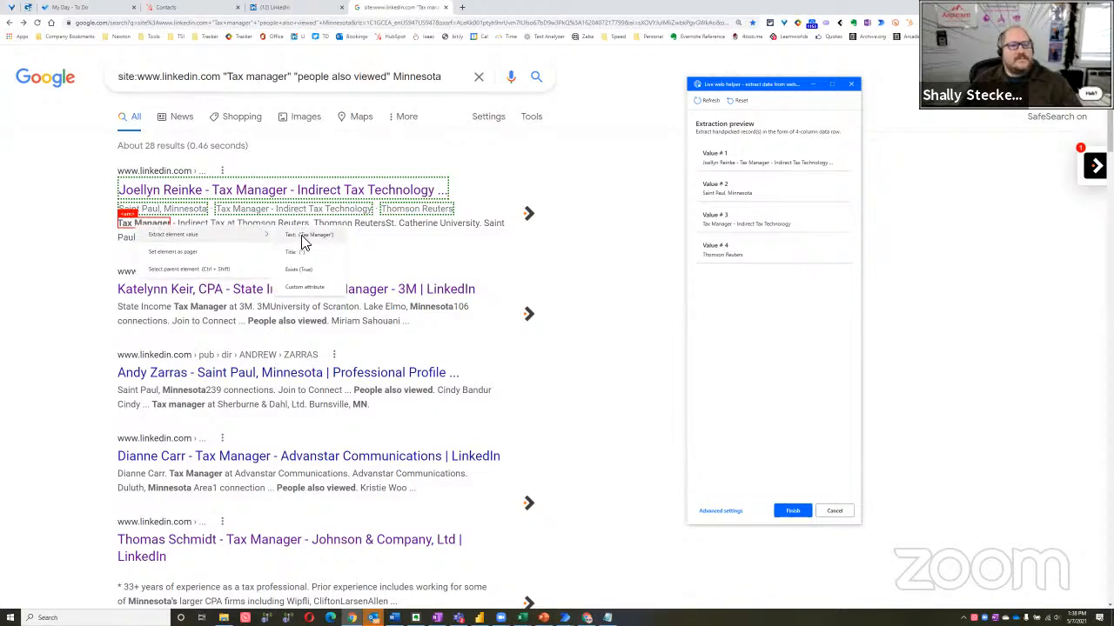
{"action": "left_click", "coordinate": [300, 237]}
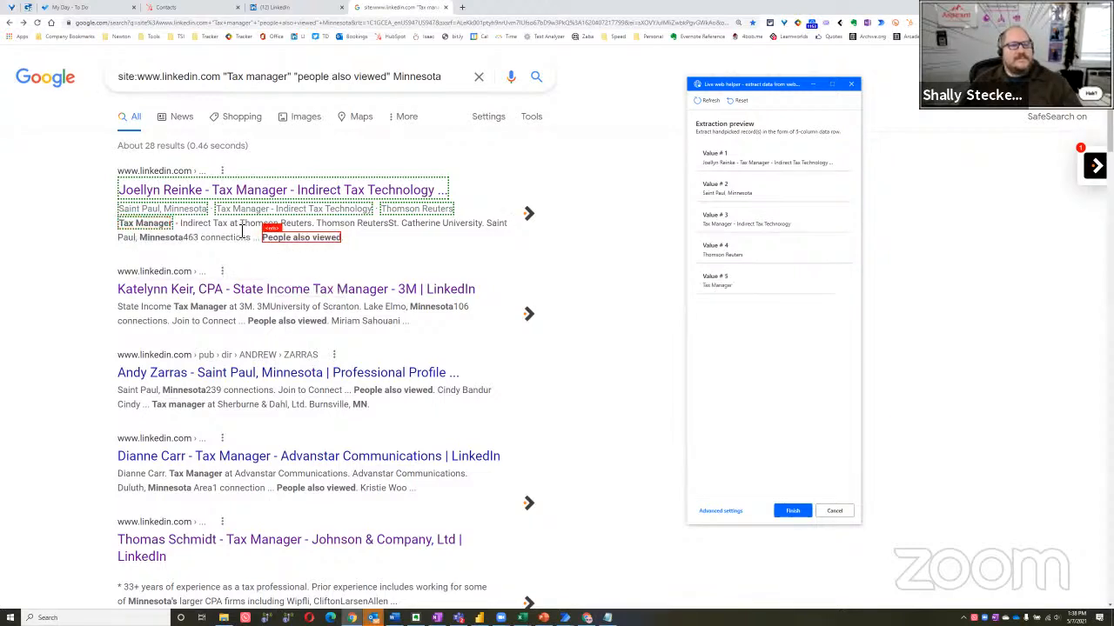
{"action": "right_click", "coordinate": [195, 228]}
{"action": "mouse_move", "coordinate": [261, 233]}
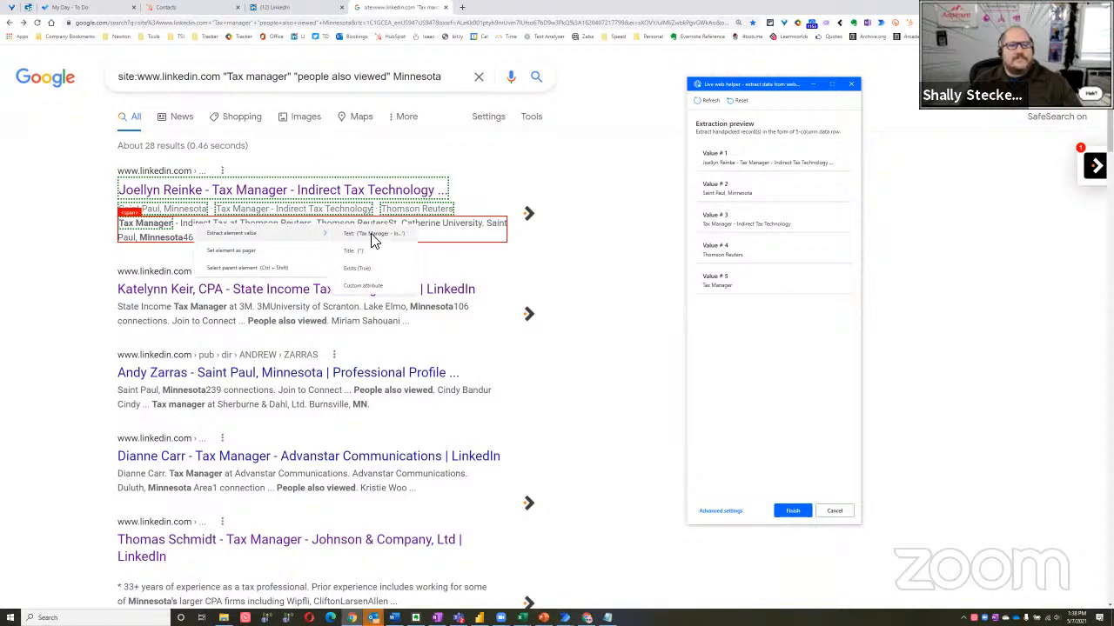
{"action": "left_click", "coordinate": [373, 238]}
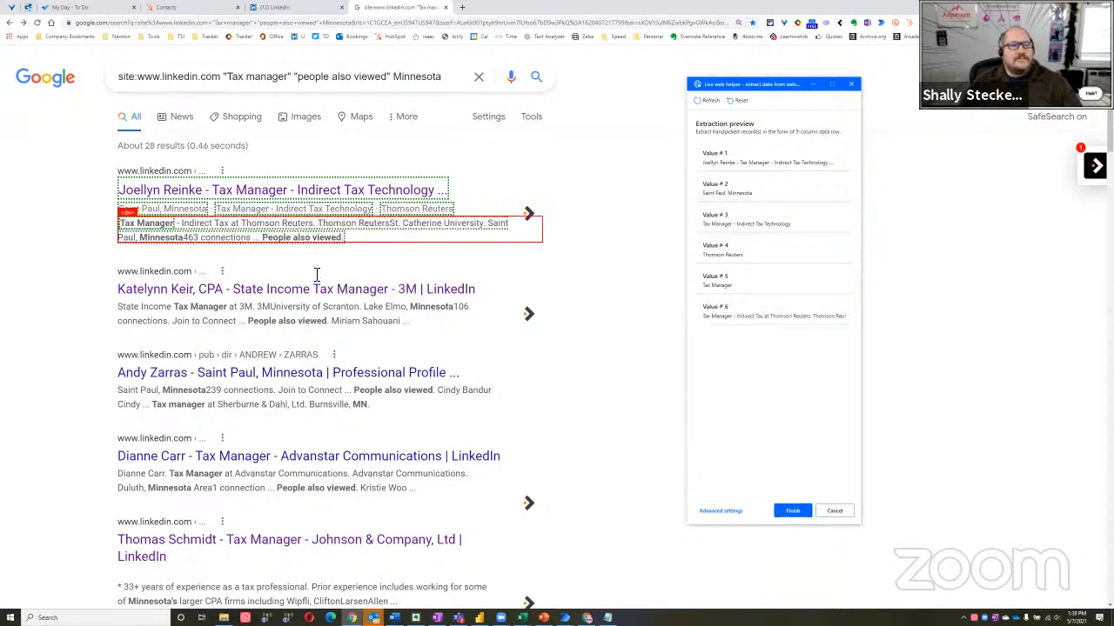
Extract the text of the second result's title to turn the handpicked values into a table covering all results
{"action": "right_click", "coordinate": [181, 291]}
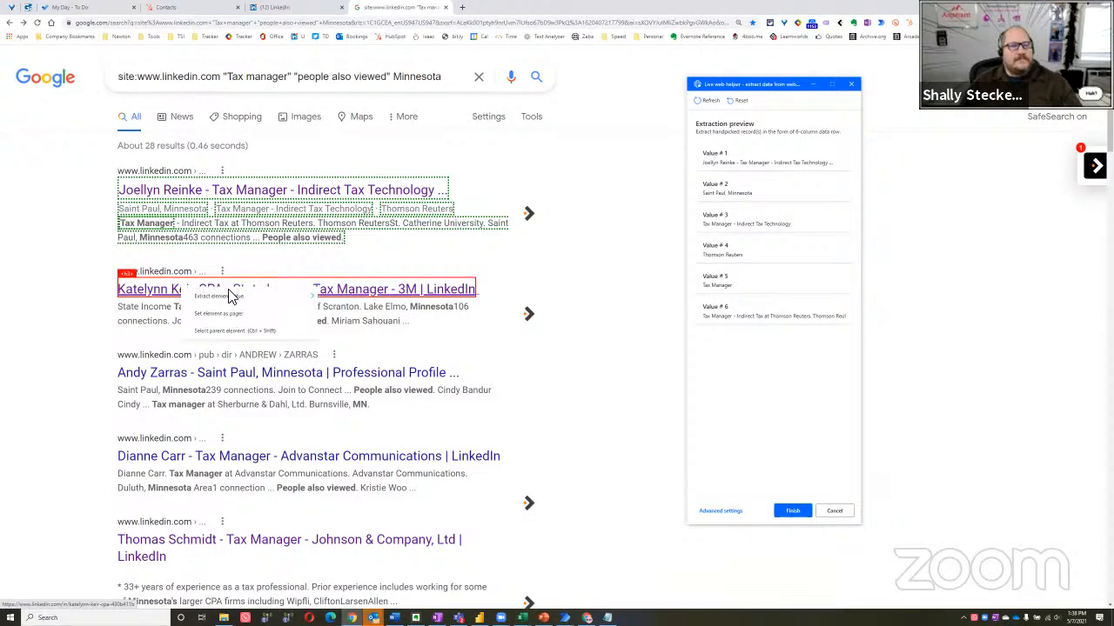
{"action": "mouse_move", "coordinate": [233, 296]}
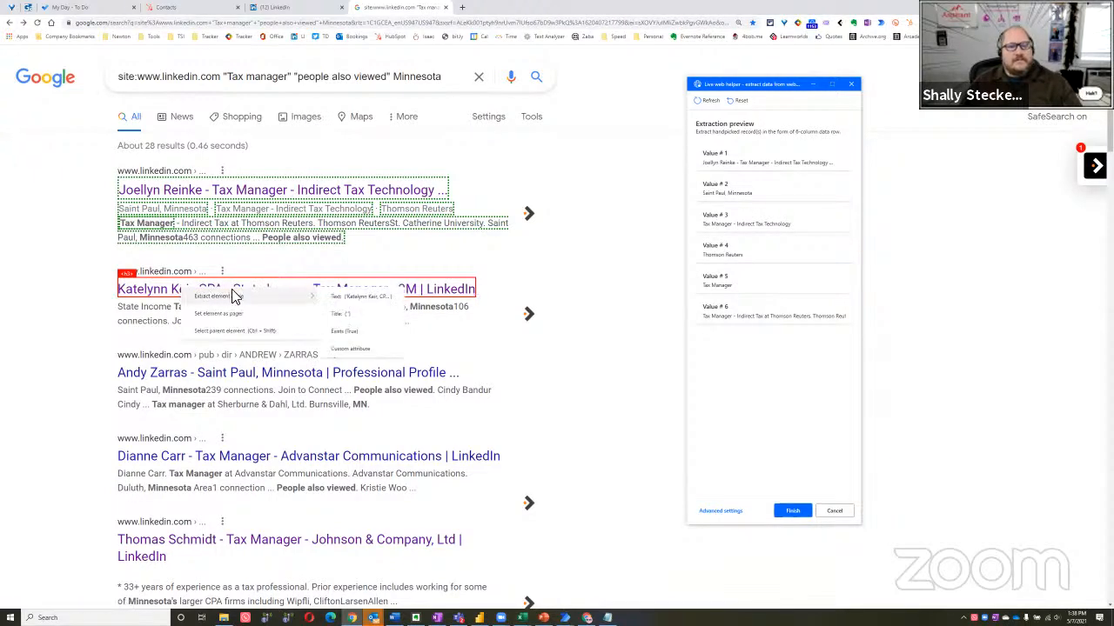
{"action": "left_click", "coordinate": [357, 299]}
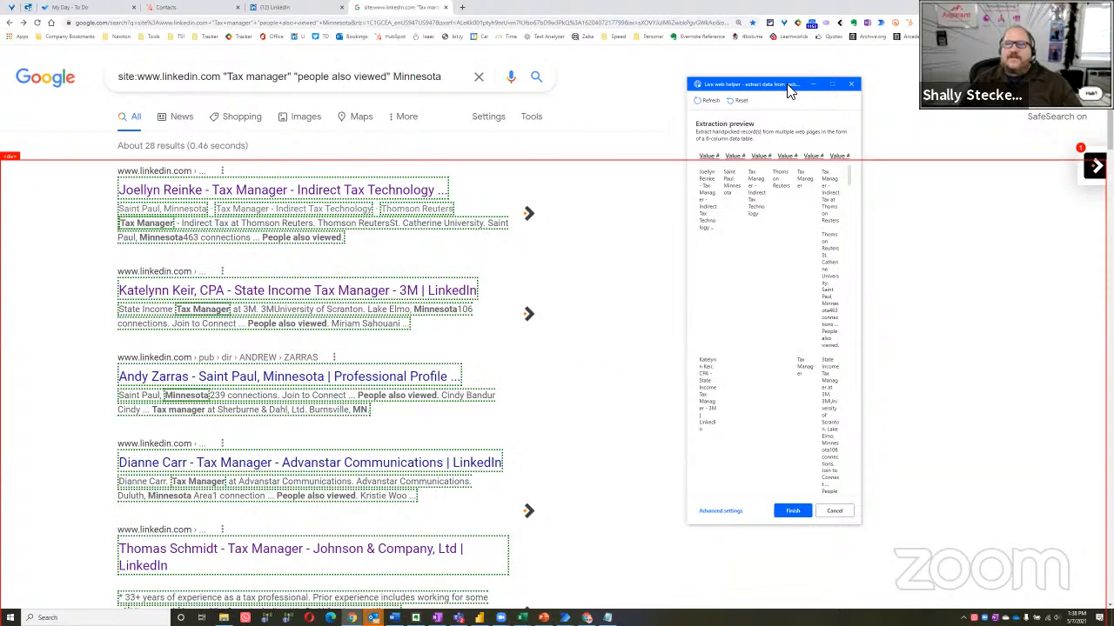
Move and widen the live web helper, and examine the extracted rows and six columns in the extraction preview
{"action": "left_click_drag", "start_coordinate": [753, 86], "coordinate": [431, 79]}
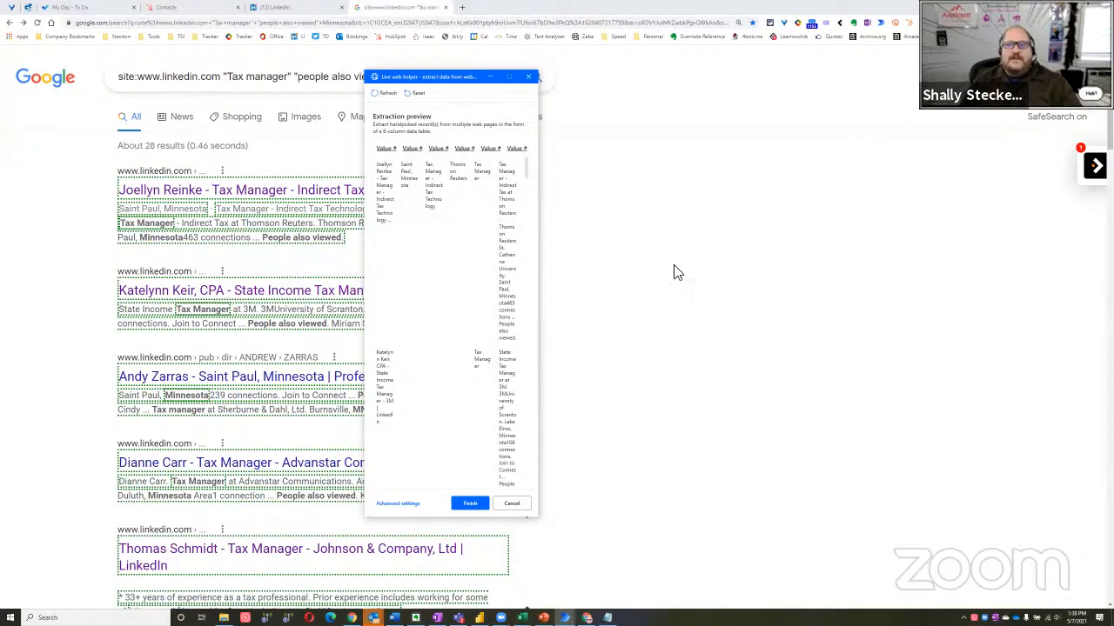
{"action": "left_click_drag", "start_coordinate": [537, 300], "coordinate": [934, 300]}
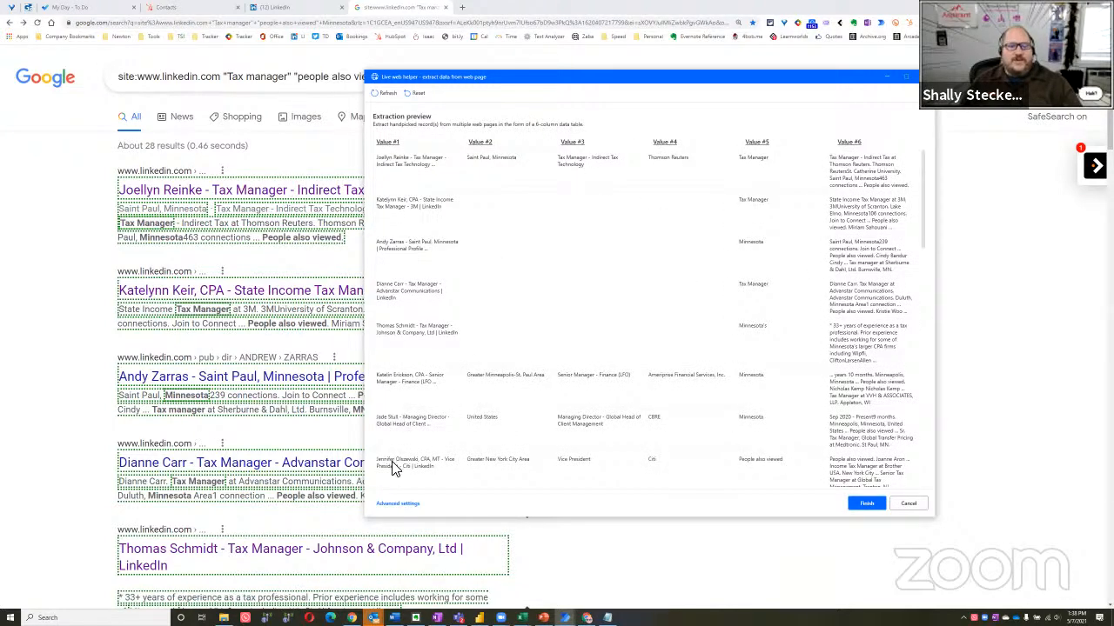
{"action": "scroll", "coordinate": [395, 470], "scroll_direction": "down", "scroll_amount": 10}
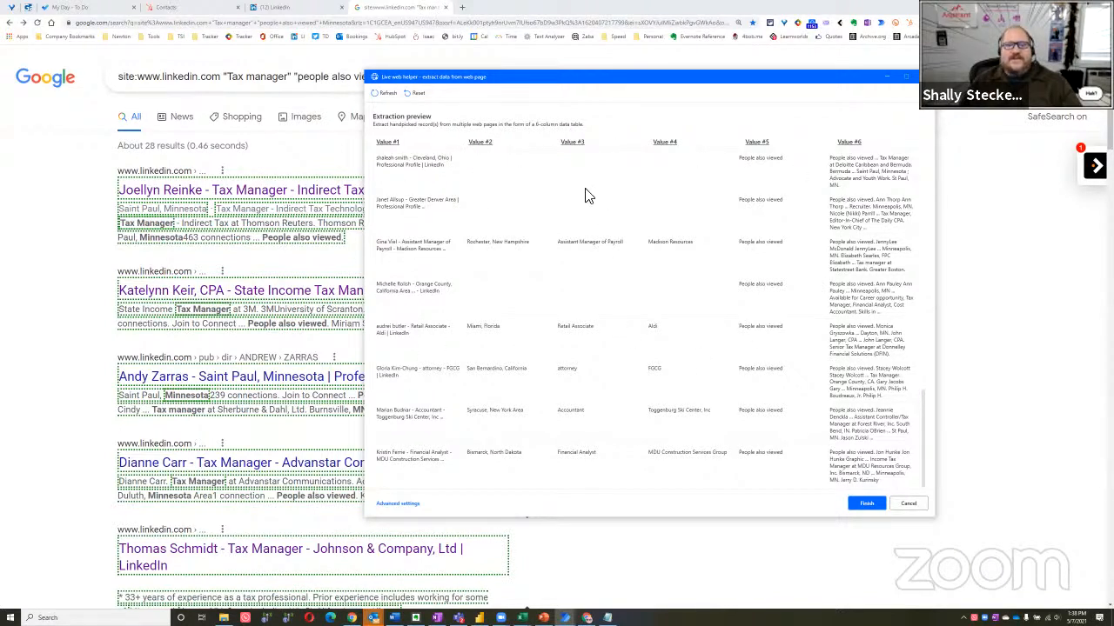
{"action": "scroll", "coordinate": [496, 252], "scroll_direction": "up", "scroll_amount": 2}
{"action": "scroll", "coordinate": [493, 244], "scroll_direction": "up", "scroll_amount": 4}
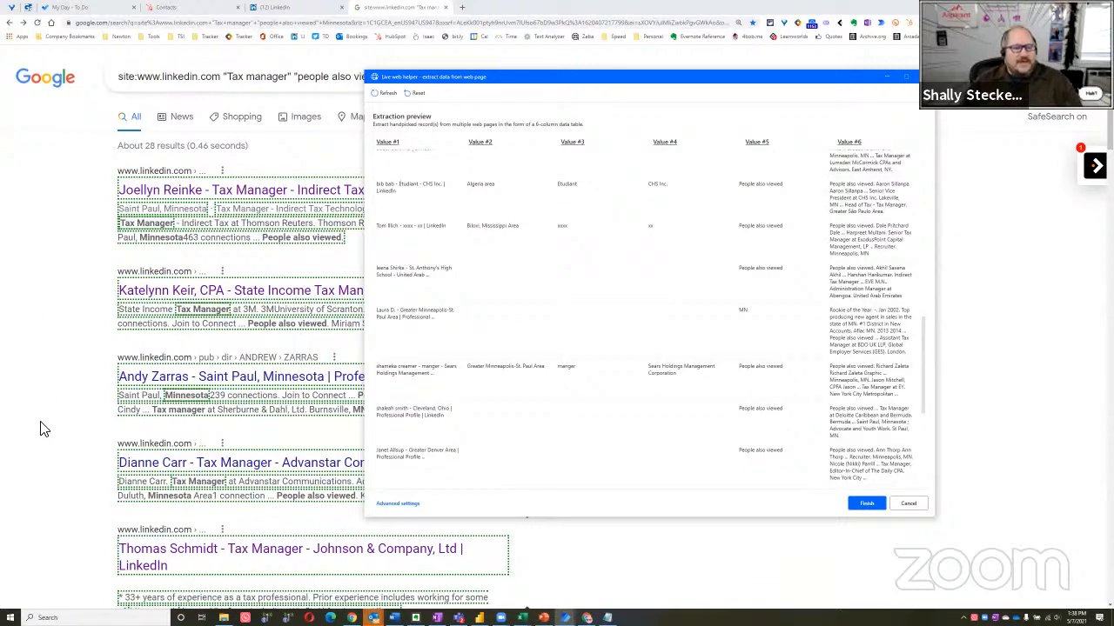
{"action": "scroll", "coordinate": [774, 344], "scroll_direction": "down", "scroll_amount": 6}
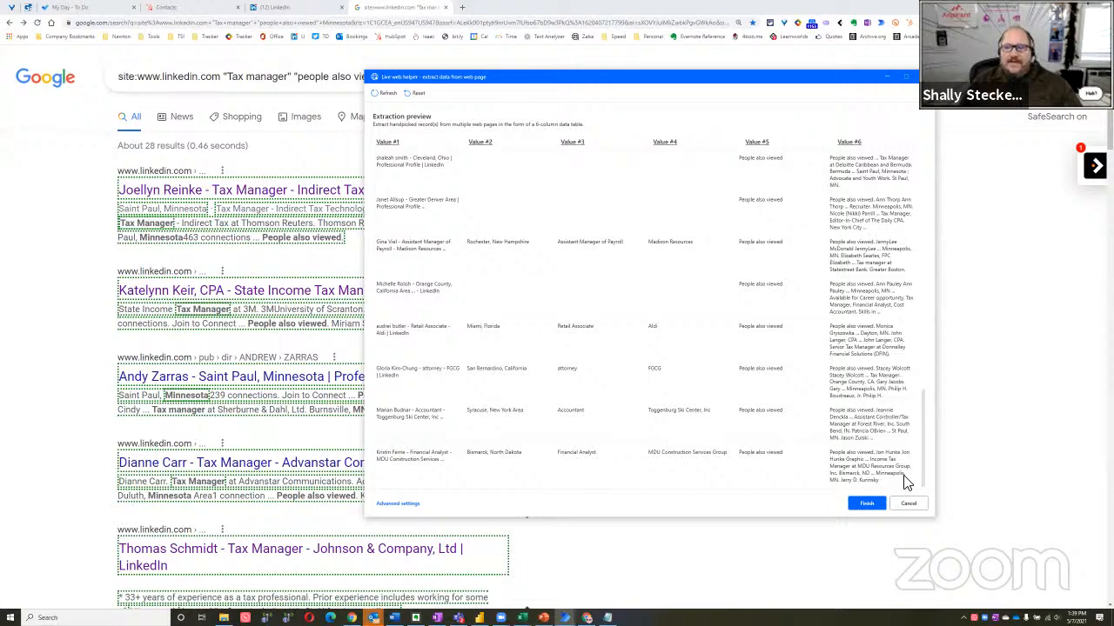
Finish the six-column extraction, keeping Excel spreadsheet as the store data mode, and save the flow
{"action": "left_click", "coordinate": [868, 504]}
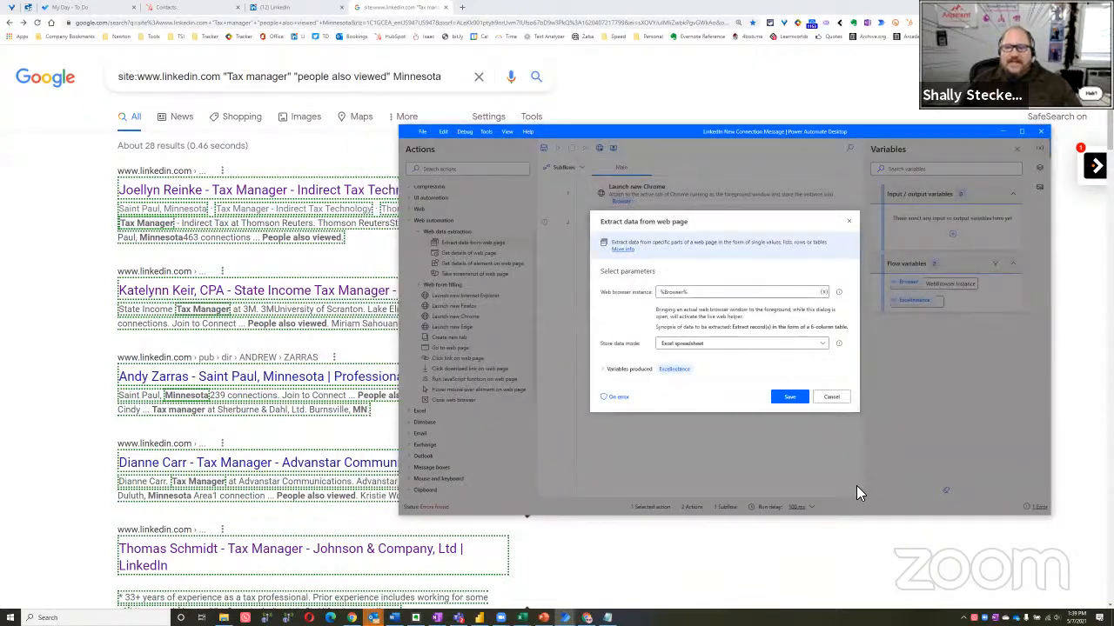
{"action": "left_click", "coordinate": [789, 399]}
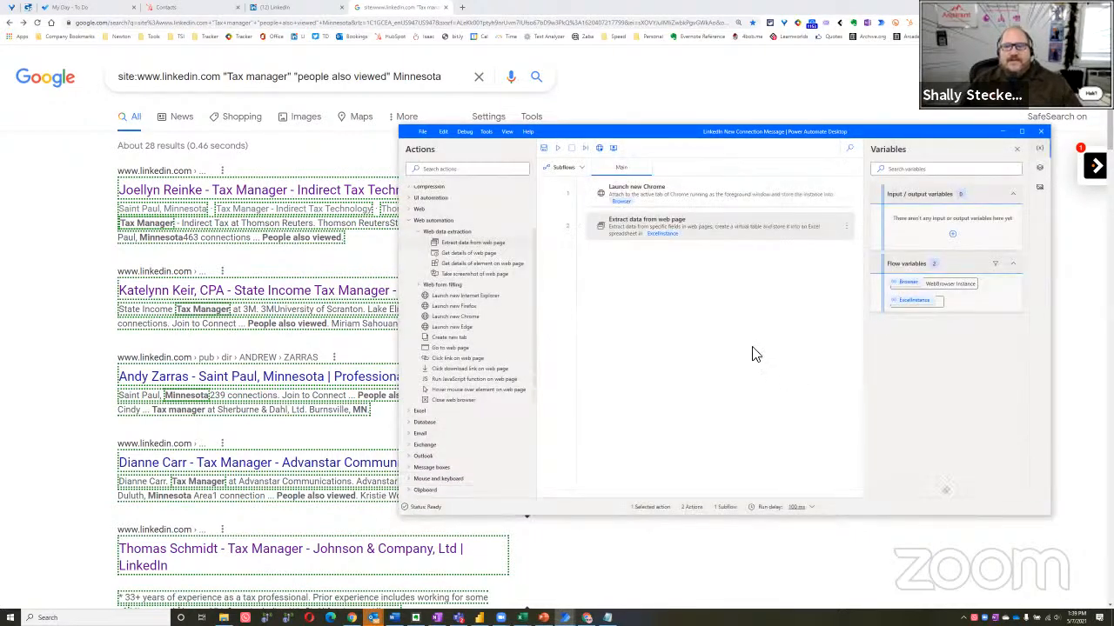
{"action": "left_click", "coordinate": [546, 149]}
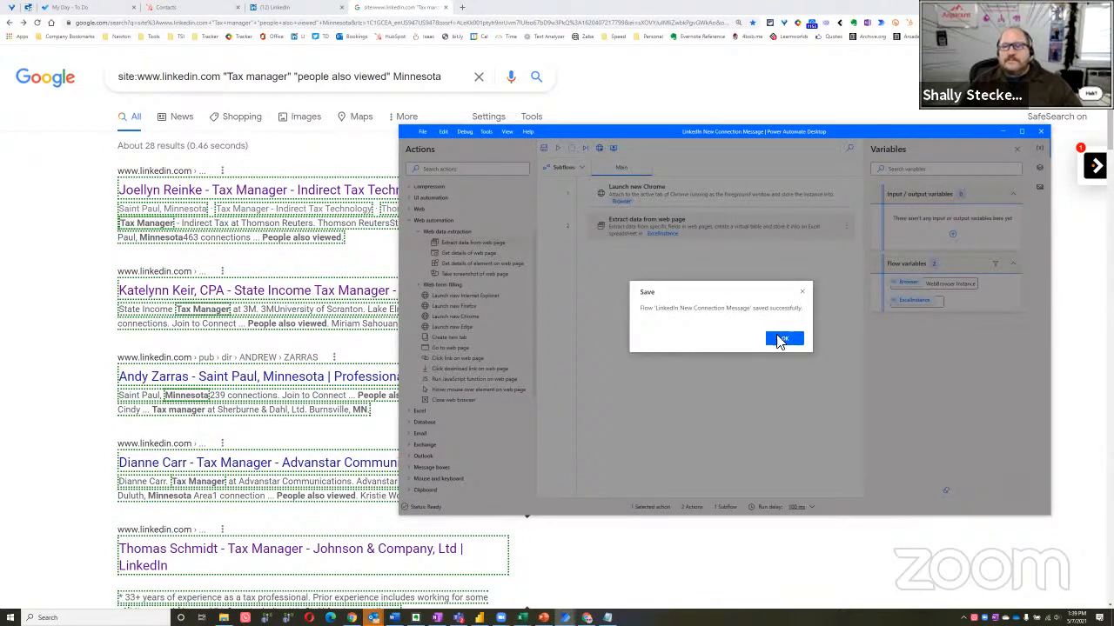
{"action": "left_click", "coordinate": [782, 339]}
Run the flow with the Google results page in the foreground to export the extracted data into Excel
{"action": "left_click", "coordinate": [30, 266]}
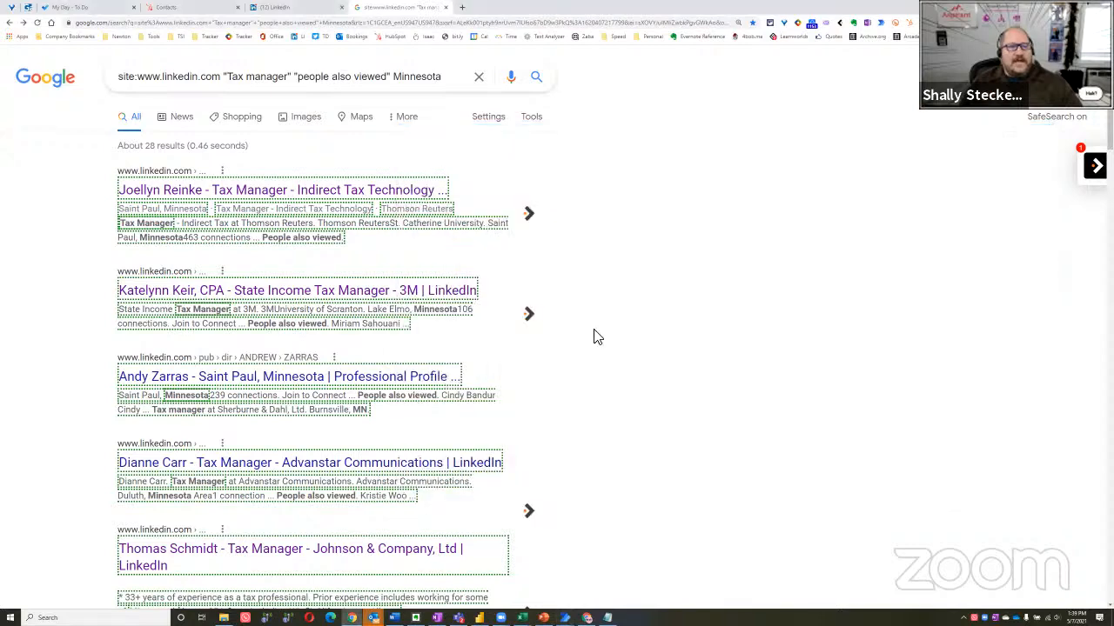
{"action": "key", "text": "alt+Tab"}
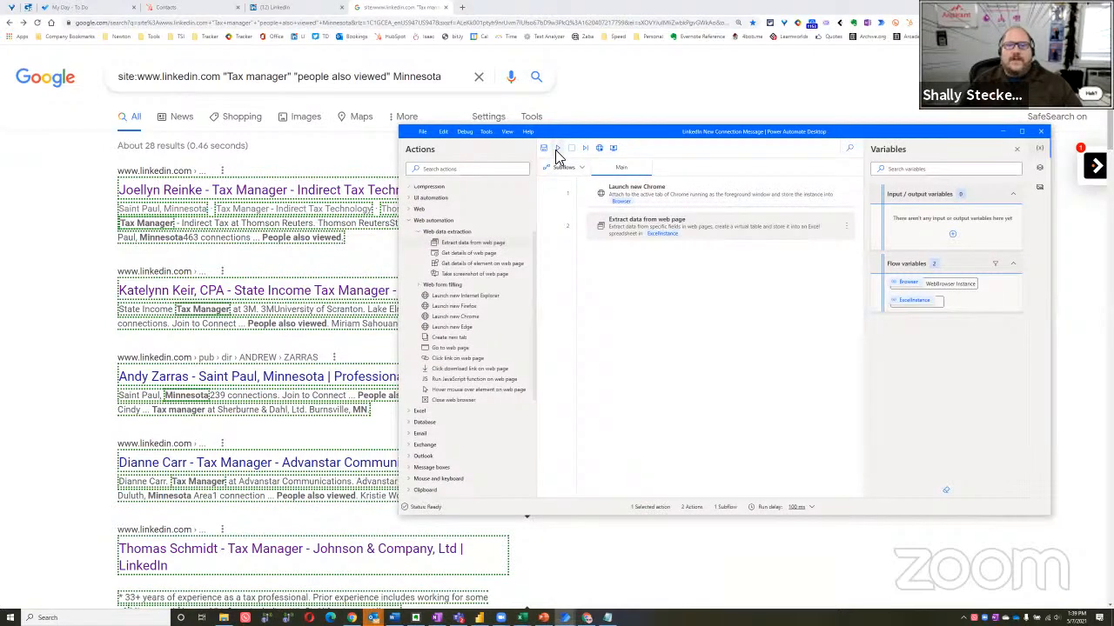
{"action": "left_click", "coordinate": [60, 252]}
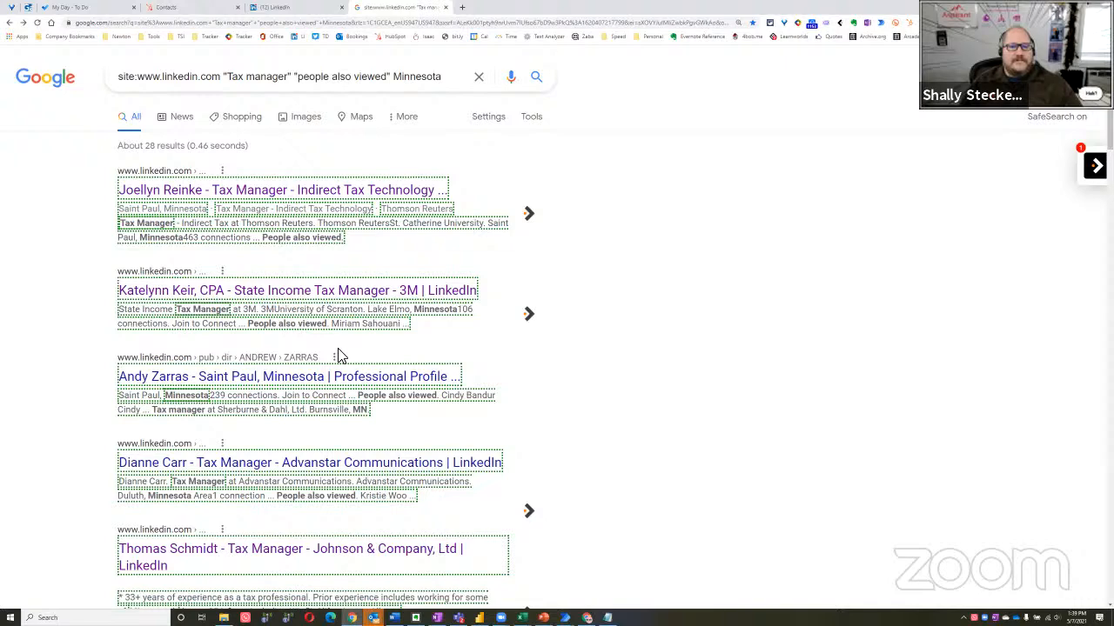
{"action": "key", "text": "alt+Tab"}
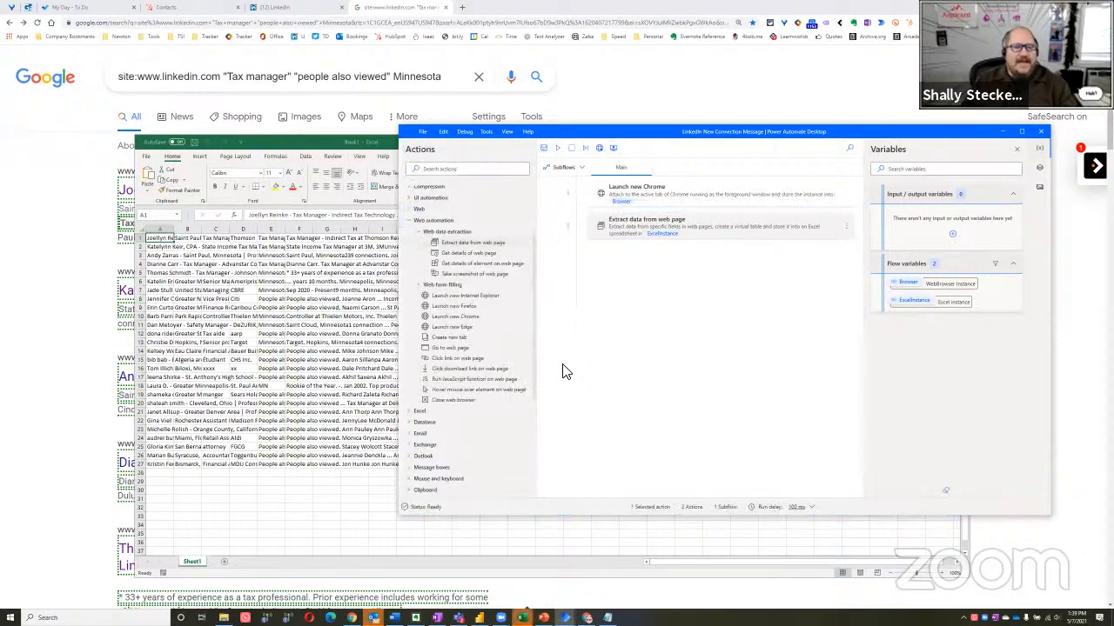
Switch to the generated Excel workbook, maximize it and widen columns A to D so the extracted text is readable
{"action": "double_click", "coordinate": [296, 134]}
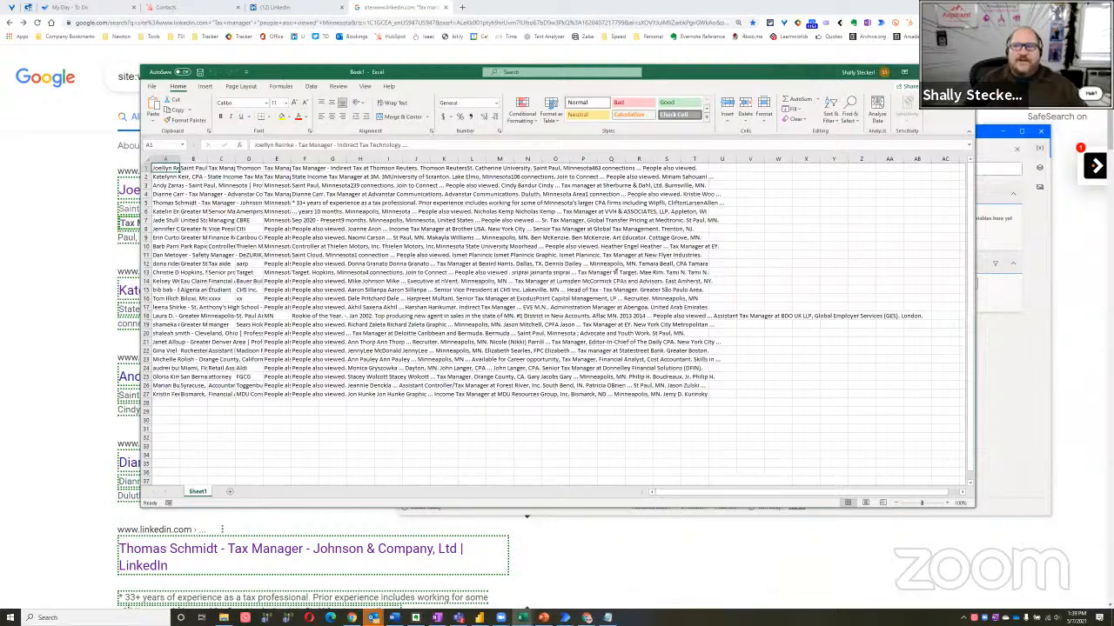
{"action": "scroll", "coordinate": [294, 369], "scroll_direction": "up", "scroll_amount": 1}
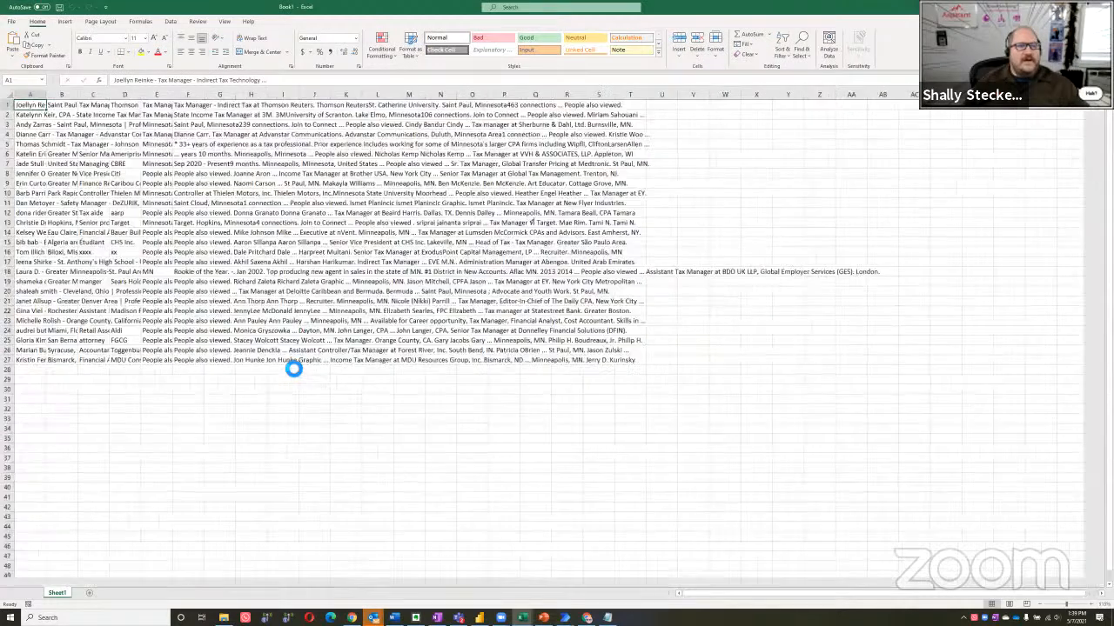
{"action": "scroll", "coordinate": [105, 131], "scroll_direction": "up", "scroll_amount": 2}
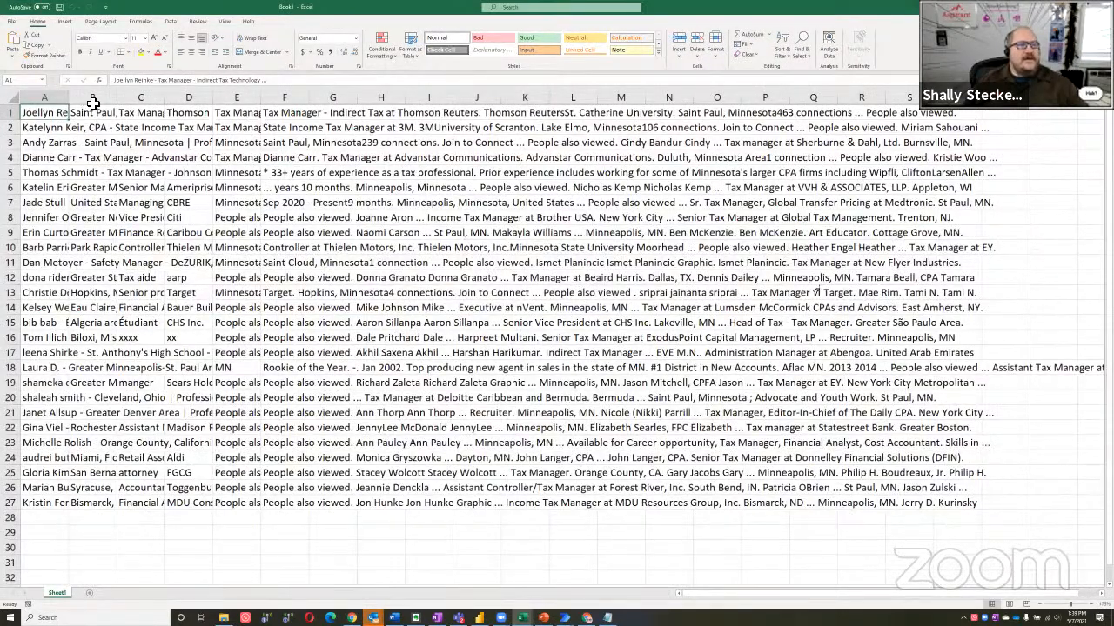
{"action": "scroll", "coordinate": [94, 103], "scroll_direction": "up", "scroll_amount": 1}
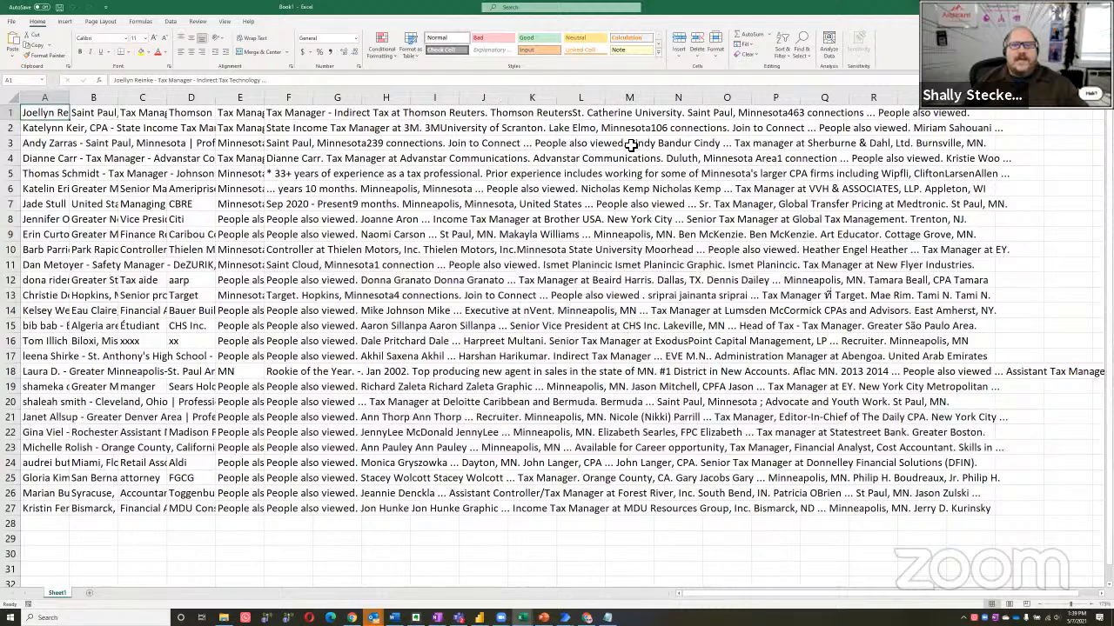
{"action": "scroll", "coordinate": [632, 146], "scroll_direction": "up", "scroll_amount": 3}
{"action": "left_click_drag", "start_coordinate": [85, 100], "coordinate": [443, 100]}
{"action": "left_click_drag", "start_coordinate": [503, 100], "coordinate": [619, 101]}
{"action": "left_click_drag", "start_coordinate": [686, 101], "coordinate": [823, 100]}
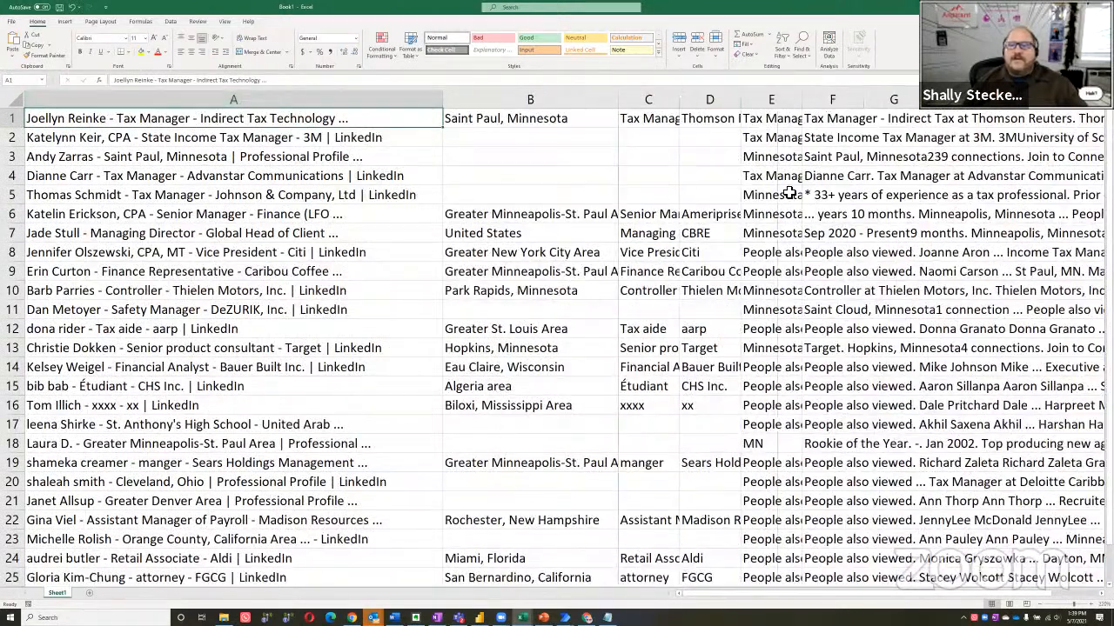
{"action": "double_click", "coordinate": [889, 102]}
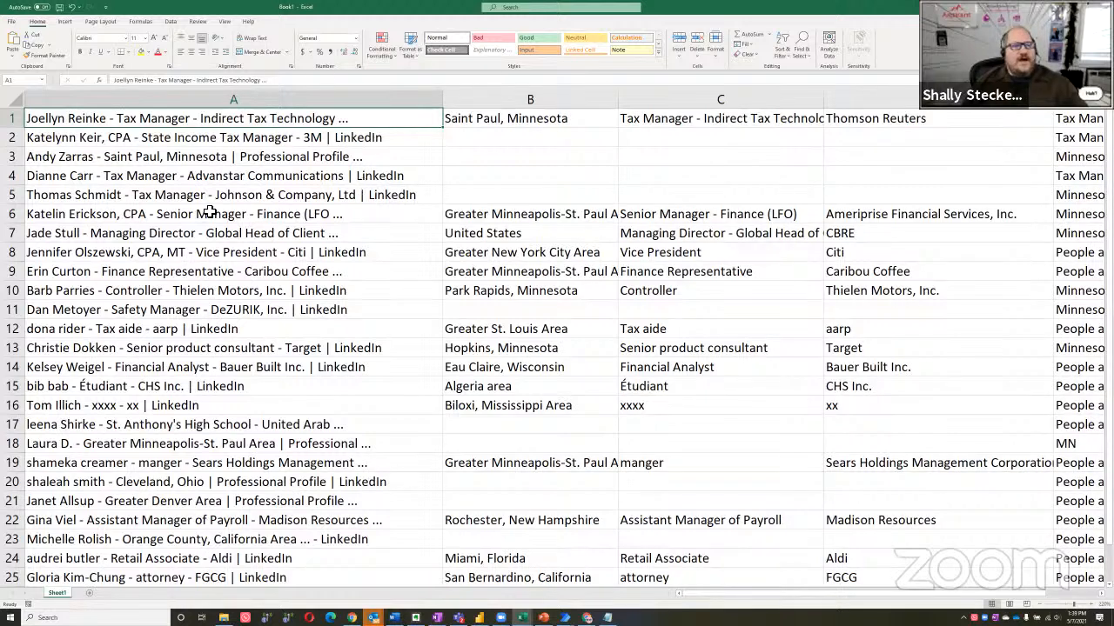
Compare the title text in row 5 with that row's job title, company and snippet cells
{"action": "left_click", "coordinate": [103, 199]}
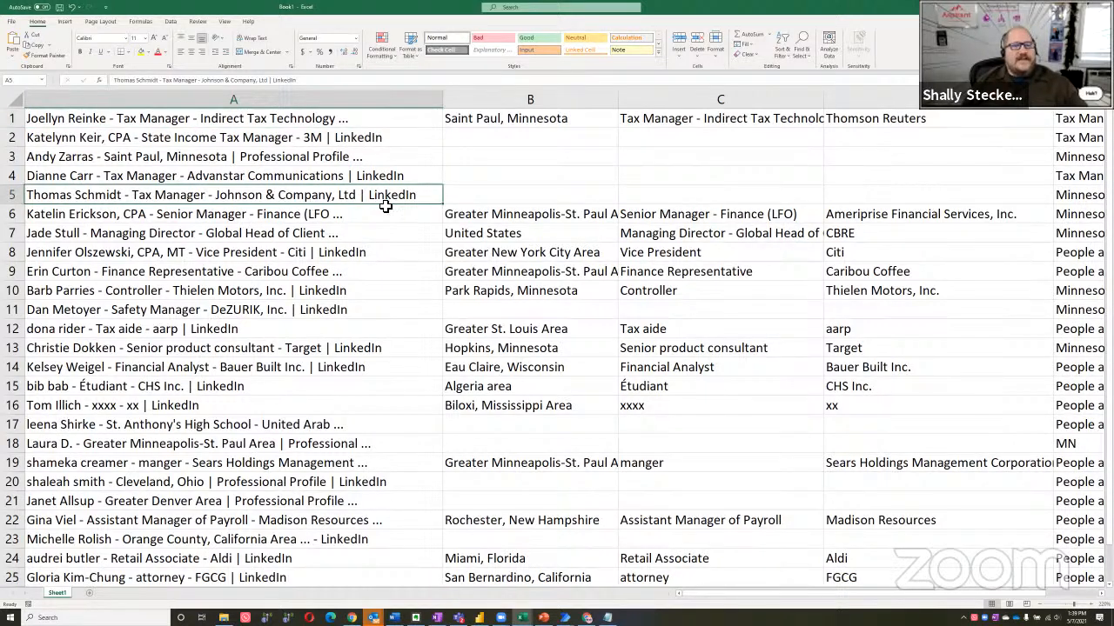
{"action": "left_click", "coordinate": [890, 204]}
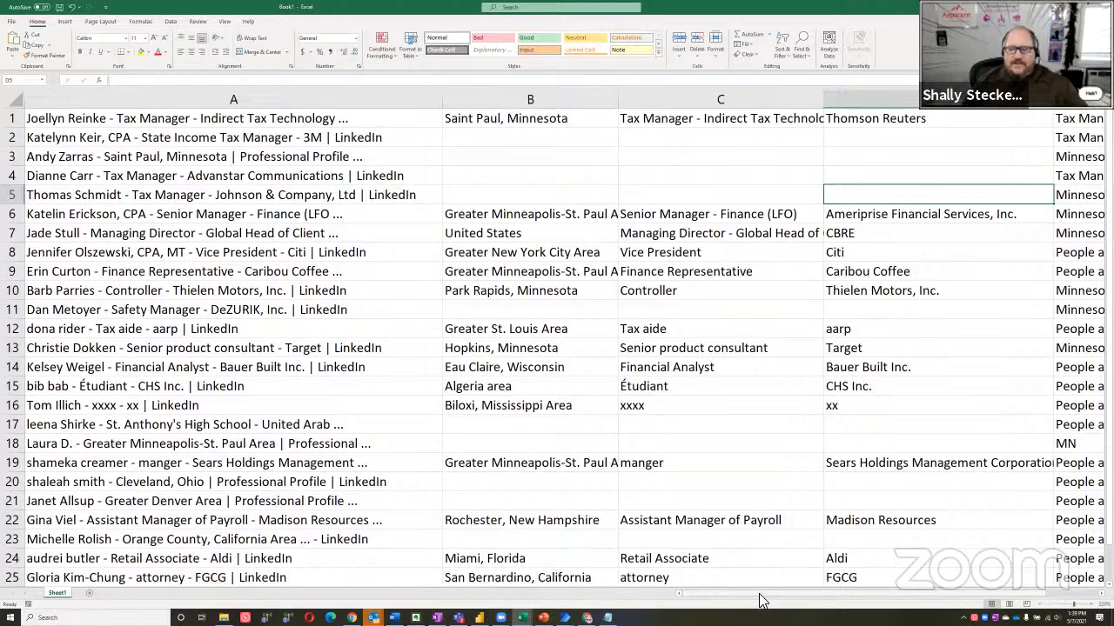
{"action": "left_click_drag", "start_coordinate": [820, 592], "coordinate": [848, 590]}
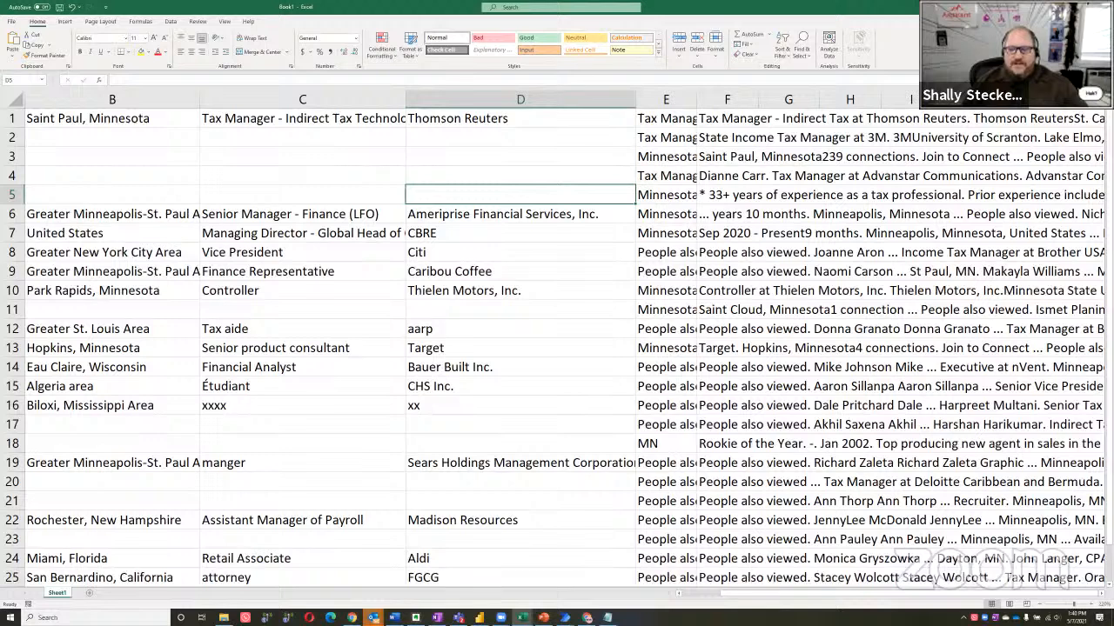
{"action": "left_click_drag", "start_coordinate": [835, 594], "coordinate": [592, 601]}
{"action": "left_click", "coordinate": [121, 201]}
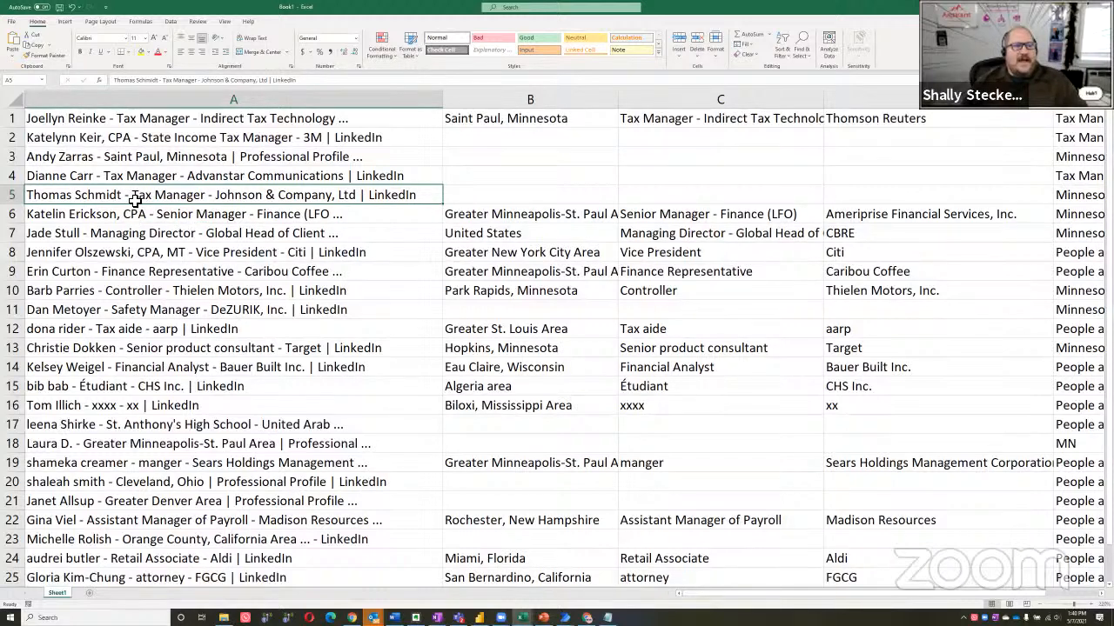
{"action": "left_click", "coordinate": [667, 199]}
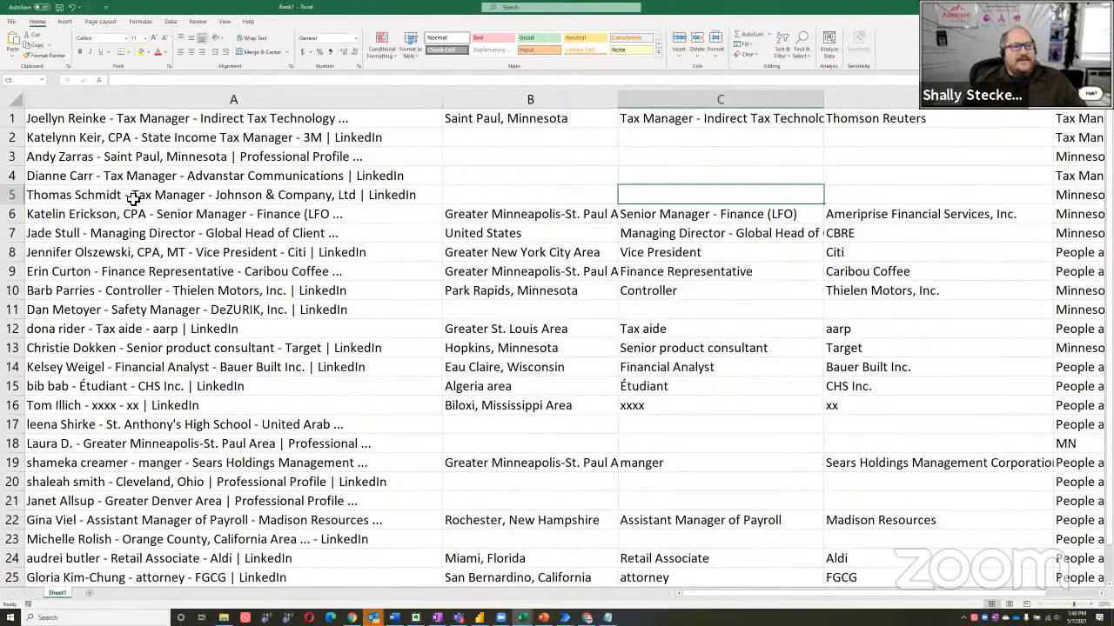
{"action": "left_click", "coordinate": [888, 195]}
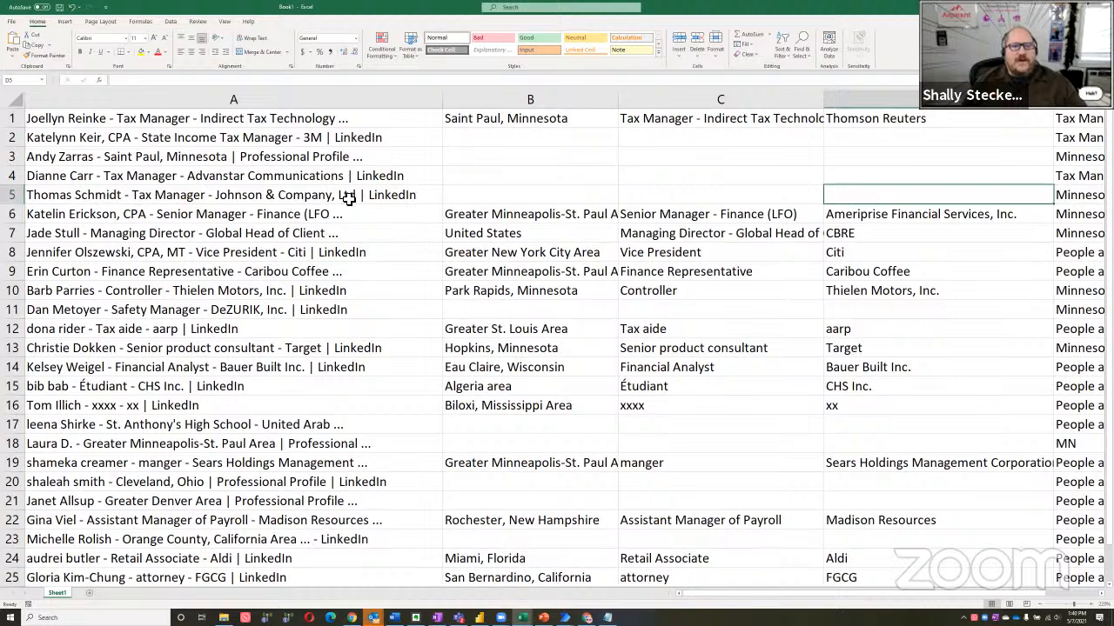
{"action": "left_click", "coordinate": [704, 200]}
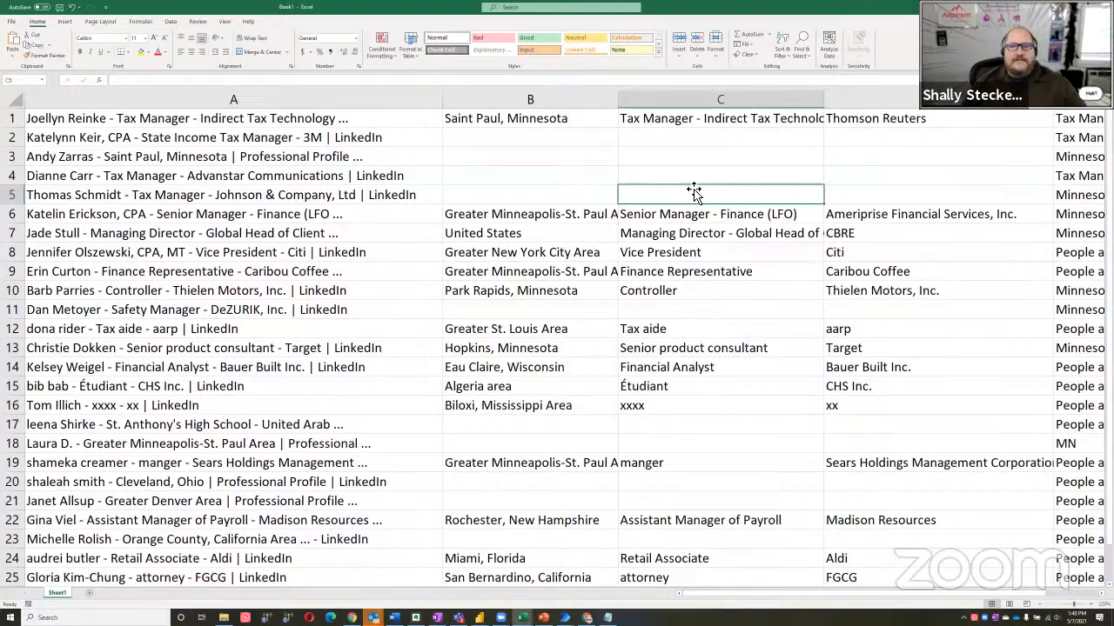
{"action": "left_click", "coordinate": [157, 81]}
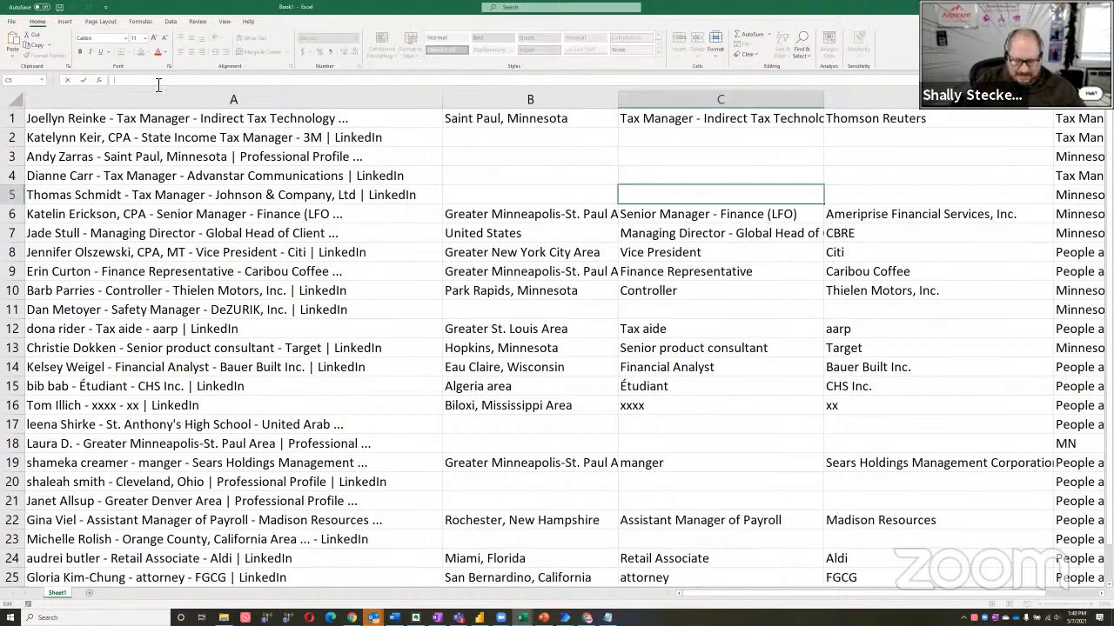
{"action": "type", "text": "=find"}
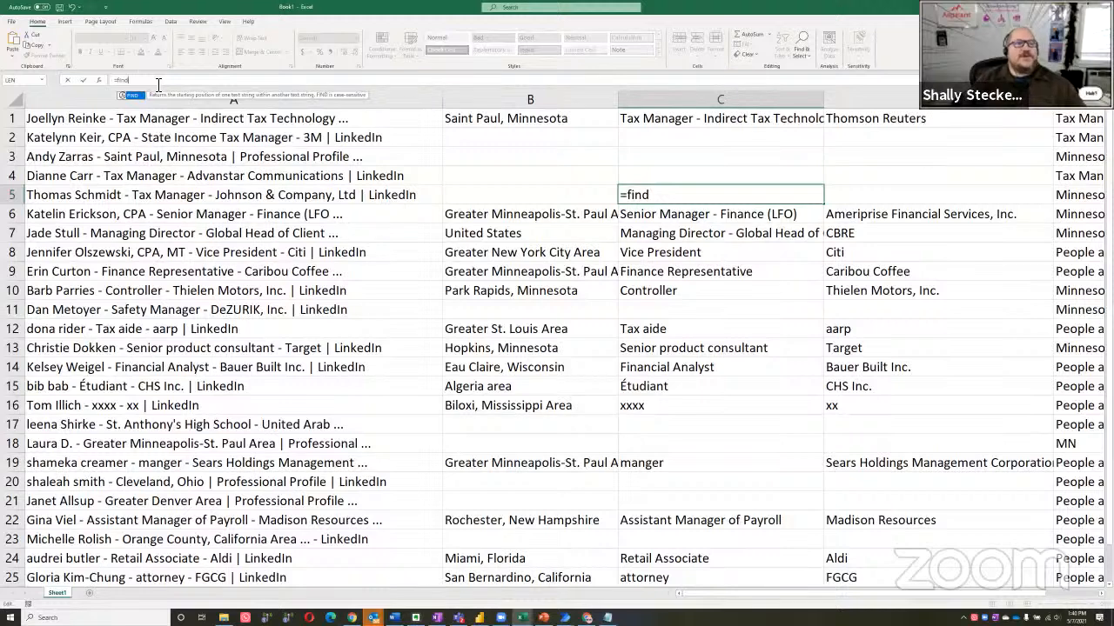
{"action": "key", "text": "Escape"}
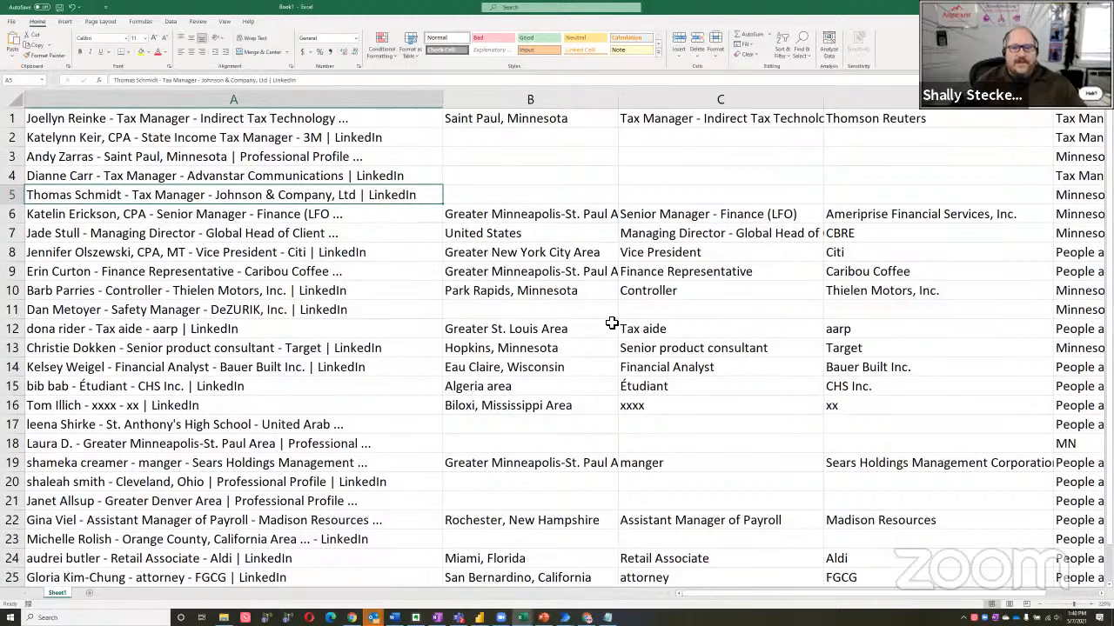
Look over the remaining extracted rows and close the workbook without saving it
{"action": "scroll", "coordinate": [613, 348], "scroll_direction": "down", "scroll_amount": 2}
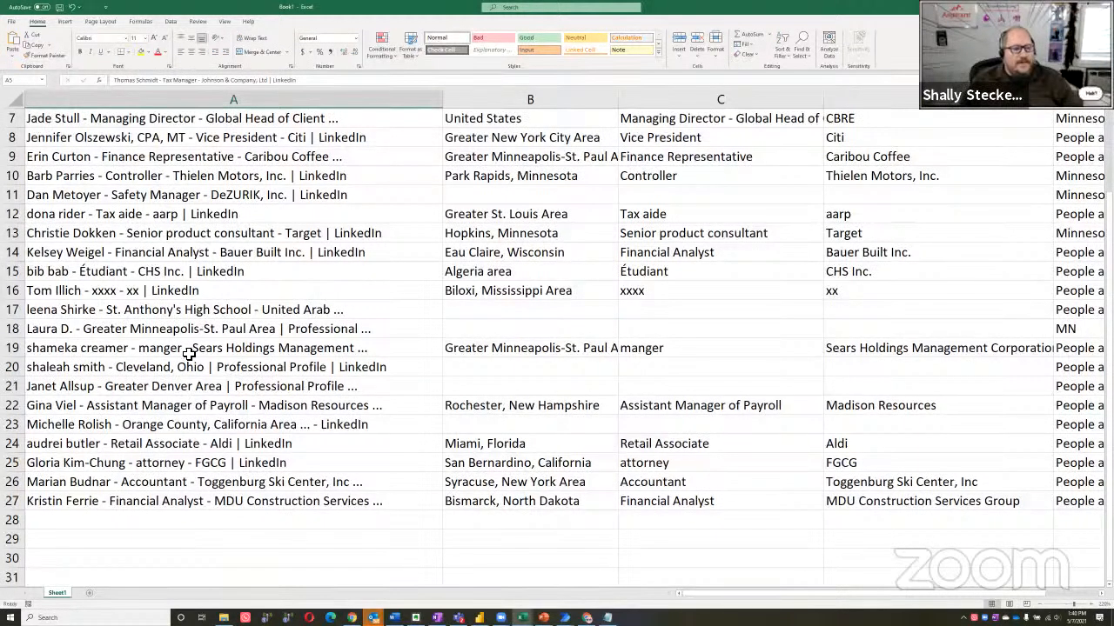
{"action": "scroll", "coordinate": [239, 287], "scroll_direction": "up", "scroll_amount": 2}
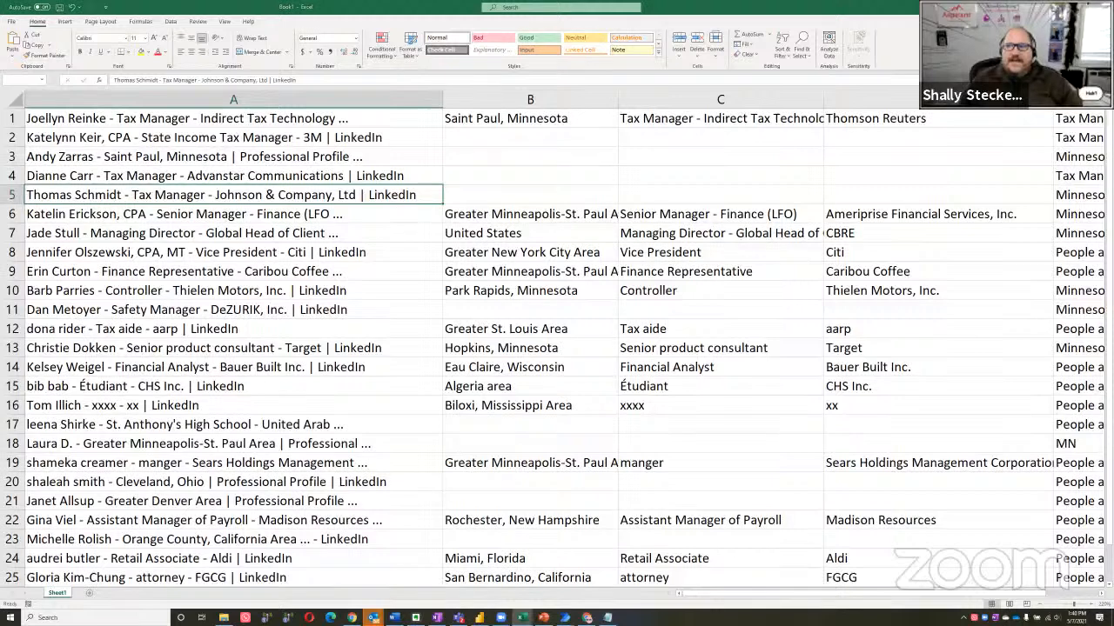
{"action": "key", "text": "ctrl+w"}
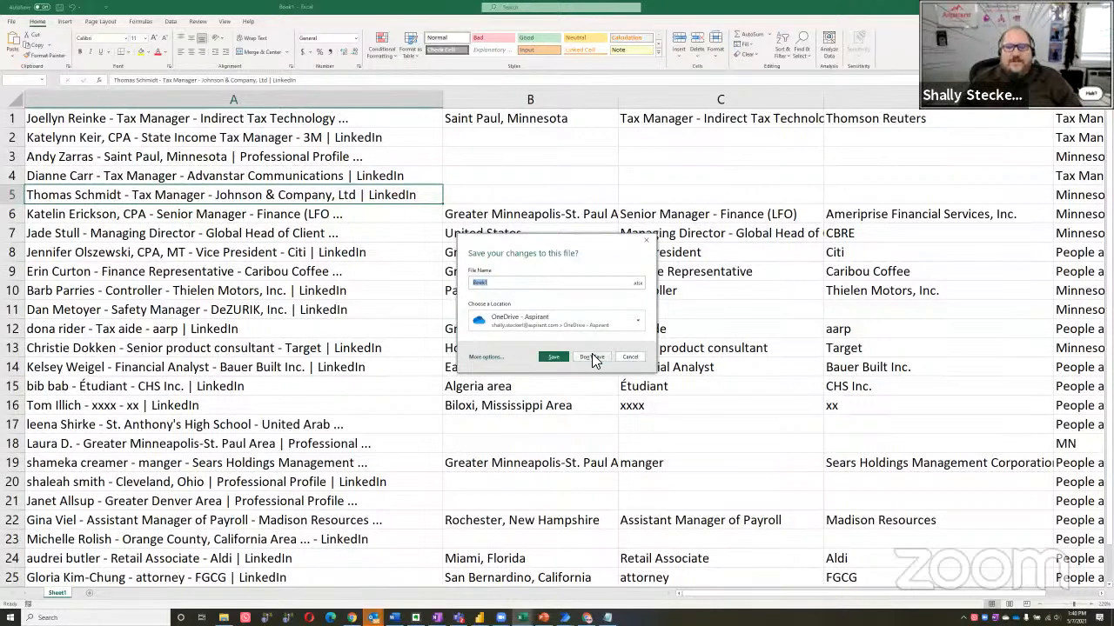
{"action": "left_click", "coordinate": [592, 356]}
{"action": "left_click", "coordinate": [30, 243]}
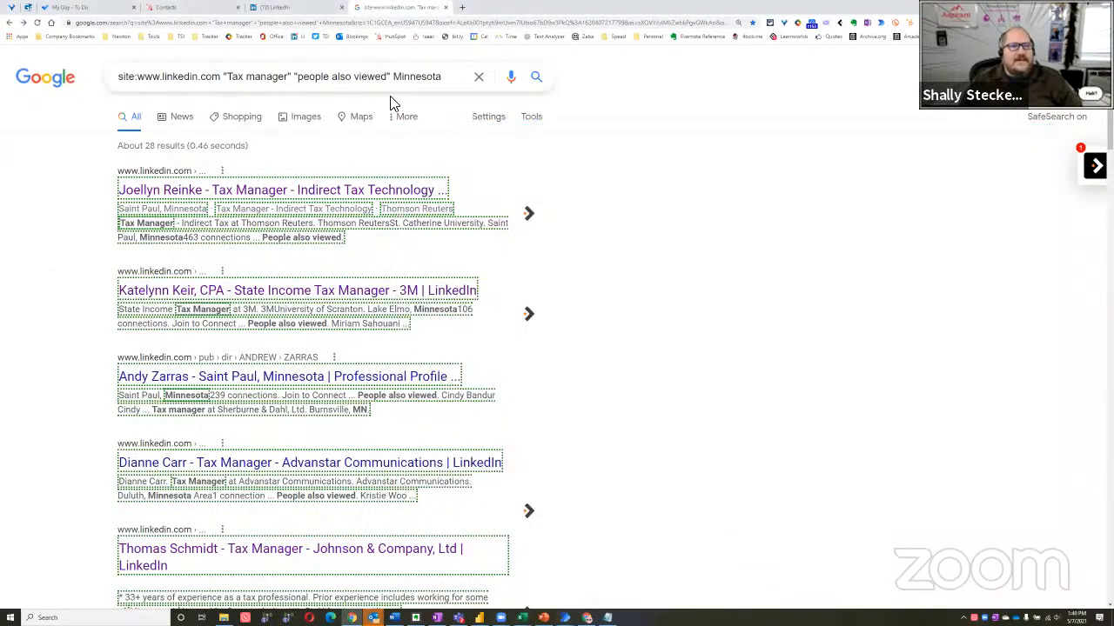
{"action": "double_click", "coordinate": [415, 79]}
{"action": "key", "text": "BackSpace"}
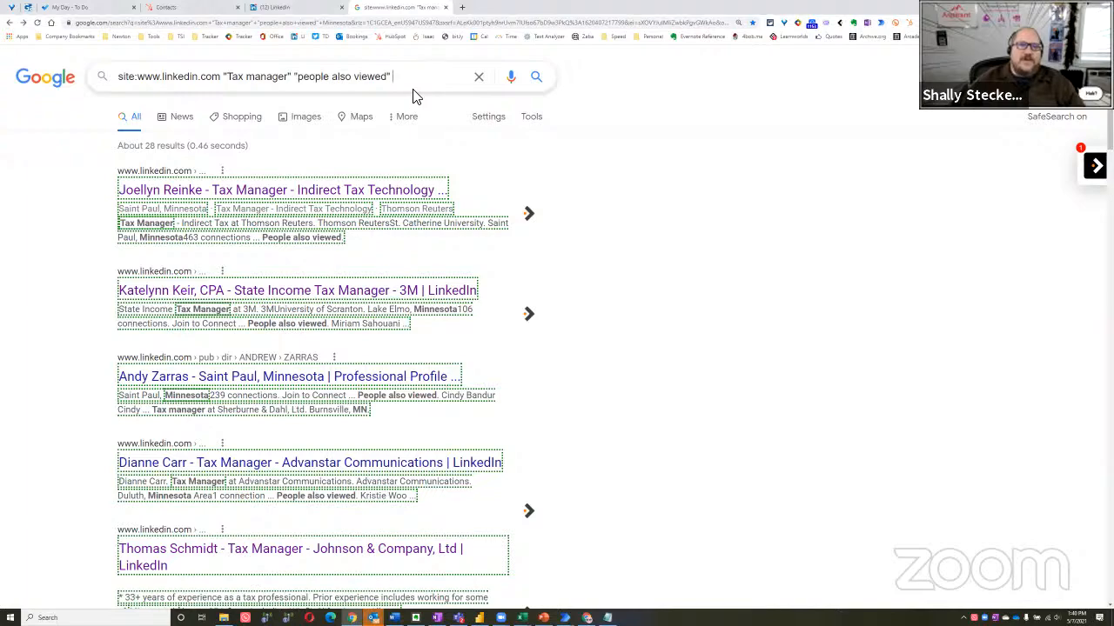
{"action": "key", "text": "Return"}
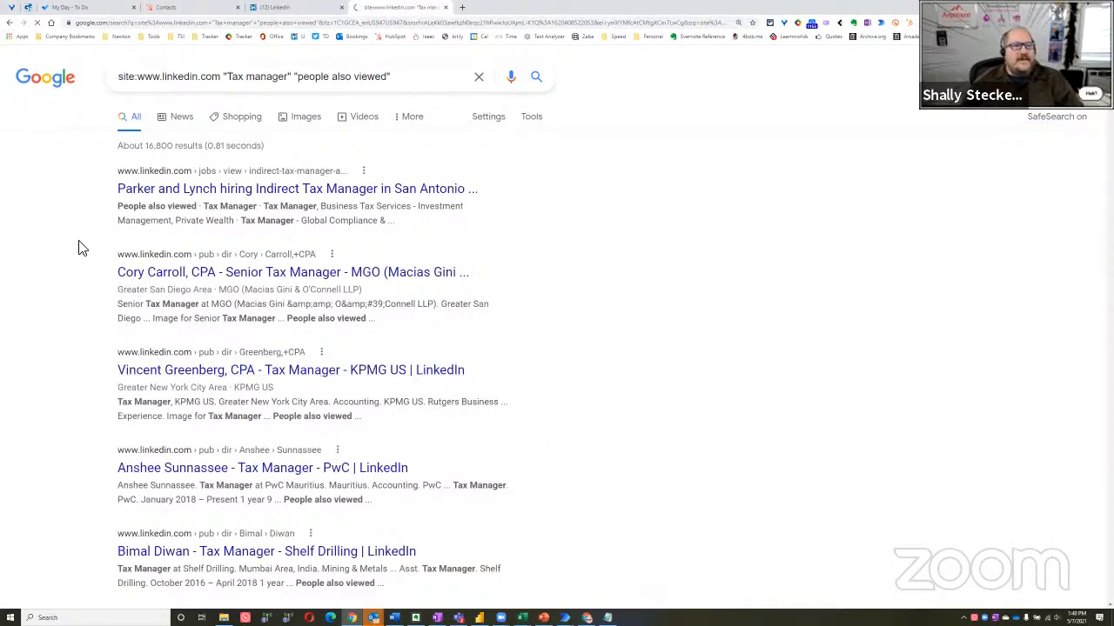
Examine the broader search results down to the page navigation, checking which listings show location, job title and company
{"action": "scroll", "coordinate": [52, 356], "scroll_direction": "down", "scroll_amount": 10}
{"action": "scroll", "coordinate": [52, 348], "scroll_direction": "up", "scroll_amount": 10}
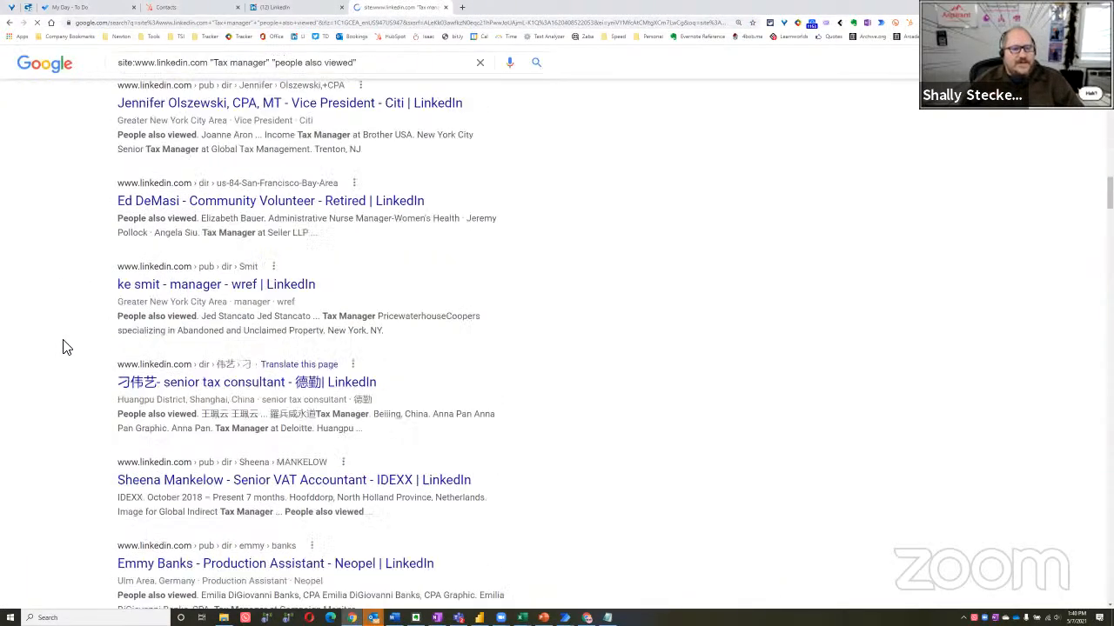
{"action": "scroll", "coordinate": [874, 199], "scroll_direction": "up", "scroll_amount": 10}
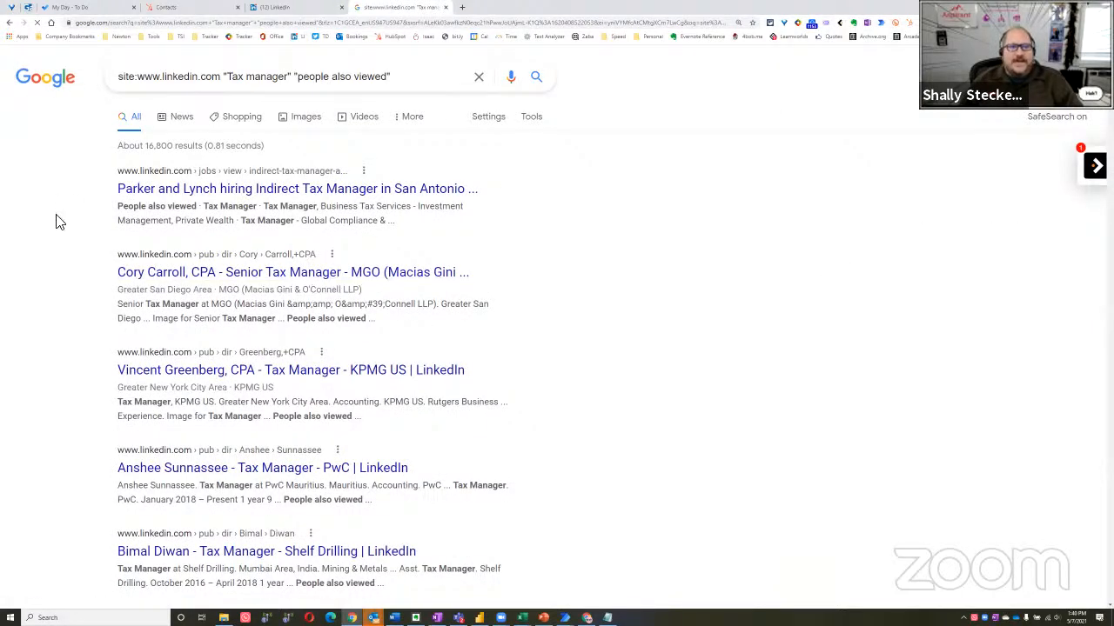
{"action": "scroll", "coordinate": [50, 239], "scroll_direction": "down", "scroll_amount": 4}
{"action": "scroll", "coordinate": [49, 239], "scroll_direction": "down", "scroll_amount": 15}
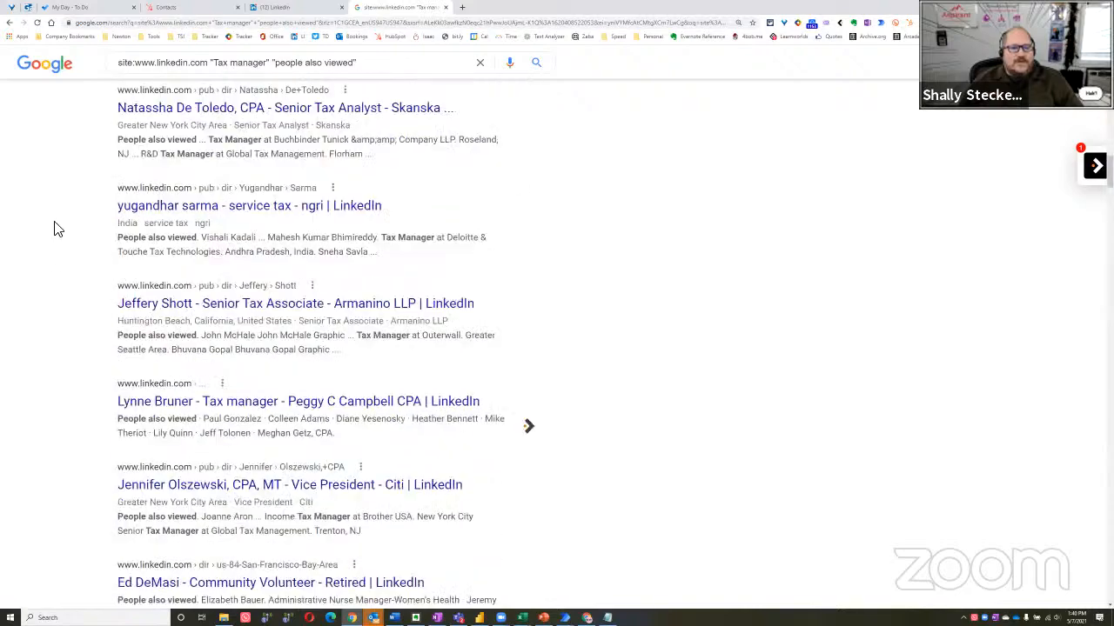
{"action": "scroll", "coordinate": [50, 233], "scroll_direction": "down", "scroll_amount": 20}
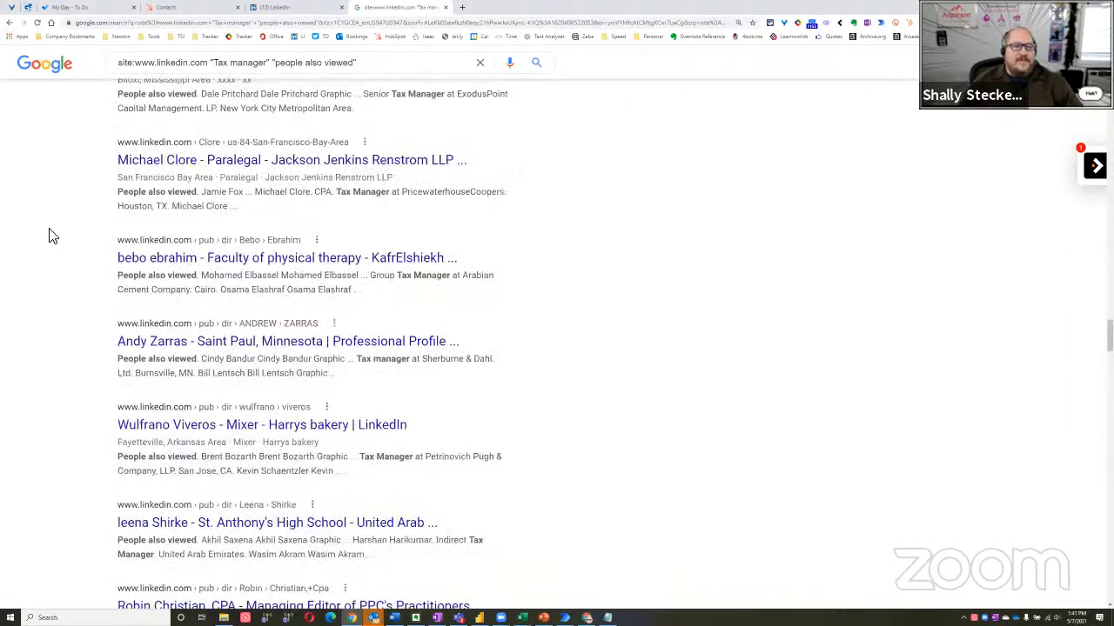
{"action": "scroll", "coordinate": [50, 232], "scroll_direction": "down", "scroll_amount": 10}
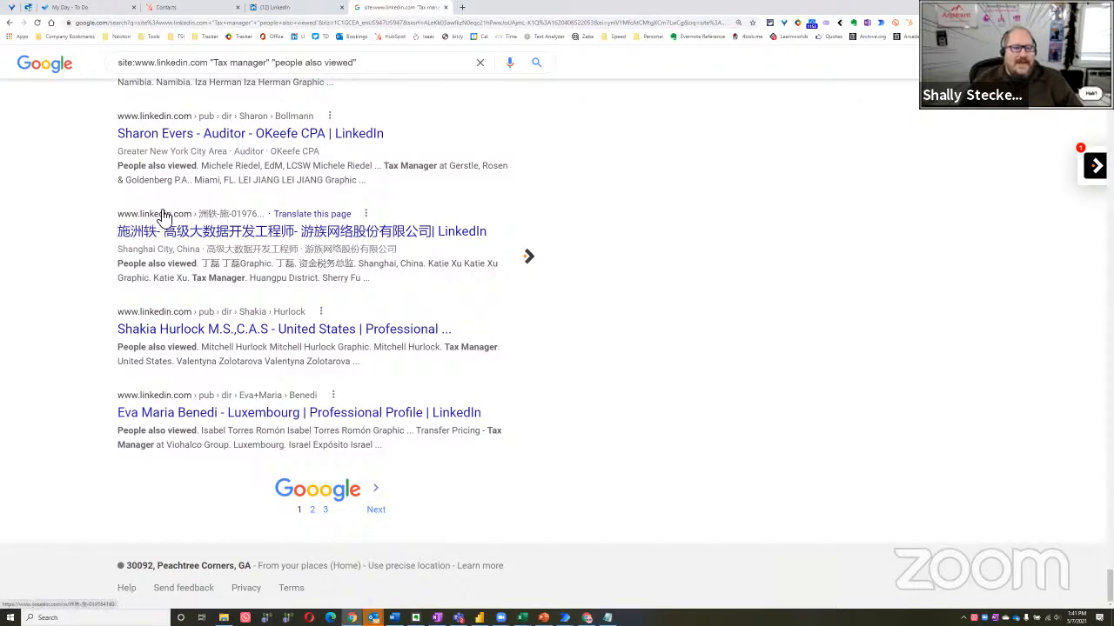
{"action": "scroll", "coordinate": [130, 244], "scroll_direction": "up", "scroll_amount": 1}
{"action": "scroll", "coordinate": [95, 226], "scroll_direction": "up", "scroll_amount": 20}
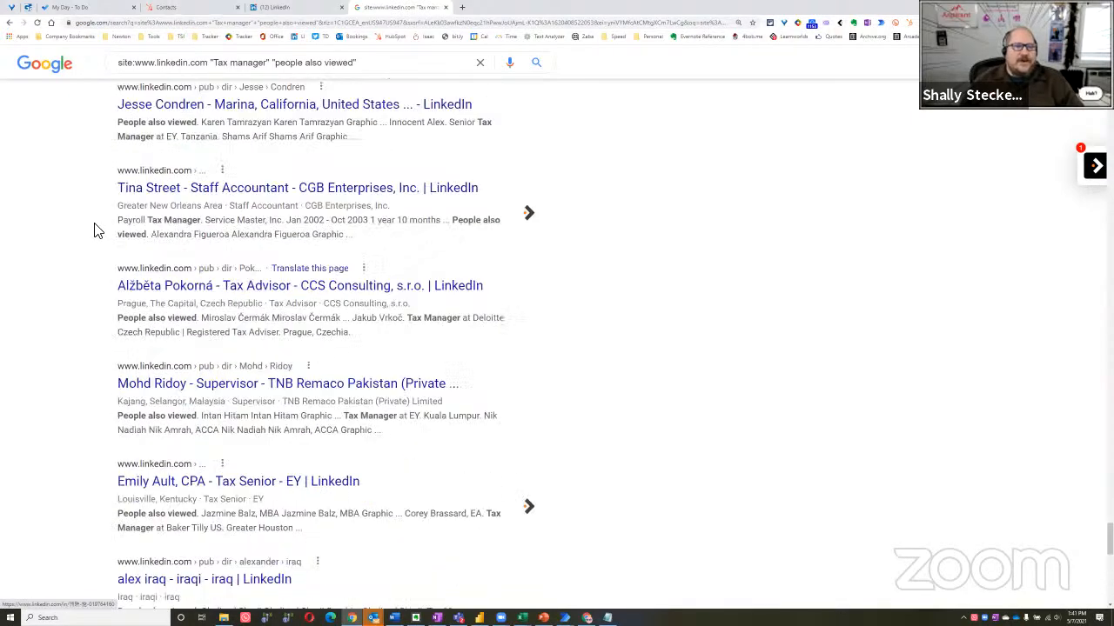
Switch to Power Automate Desktop, reopen the Extract data from web page action and bring up its live web helper on the Google results
{"action": "scroll", "coordinate": [69, 174], "scroll_direction": "up", "scroll_amount": 20}
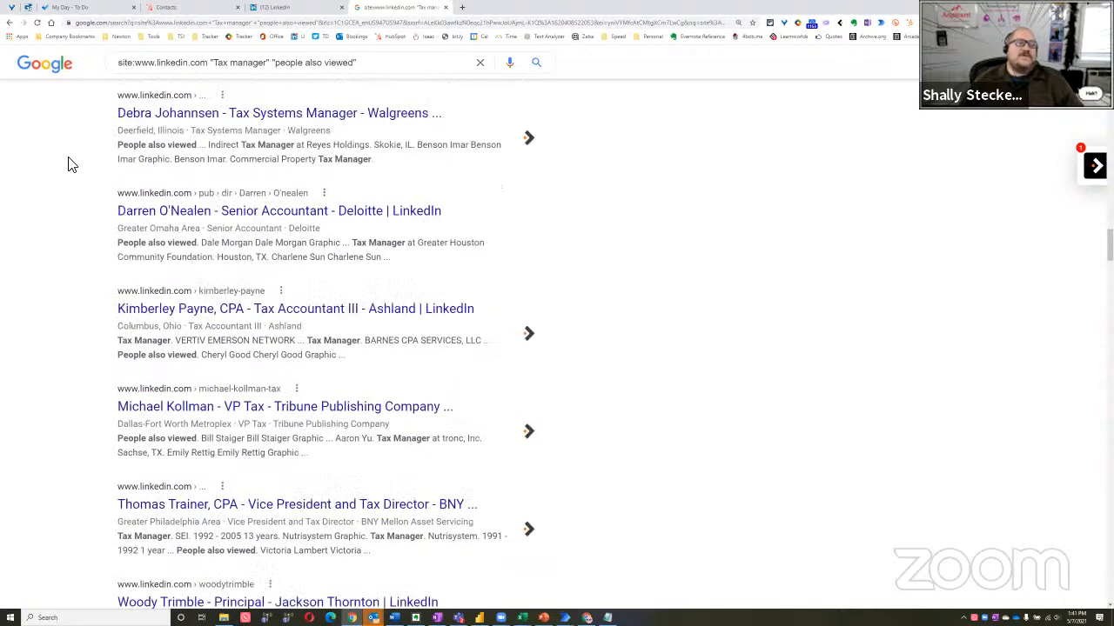
{"action": "scroll", "coordinate": [69, 174], "scroll_direction": "up", "scroll_amount": 15}
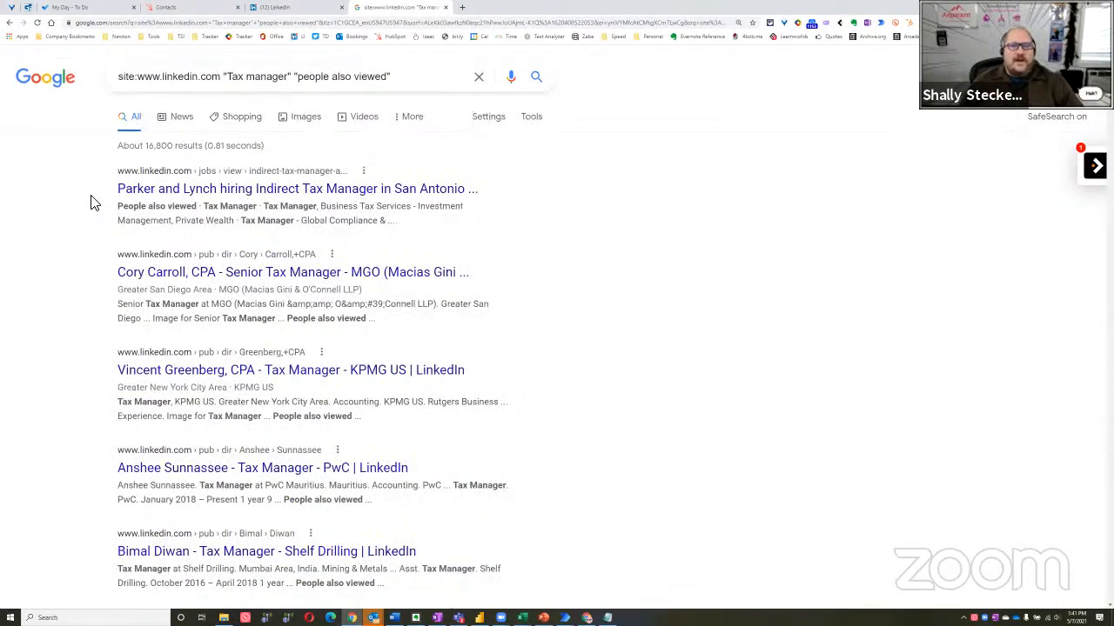
{"action": "key", "text": "alt+Tab"}
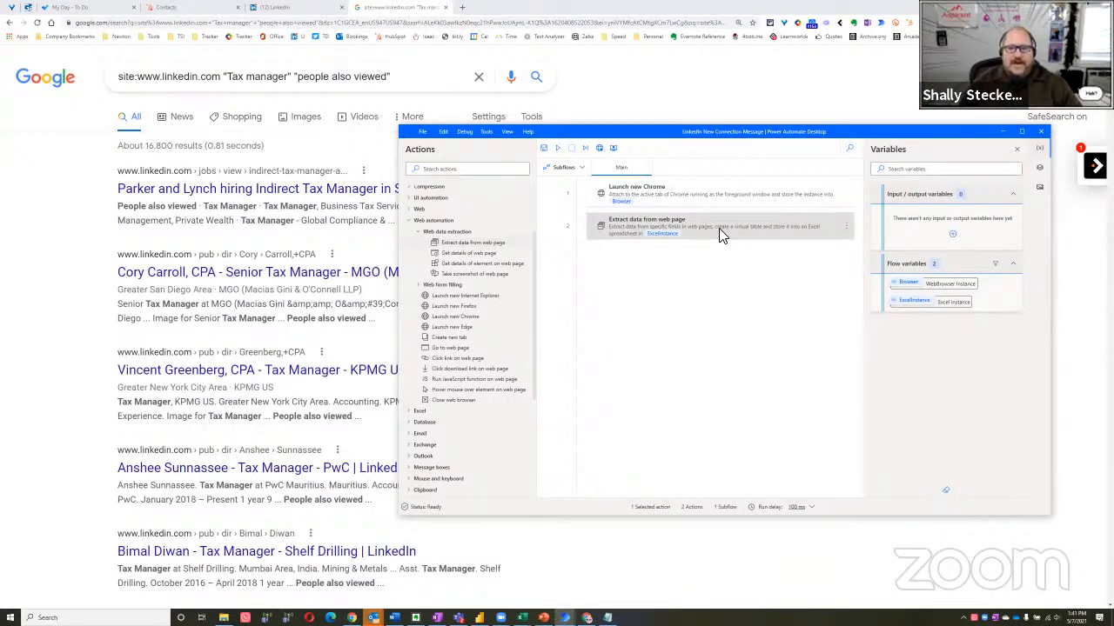
{"action": "double_click", "coordinate": [719, 228]}
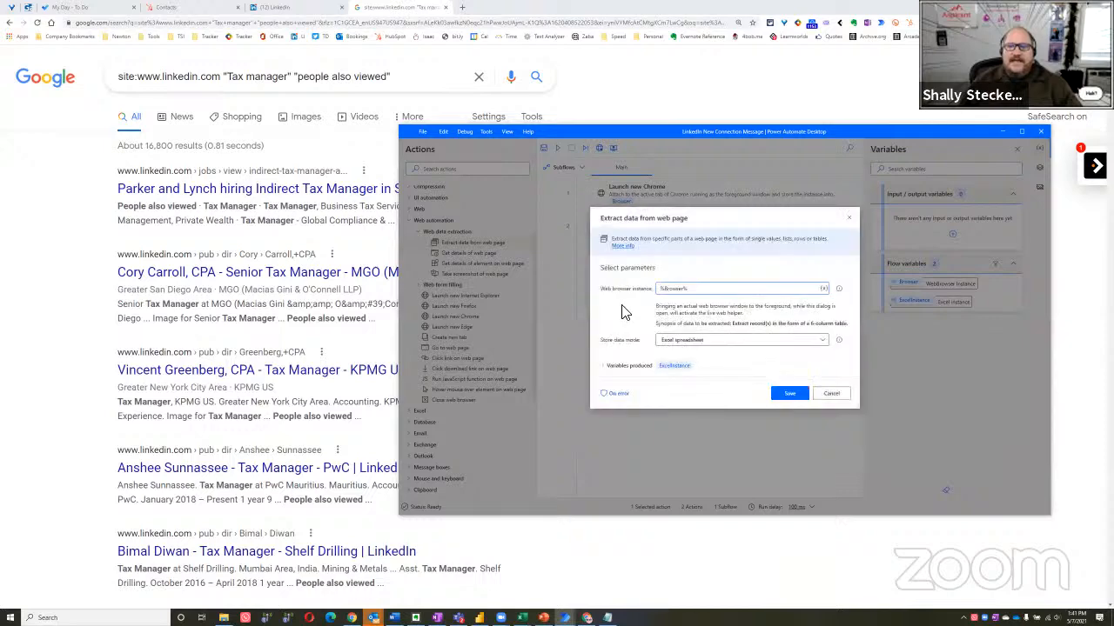
{"action": "left_click", "coordinate": [50, 315]}
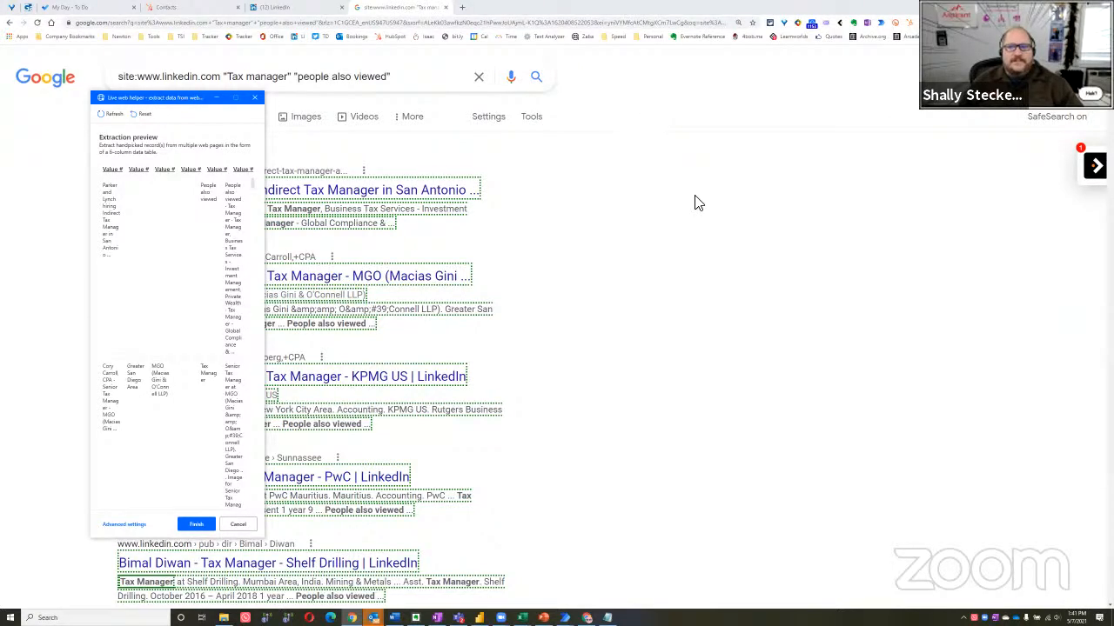
Set the Next link below the Google results as the extraction's pager and finish the live web helper selection
{"action": "scroll", "coordinate": [149, 343], "scroll_direction": "down", "scroll_amount": 7}
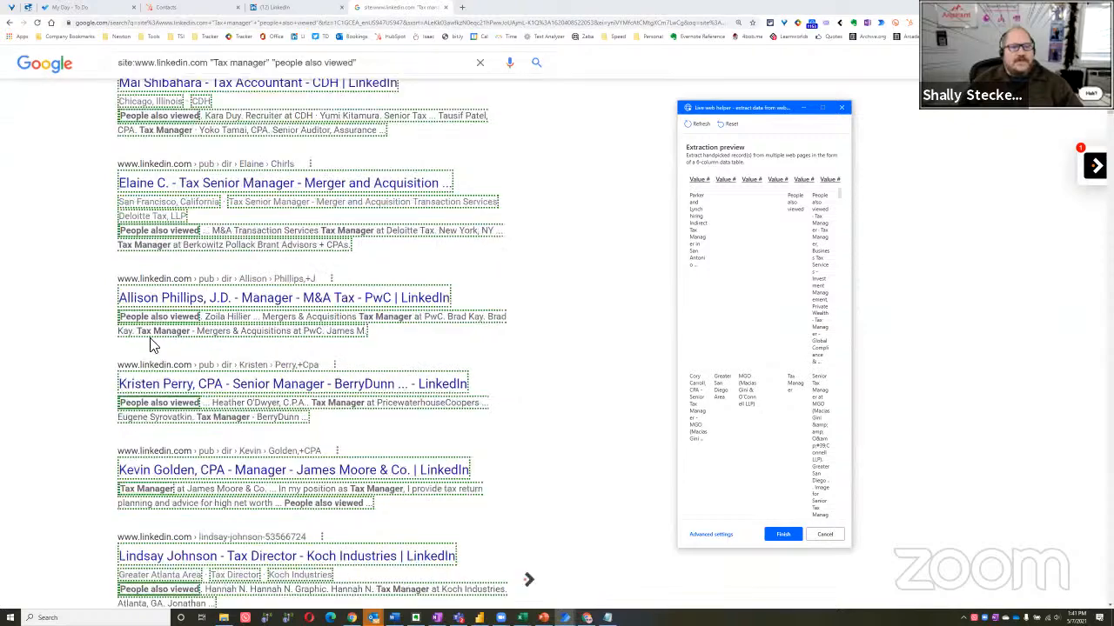
{"action": "scroll", "coordinate": [150, 343], "scroll_direction": "down", "scroll_amount": 20}
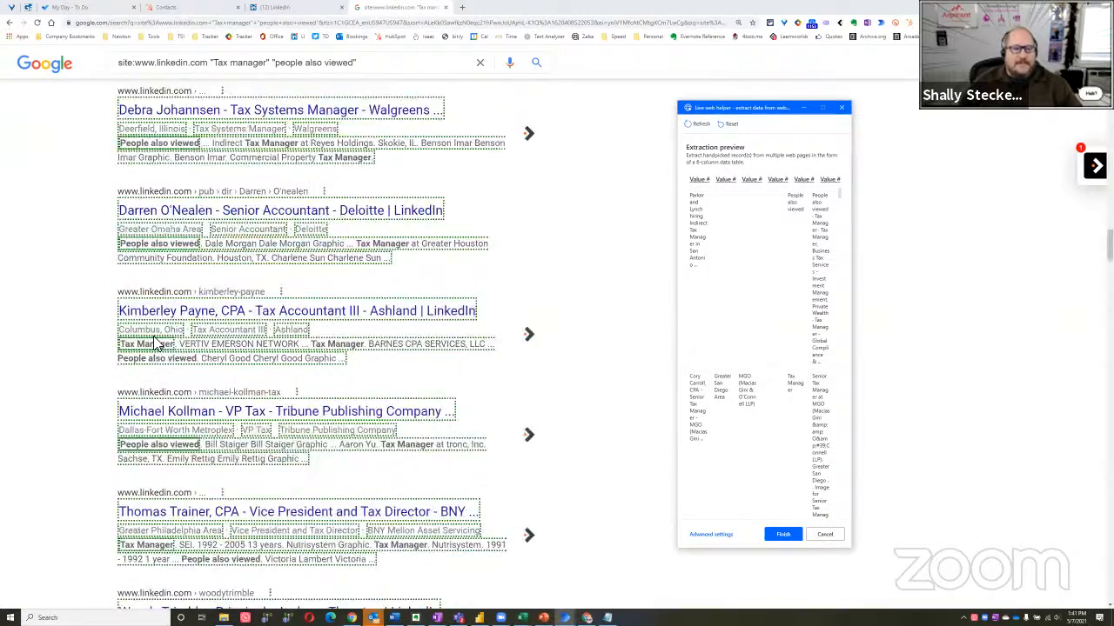
{"action": "scroll", "coordinate": [157, 343], "scroll_direction": "down", "scroll_amount": 20}
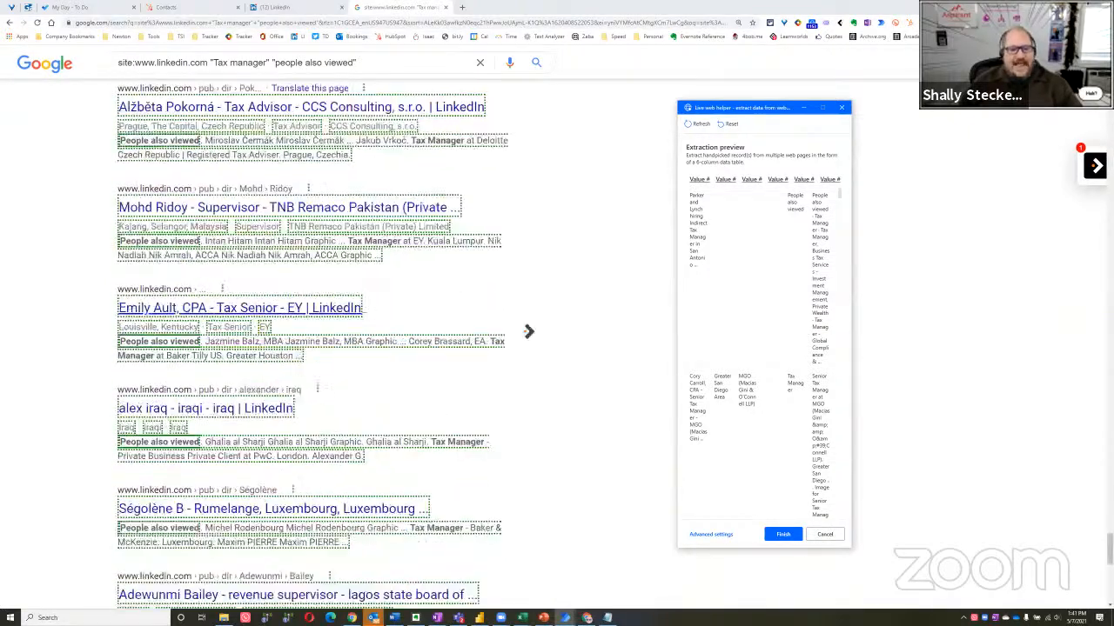
{"action": "scroll", "coordinate": [313, 348], "scroll_direction": "down", "scroll_amount": 7}
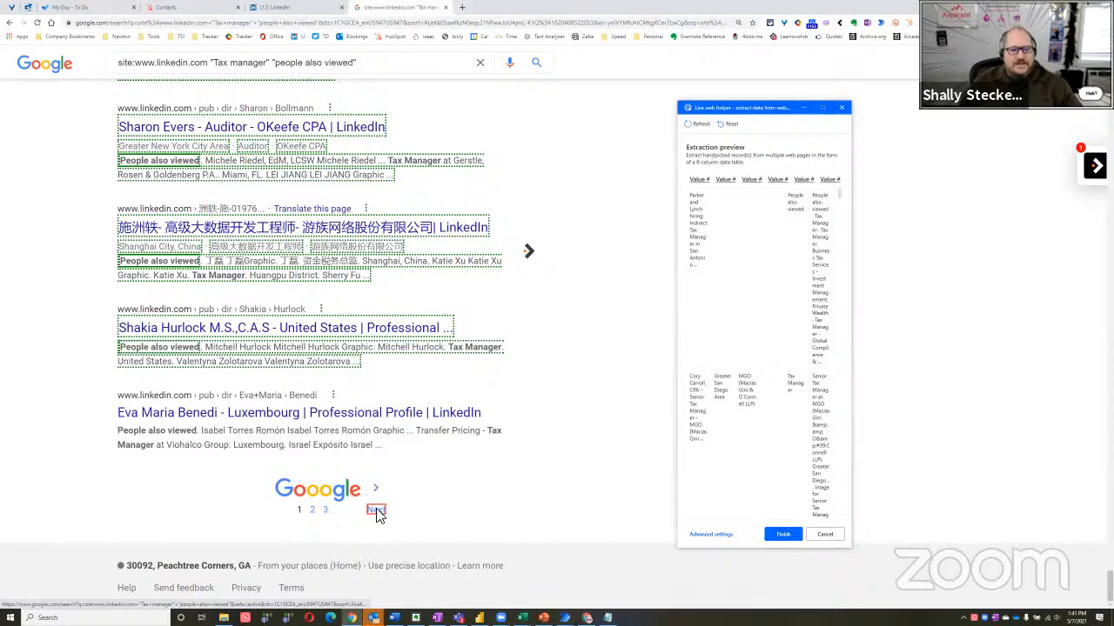
{"action": "right_click", "coordinate": [377, 513]}
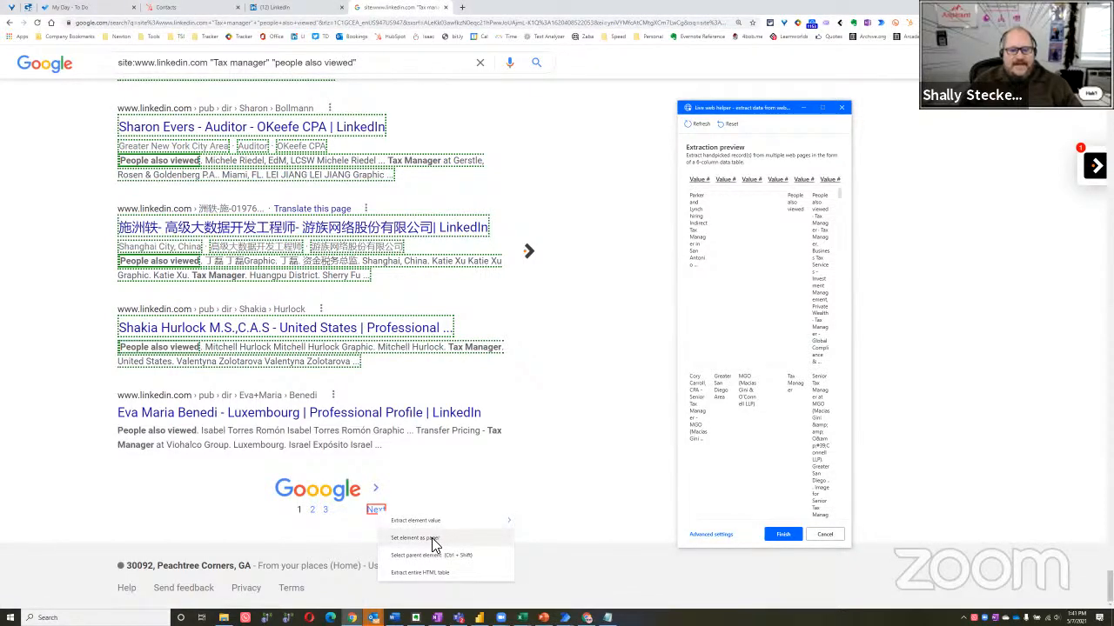
{"action": "left_click", "coordinate": [432, 541]}
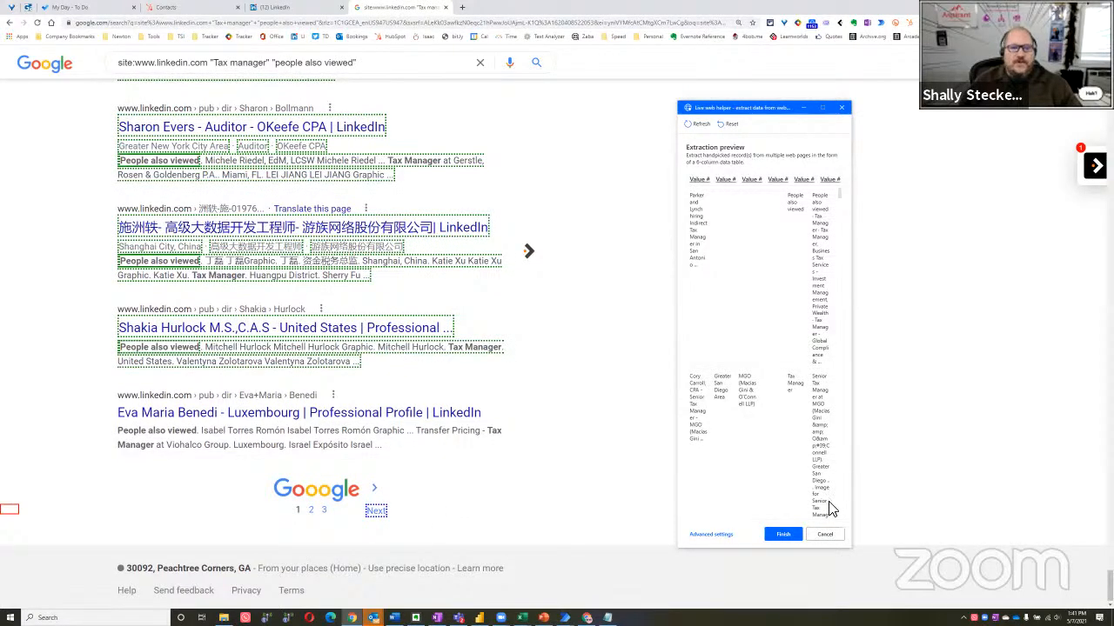
{"action": "left_click", "coordinate": [783, 533]}
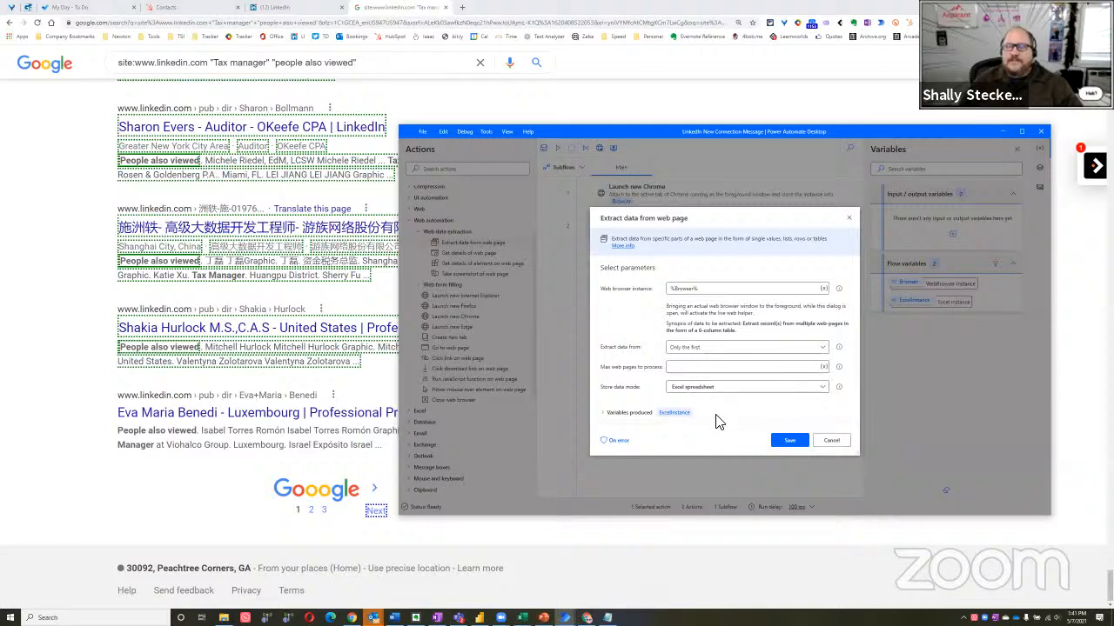
Set the action to extract data from all available web pages and save it
{"action": "left_click", "coordinate": [691, 349]}
{"action": "left_click", "coordinate": [693, 366]}
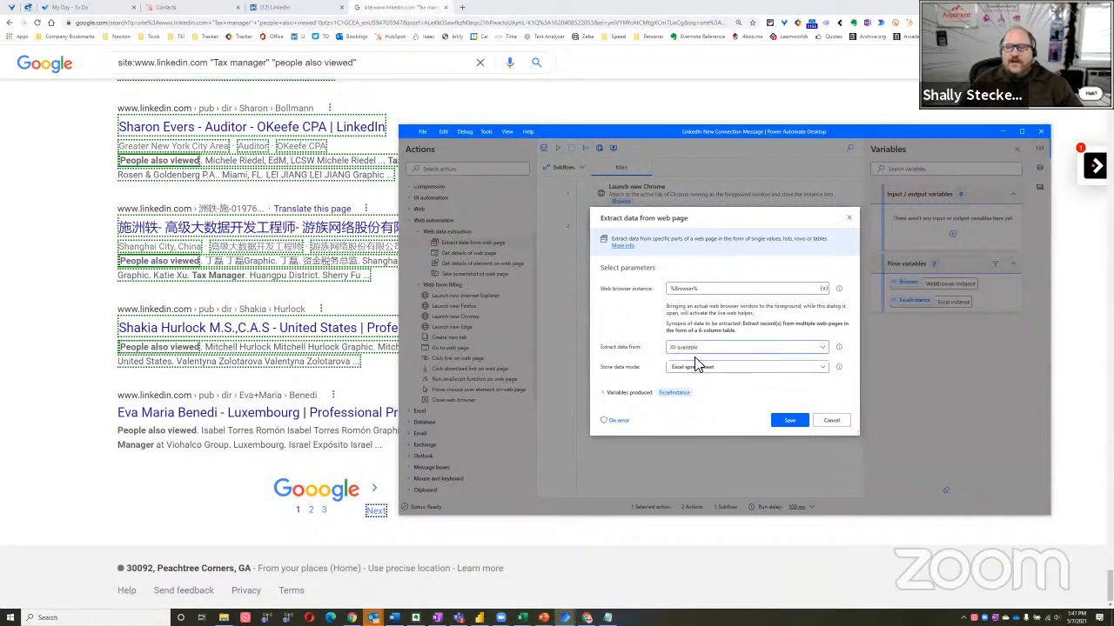
{"action": "left_click", "coordinate": [787, 421]}
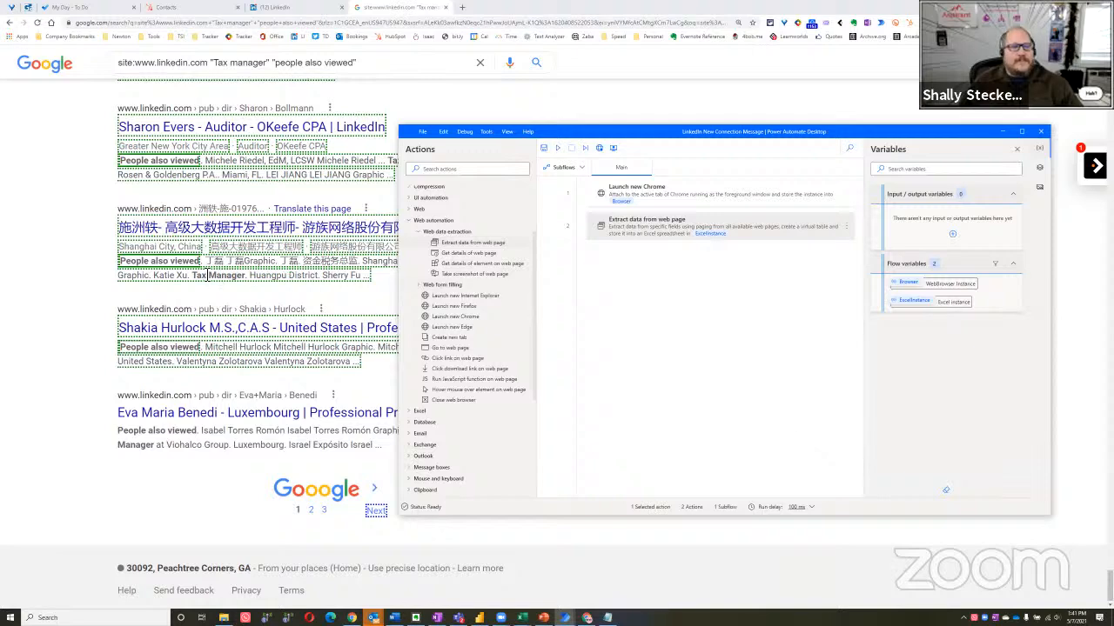
Try to run the flow against the Google results page in Chrome and close the error list
{"action": "left_click", "coordinate": [38, 354]}
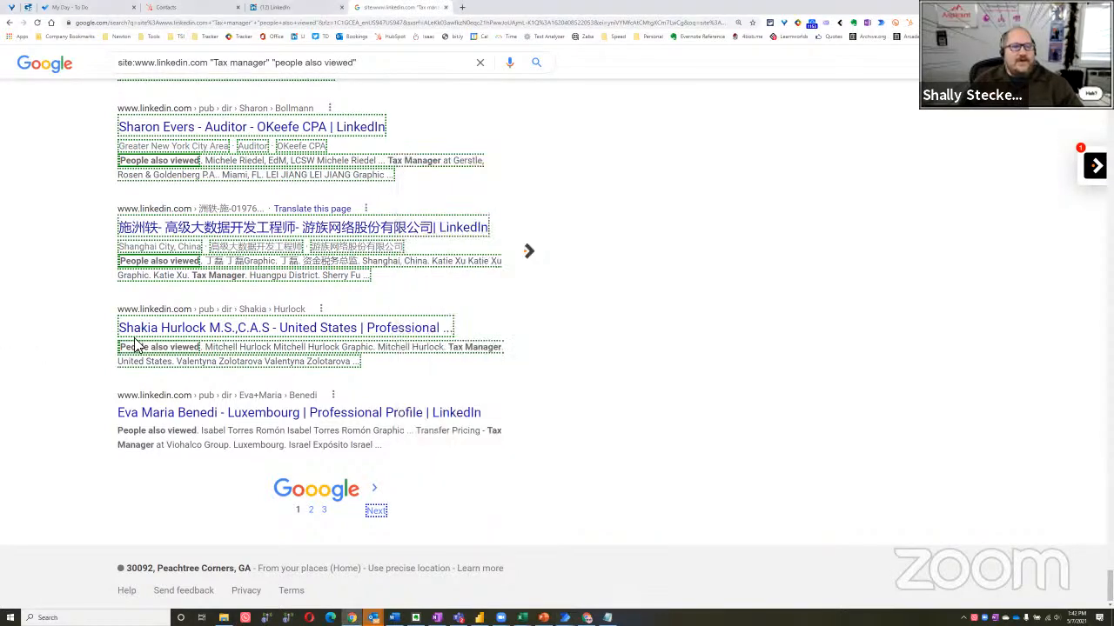
{"action": "key", "text": "alt+Tab"}
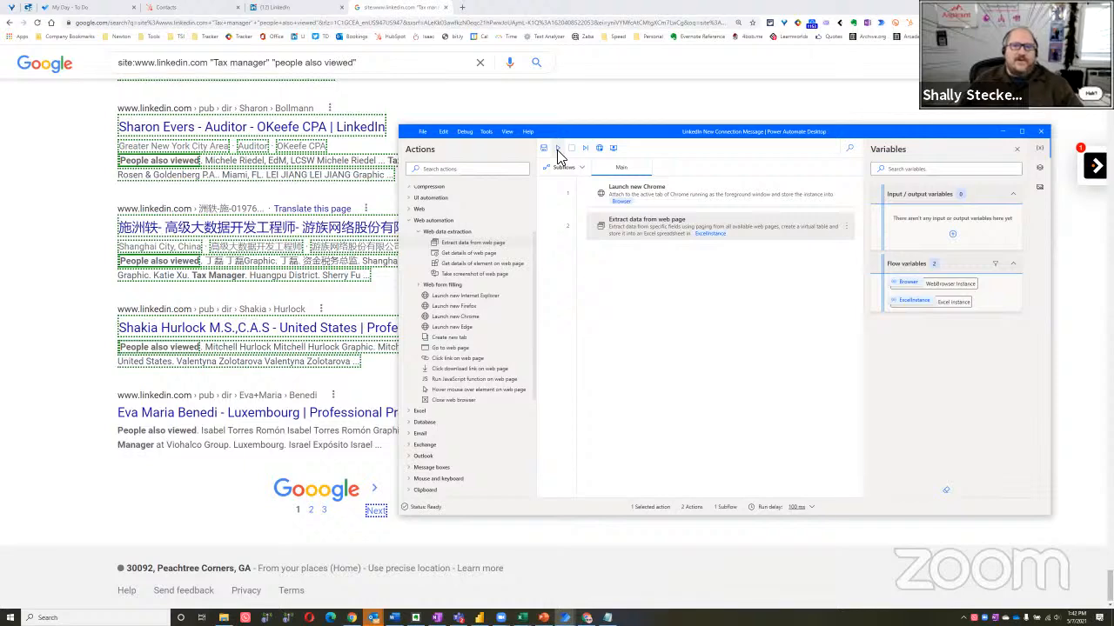
{"action": "left_click", "coordinate": [52, 267]}
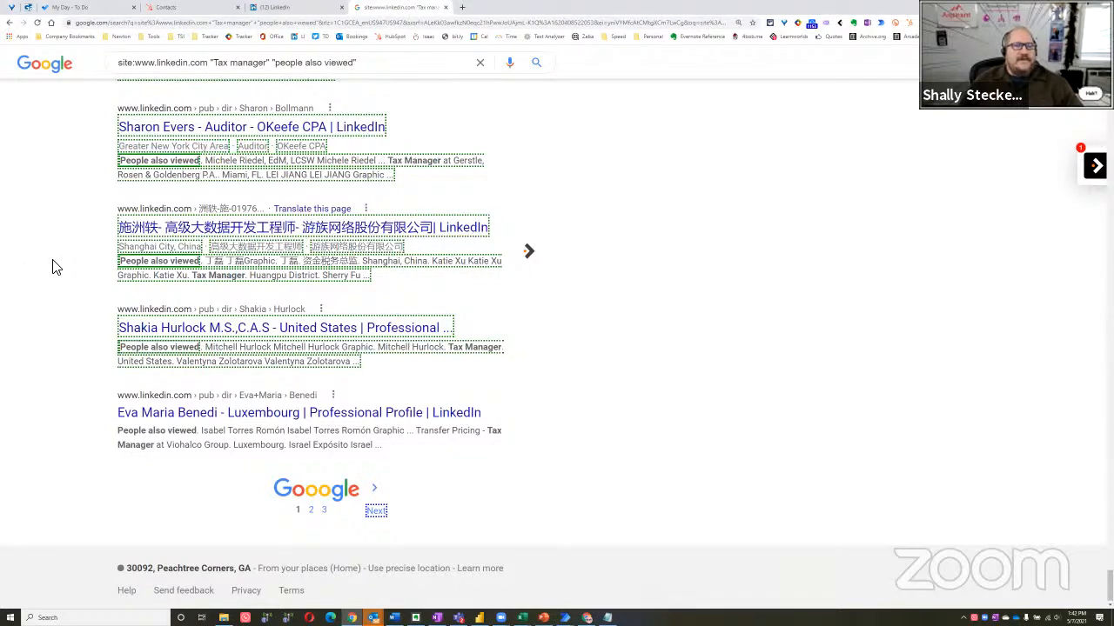
{"action": "key", "text": "alt+Tab"}
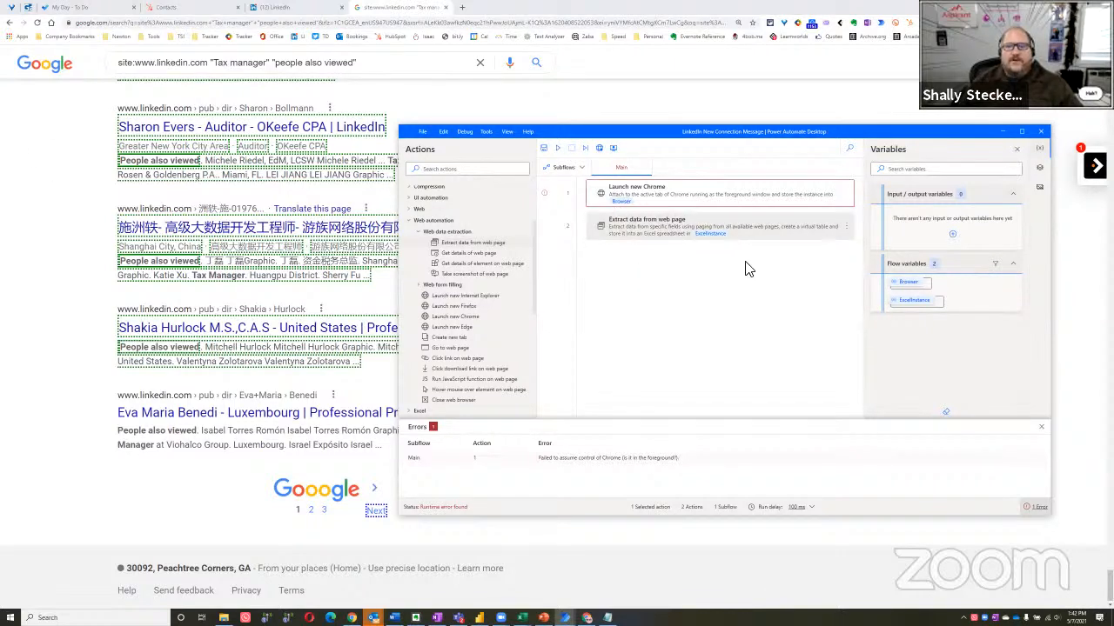
{"action": "left_click", "coordinate": [1040, 429]}
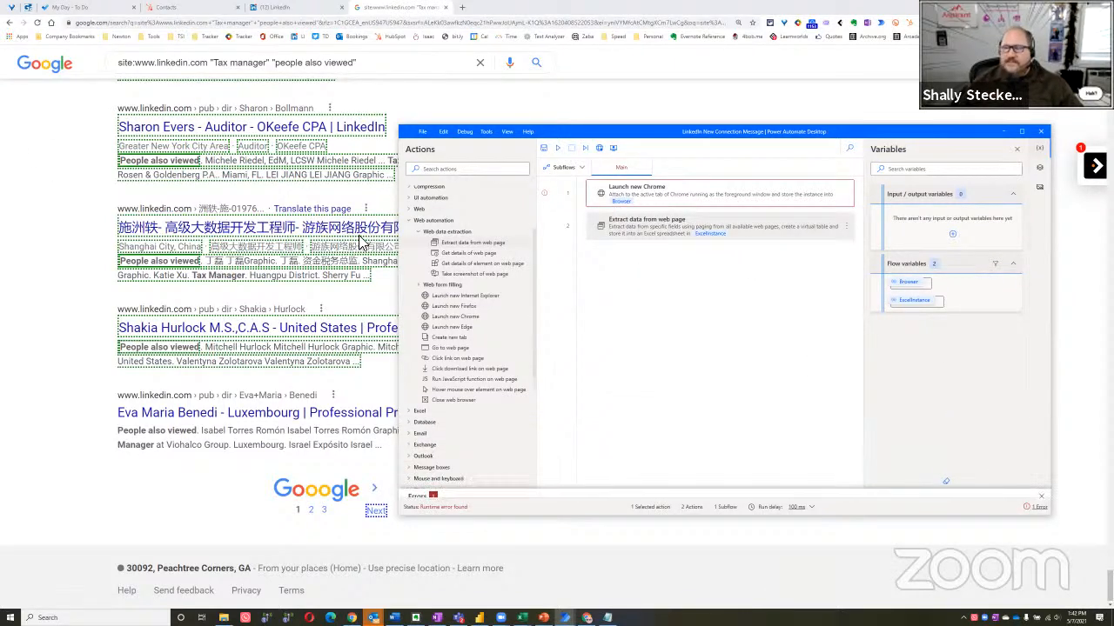
Run the flow again with the Chrome results page in the foreground, and return to Power Automate Desktop to monitor it
{"action": "left_click", "coordinate": [39, 348]}
{"action": "key", "text": "alt+Tab"}
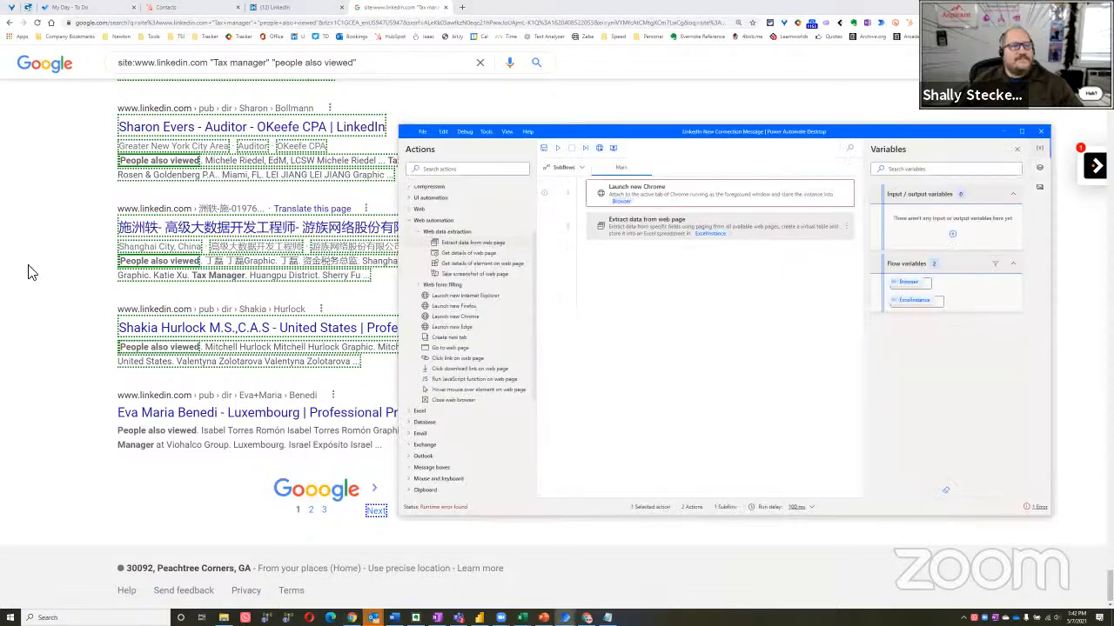
{"action": "left_click", "coordinate": [30, 267]}
{"action": "key", "text": "alt+Tab"}
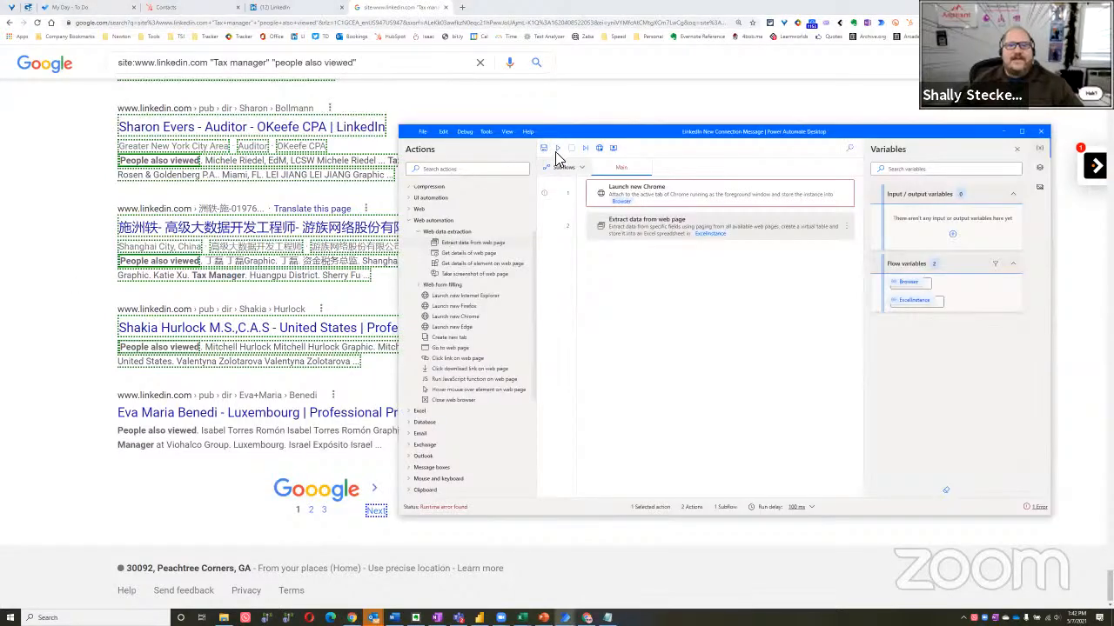
{"action": "left_click", "coordinate": [579, 103]}
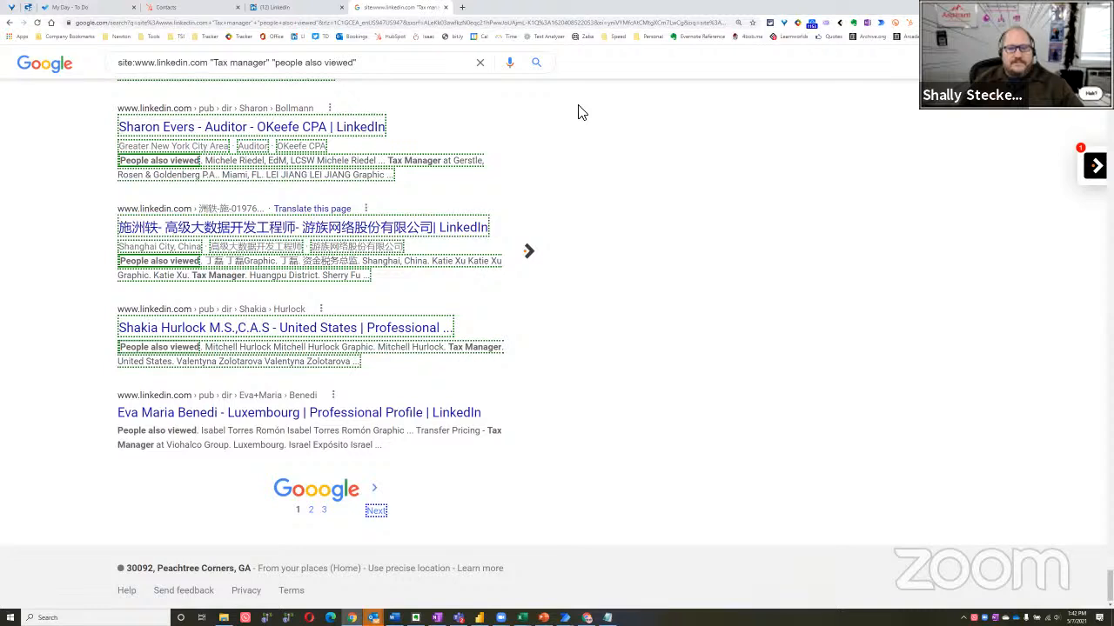
{"action": "key", "text": "alt+Tab"}
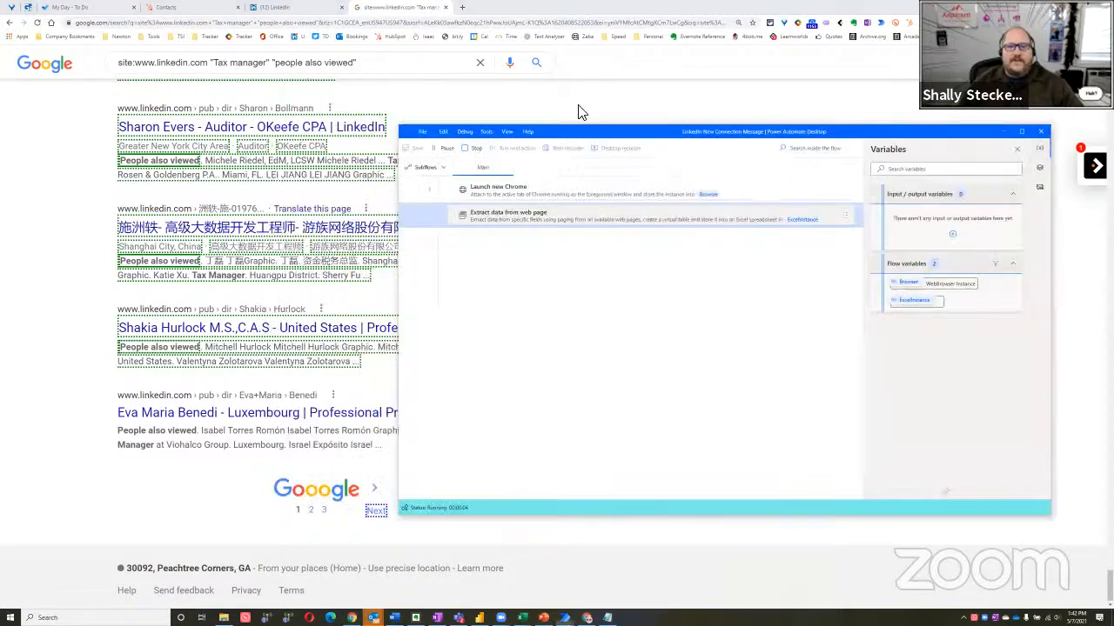
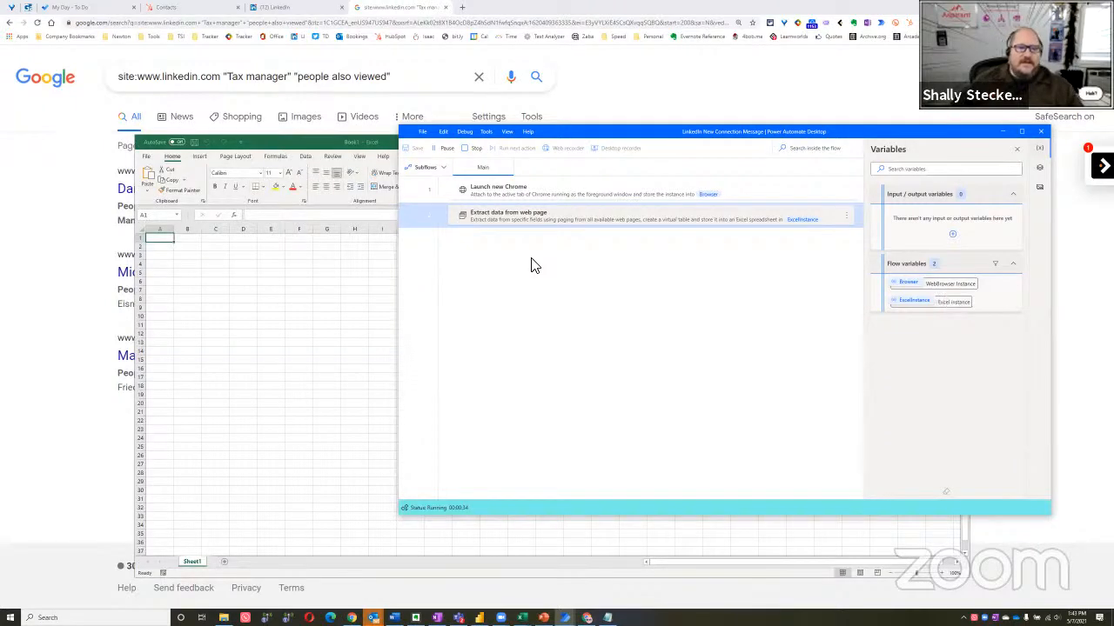
Bring the Excel workbook forward at full size and examine the tax manager rows extracted from the Google results
{"action": "left_click", "coordinate": [329, 359]}
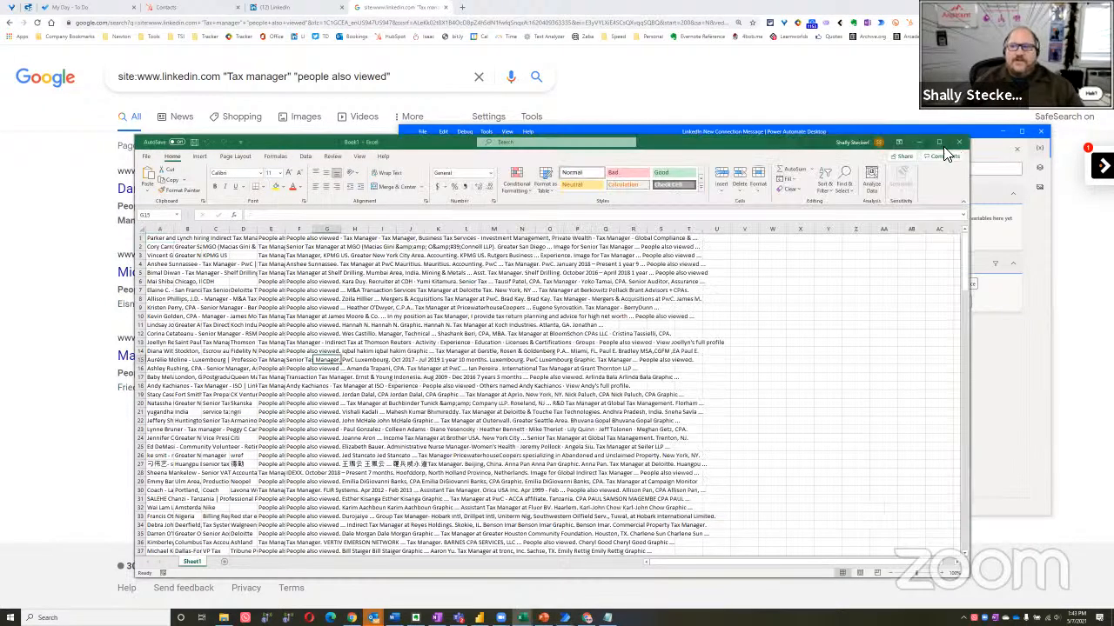
{"action": "left_click", "coordinate": [937, 143]}
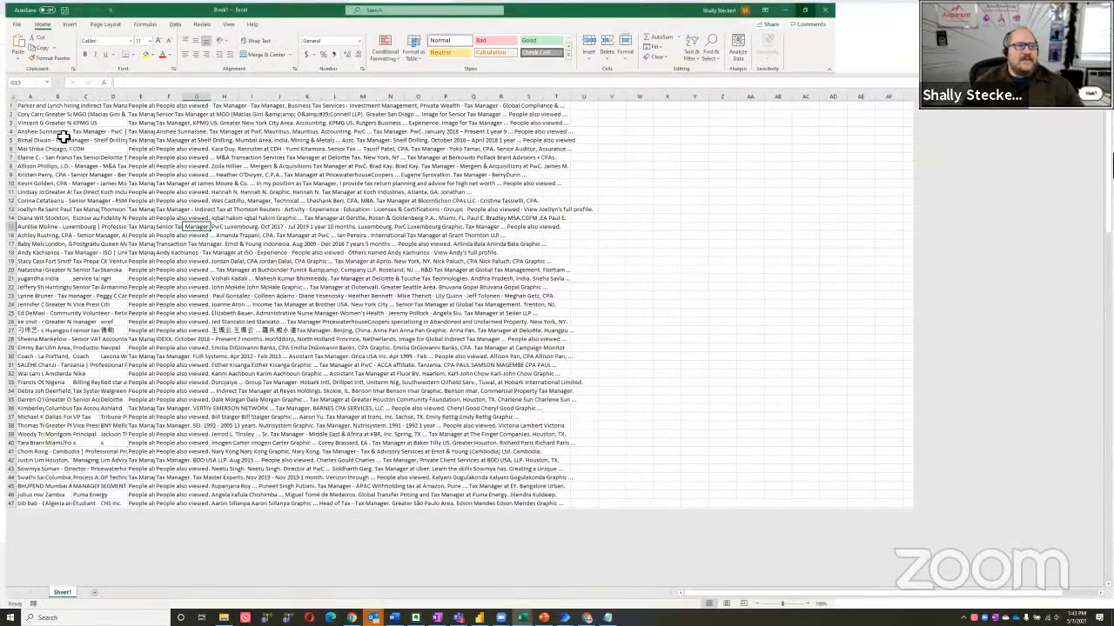
{"action": "scroll", "coordinate": [61, 130], "scroll_direction": "down", "scroll_amount": 3}
{"action": "scroll", "coordinate": [245, 108], "scroll_direction": "up", "scroll_amount": 1}
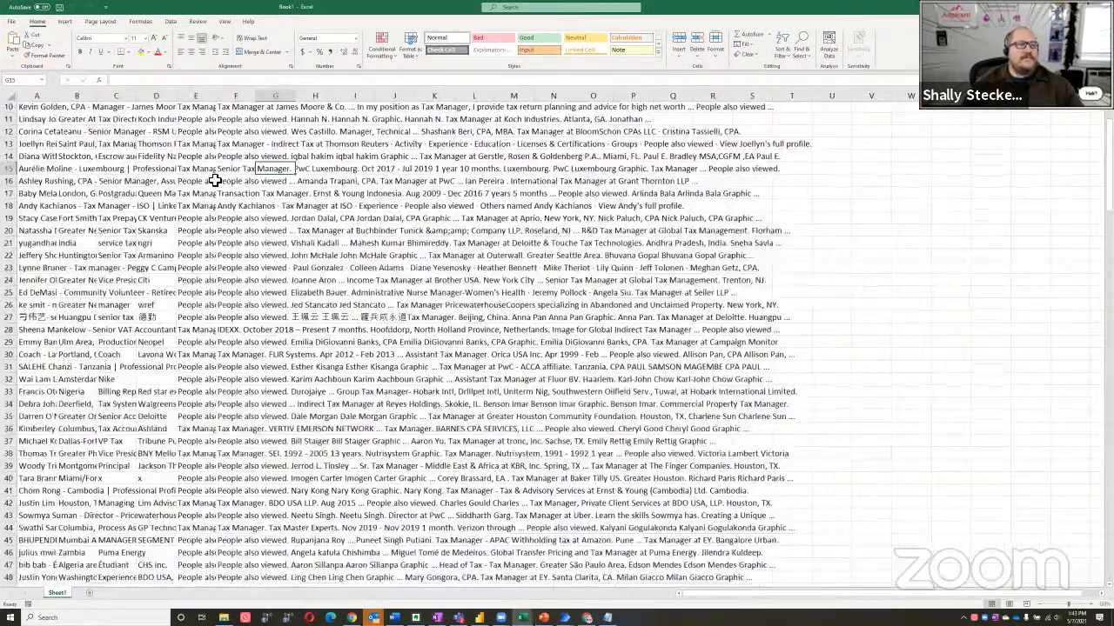
{"action": "scroll", "coordinate": [387, 178], "scroll_direction": "up", "scroll_amount": 3}
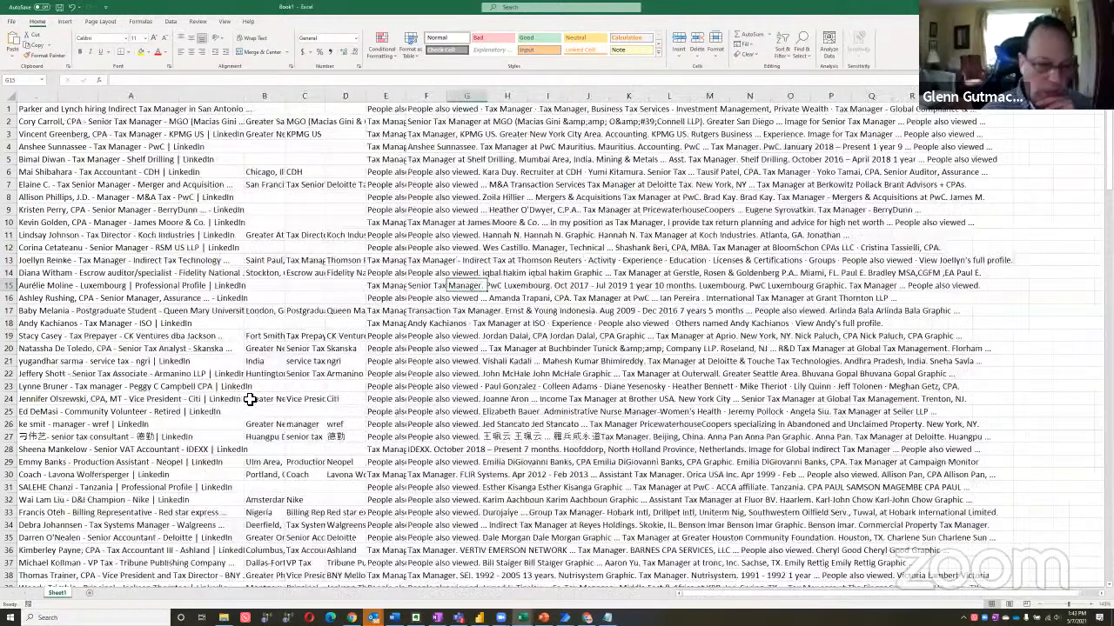
{"action": "scroll", "coordinate": [241, 387], "scroll_direction": "down", "scroll_amount": 1}
{"action": "scroll", "coordinate": [180, 416], "scroll_direction": "down", "scroll_amount": 7}
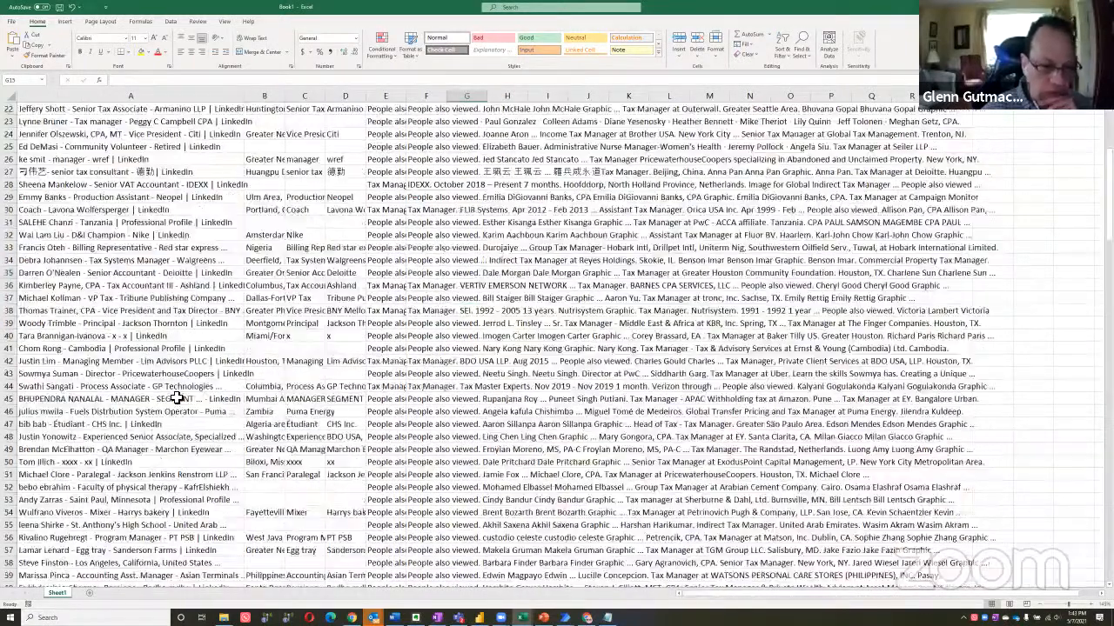
{"action": "scroll", "coordinate": [557, 348], "scroll_direction": "down", "scroll_amount": 20}
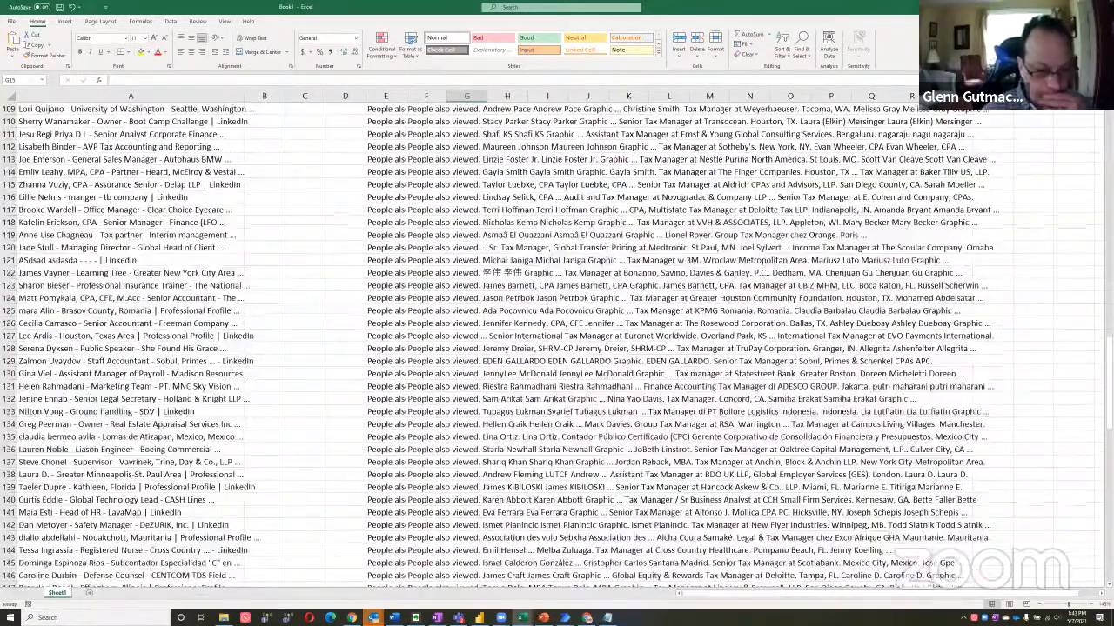
Close the extracted workbook without saving it and return to the first page of Google results in Chrome
{"action": "left_click", "coordinate": [1100, 7]}
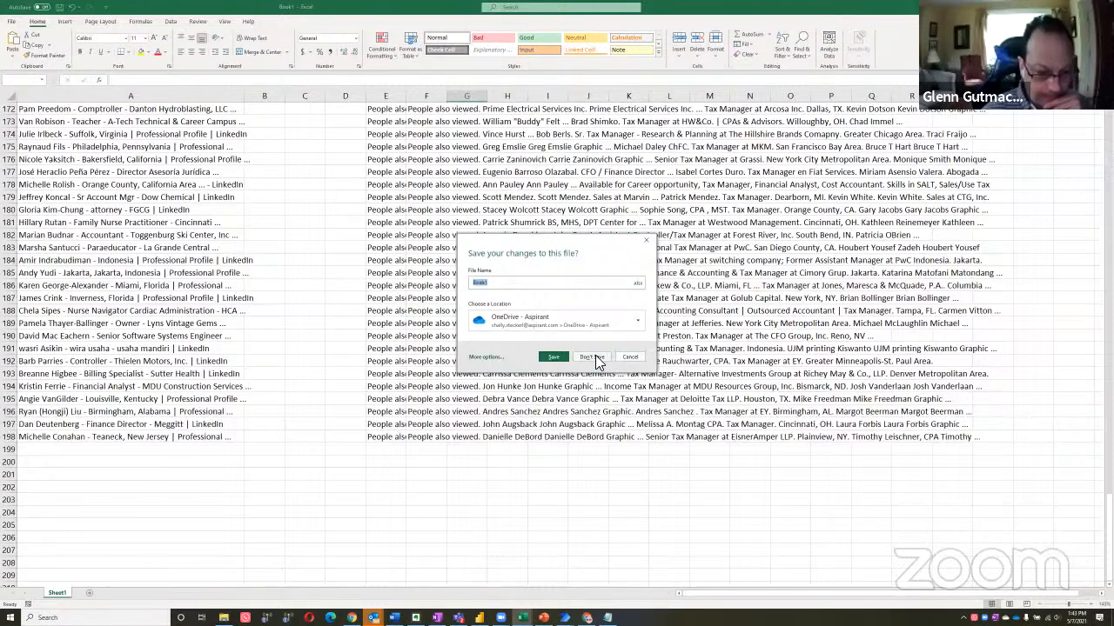
{"action": "left_click", "coordinate": [593, 357]}
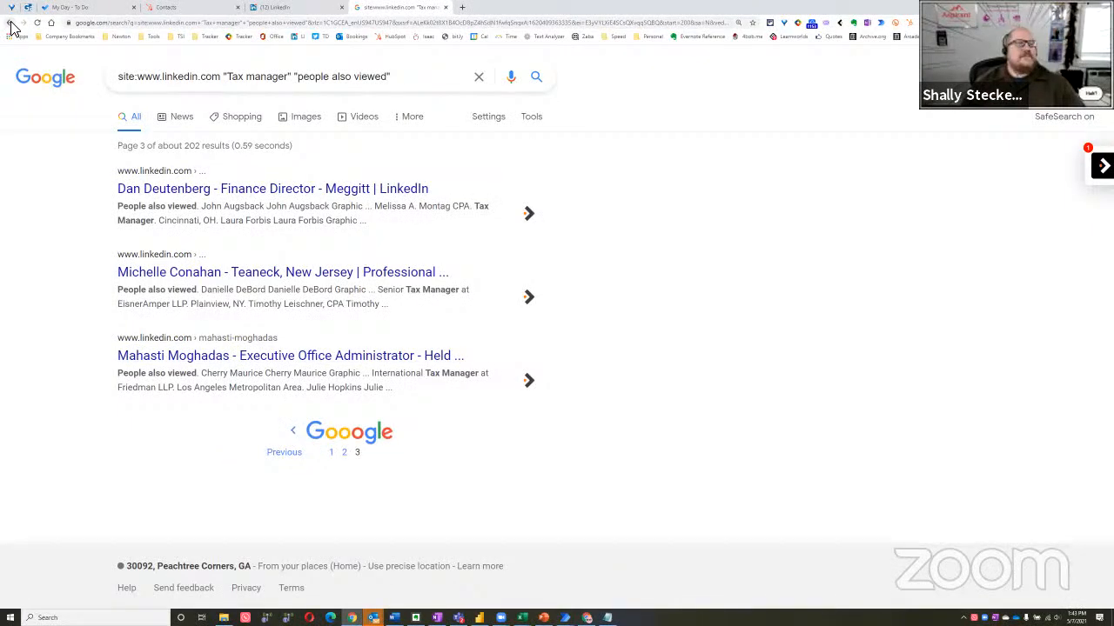
{"action": "left_click", "coordinate": [11, 23]}
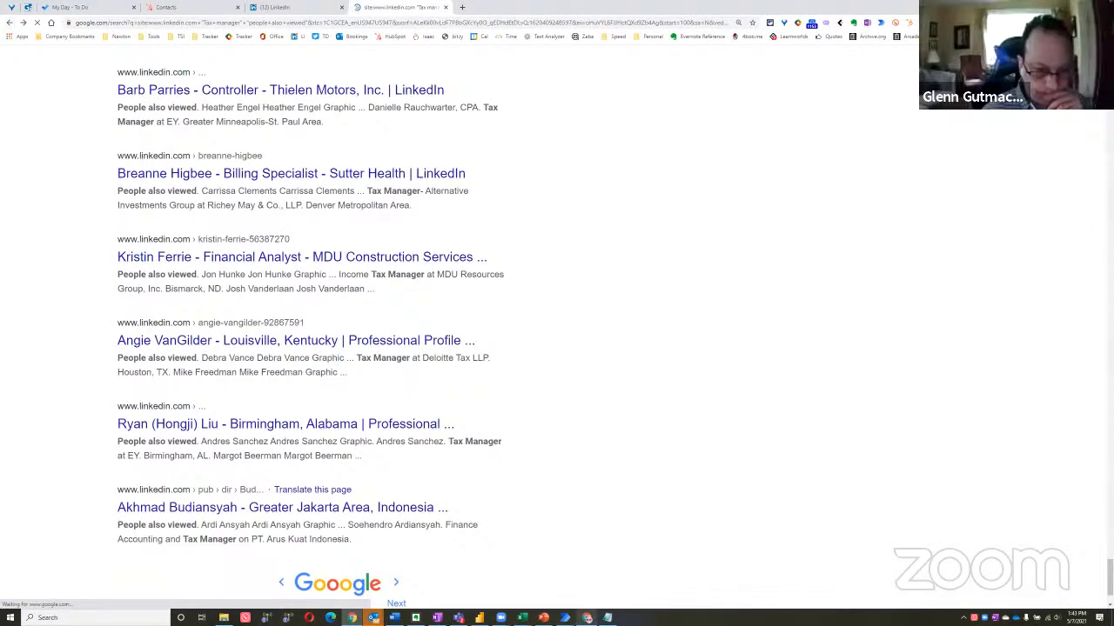
In Notepad, paste the selector div[class="yuRUbf"] > a > href under the existing one, separate it with a blank line, and select it for copying
{"action": "left_click", "coordinate": [607, 618]}
{"action": "left_click", "coordinate": [433, 471]}
{"action": "left_click_drag", "start_coordinate": [429, 463], "coordinate": [209, 459]}
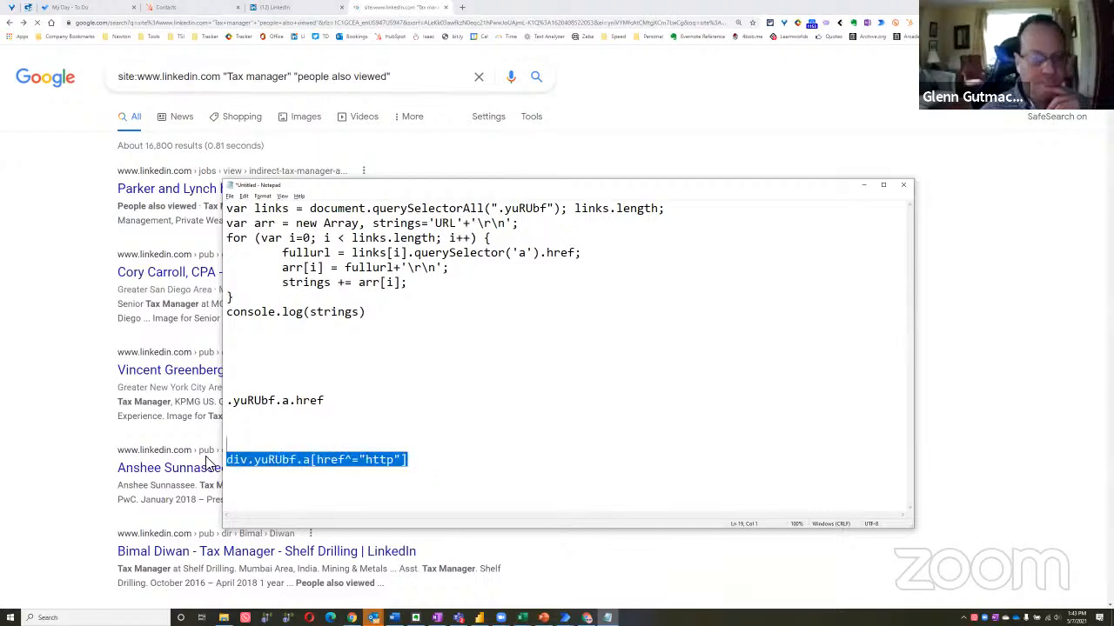
{"action": "left_click", "coordinate": [274, 479]}
{"action": "type", "text": "div[class=\"yuRUbf\"] > a > href"}
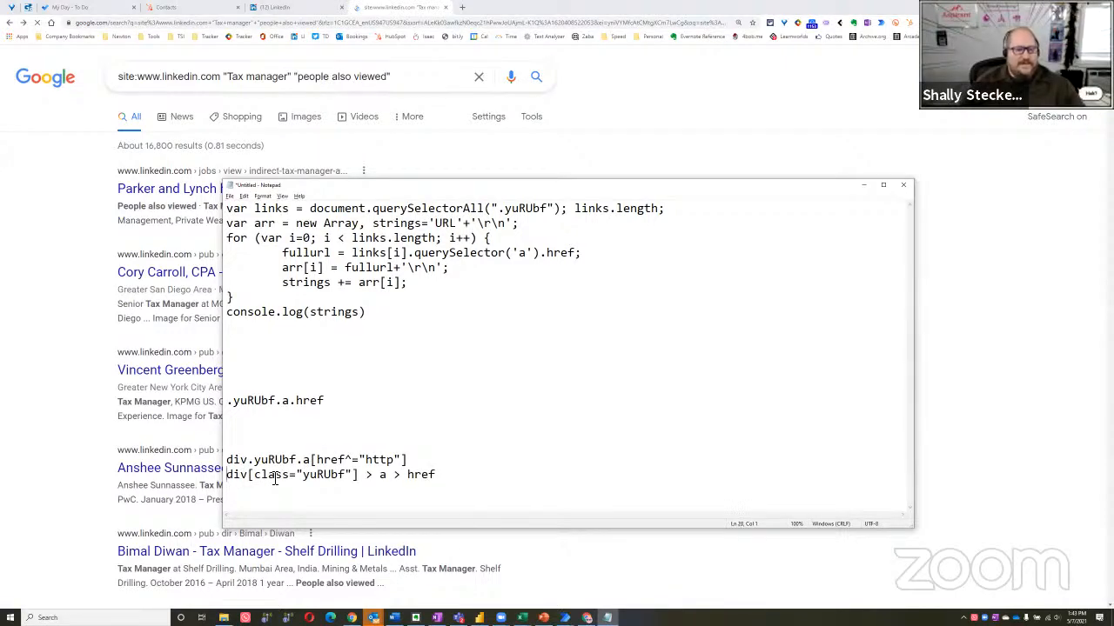
{"action": "key", "text": "Return"}
{"action": "key", "text": "shift+Down"}
{"action": "key", "text": "ctrl+c"}
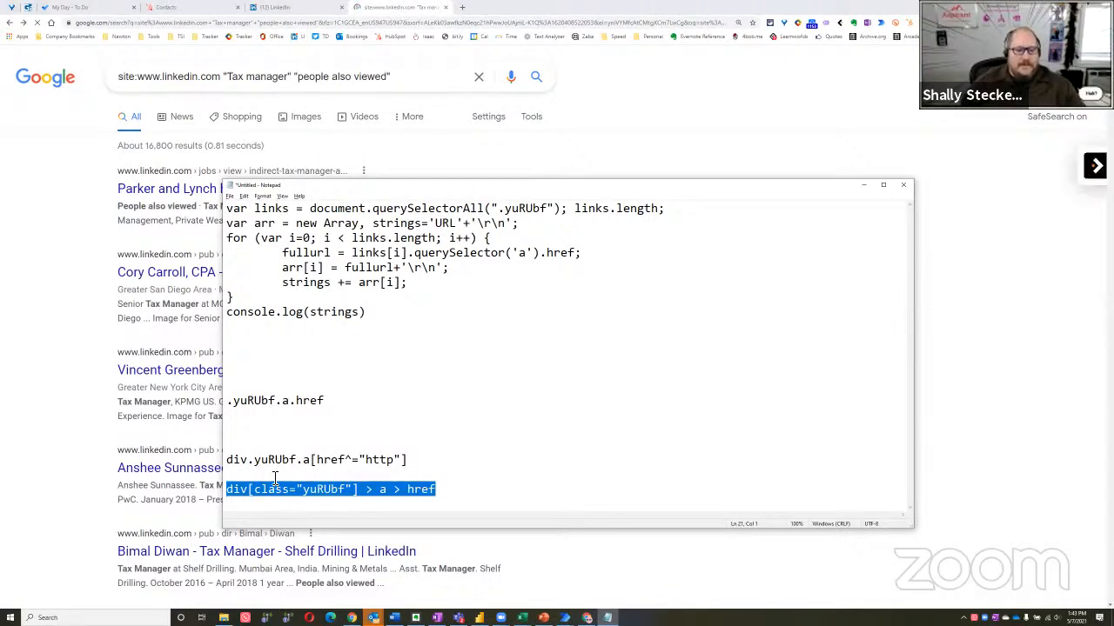
Switch to the LinkedIn flow in Power Automate Desktop and open its Extract data from web page action for editing
{"action": "scroll", "coordinate": [75, 356], "scroll_direction": "down", "scroll_amount": 10}
{"action": "left_click", "coordinate": [63, 339]}
{"action": "scroll", "coordinate": [75, 442], "scroll_direction": "up", "scroll_amount": 15}
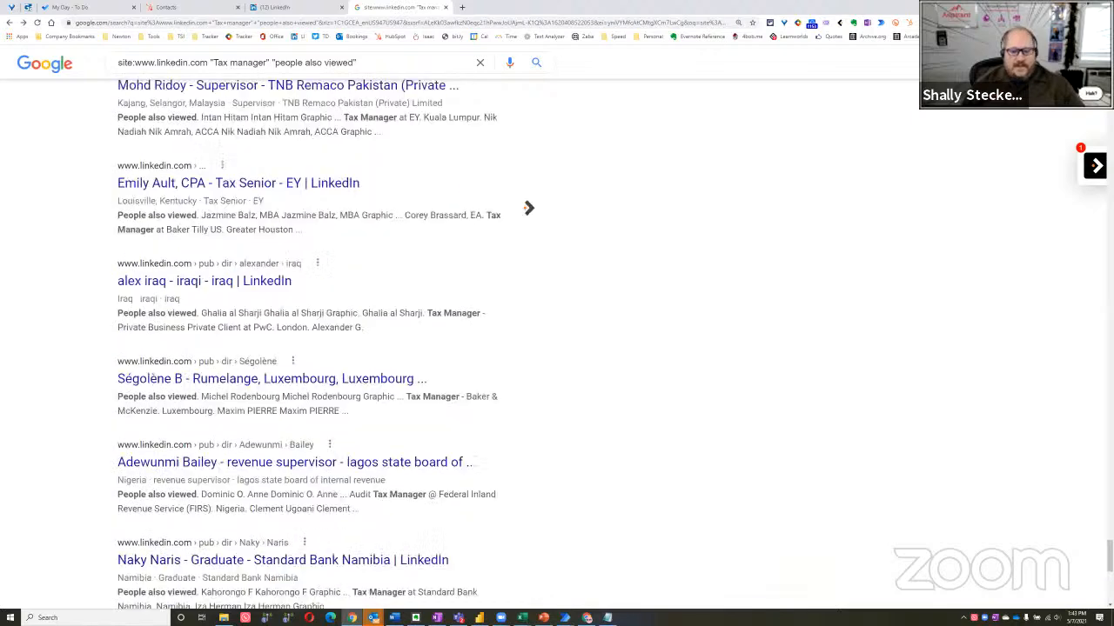
{"action": "left_click", "coordinate": [565, 618]}
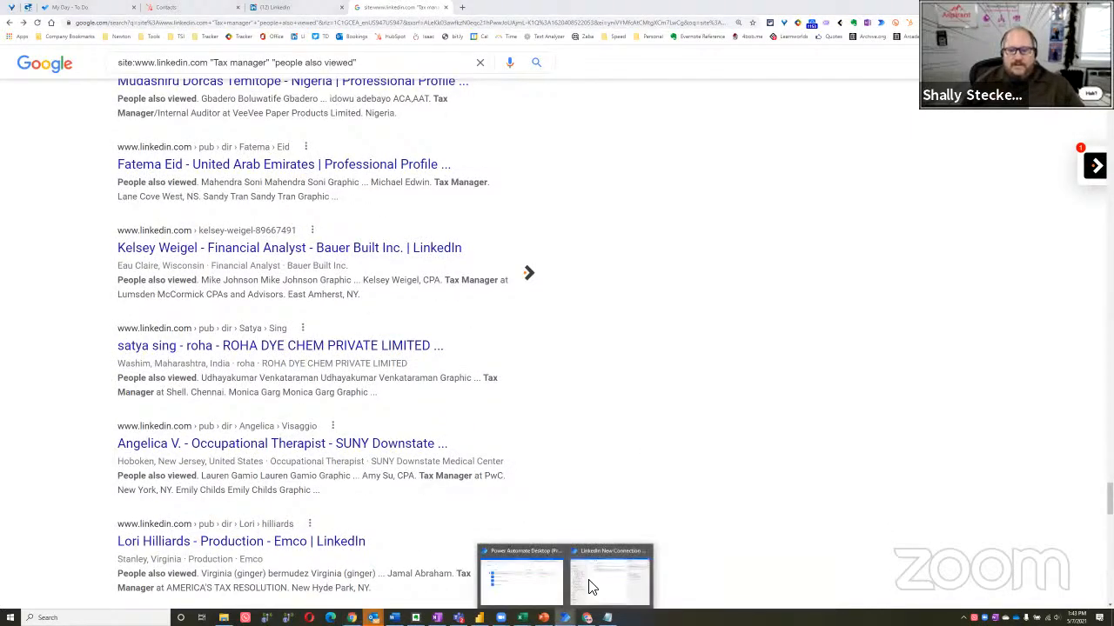
{"action": "left_click", "coordinate": [595, 587]}
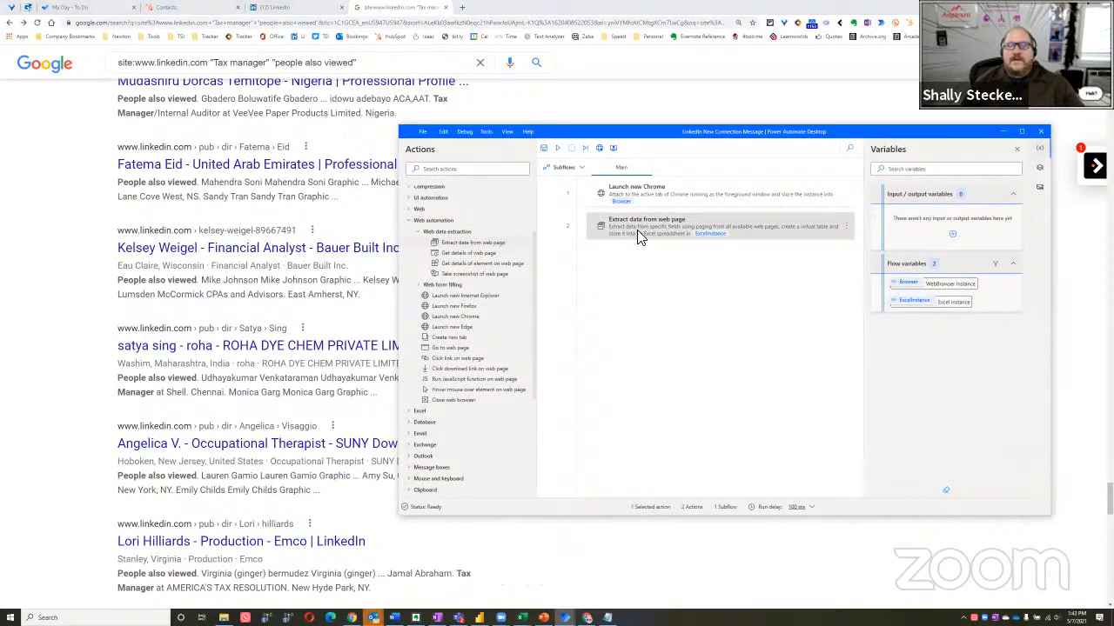
{"action": "right_click", "coordinate": [678, 250]}
{"action": "left_click", "coordinate": [688, 242]}
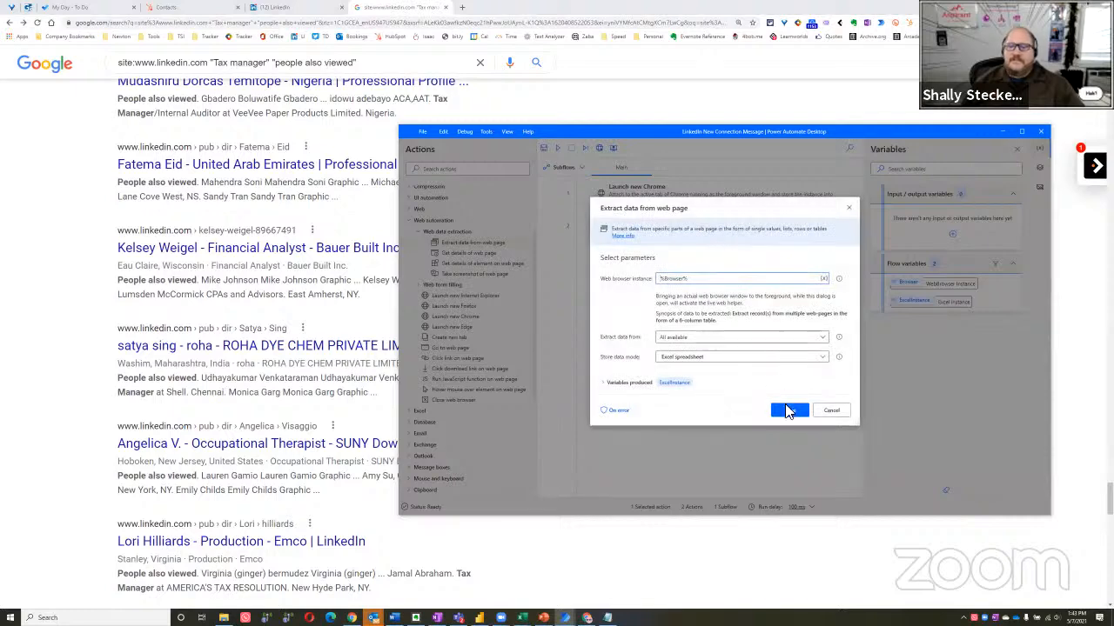
Activate the live web helper on the Chrome results page, reset its extraction, and move the helper window clear of the results
{"action": "left_click", "coordinate": [68, 281]}
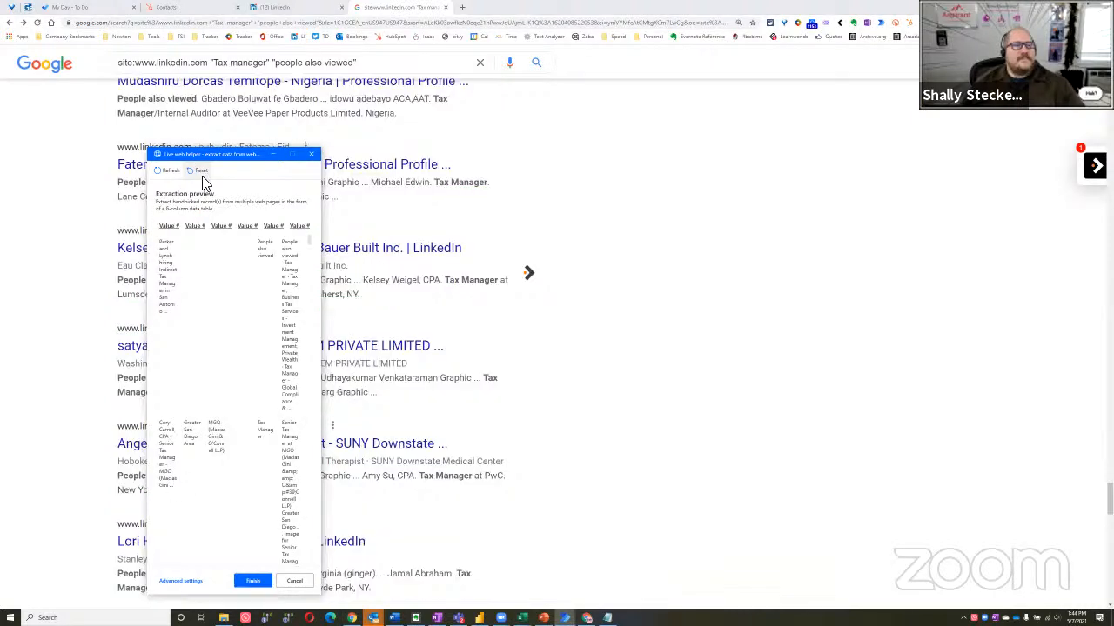
{"action": "left_click", "coordinate": [192, 173]}
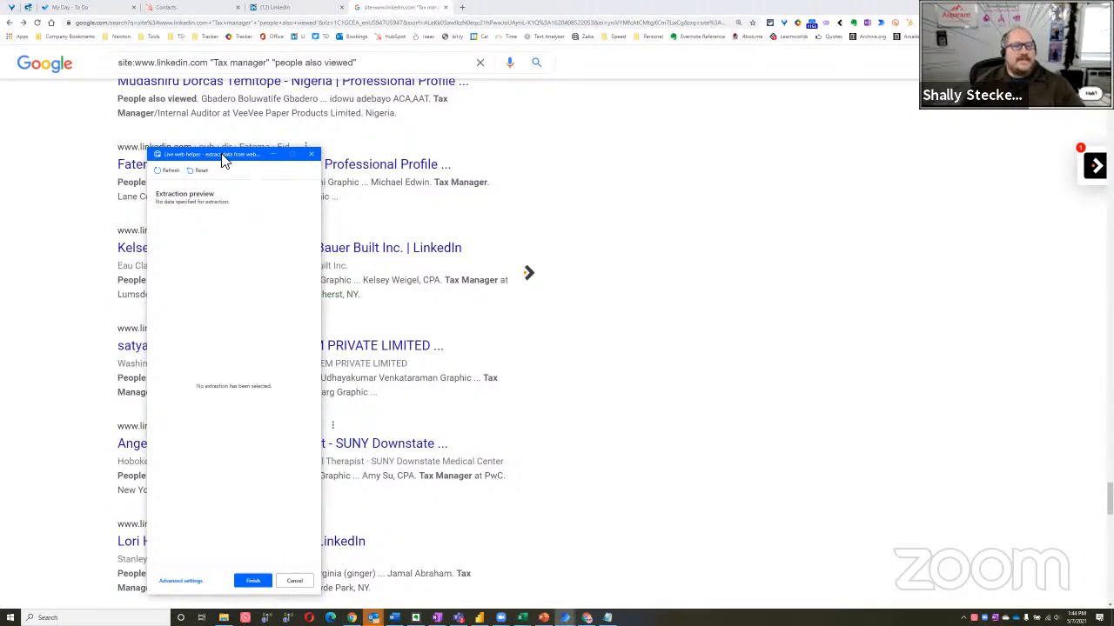
{"action": "left_click_drag", "start_coordinate": [246, 157], "coordinate": [831, 122]}
Try to extract the first result title's link using the custom attribute div[class="yuRUbf"] > a > href
{"action": "scroll", "coordinate": [289, 272], "scroll_direction": "down", "scroll_amount": 15}
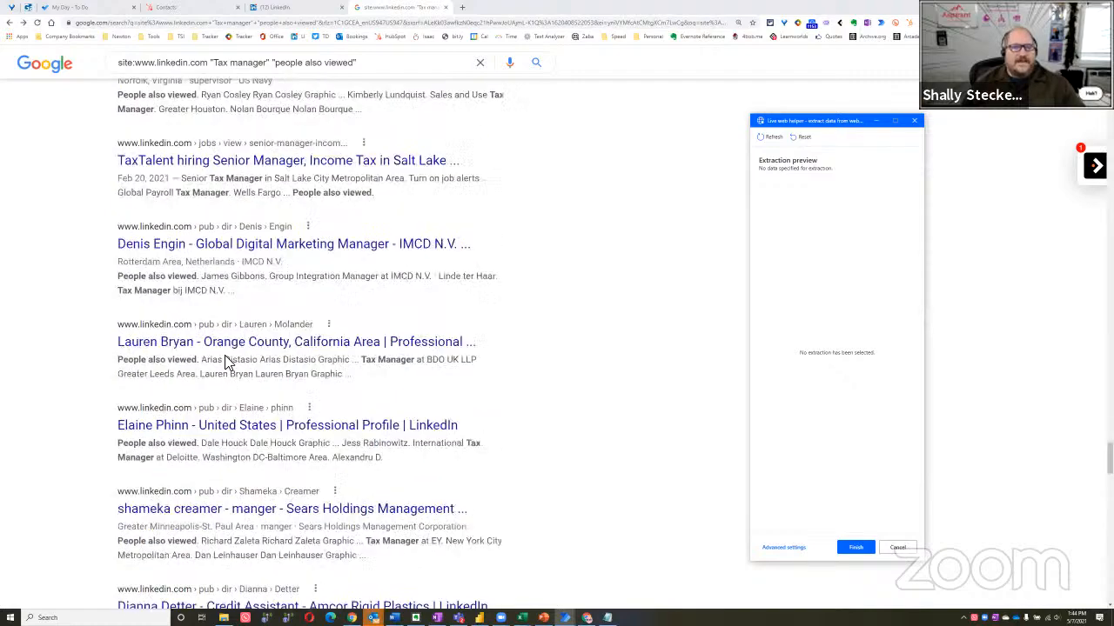
{"action": "scroll", "coordinate": [145, 299], "scroll_direction": "up", "scroll_amount": 20}
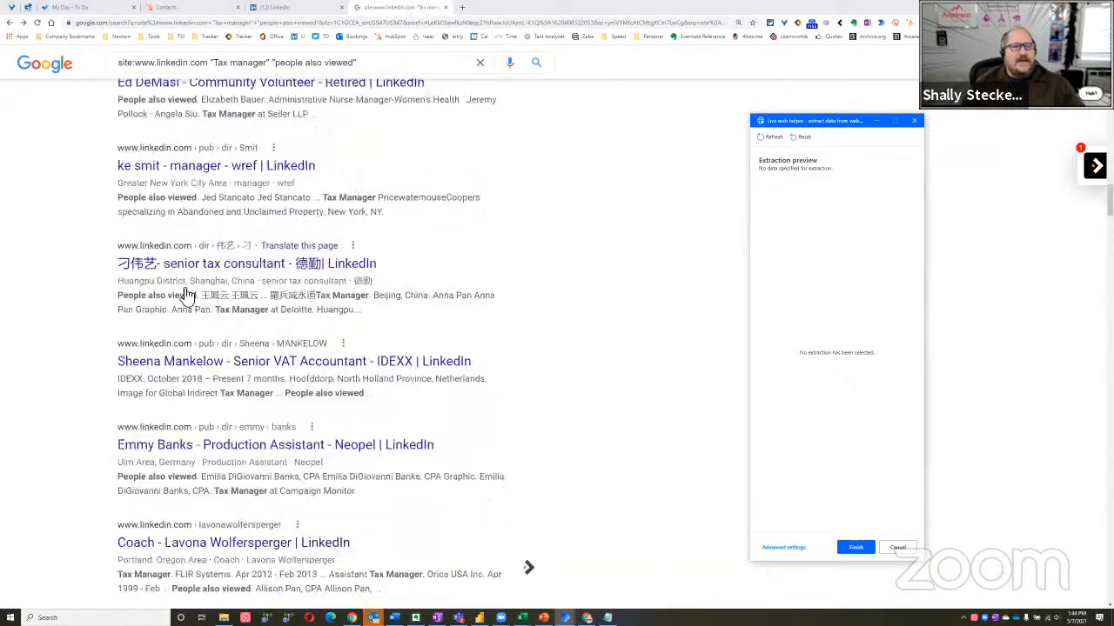
{"action": "right_click", "coordinate": [280, 201]}
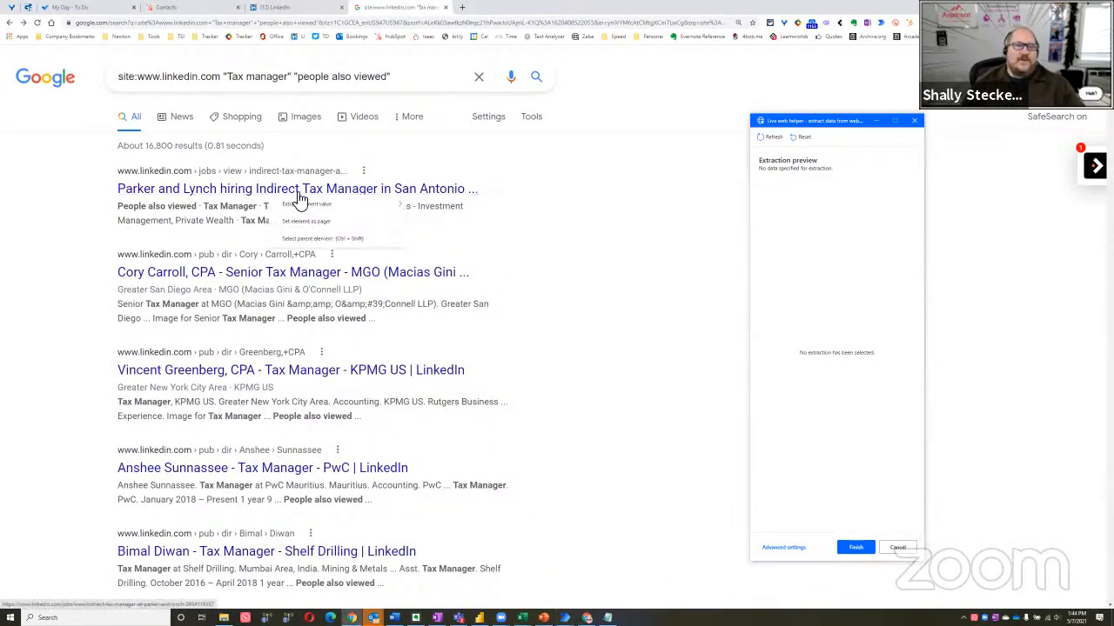
{"action": "mouse_move", "coordinate": [374, 209]}
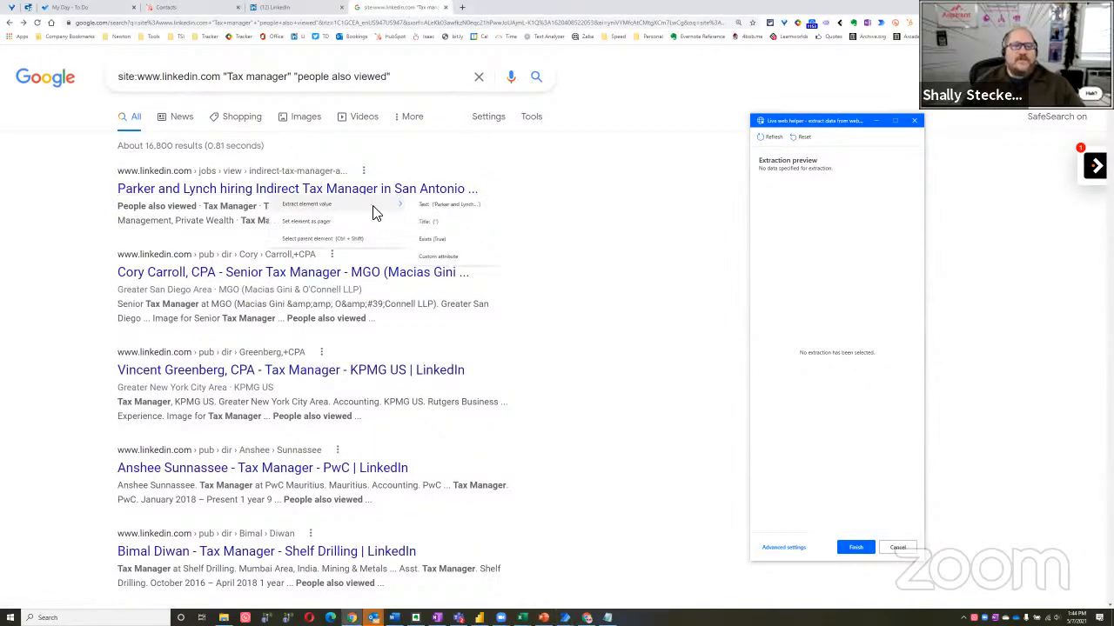
{"action": "left_click", "coordinate": [454, 262]}
{"action": "left_click", "coordinate": [539, 289]}
{"action": "key", "text": "ctrl+v"}
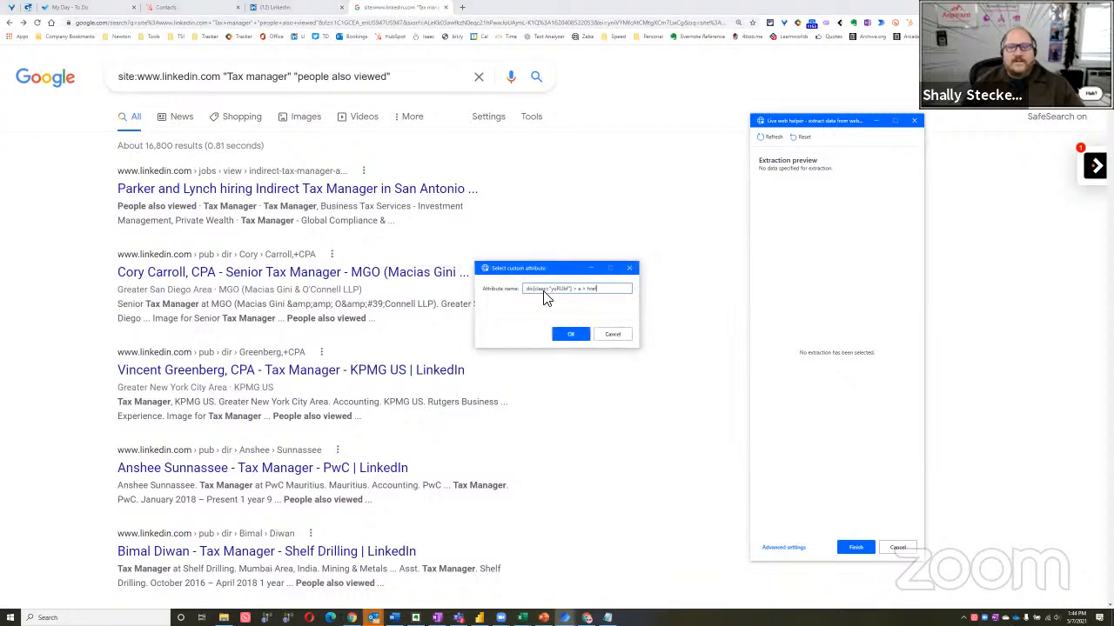
{"action": "left_click", "coordinate": [573, 334]}
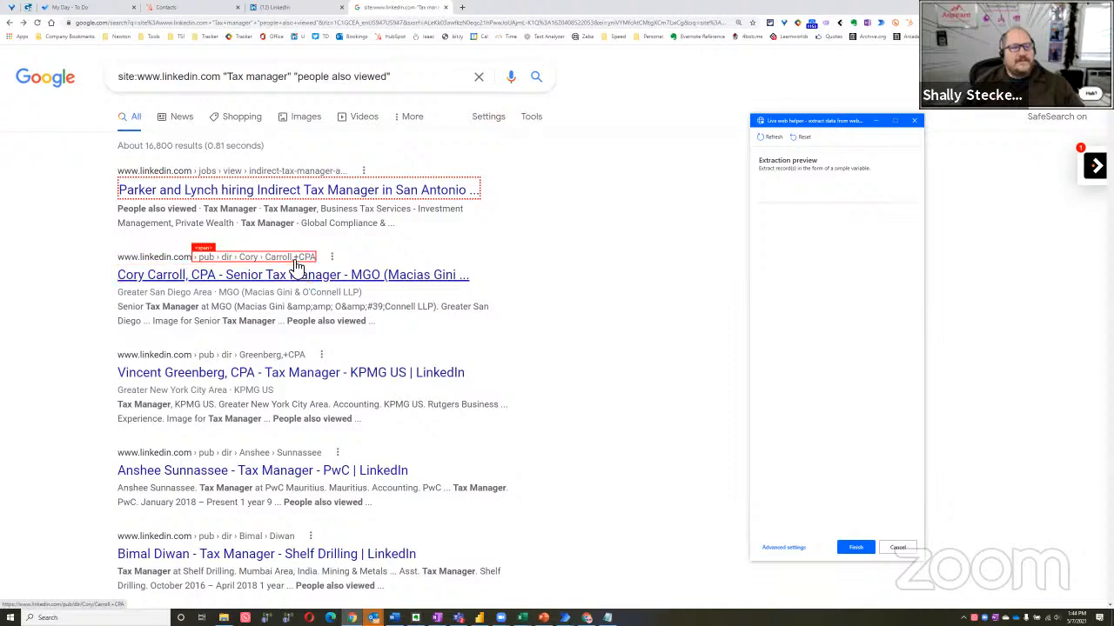
Try the same custom attribute, div[class="yuRUbf"] > a > href, on the second result title to build a list
{"action": "right_click", "coordinate": [356, 288]}
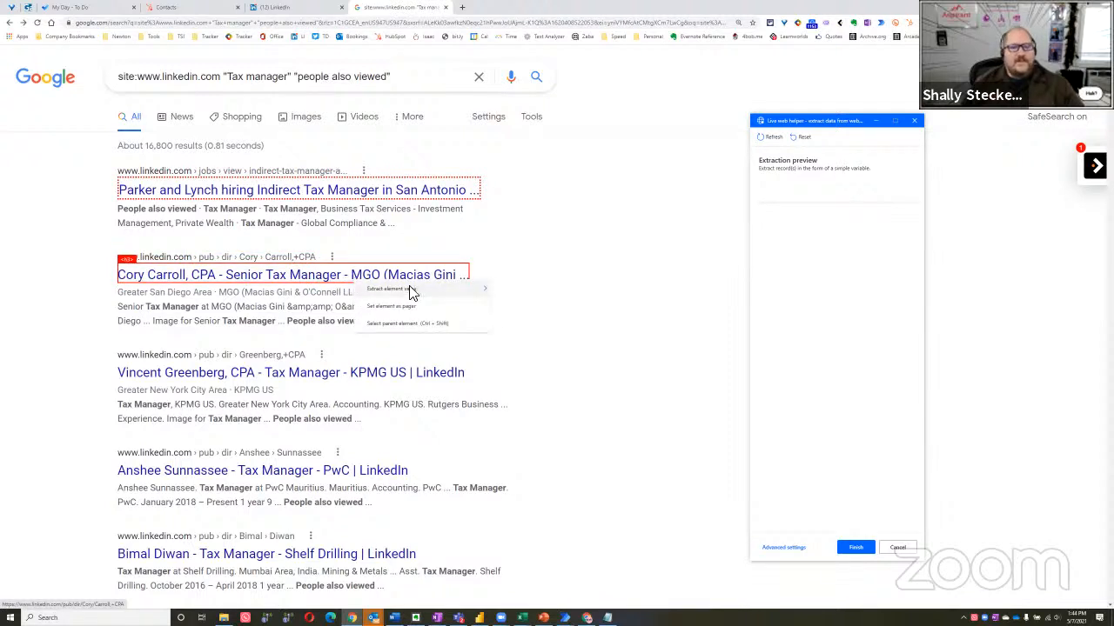
{"action": "mouse_move", "coordinate": [412, 294]}
{"action": "left_click", "coordinate": [537, 344]}
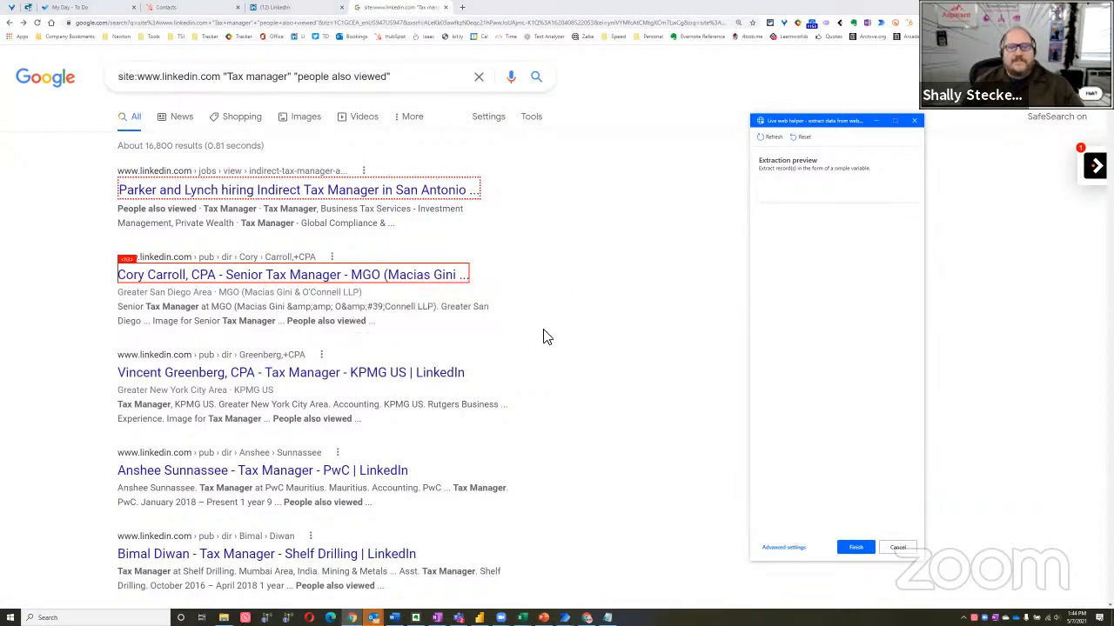
{"action": "left_click", "coordinate": [555, 291]}
{"action": "key", "text": "ctrl+v"}
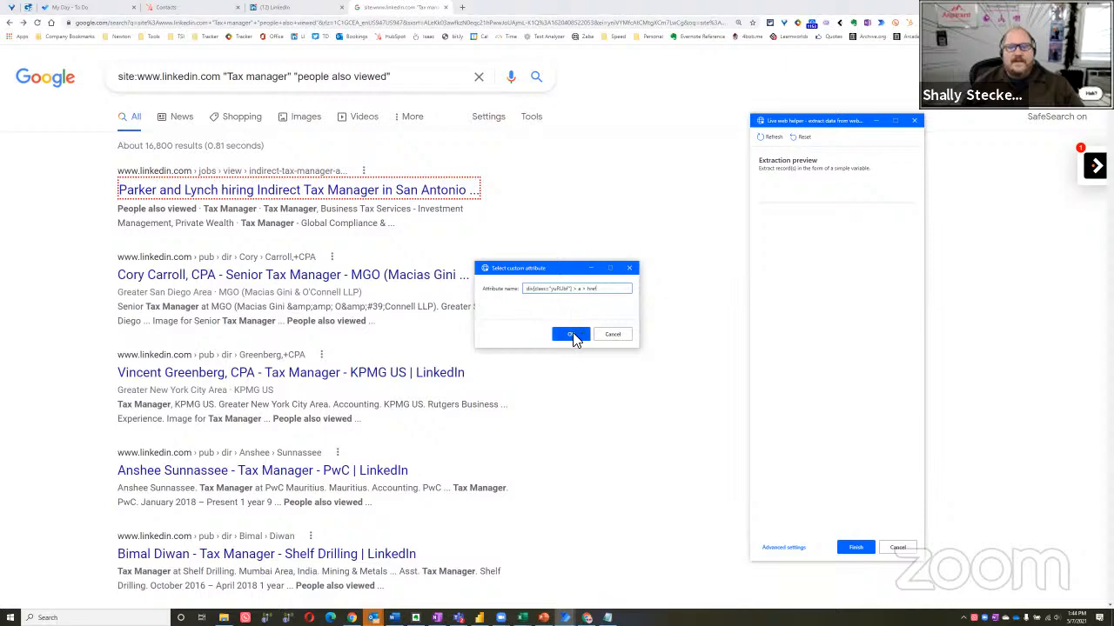
{"action": "left_click", "coordinate": [571, 336]}
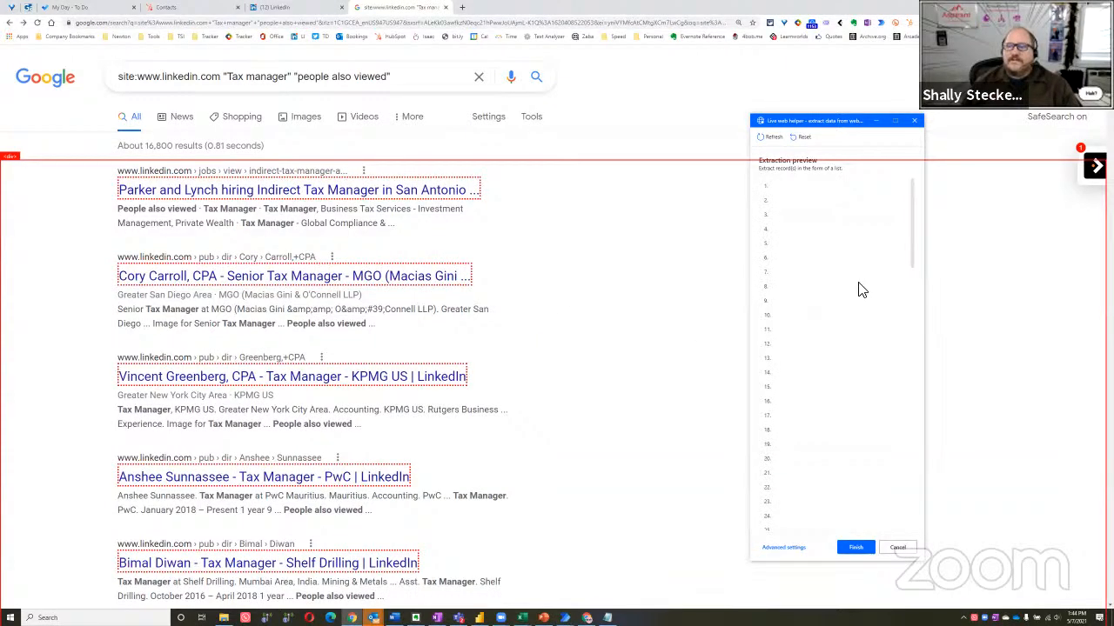
Check the list in the extraction preview for link values and reset the extraction
{"action": "scroll", "coordinate": [859, 290], "scroll_direction": "down", "scroll_amount": 10}
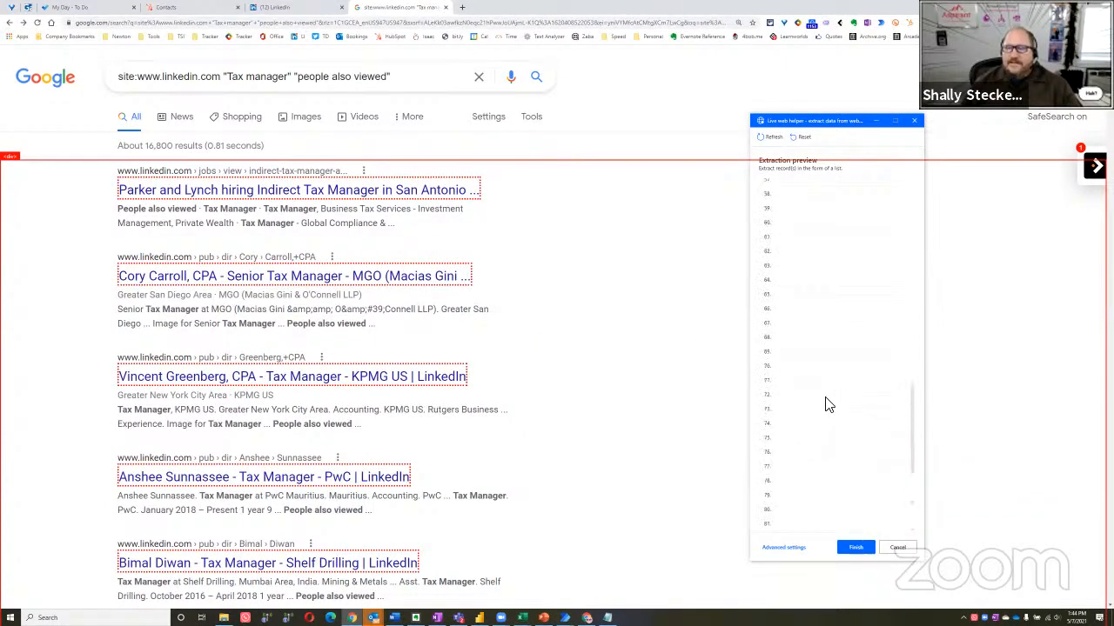
{"action": "scroll", "coordinate": [827, 414], "scroll_direction": "down", "scroll_amount": 5}
{"action": "scroll", "coordinate": [808, 331], "scroll_direction": "up", "scroll_amount": 12}
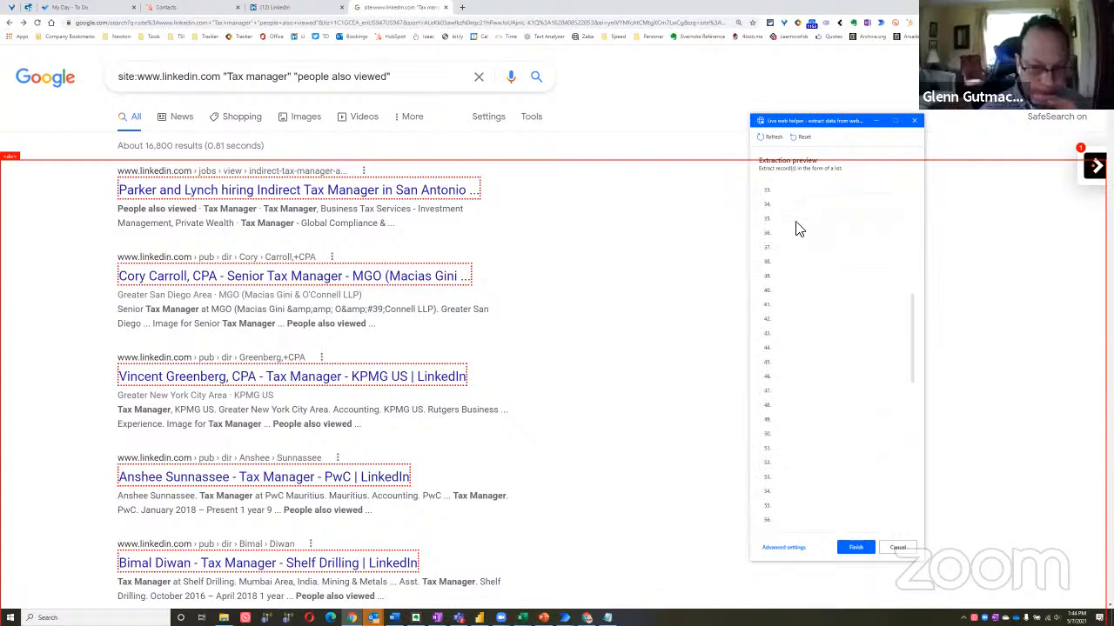
{"action": "left_click", "coordinate": [802, 139]}
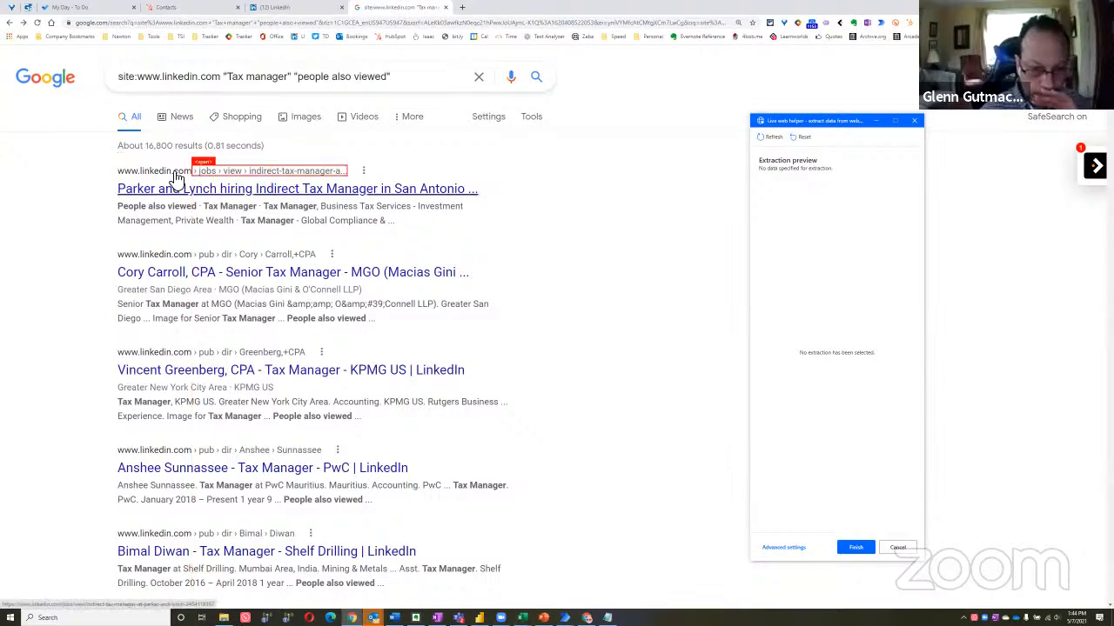
Extract the text of the web address line above the third Google result's title
{"action": "scroll", "coordinate": [104, 268], "scroll_direction": "down", "scroll_amount": 1}
{"action": "scroll", "coordinate": [104, 268], "scroll_direction": "down", "scroll_amount": 1}
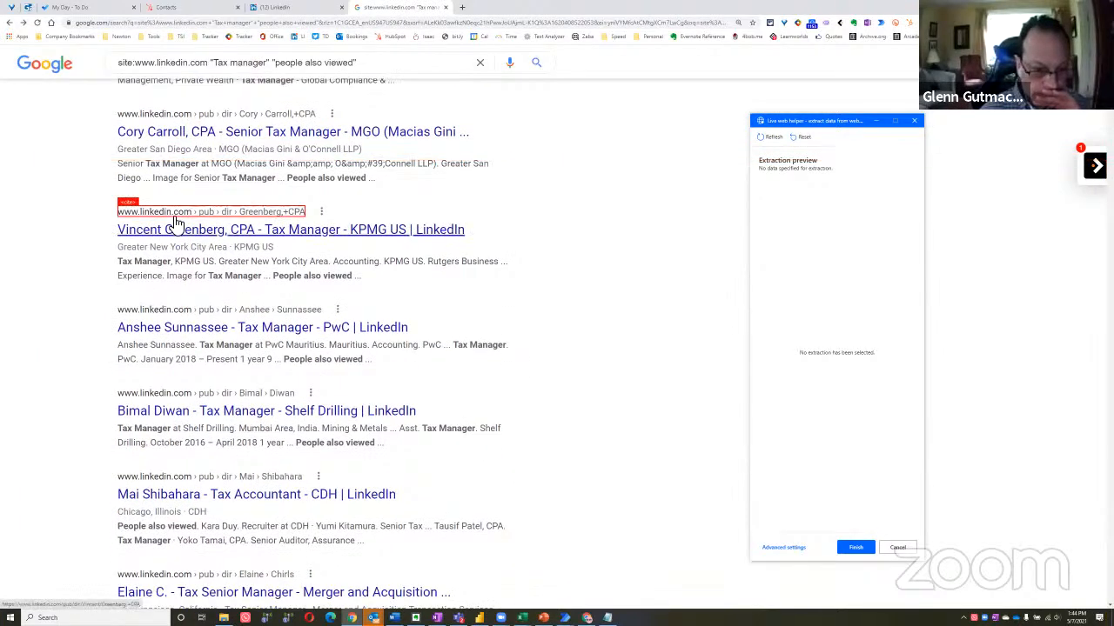
{"action": "right_click", "coordinate": [177, 218]}
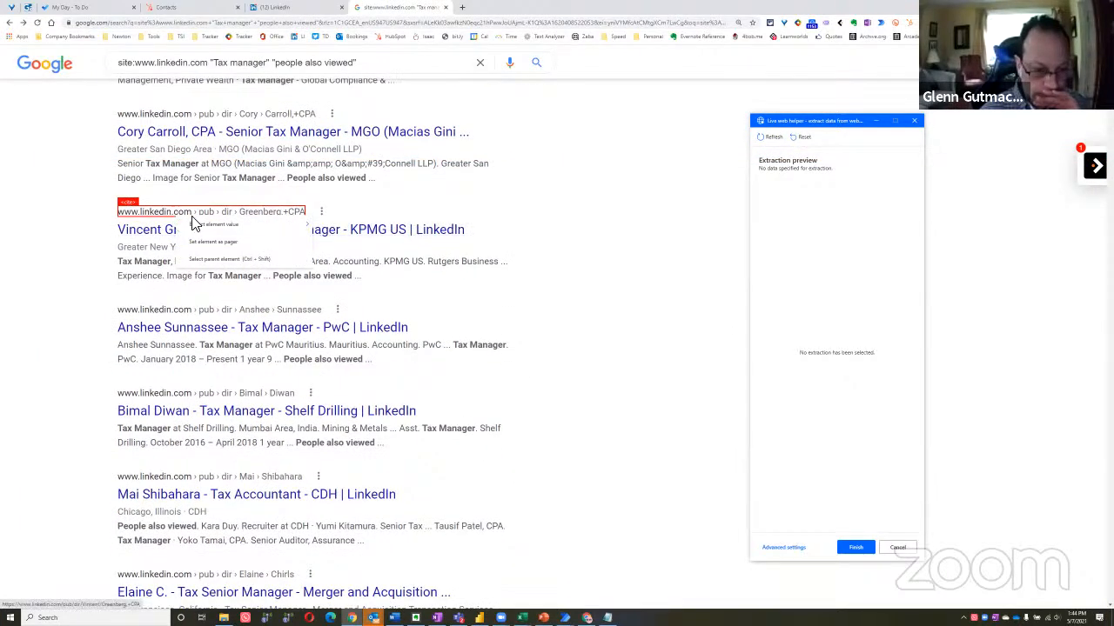
{"action": "mouse_move", "coordinate": [223, 224]}
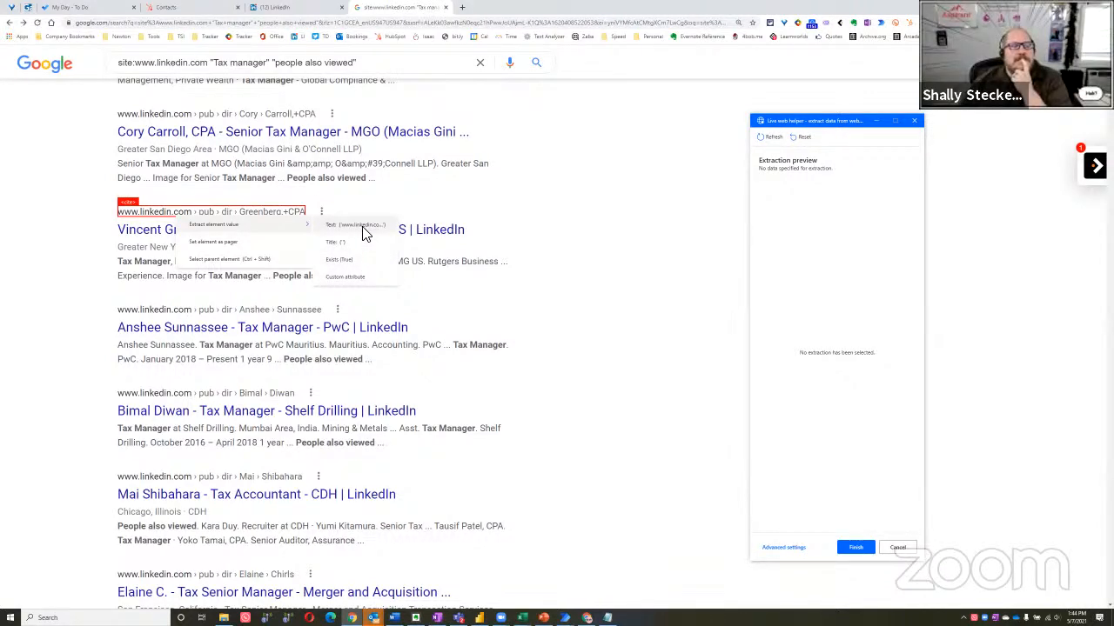
{"action": "left_click", "coordinate": [364, 231]}
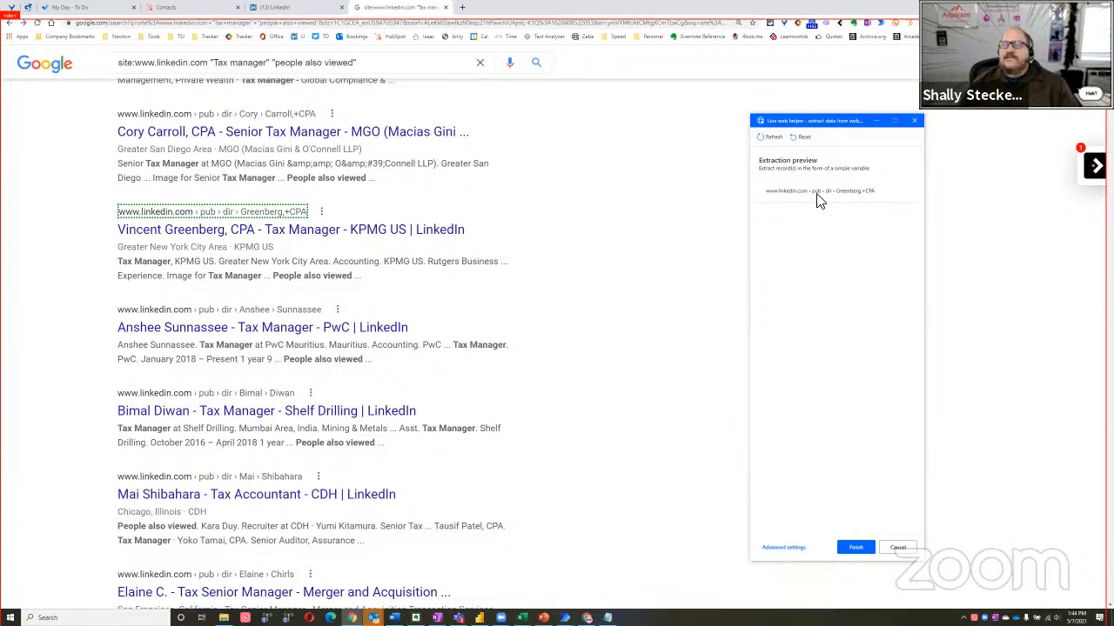
Extract the text of the fourth Google result's web address line to build a list, and review the extraction preview
{"action": "right_click", "coordinate": [154, 318]}
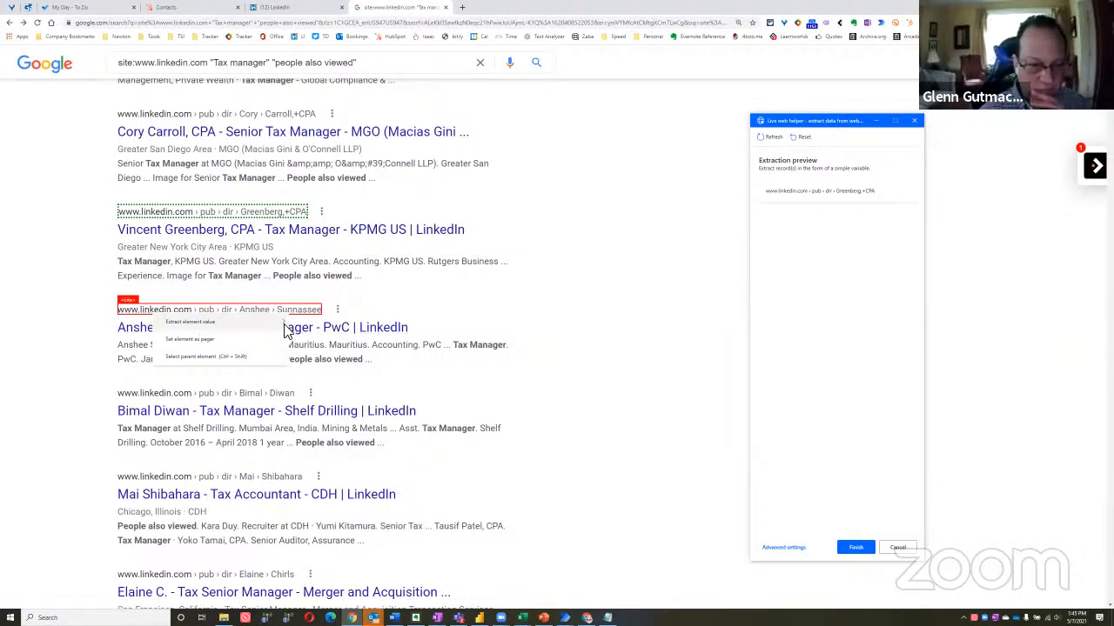
{"action": "left_click", "coordinate": [324, 322]}
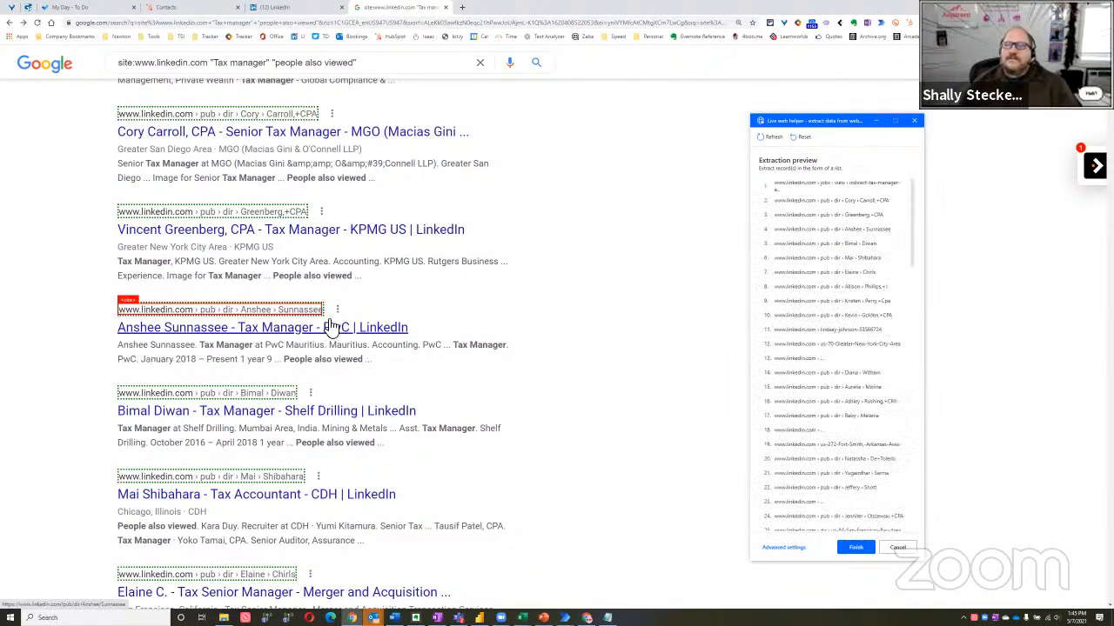
{"action": "scroll", "coordinate": [857, 348], "scroll_direction": "down", "scroll_amount": 10}
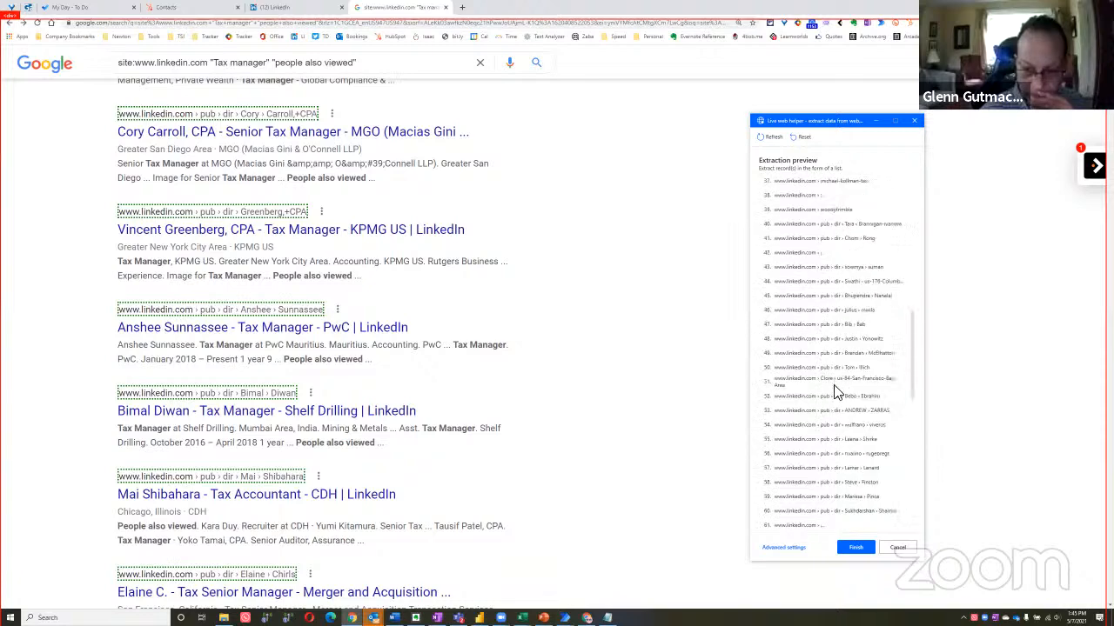
{"action": "scroll", "coordinate": [833, 393], "scroll_direction": "down", "scroll_amount": 10}
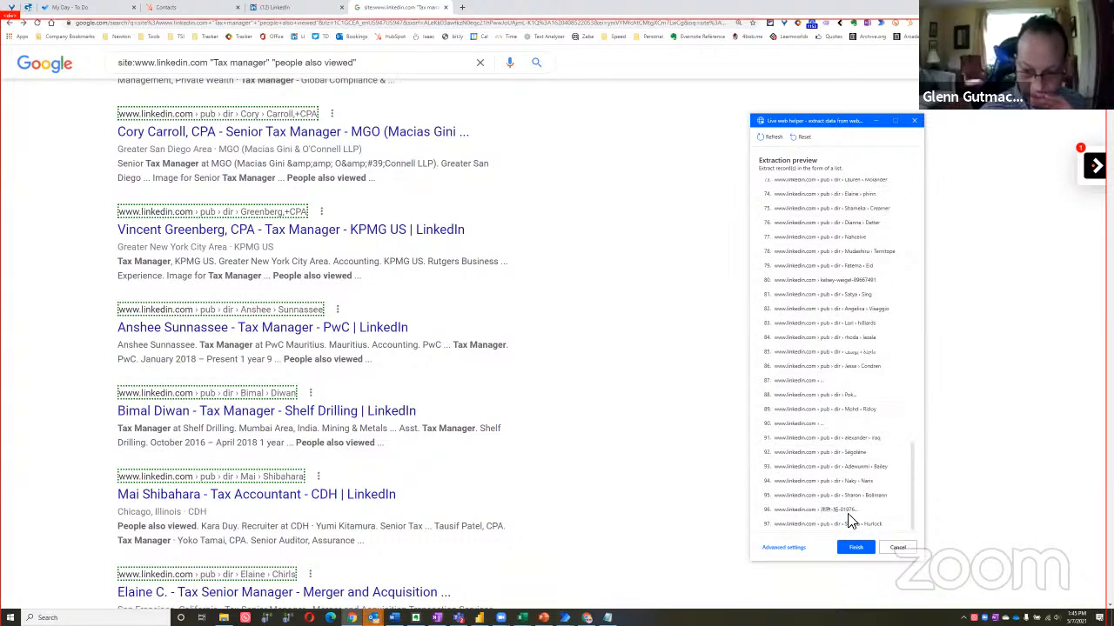
Finish the web address extraction, save the Extract data from web page action, and run the flow
{"action": "left_click", "coordinate": [856, 550]}
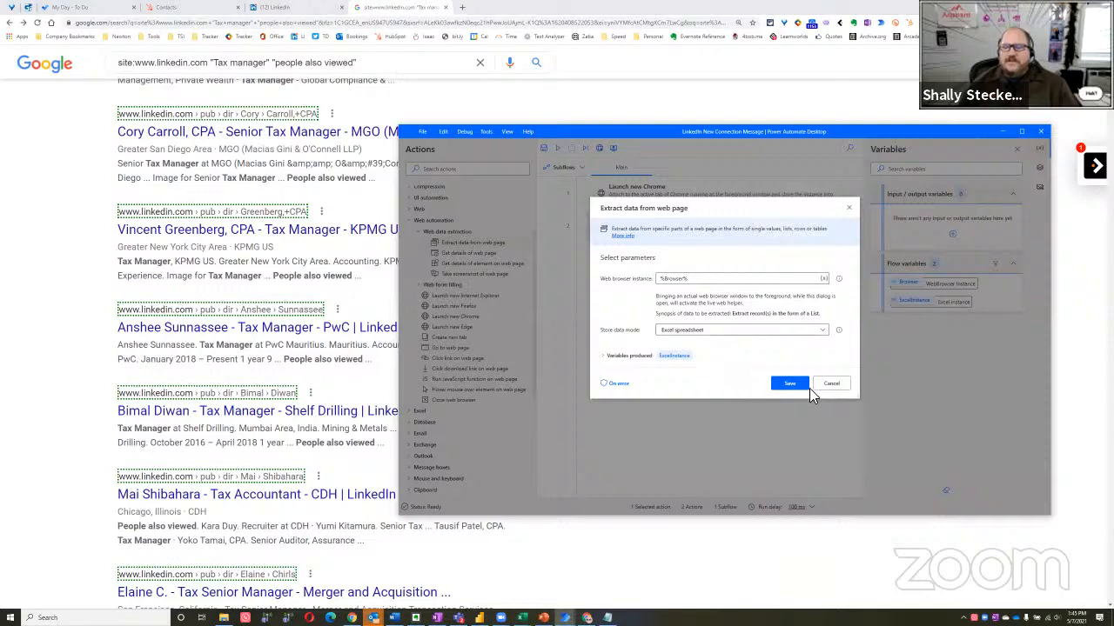
{"action": "left_click", "coordinate": [787, 384]}
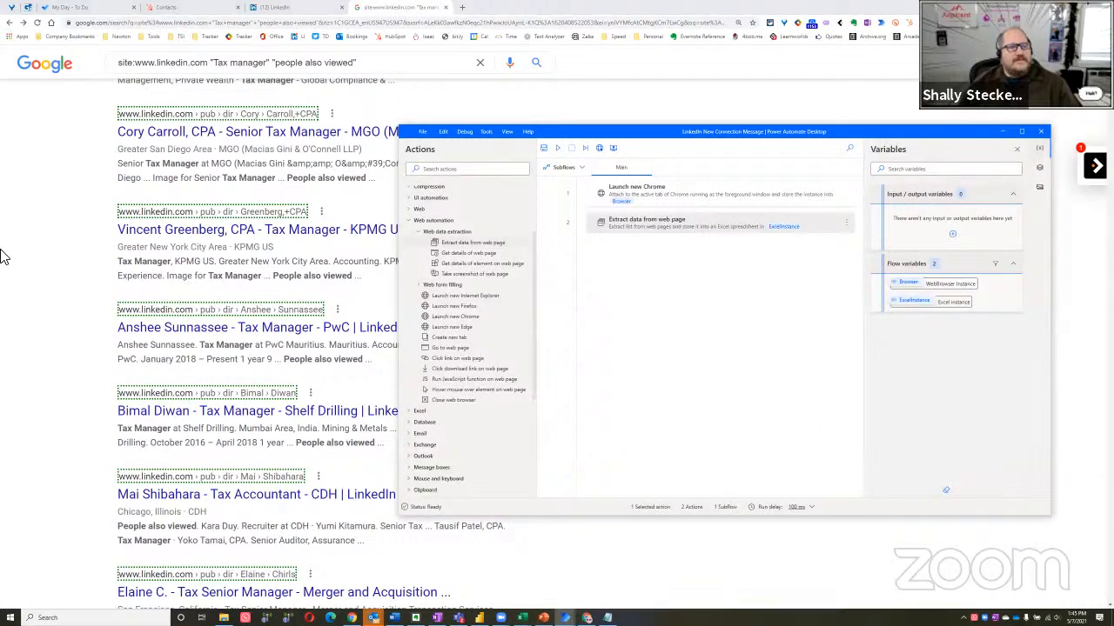
{"action": "left_click", "coordinate": [65, 338]}
{"action": "key", "text": "alt+Tab"}
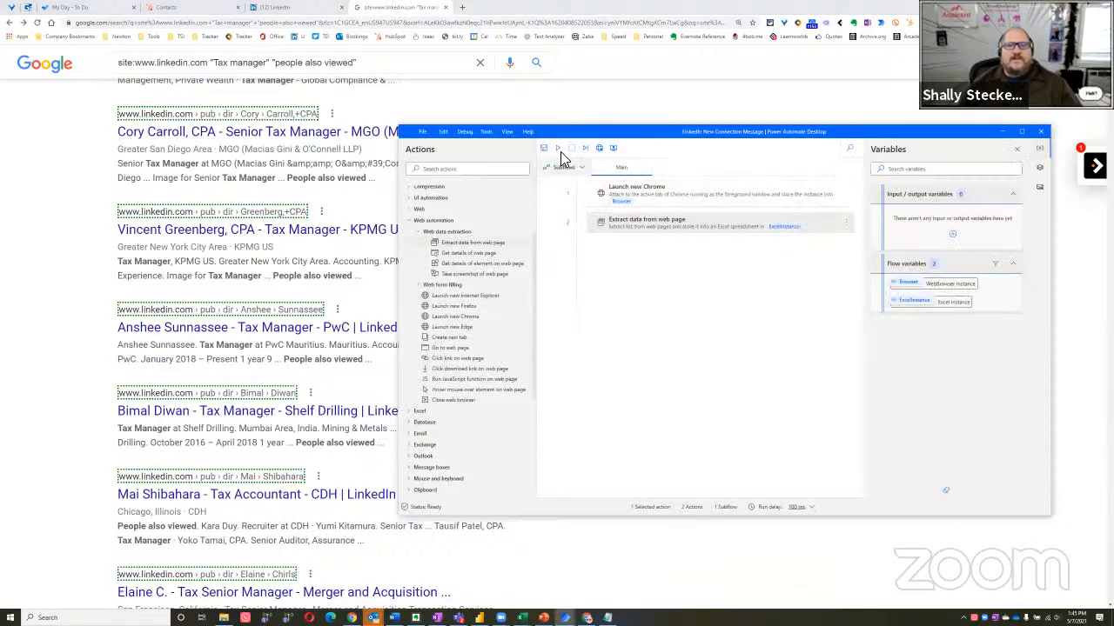
{"action": "left_click", "coordinate": [558, 114]}
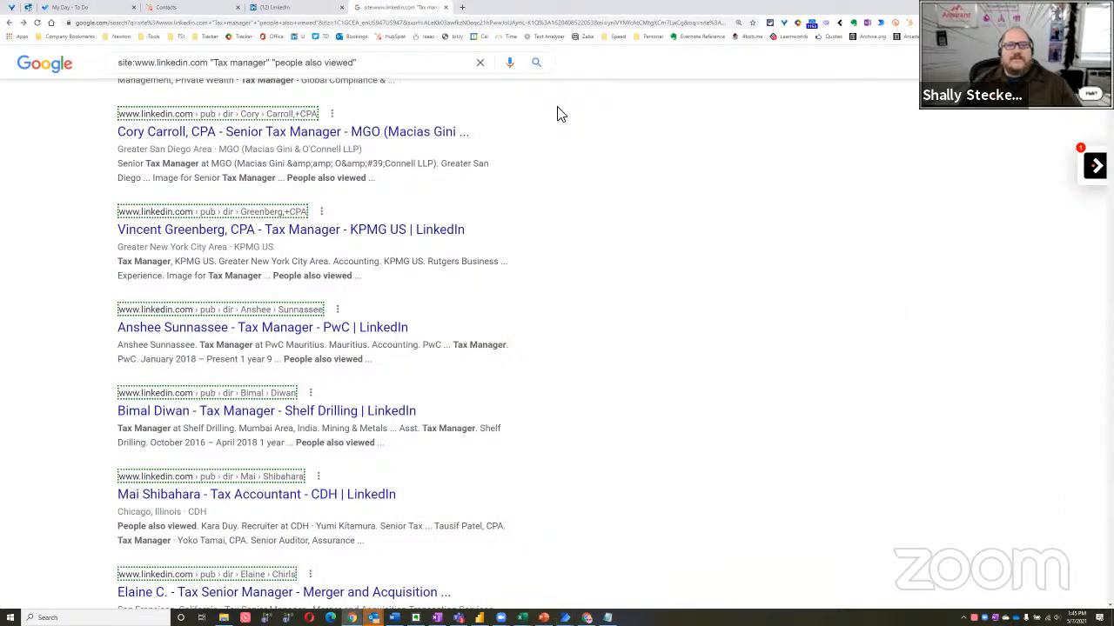
{"action": "key", "text": "alt+Tab"}
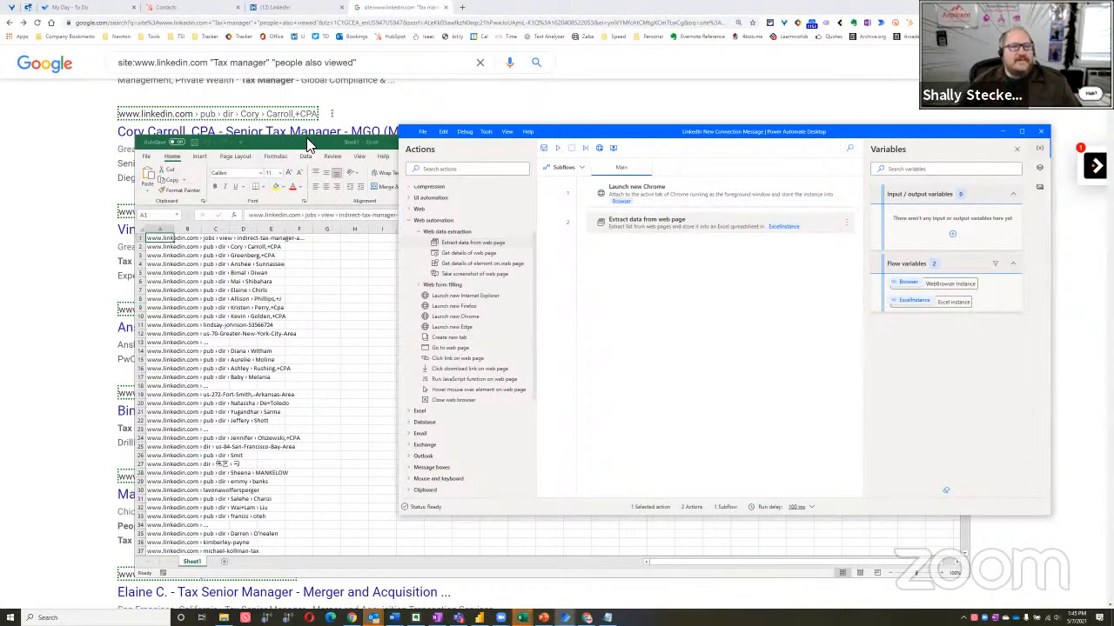
Maximize the generated Excel workbook and widen column A to fit the extracted web addresses
{"action": "left_click_drag", "start_coordinate": [306, 144], "coordinate": [305, 95]}
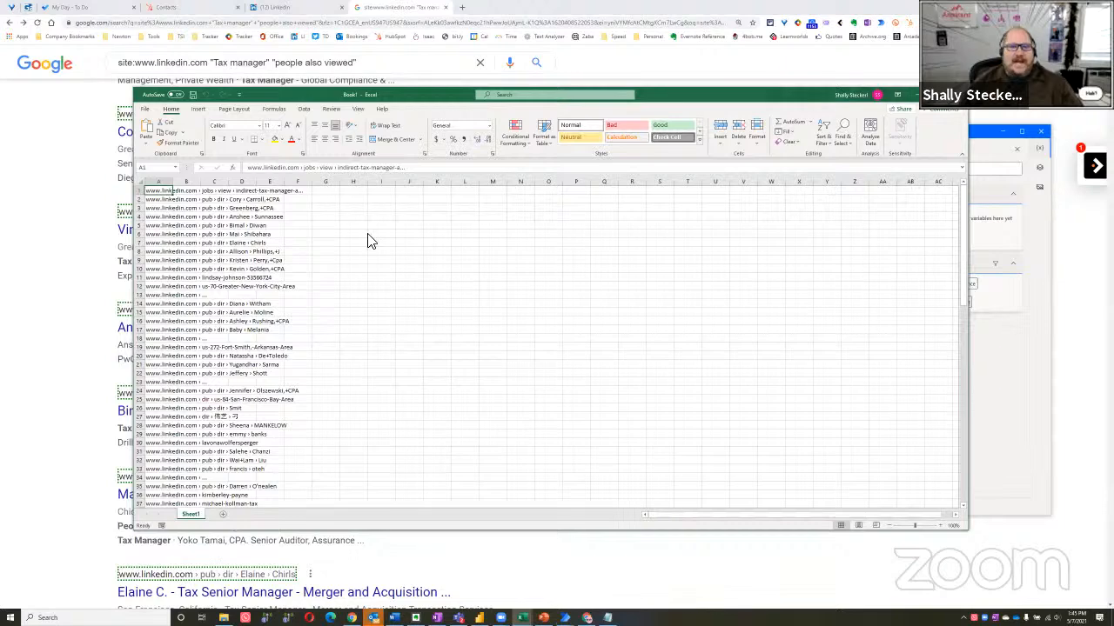
{"action": "key", "text": "super+Up"}
{"action": "scroll", "coordinate": [113, 139], "scroll_direction": "up", "scroll_amount": 5}
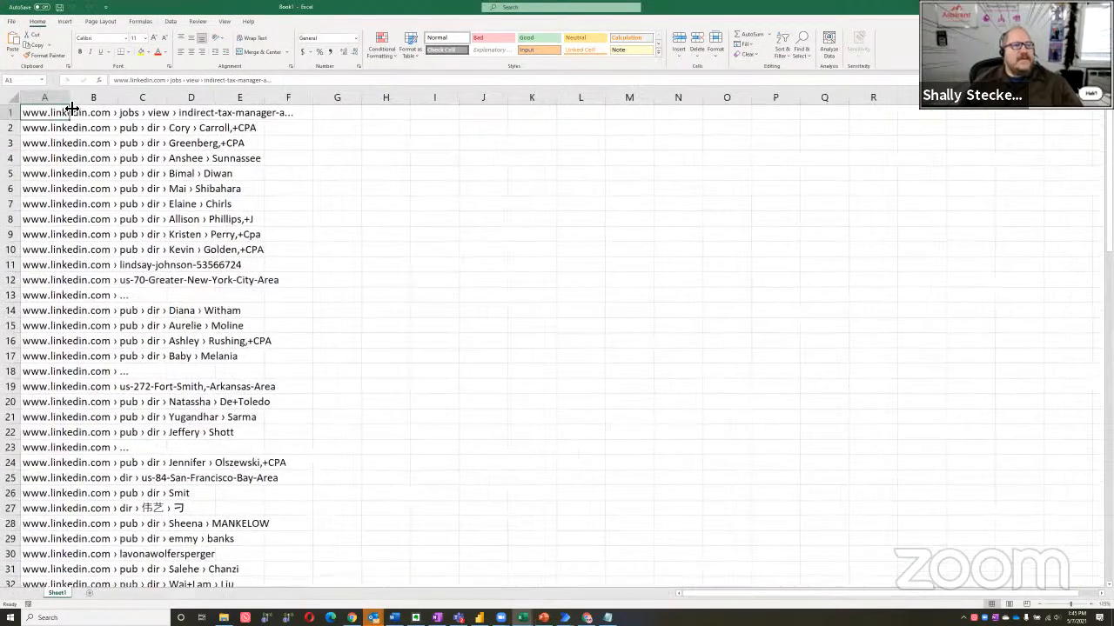
{"action": "left_click_drag", "start_coordinate": [70, 108], "coordinate": [425, 137]}
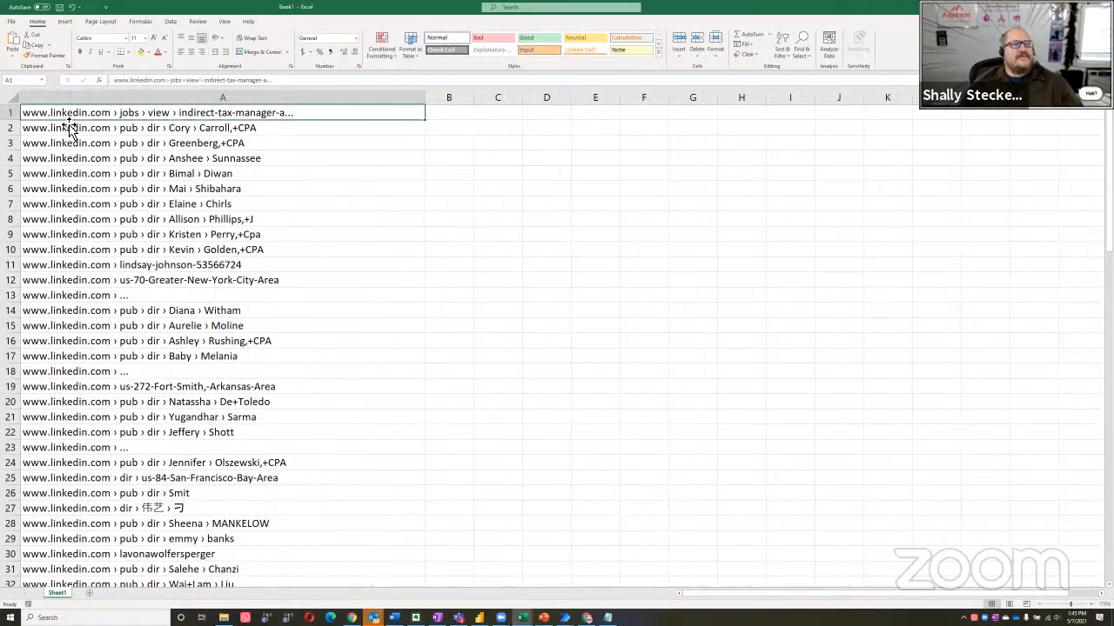
{"action": "left_click", "coordinate": [182, 130]}
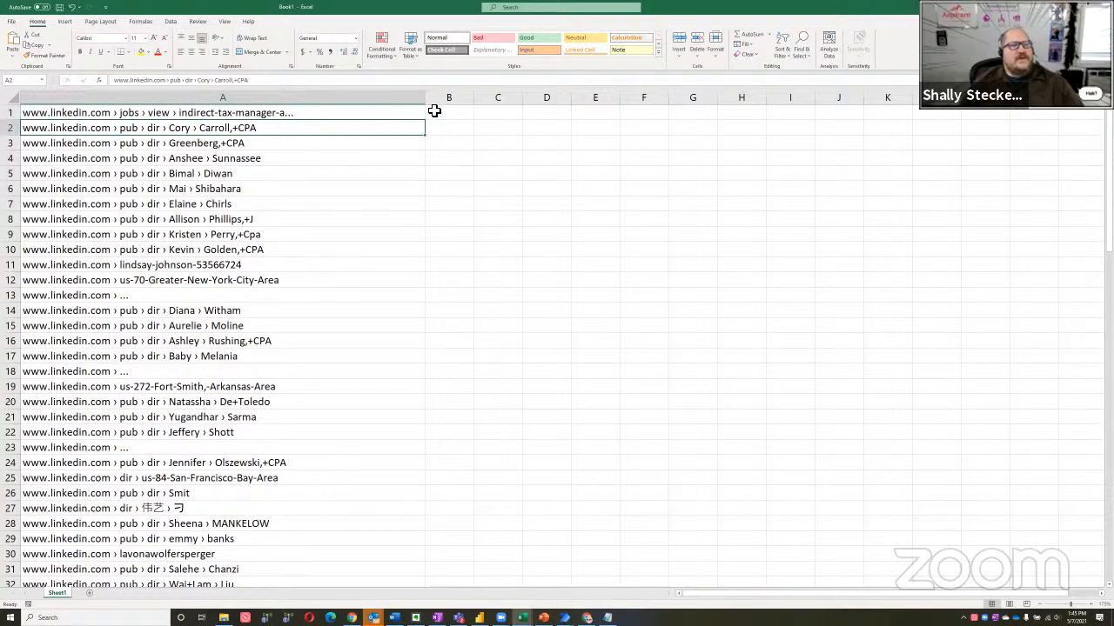
{"action": "left_click", "coordinate": [460, 118]}
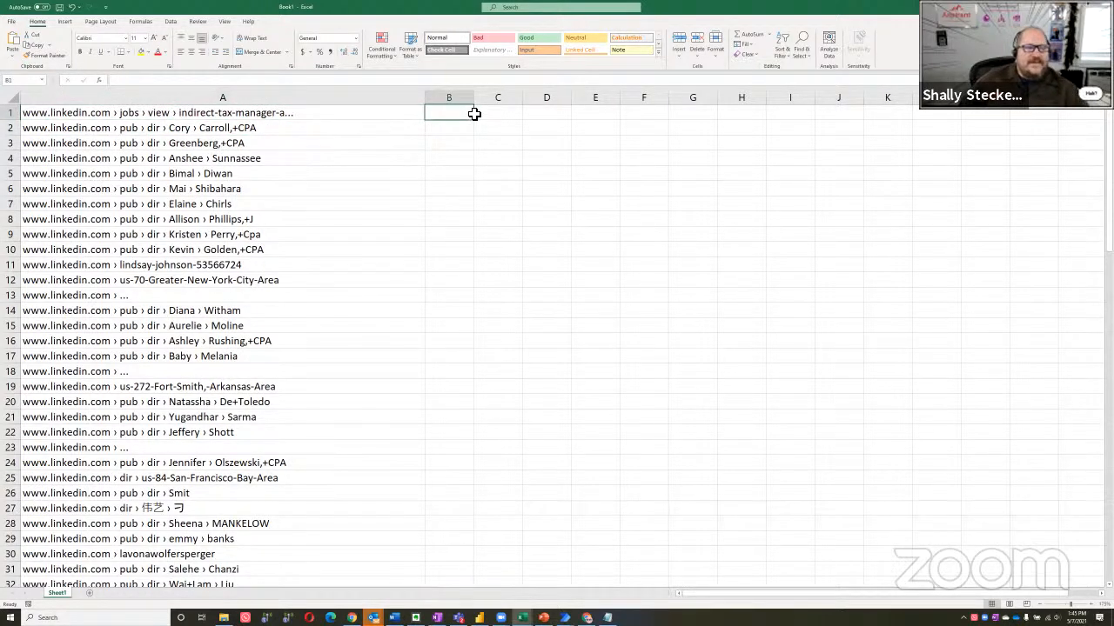
{"action": "key", "text": "Down"}
{"action": "key", "text": "Up"}
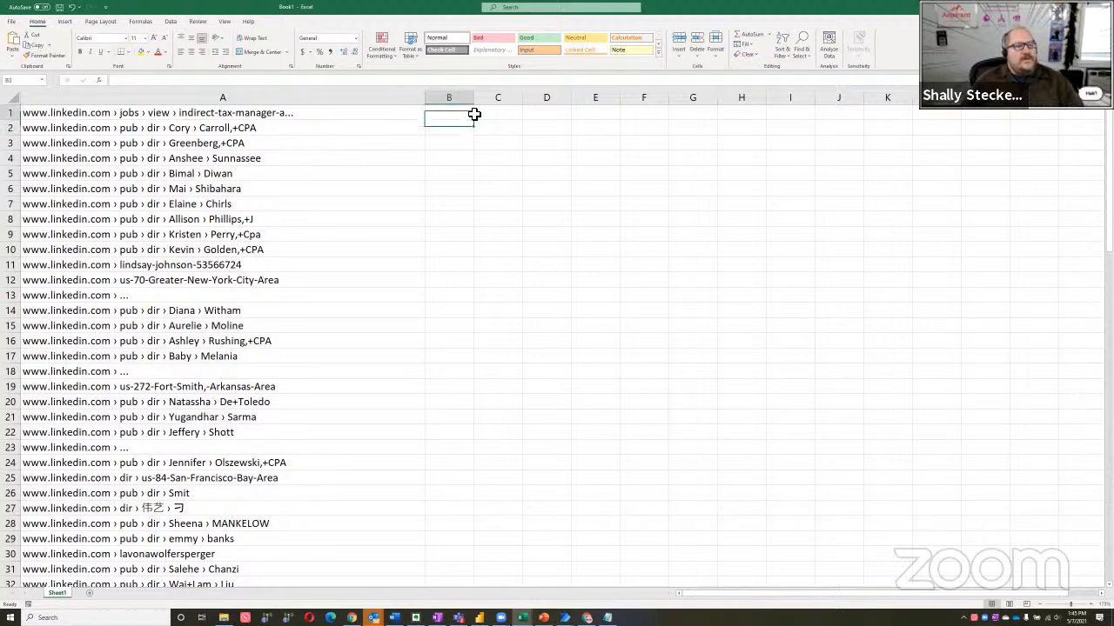
{"action": "key", "text": "Left"}
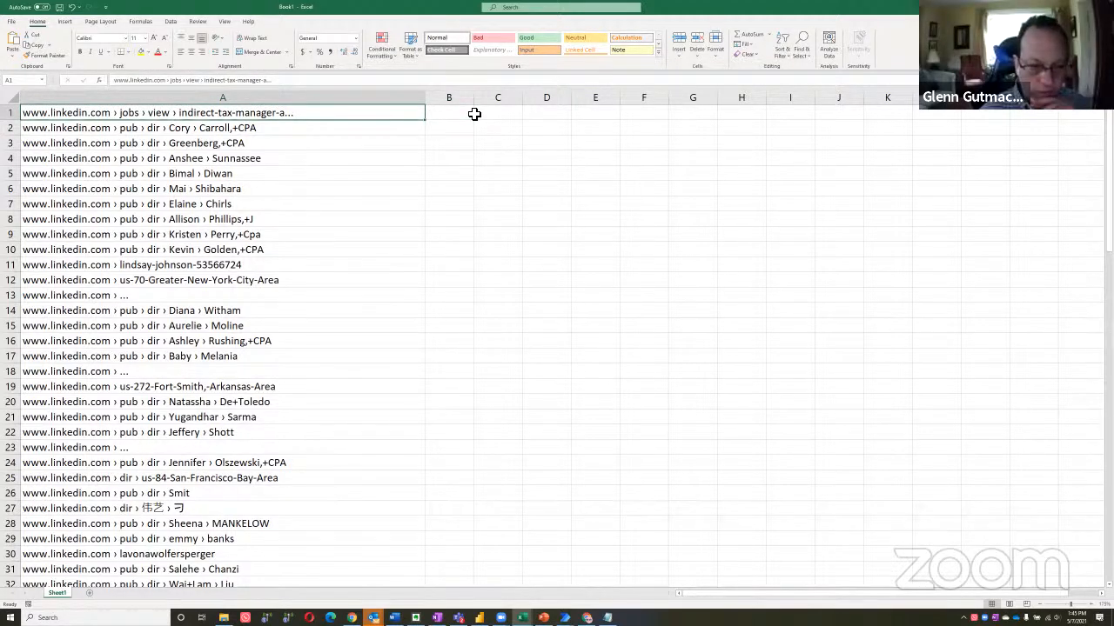
{"action": "key", "text": "Down"}
{"action": "key", "text": "Right"}
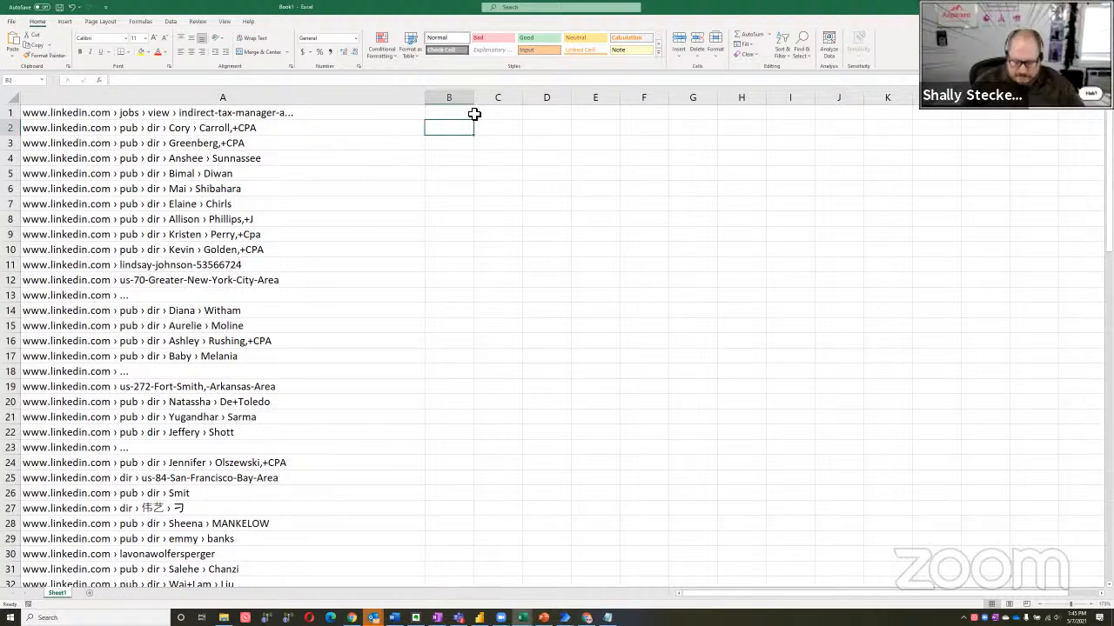
{"action": "type", "text": "=substi"}
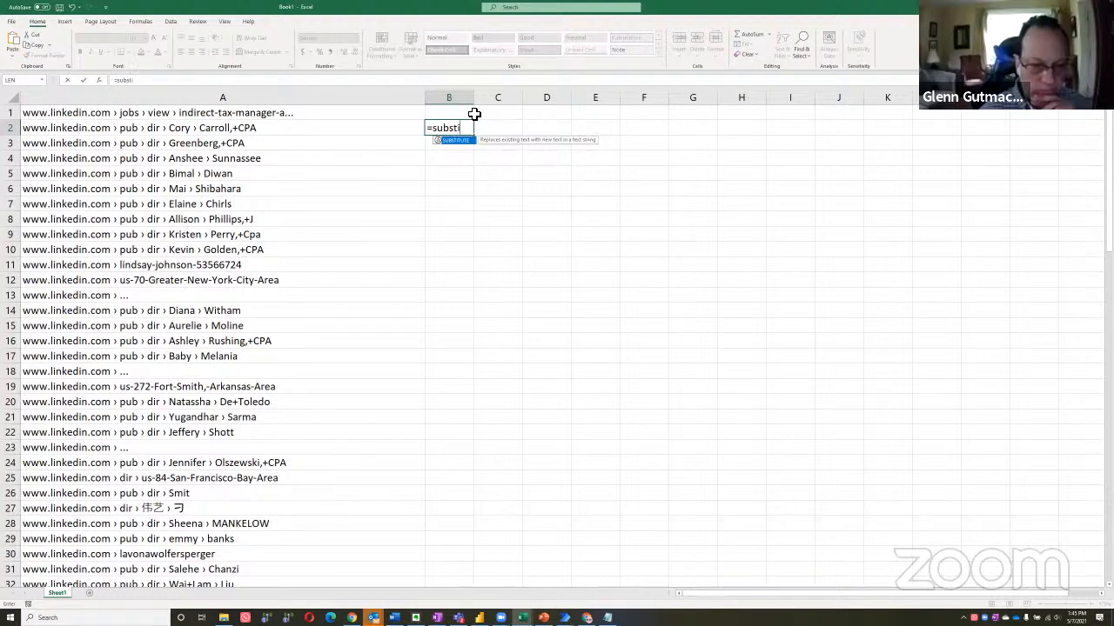
{"action": "type", "text": "tute("}
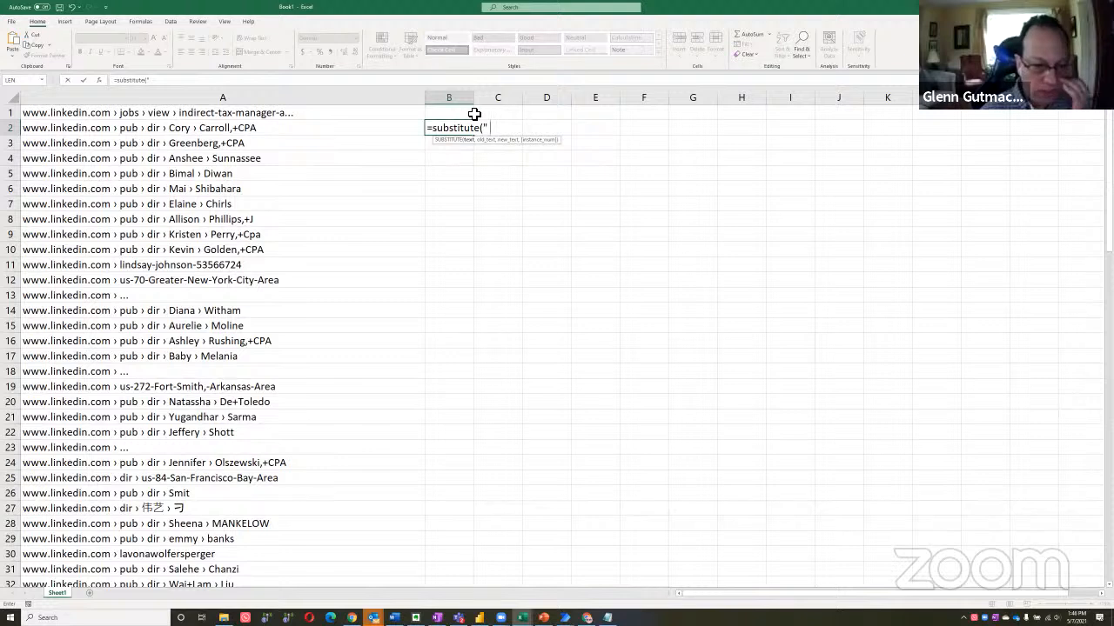
{"action": "key", "text": "Escape"}
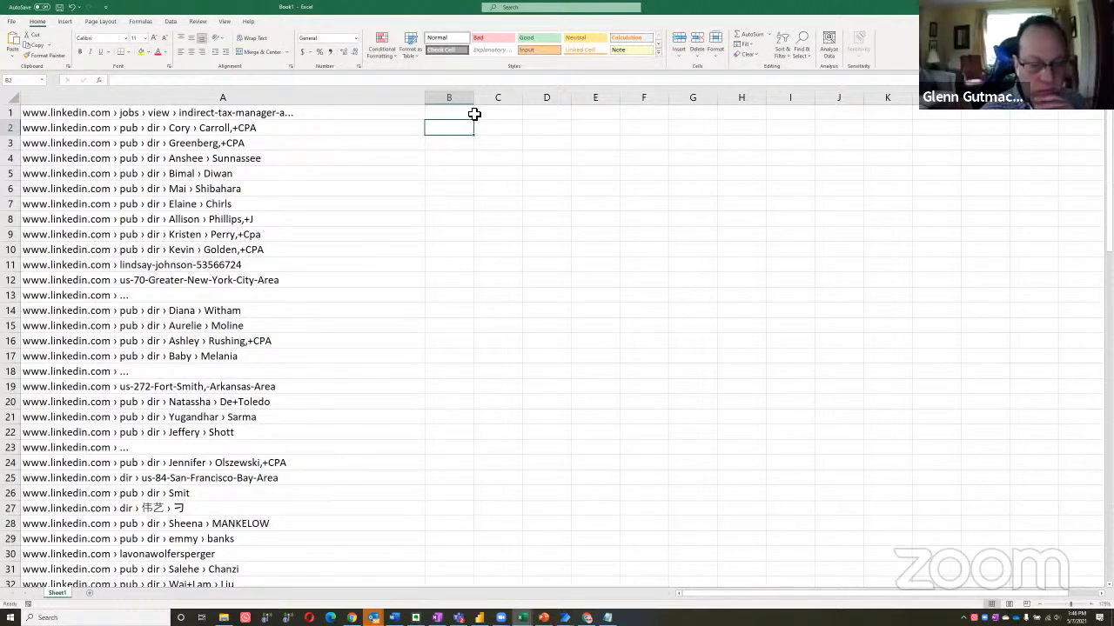
Enter the formula =SUBSTITUTE(A2," > ","/") in cell B2 to replace the address separators with slashes
{"action": "key", "text": "F2"}
{"action": "type", "text": "="}
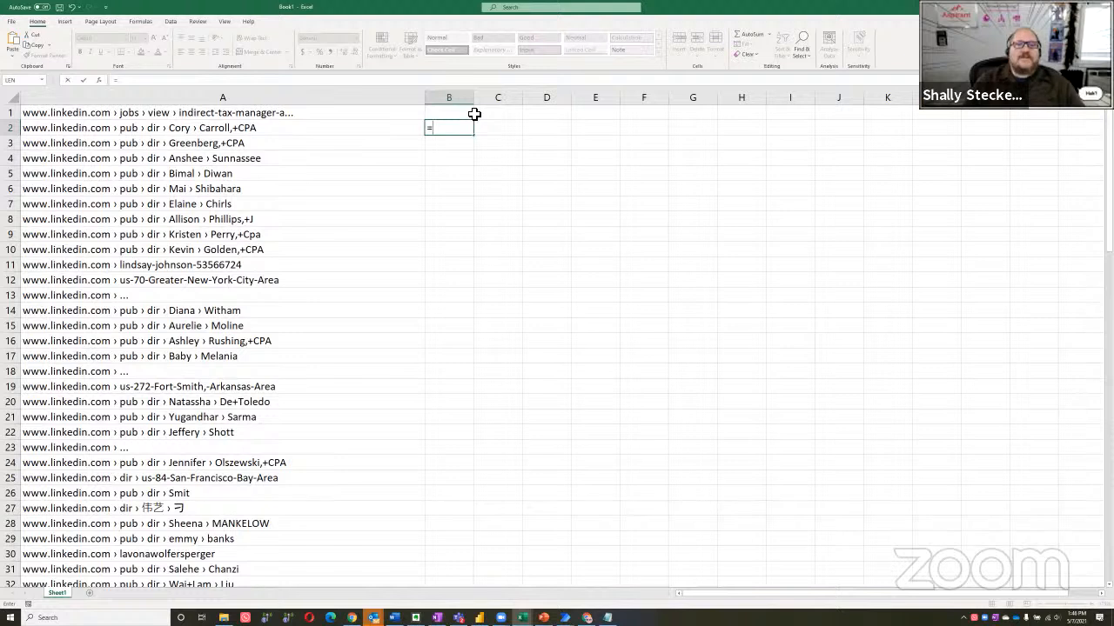
{"action": "type", "text": "subs"}
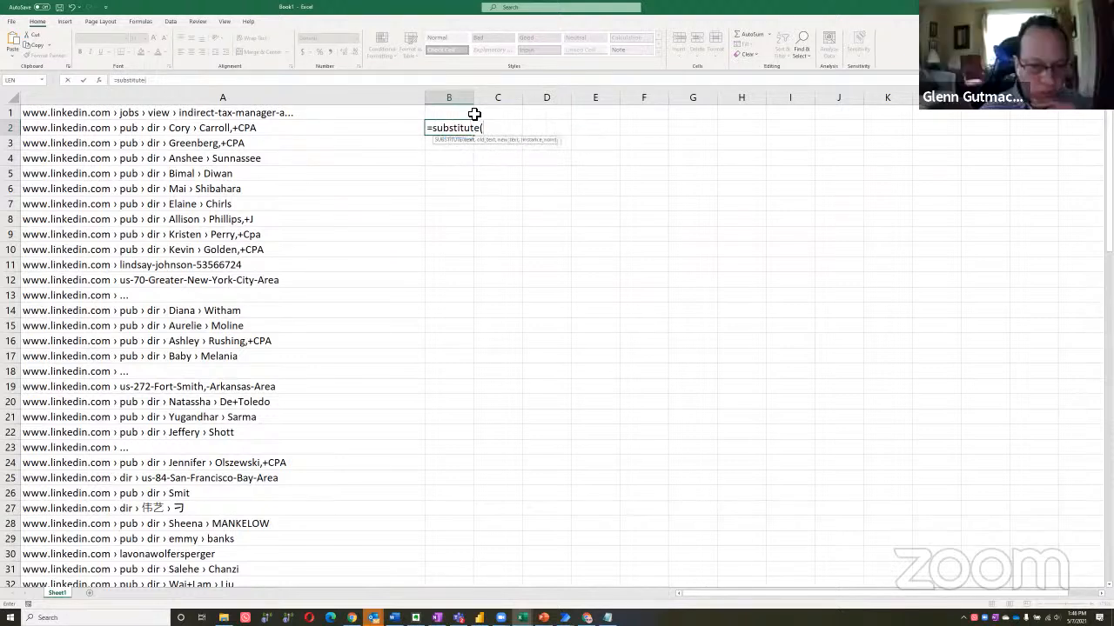
{"action": "type", "text": "titute("}
{"action": "key", "text": "Left"}
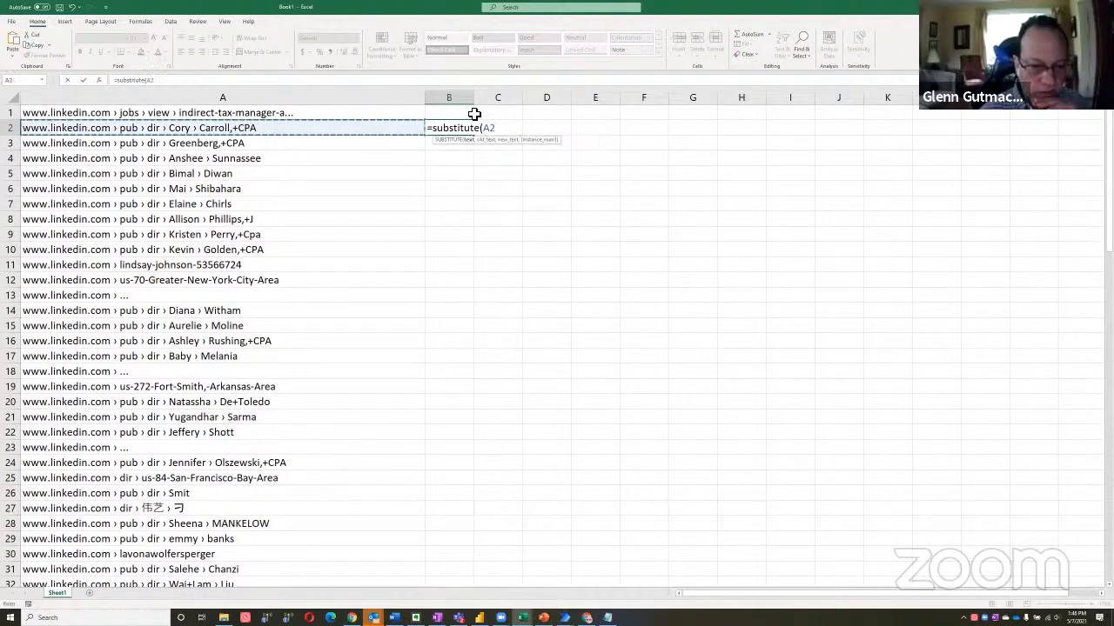
{"action": "type", "text": ","}
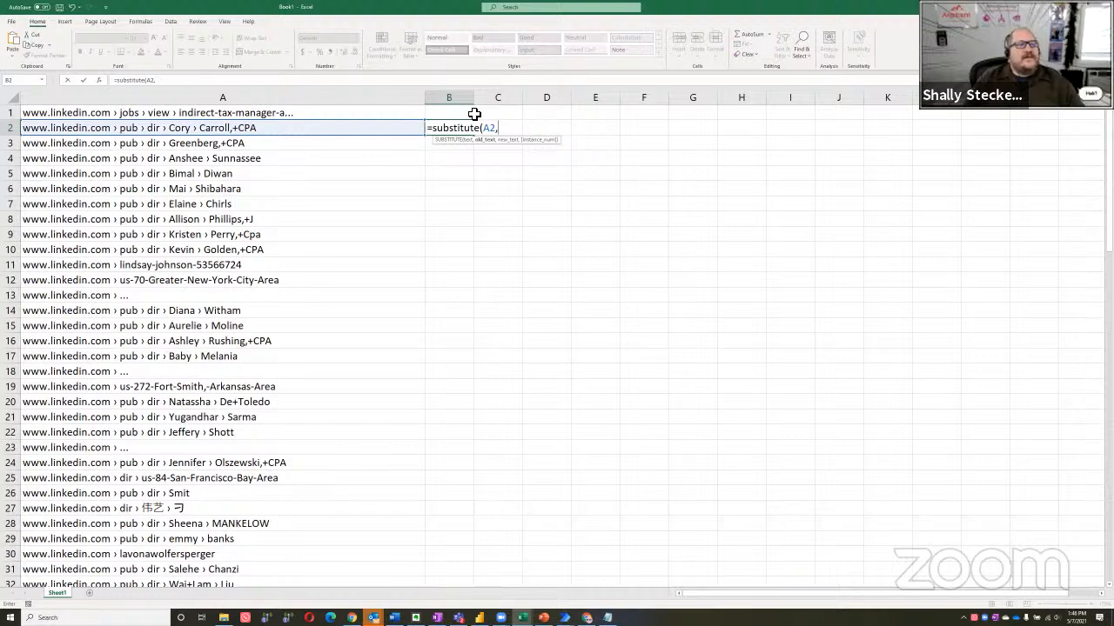
{"action": "type", "text": "\""}
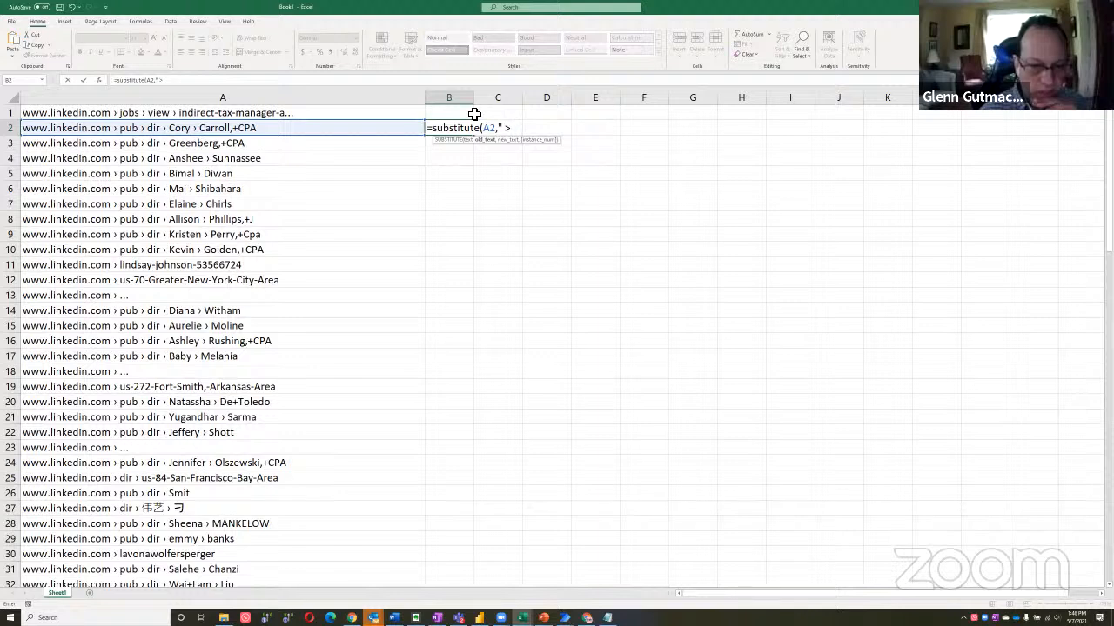
{"action": "type", "text": "> \""}
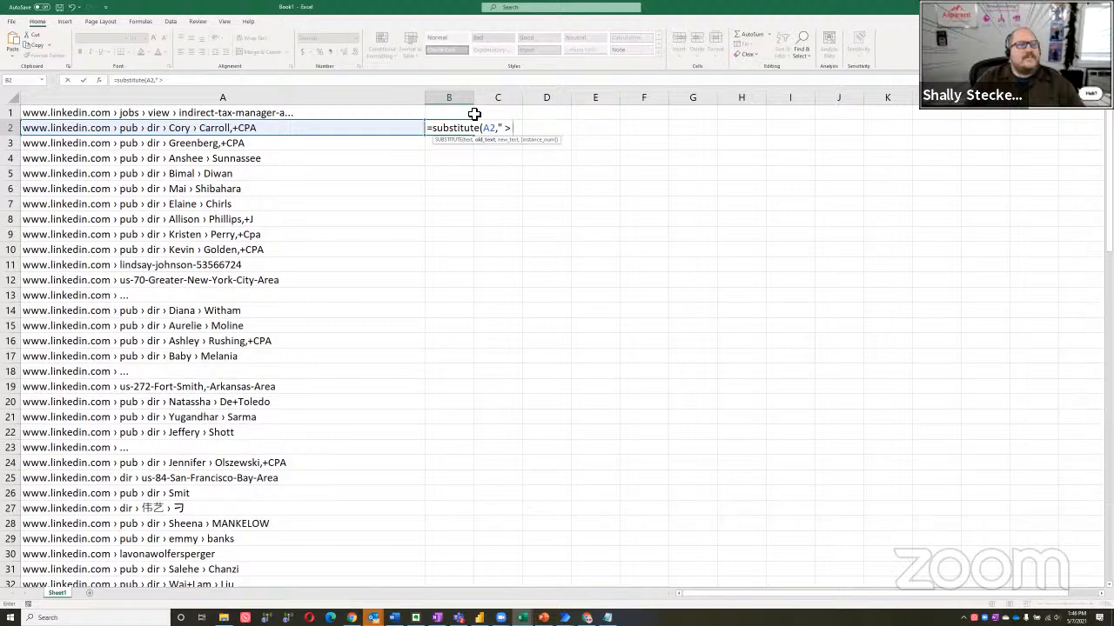
{"action": "type", "text": "pu"}
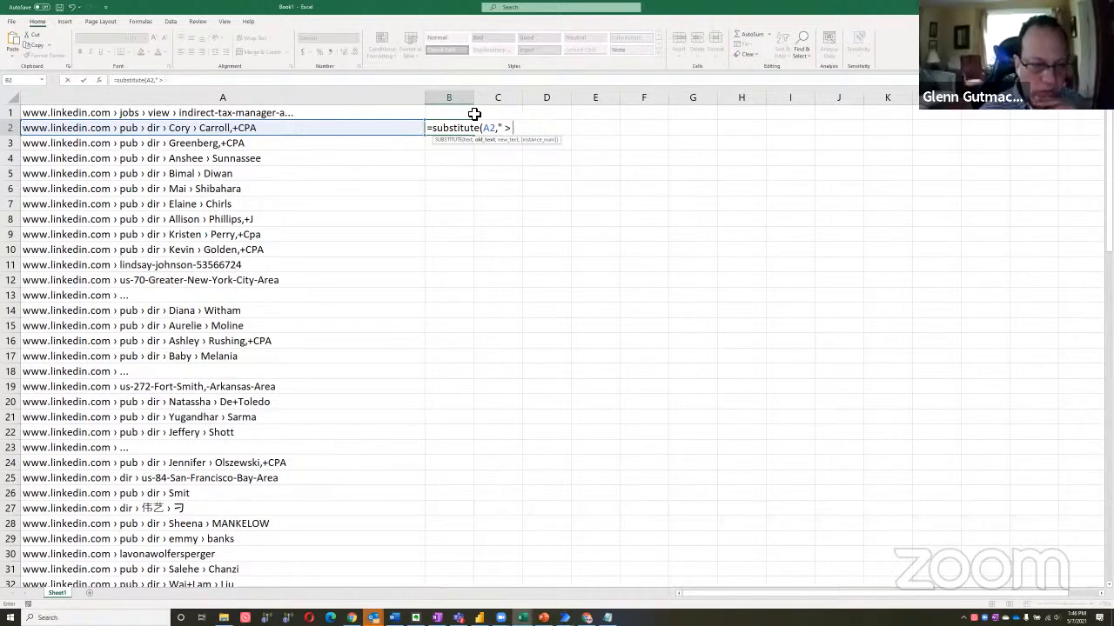
{"action": "type", "text": "\","}
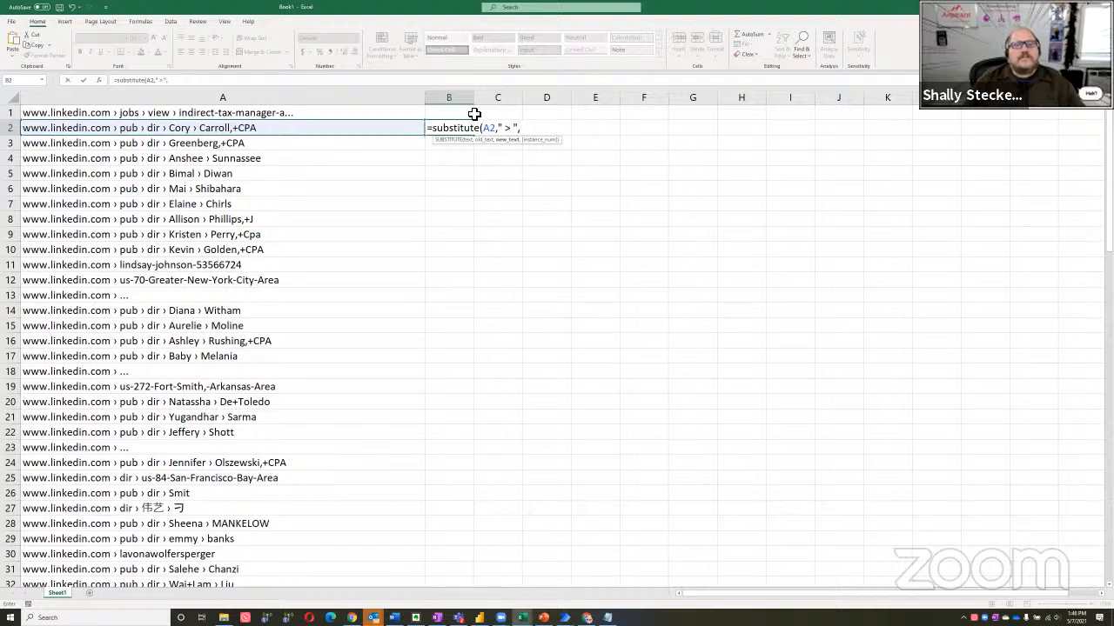
{"action": "type", "text": "\"/"}
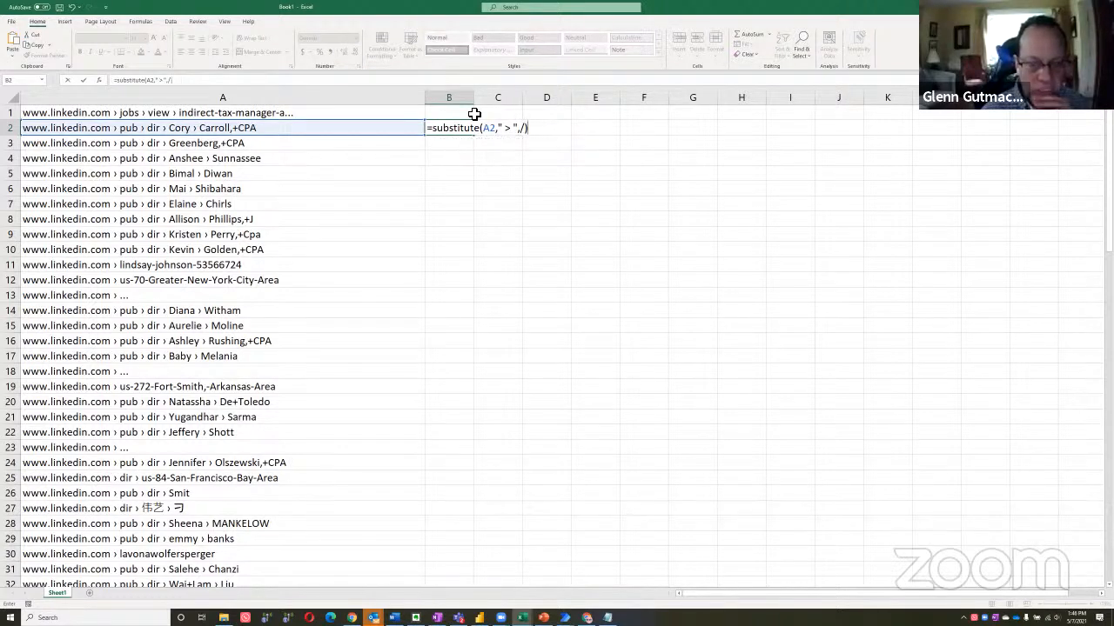
{"action": "key", "text": "BackSpace"}
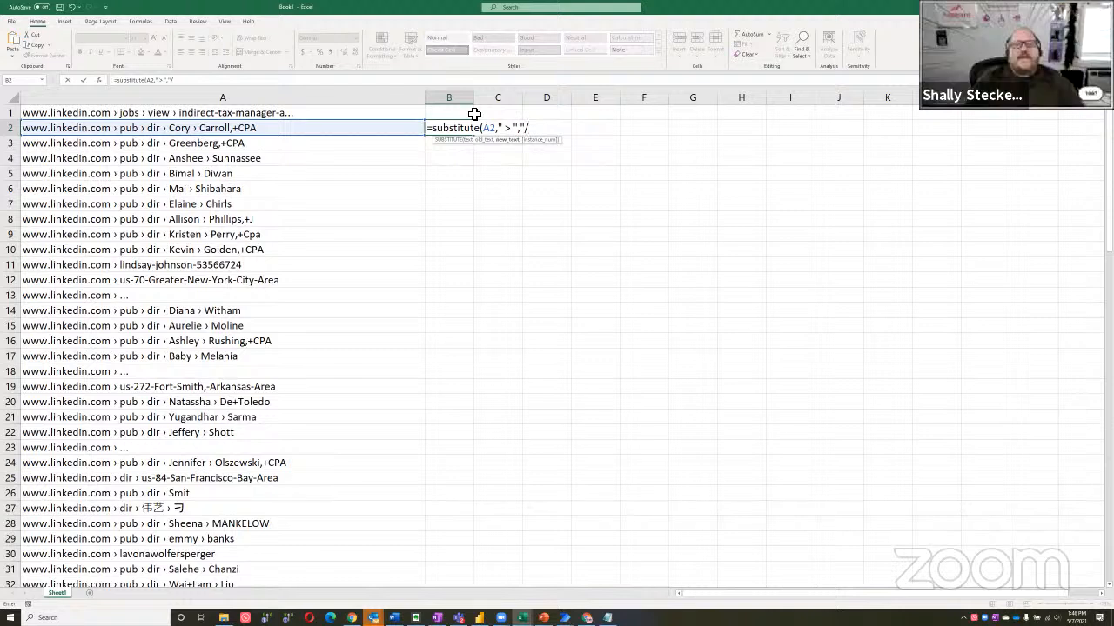
{"action": "type", "text": ")"}
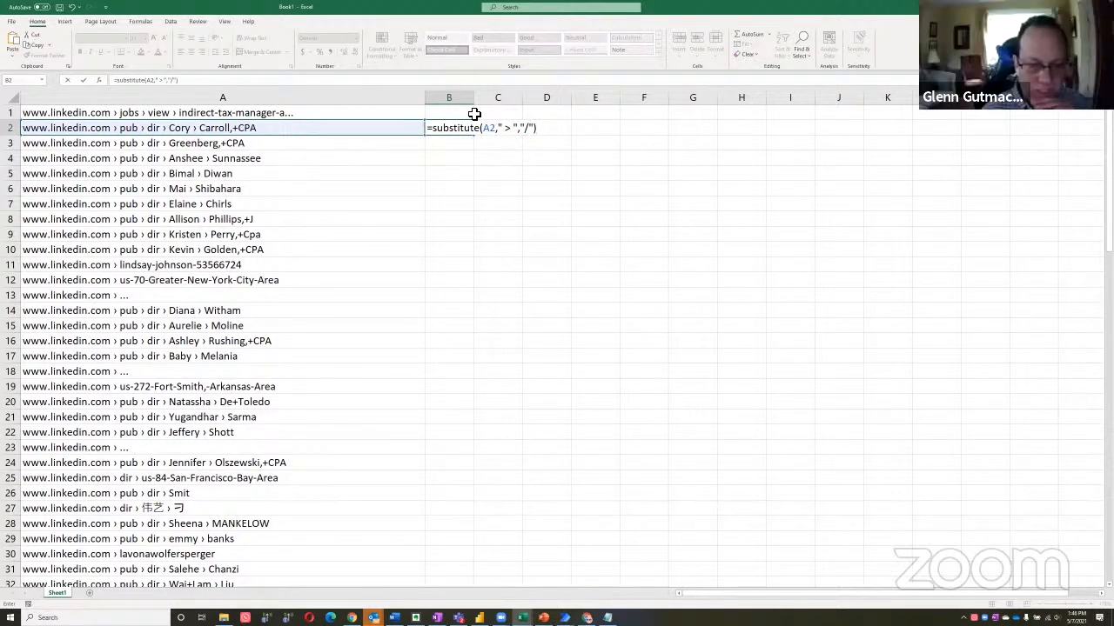
{"action": "key", "text": "Return"}
{"action": "key", "text": "Up"}
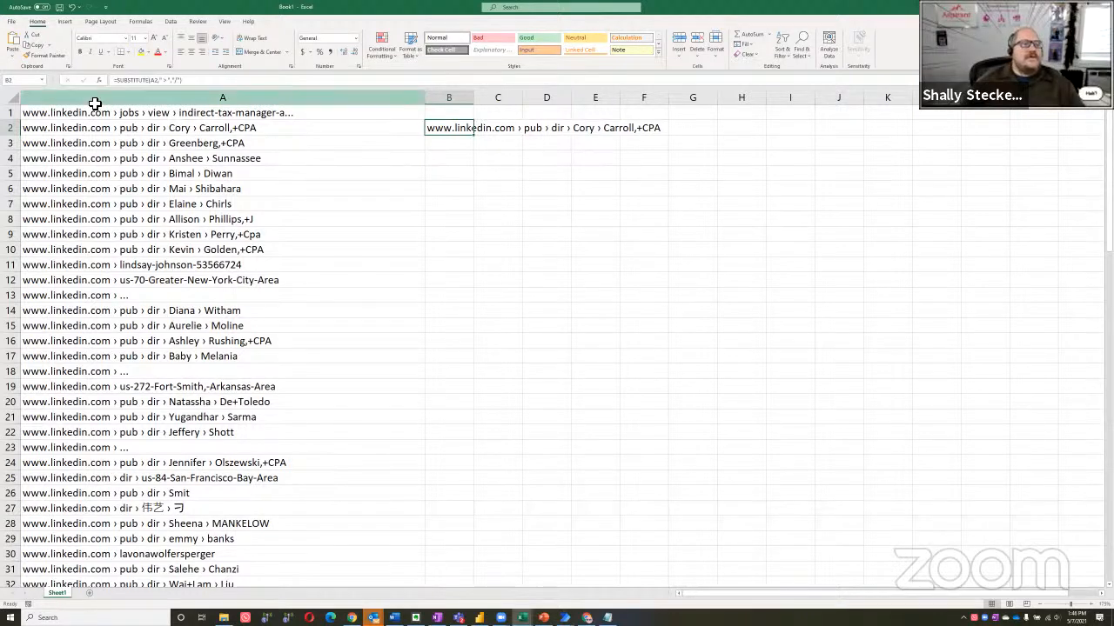
Correct the formula in cell B2 to =SUBSTITUTE(A2," › ","/"), using the exact separator character found in cell A2
{"action": "left_click", "coordinate": [81, 131]}
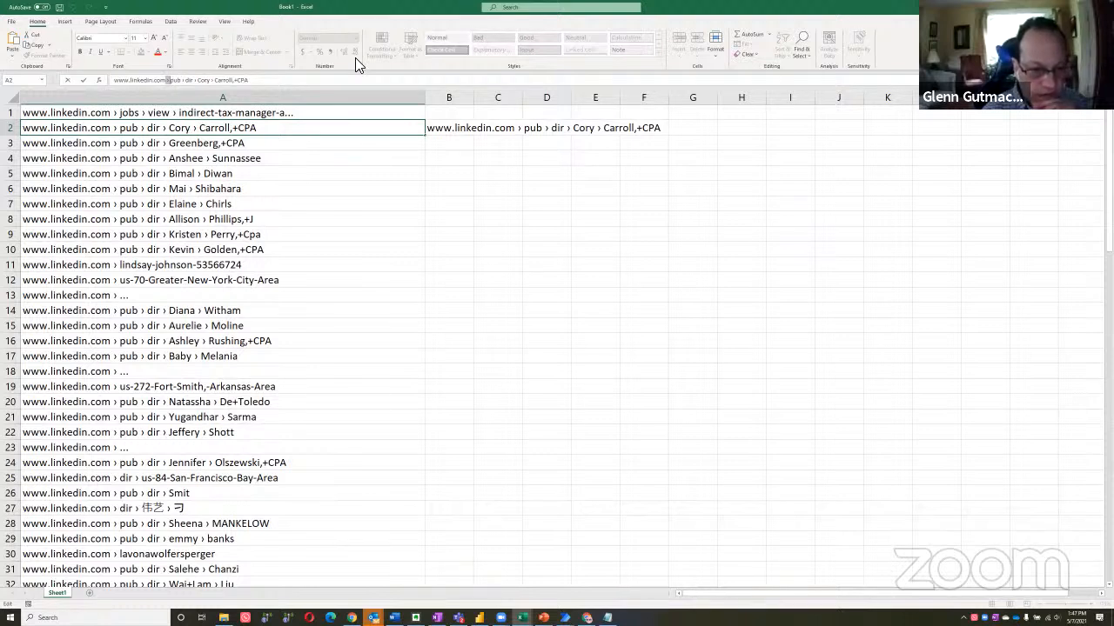
{"action": "key", "text": "Escape"}
{"action": "key", "text": "Right"}
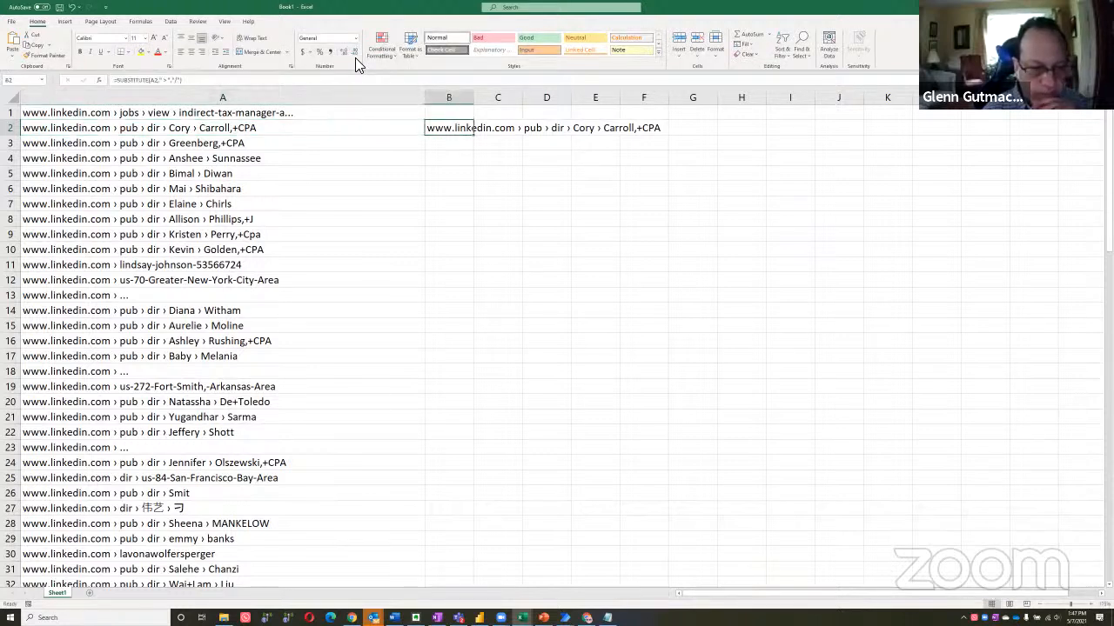
{"action": "left_click", "coordinate": [169, 81]}
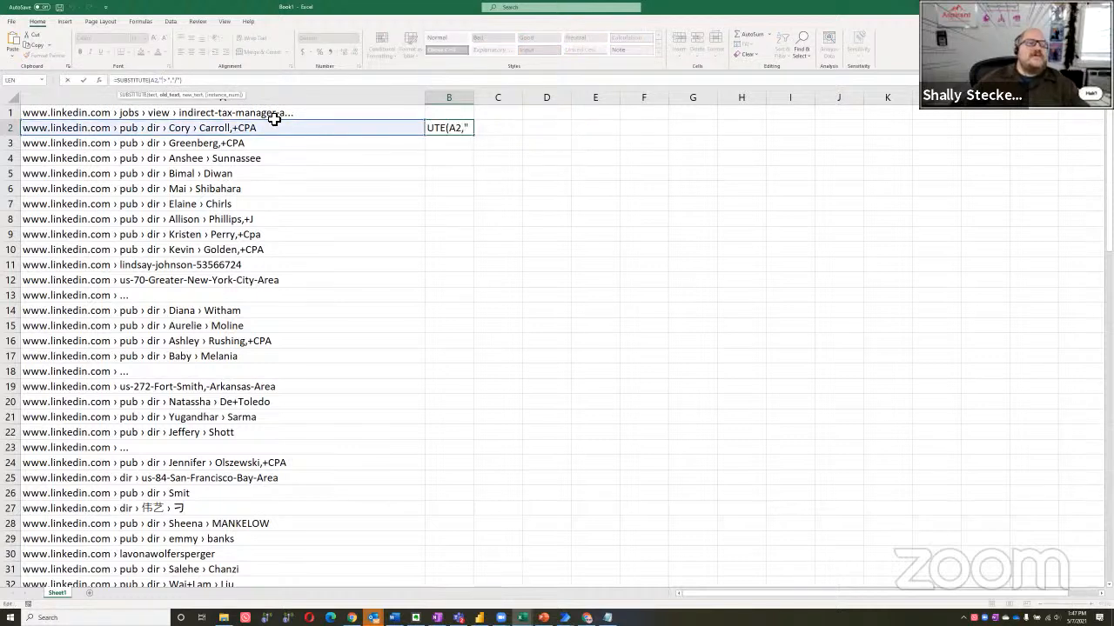
{"action": "key", "text": "BackSpace"}
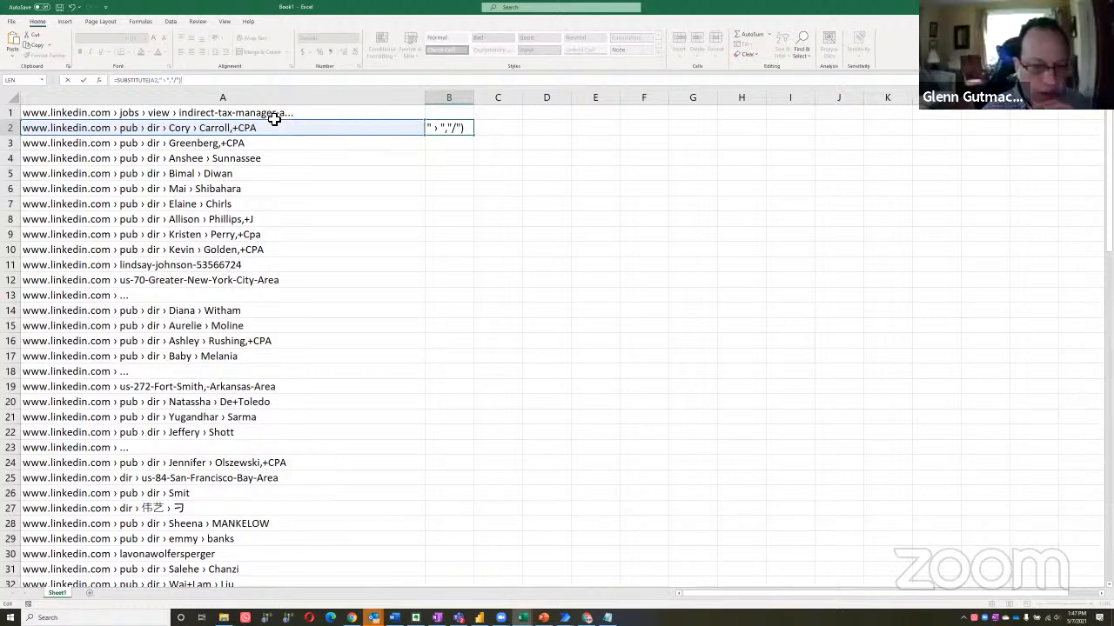
{"action": "key", "text": "Return"}
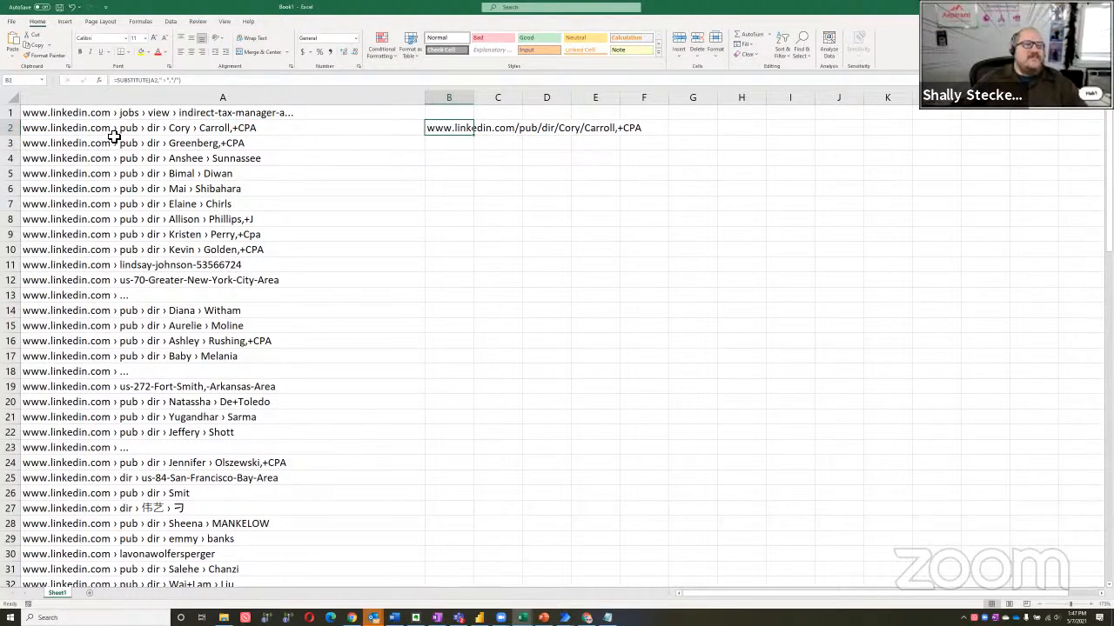
{"action": "scroll", "coordinate": [117, 144], "scroll_direction": "up", "scroll_amount": 1}
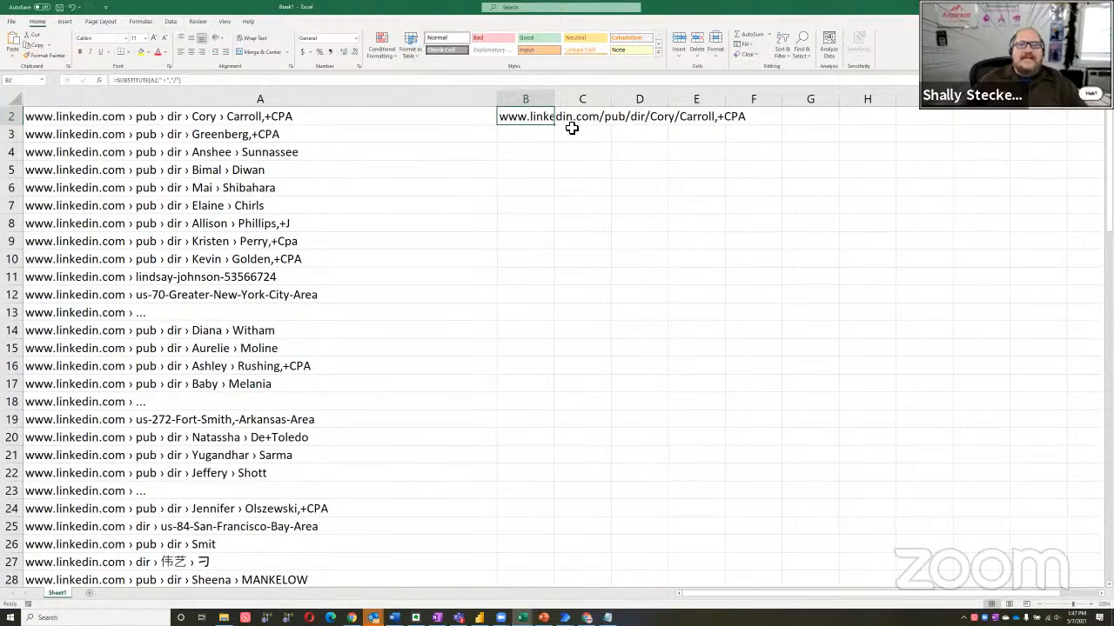
{"action": "scroll", "coordinate": [679, 151], "scroll_direction": "up", "scroll_amount": 1}
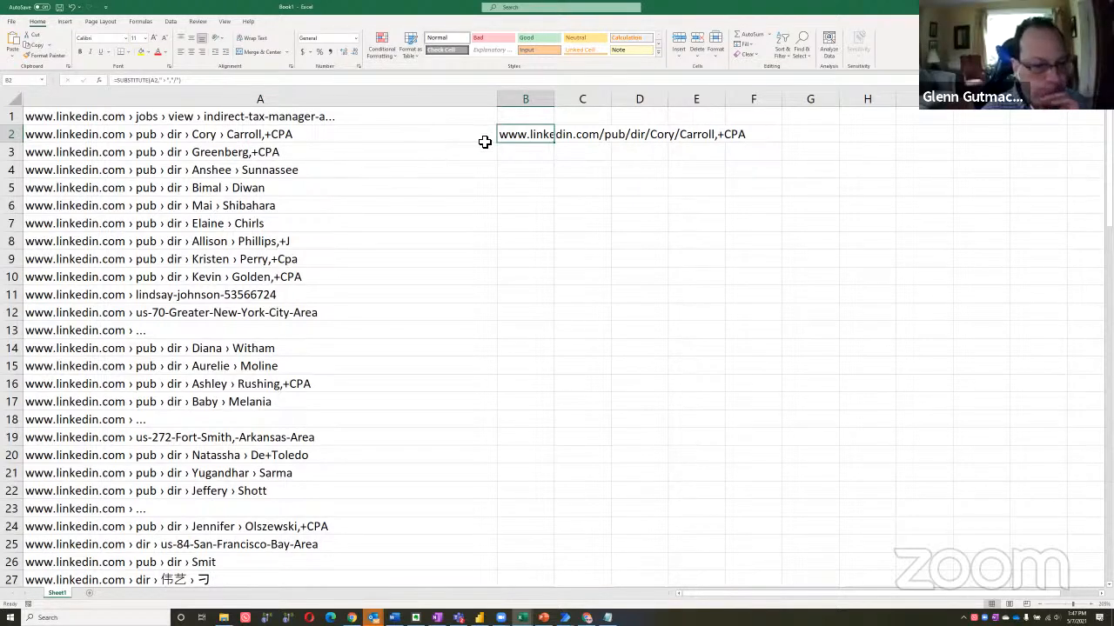
Test the converted address from cell B2 by opening it in the browser, and return to the Google results
{"action": "key", "text": "alt+Tab"}
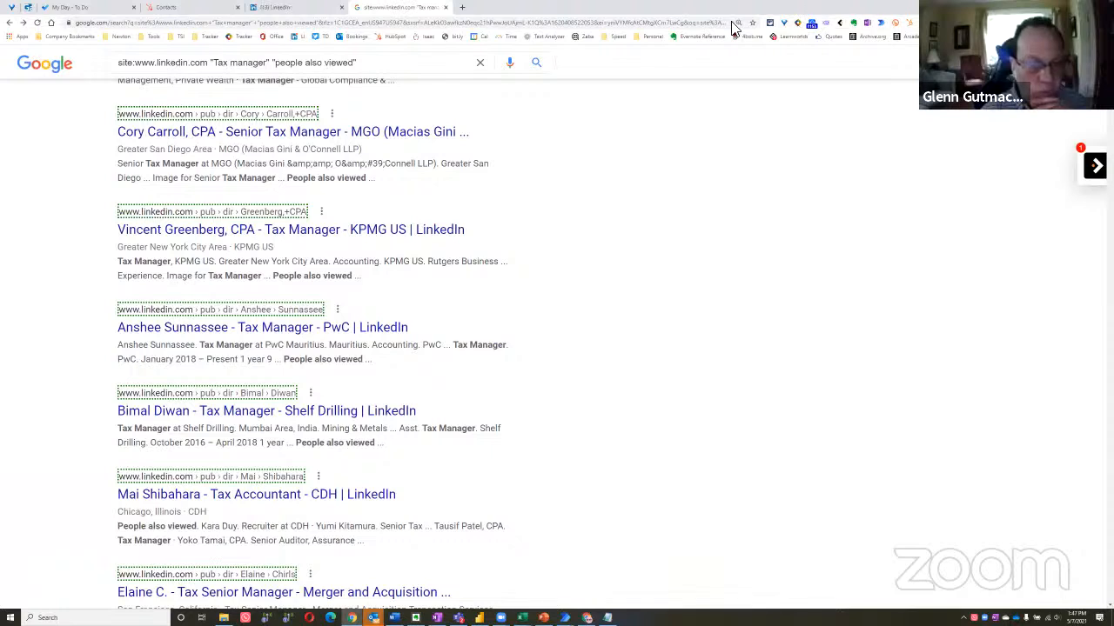
{"action": "left_click", "coordinate": [731, 26]}
{"action": "key", "text": "ctrl+v"}
{"action": "key", "text": "Return"}
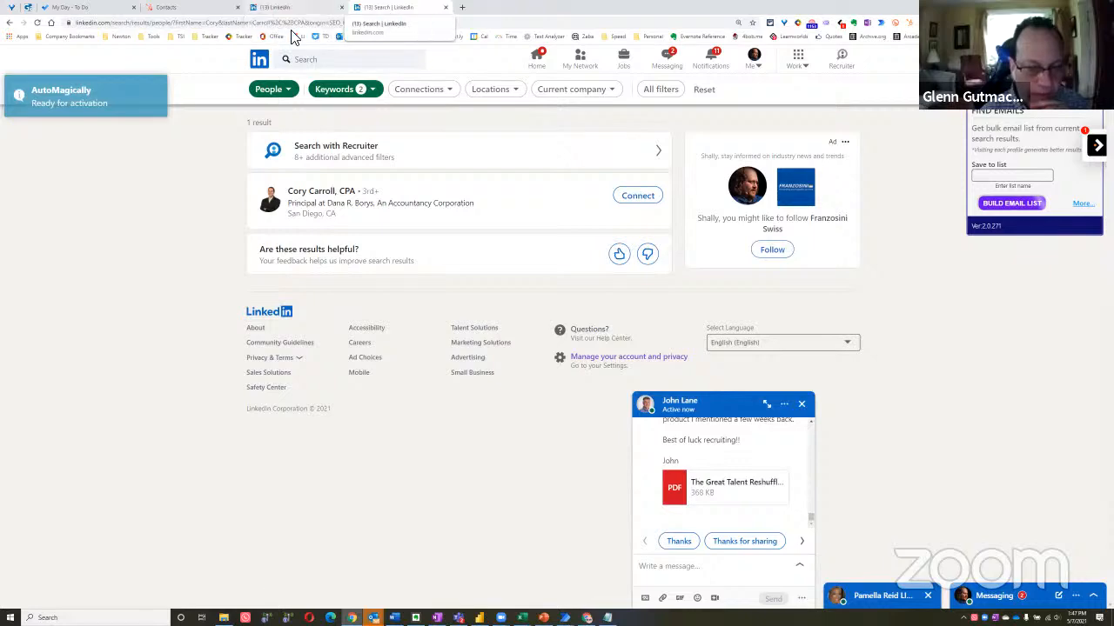
{"action": "left_click", "coordinate": [10, 24]}
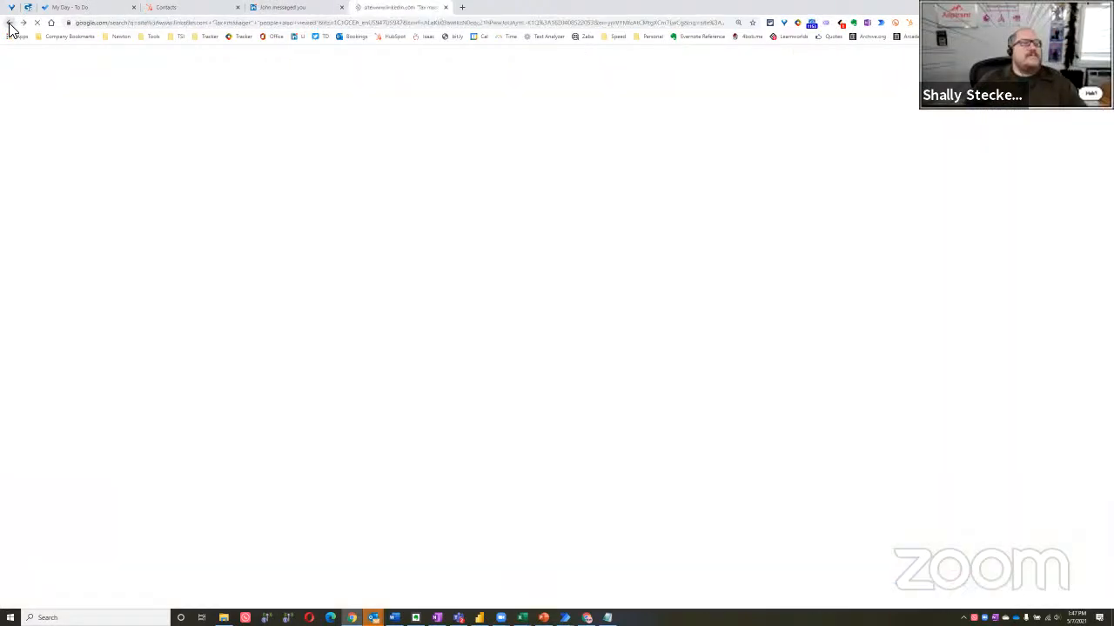
{"action": "scroll", "coordinate": [522, 417], "scroll_direction": "up", "scroll_amount": 1}
{"action": "scroll", "coordinate": [484, 409], "scroll_direction": "up", "scroll_amount": 1}
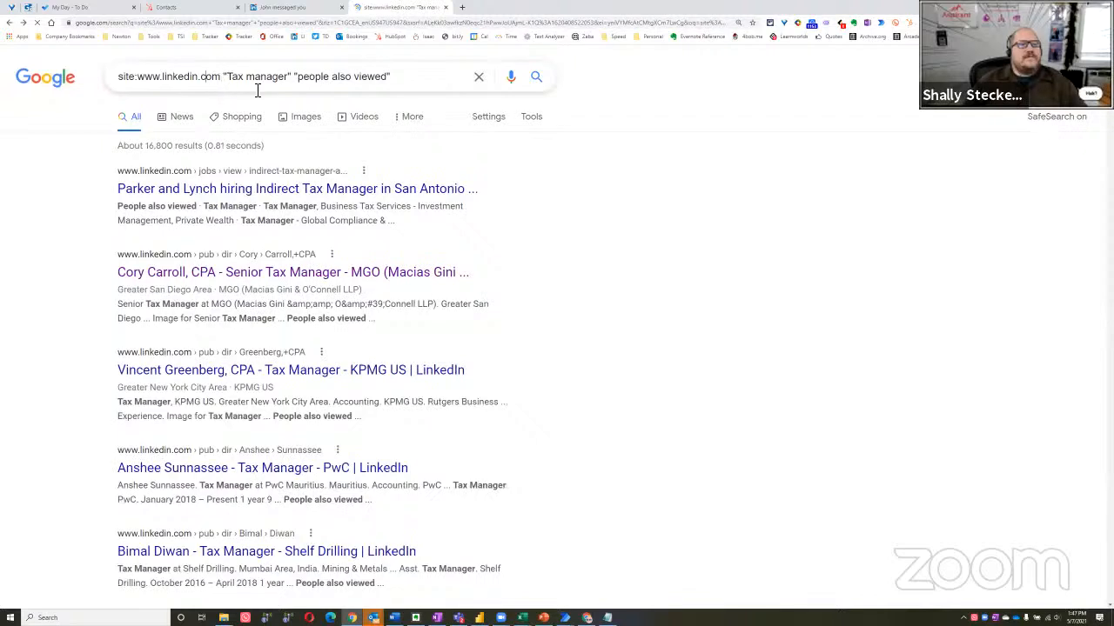
{"action": "type", "text": "/"}
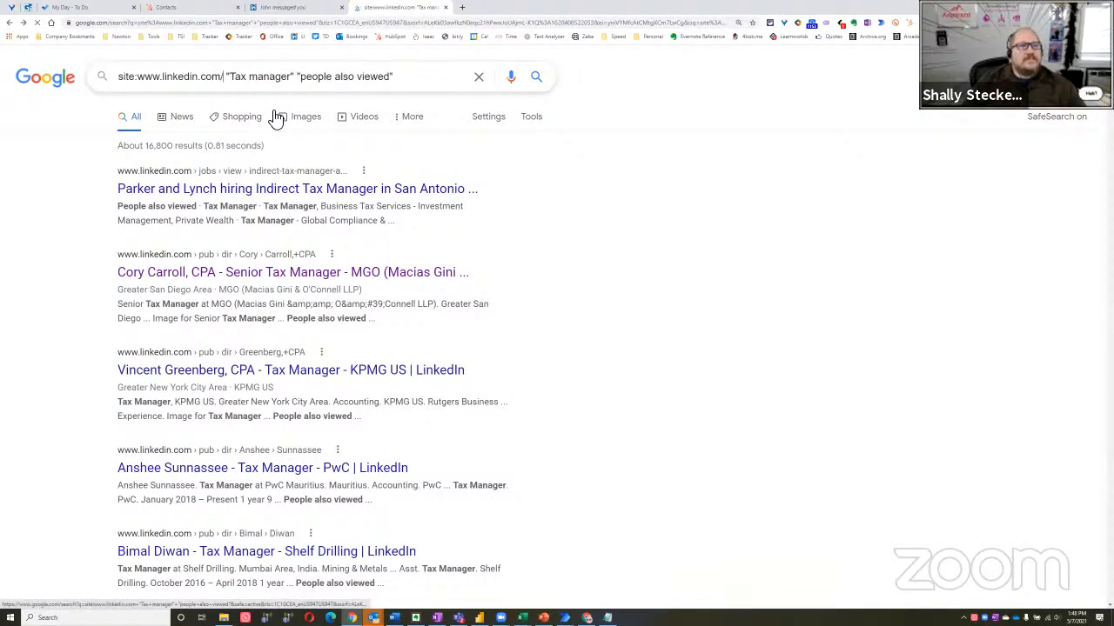
{"action": "key", "text": "BackSpace"}
{"action": "type", "text": "inurl"}
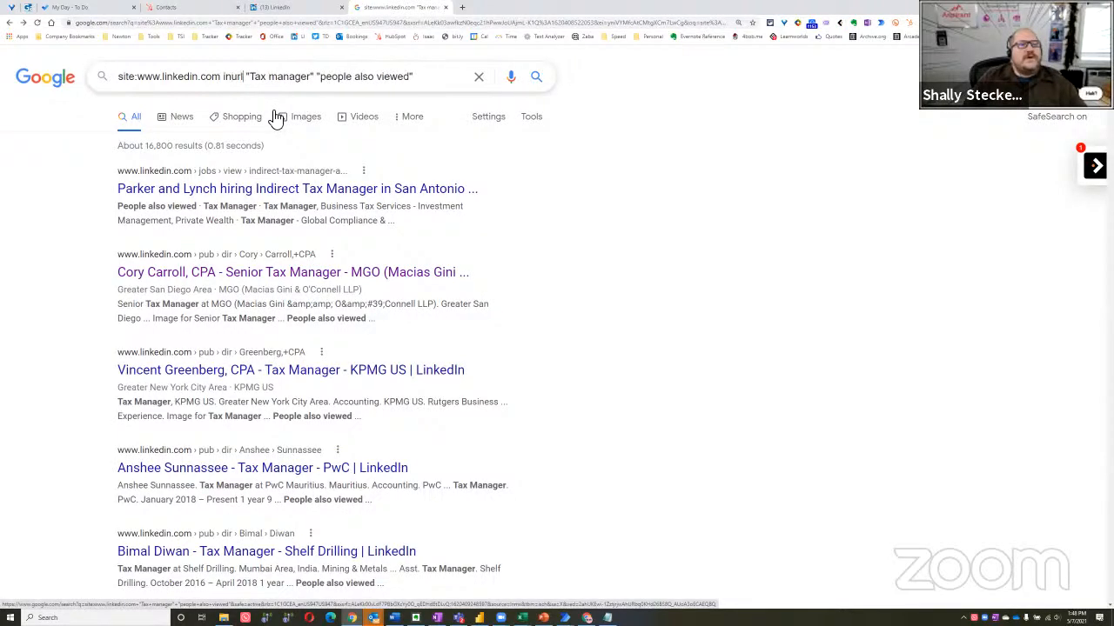
{"action": "type", "text": ":in"}
{"action": "key", "text": "Return"}
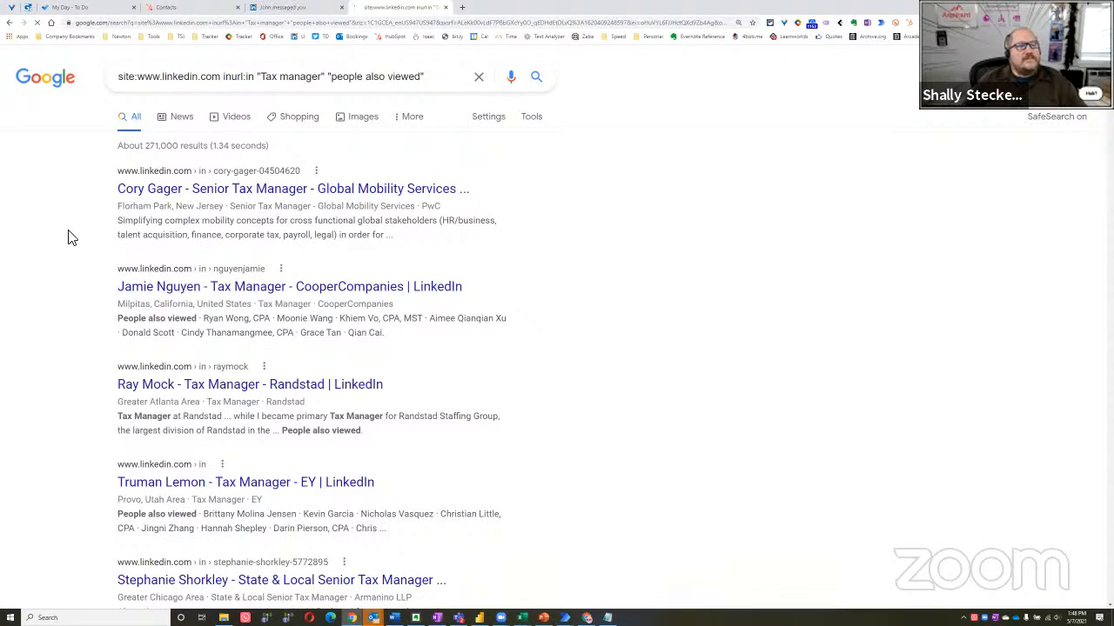
Close the Excel workbook that holds the first set of extracted addresses
{"action": "key", "text": "alt+Tab"}
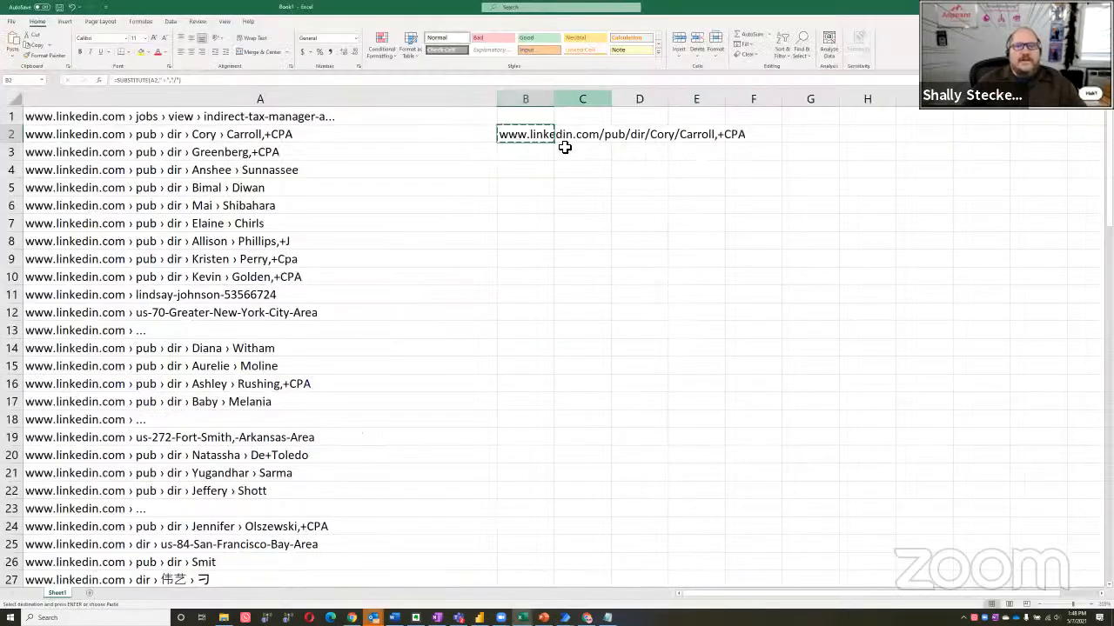
{"action": "left_click", "coordinate": [1100, 7]}
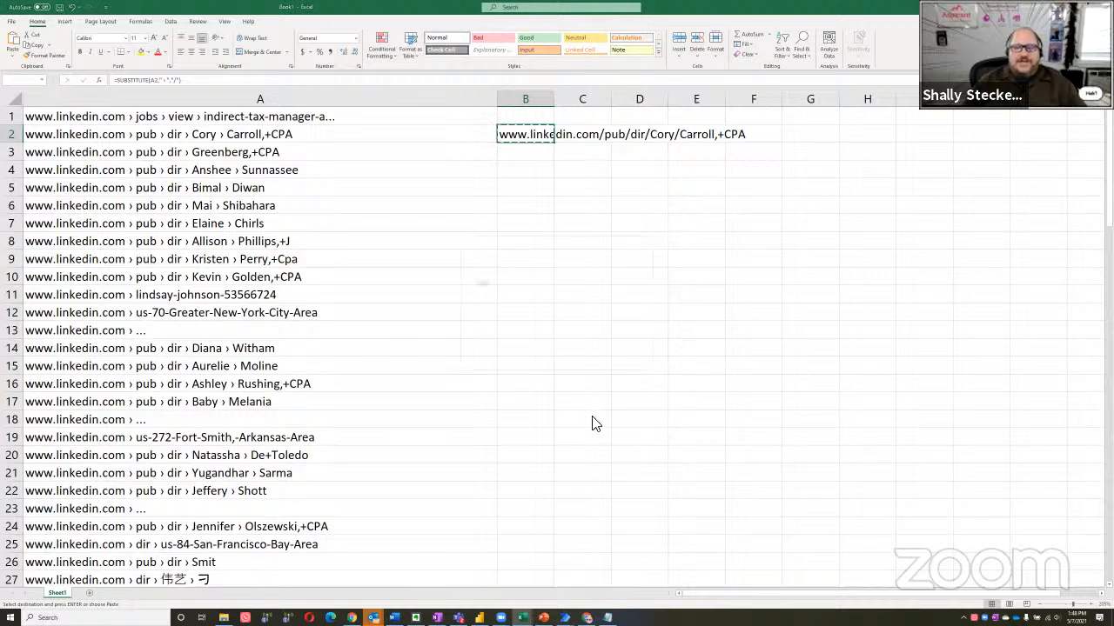
{"action": "left_click", "coordinate": [591, 359]}
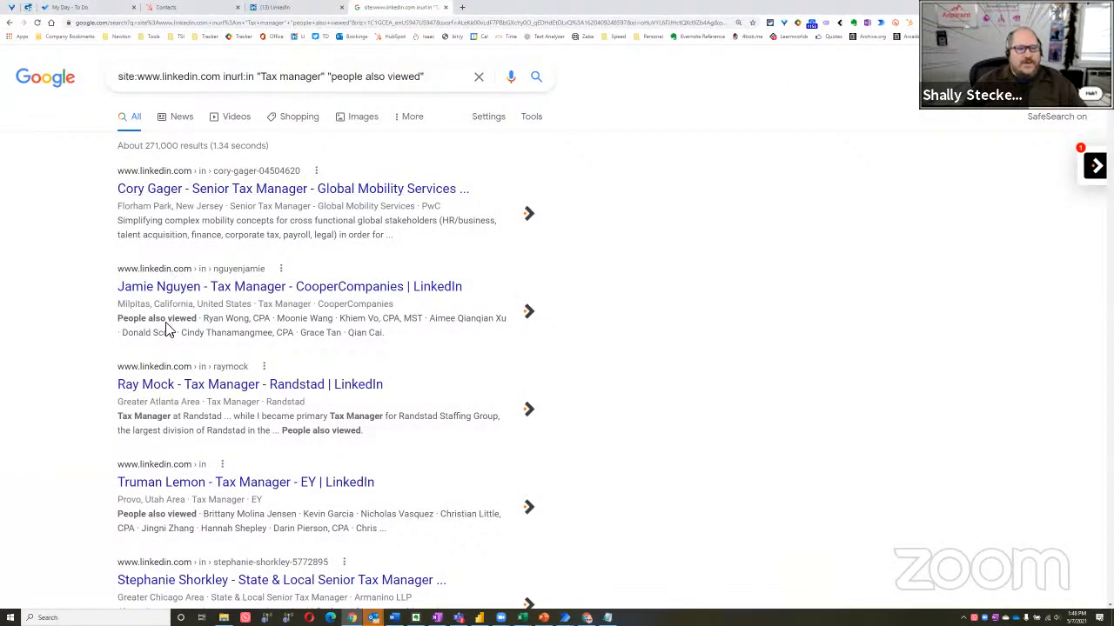
Switch to Power Automate Desktop and run the flow against the inurl:in search results
{"action": "key", "text": "alt+Tab"}
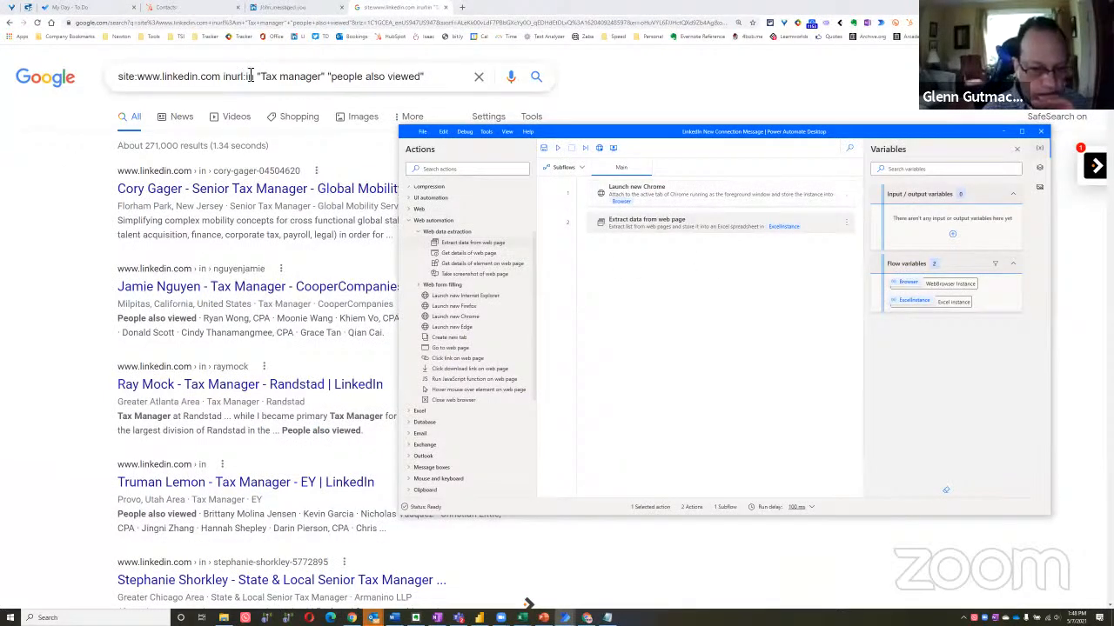
{"action": "left_click", "coordinate": [560, 149]}
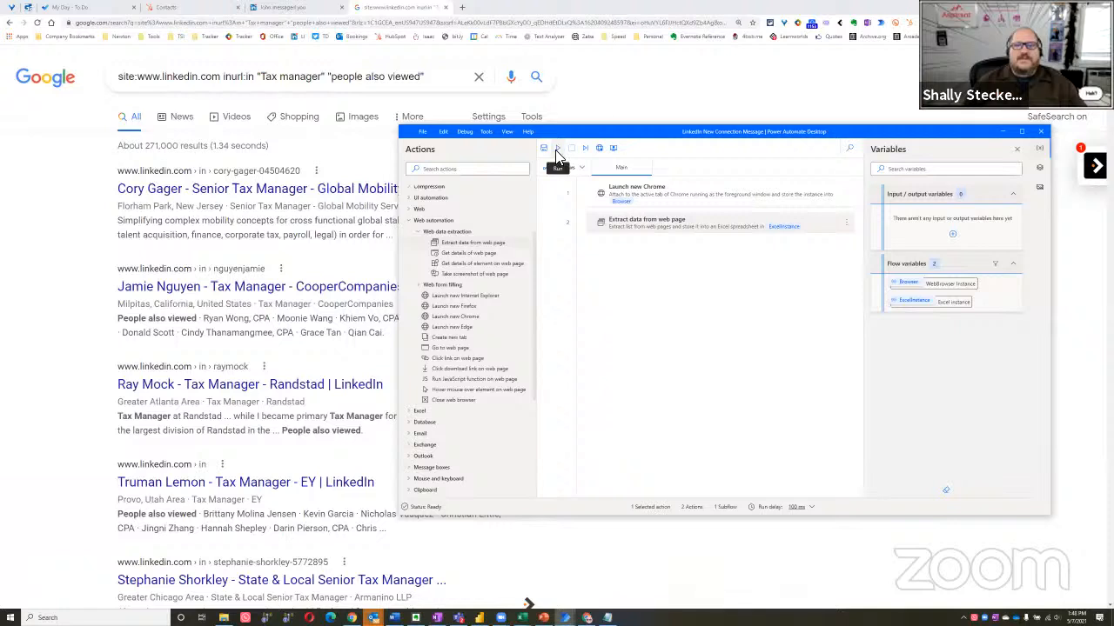
{"action": "left_click", "coordinate": [638, 93]}
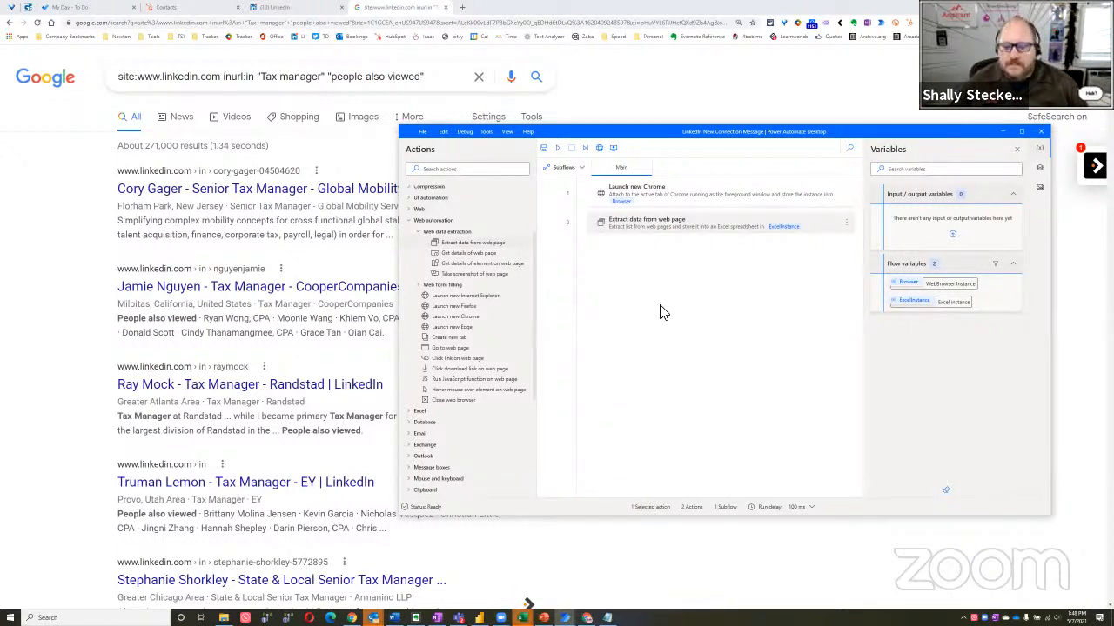
{"action": "left_click", "coordinate": [47, 239]}
{"action": "key", "text": "alt+Tab"}
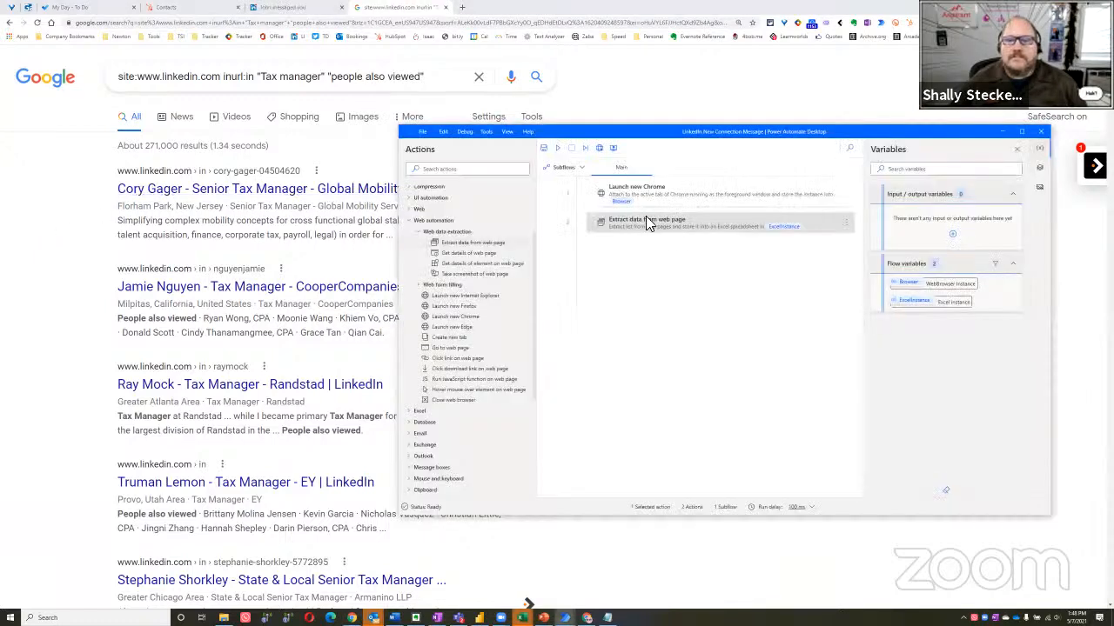
Check the Extract data from web page action's preview against the refined results and cancel its settings
{"action": "double_click", "coordinate": [663, 223]}
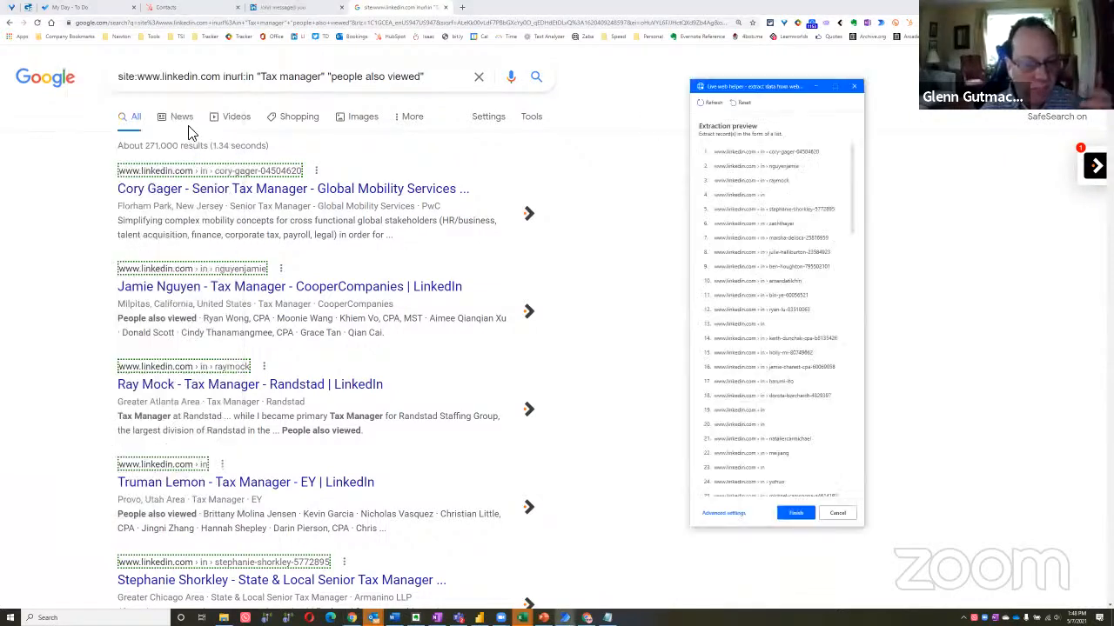
{"action": "left_click", "coordinate": [741, 104]}
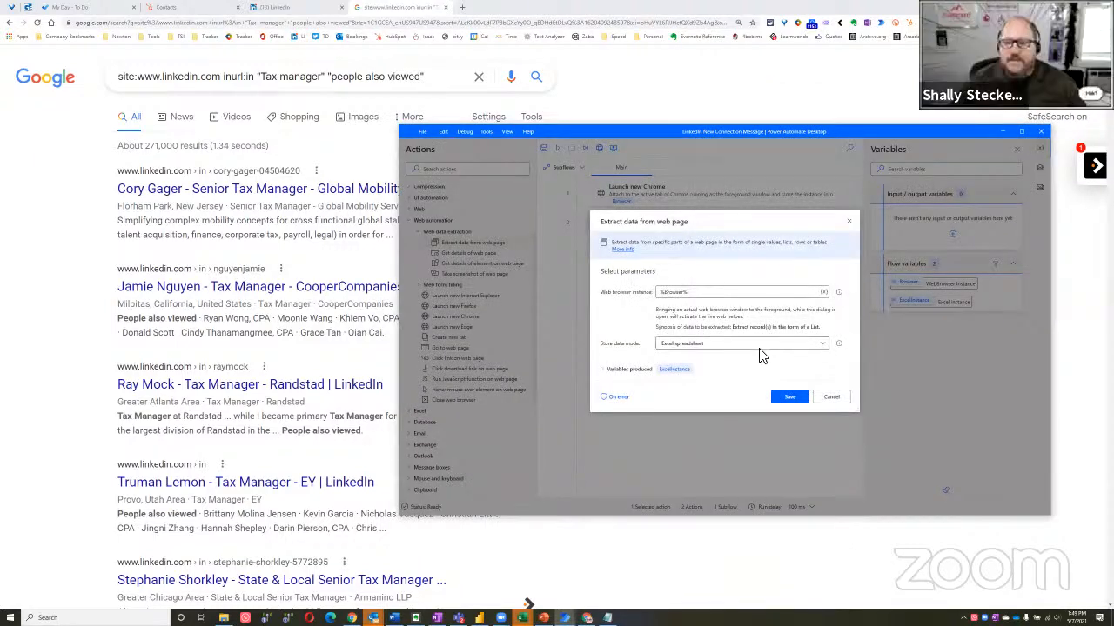
{"action": "left_click", "coordinate": [831, 398]}
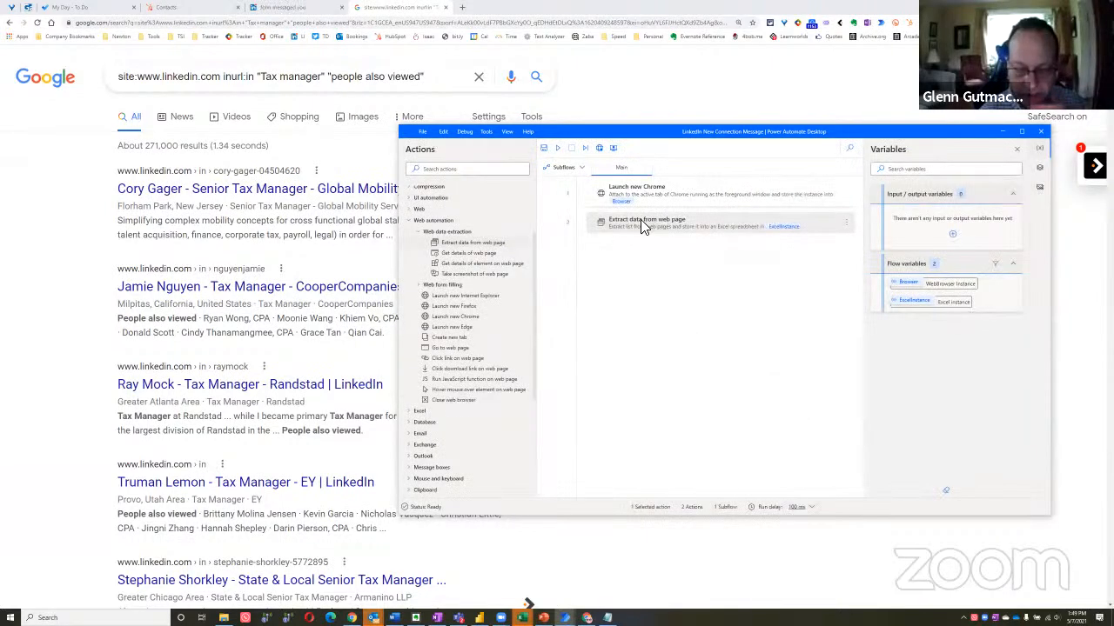
Reload the refined Google results page and rerun the extraction flow in Power Automate Desktop
{"action": "left_click", "coordinate": [205, 204]}
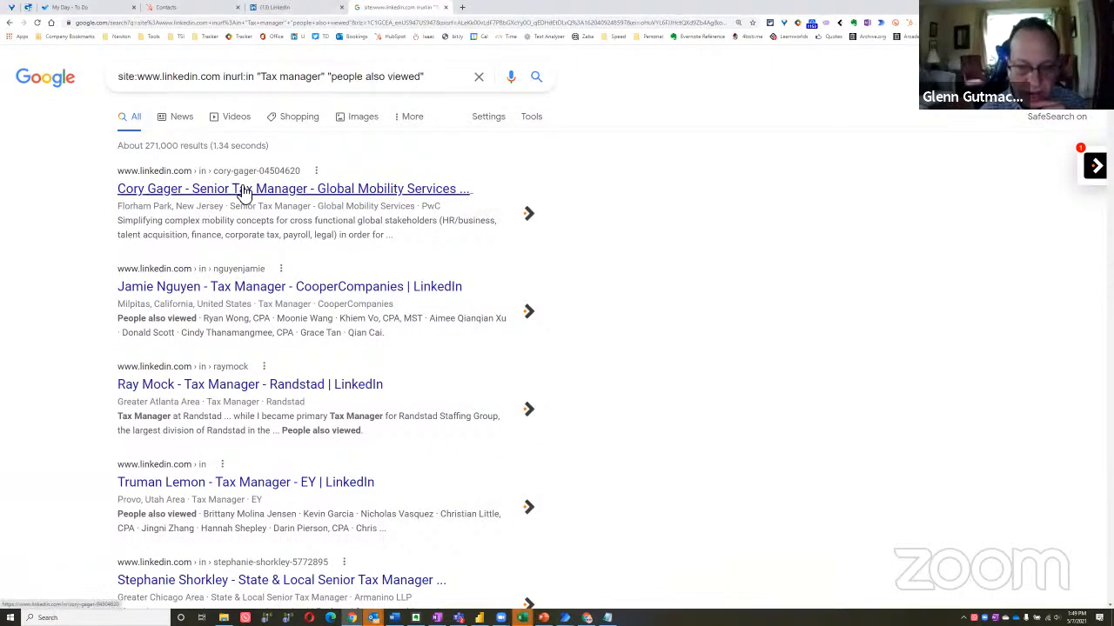
{"action": "left_click", "coordinate": [243, 195]}
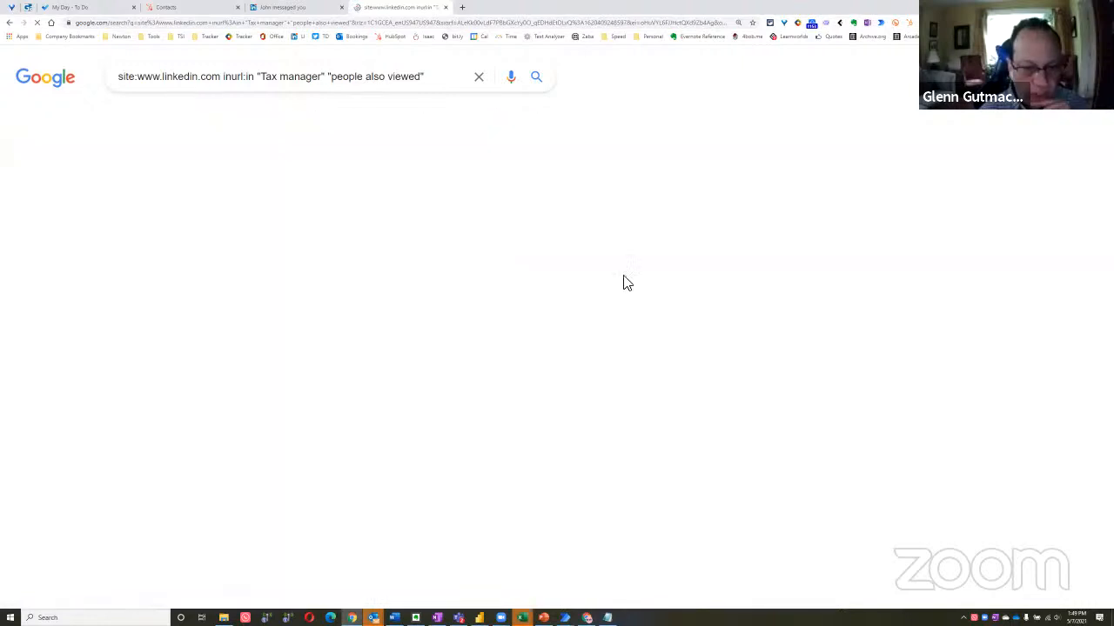
{"action": "key", "text": "alt+Tab"}
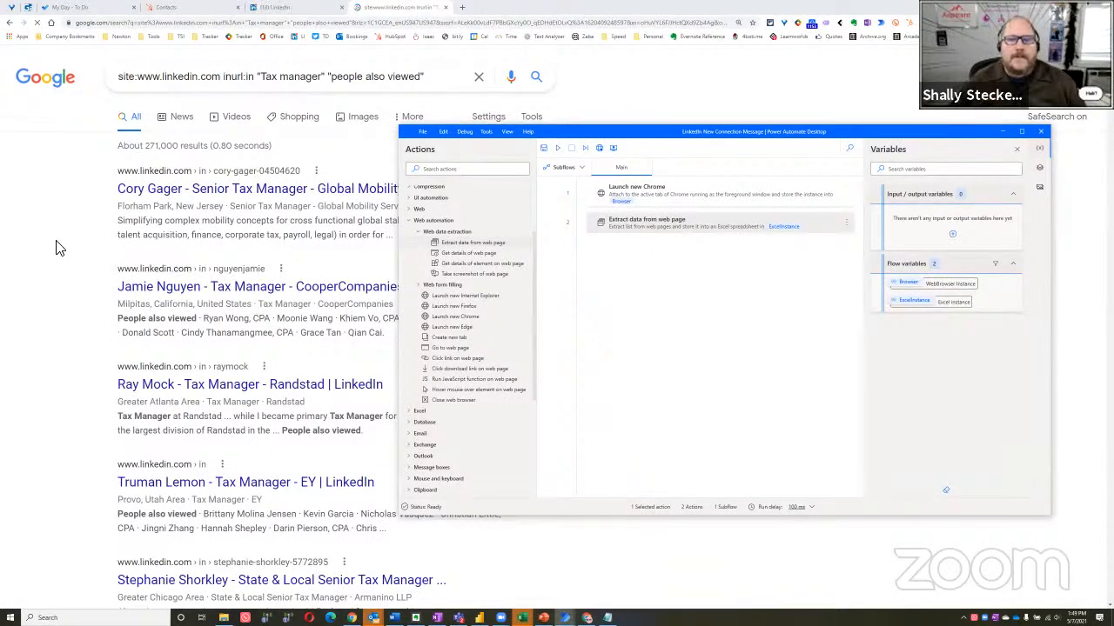
{"action": "left_click", "coordinate": [72, 277]}
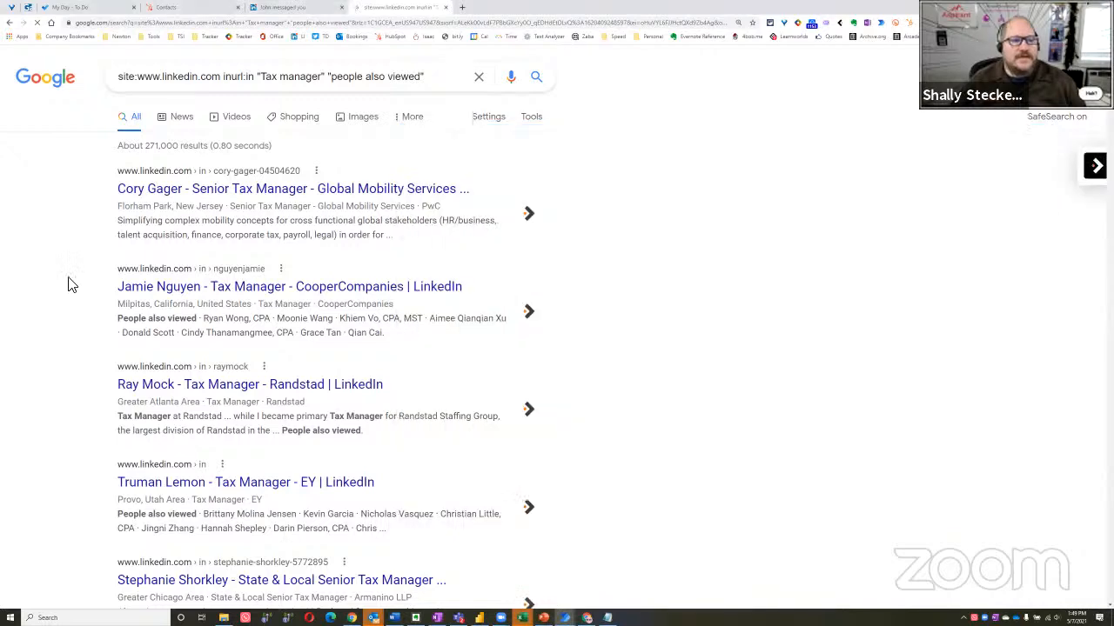
{"action": "key", "text": "alt+Tab"}
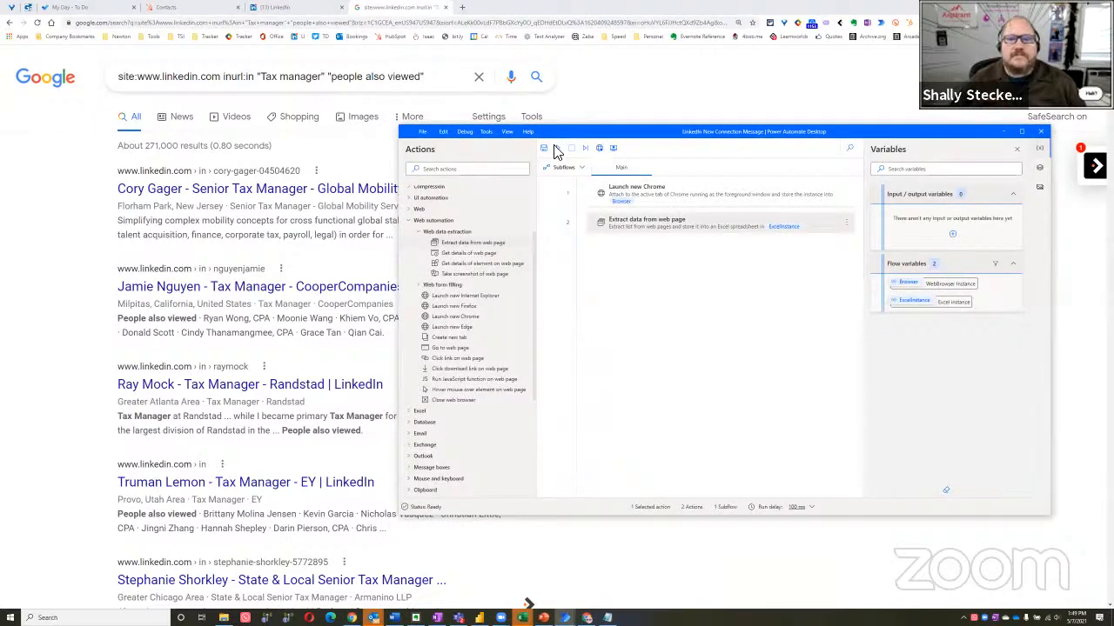
{"action": "left_click", "coordinate": [663, 87]}
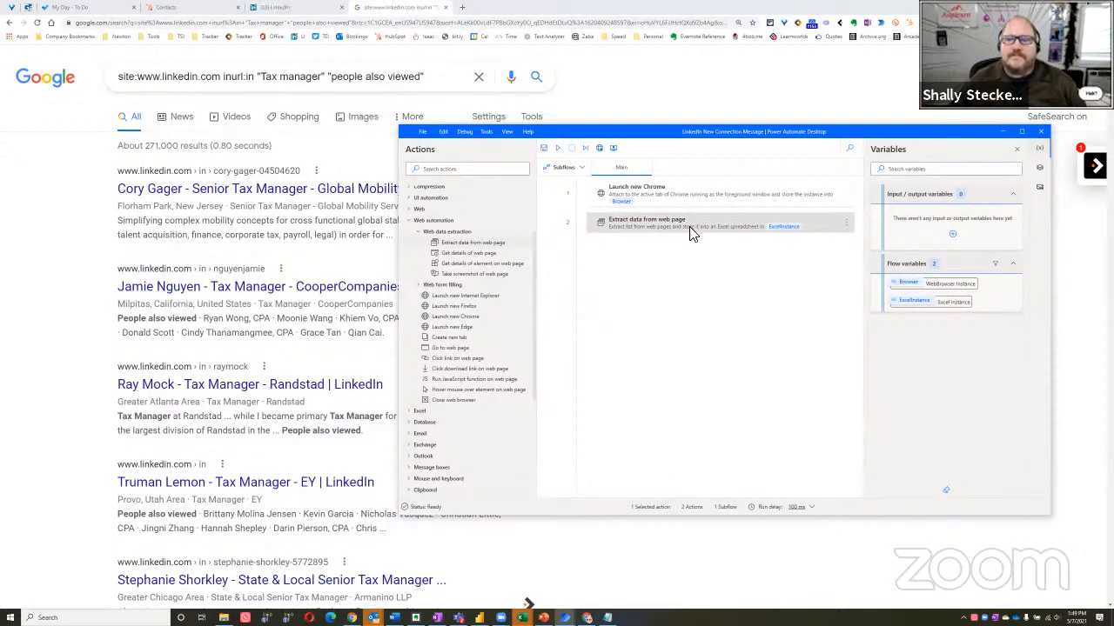
Reopen the Extract data from web page action, widen the live web helper beside the results, and review the extracted address list
{"action": "left_click", "coordinate": [49, 265]}
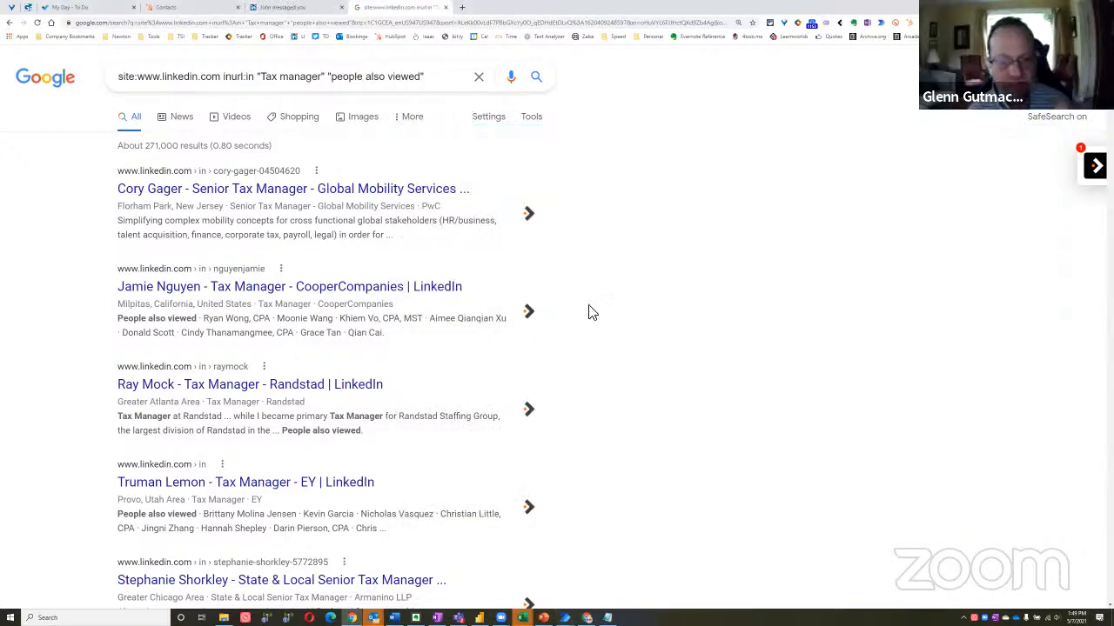
{"action": "key", "text": "alt+Tab"}
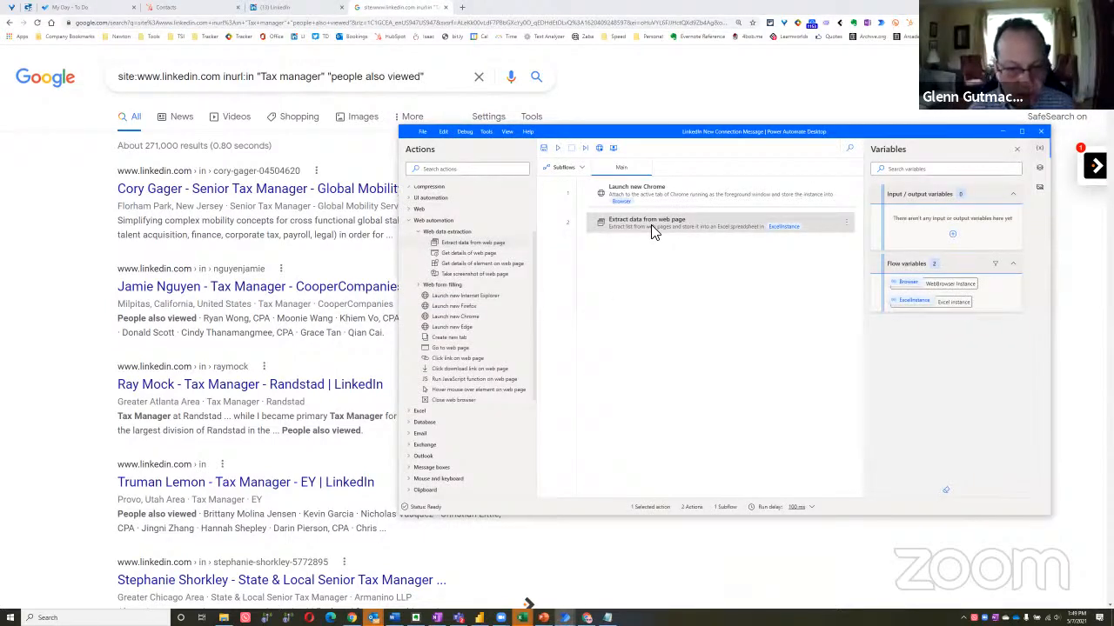
{"action": "double_click", "coordinate": [653, 225]}
{"action": "left_click", "coordinate": [68, 216]}
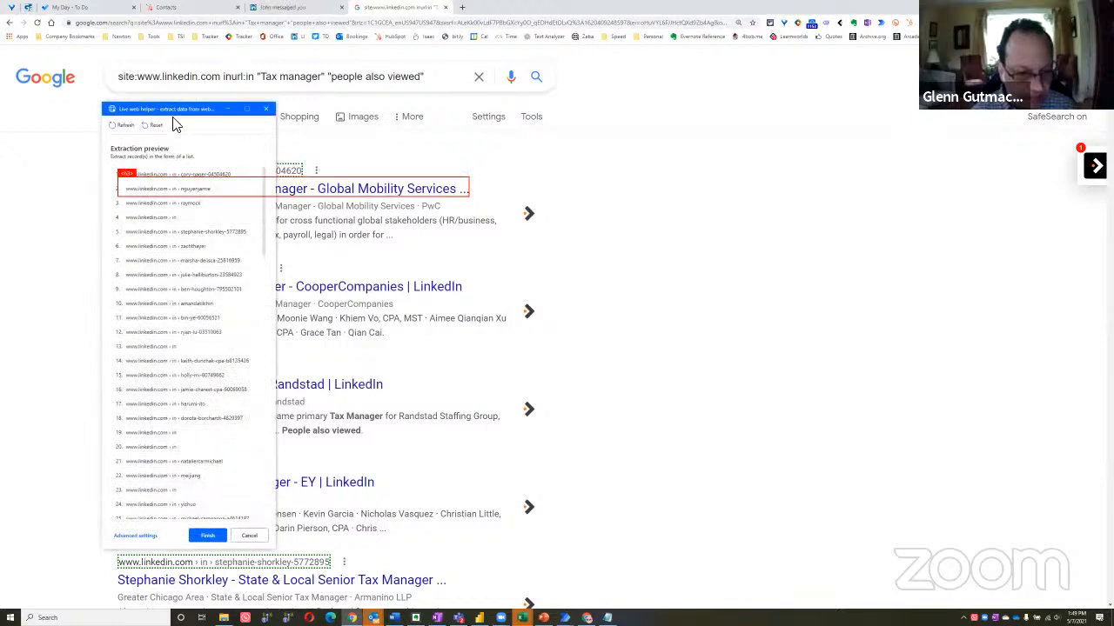
{"action": "left_click_drag", "start_coordinate": [162, 114], "coordinate": [703, 87]}
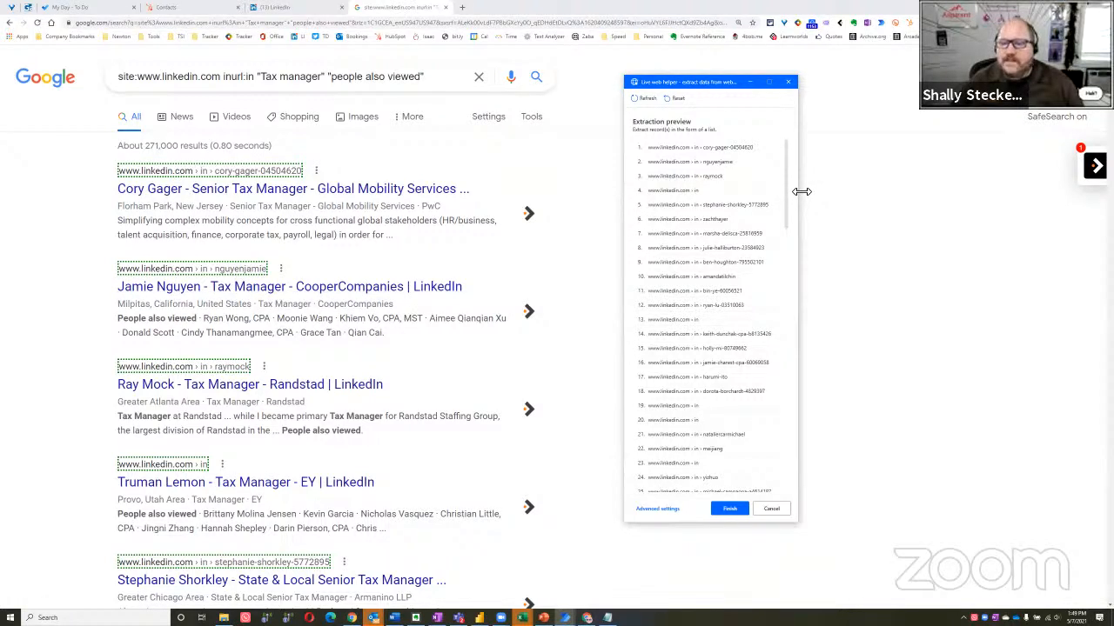
{"action": "left_click_drag", "start_coordinate": [801, 191], "coordinate": [948, 191]}
{"action": "scroll", "coordinate": [740, 374], "scroll_direction": "down", "scroll_amount": 10}
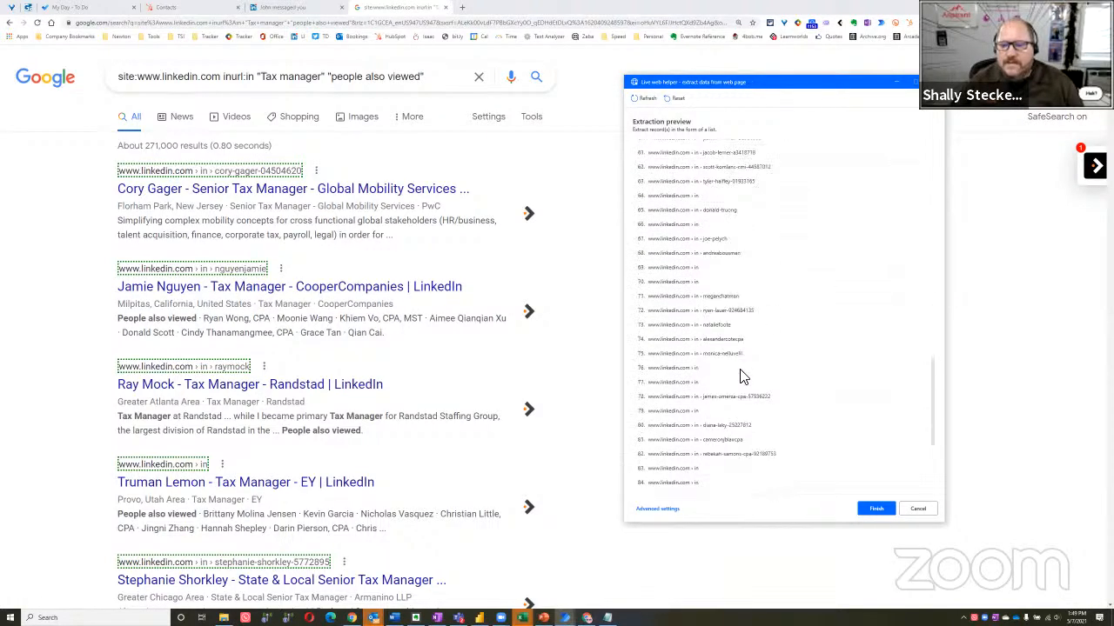
Accept the extraction preview, save the Extract data from web page action, and run the flow
{"action": "left_click", "coordinate": [877, 508]}
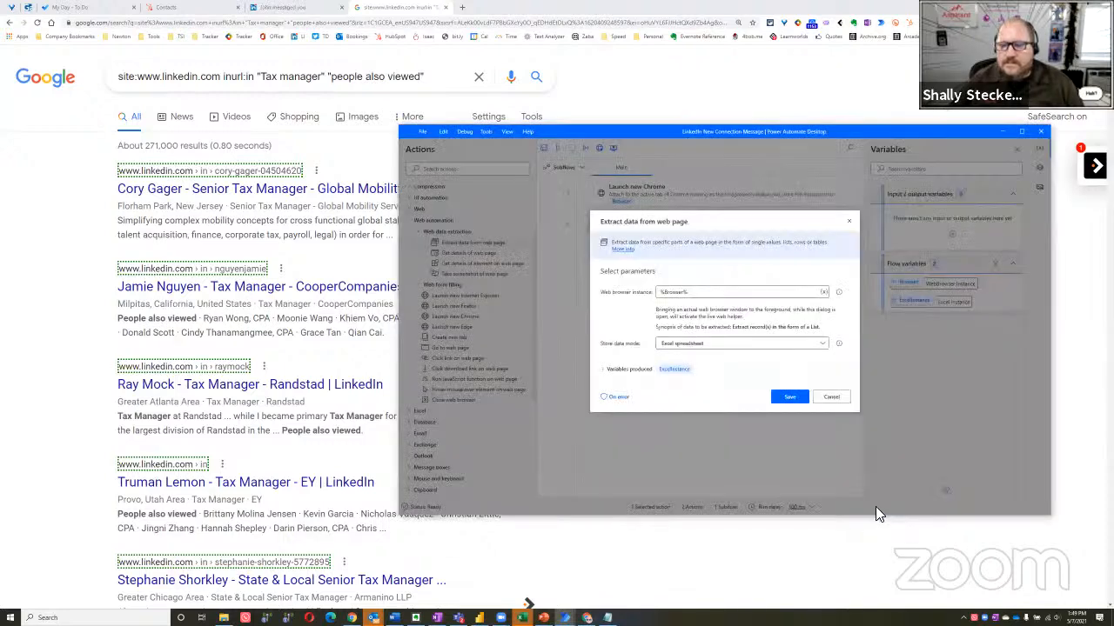
{"action": "left_click", "coordinate": [787, 398]}
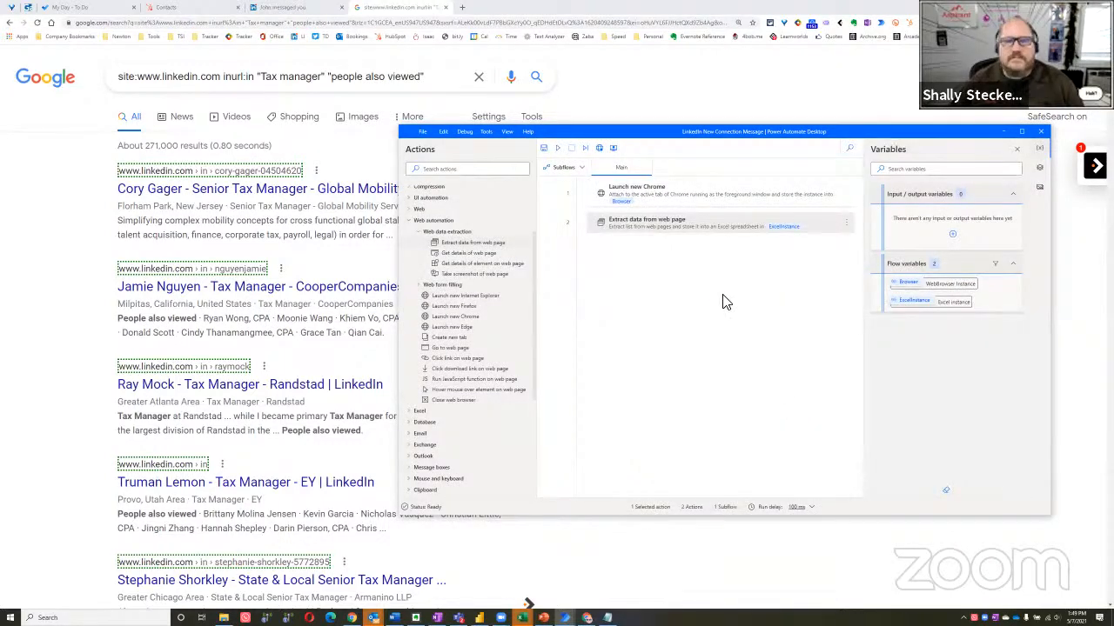
{"action": "left_click", "coordinate": [557, 148]}
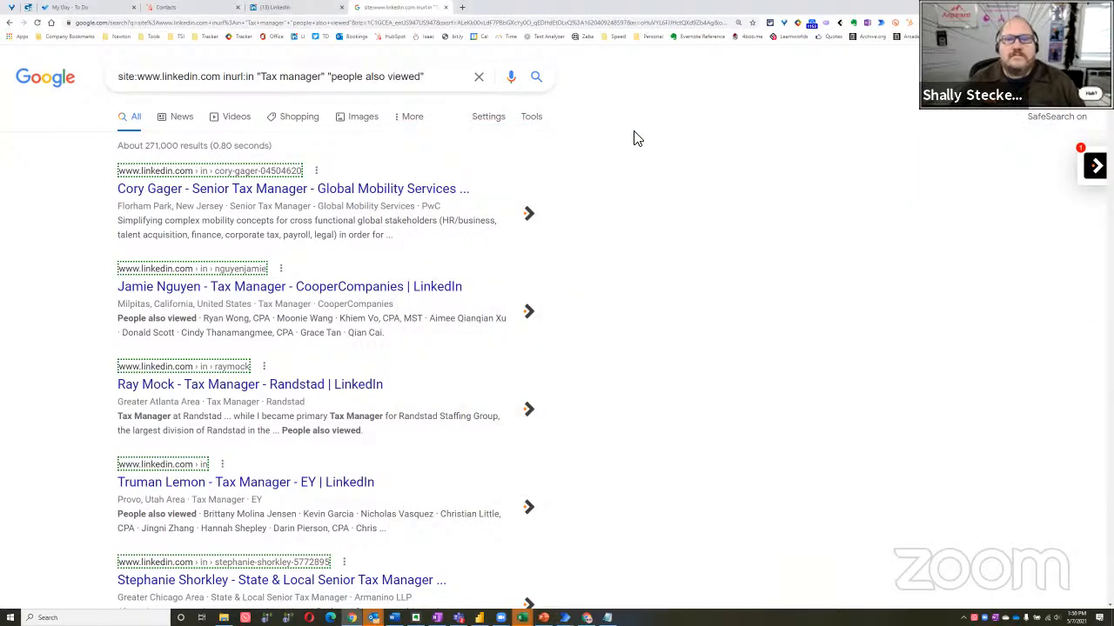
{"action": "key", "text": "alt+Tab"}
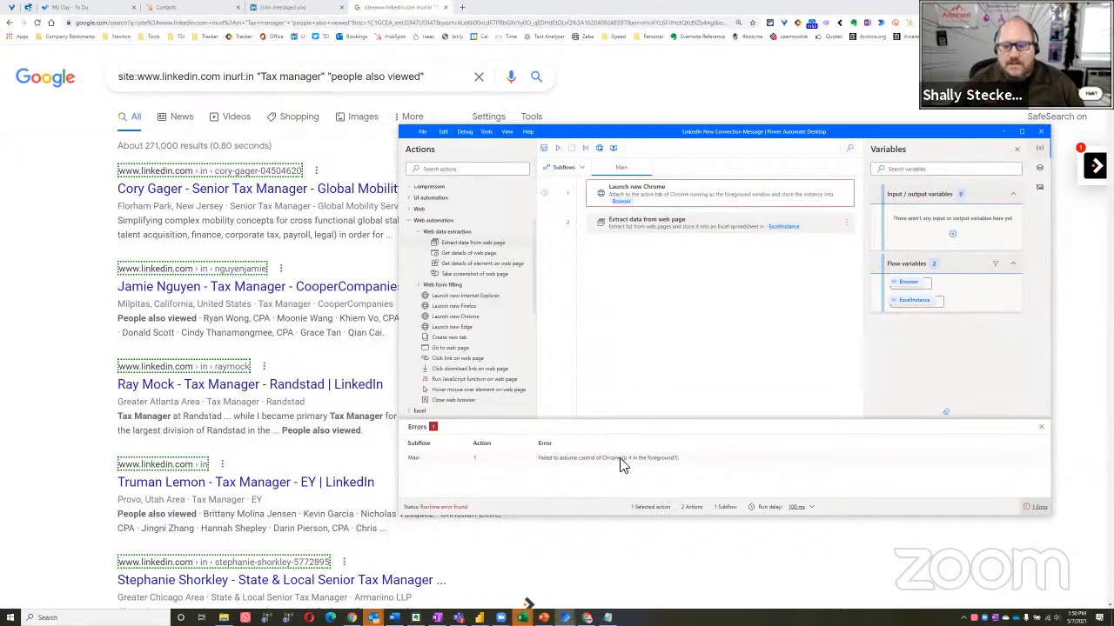
Bring the Google results page to the foreground in Chrome and rerun the flow from Power Automate Desktop
{"action": "left_click", "coordinate": [623, 110]}
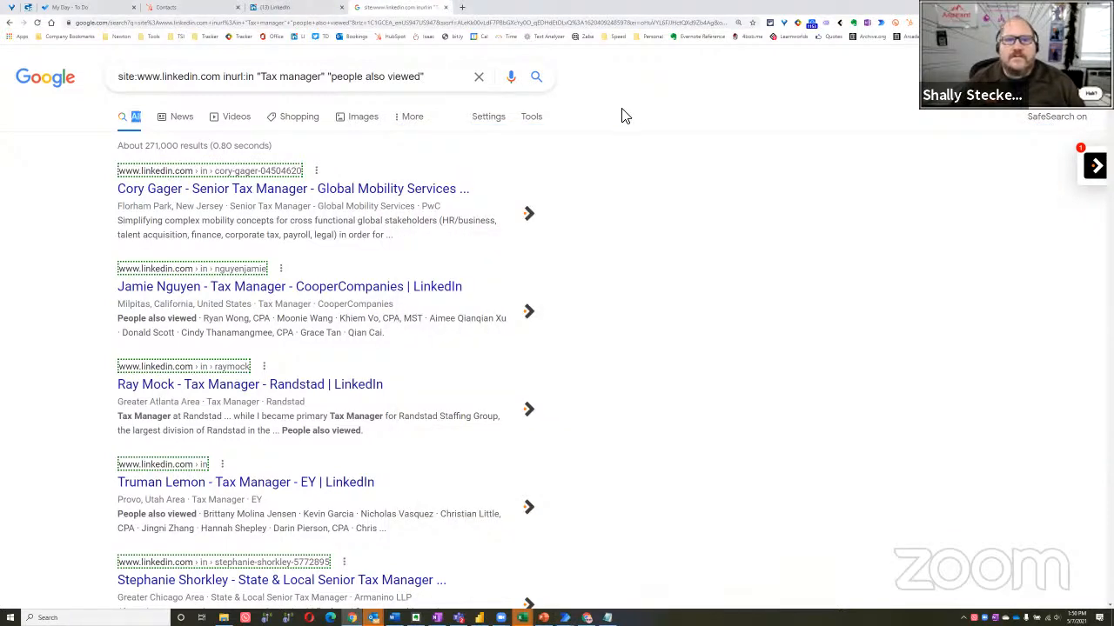
{"action": "key", "text": "alt+Tab"}
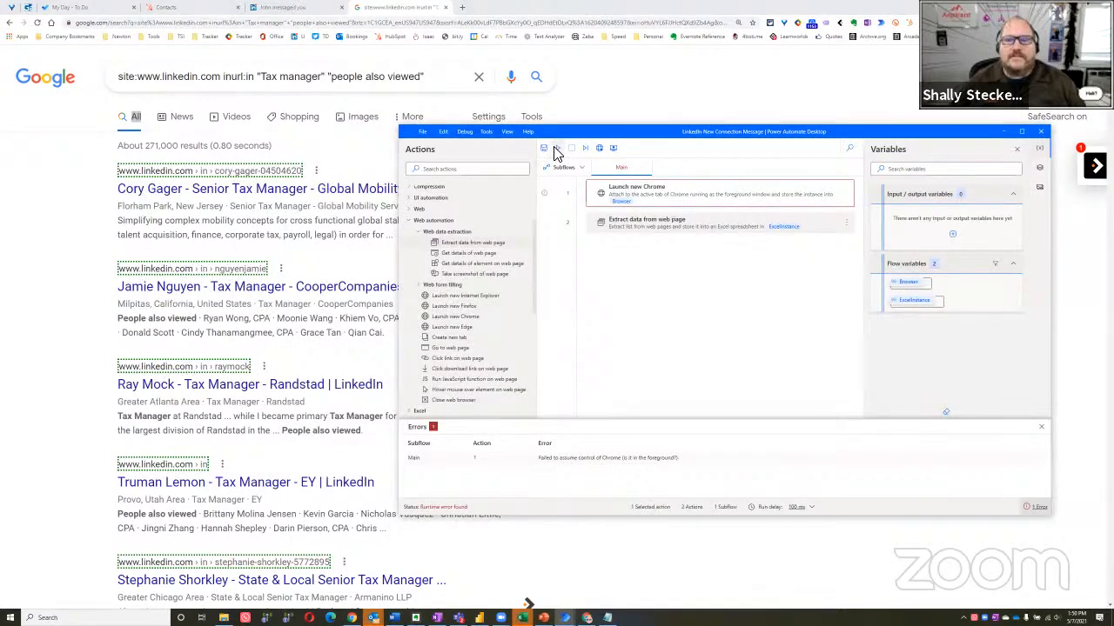
{"action": "left_click", "coordinate": [640, 80]}
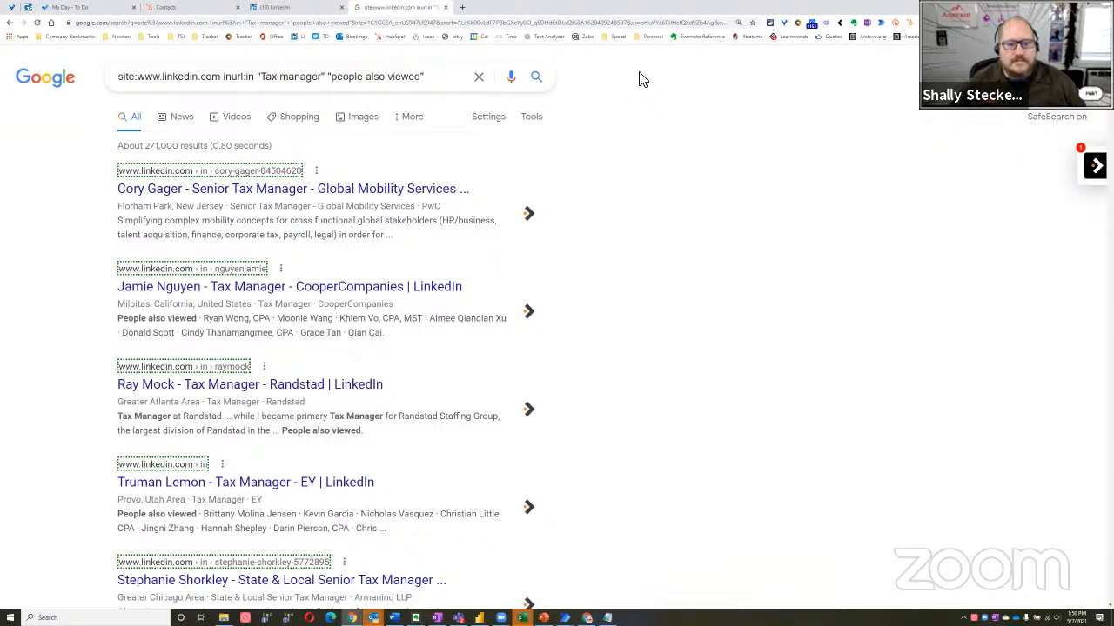
{"action": "key", "text": "alt+Tab"}
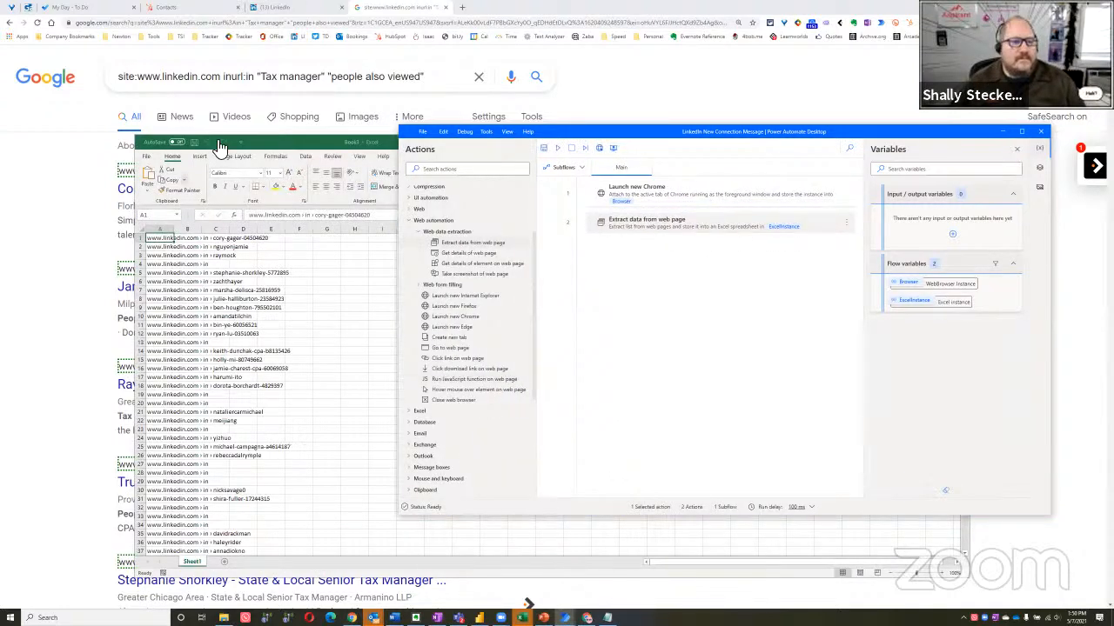
Switch to the generated Excel workbook, maximize it, and widen column A to fit the extracted LinkedIn addresses
{"action": "left_click", "coordinate": [283, 141]}
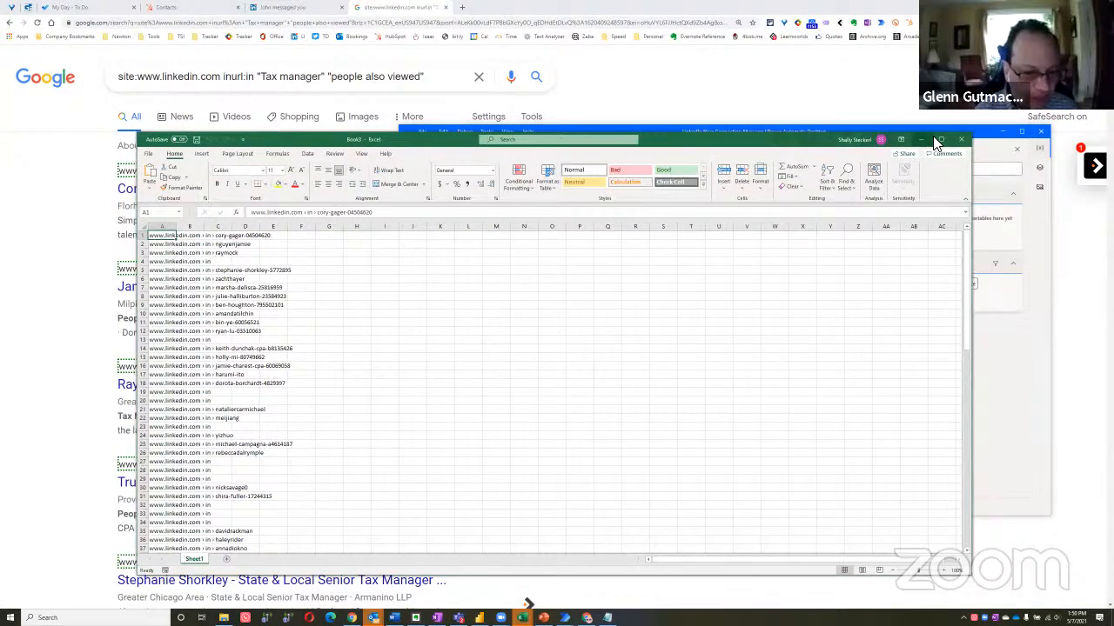
{"action": "left_click", "coordinate": [937, 139]}
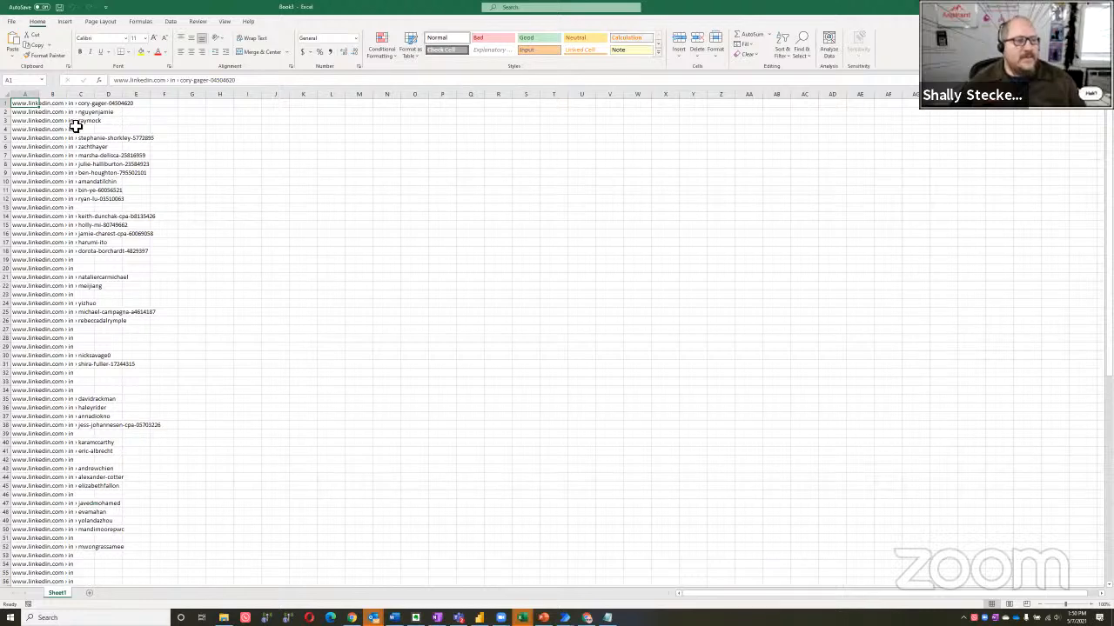
{"action": "scroll", "coordinate": [77, 102], "scroll_direction": "up", "scroll_amount": 3}
{"action": "left_click_drag", "start_coordinate": [56, 95], "coordinate": [412, 127]}
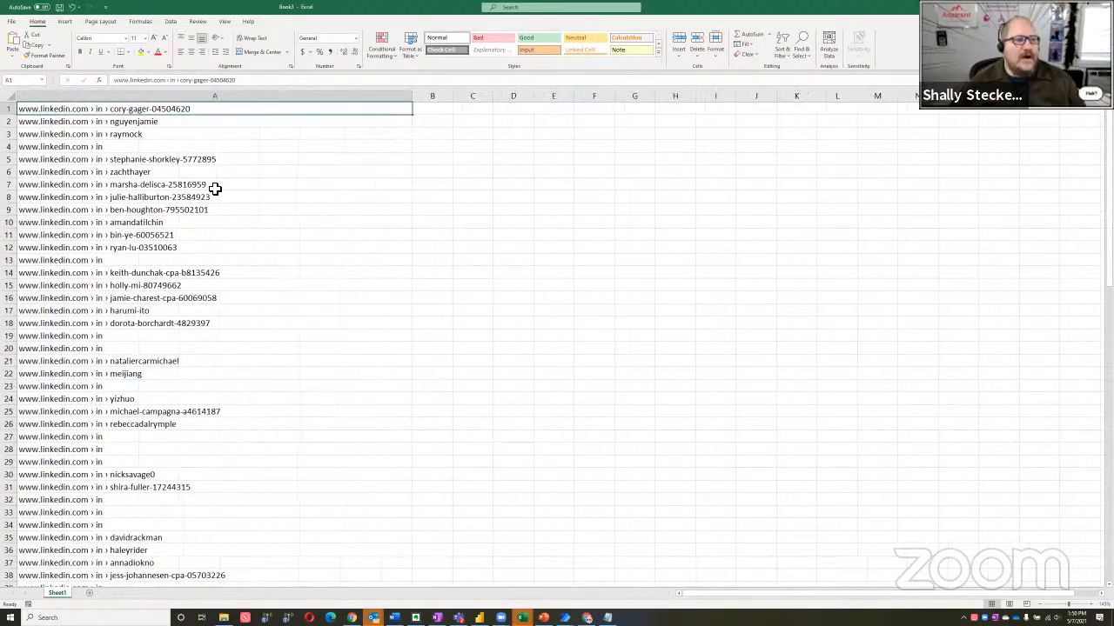
{"action": "scroll", "coordinate": [465, 123], "scroll_direction": "up", "scroll_amount": 2}
{"action": "left_click_drag", "start_coordinate": [540, 99], "coordinate": [308, 109]}
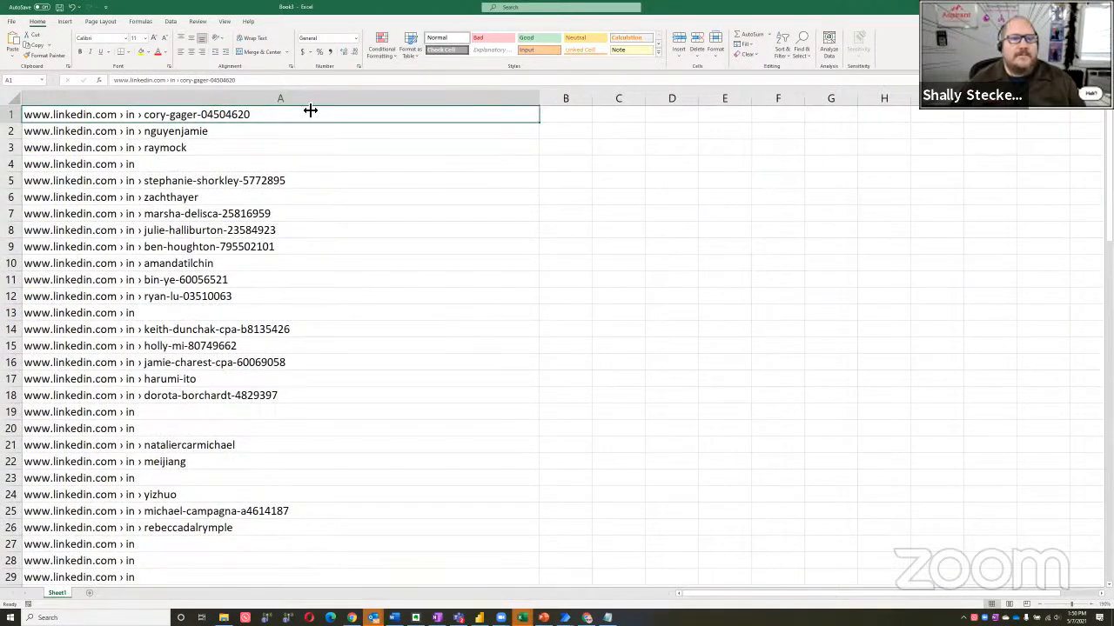
{"action": "left_click", "coordinate": [335, 118]}
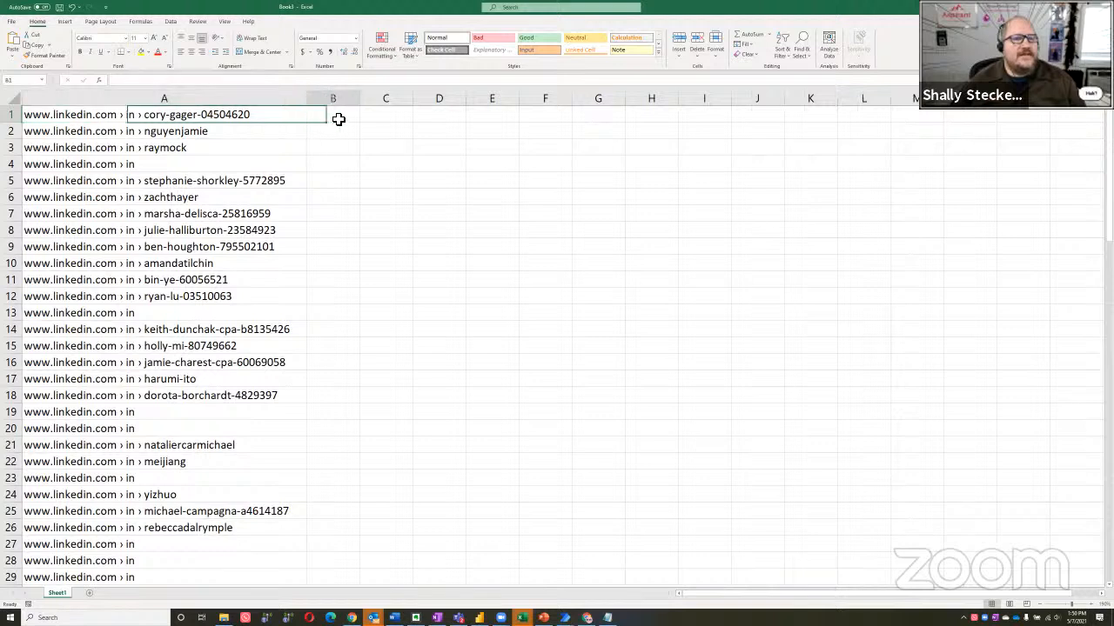
{"action": "type", "text": "="}
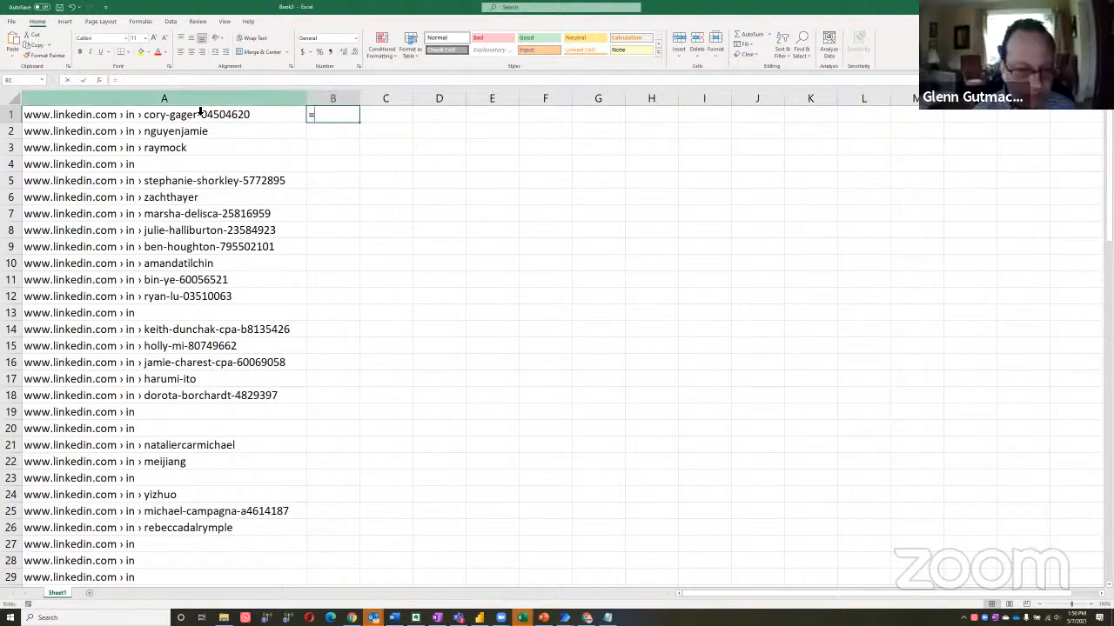
{"action": "type", "text": "subs"}
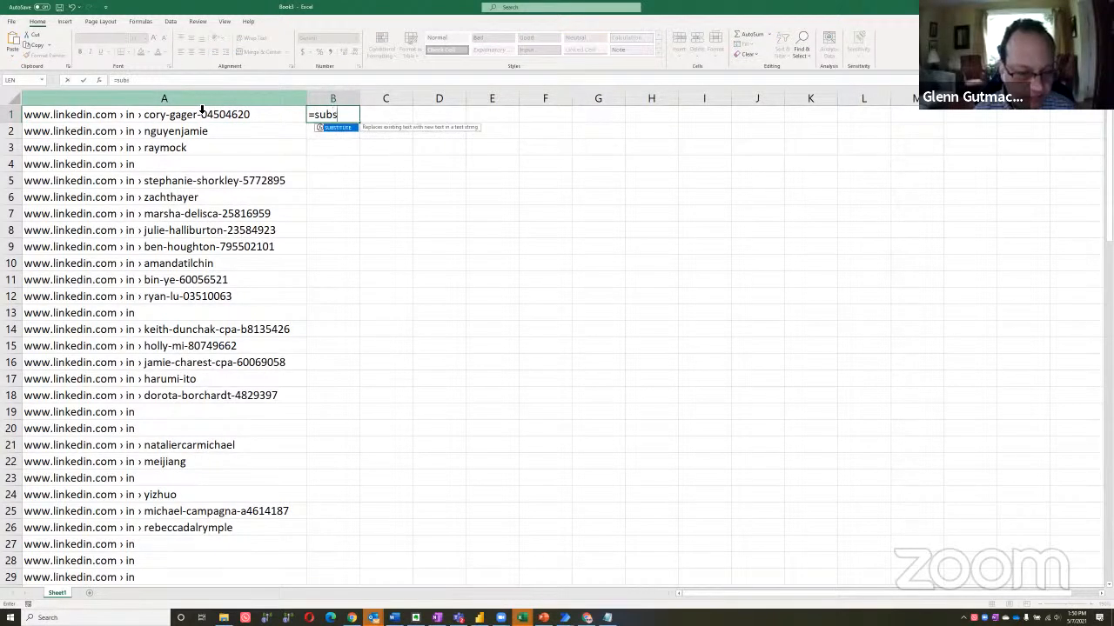
{"action": "type", "text": "titute("}
{"action": "left_click", "coordinate": [201, 110]}
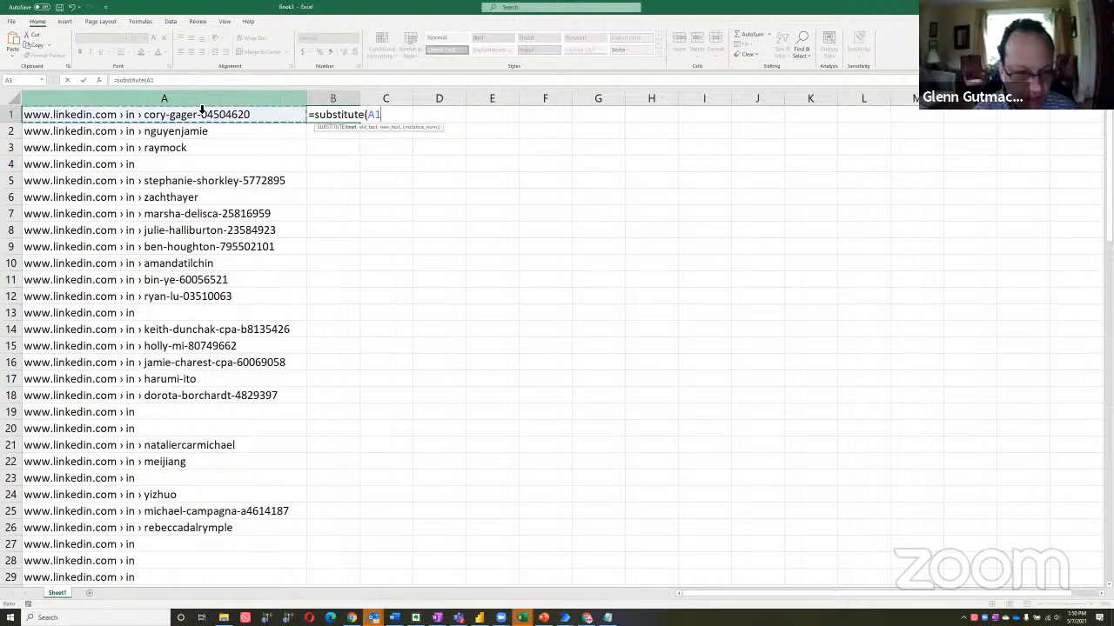
{"action": "type", "text": ","}
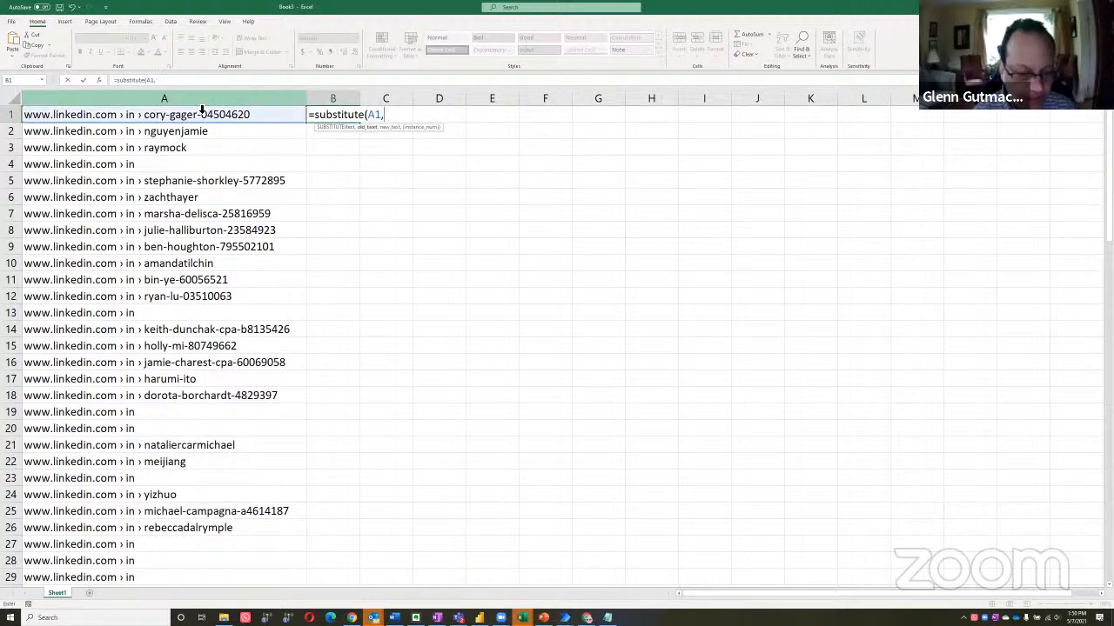
{"action": "key", "text": "Escape"}
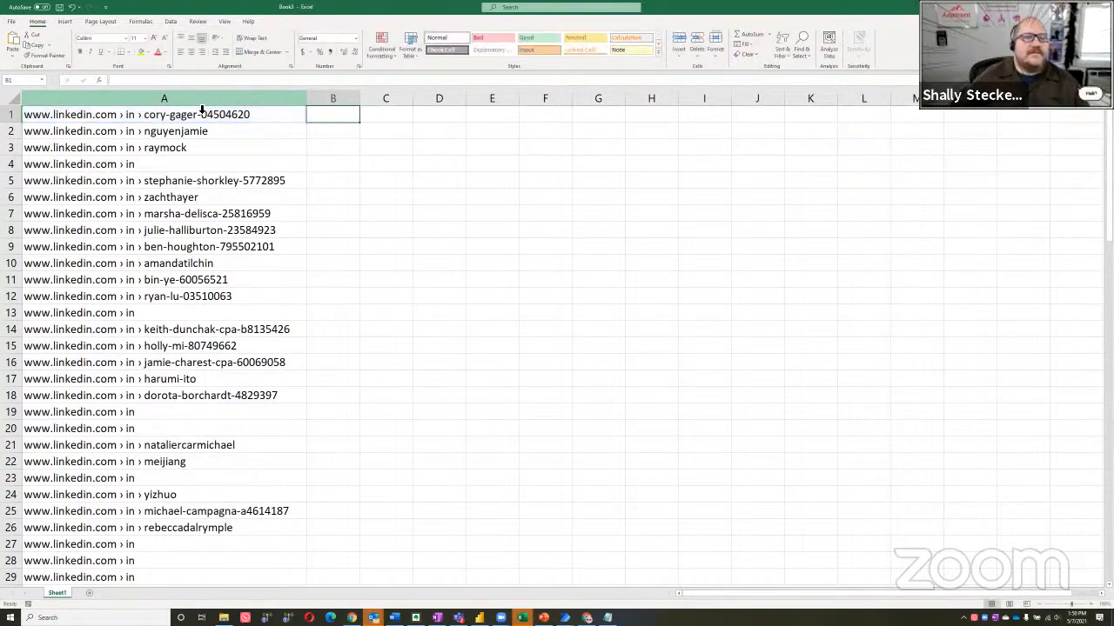
Copy the " › " separator from the address text in cell A1, leaving the cell's content unedited
{"action": "left_click", "coordinate": [151, 119]}
{"action": "left_click", "coordinate": [163, 80]}
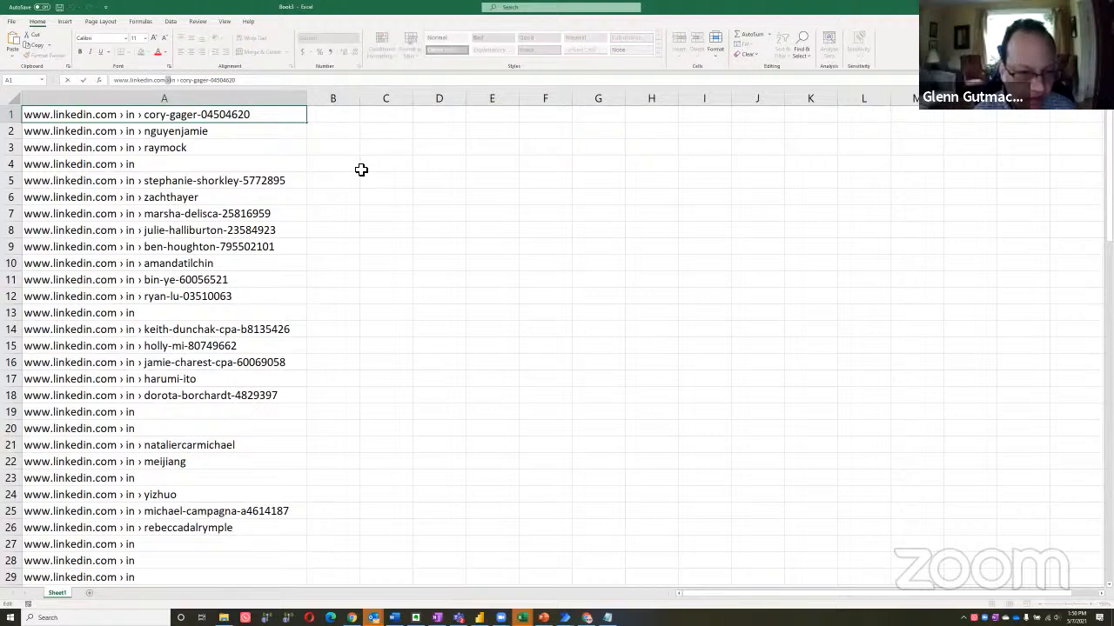
{"action": "key", "text": "Escape"}
Enter the formula =SUBSTITUTE(A1," › ","/") in cell B1 to replace the separators with slashes
{"action": "key", "text": "Right"}
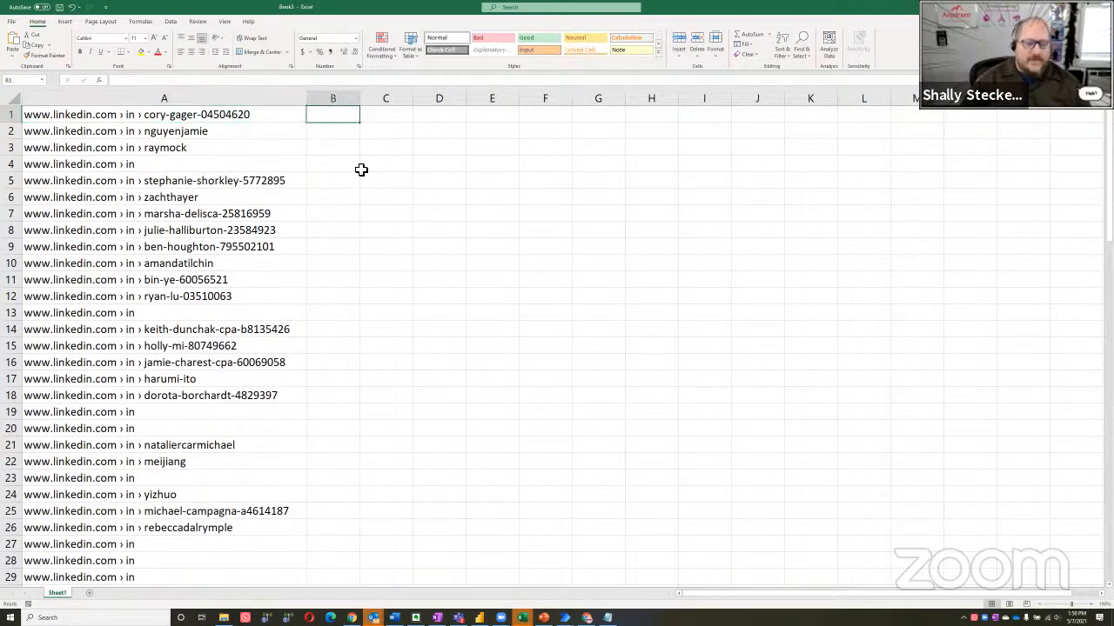
{"action": "type", "text": "=subs"}
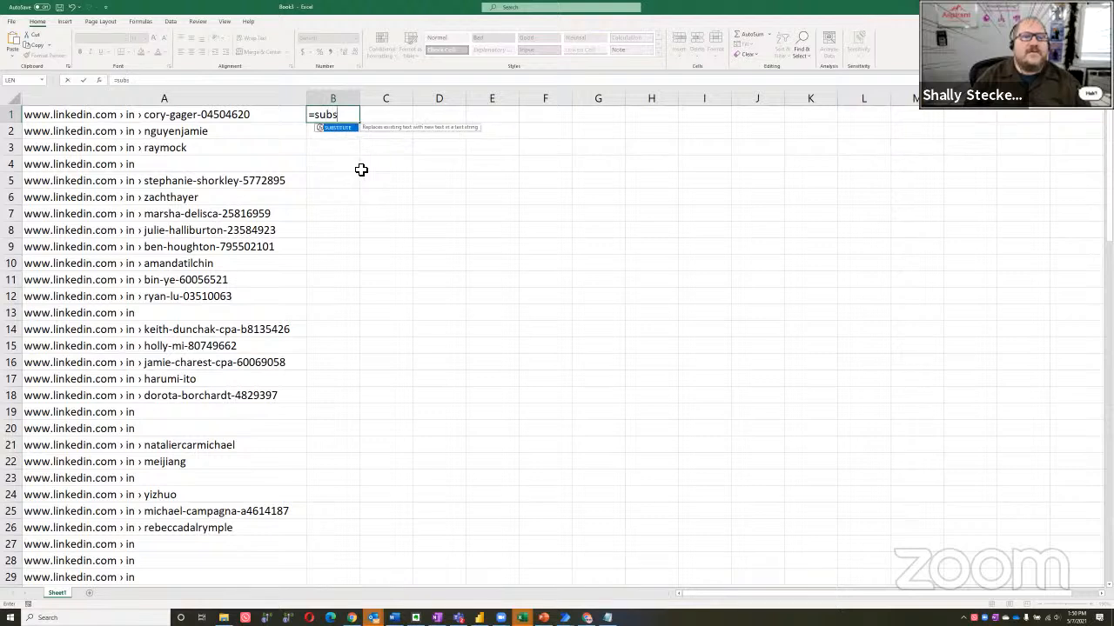
{"action": "type", "text": "titute)"}
{"action": "key", "text": "BackSpace"}
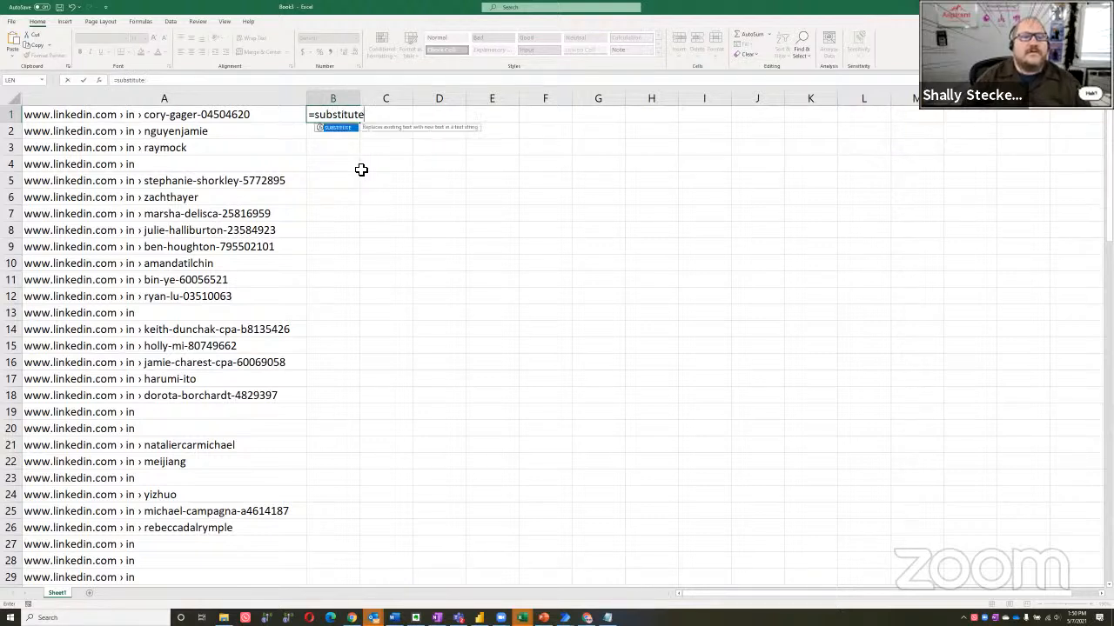
{"action": "type", "text": "(A1,"}
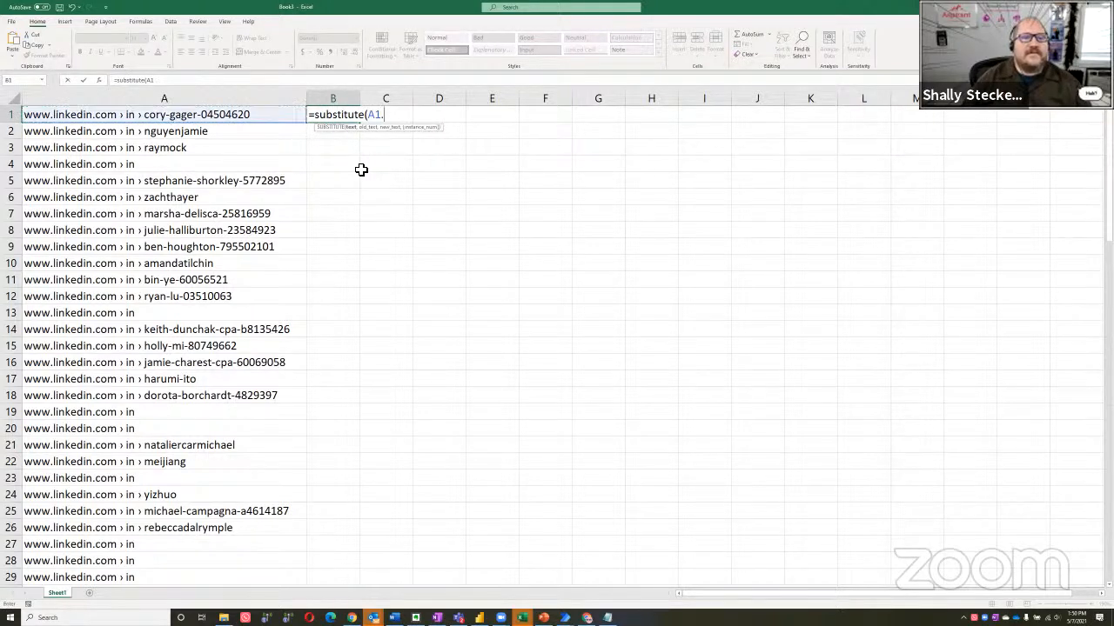
{"action": "key", "text": "Return"}
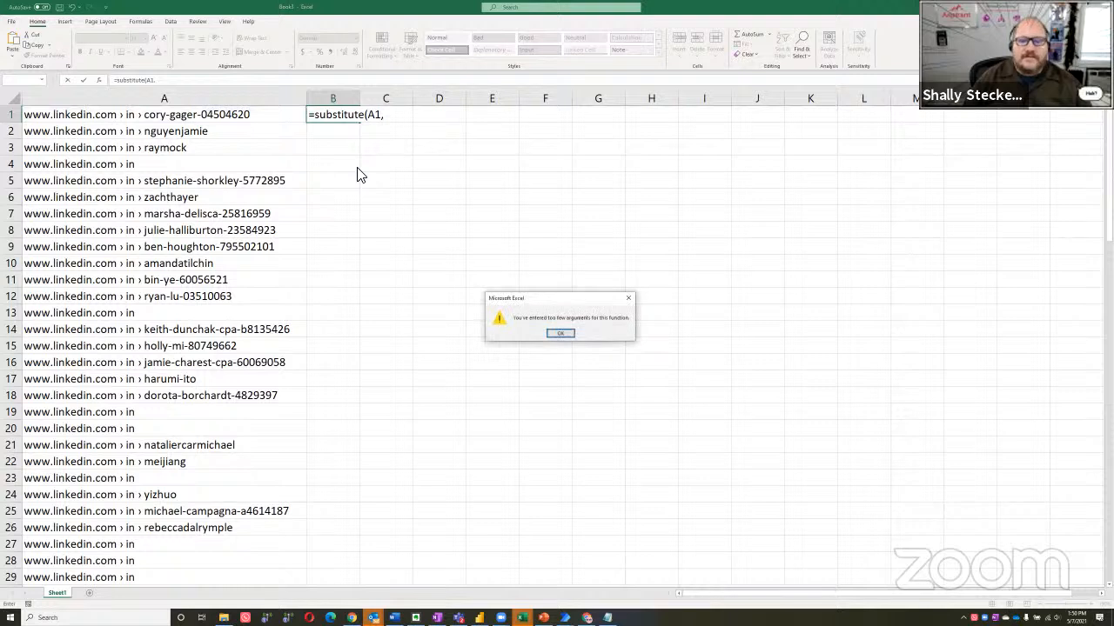
{"action": "key", "text": "Return"}
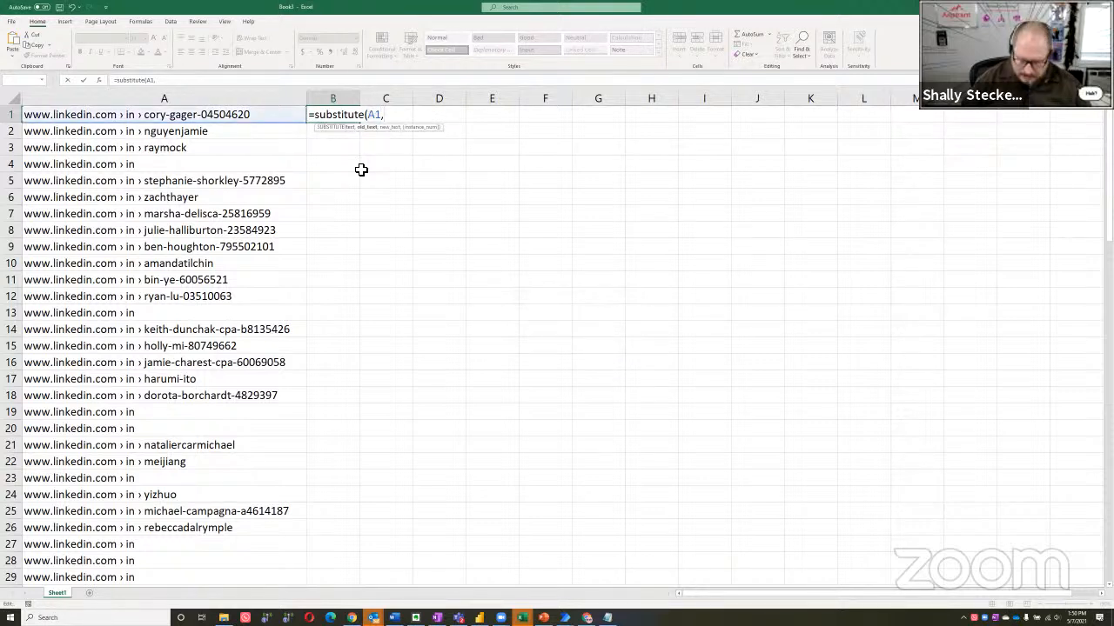
{"action": "type", "text": "\" ›"}
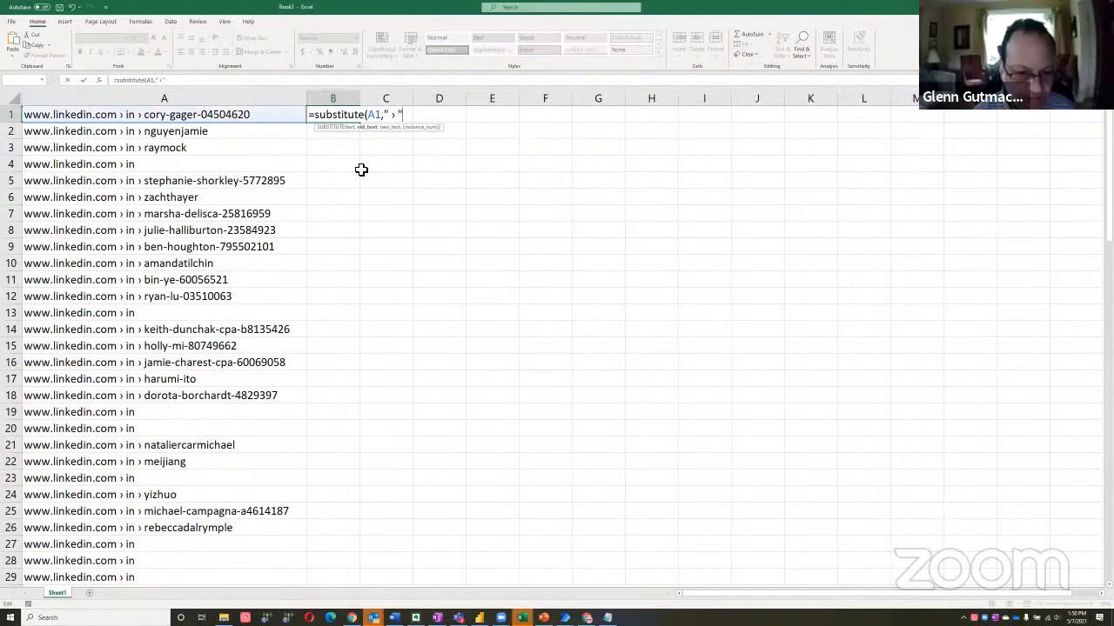
{"action": "type", "text": ",\"/\""}
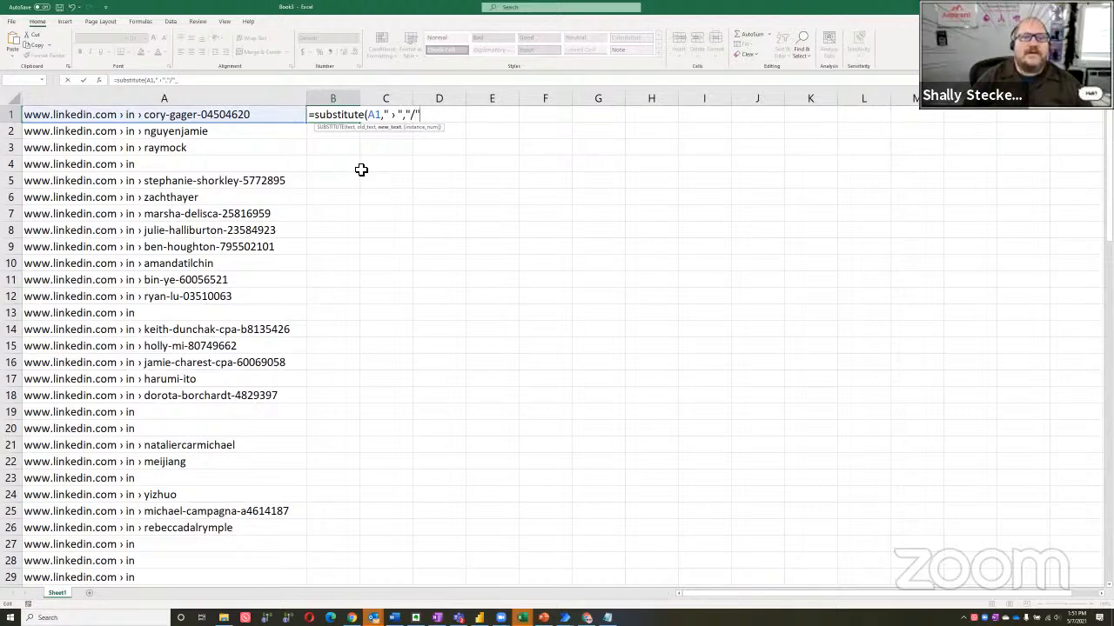
{"action": "type", "text": ")"}
{"action": "key", "text": "Return"}
Copy the SUBSTITUTE formula from B1 down column B through row 97, the last extracted address
{"action": "key", "text": "Up"}
{"action": "key", "text": "ctrl+c"}
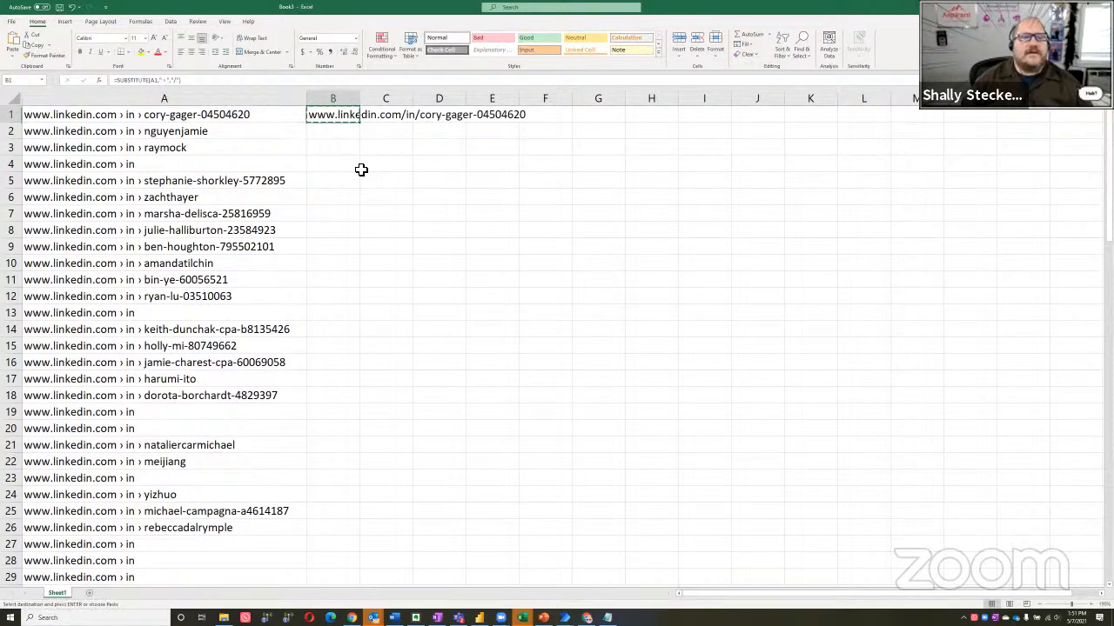
{"action": "key", "text": "Left"}
{"action": "key", "text": "ctrl+Down"}
{"action": "key", "text": "Right"}
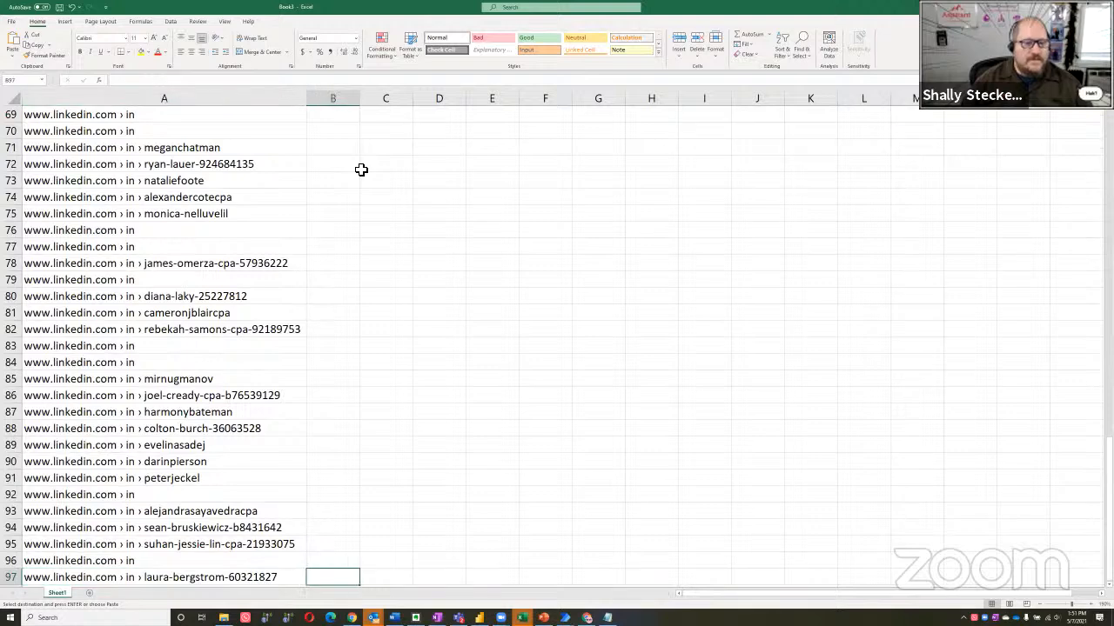
{"action": "key", "text": "ctrl+shift+Up"}
{"action": "key", "text": "Return"}
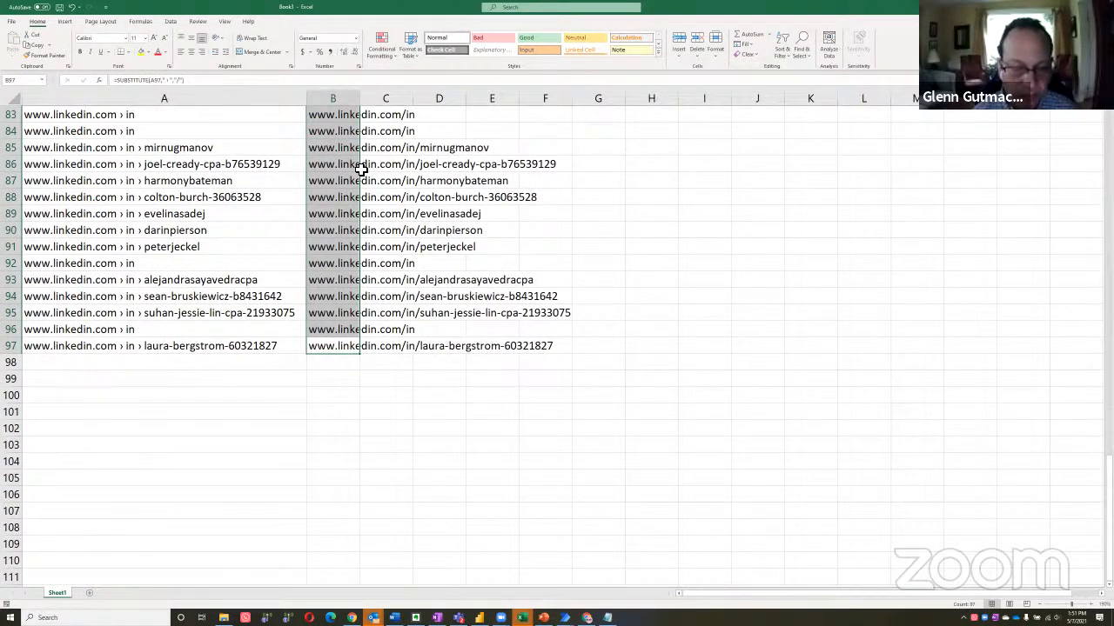
Wrap the SUBSTITUTE formula in cell B1 in HYPERLINK so it reads =HYPERLINK(SUBSTITUTE(A1," › ","/"))
{"action": "key", "text": "ctrl+Up"}
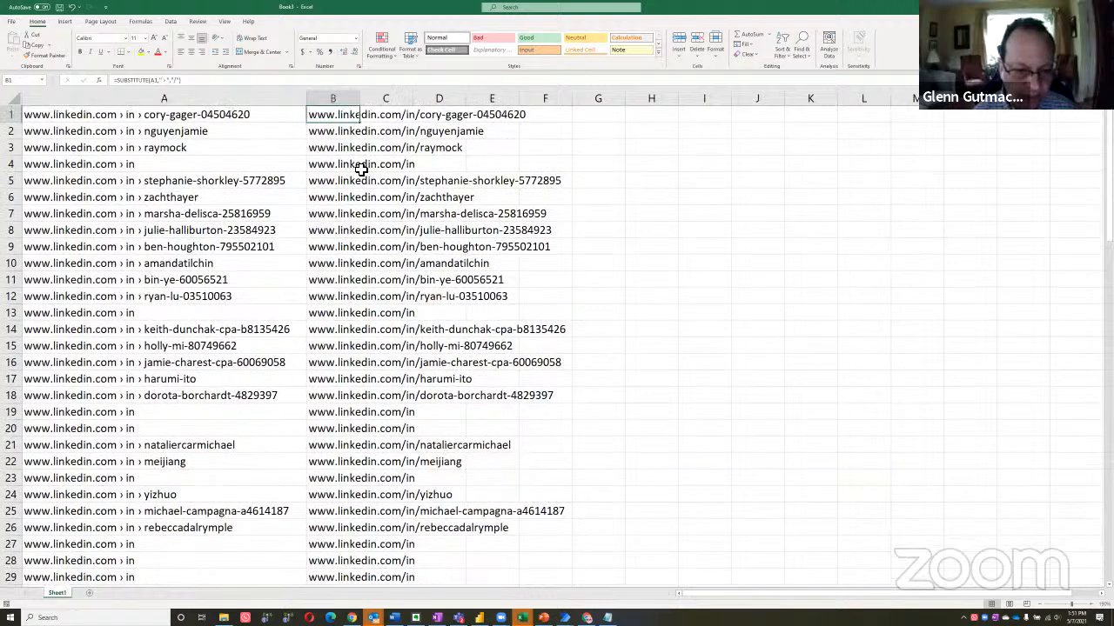
{"action": "scroll", "coordinate": [374, 270], "scroll_direction": "down", "scroll_amount": 1}
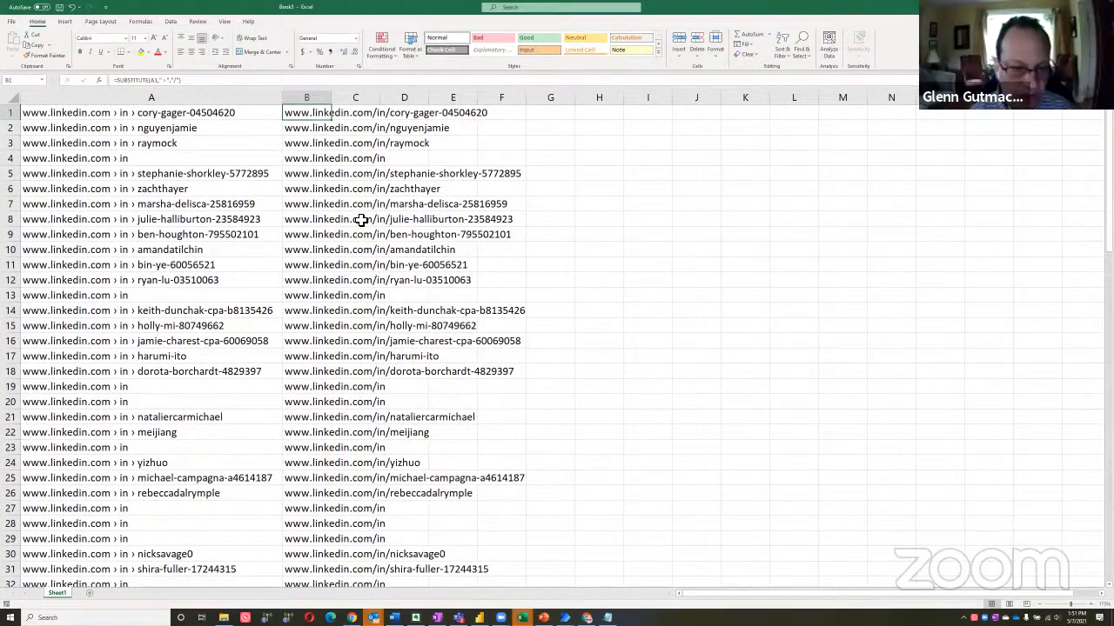
{"action": "scroll", "coordinate": [448, 233], "scroll_direction": "up", "scroll_amount": 1}
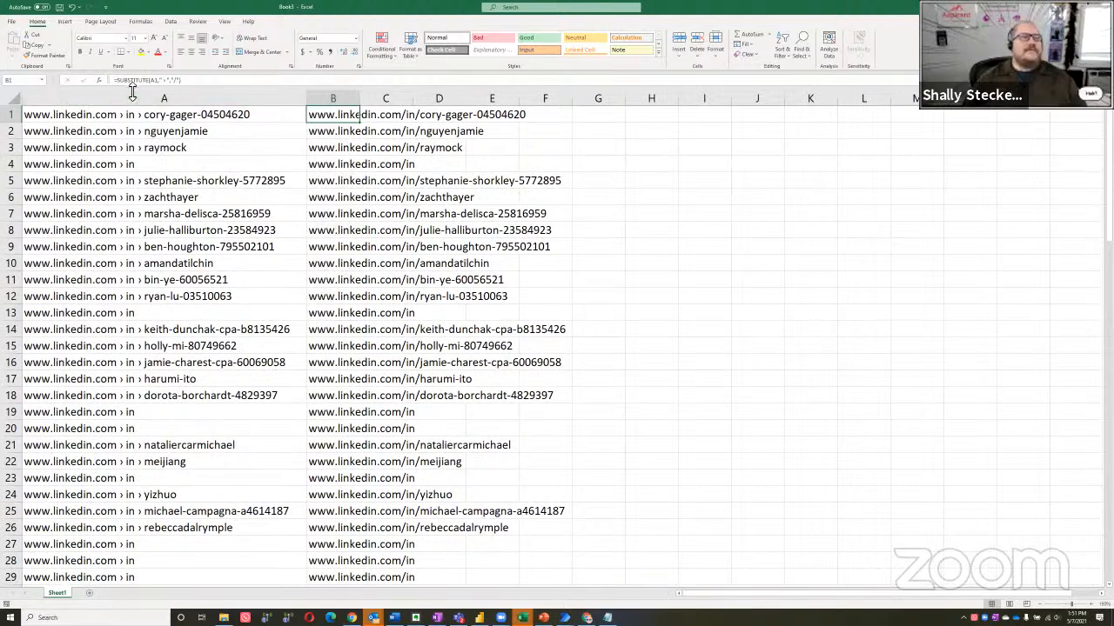
{"action": "type", "text": "=SUBSTIT"}
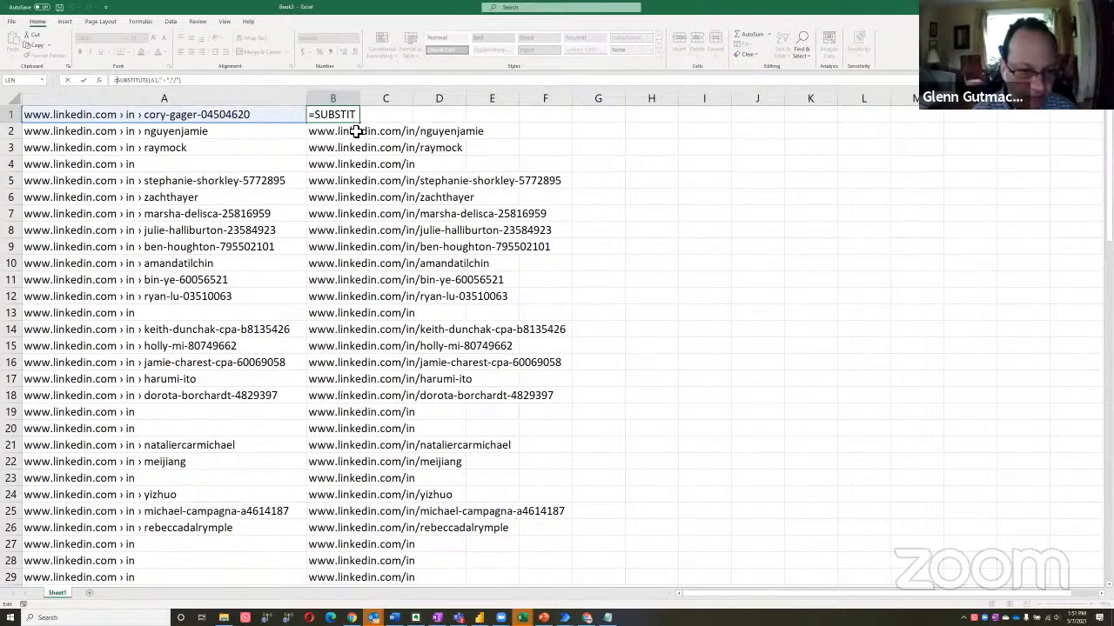
{"action": "type", "text": "hyper"}
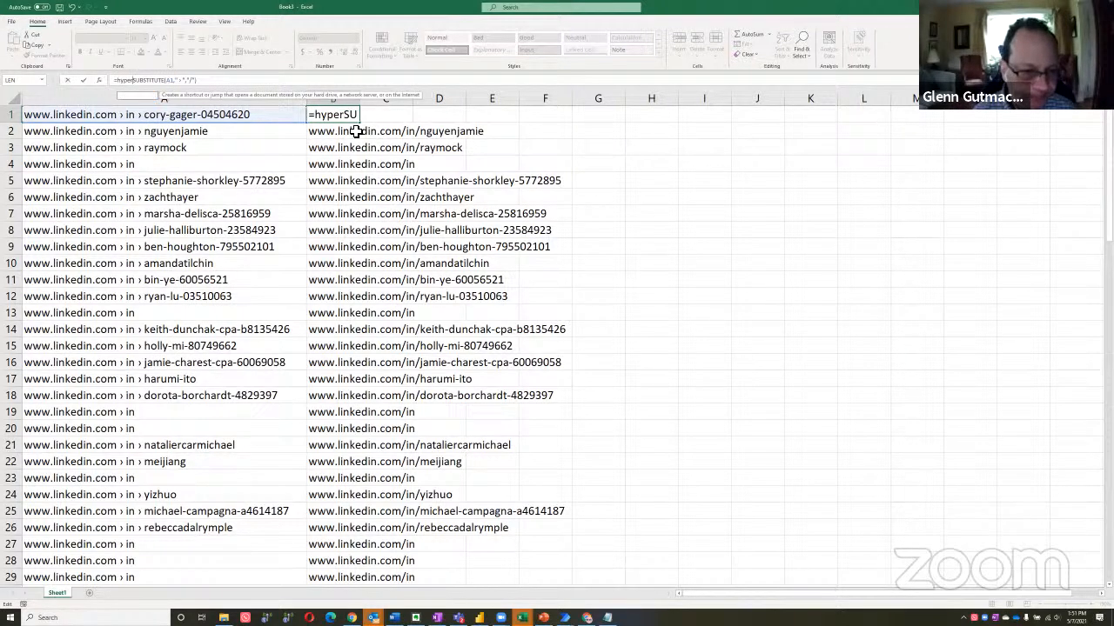
{"action": "type", "text": "link("}
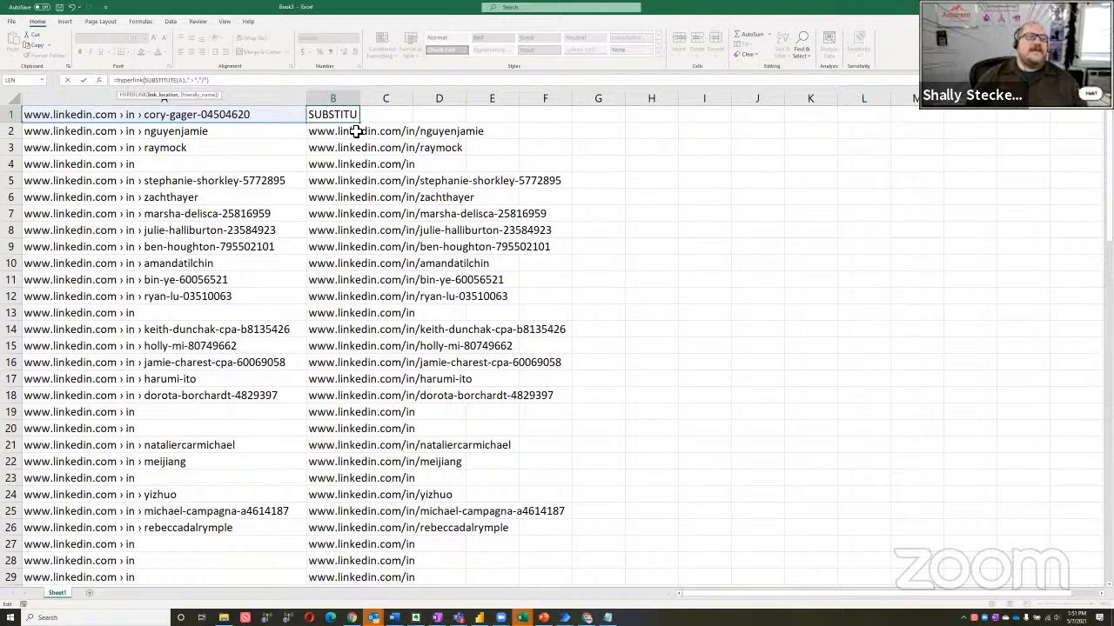
{"action": "key", "text": "End"}
{"action": "type", "text": ")"}
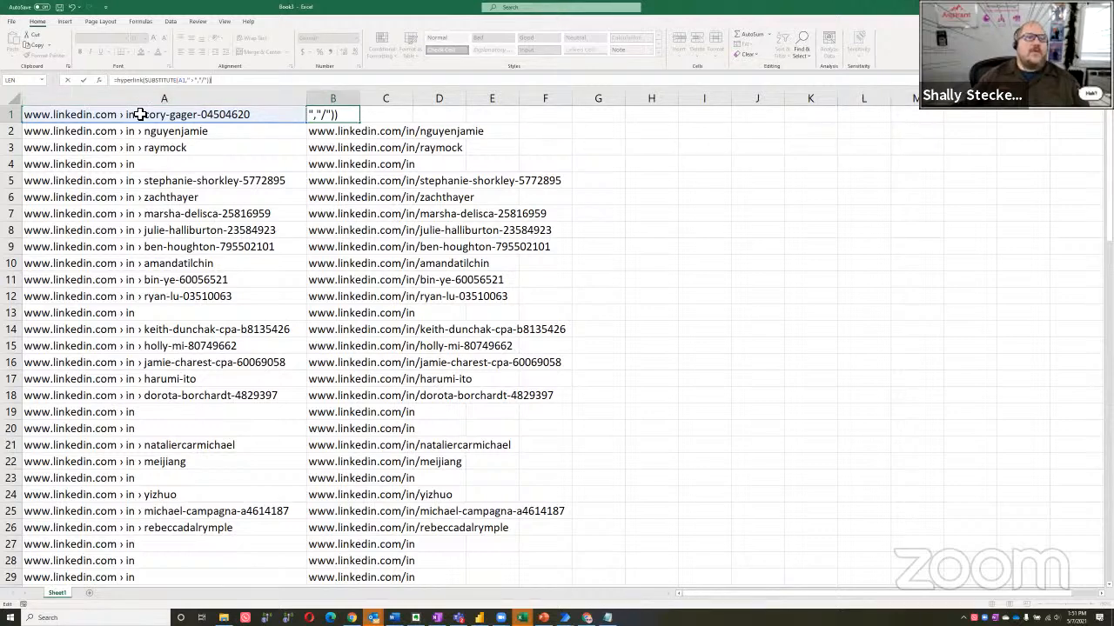
{"action": "key", "text": "Return"}
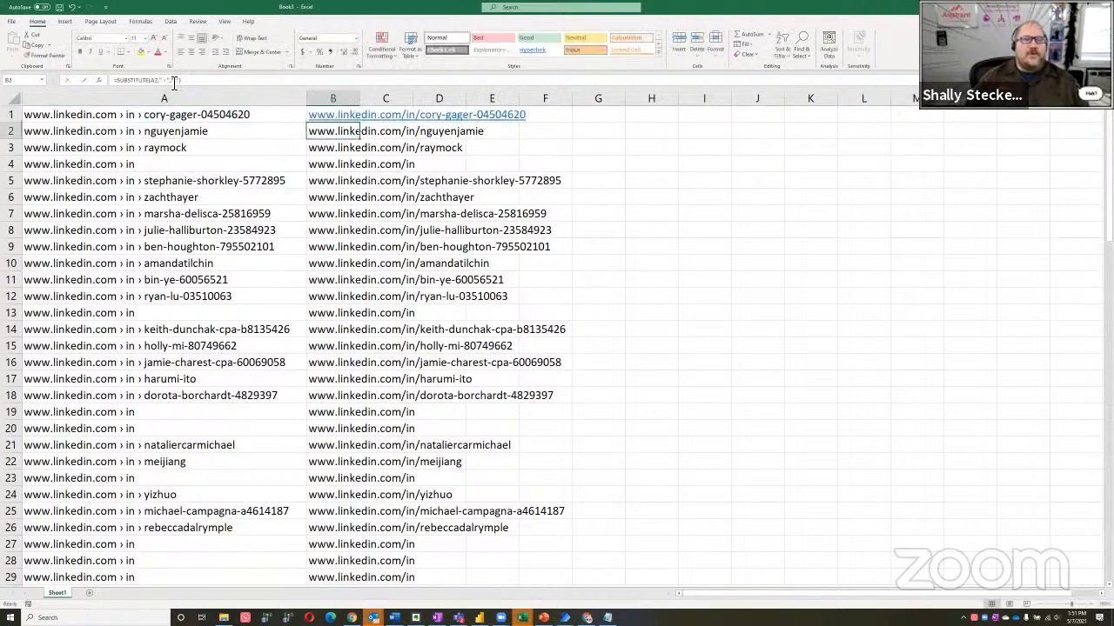
Copy the HYPERLINK formula from B1 down column B through row 97 and widen column B beyond the full link text
{"action": "key", "text": "Up"}
{"action": "key", "text": "ctrl+c"}
{"action": "key", "text": "ctrl+shift+Down"}
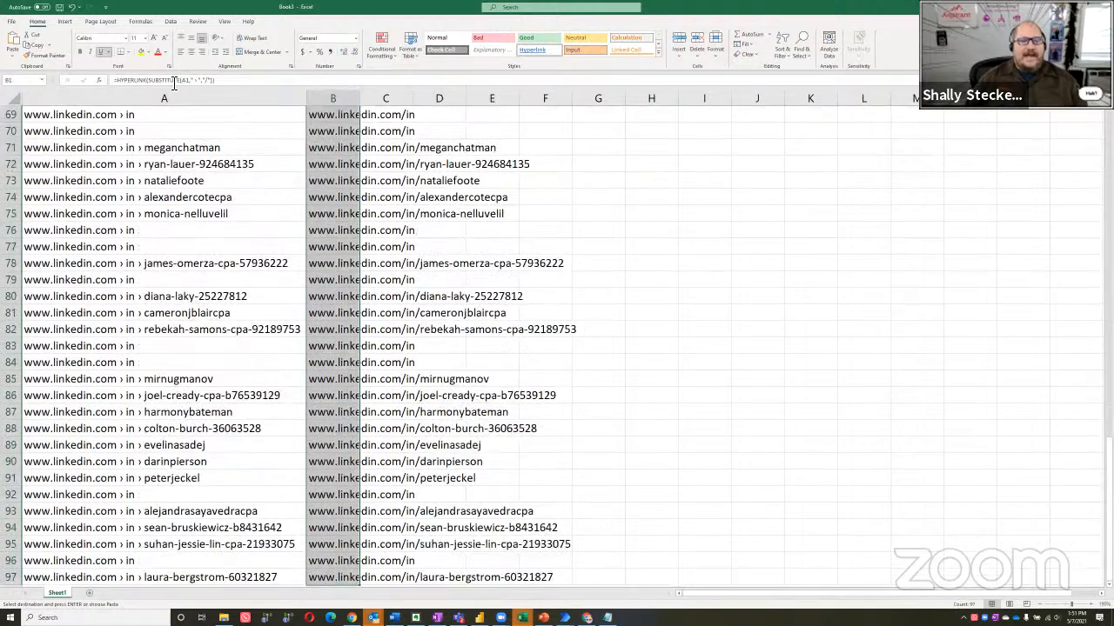
{"action": "key", "text": "Return"}
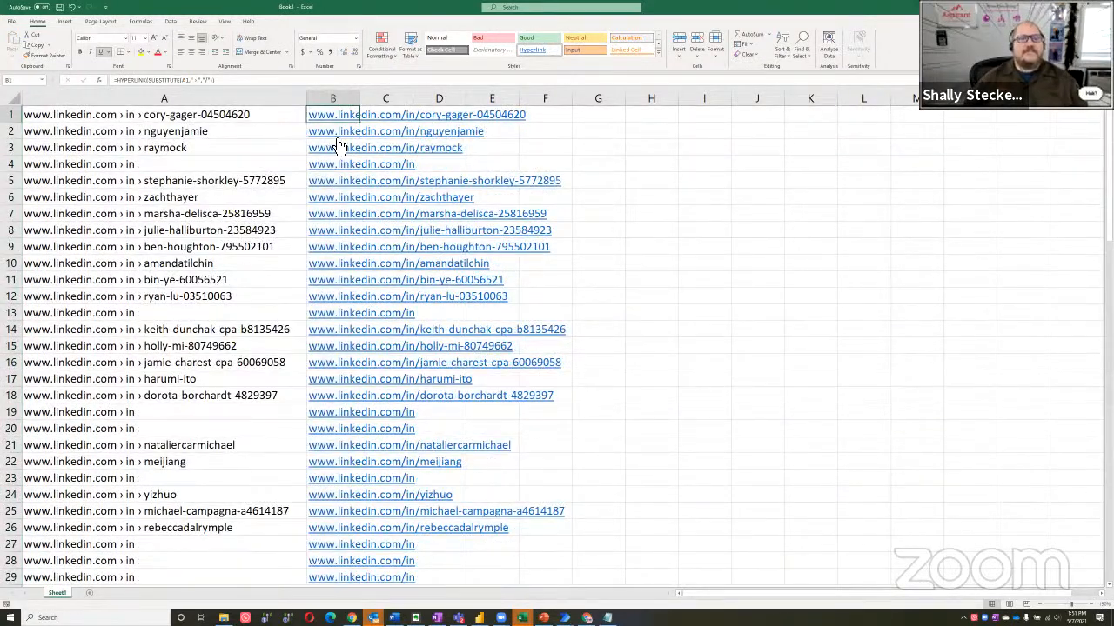
{"action": "left_click_drag", "start_coordinate": [361, 98], "coordinate": [759, 99]}
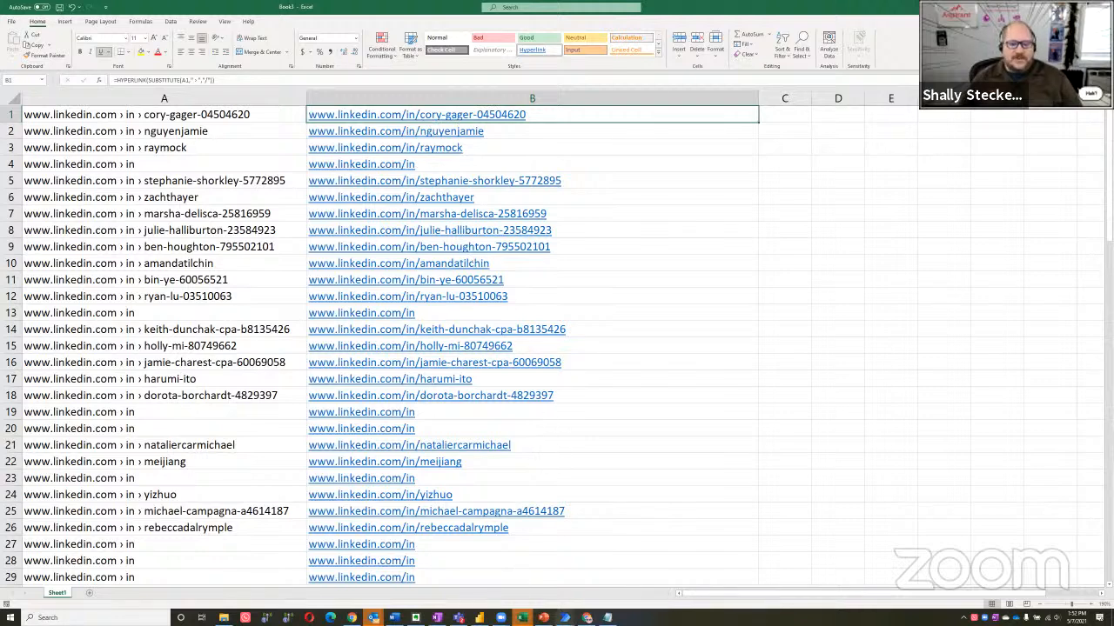
Switch to the LinkedIn New Connection Message flow in Power Automate Desktop and expand the Cognitive action group
{"action": "left_click", "coordinate": [565, 618]}
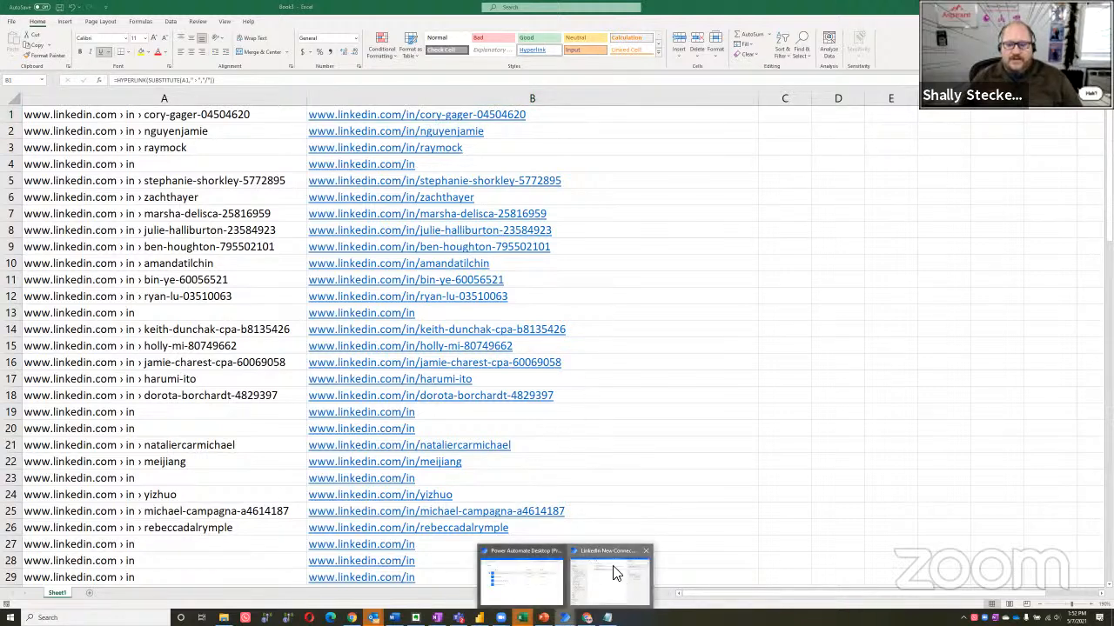
{"action": "left_click", "coordinate": [613, 573]}
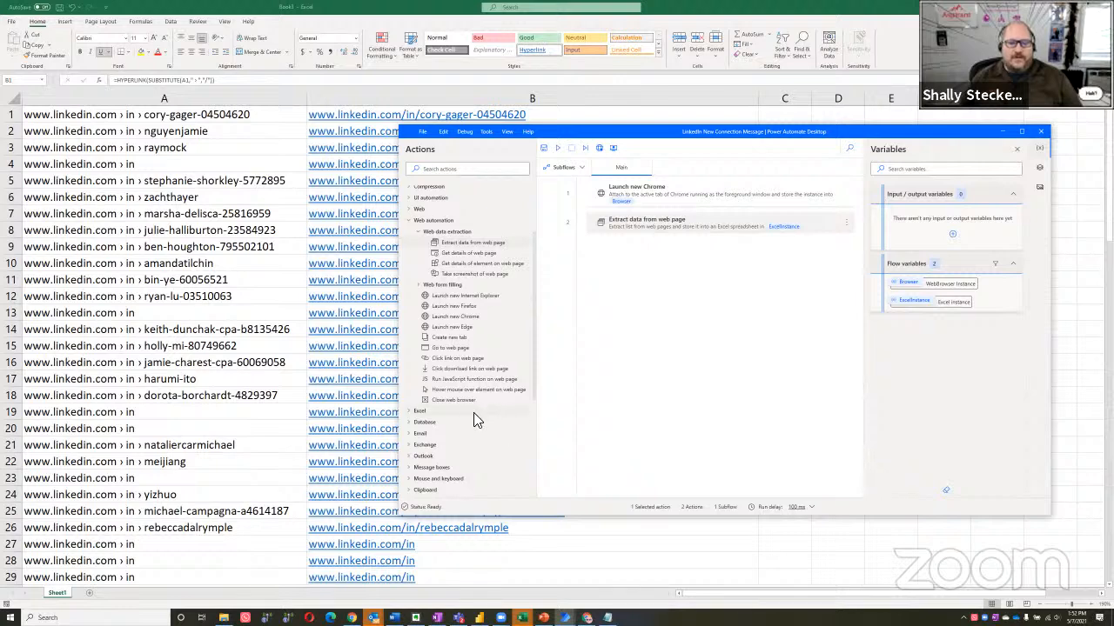
{"action": "scroll", "coordinate": [474, 415], "scroll_direction": "down", "scroll_amount": 5}
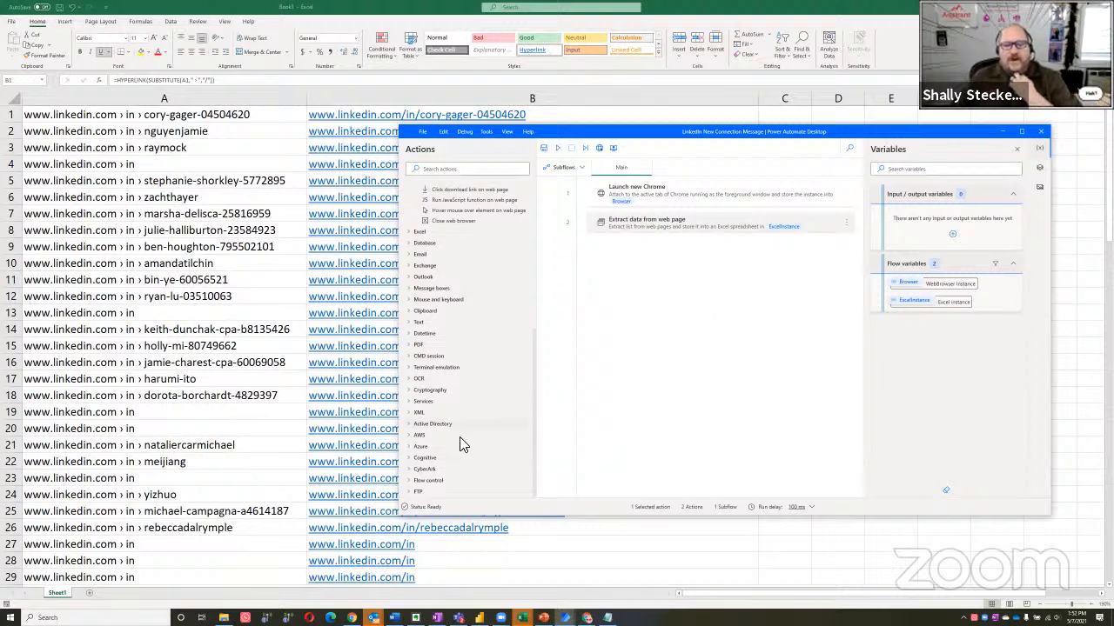
{"action": "left_click", "coordinate": [409, 460]}
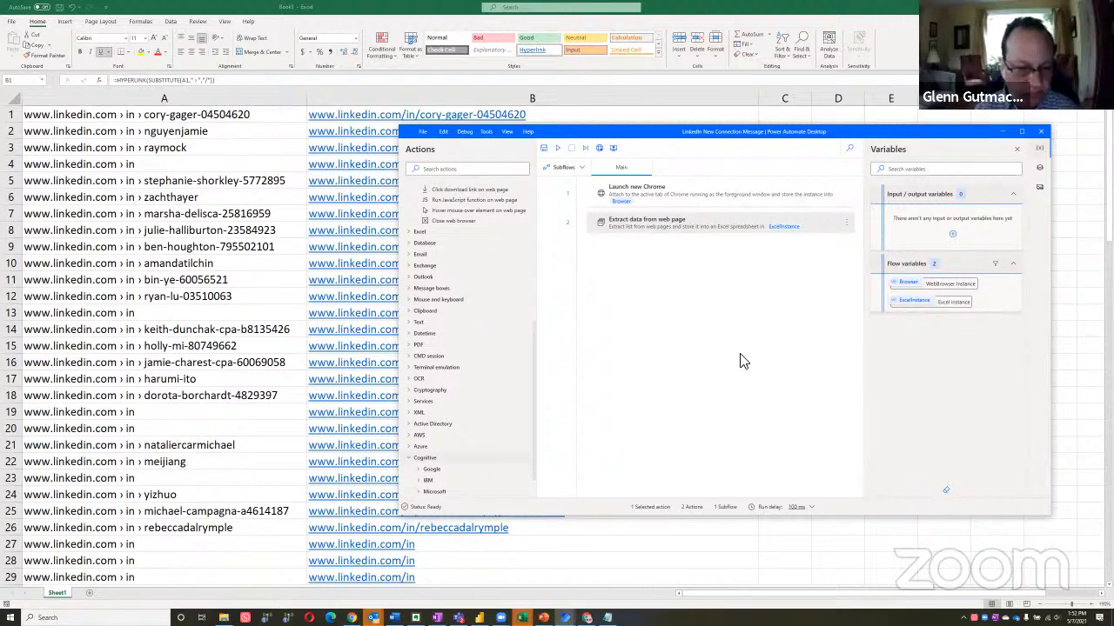
Return to the Excel workbook, review the incomplete addresses around row 19, and select the extracted addresses in A1:A97
{"action": "left_click", "coordinate": [128, 414]}
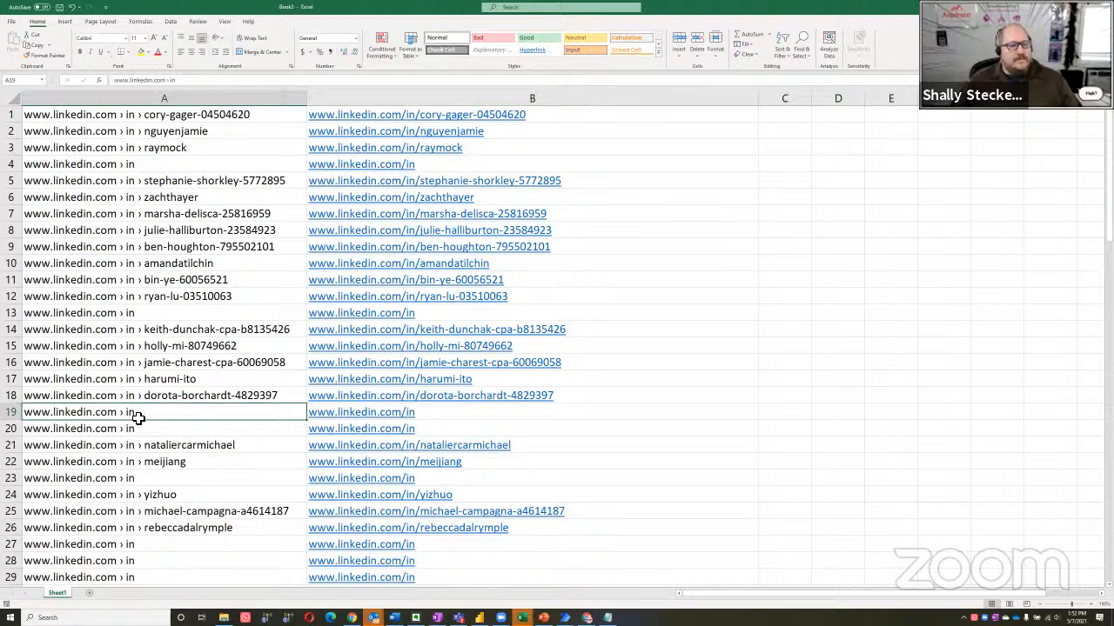
{"action": "scroll", "coordinate": [161, 391], "scroll_direction": "down", "scroll_amount": 1}
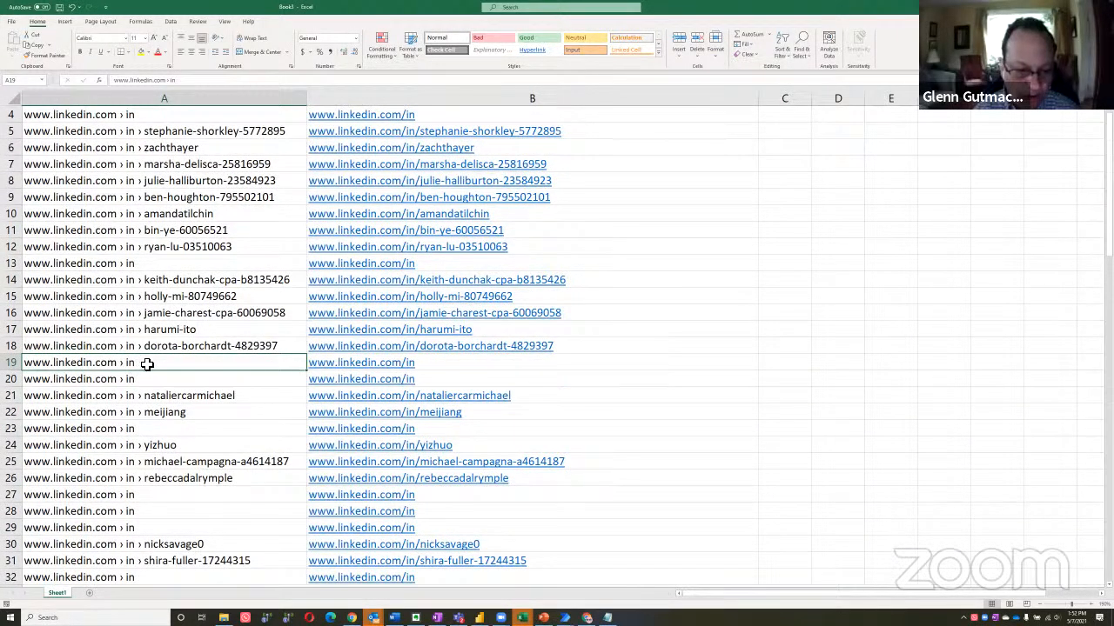
{"action": "key", "text": "alt+Tab"}
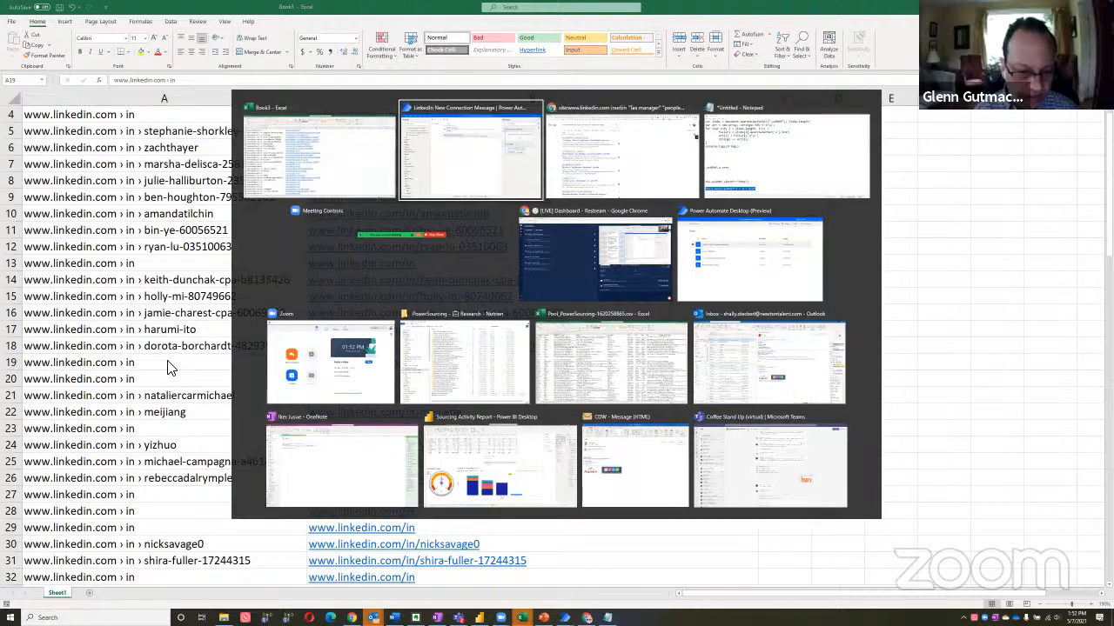
{"action": "key", "text": "alt+shift+Tab"}
{"action": "left_click", "coordinate": [60, 302]}
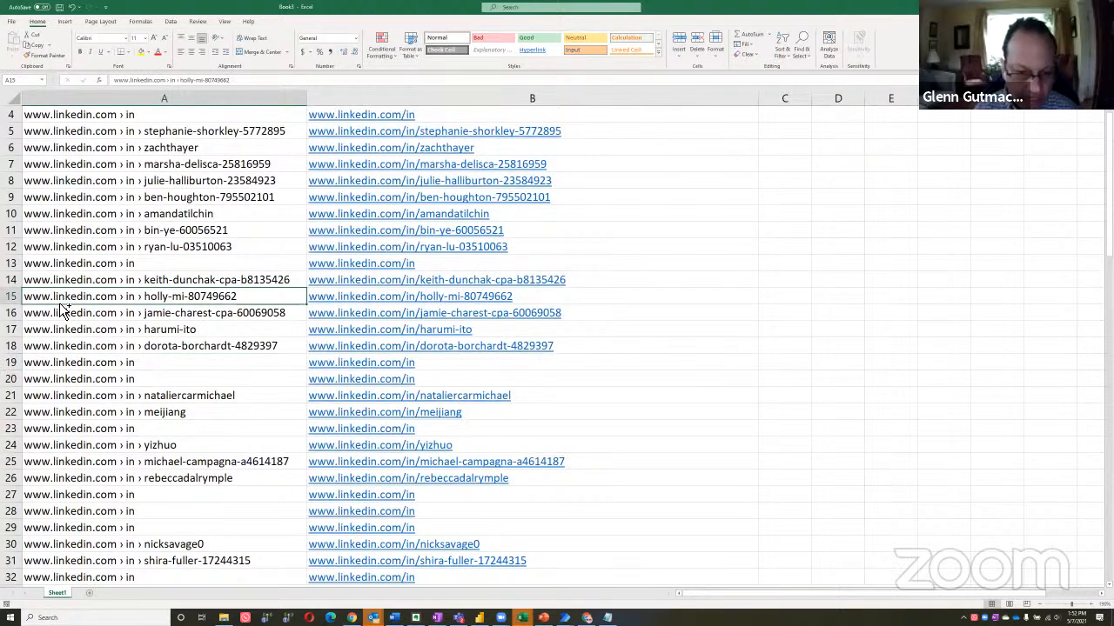
{"action": "key", "text": "ctrl+Home"}
{"action": "key", "text": "ctrl+shift+Down"}
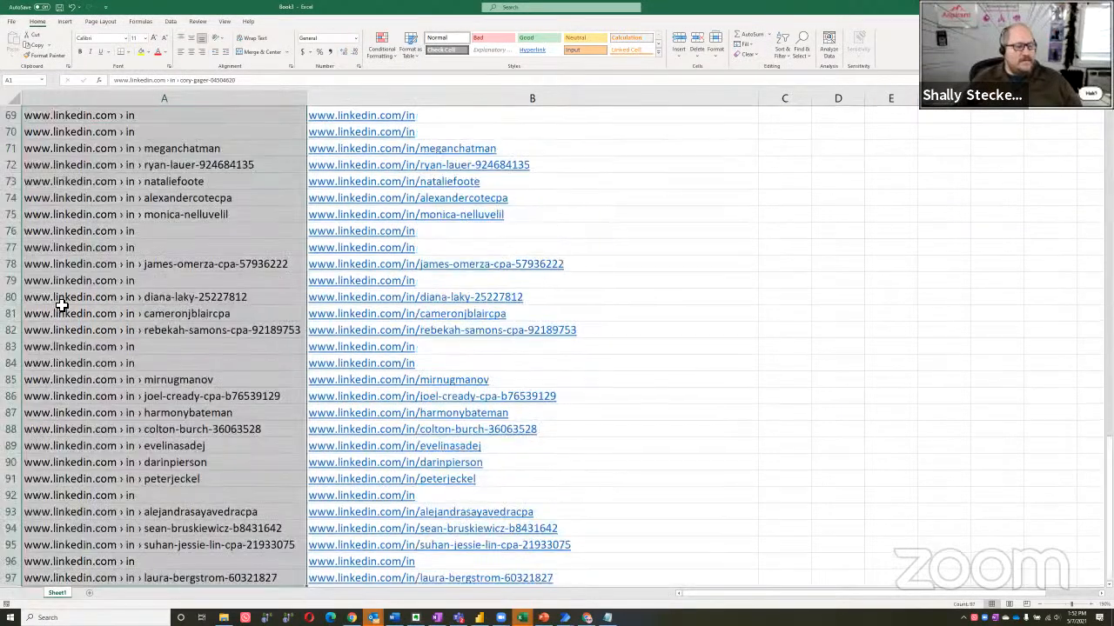
Switch to the Google results in Chrome and examine the address lines that stop at "in" without a profile name
{"action": "key", "text": "alt+Tab"}
{"action": "key", "text": "alt+Tab"}
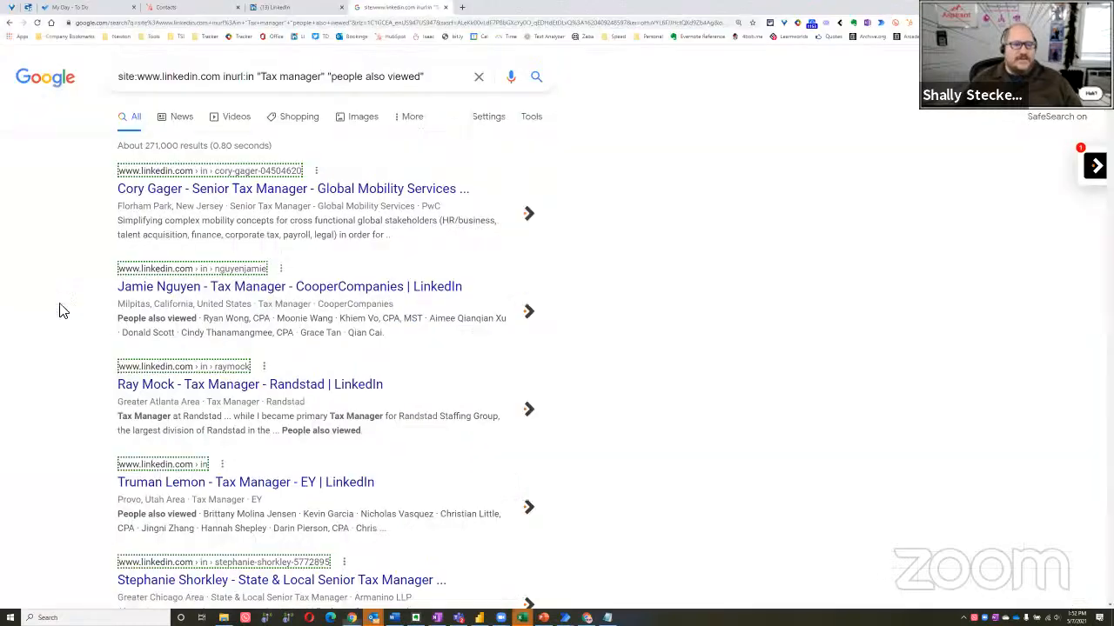
{"action": "scroll", "coordinate": [78, 311], "scroll_direction": "down", "scroll_amount": 2}
{"action": "scroll", "coordinate": [79, 310], "scroll_direction": "down", "scroll_amount": 20}
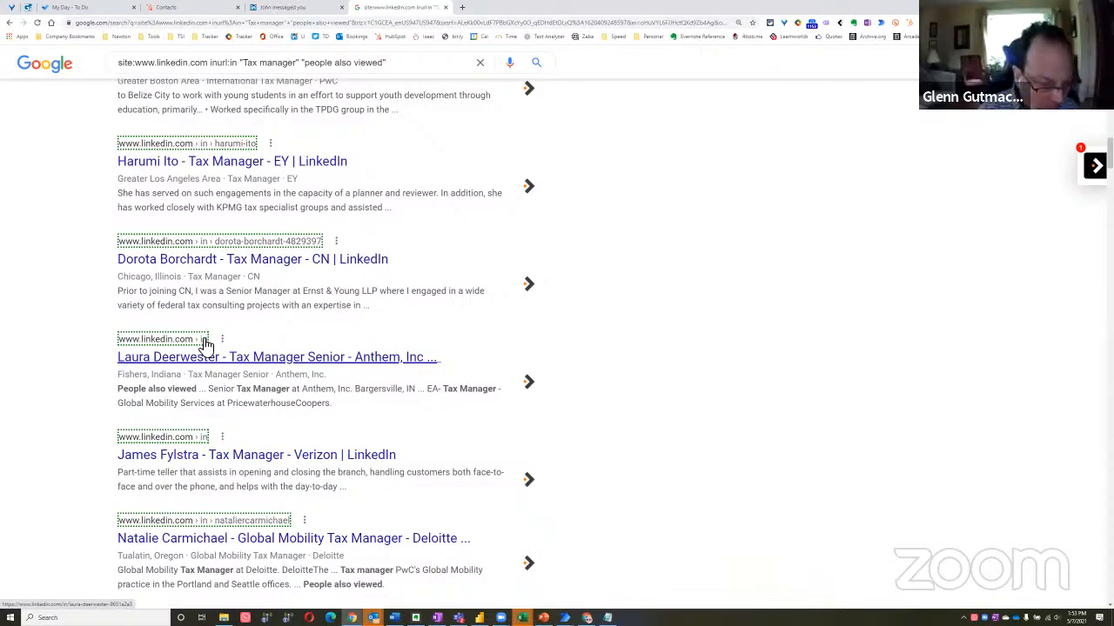
Switch back to the Excel workbook and select the first incomplete address, cell A4
{"action": "key", "text": "alt+Tab"}
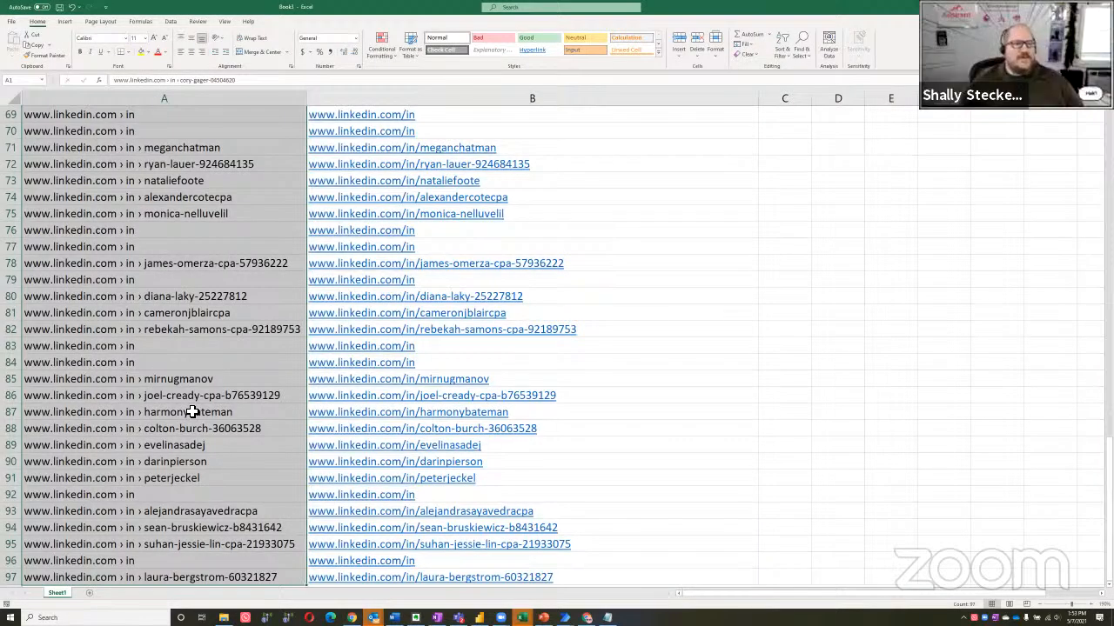
{"action": "scroll", "coordinate": [191, 416], "scroll_direction": "up", "scroll_amount": 20}
{"action": "scroll", "coordinate": [192, 412], "scroll_direction": "up", "scroll_amount": 1}
{"action": "key", "text": "Down"}
{"action": "key", "text": "Down"}
{"action": "key", "text": "Down"}
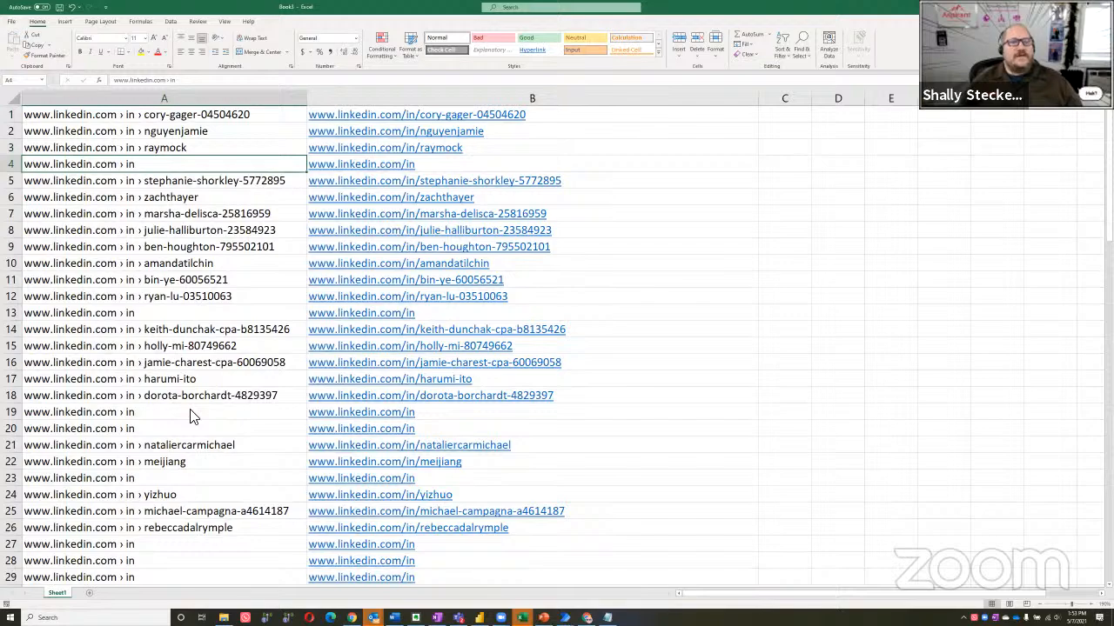
Switch to the Google results and compare the fourth result's address line with the incomplete address in Excel
{"action": "key", "text": "alt+Tab"}
{"action": "scroll", "coordinate": [191, 416], "scroll_direction": "up", "scroll_amount": 20}
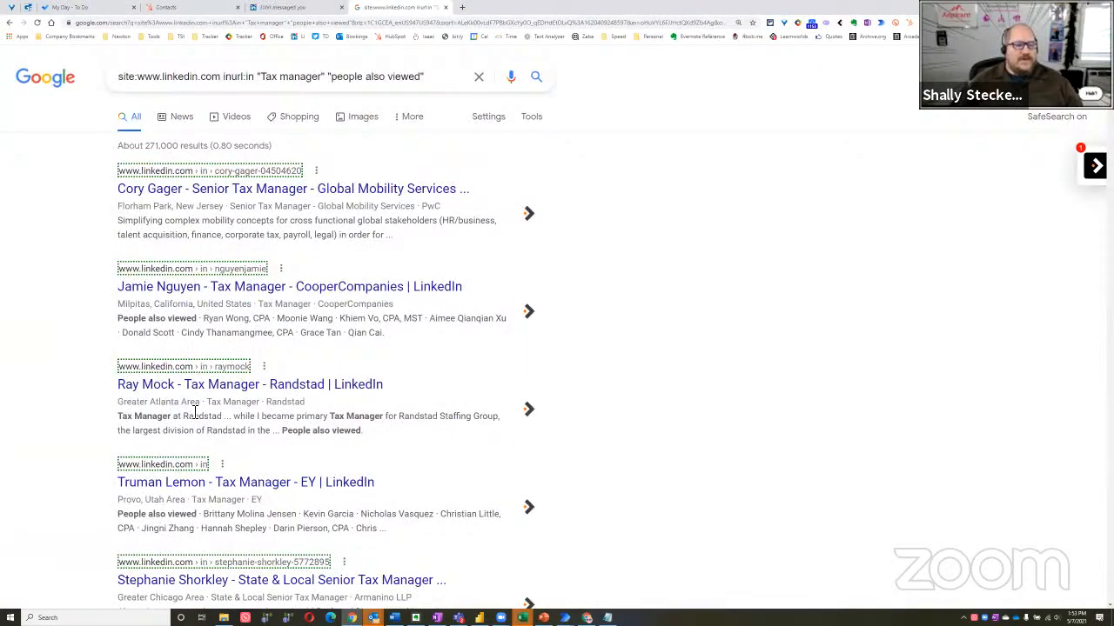
{"action": "scroll", "coordinate": [200, 418], "scroll_direction": "down", "scroll_amount": 2}
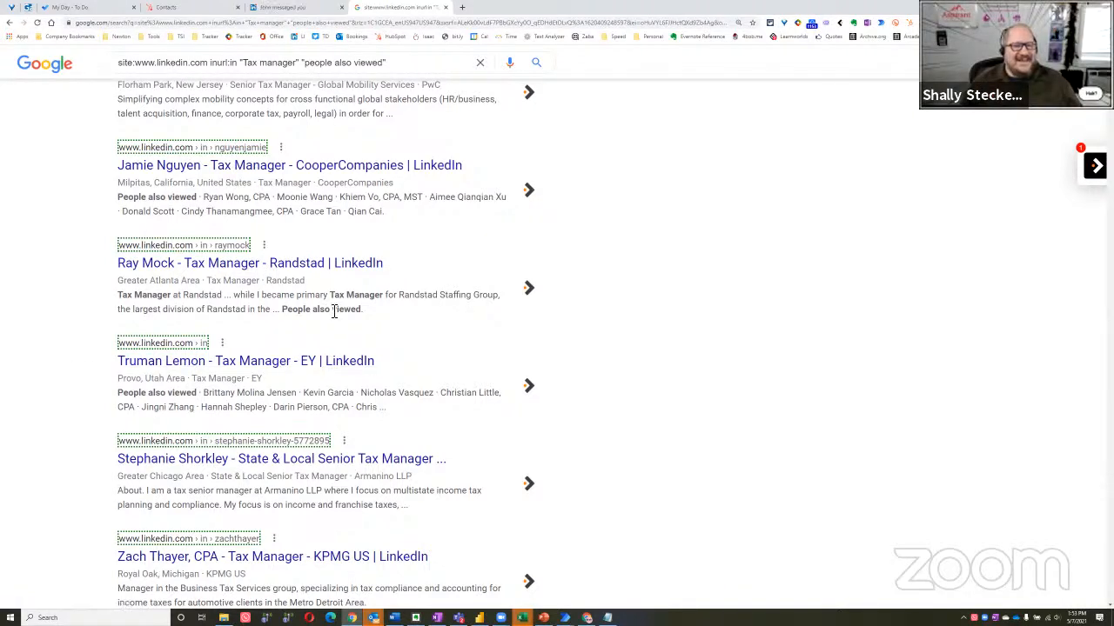
{"action": "scroll", "coordinate": [380, 321], "scroll_direction": "up", "scroll_amount": 3}
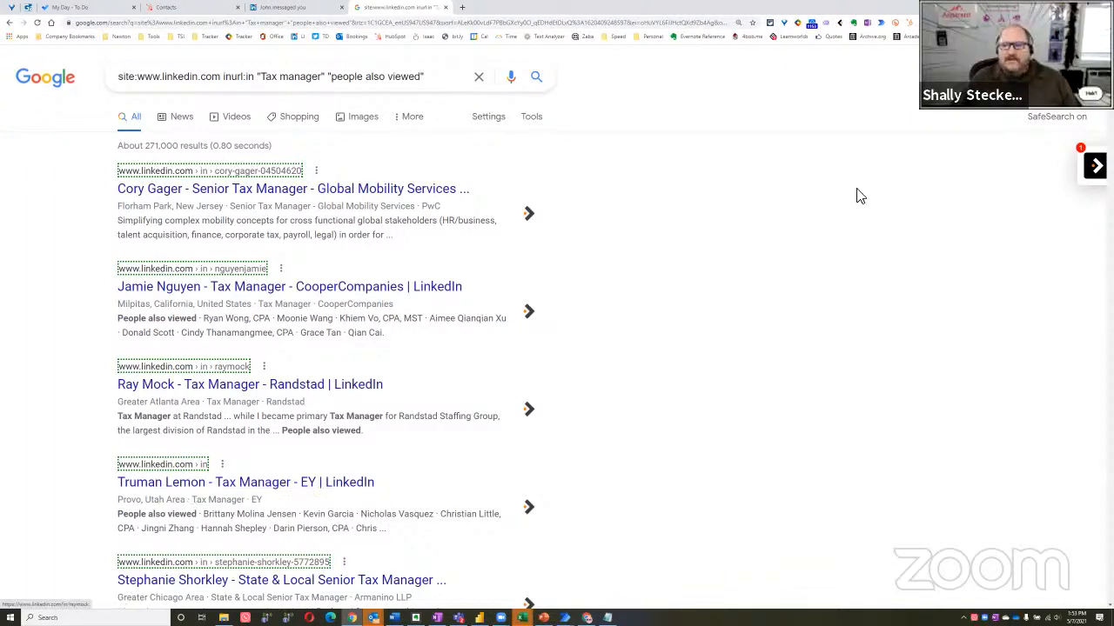
Return to the Excel workbook and select cell A1
{"action": "key", "text": "alt+Tab"}
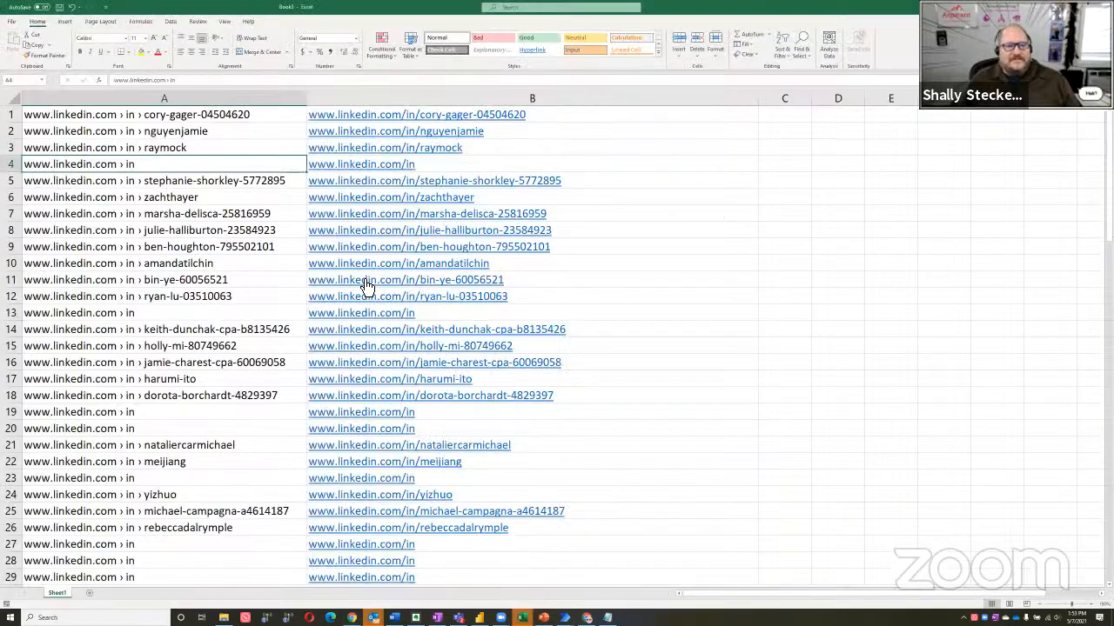
{"action": "left_click", "coordinate": [193, 118]}
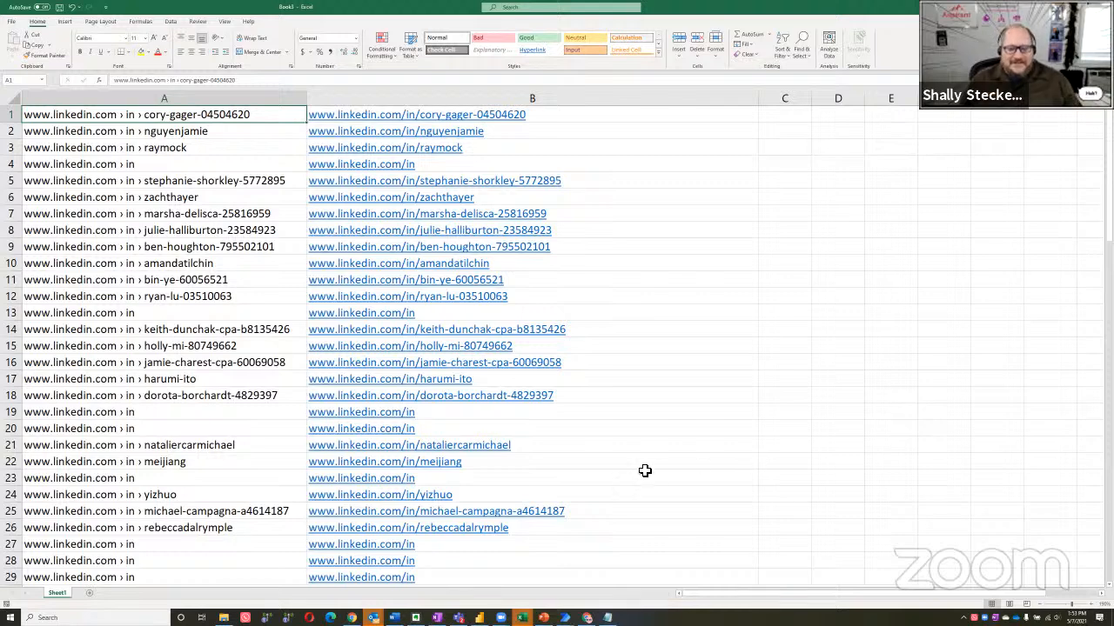
{"action": "key", "text": "alt+Tab"}
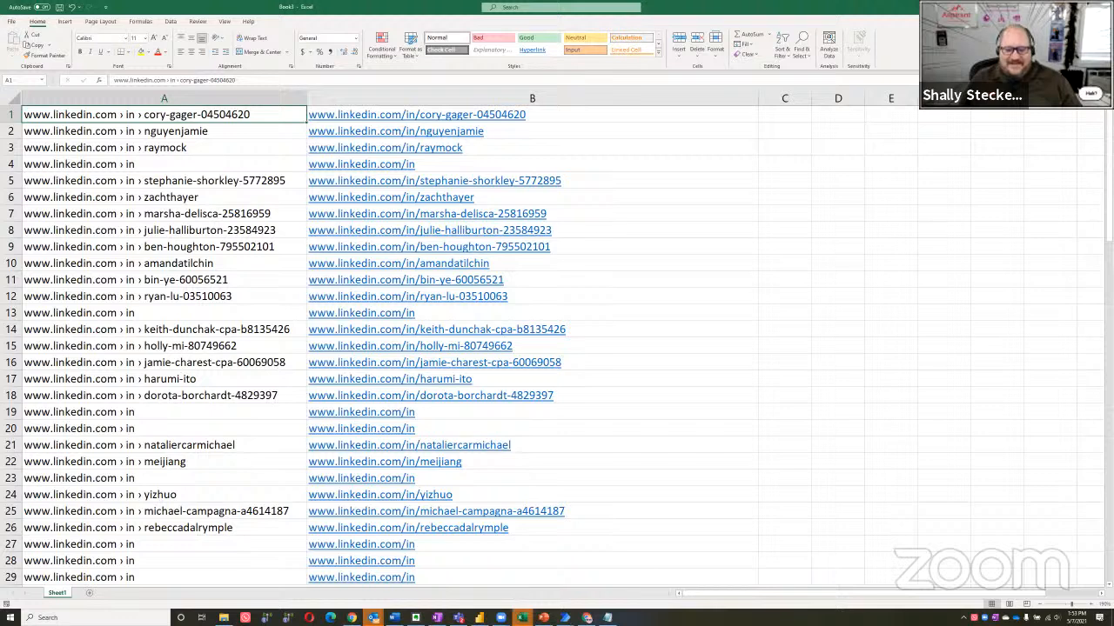
{"action": "mouse_move", "coordinate": [501, 618]}
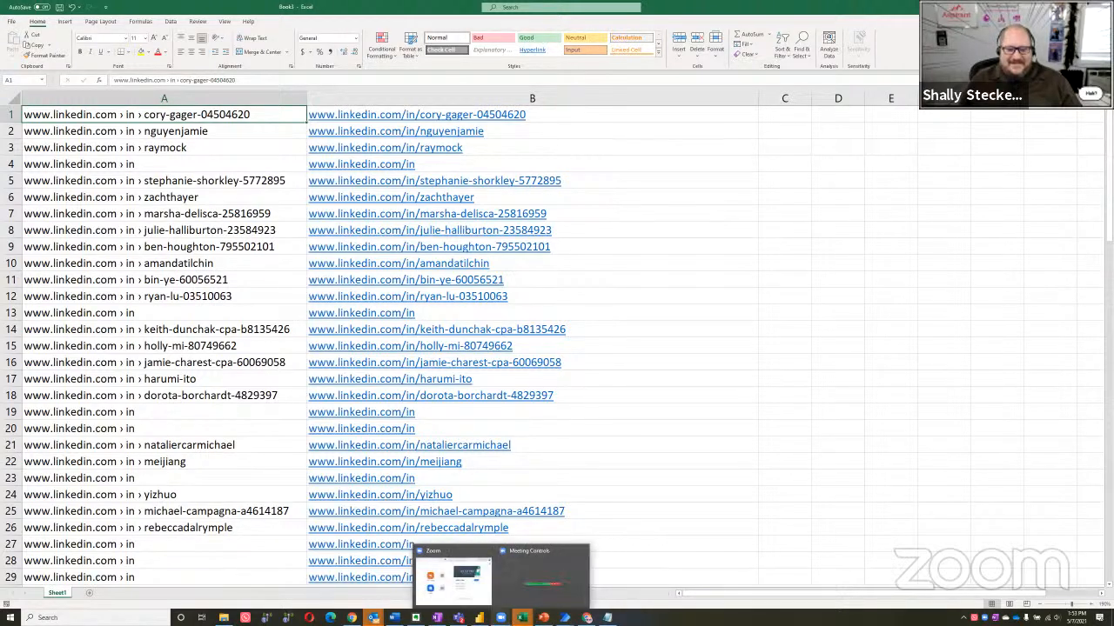